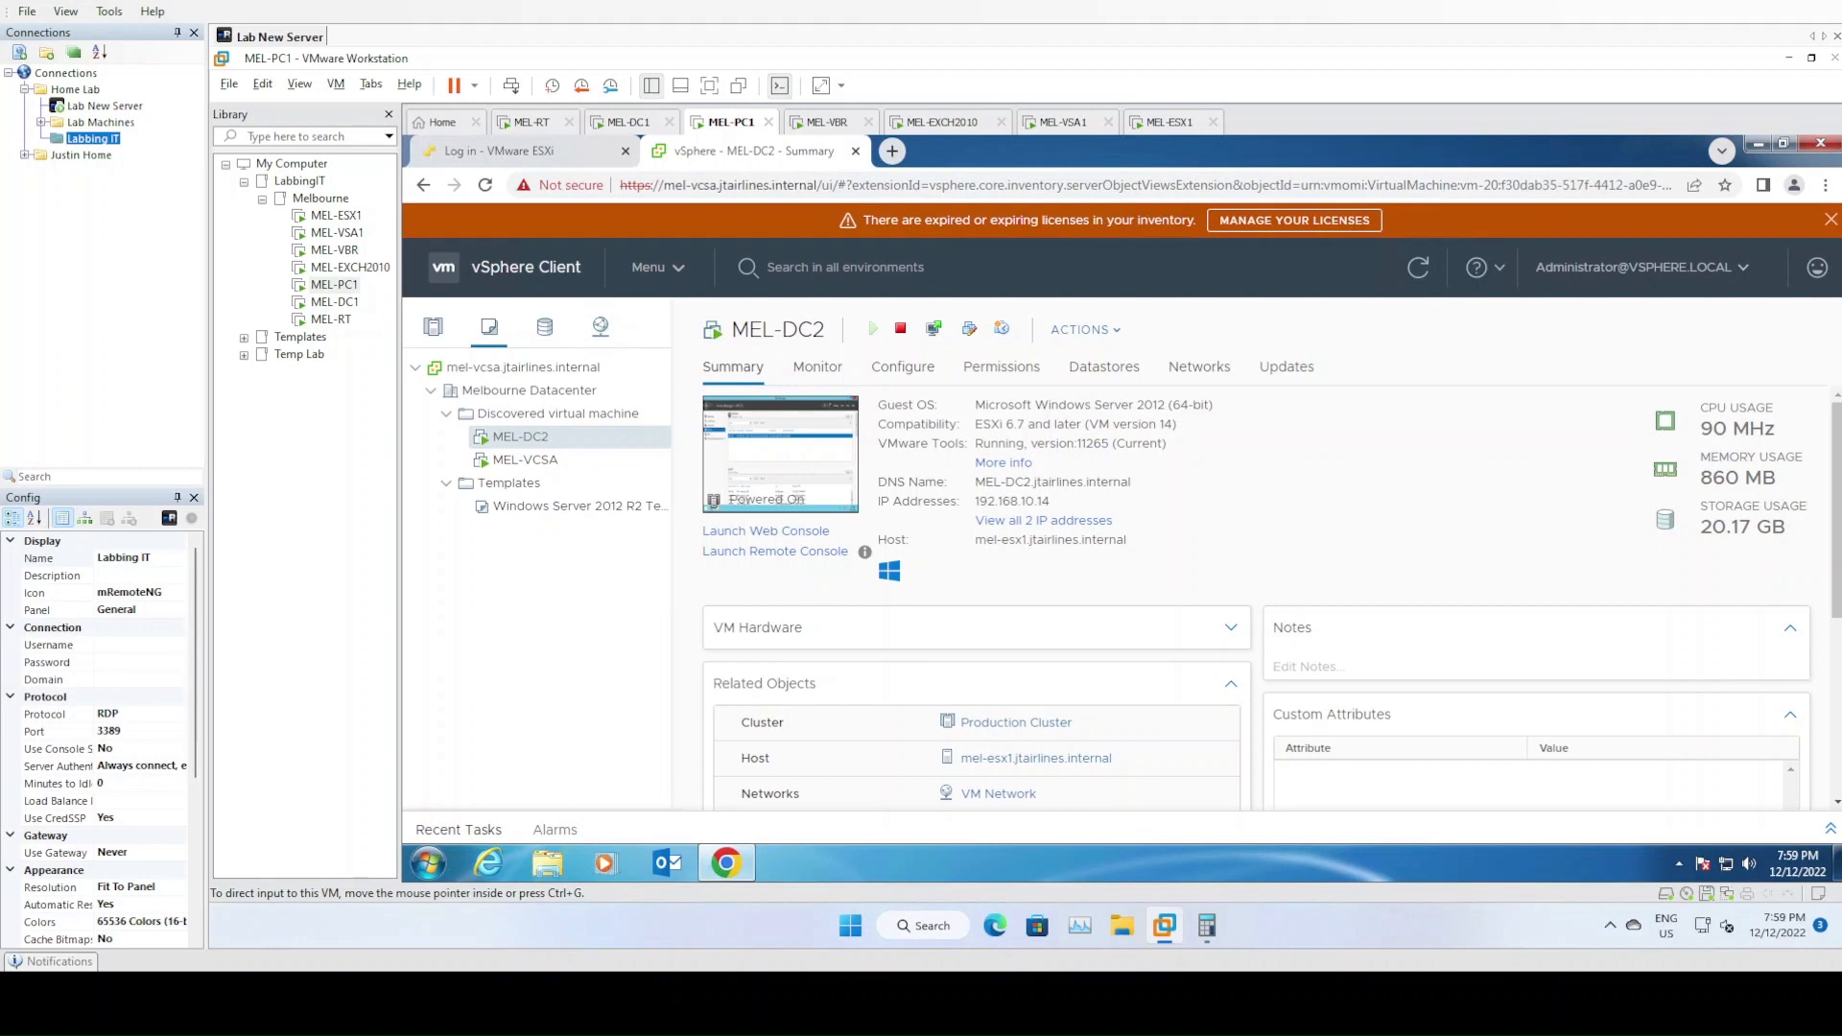
- Open the tag categories list under Tags & Custom Attributes in the vSphere Client
click(676, 268)
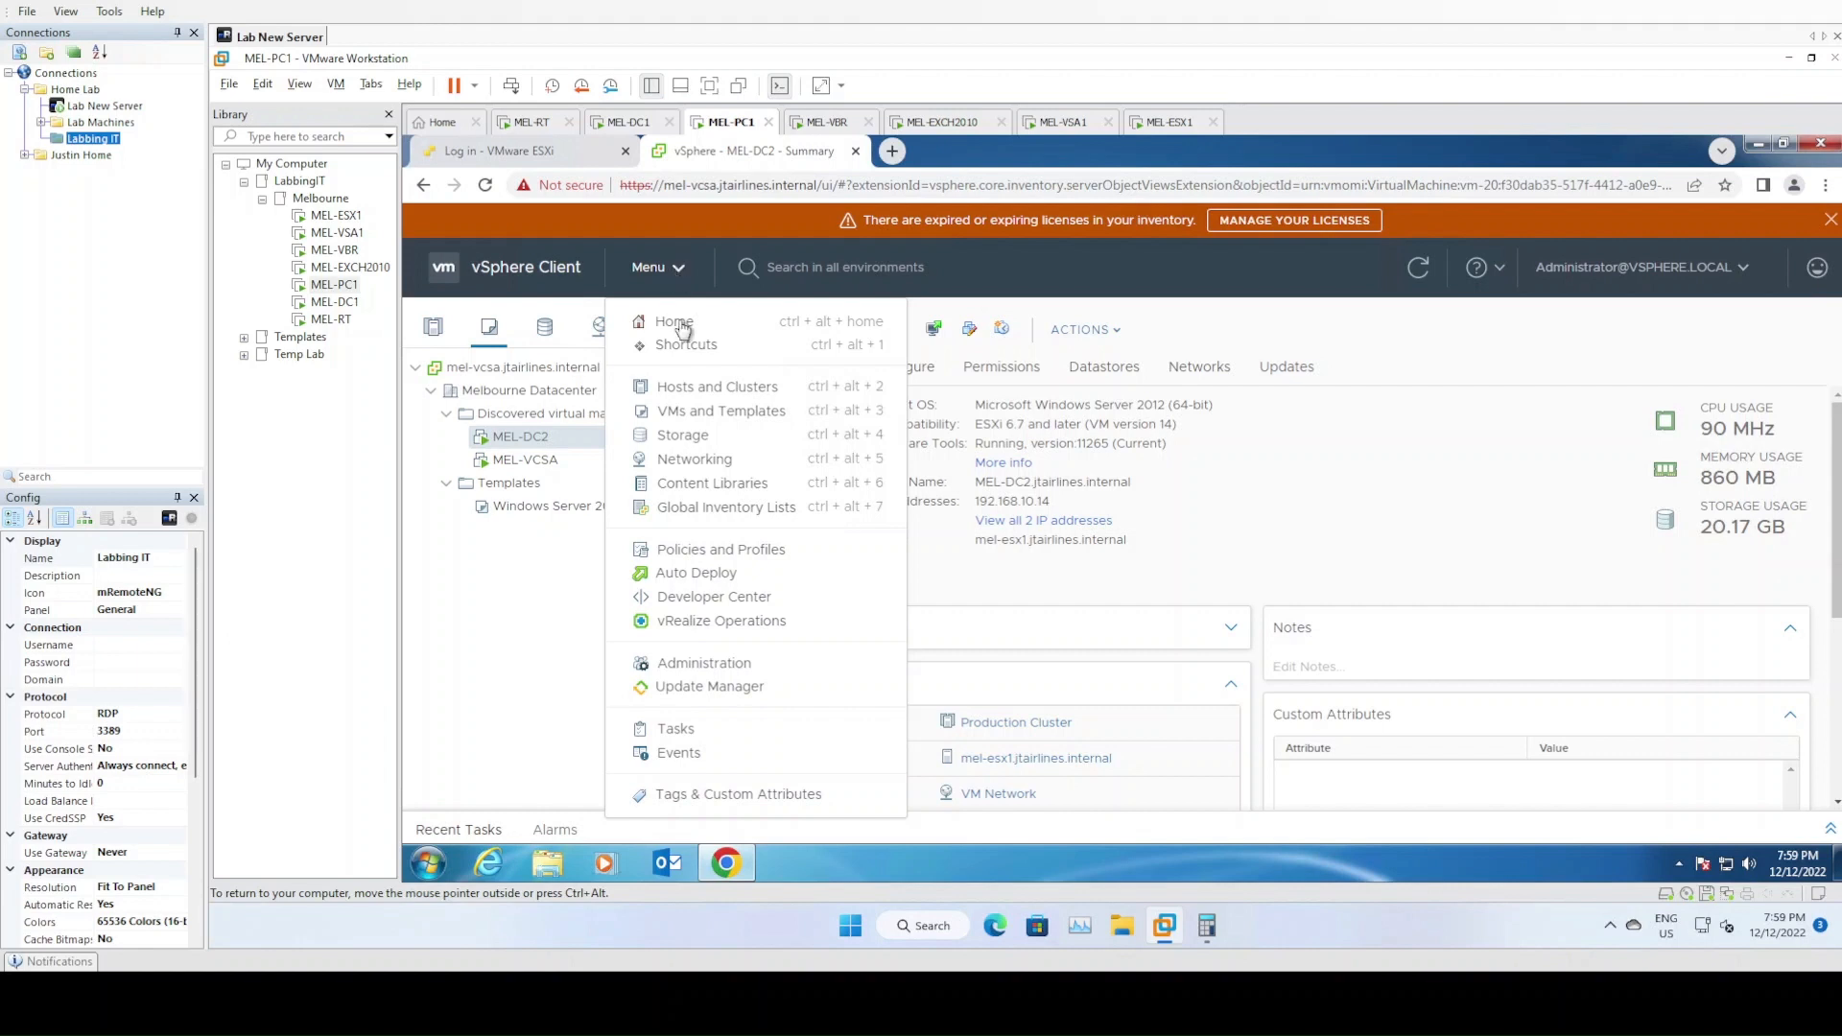
click(739, 795)
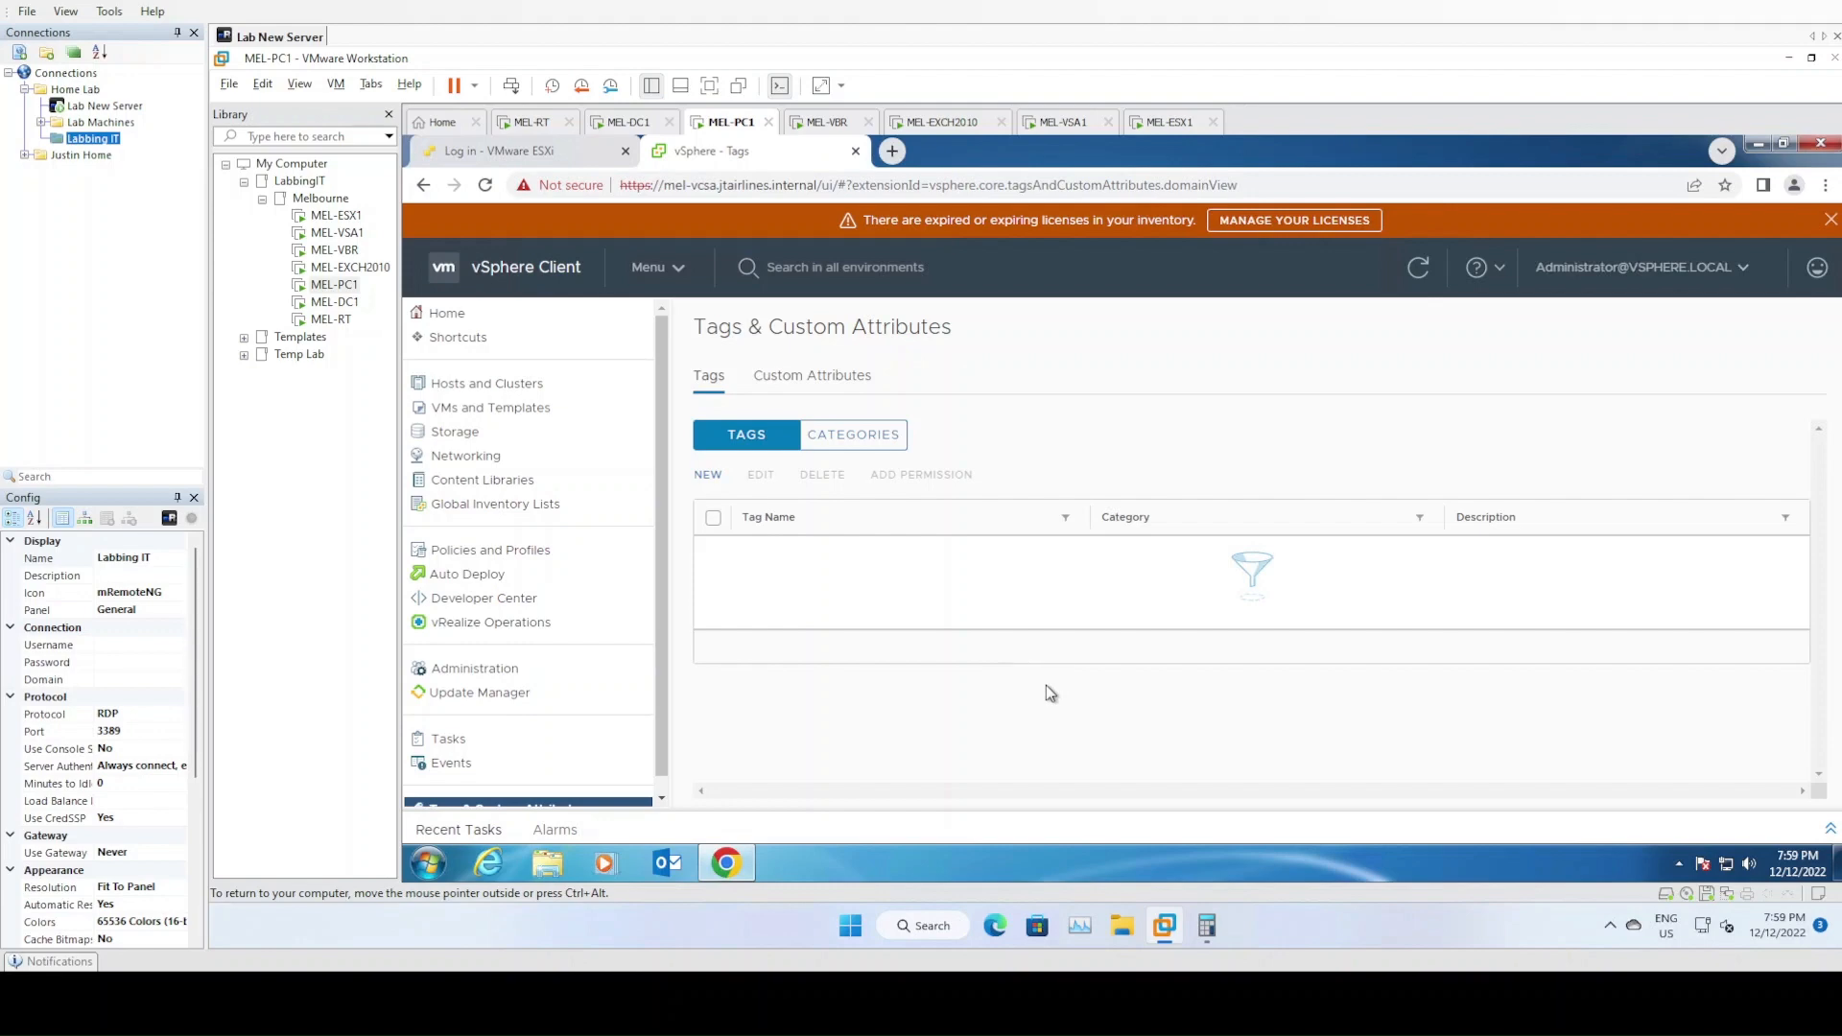
click(859, 447)
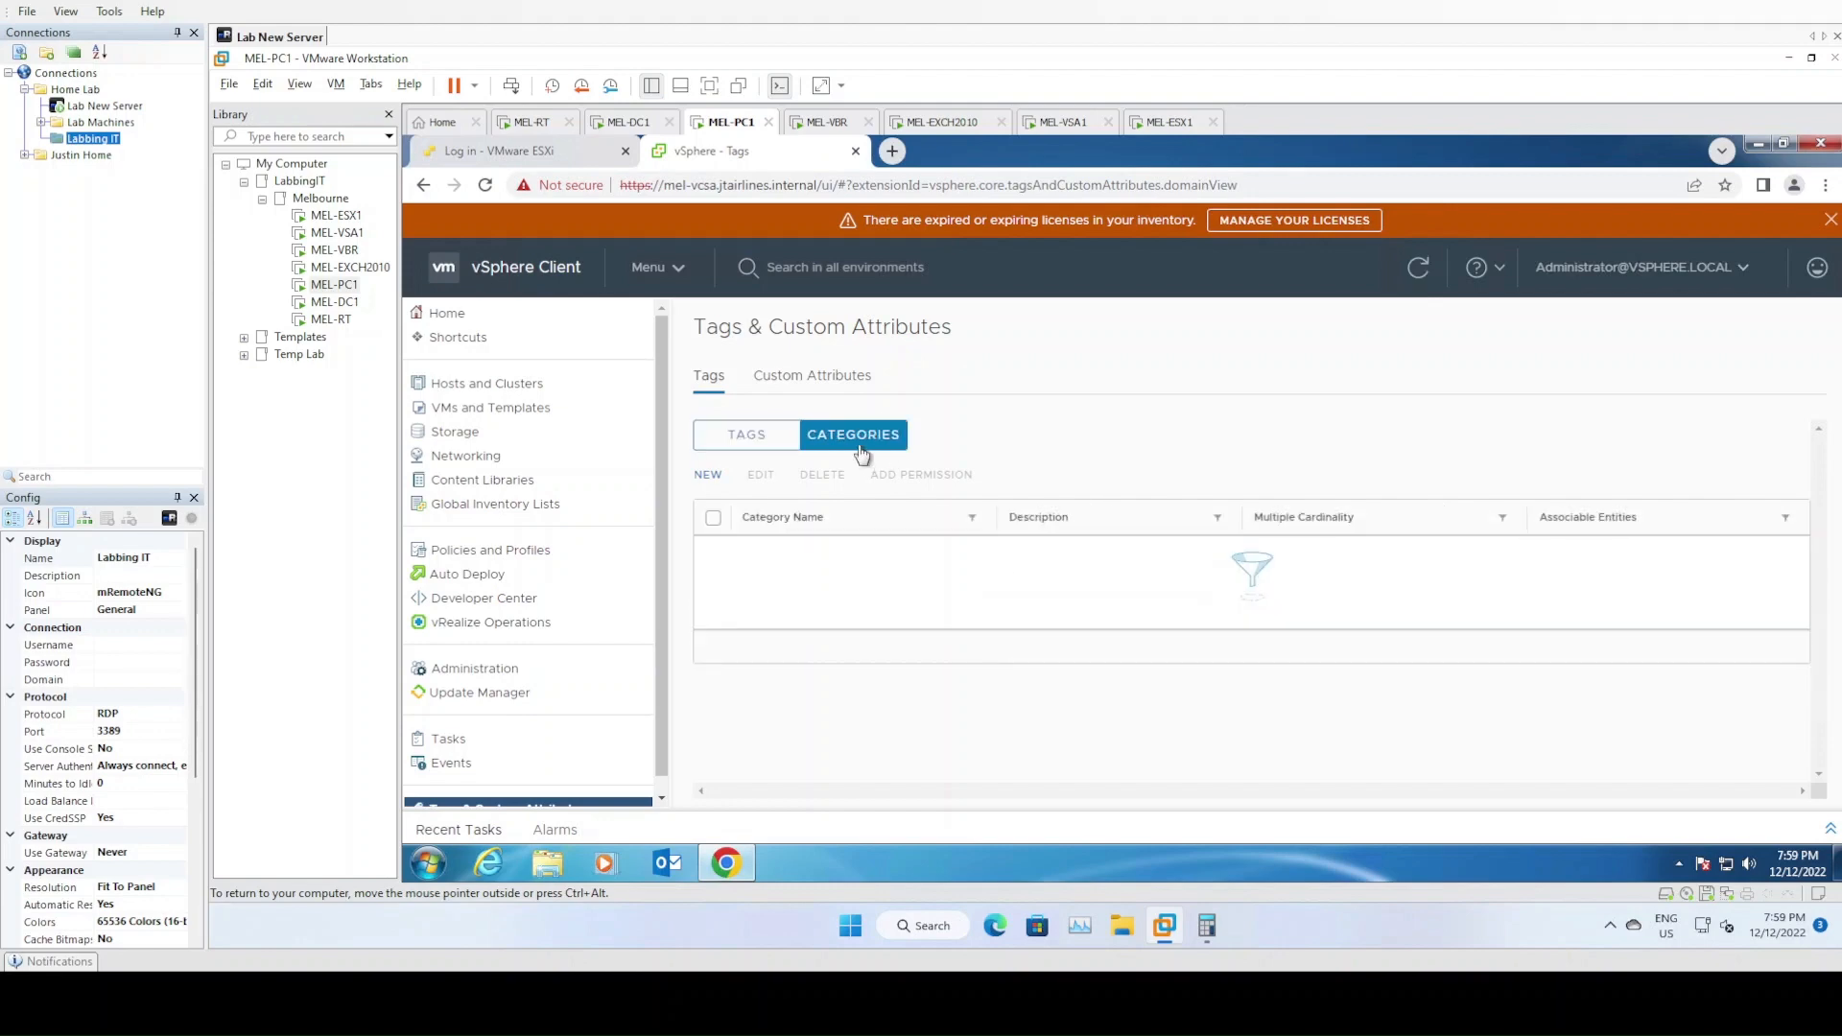
- Create a tag category named Melbourne Veeam Backups with one tag per object, associable only with virtual machines
click(710, 475)
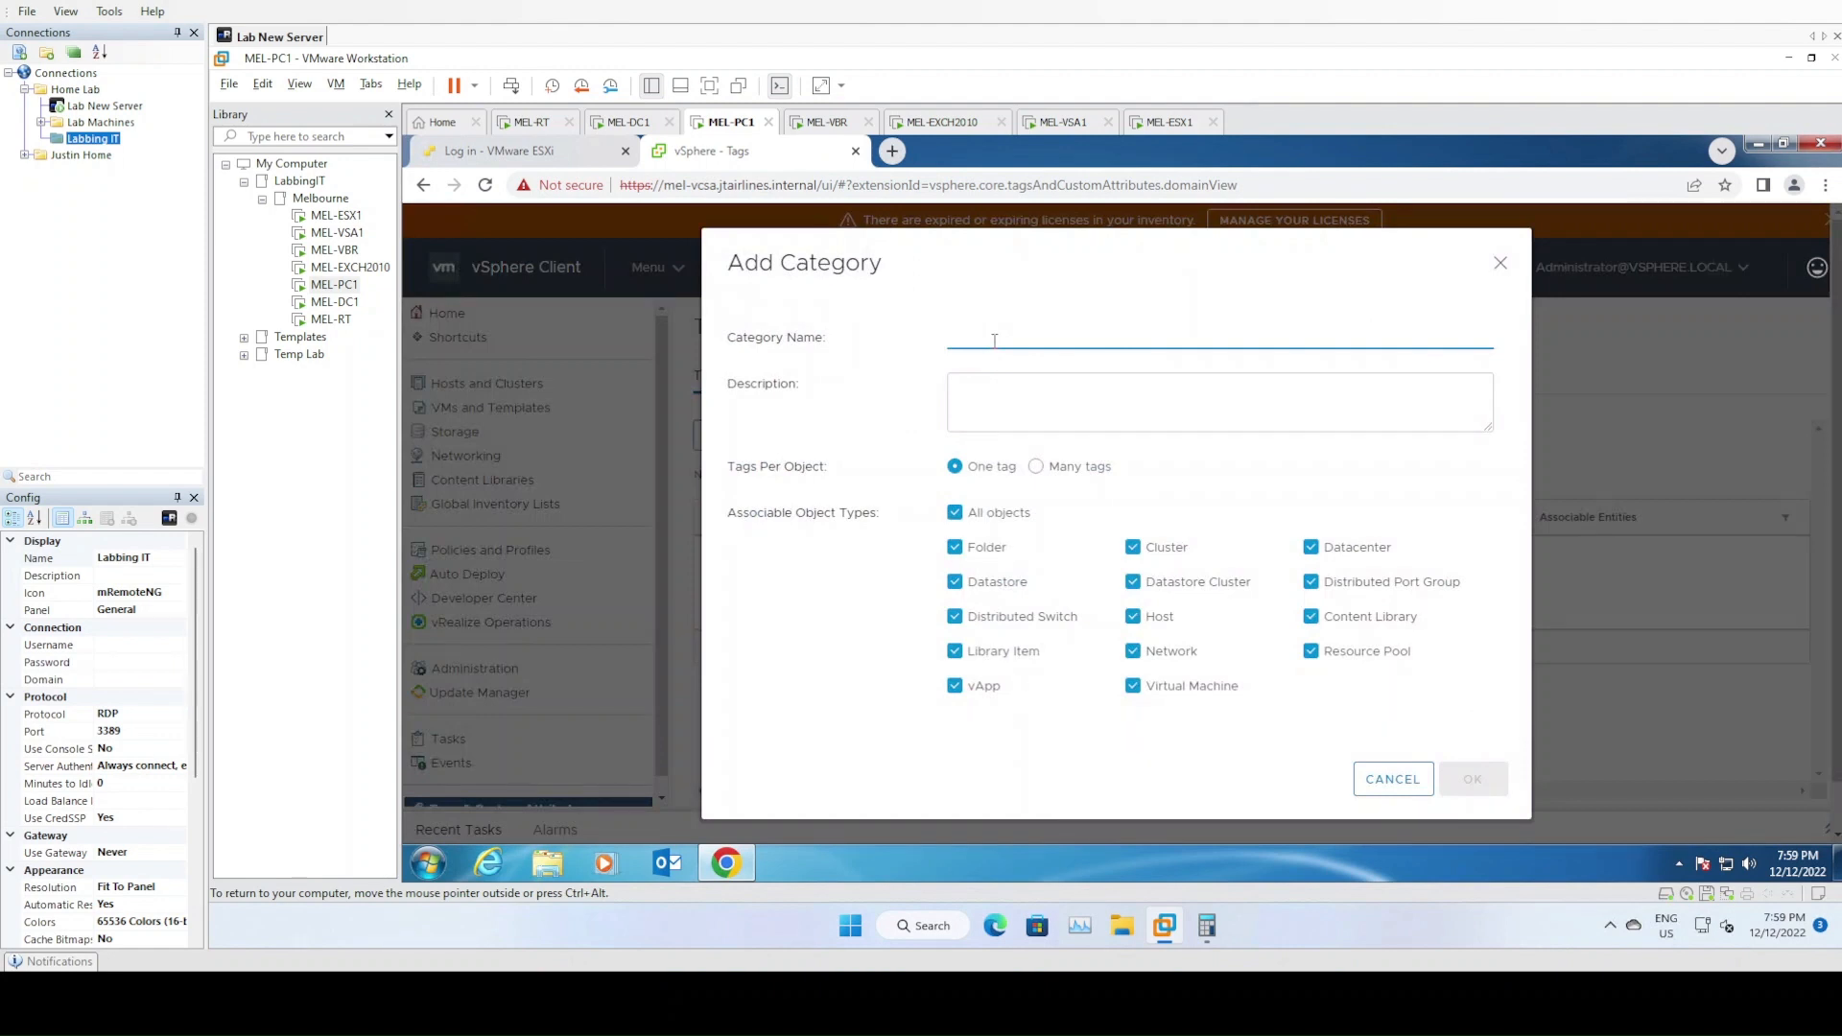
text(Melbourne)
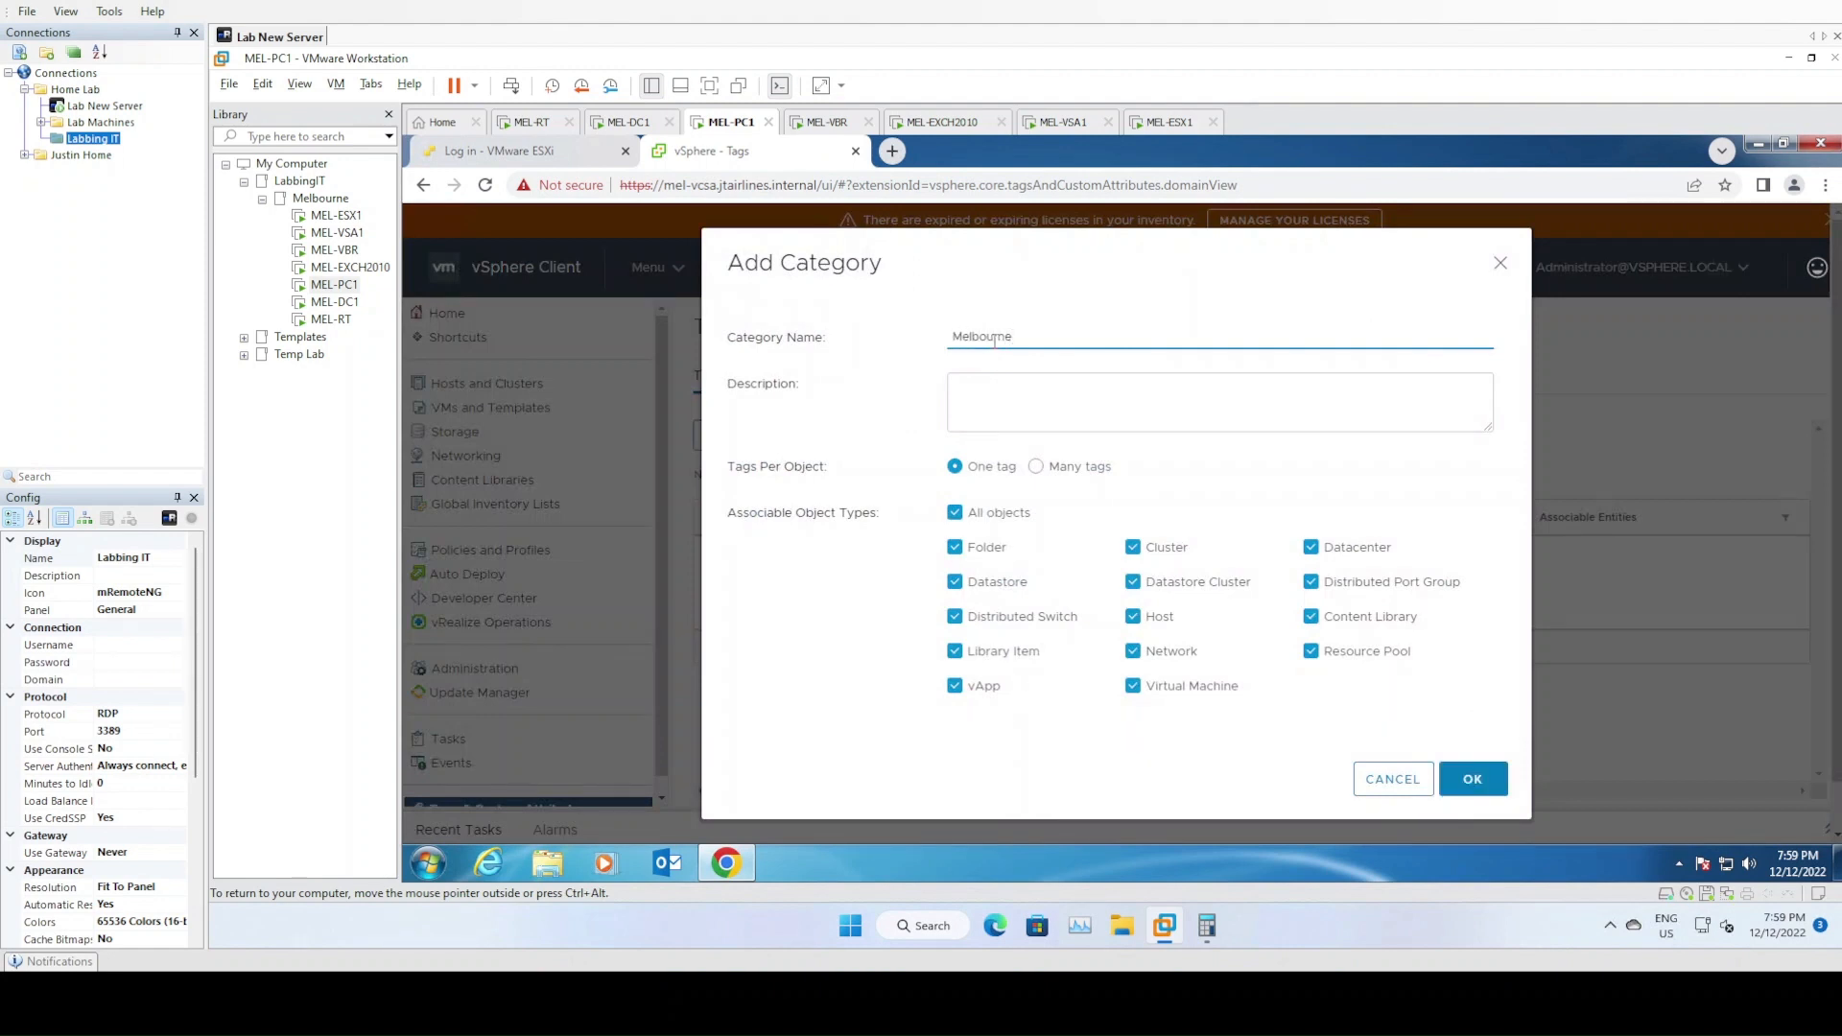
text( Veeam Backups)
click(966, 519)
click(1133, 689)
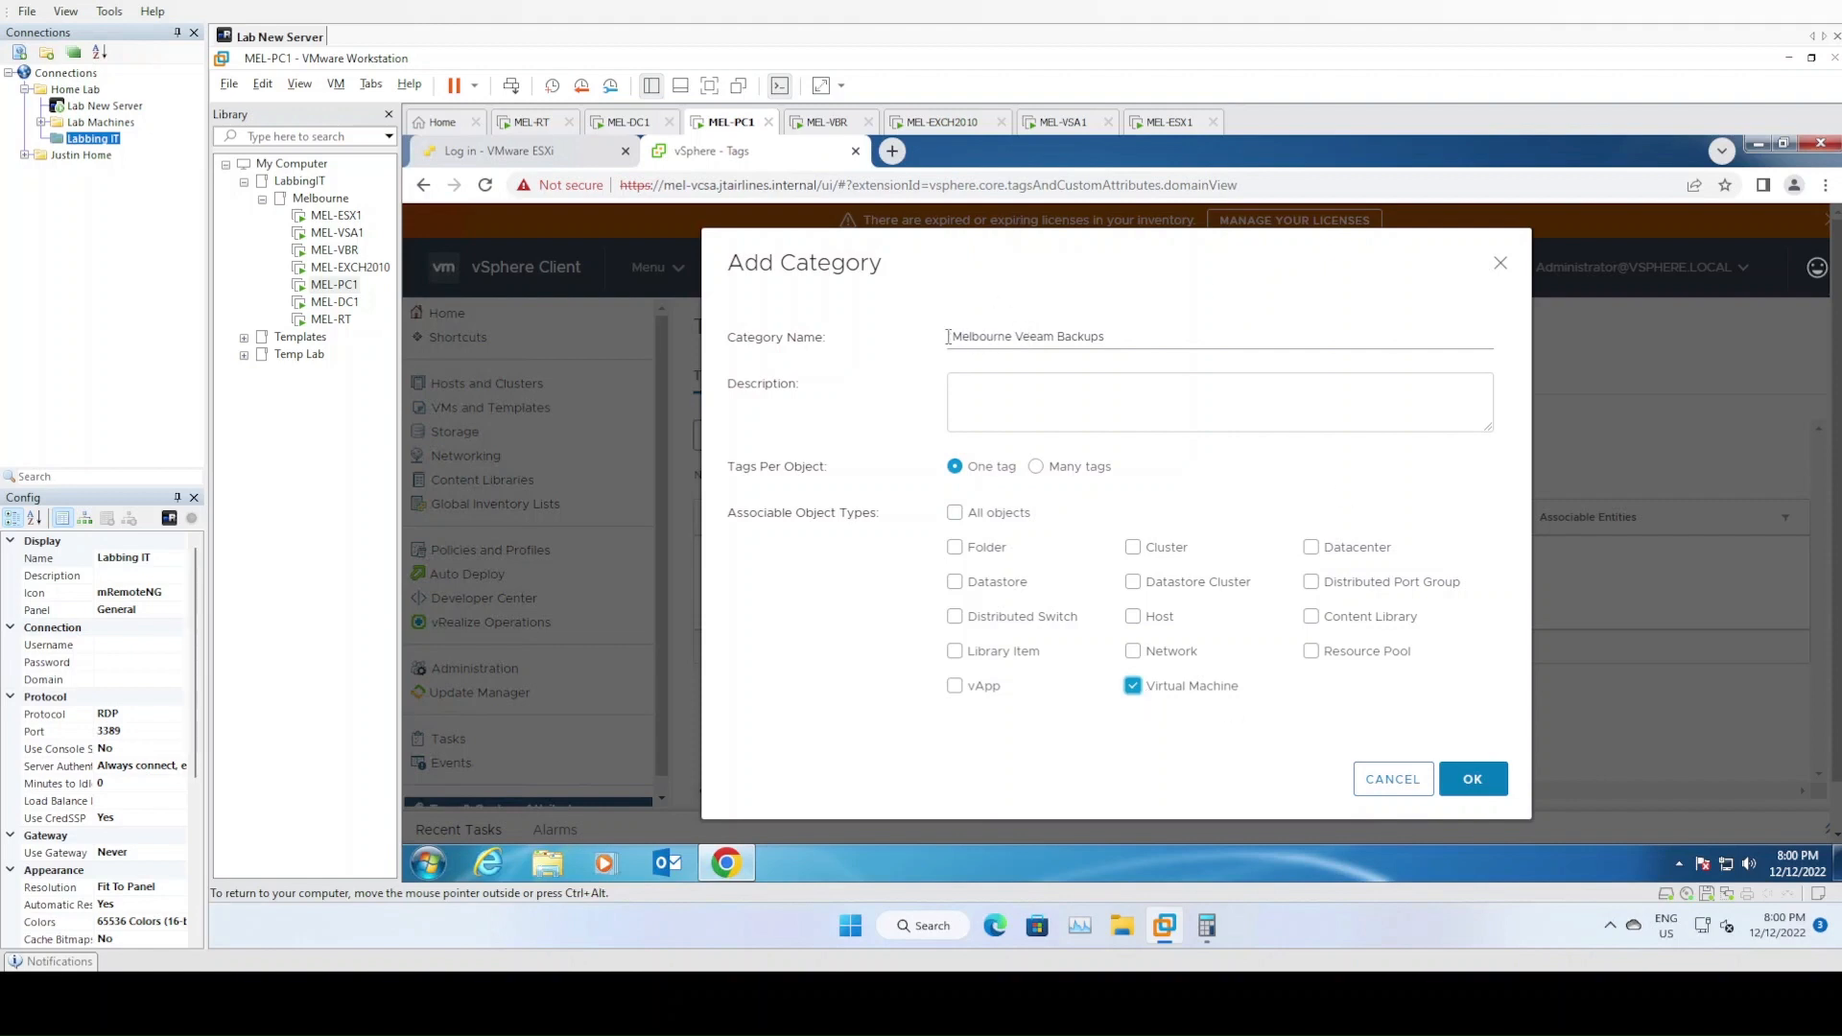
drag(953, 337, 1143, 327)
click(1188, 327)
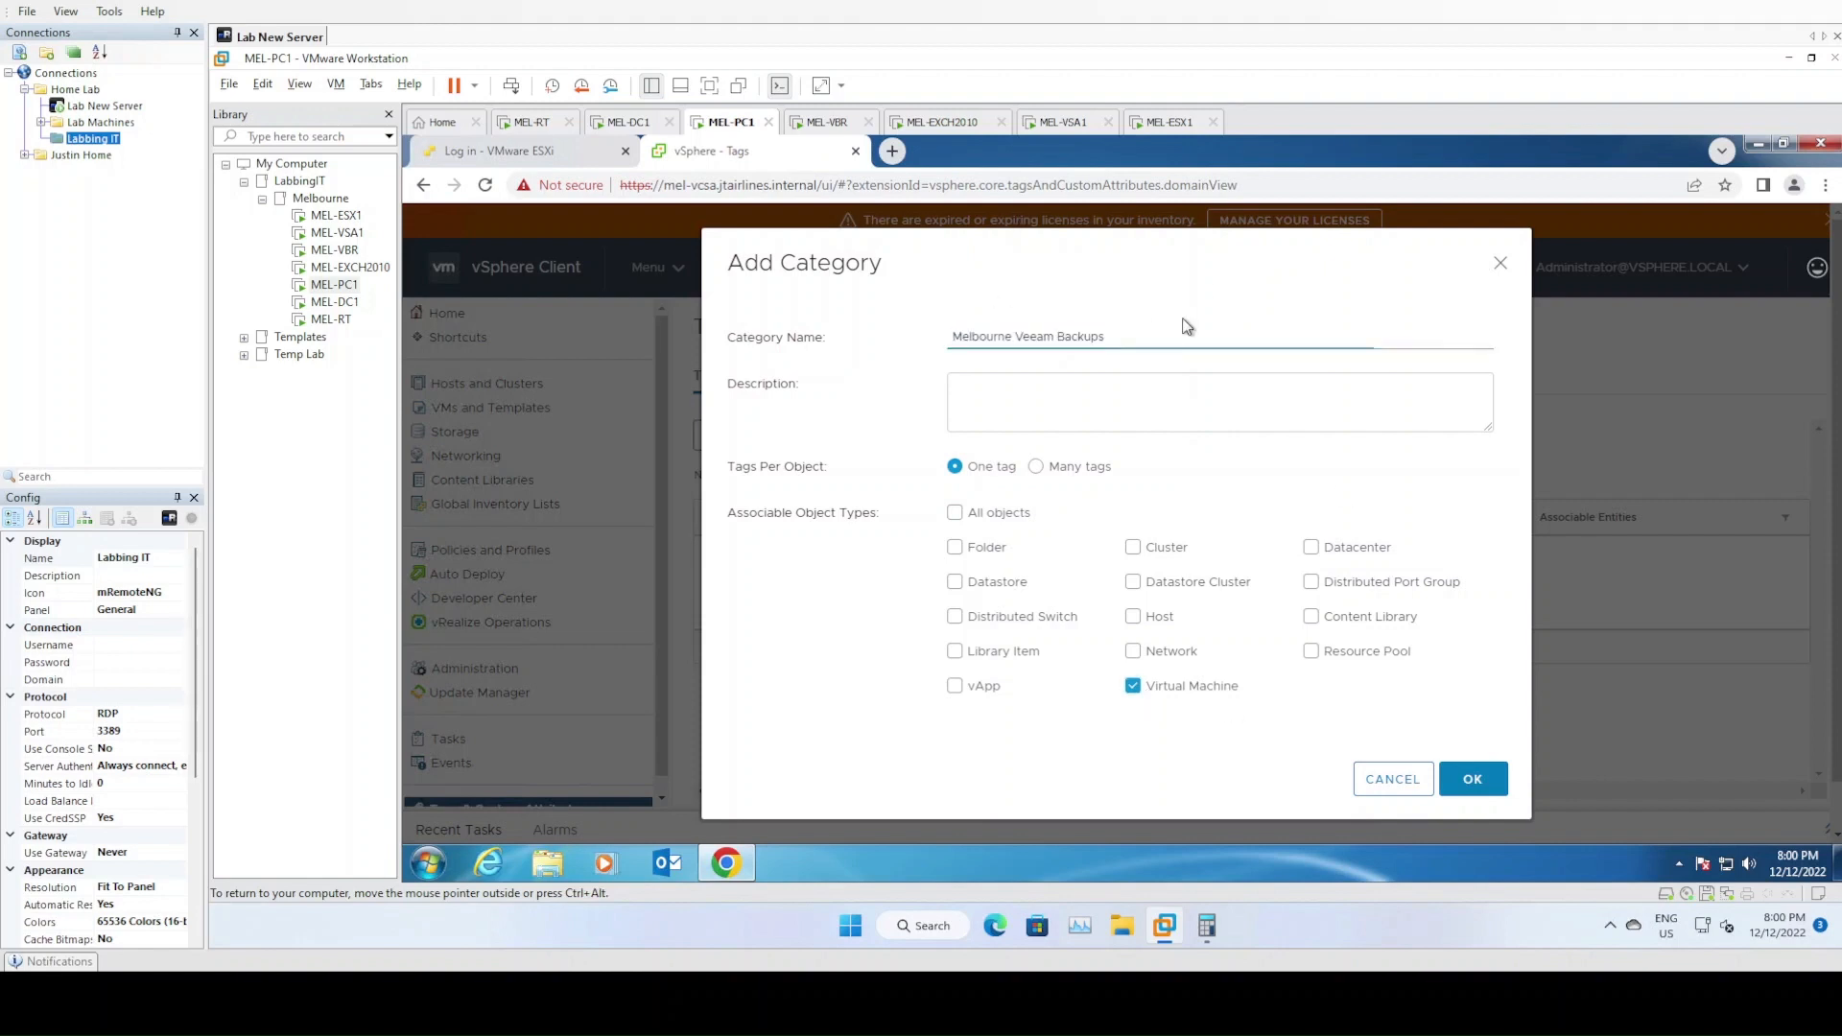
click(1483, 791)
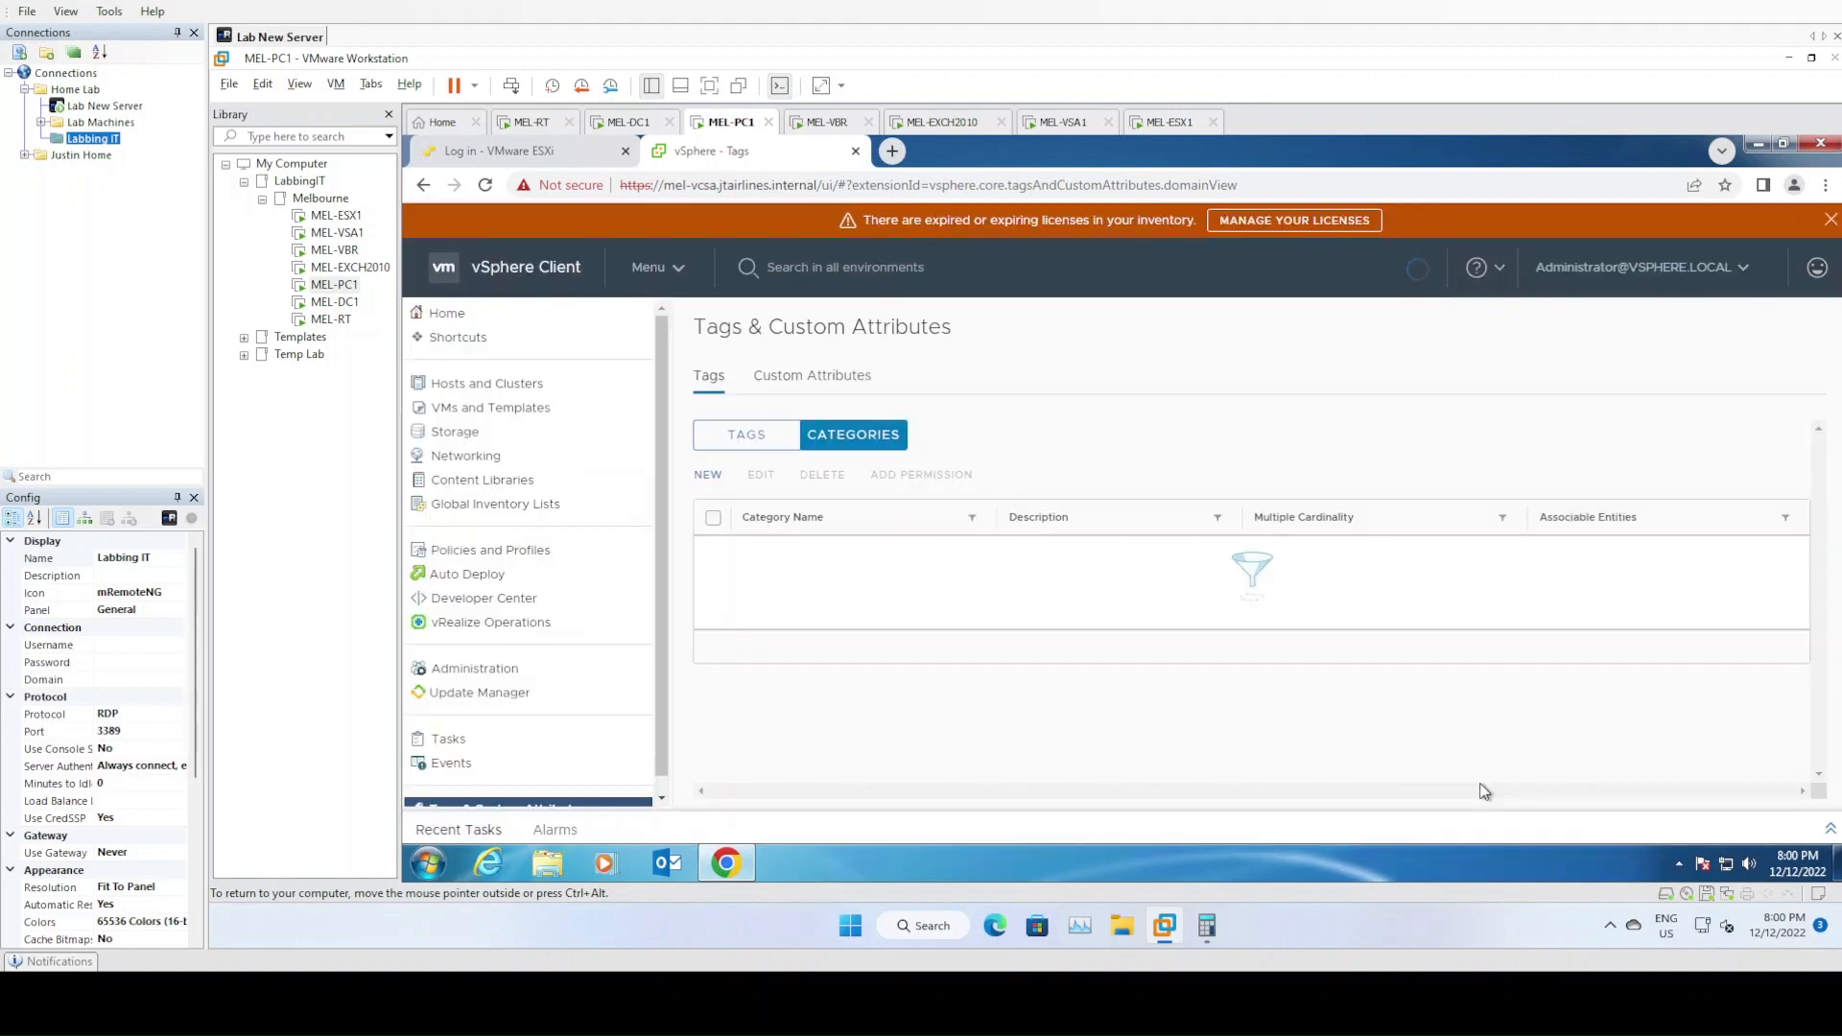
- Start a new tag in the Melbourne Veeam Backups category and select its default name for replacement
click(750, 441)
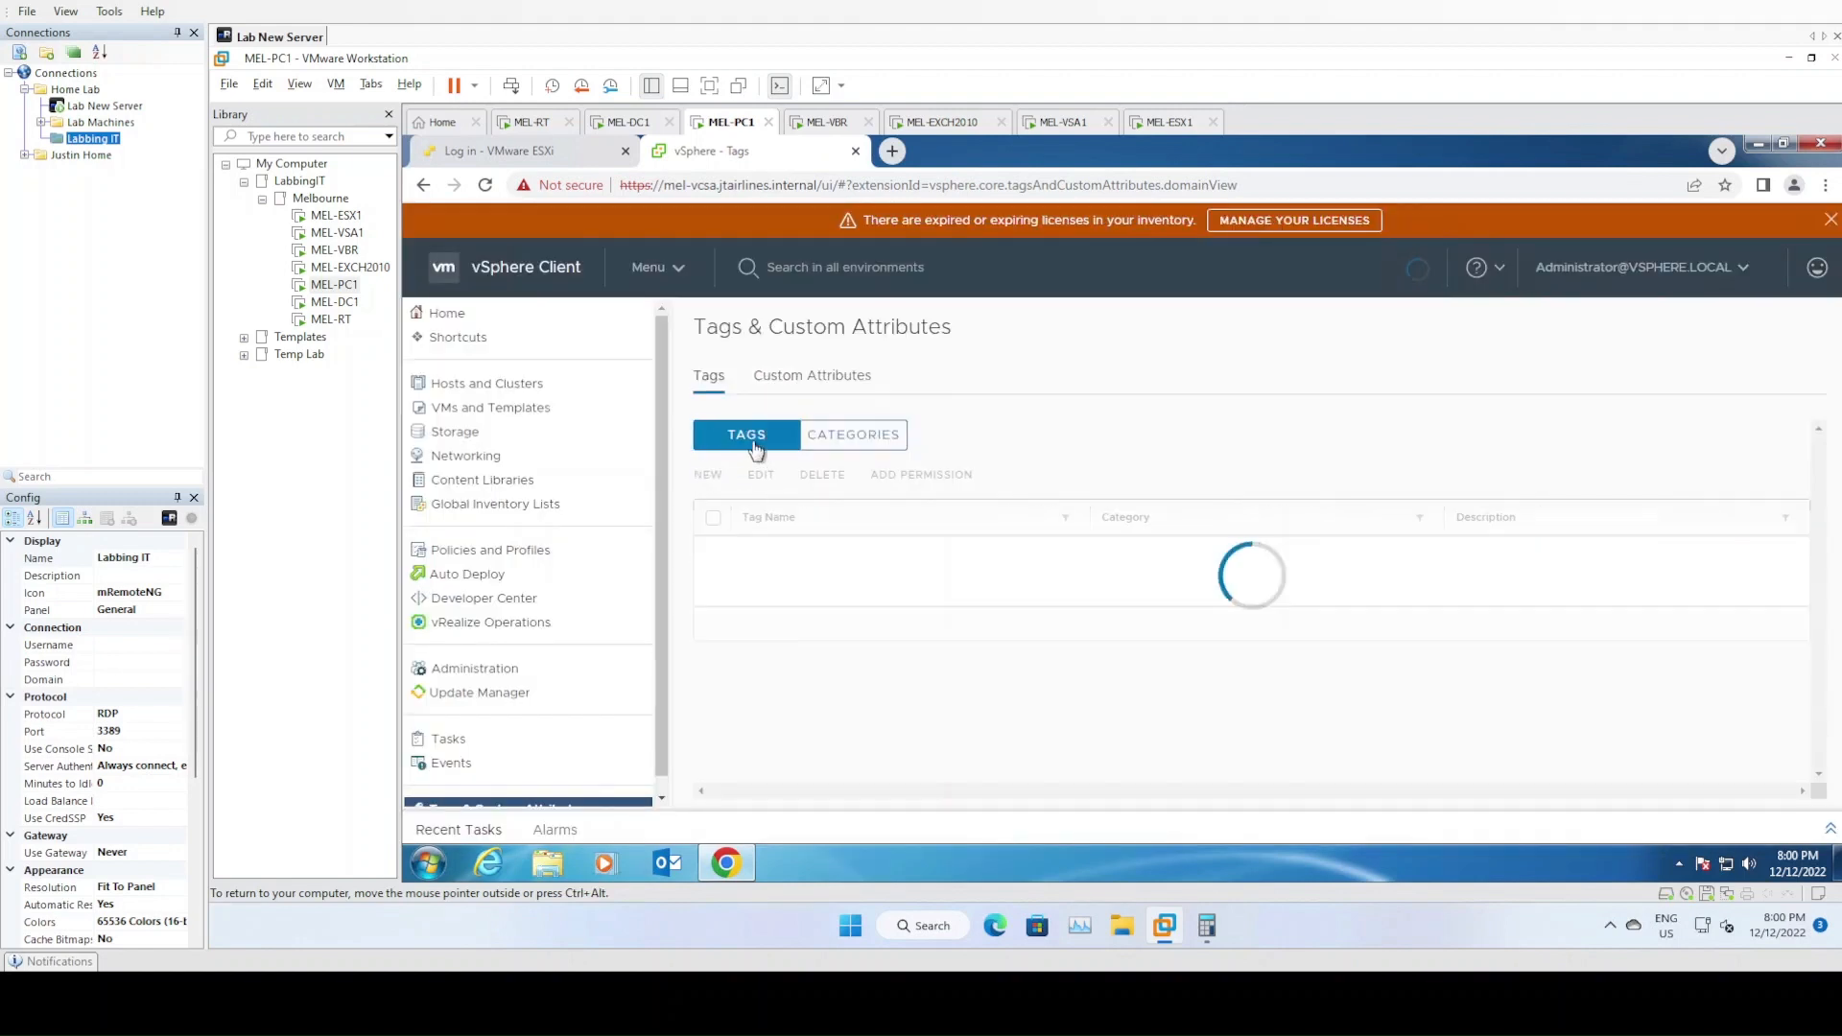
click(706, 477)
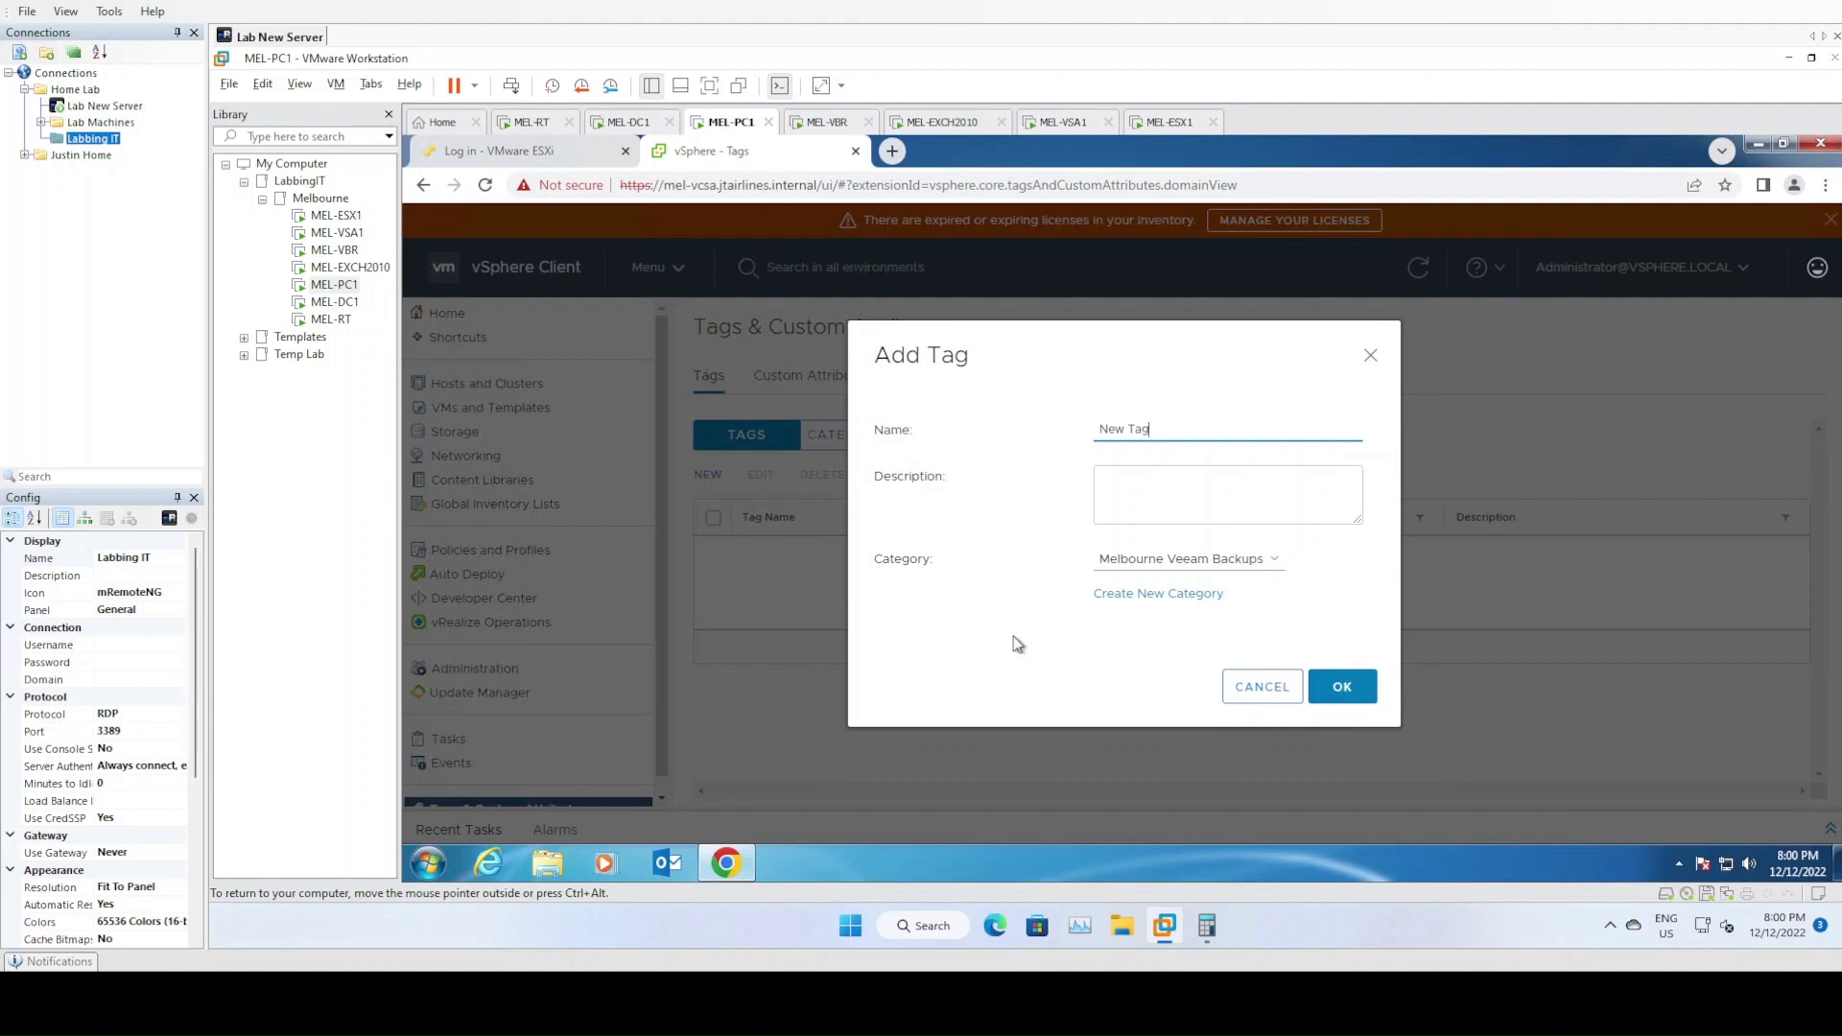
drag(1163, 432, 1075, 439)
- Switch to Veeam on MEL-VBR and review application-aware processing in the Melbourne Agent Backups job's guest processing settings, then cancel the edit
click(849, 124)
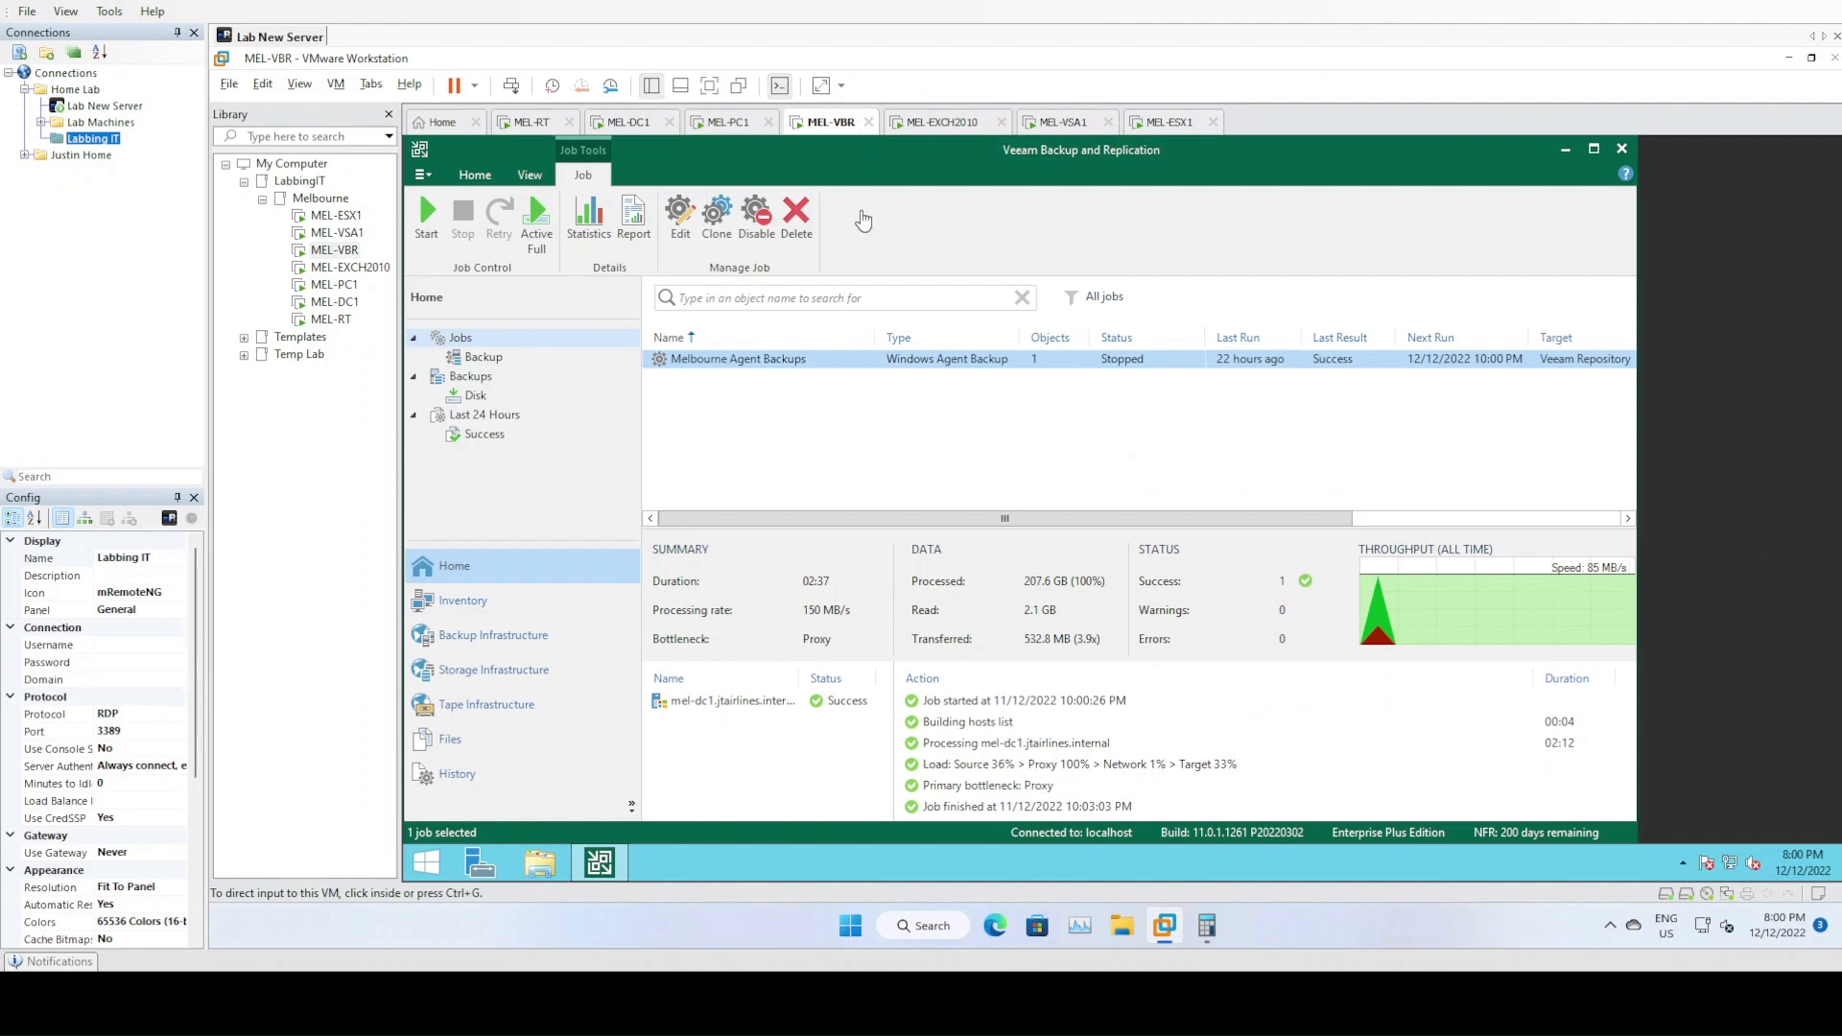
click(817, 412)
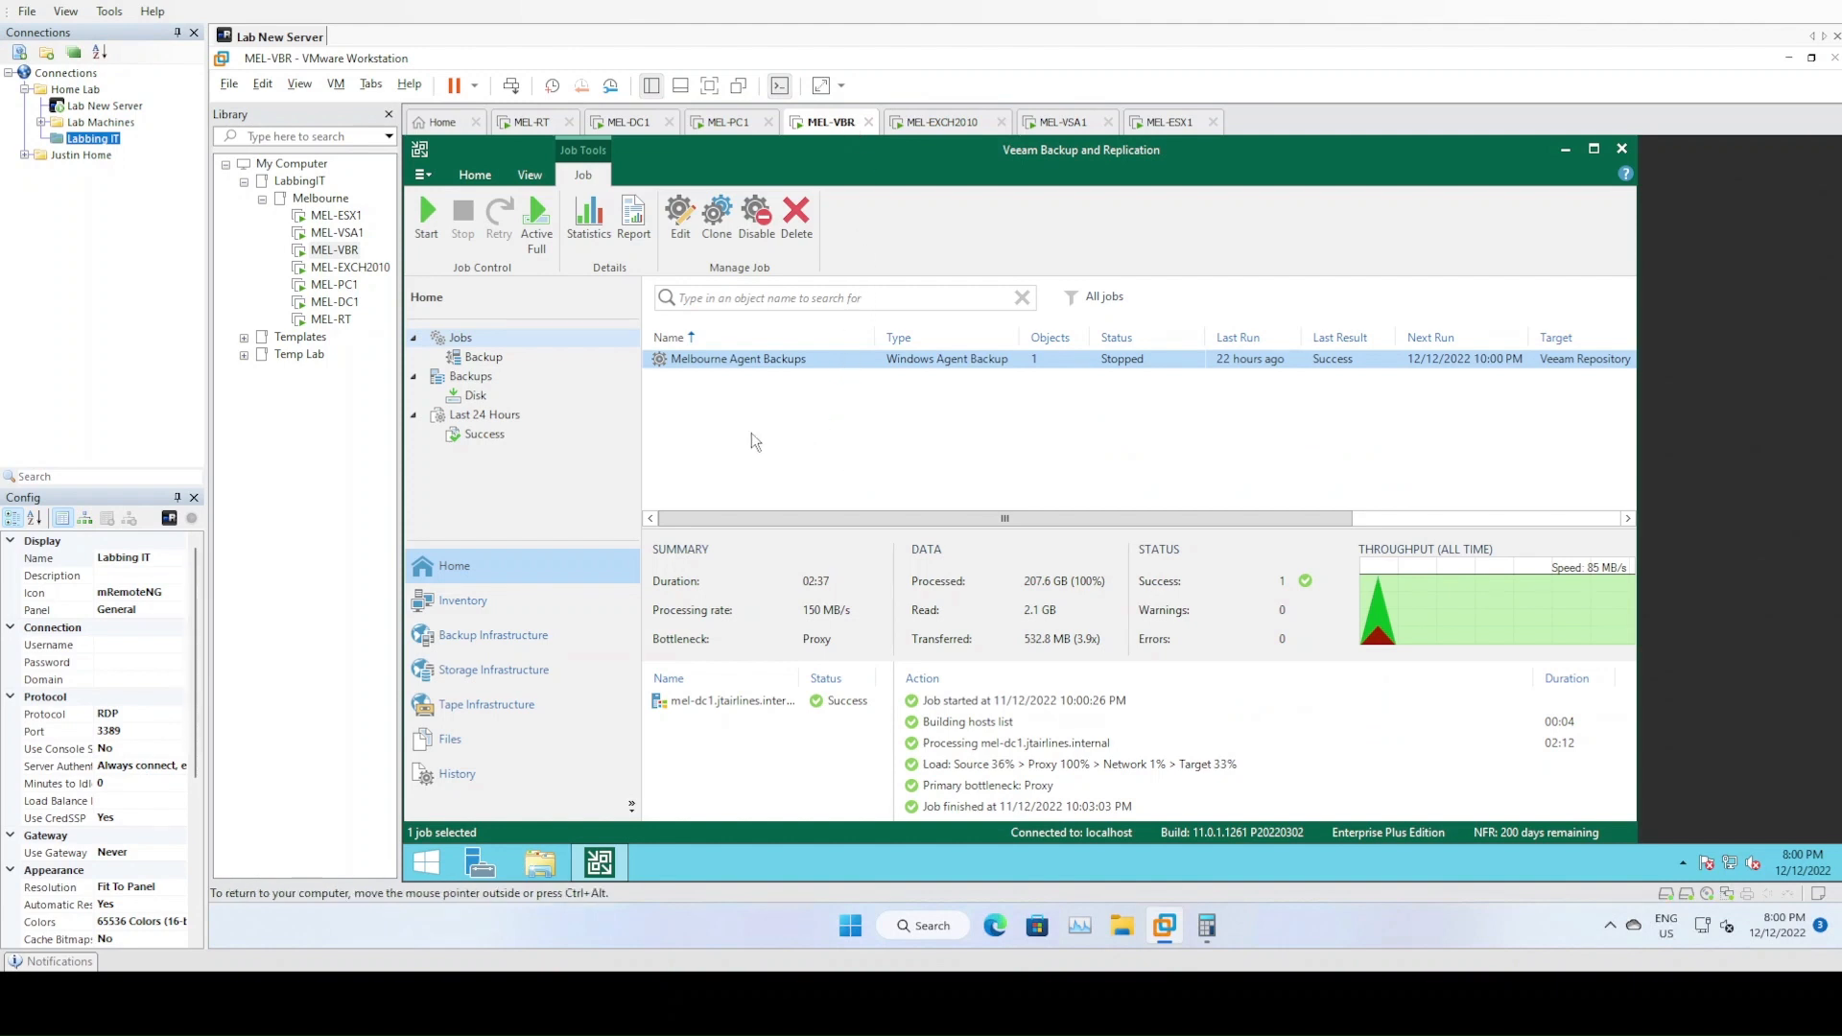
right_click(739, 364)
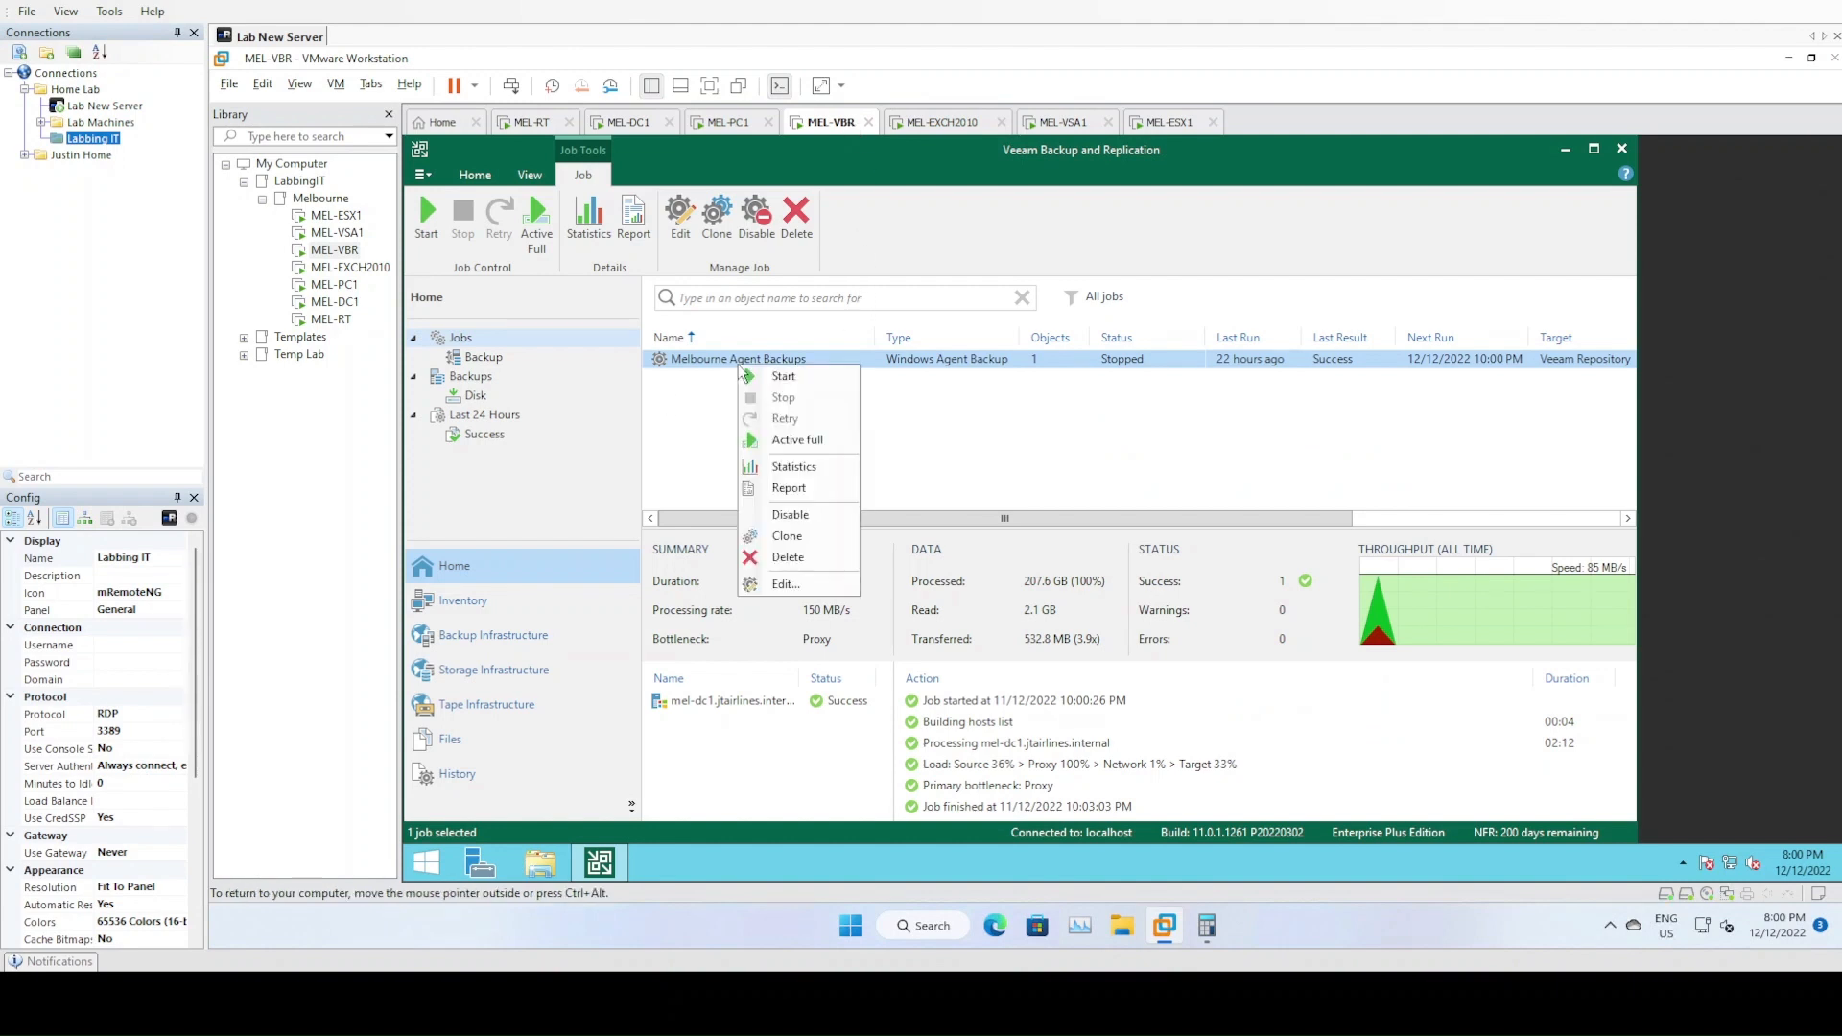
click(787, 585)
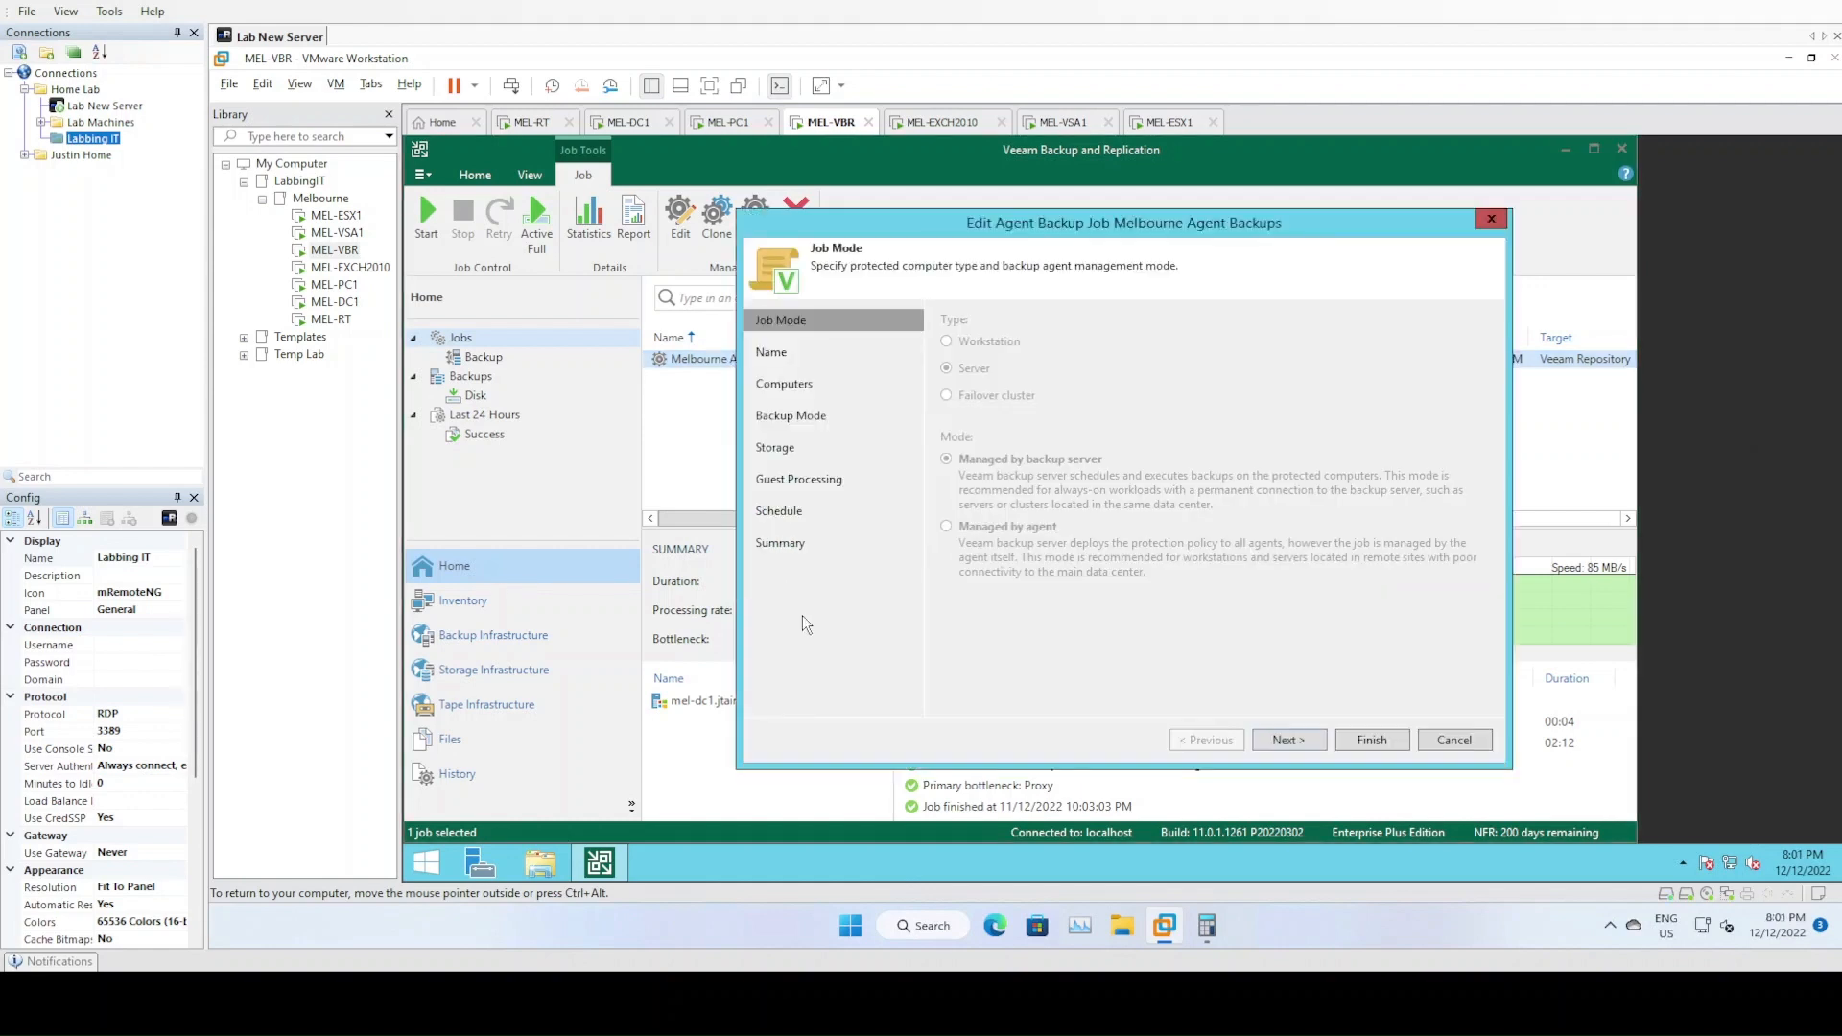
click(789, 481)
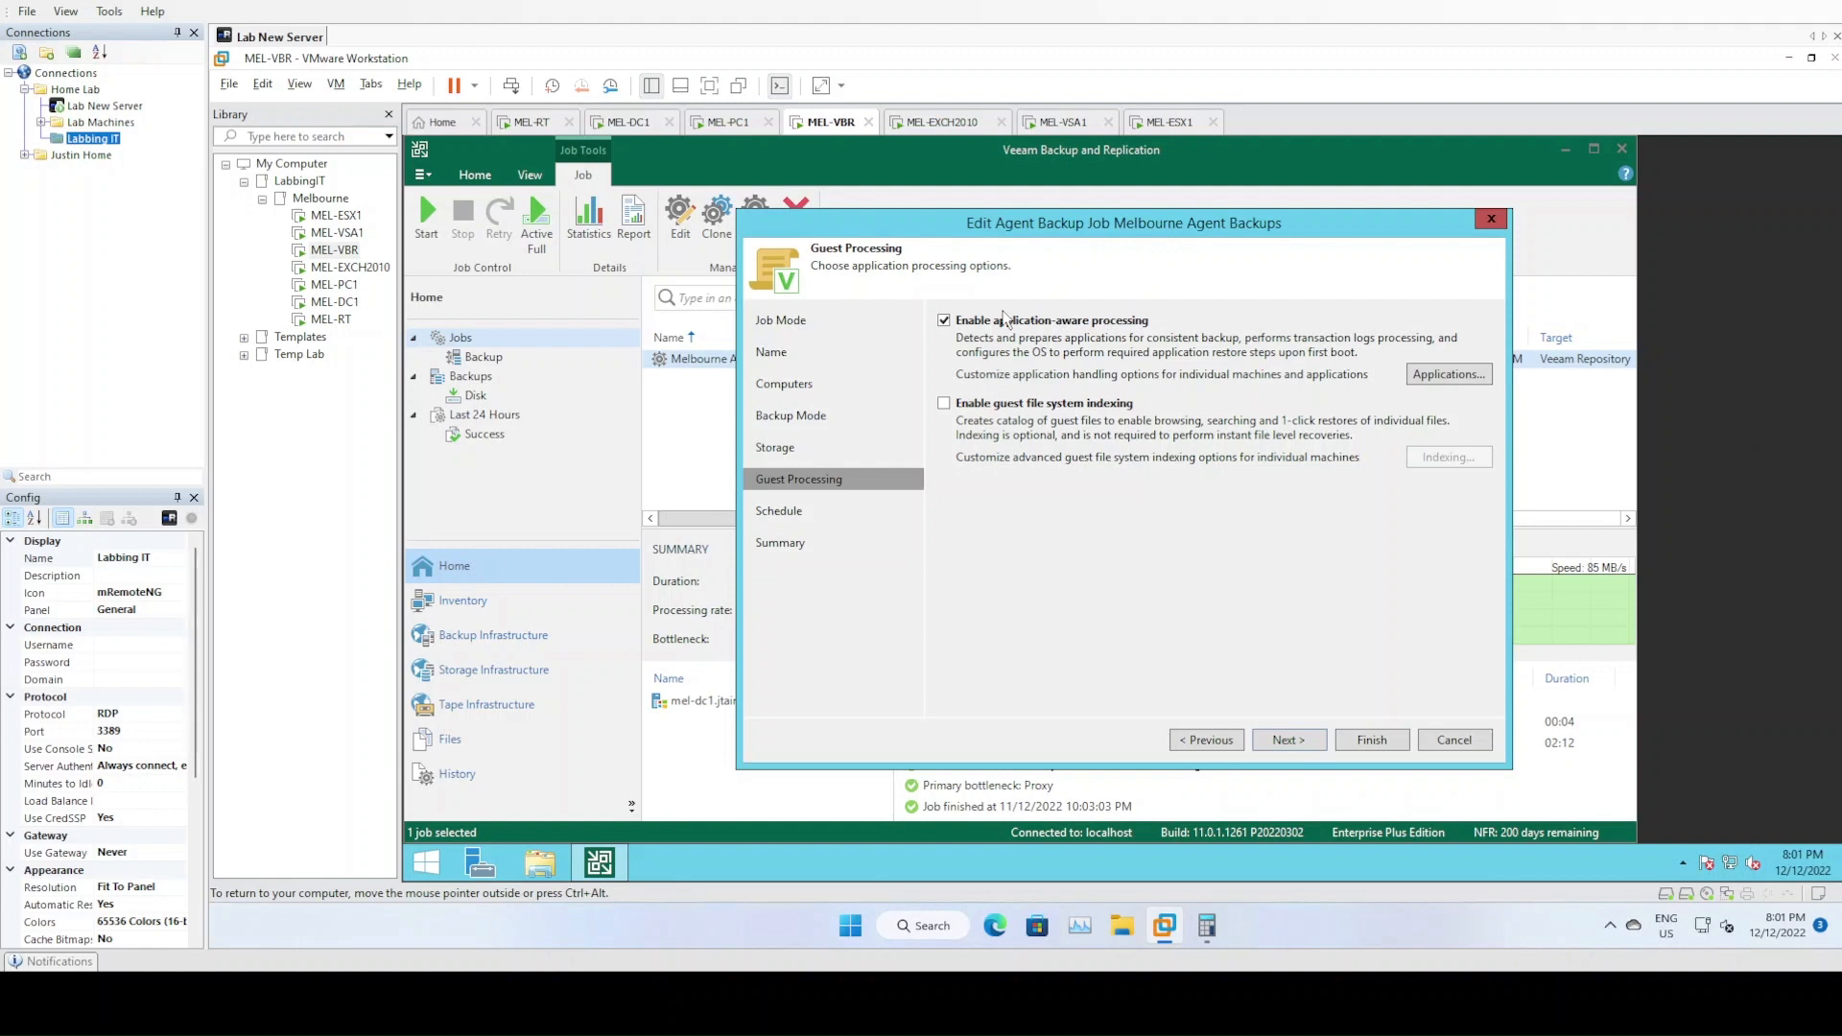
click(1006, 320)
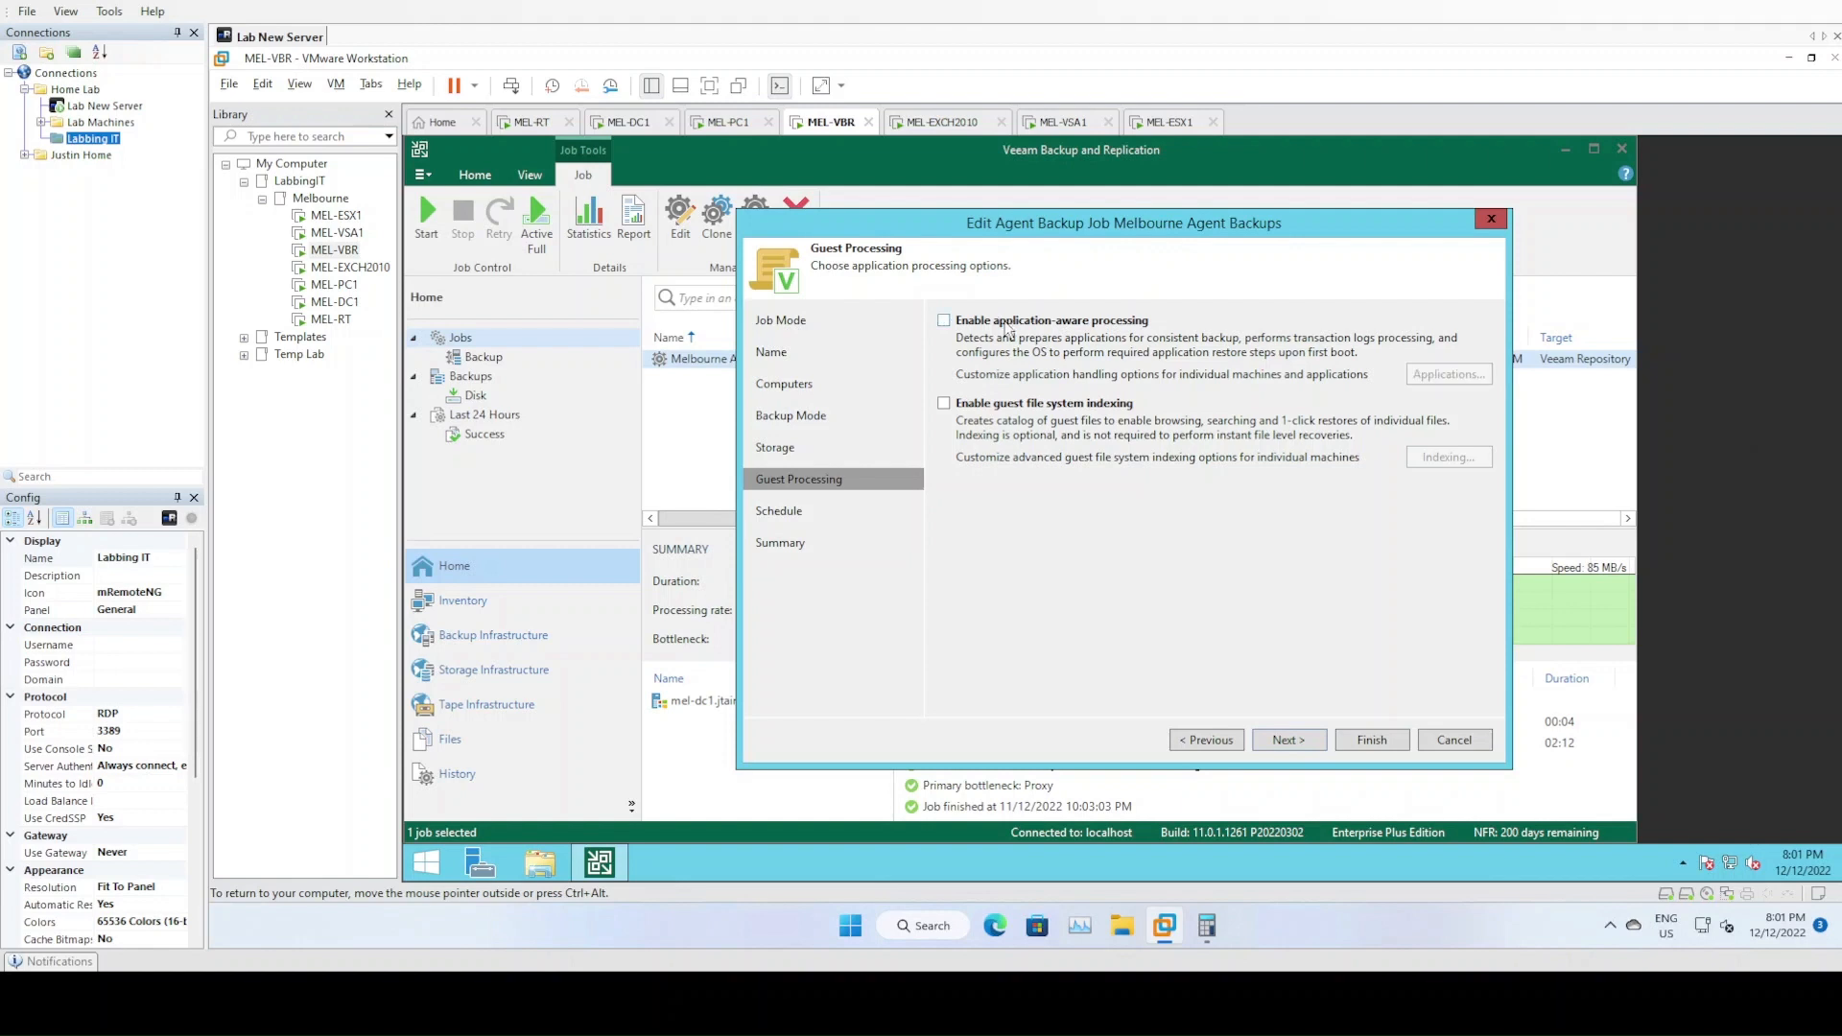
click(1006, 326)
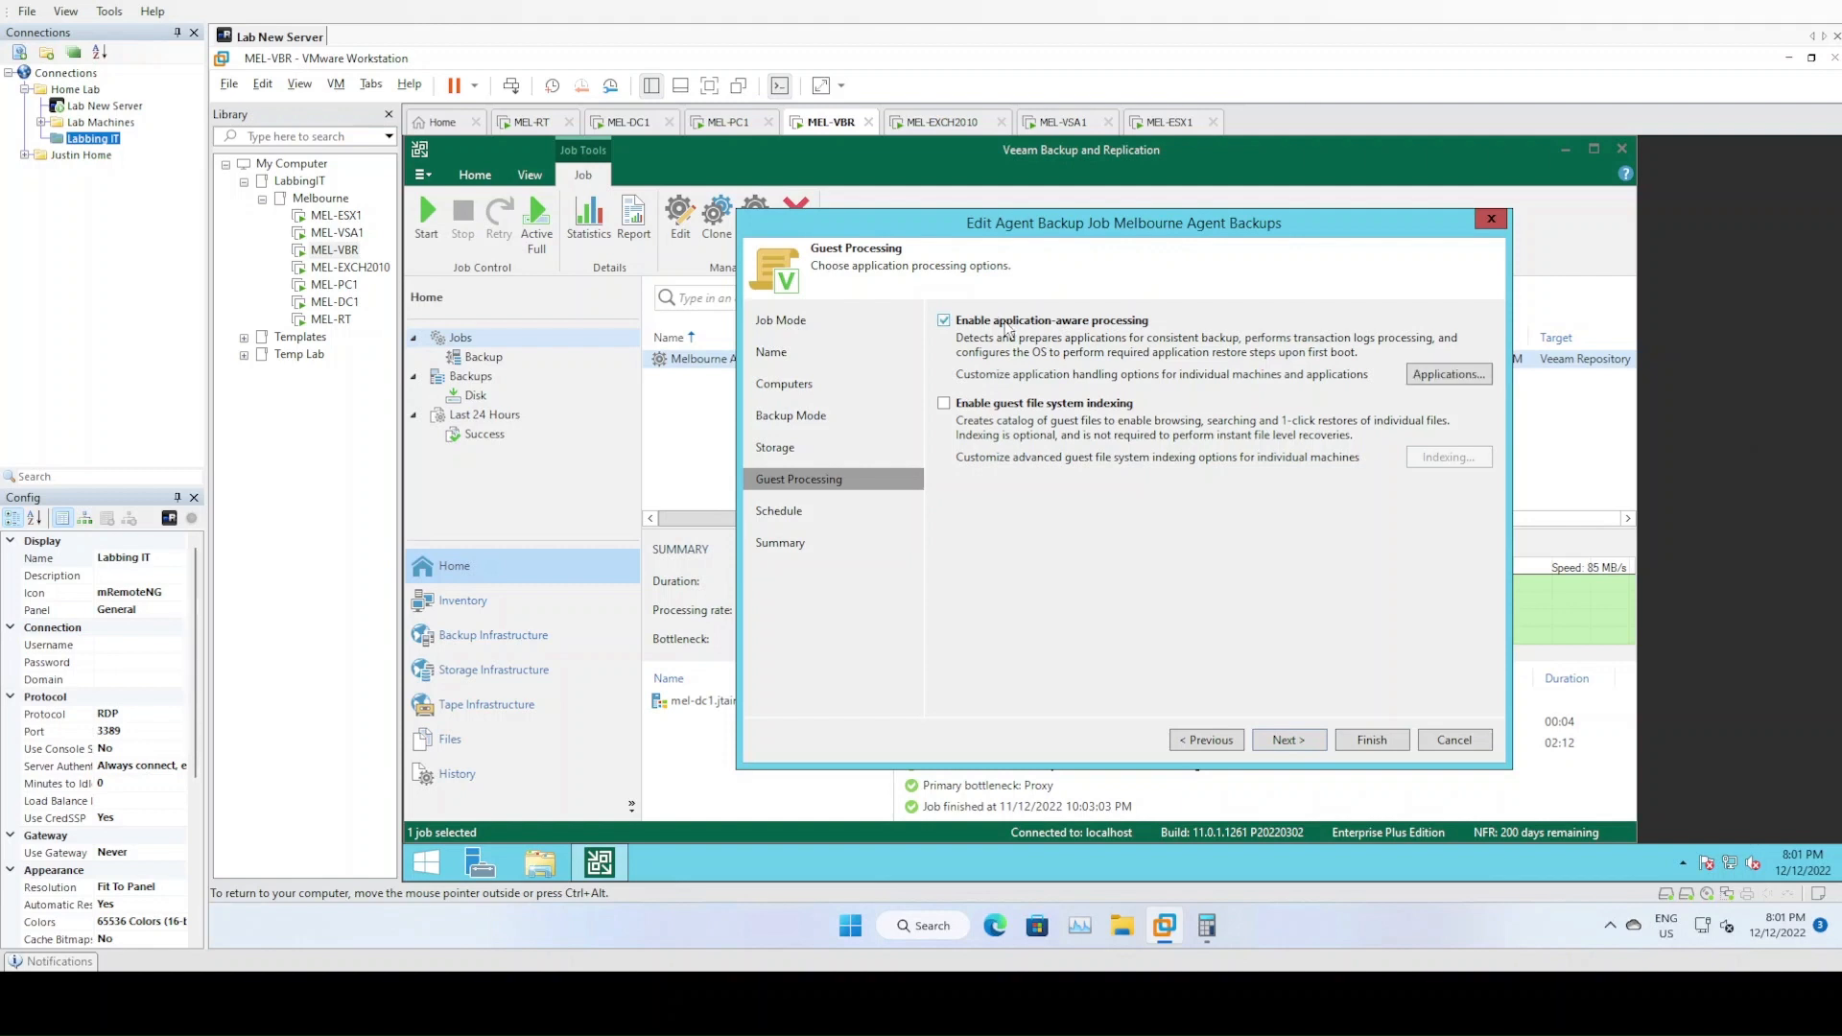
click(1442, 743)
click(1132, 520)
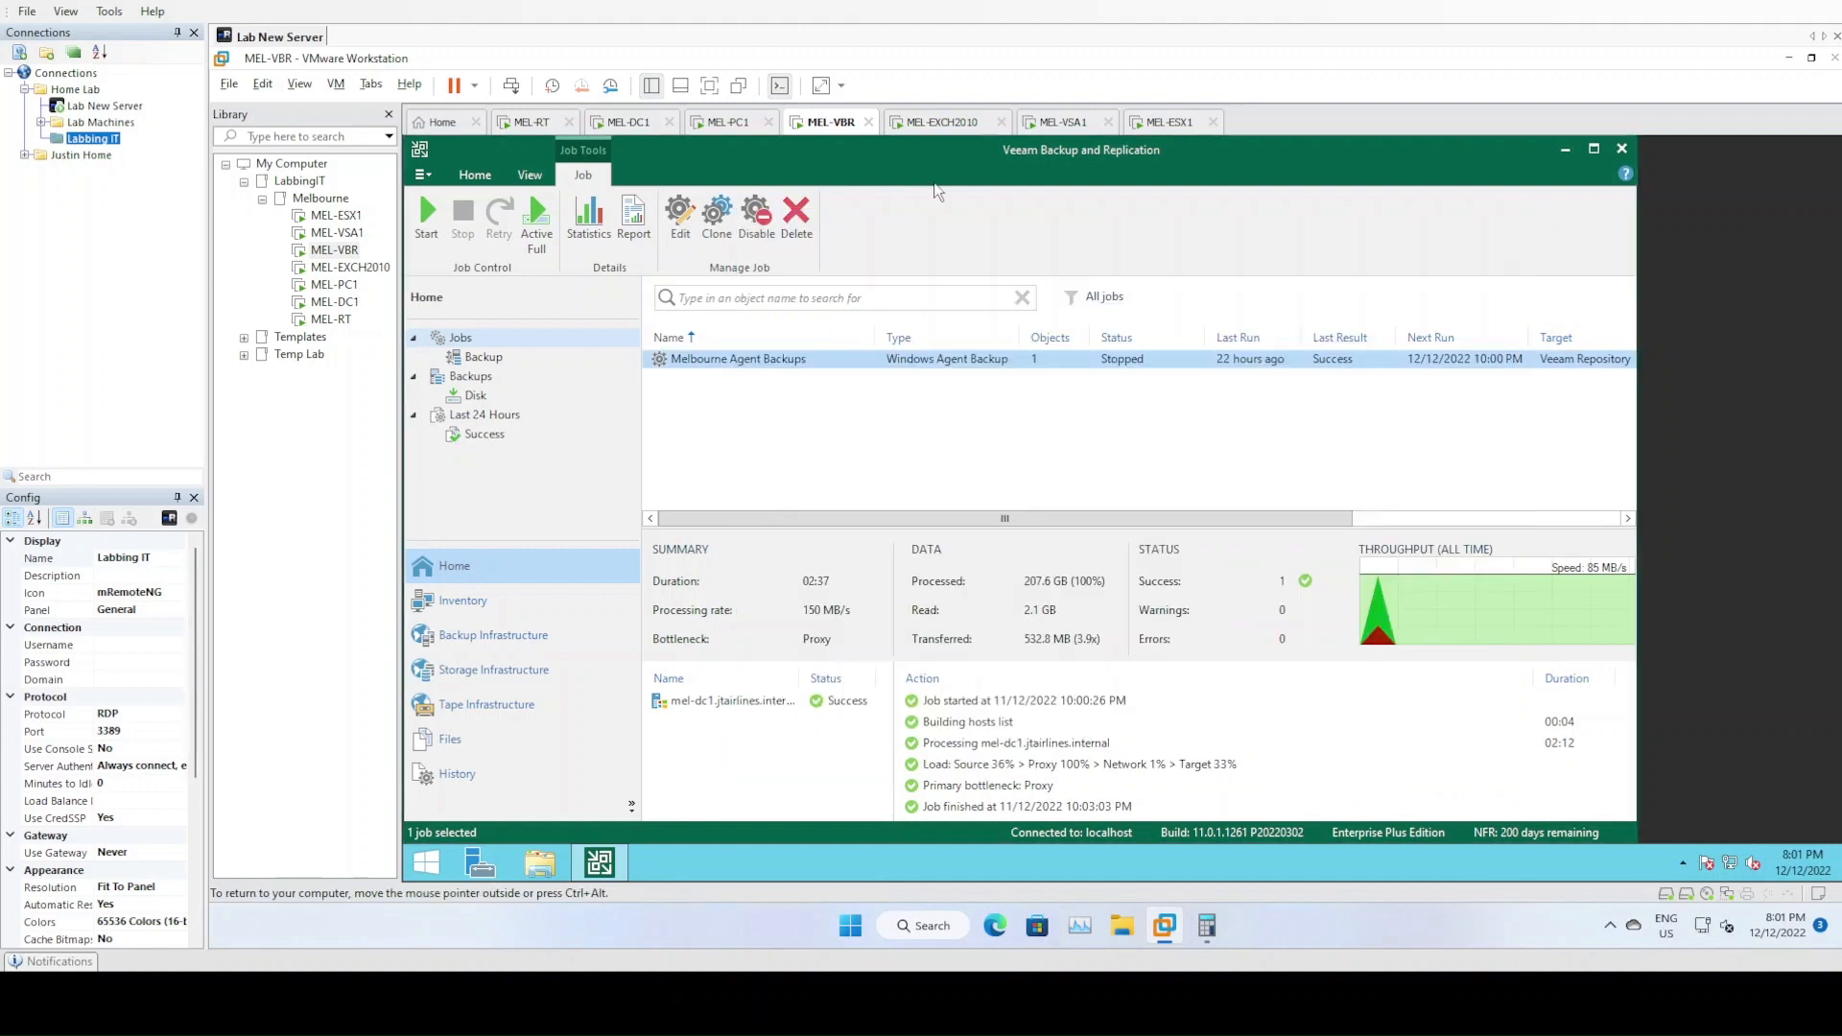
- Return to vSphere on MEL-PC1 and create the tag Application Aware Backups in the Melbourne Veeam Backups category
click(732, 122)
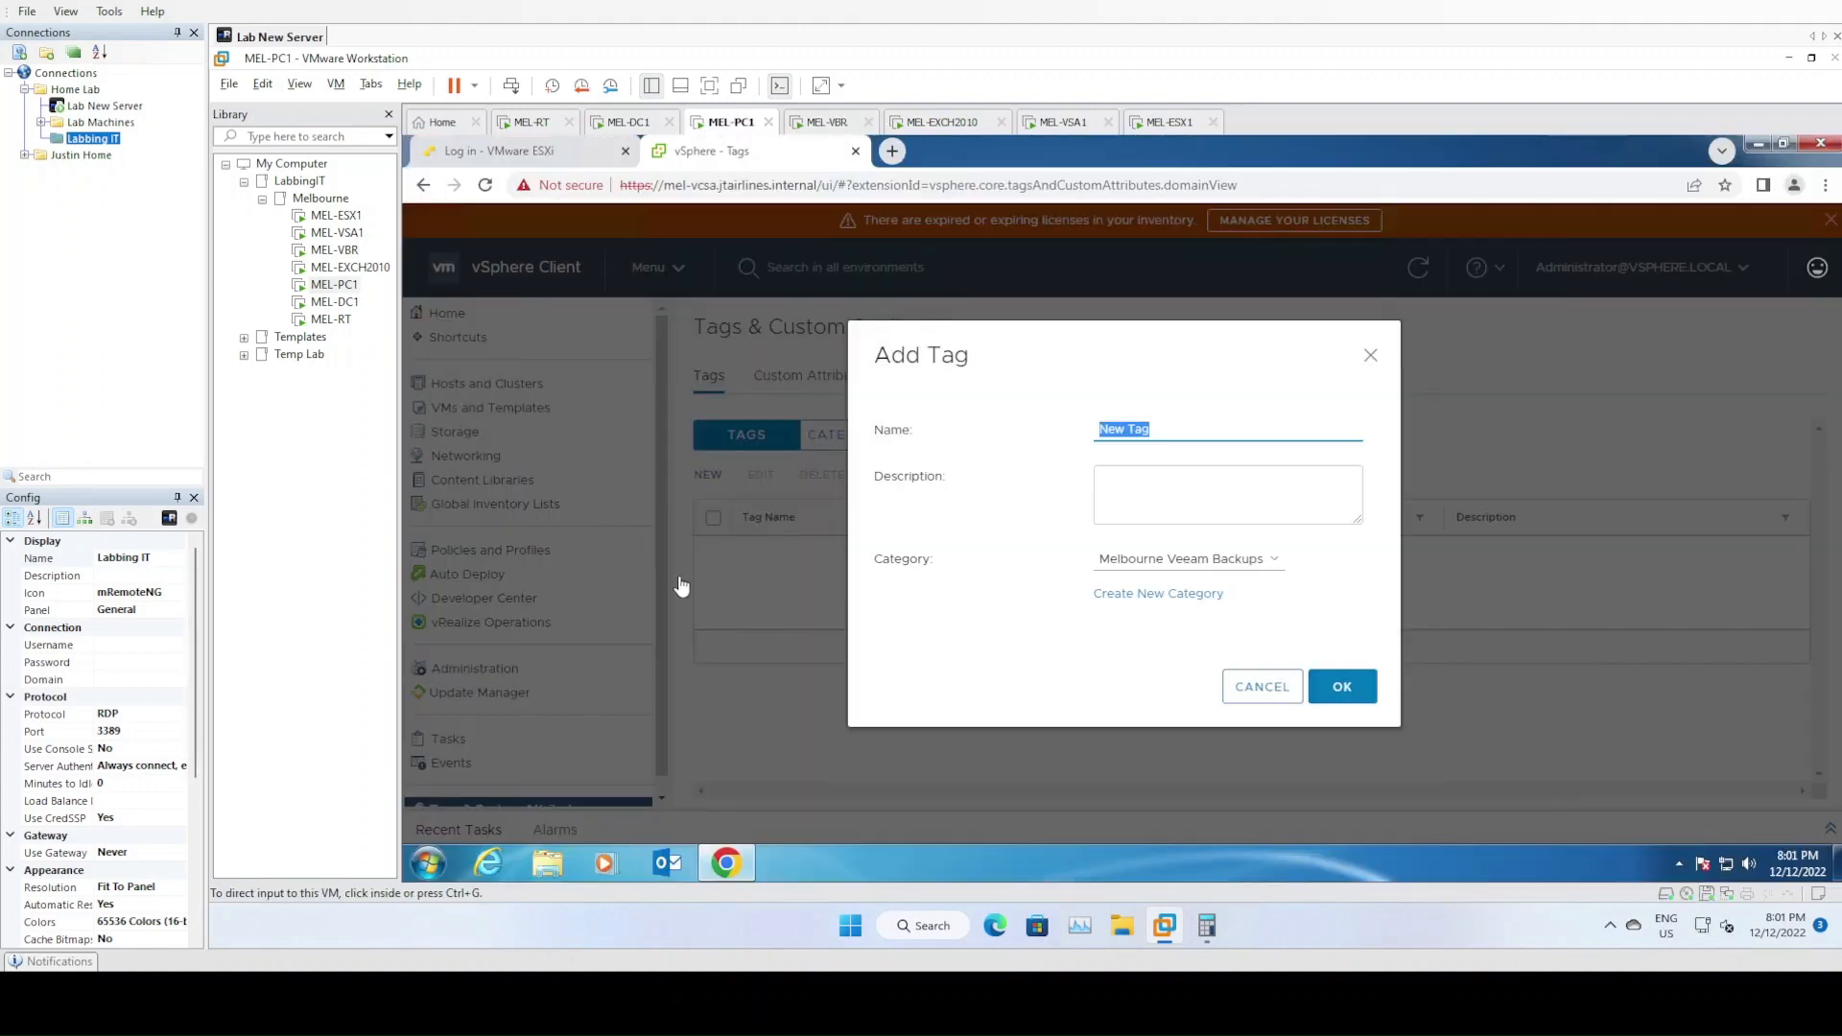
drag(1182, 430, 1077, 439)
text(Applicat)
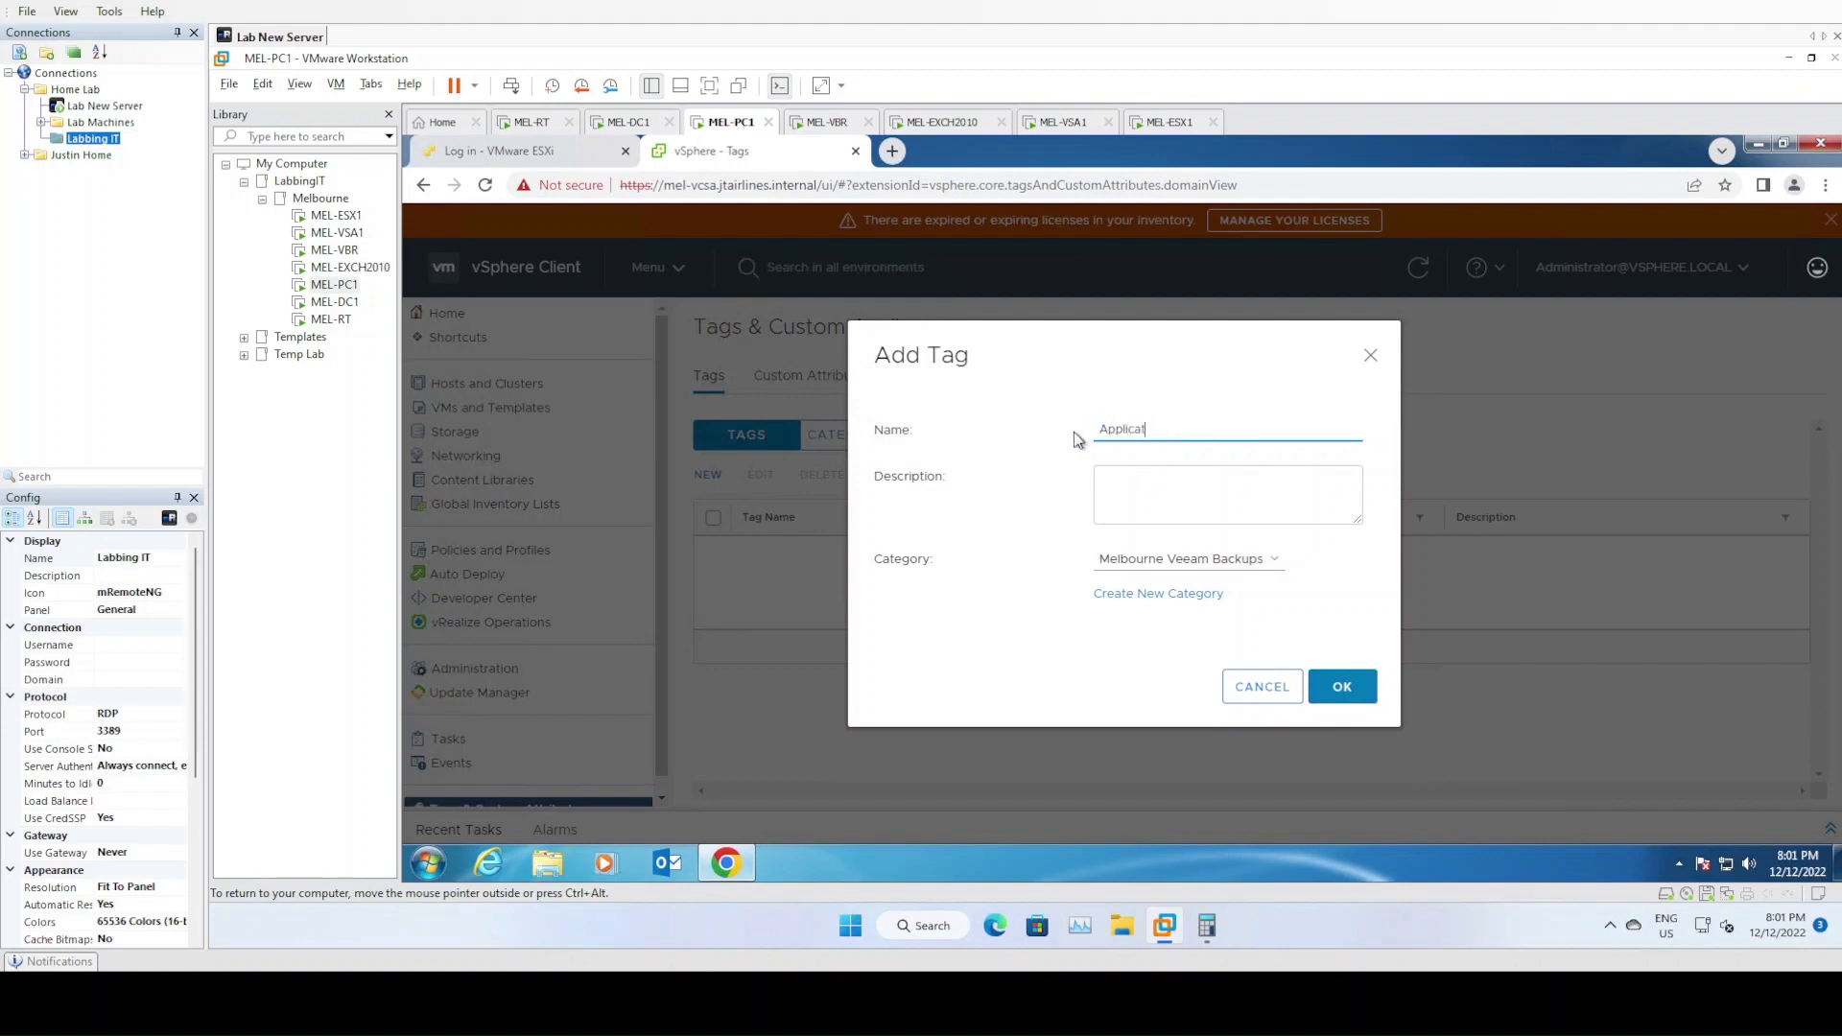
text(ion Aware Backups)
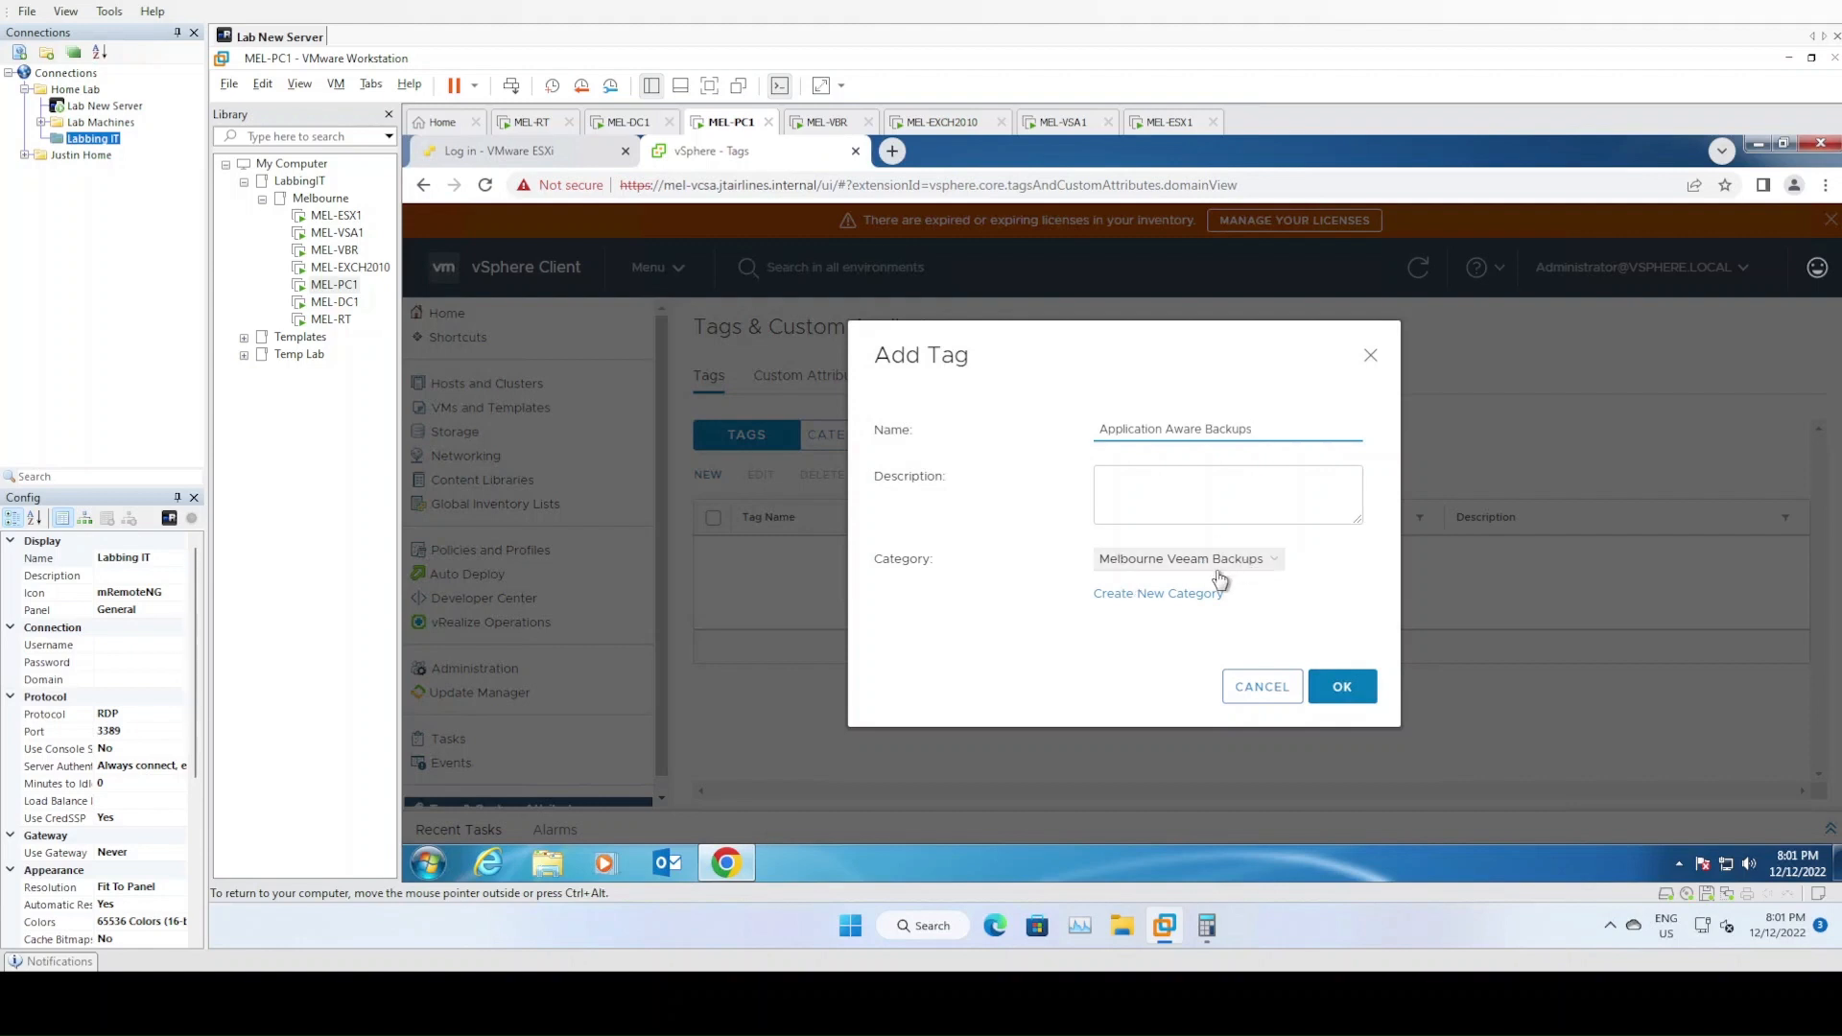
click(1348, 689)
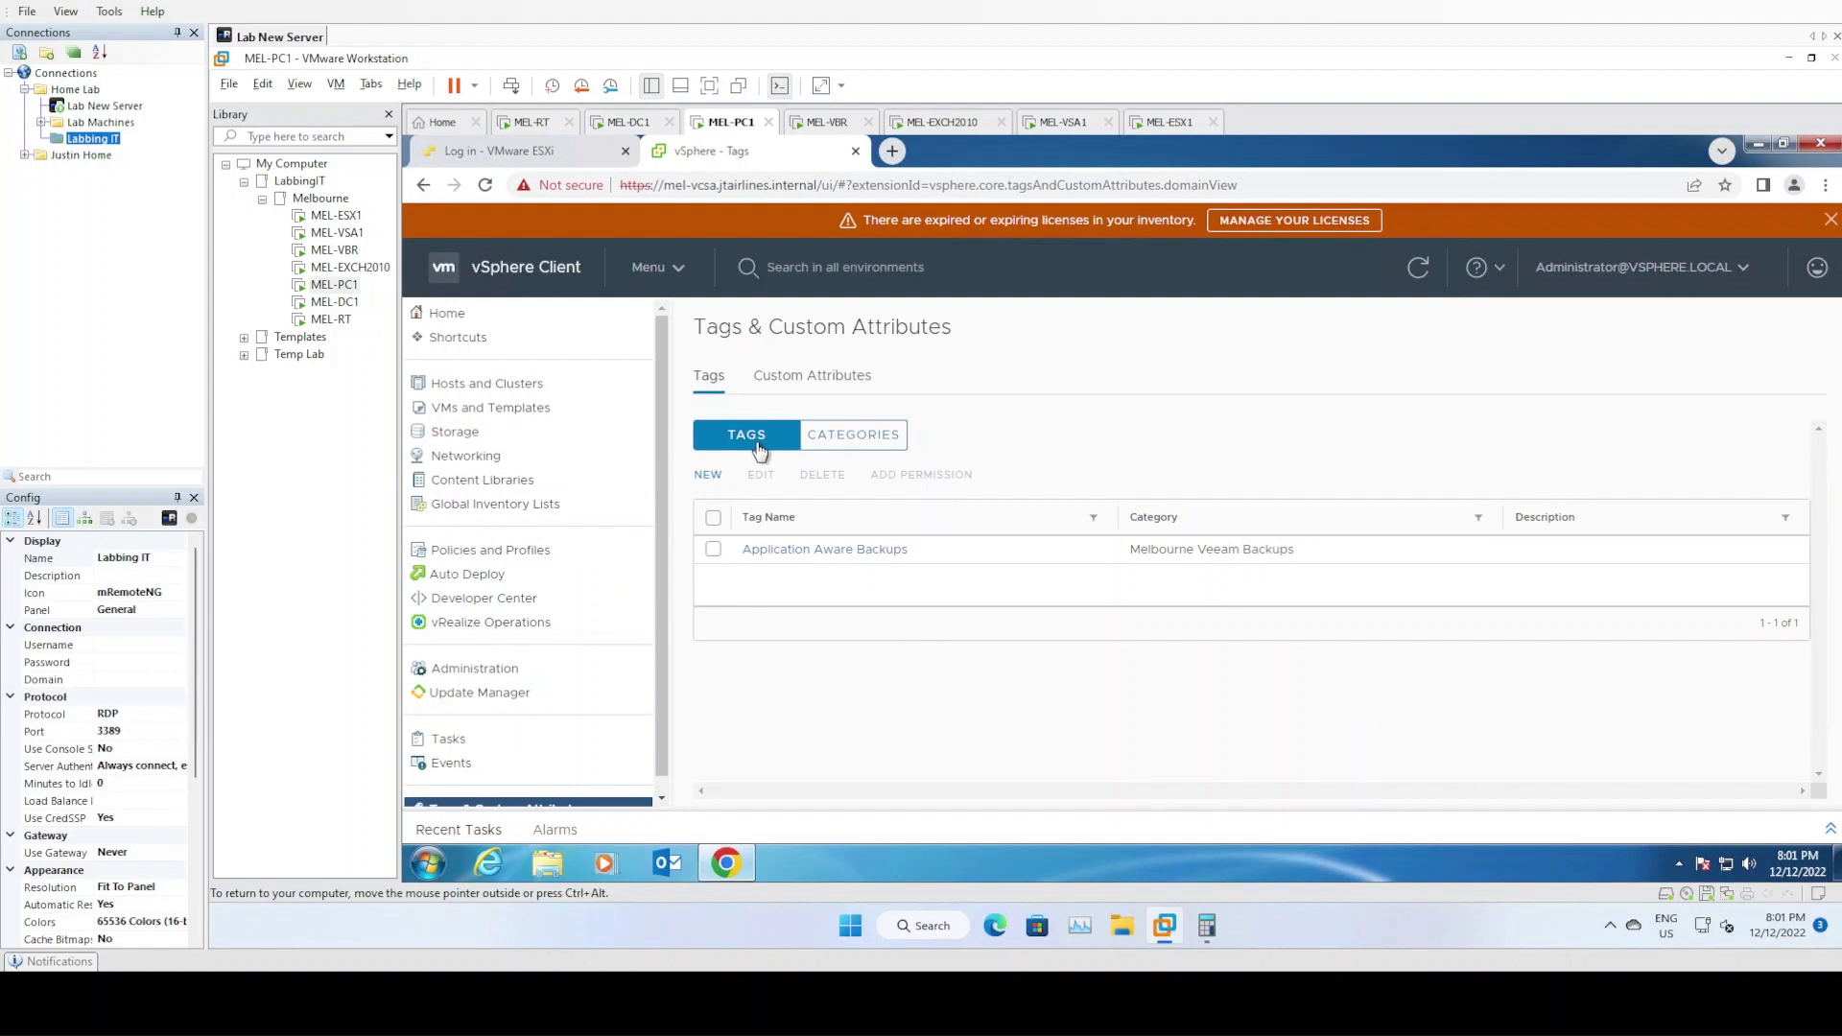
- Create a second tag named Simple Backups in the Melbourne Veeam Backups category
click(708, 475)
drag(1152, 430, 1091, 438)
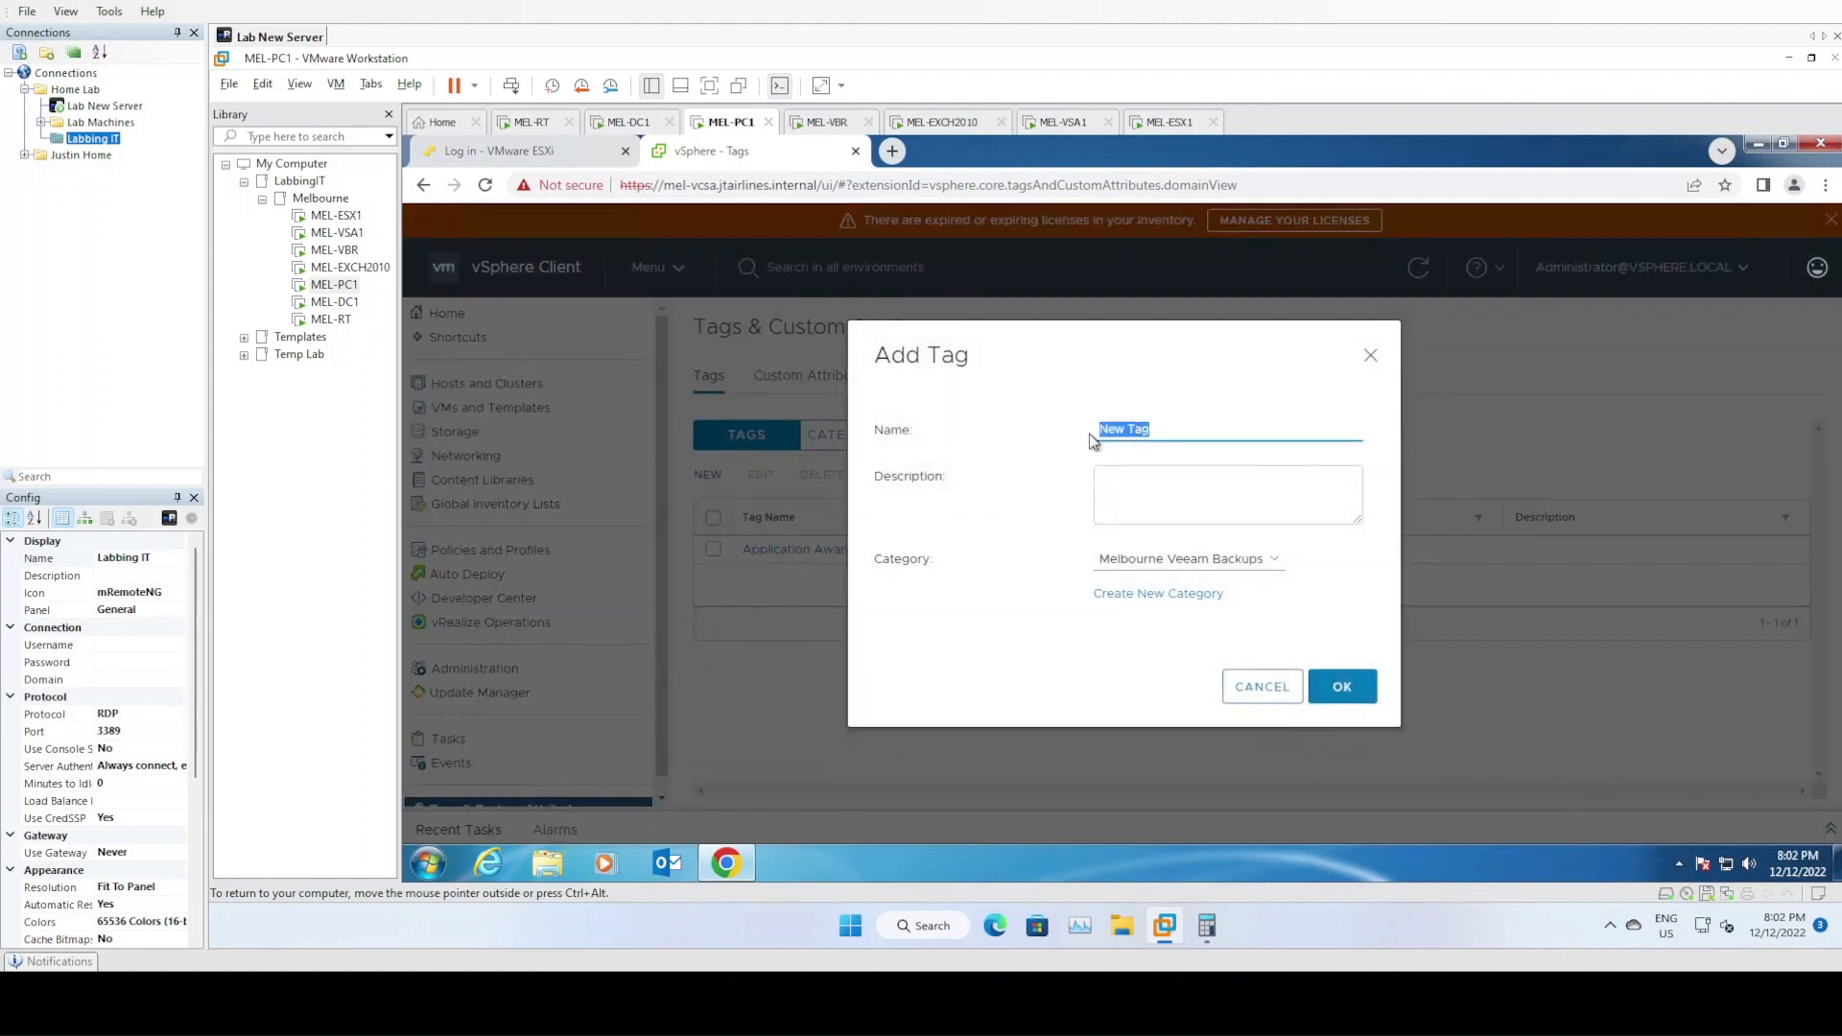
text(Simple Backups)
click(1332, 683)
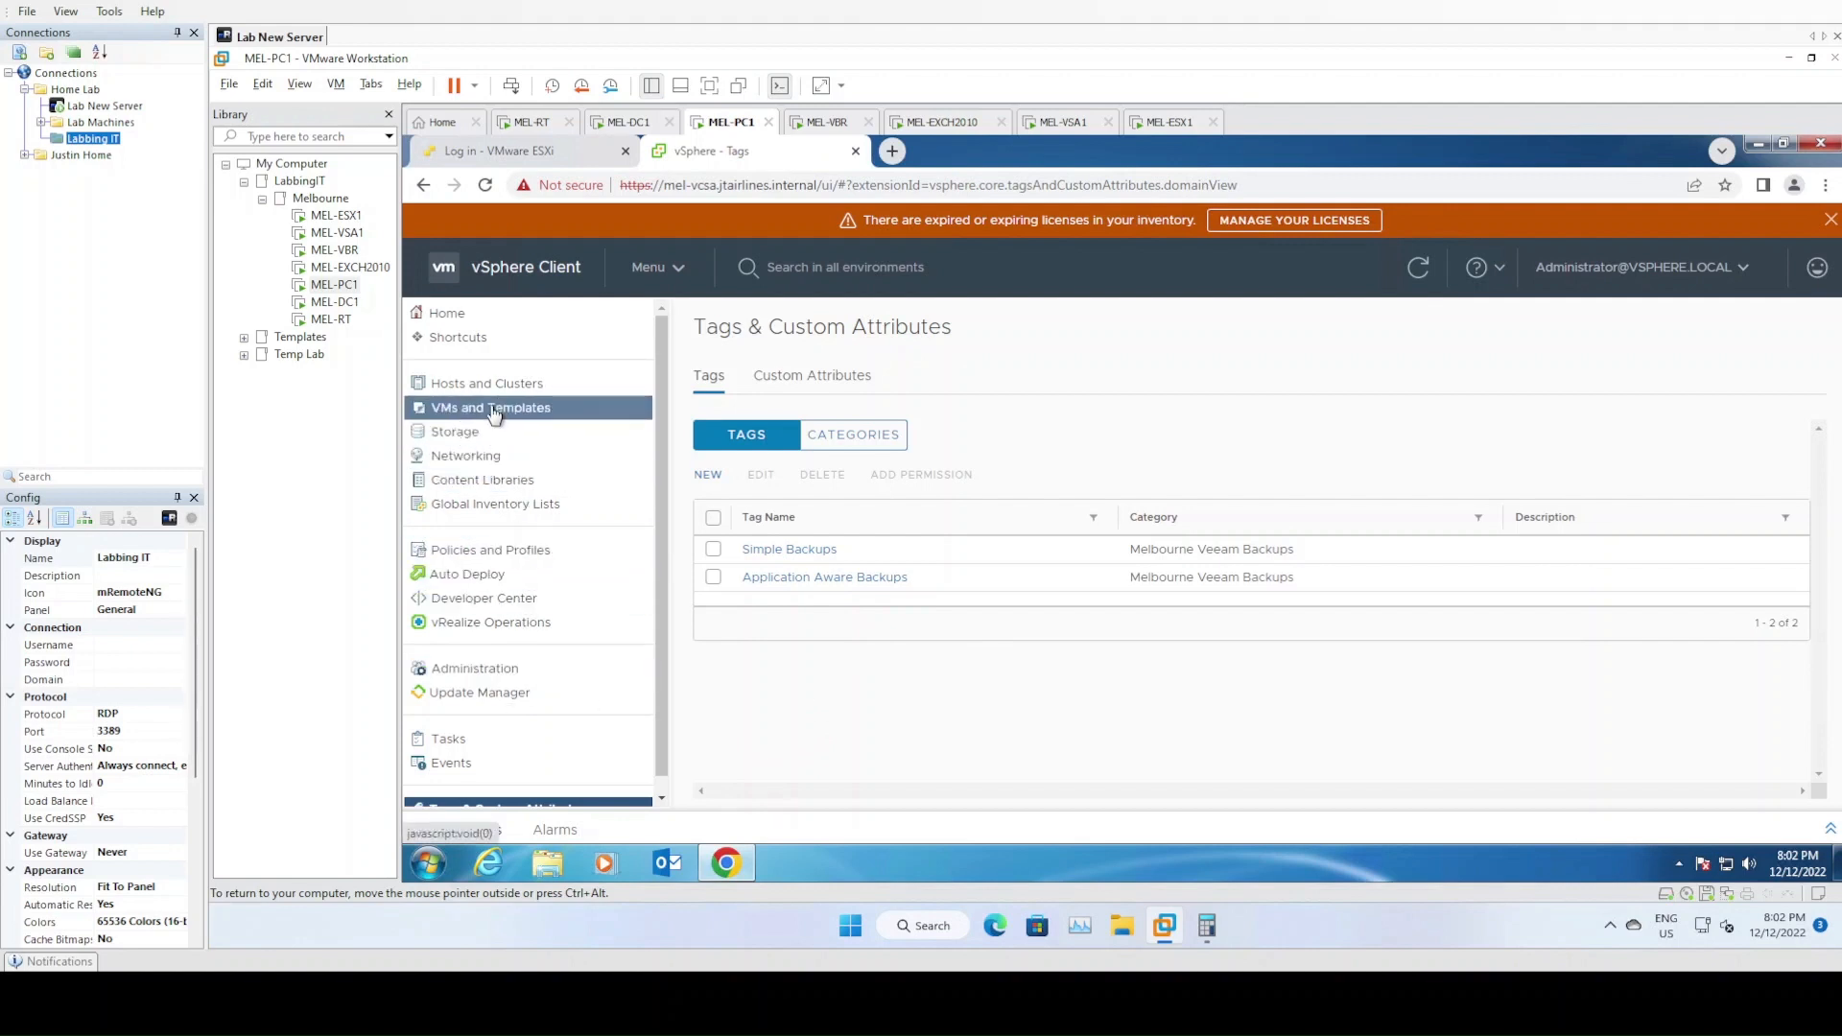
- Go to the VMs and Templates inventory from the vSphere home page
click(656, 273)
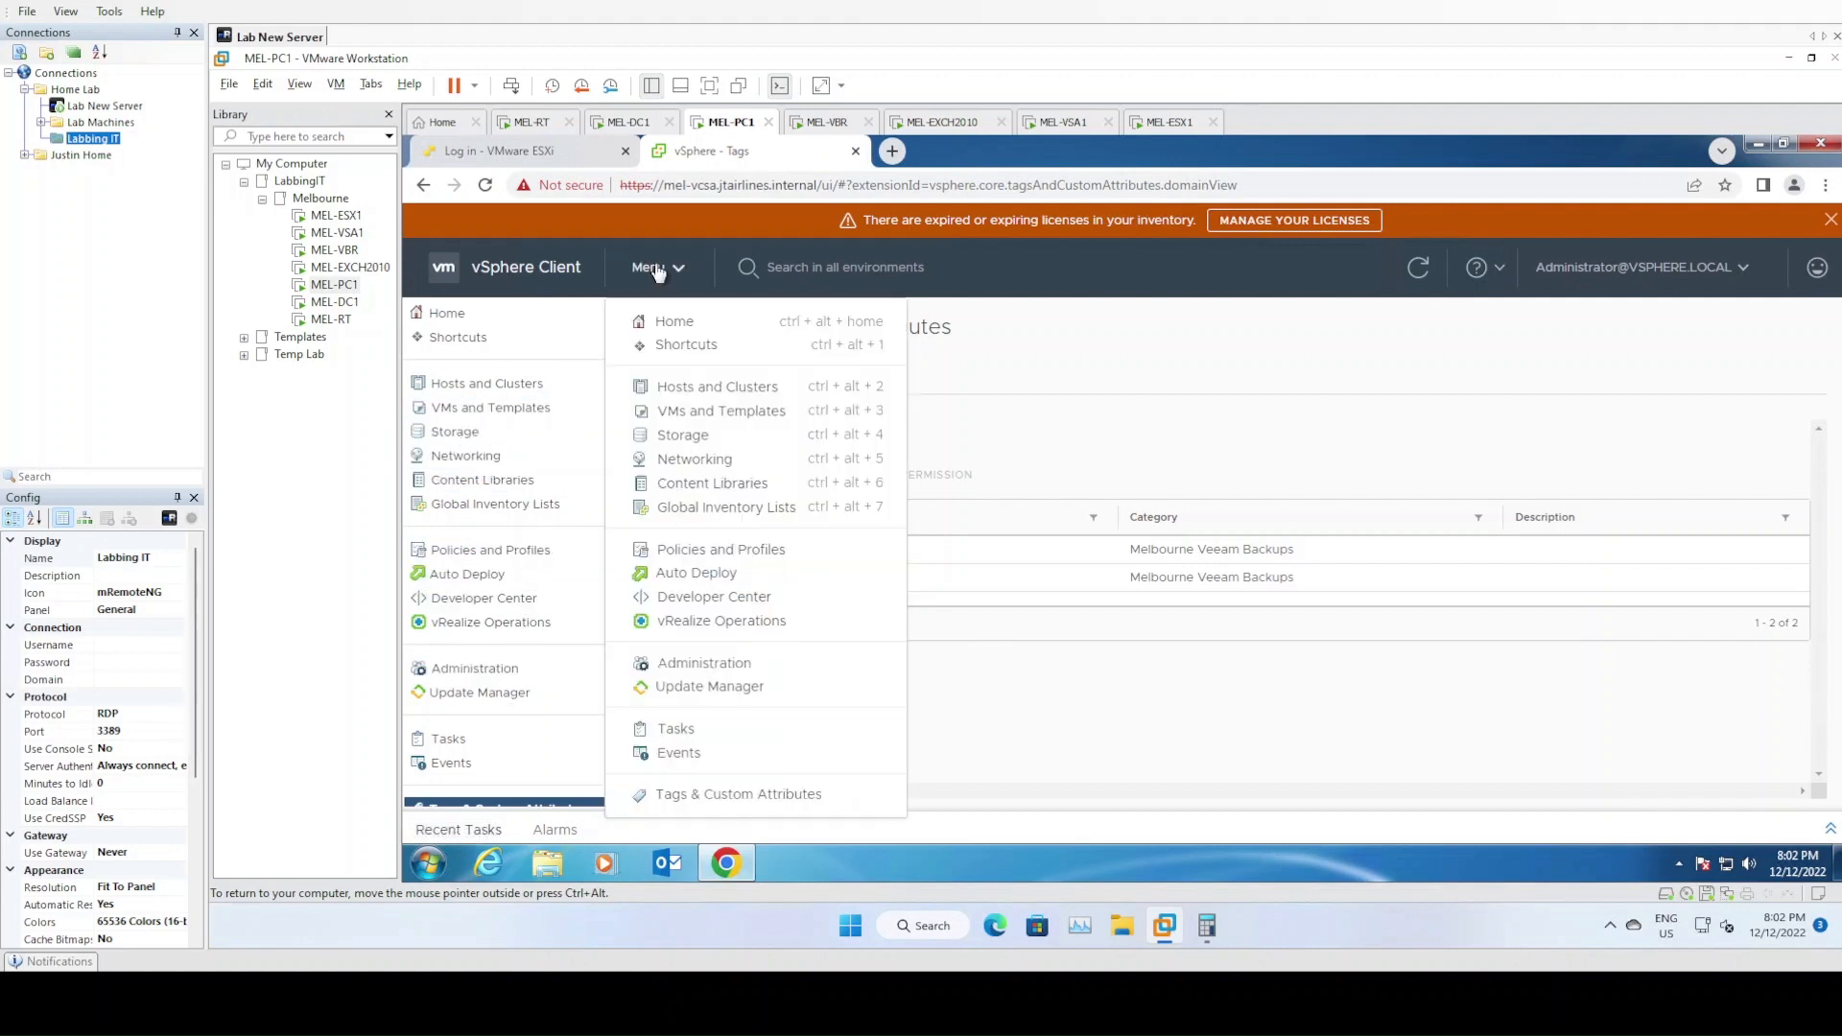
click(681, 329)
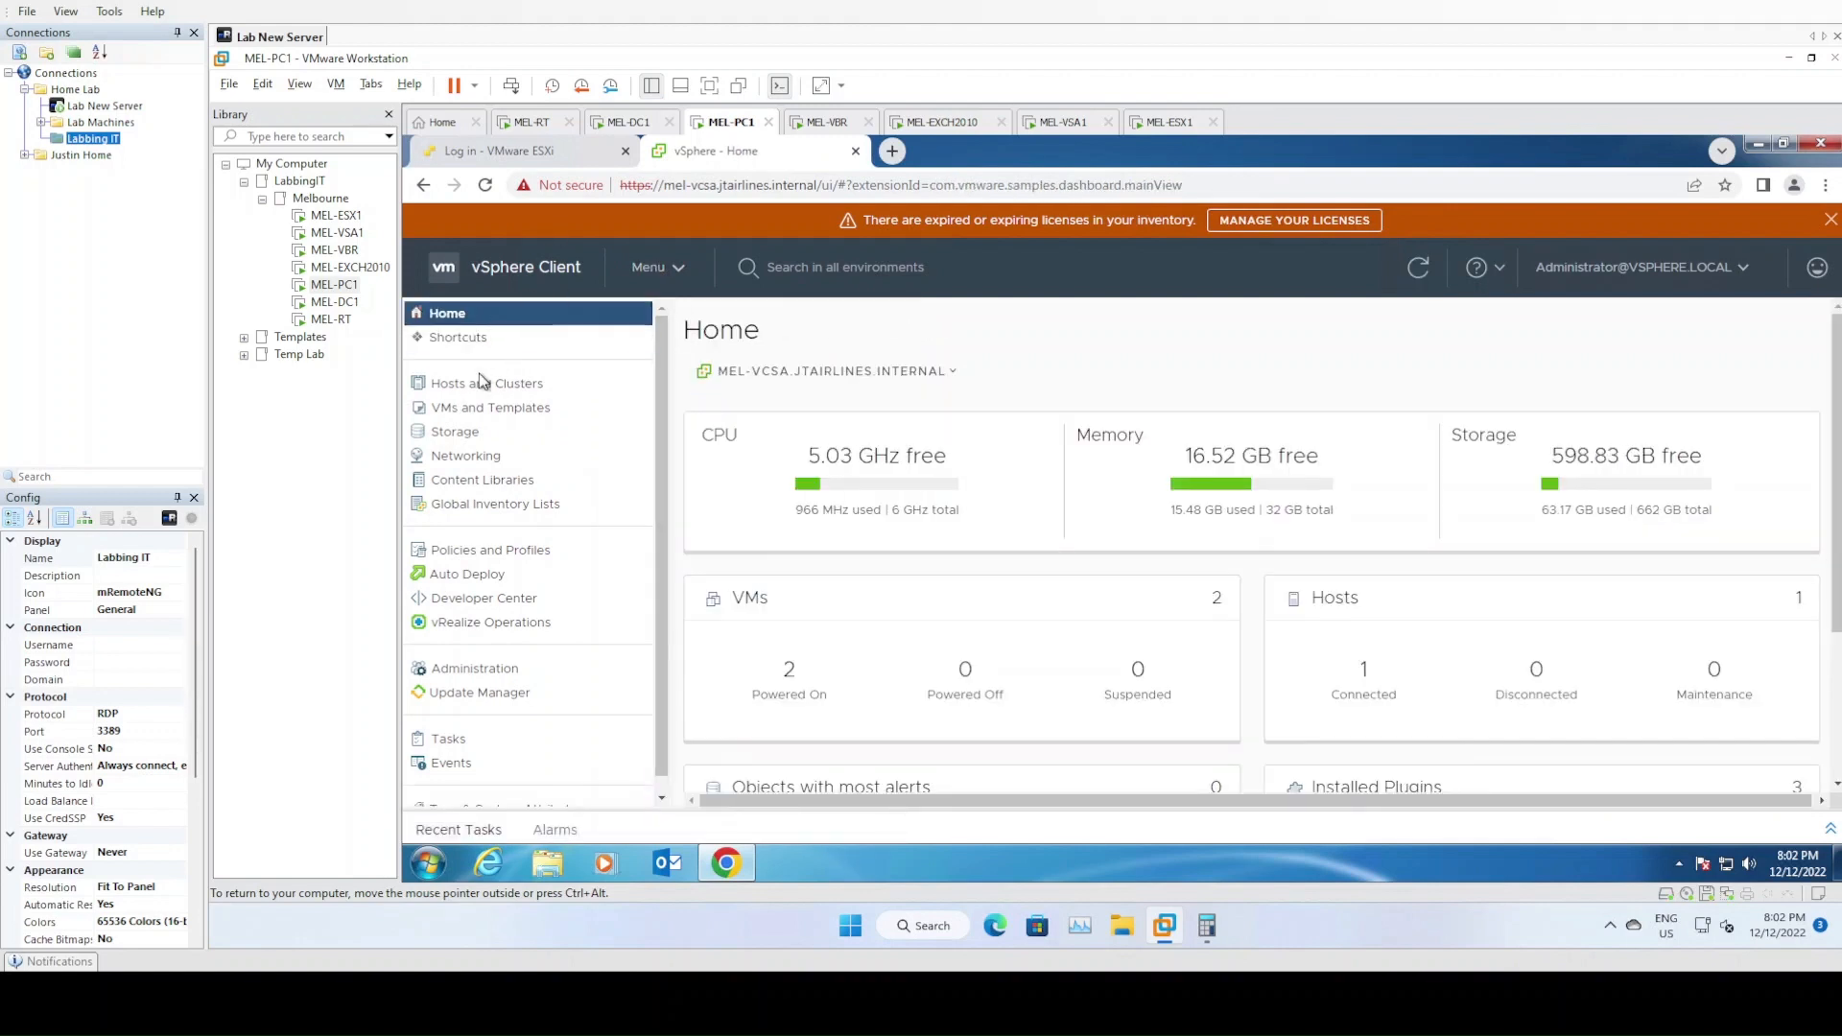
click(484, 411)
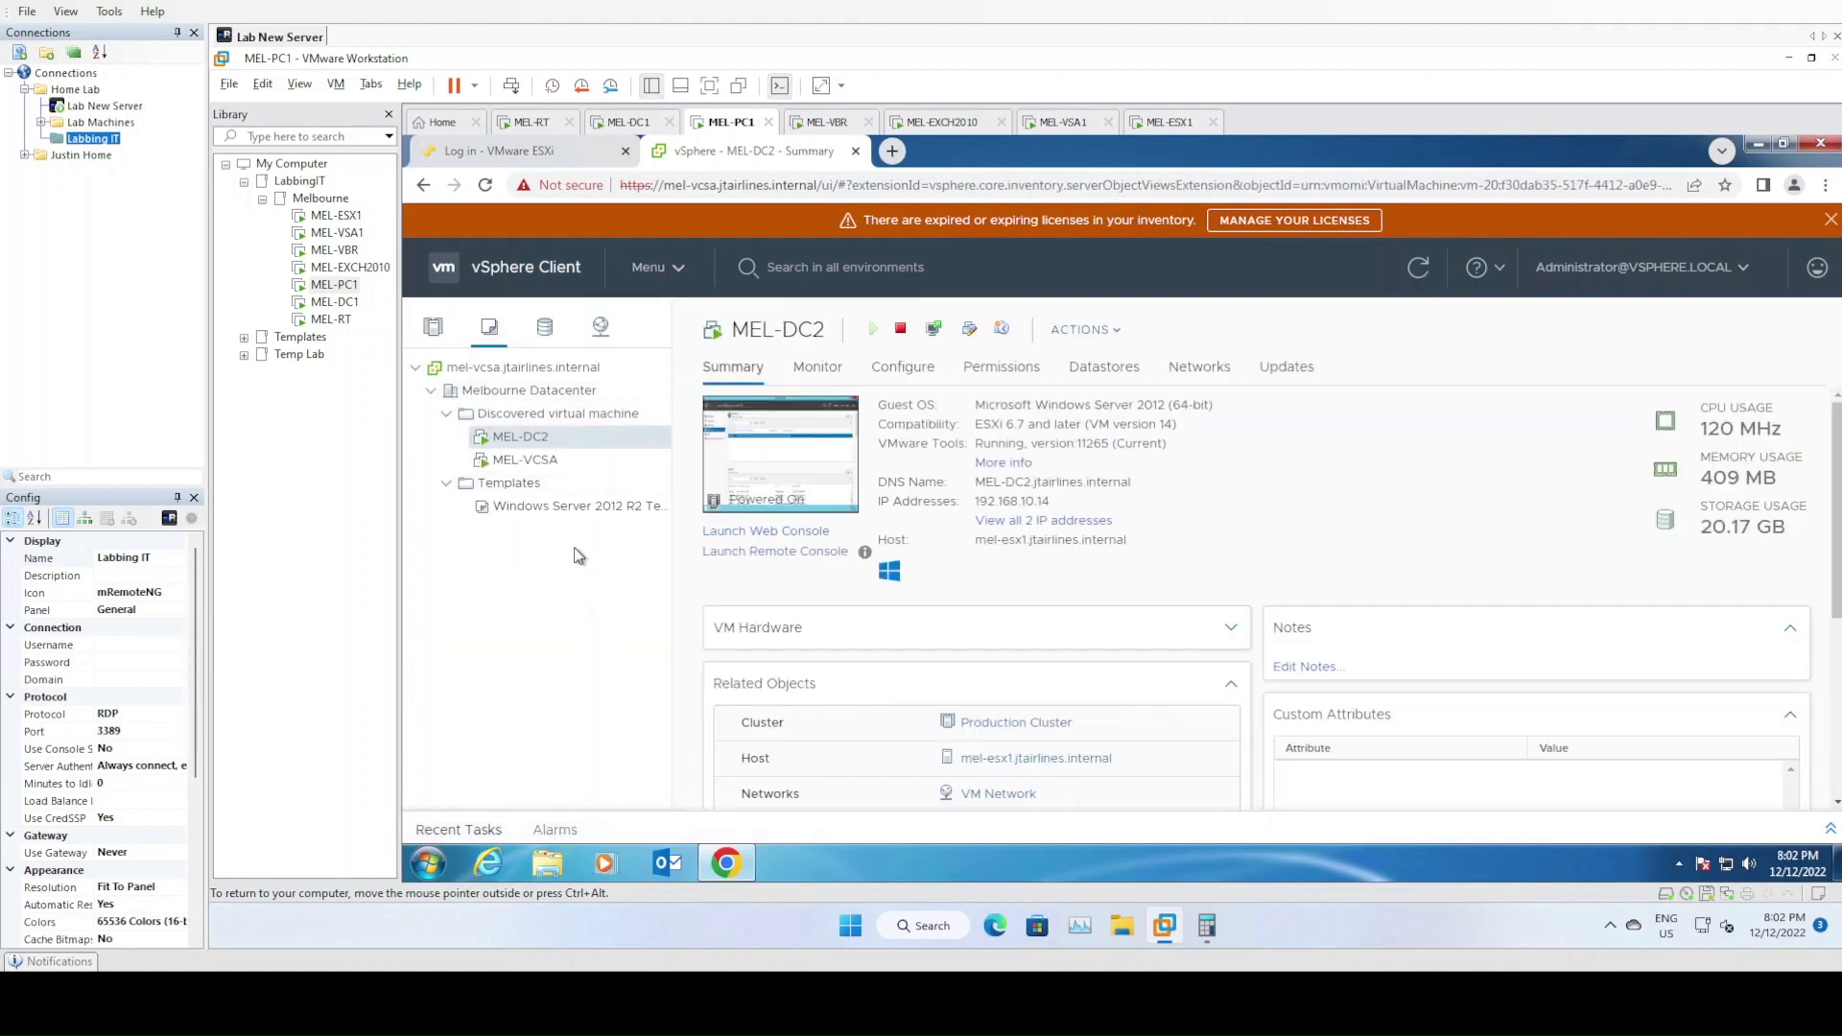
right_click(539, 443)
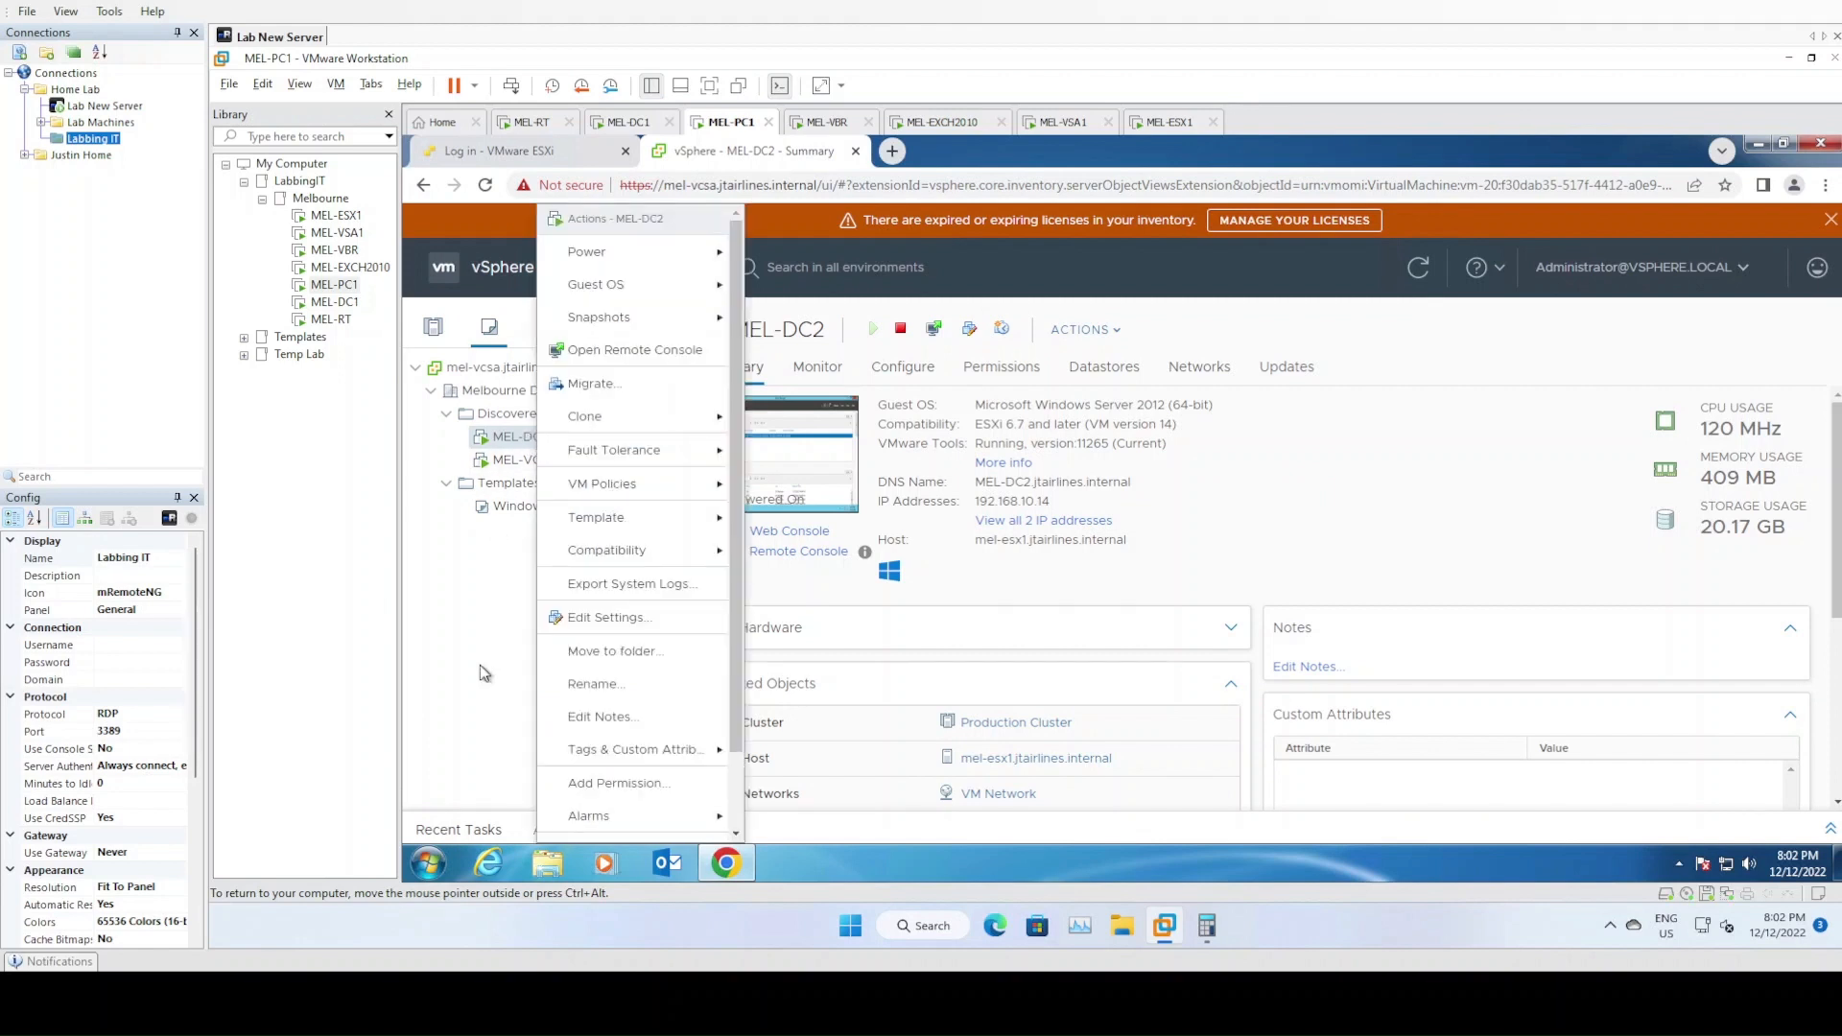
click(539, 443)
right_click(552, 447)
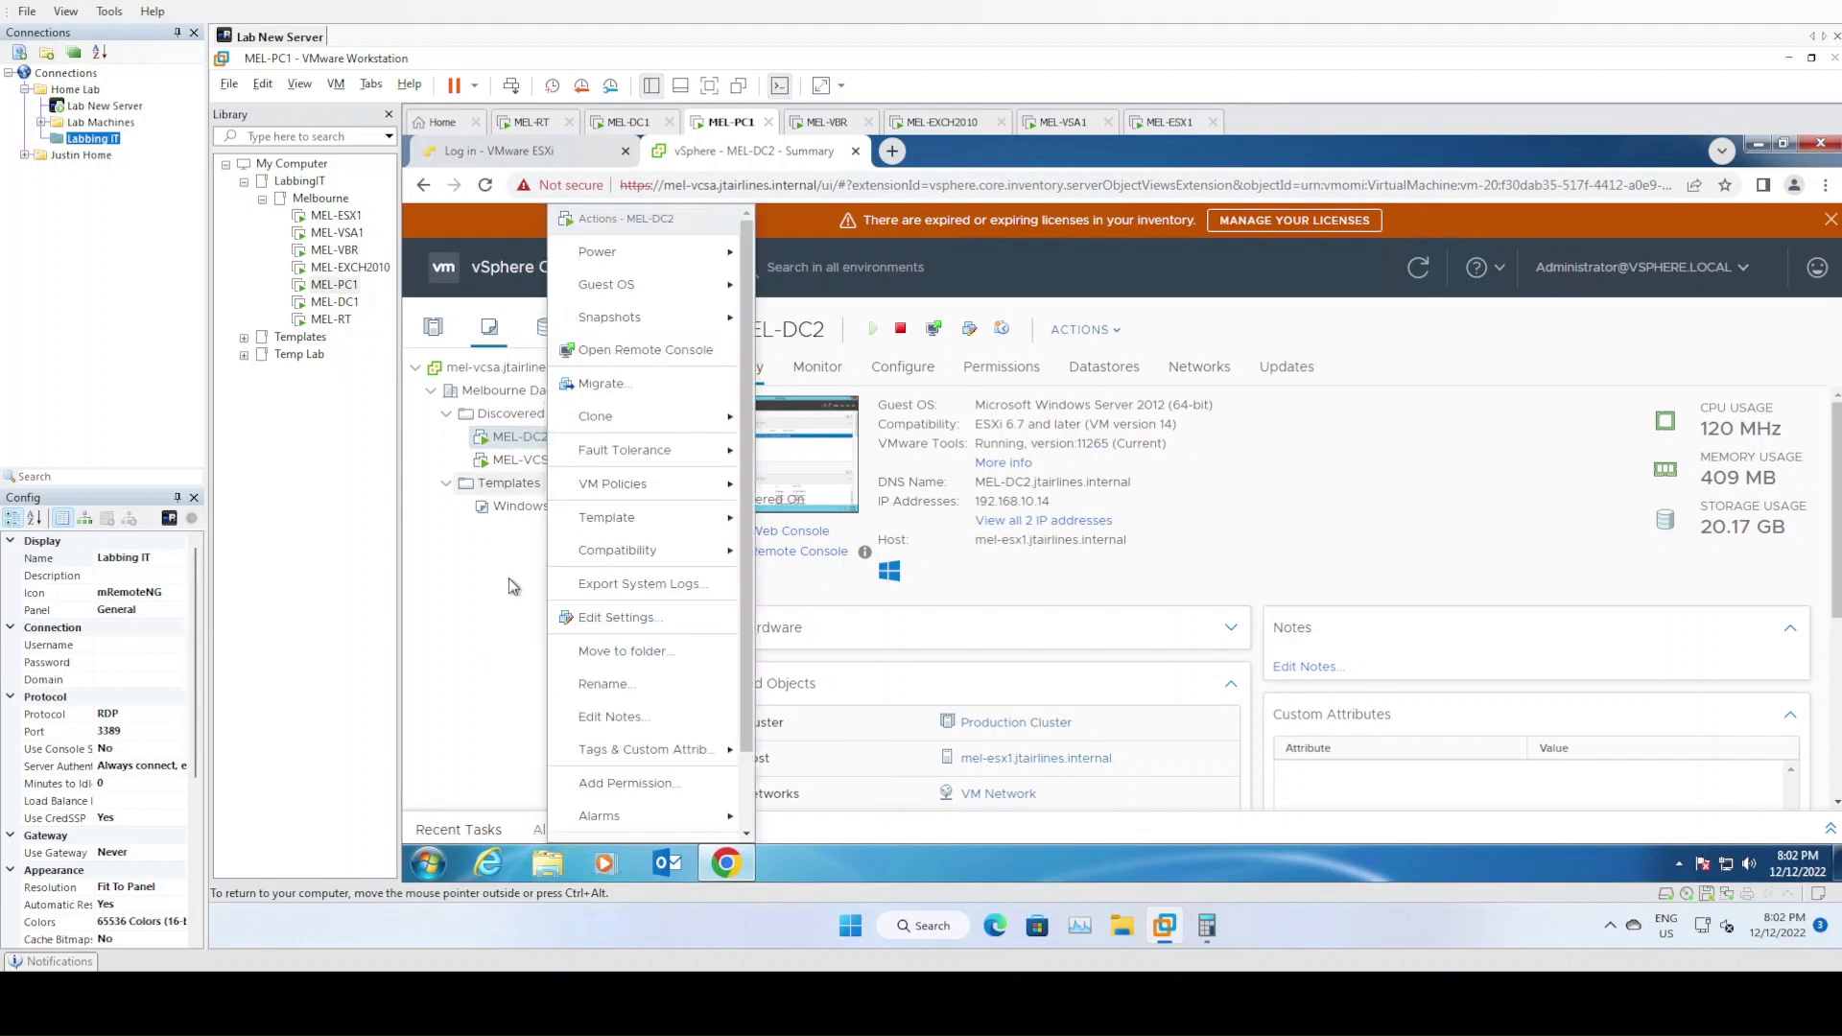
click(503, 602)
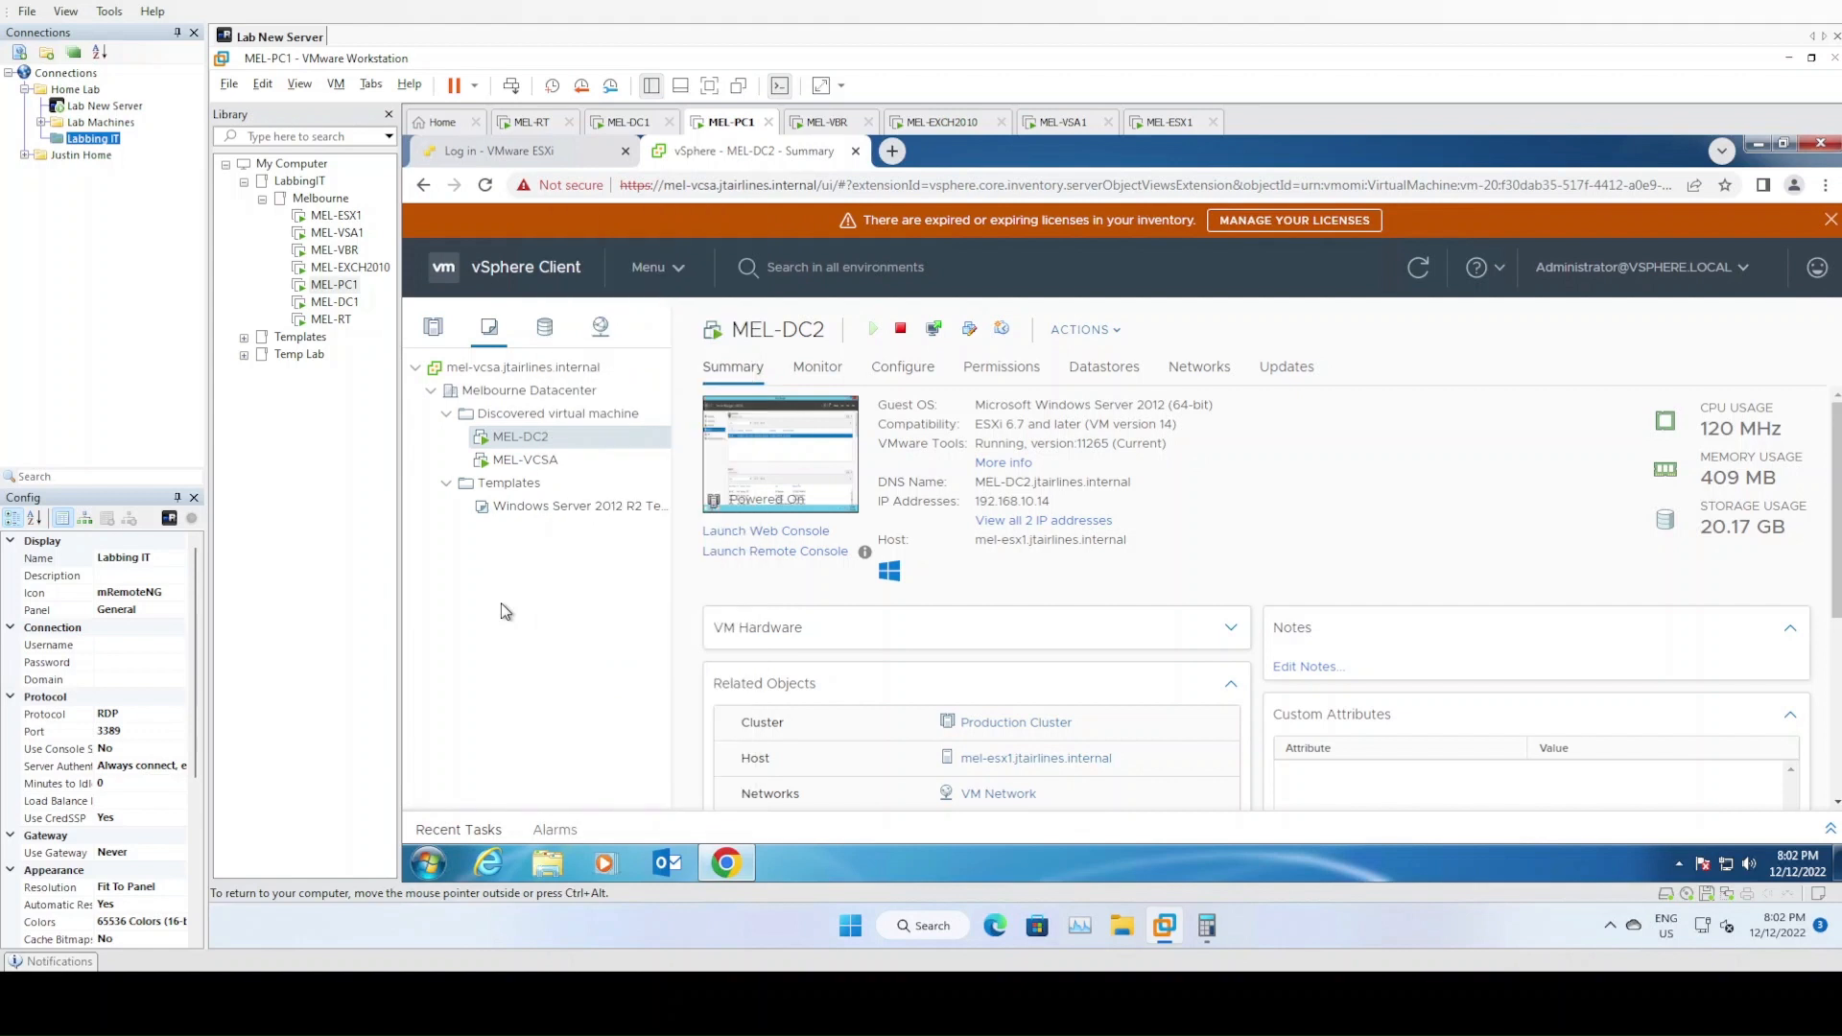
right_click(538, 446)
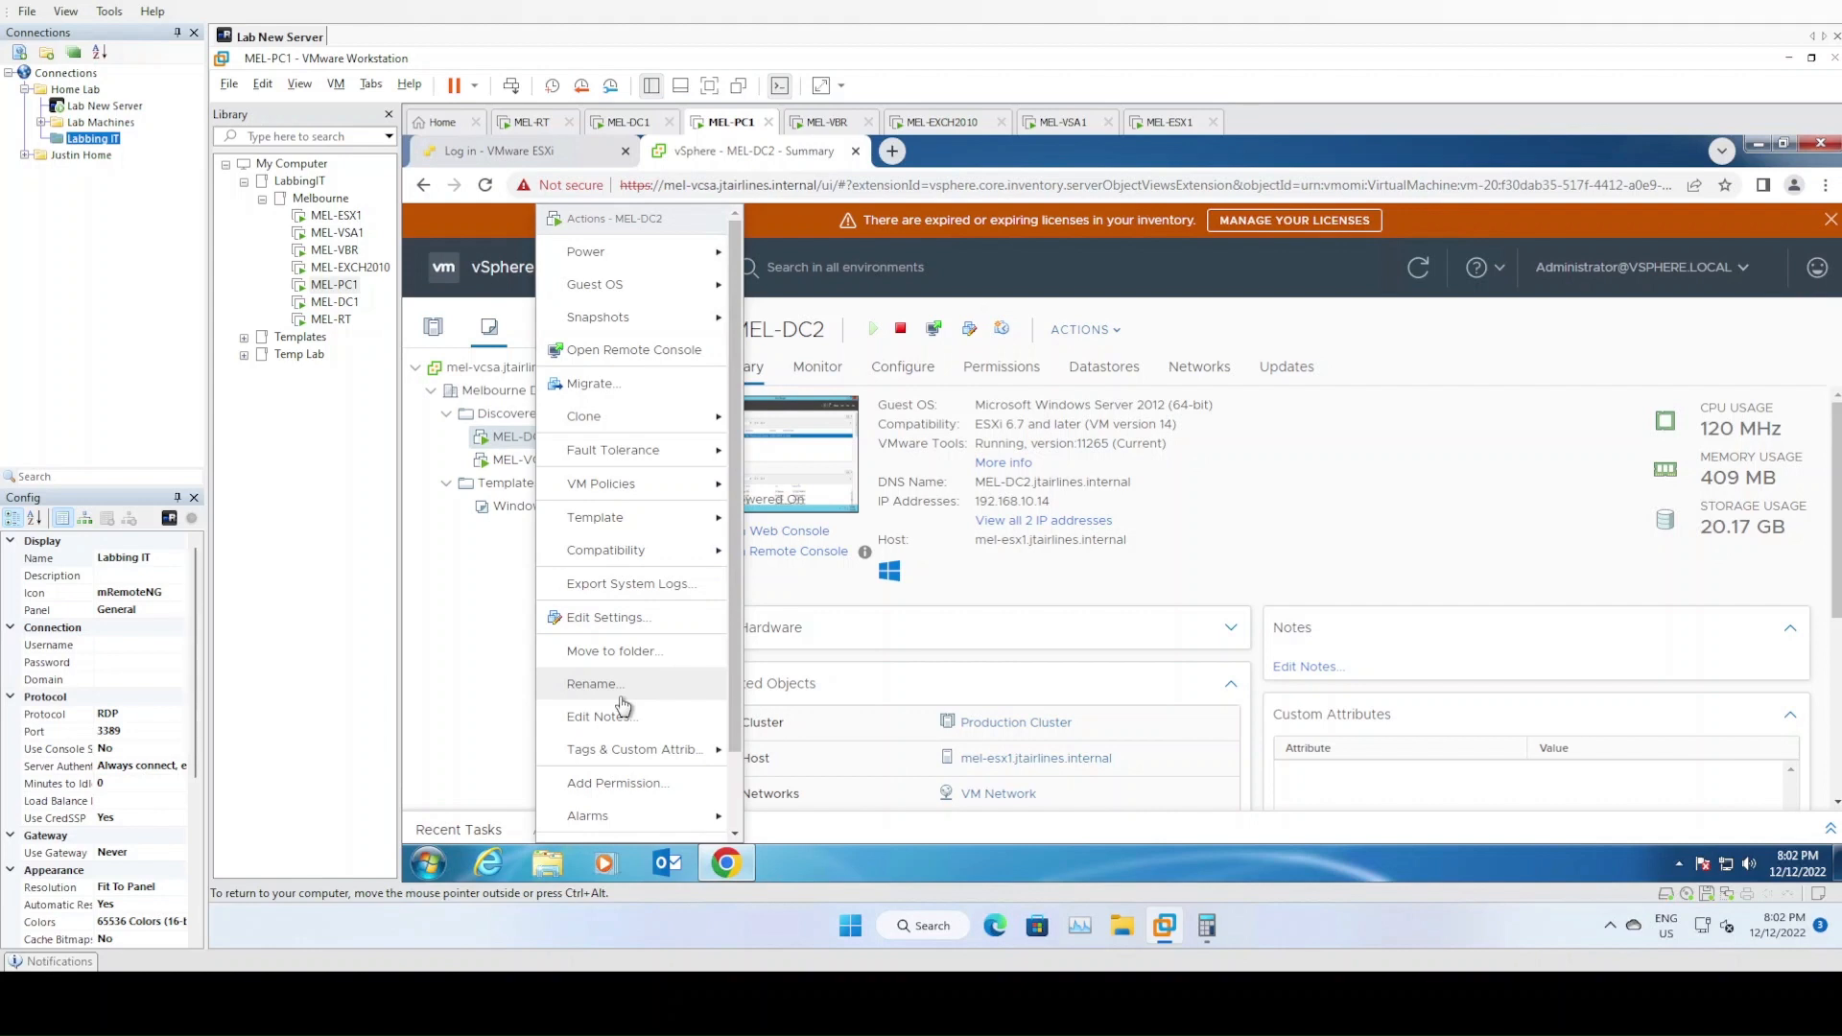
click(564, 442)
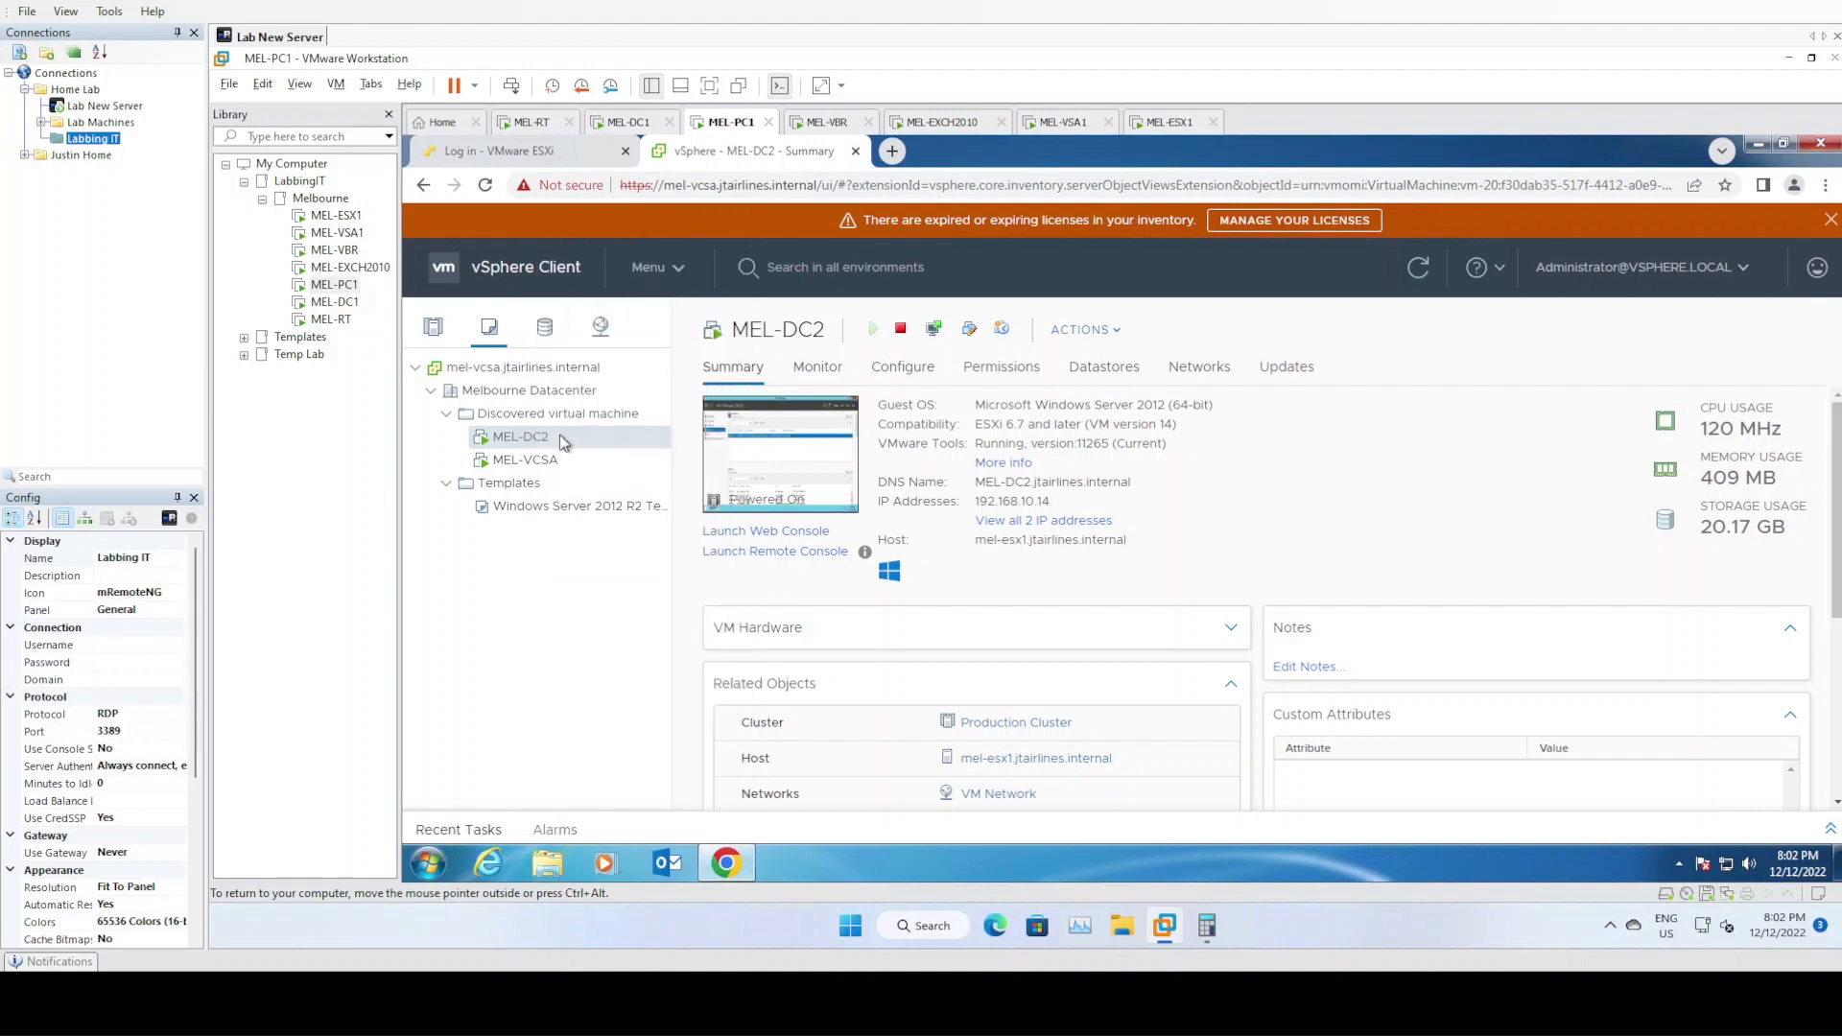
right_click(564, 443)
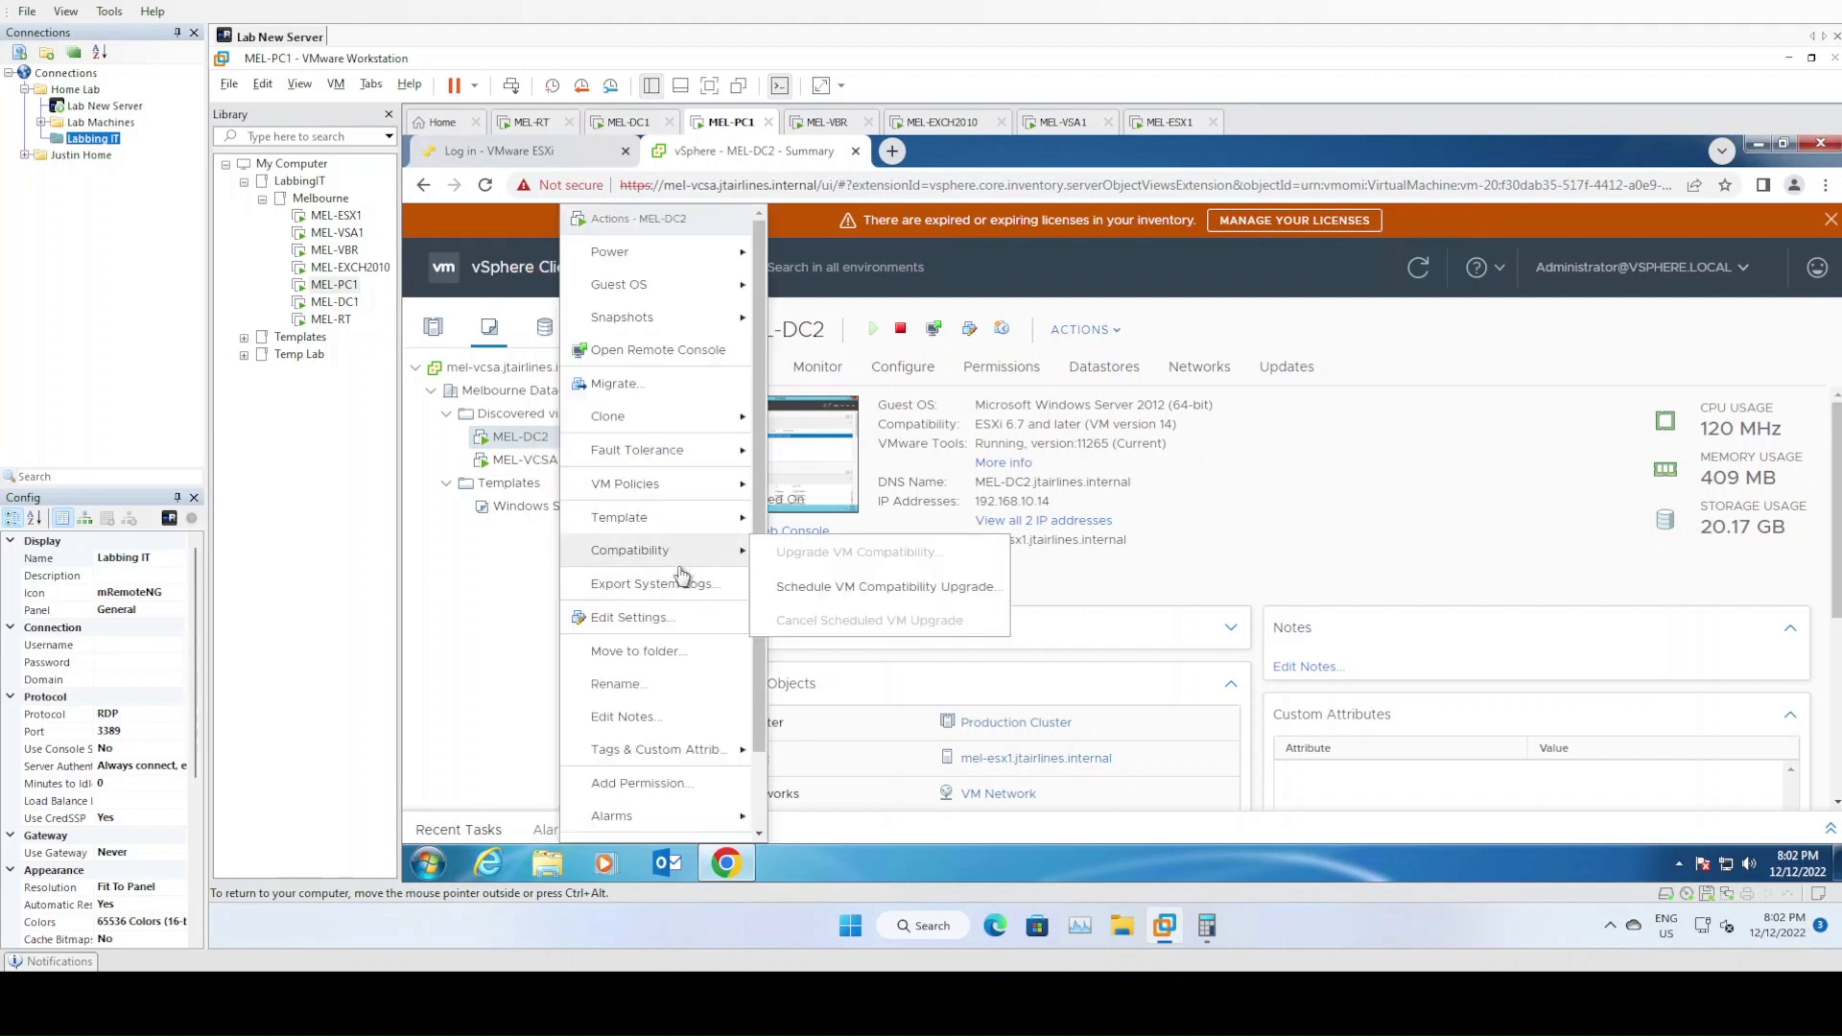
scroll(685, 646, down, 1)
mouse_move(691, 662)
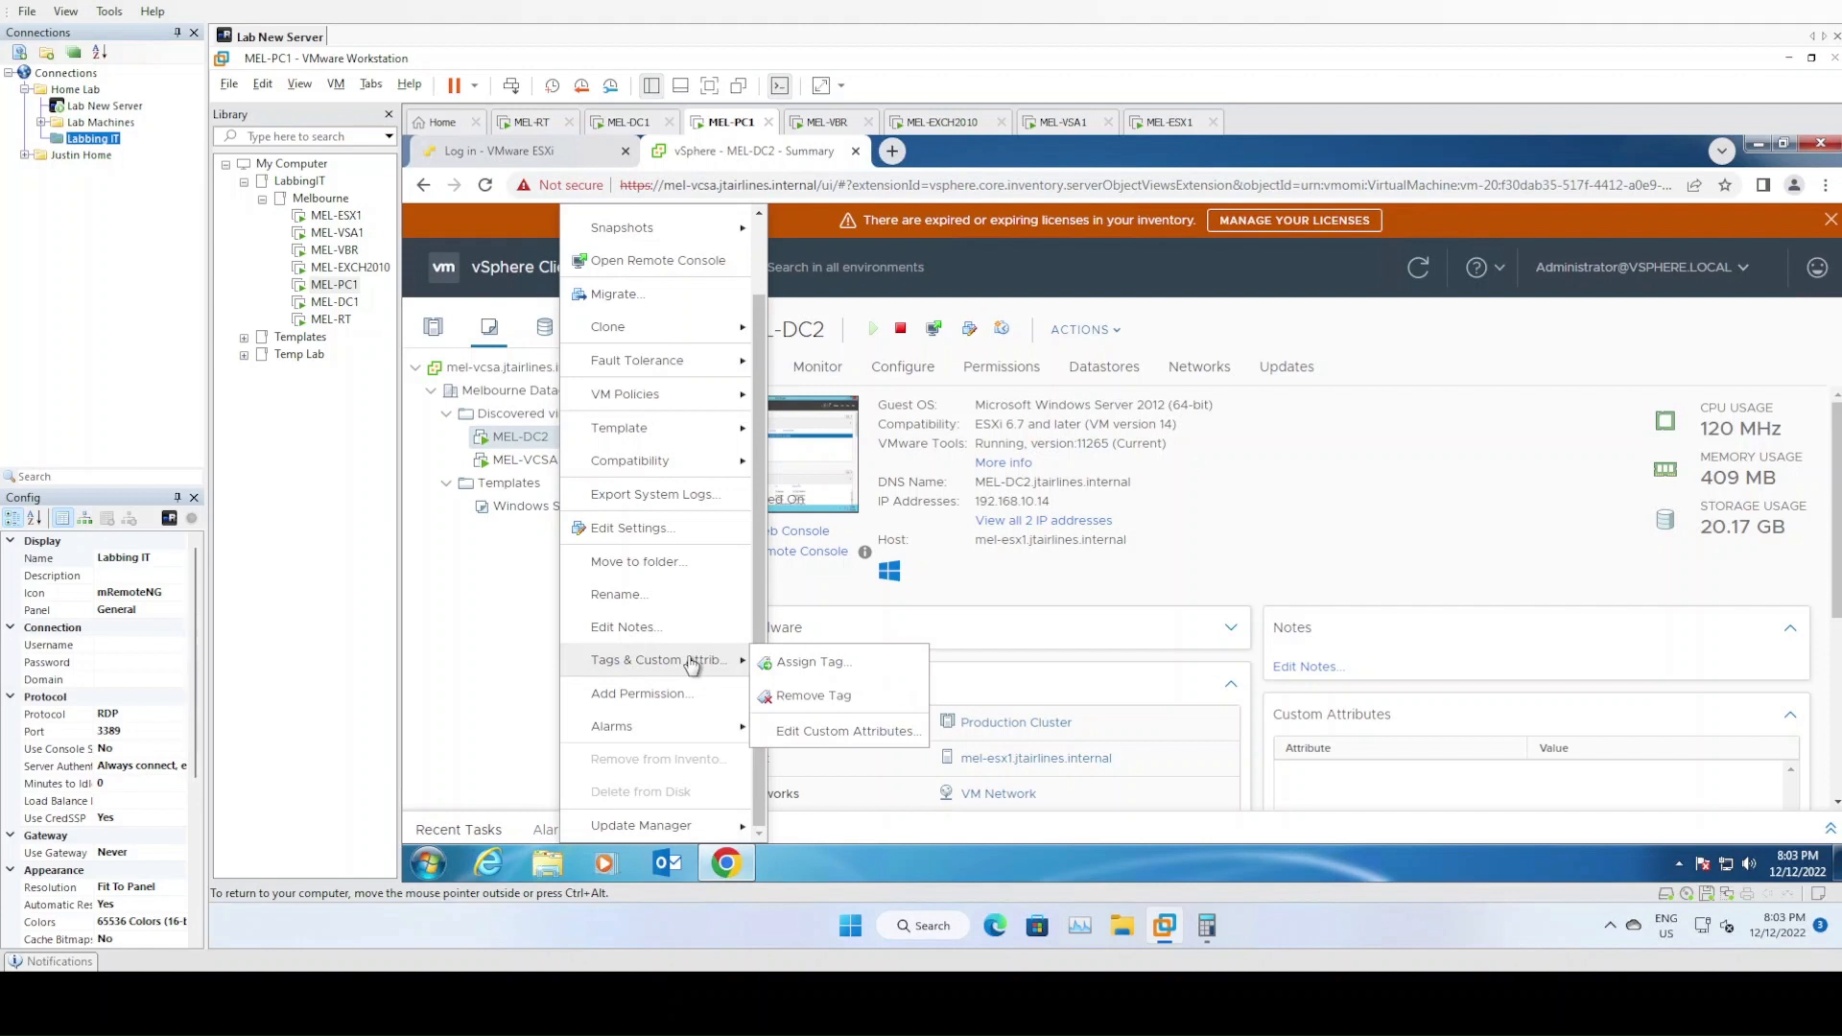
click(808, 662)
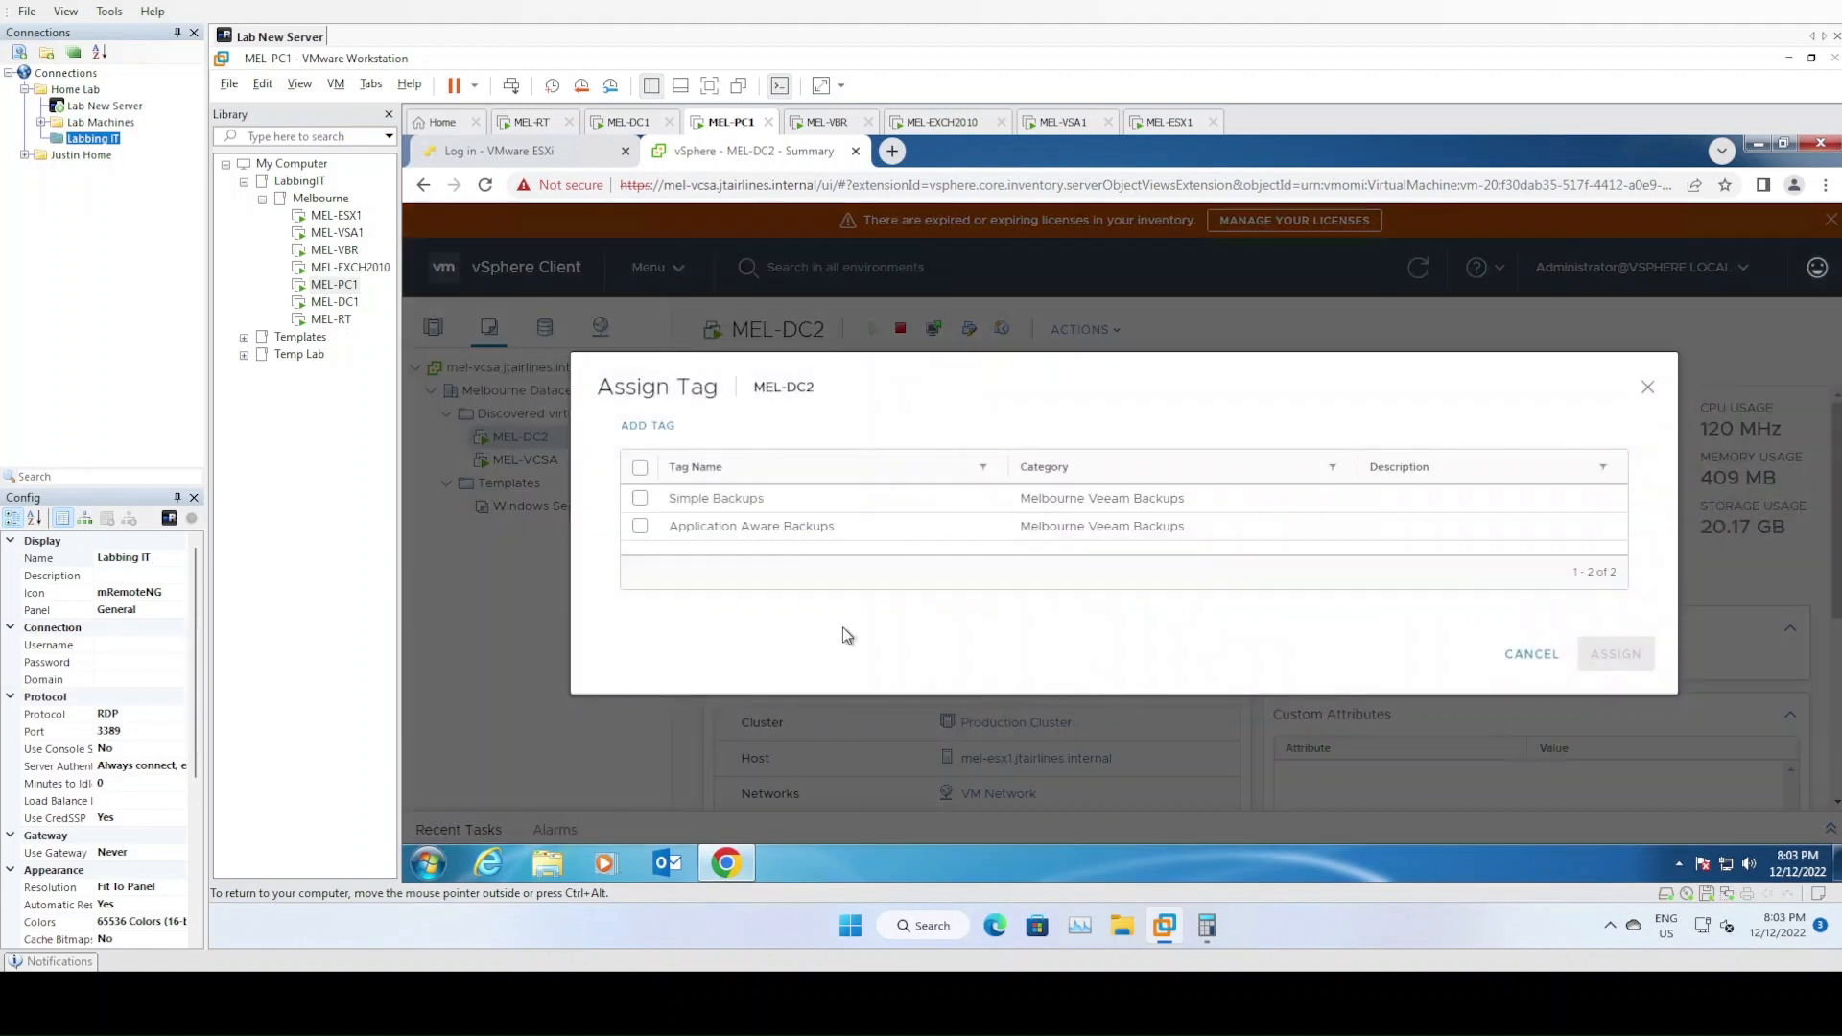
click(640, 498)
click(641, 527)
click(641, 527)
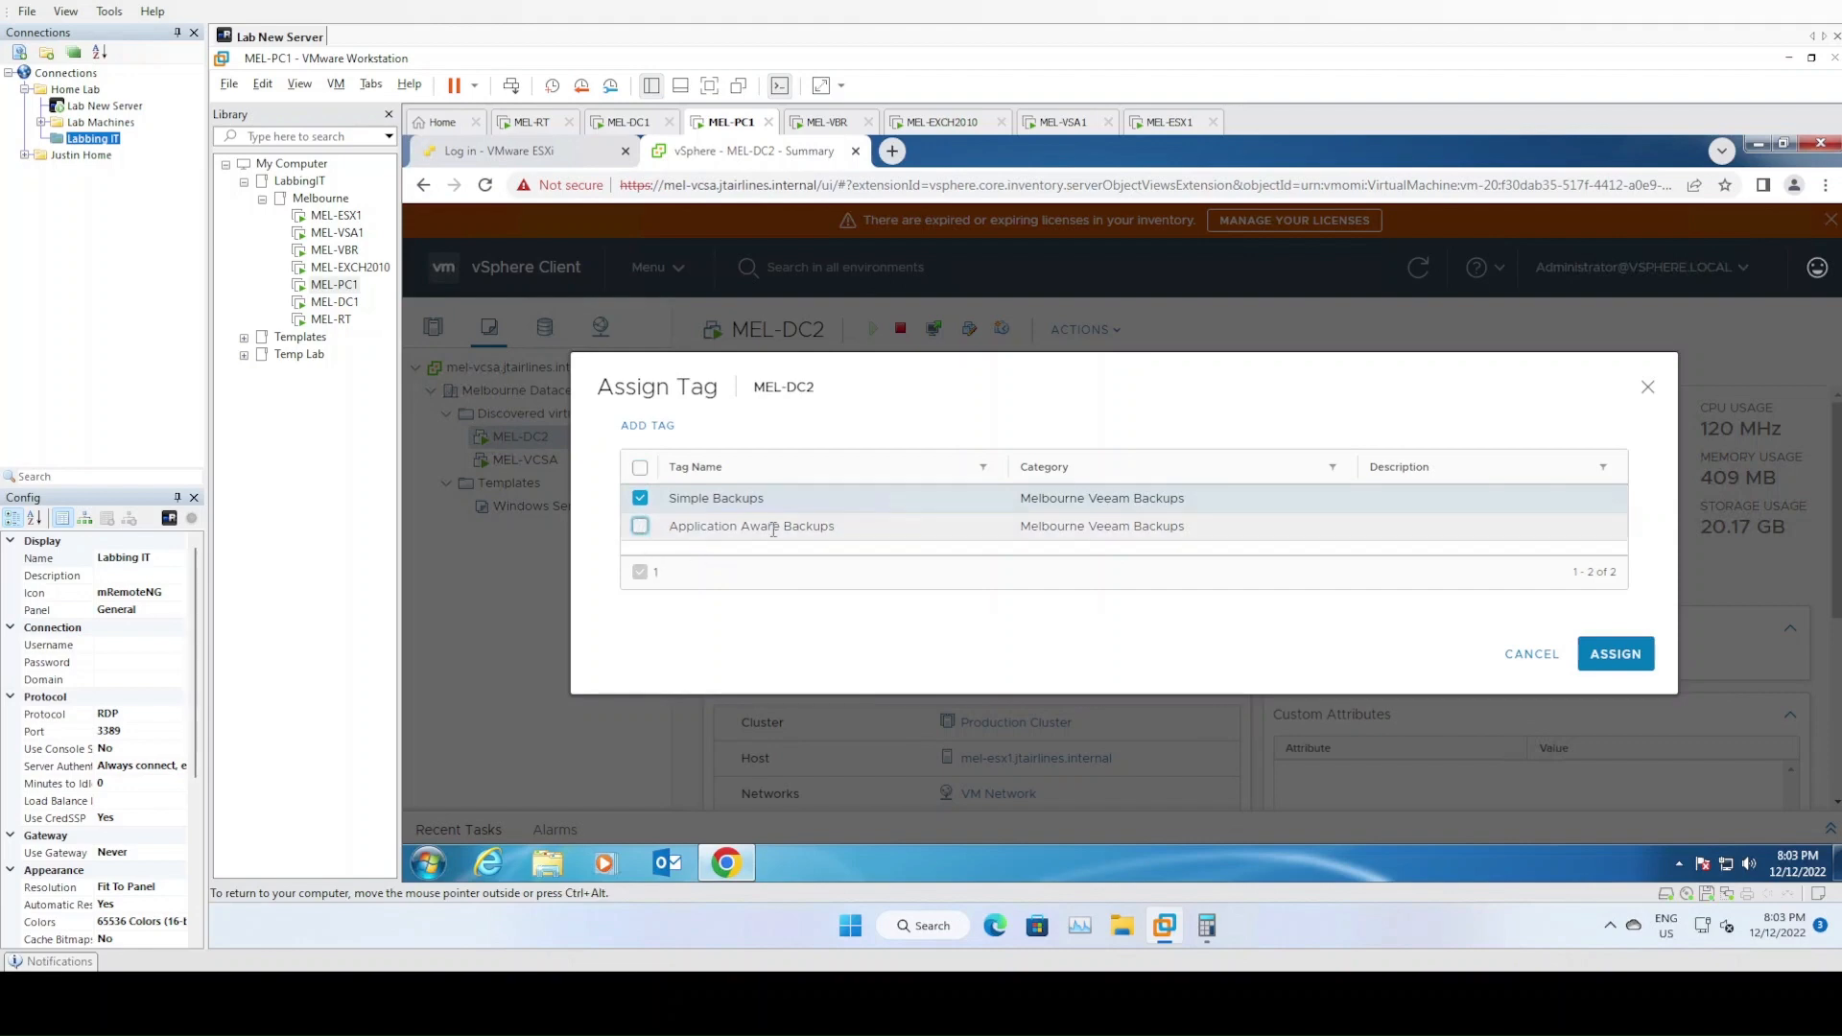
click(640, 499)
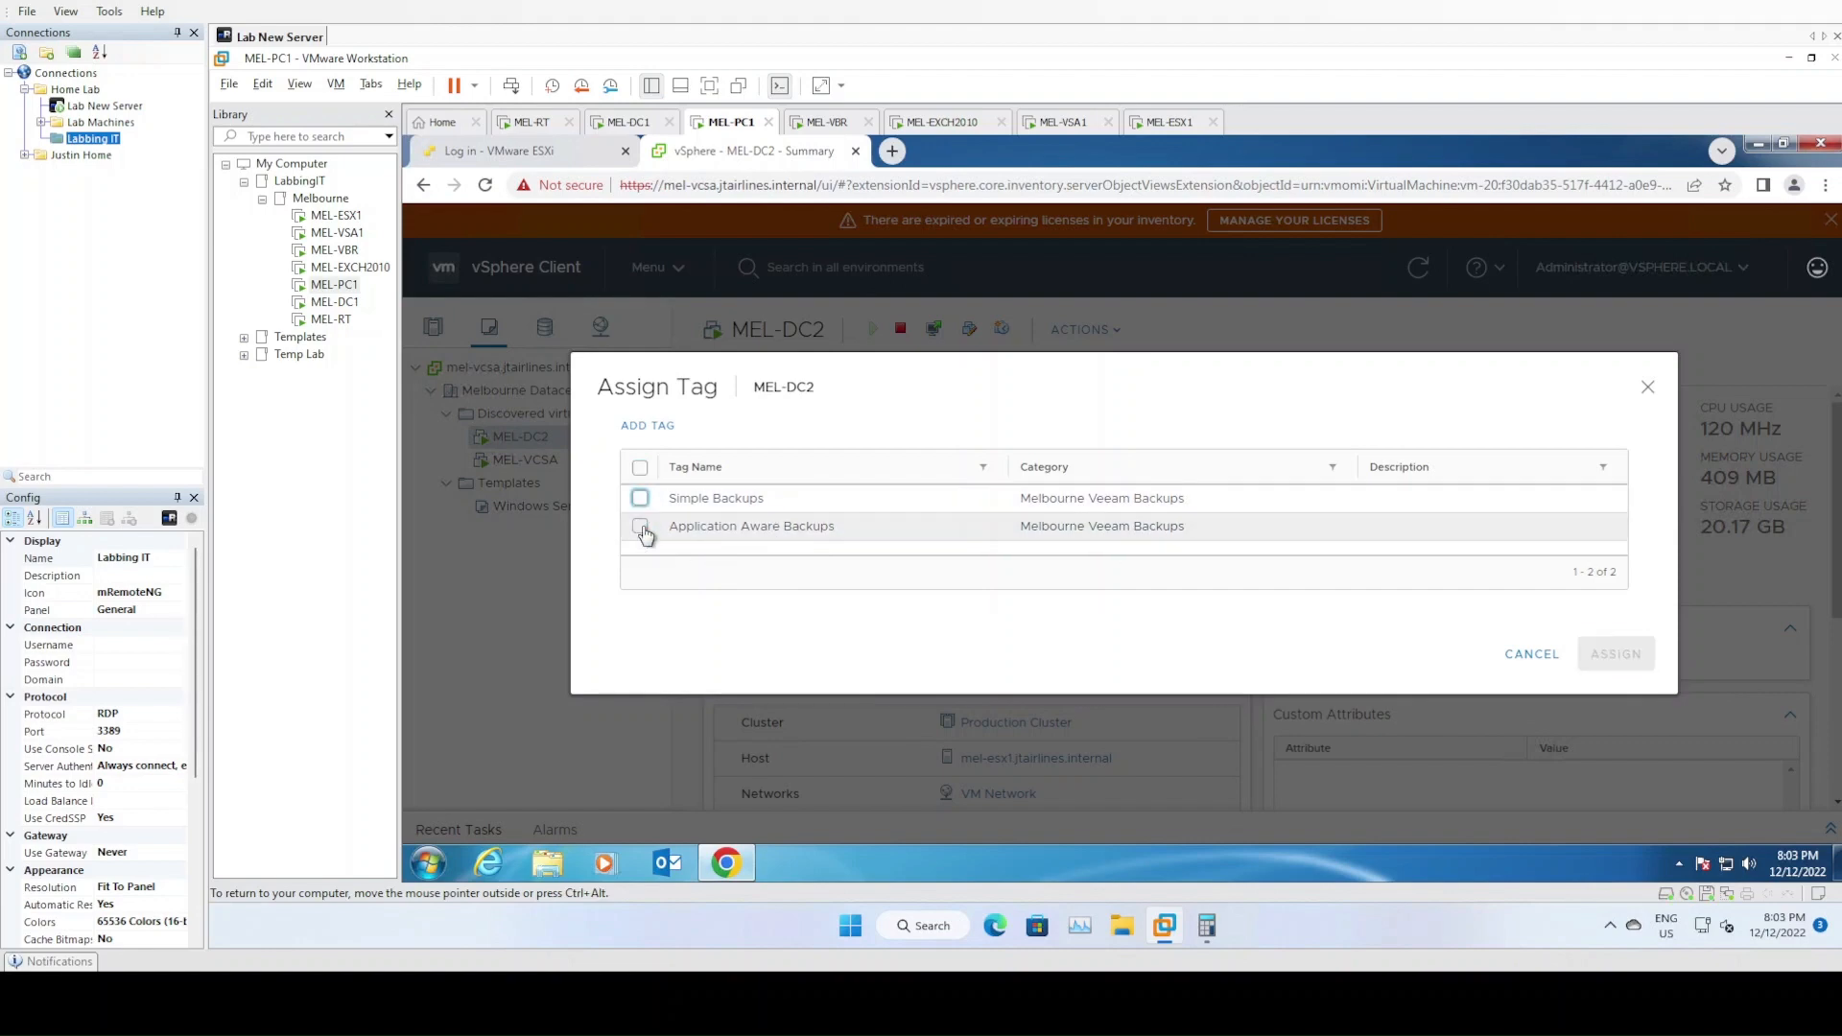
click(1531, 654)
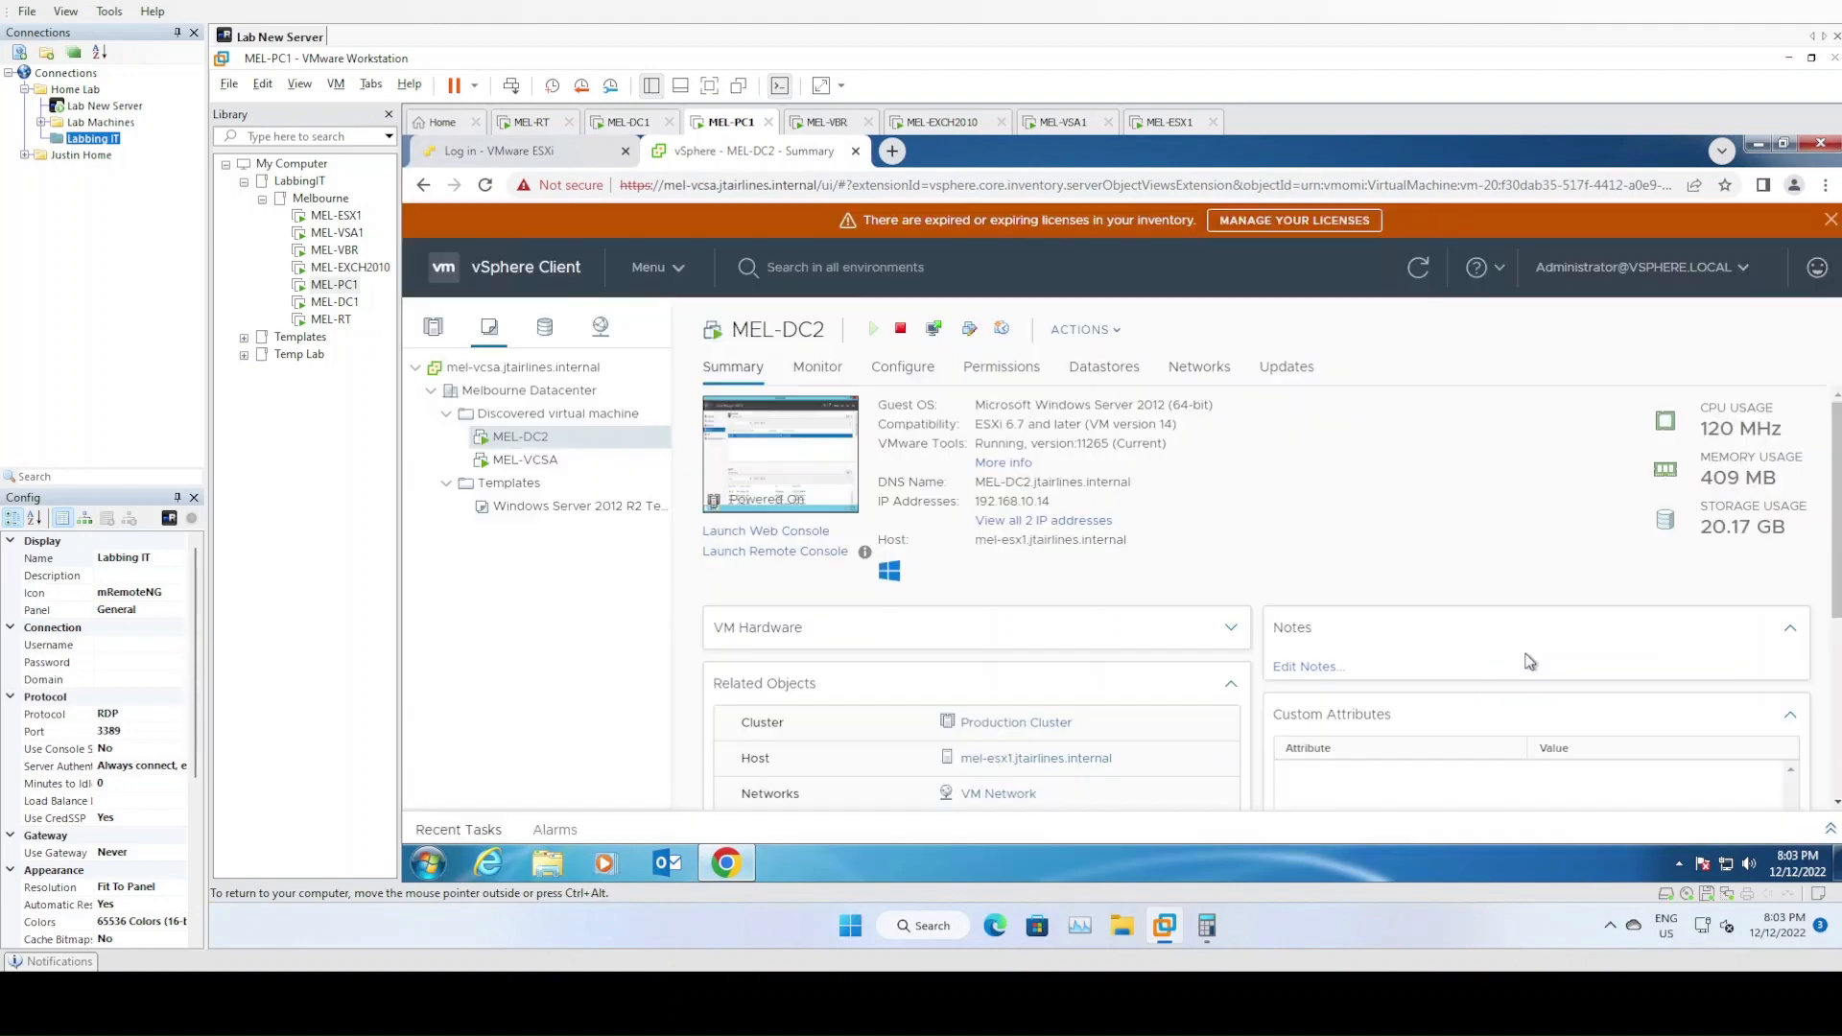
- Review the tags-per-object setting of the Melbourne Veeam Backups category in Tags & Custom Attributes, leaving the category unedited
click(654, 267)
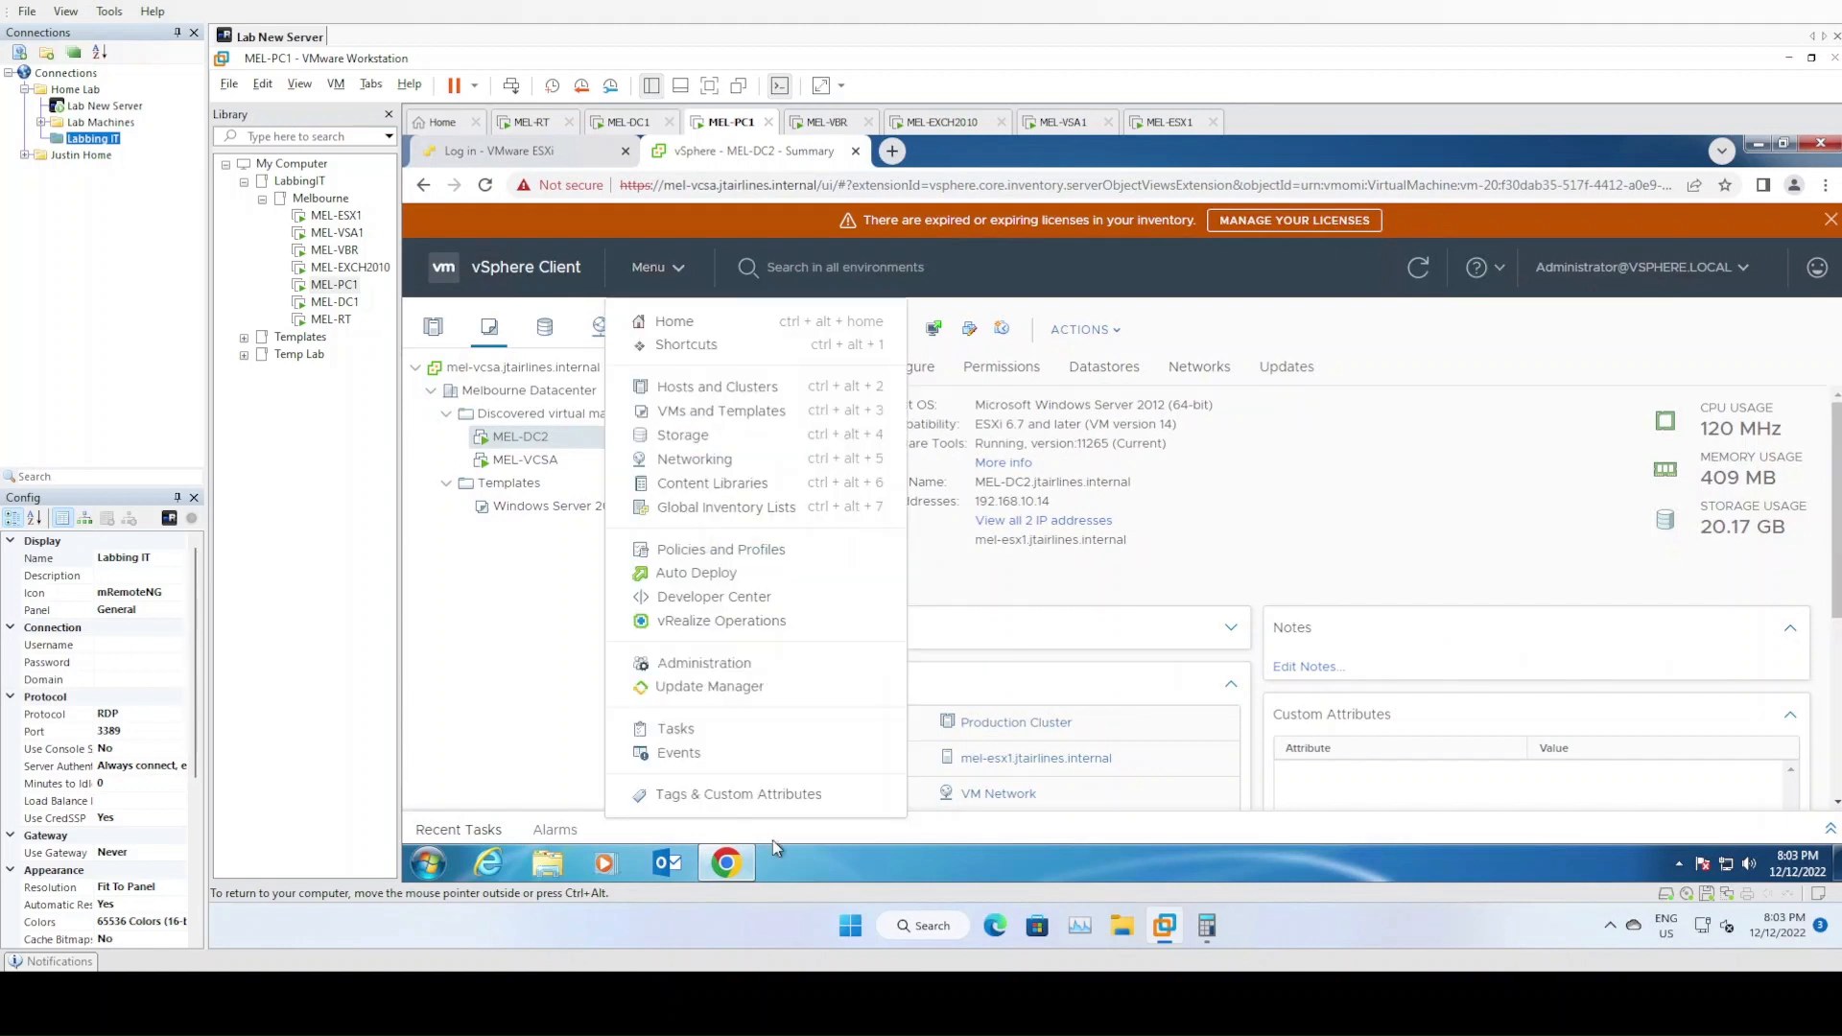
click(735, 796)
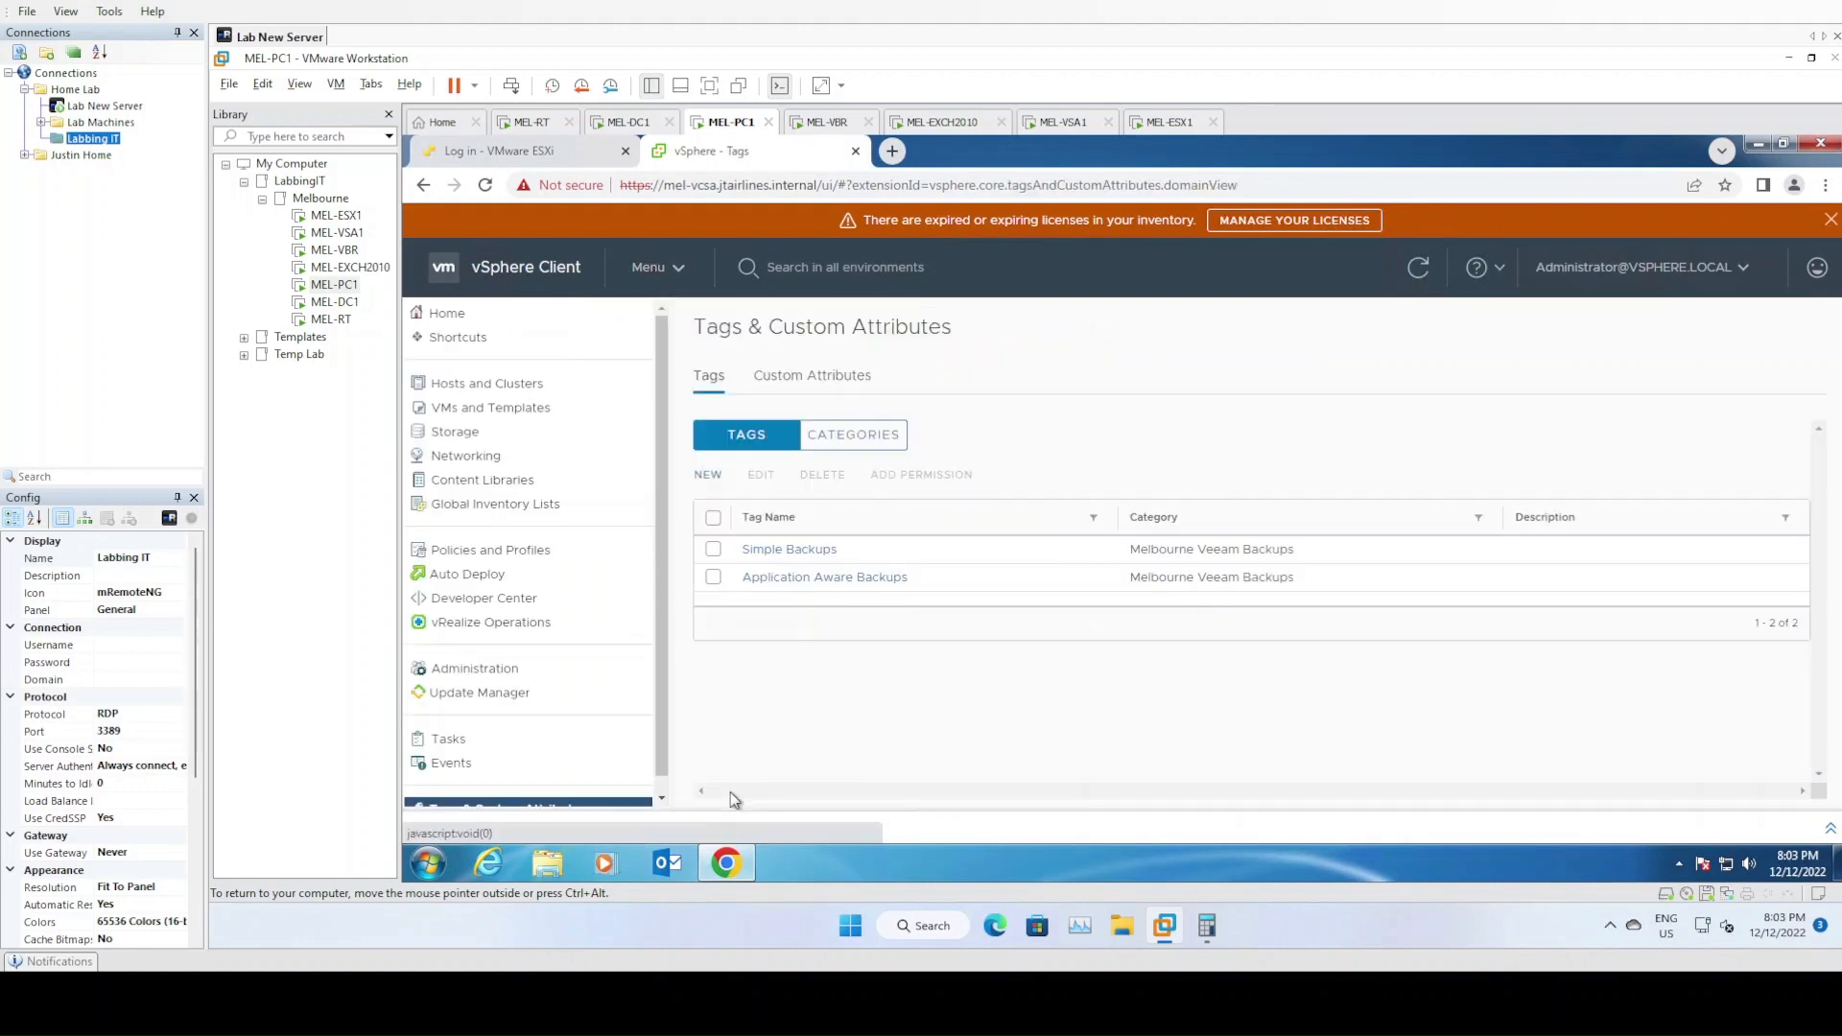
click(853, 438)
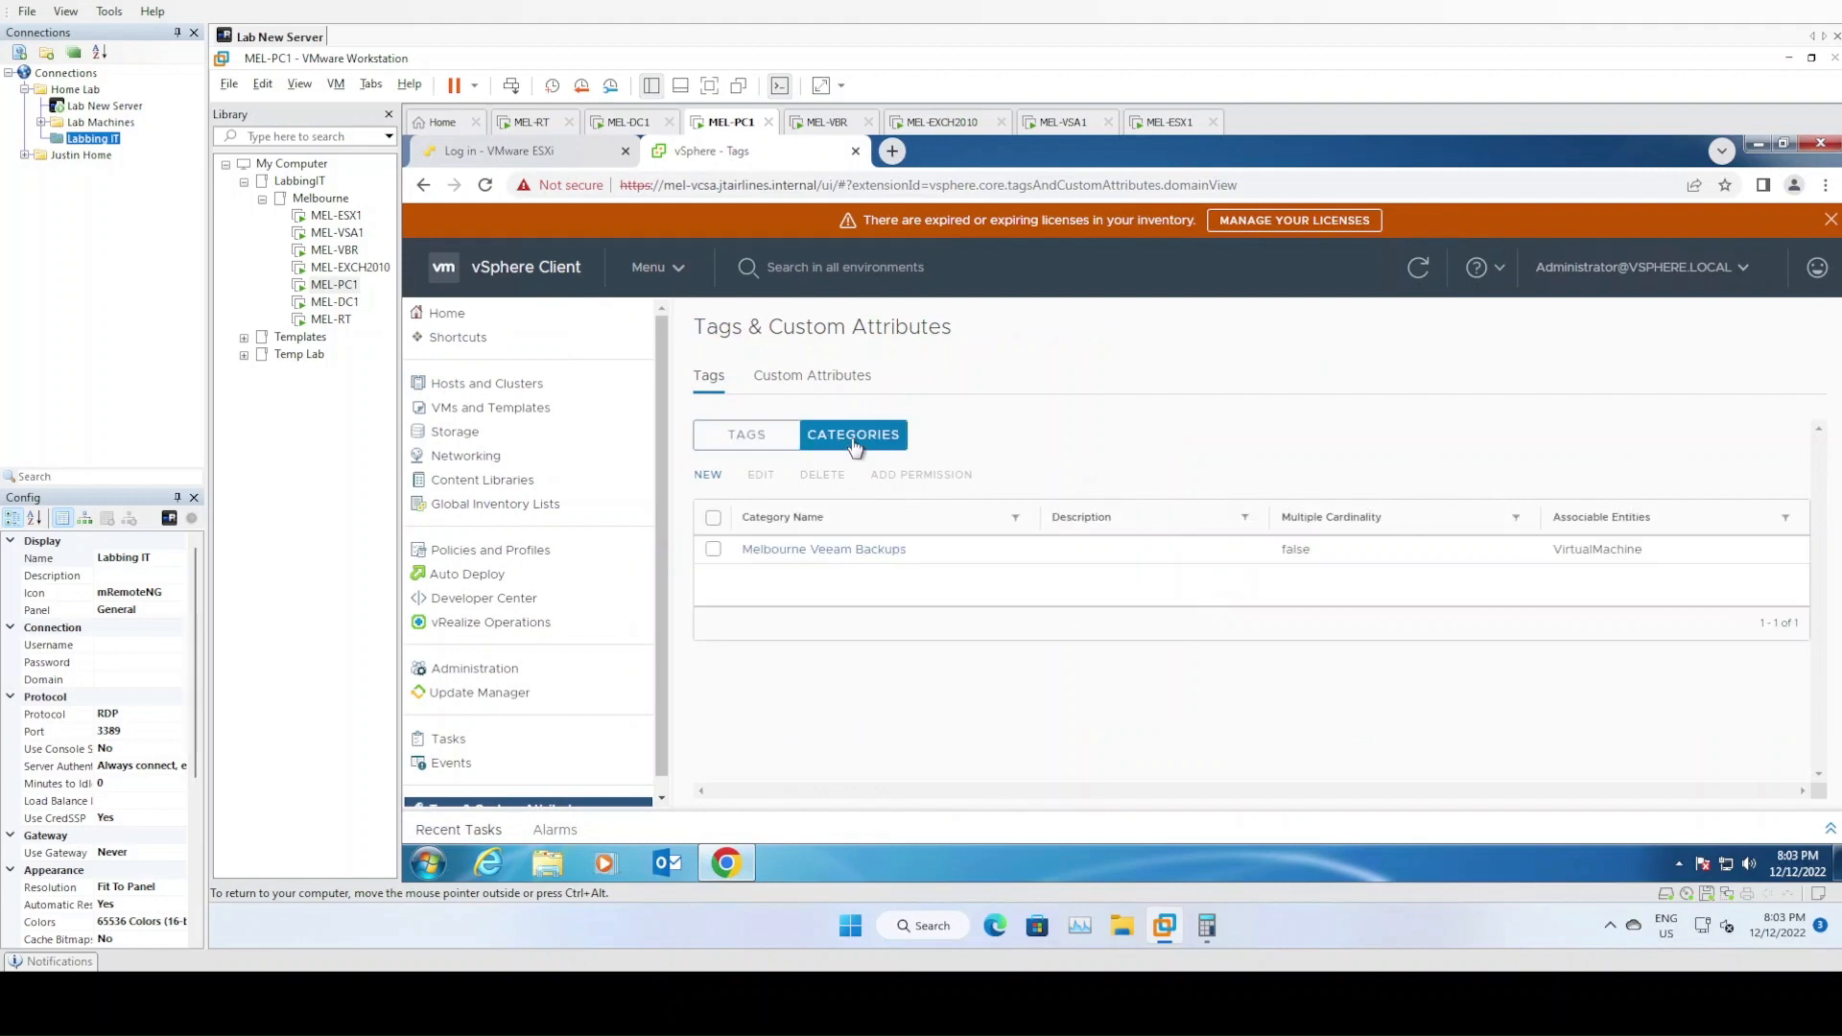
click(713, 549)
click(762, 476)
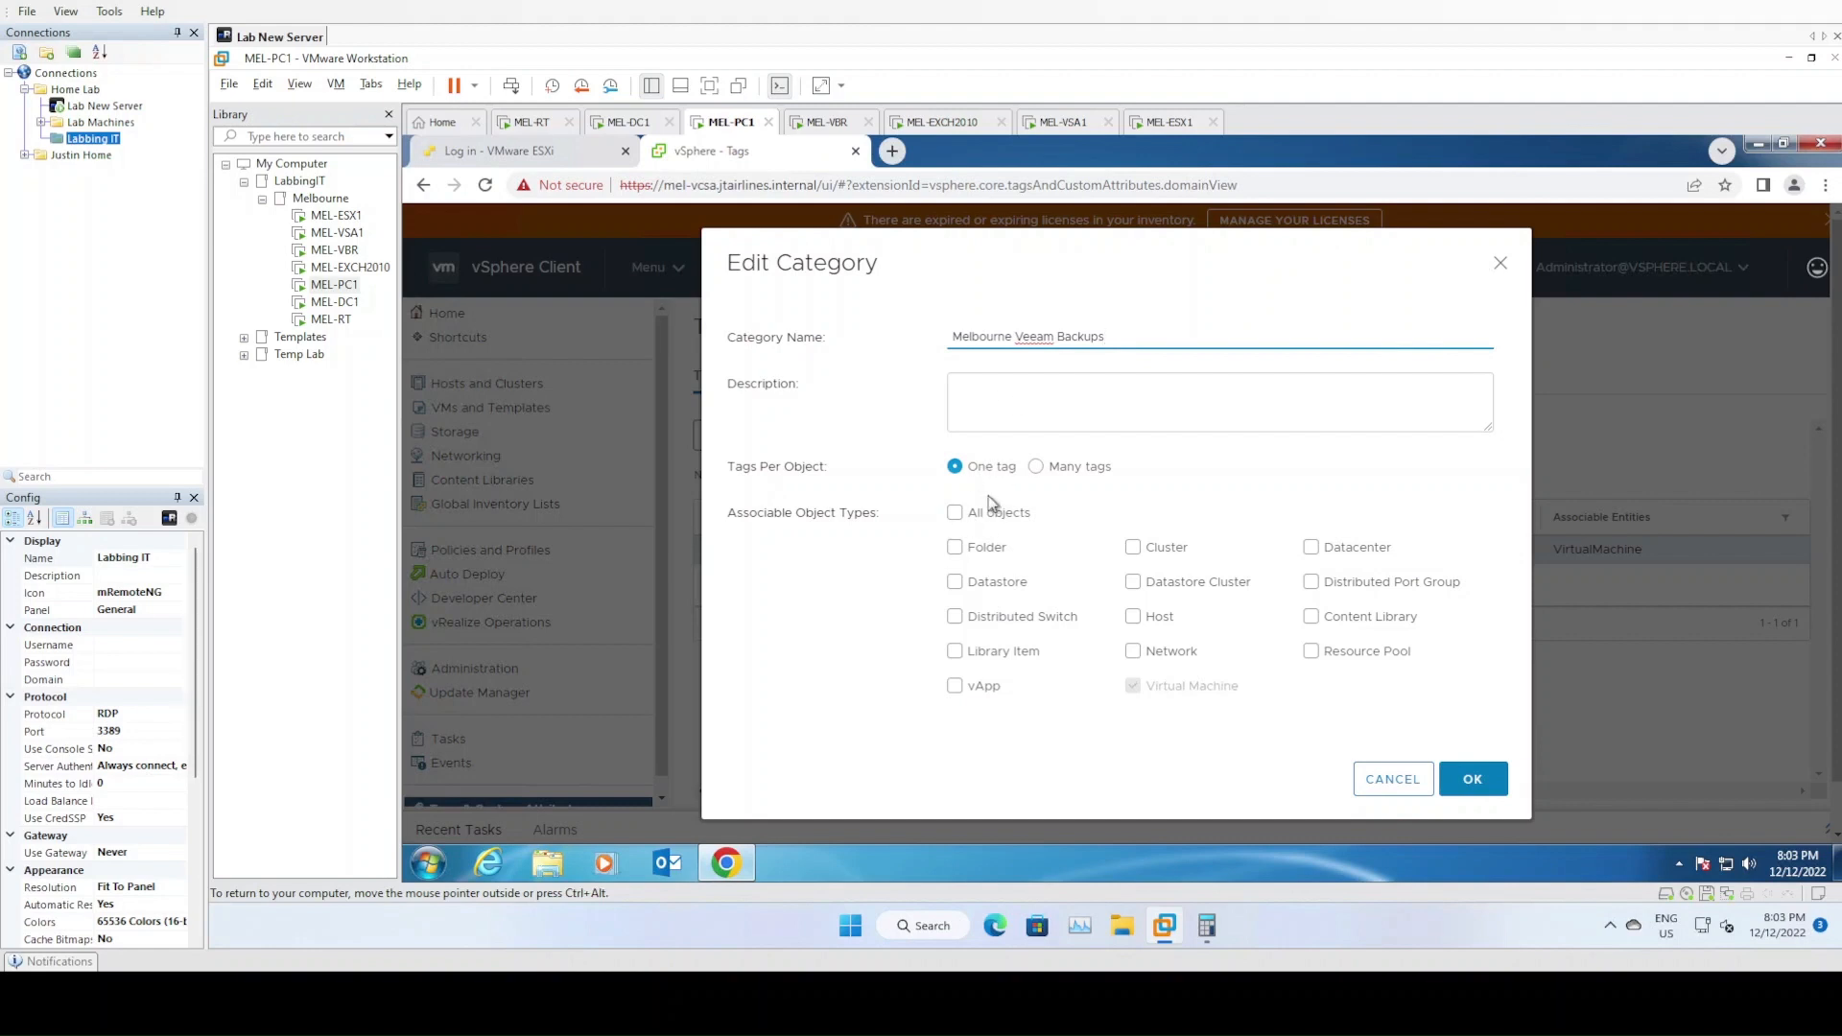
click(1397, 781)
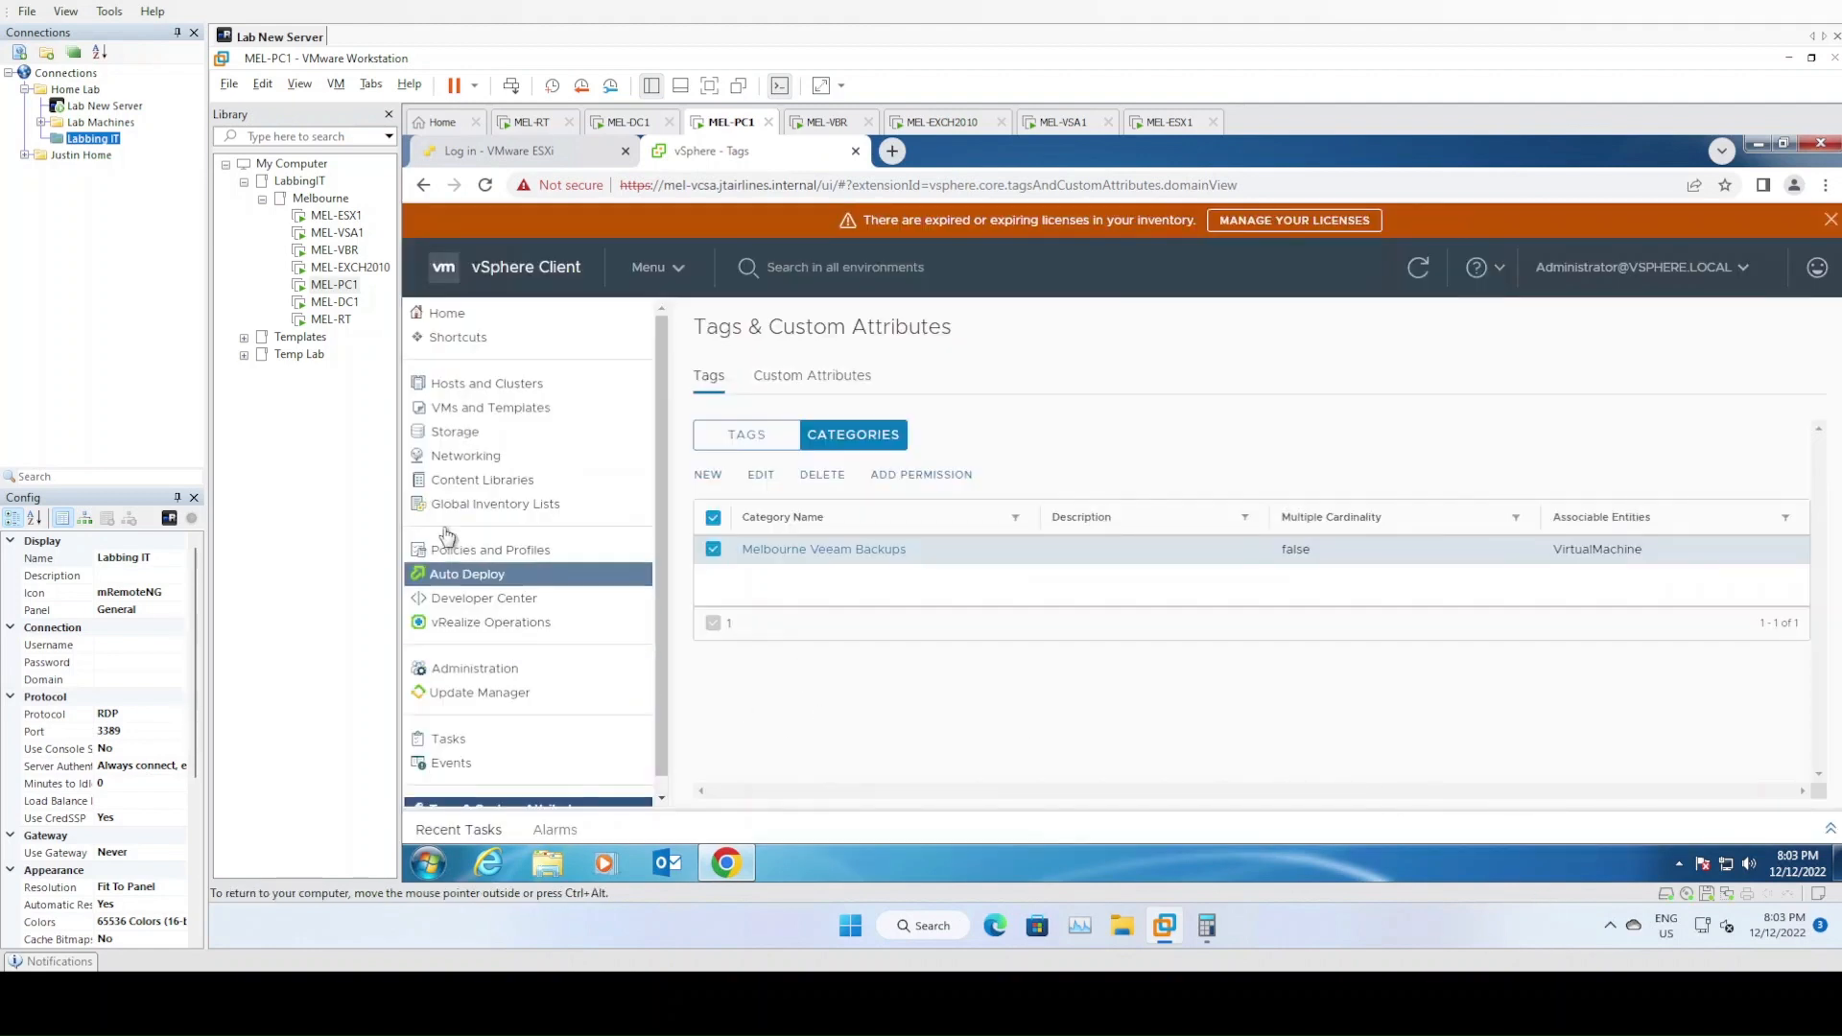
- Assign the Application Aware Backups tag to the virtual machine MEL-DC2 from the Hosts and Clusters inventory
click(490, 383)
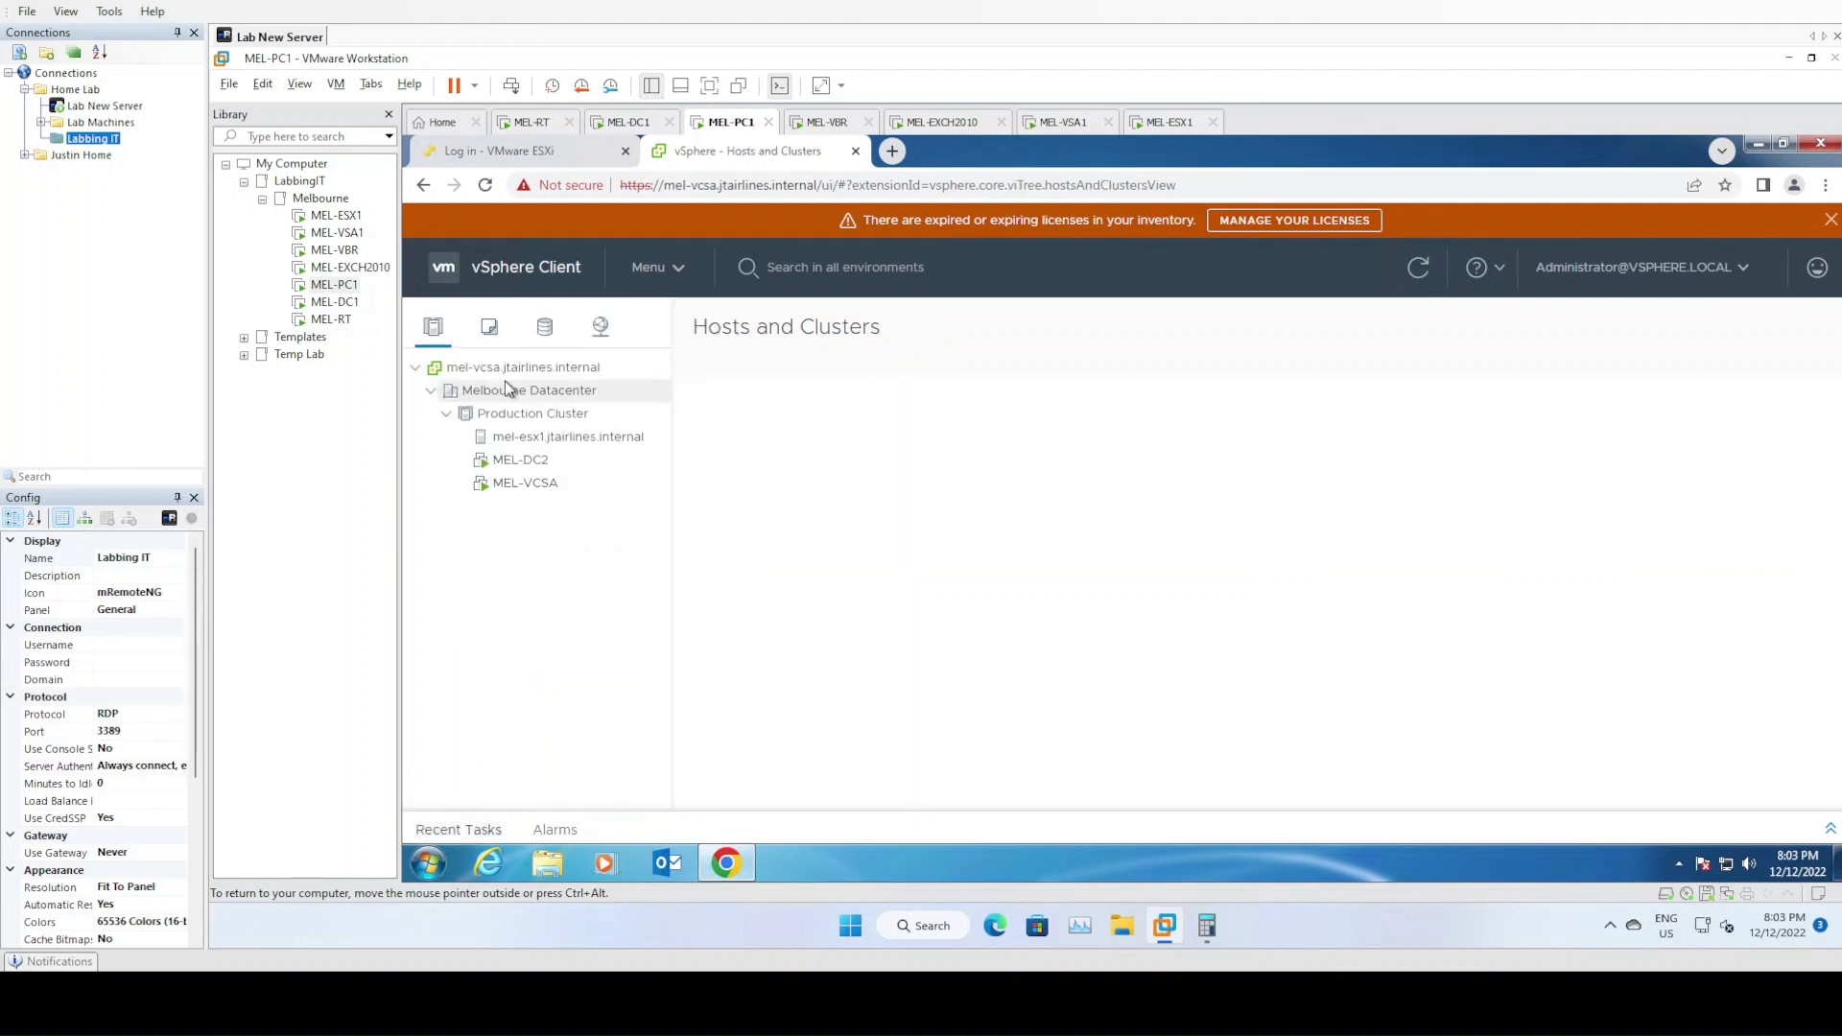
right_click(529, 473)
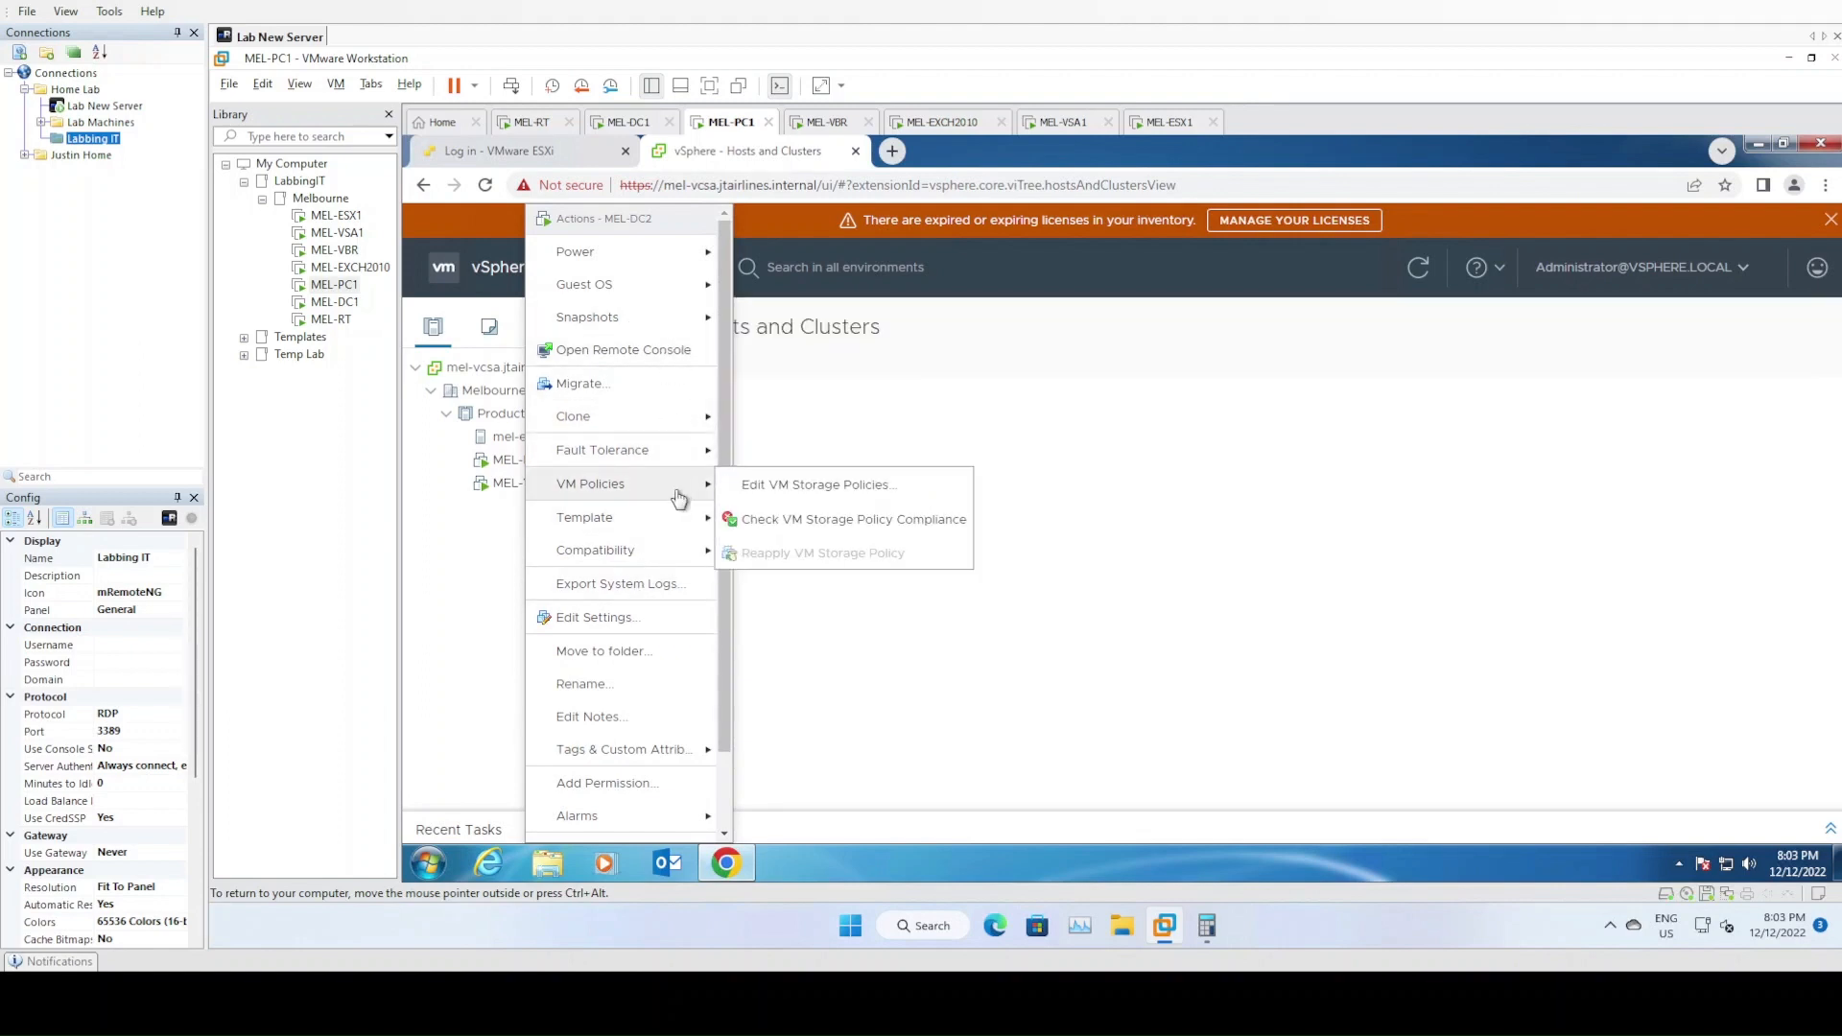
mouse_move(672, 749)
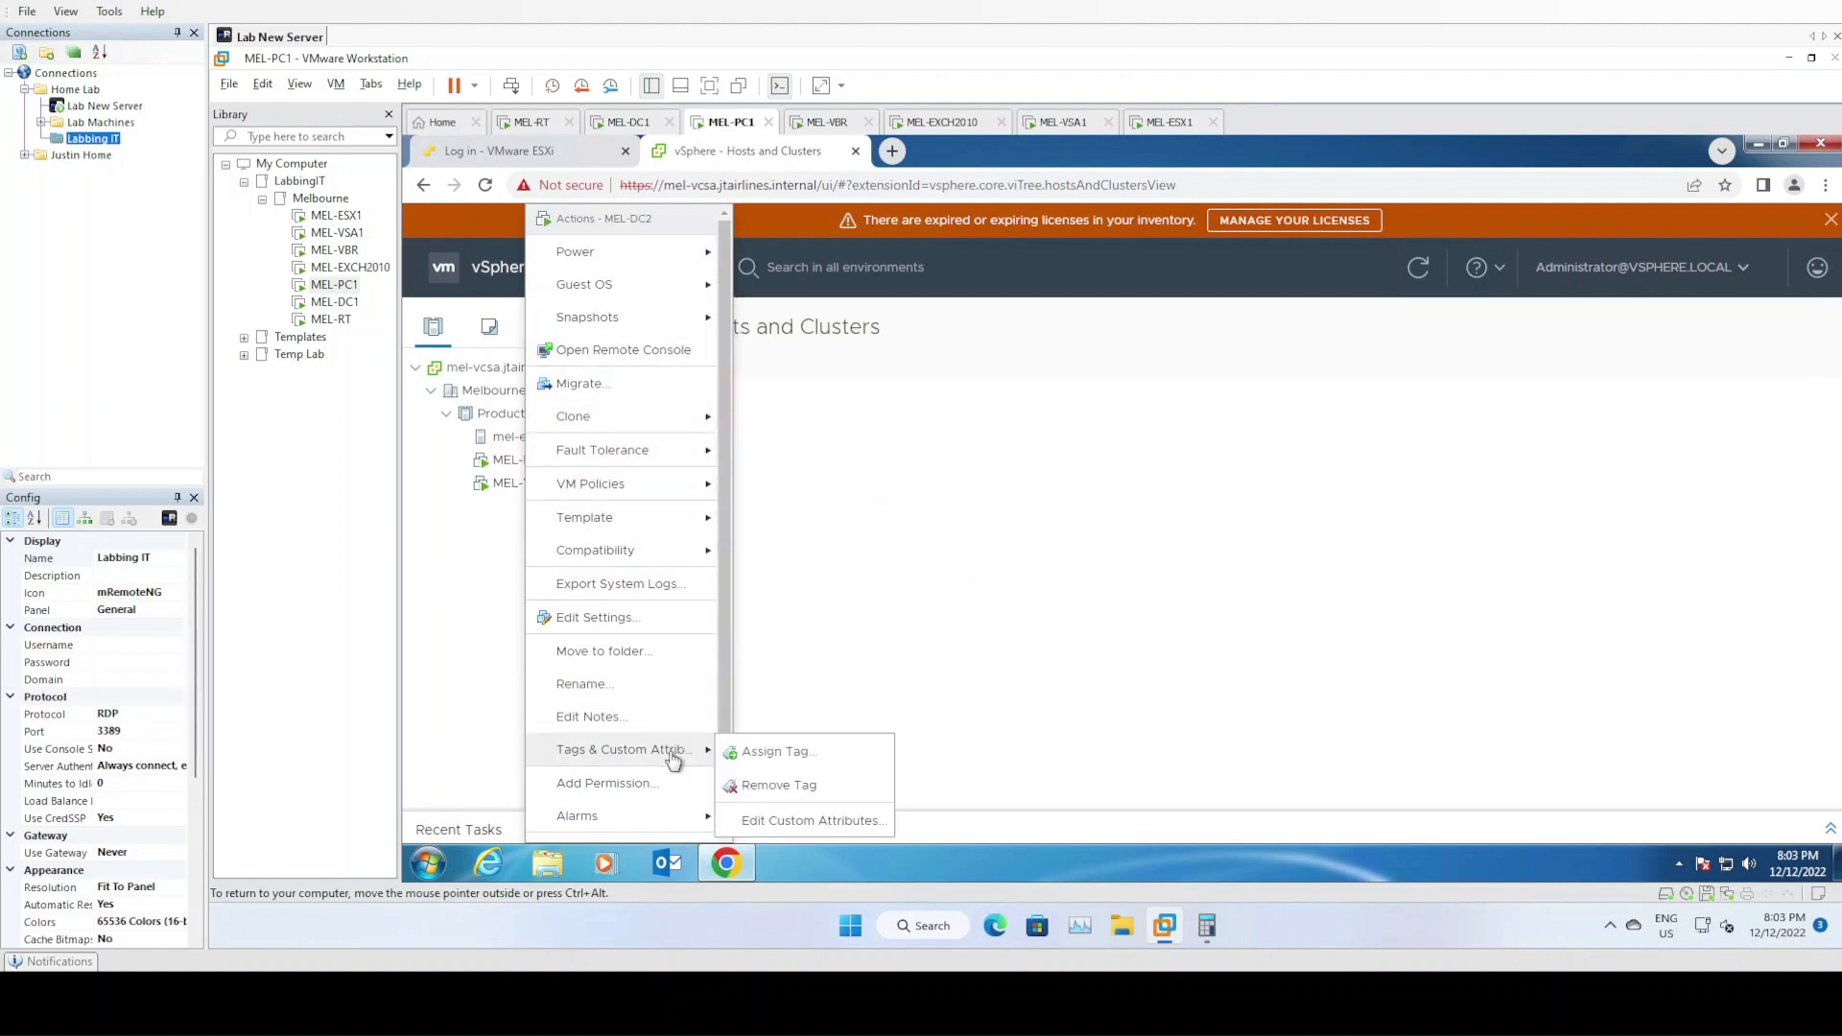
click(774, 757)
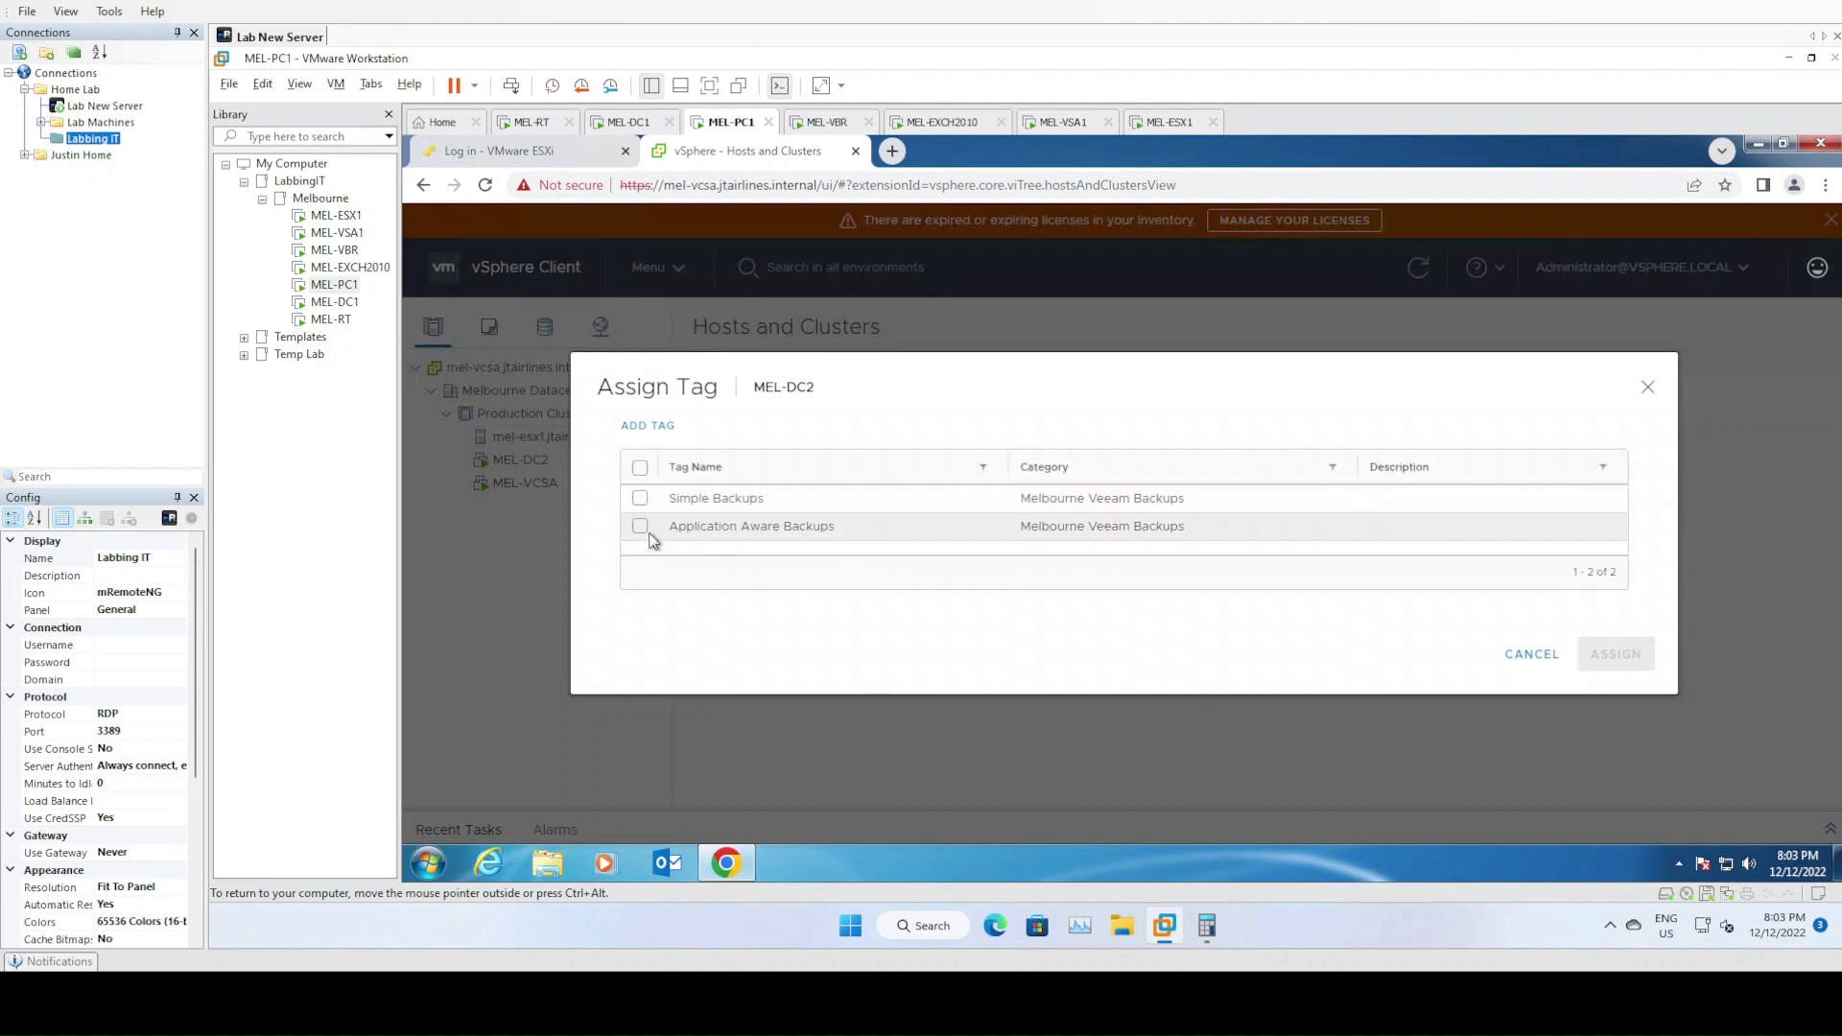
click(640, 526)
click(1614, 656)
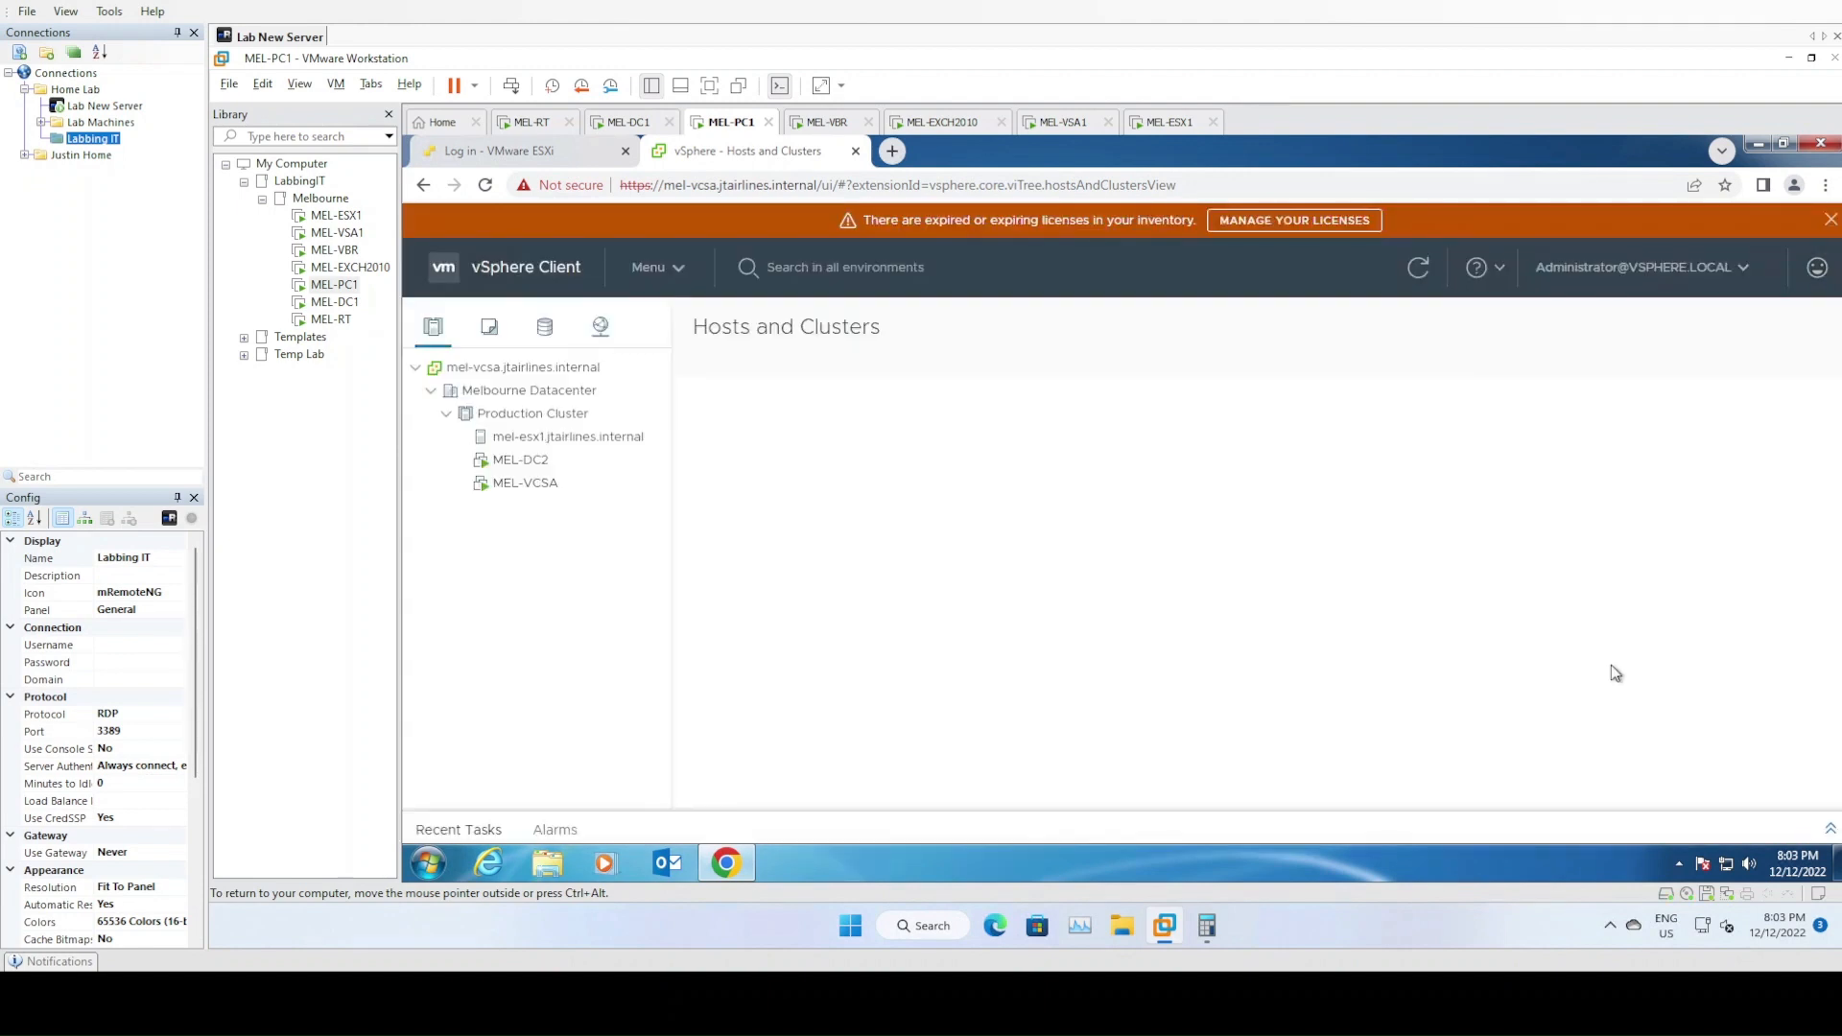
- Check which tags can still be assigned to MEL-DC2, then cancel the assignment
right_click(532, 465)
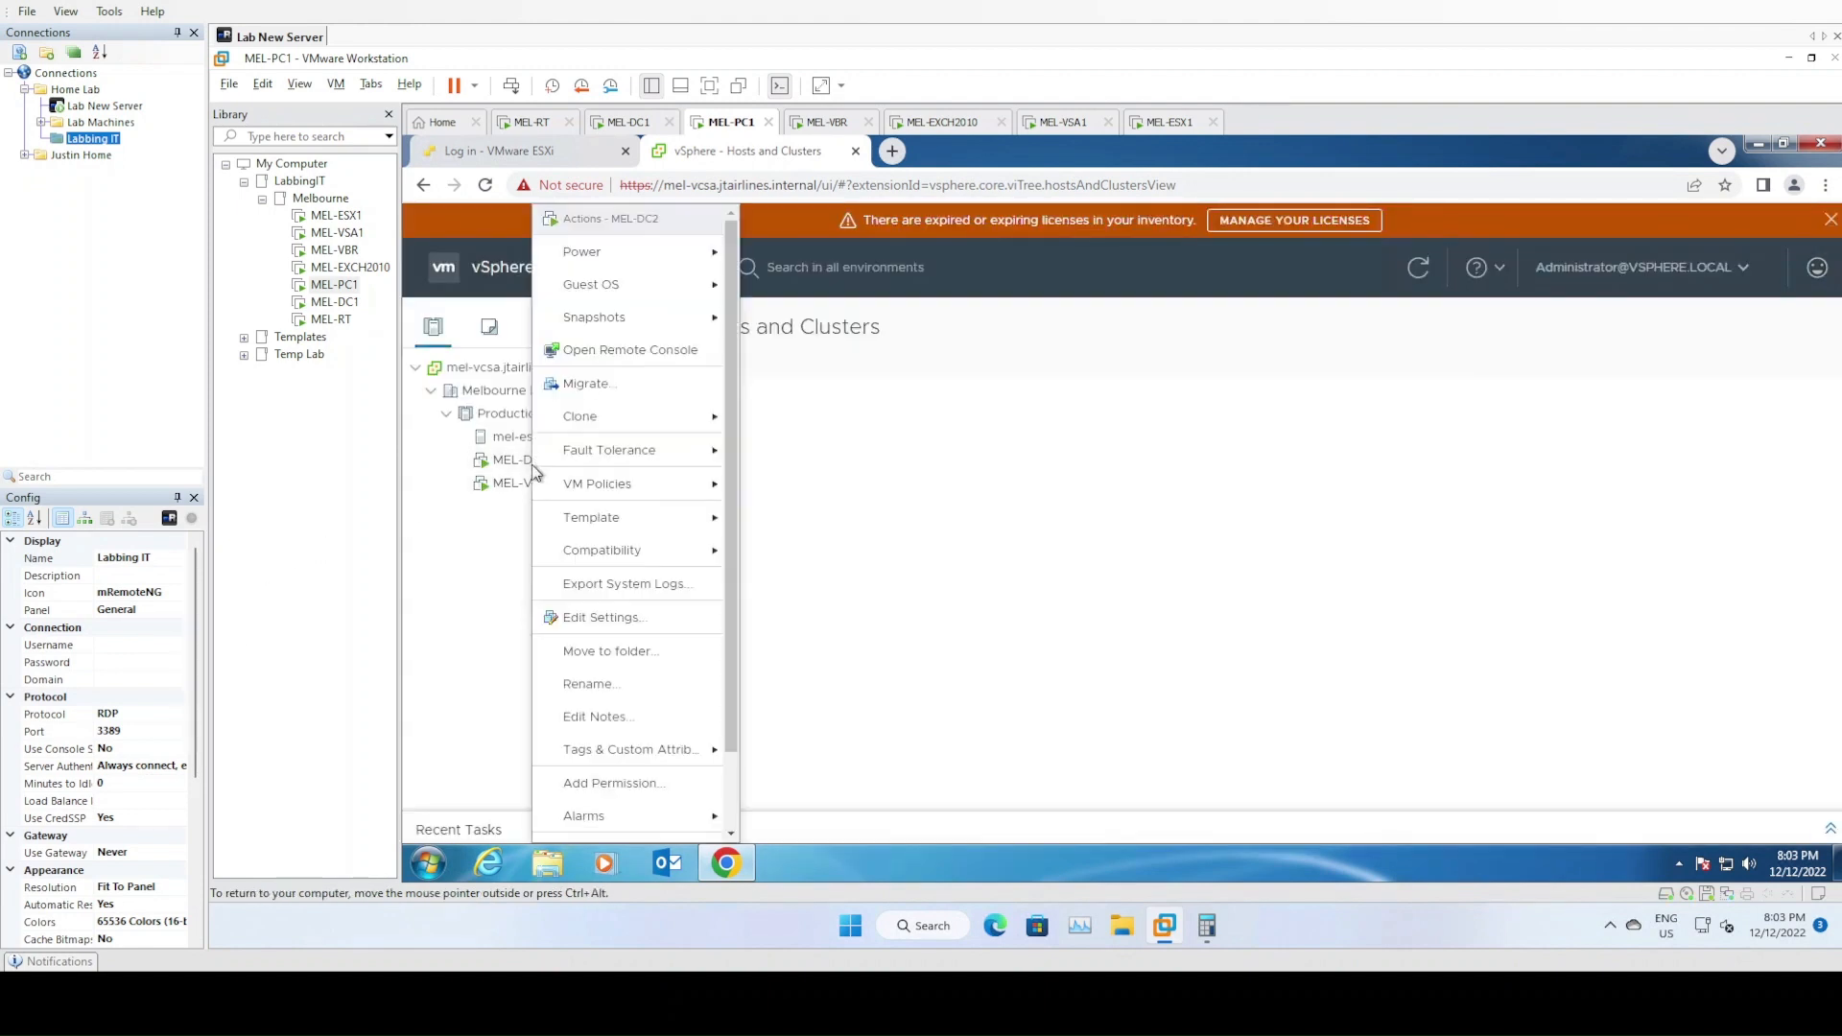
mouse_move(691, 749)
click(769, 752)
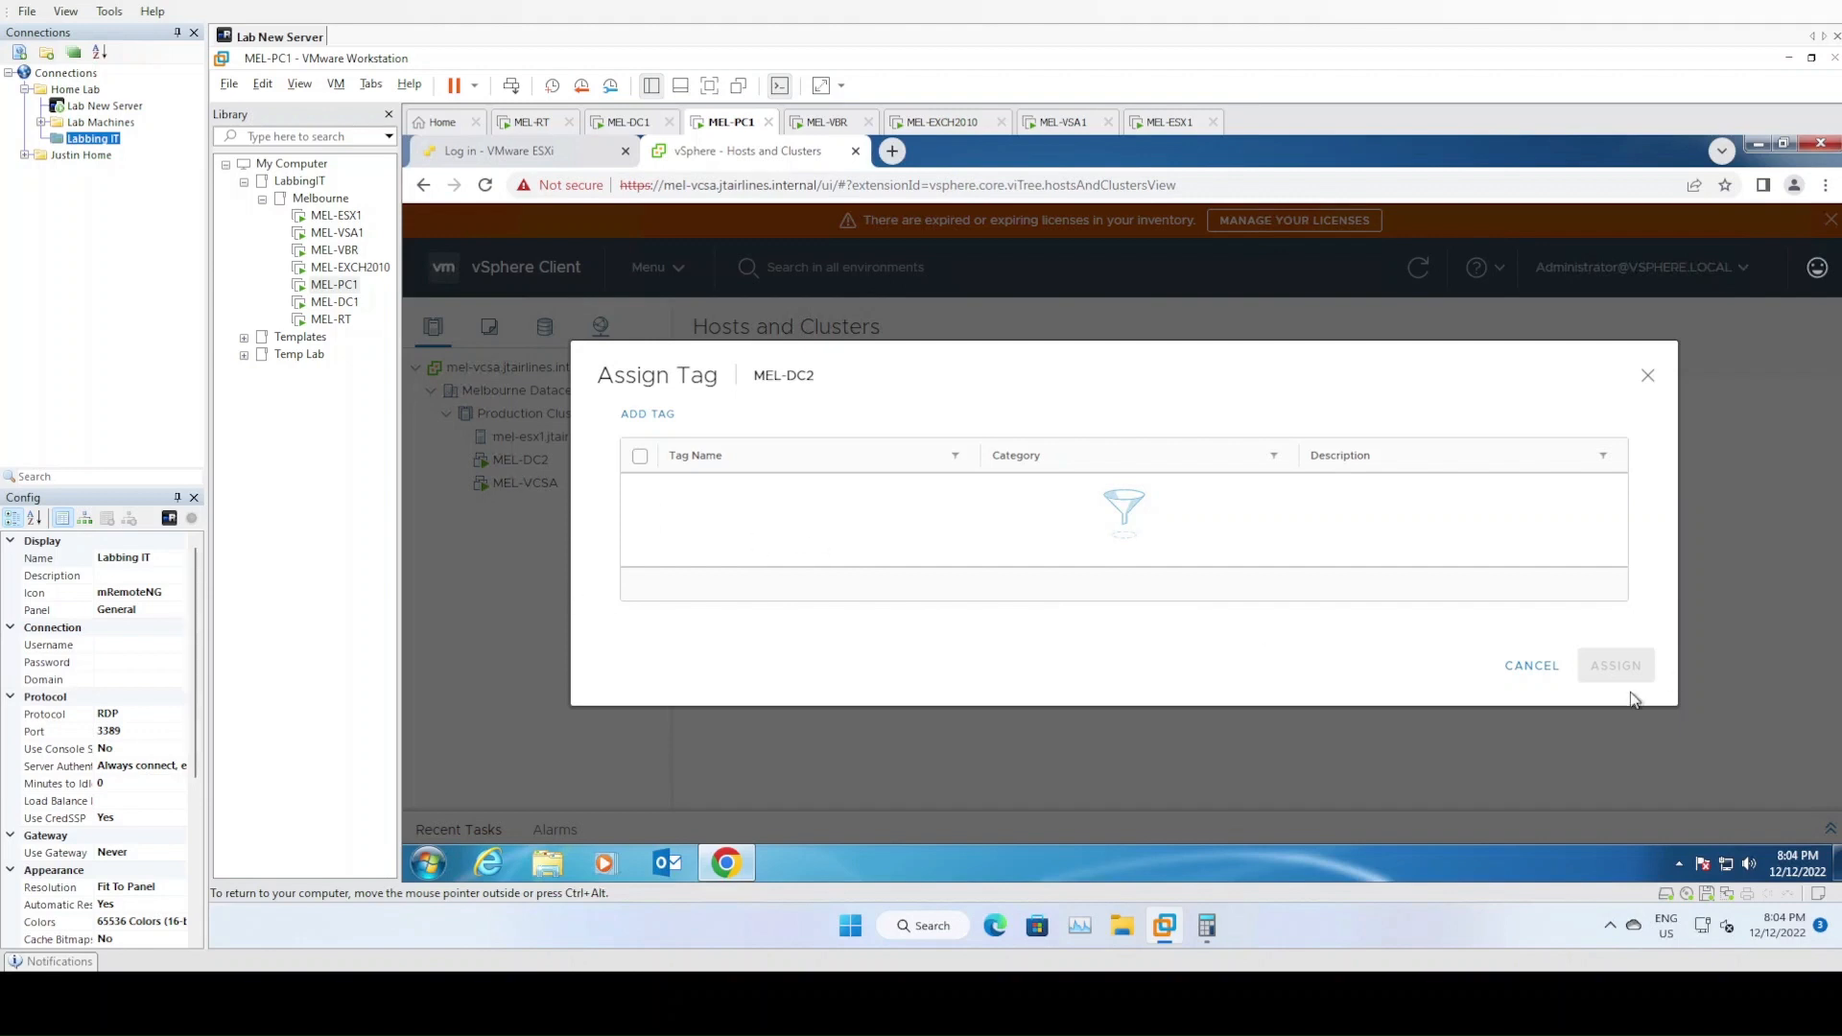
click(1532, 666)
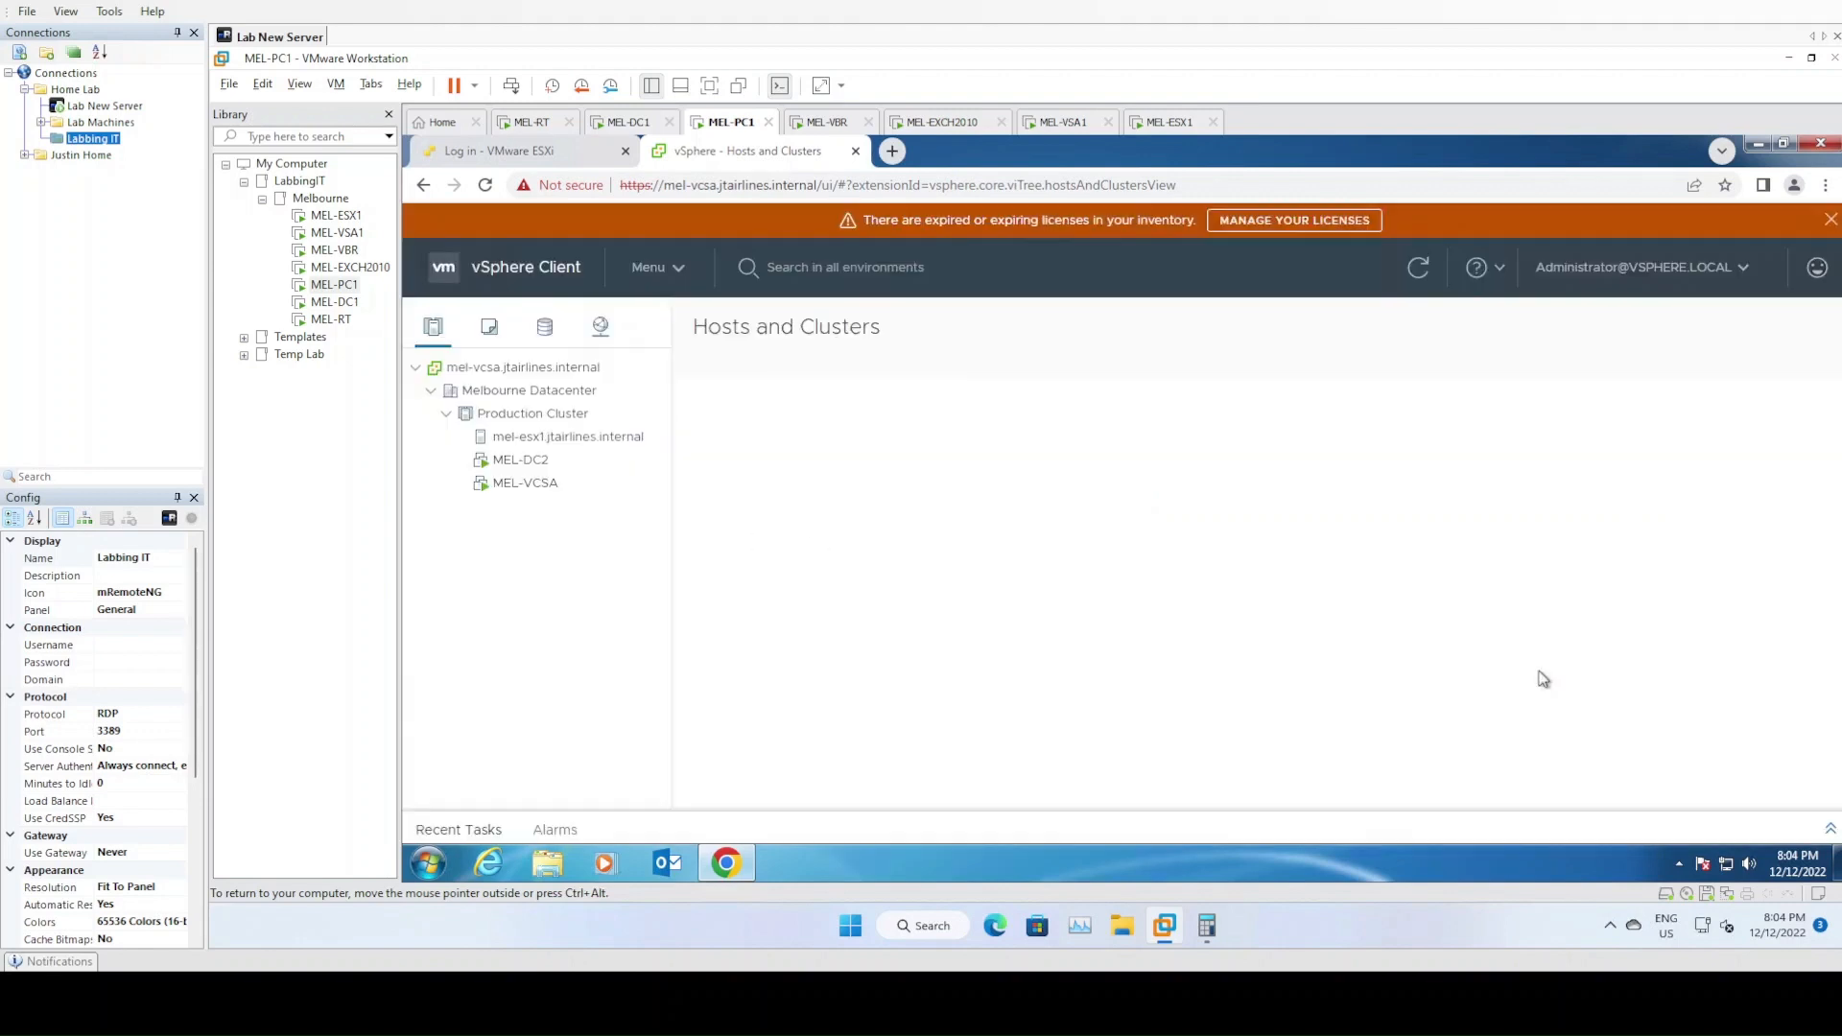
- Assign the Simple Backups tag to the virtual machine MEL-VCSA
right_click(527, 484)
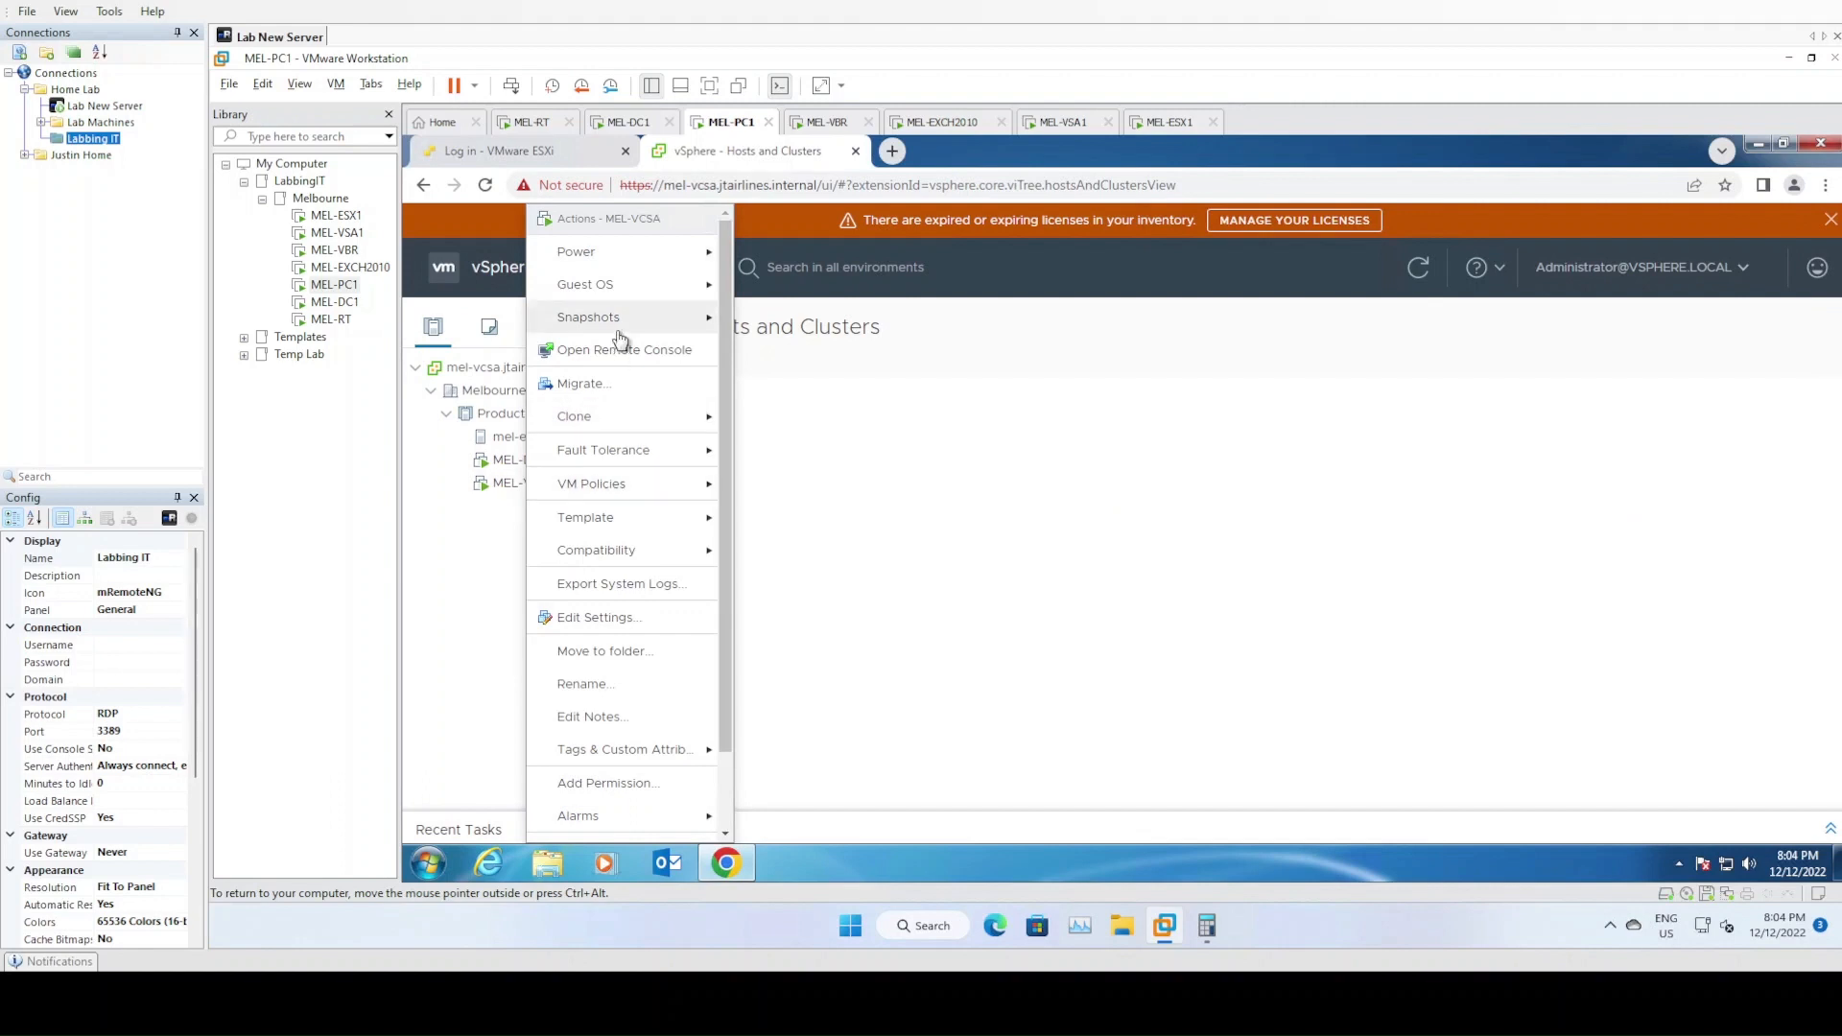
mouse_move(677, 519)
mouse_move(671, 755)
click(796, 755)
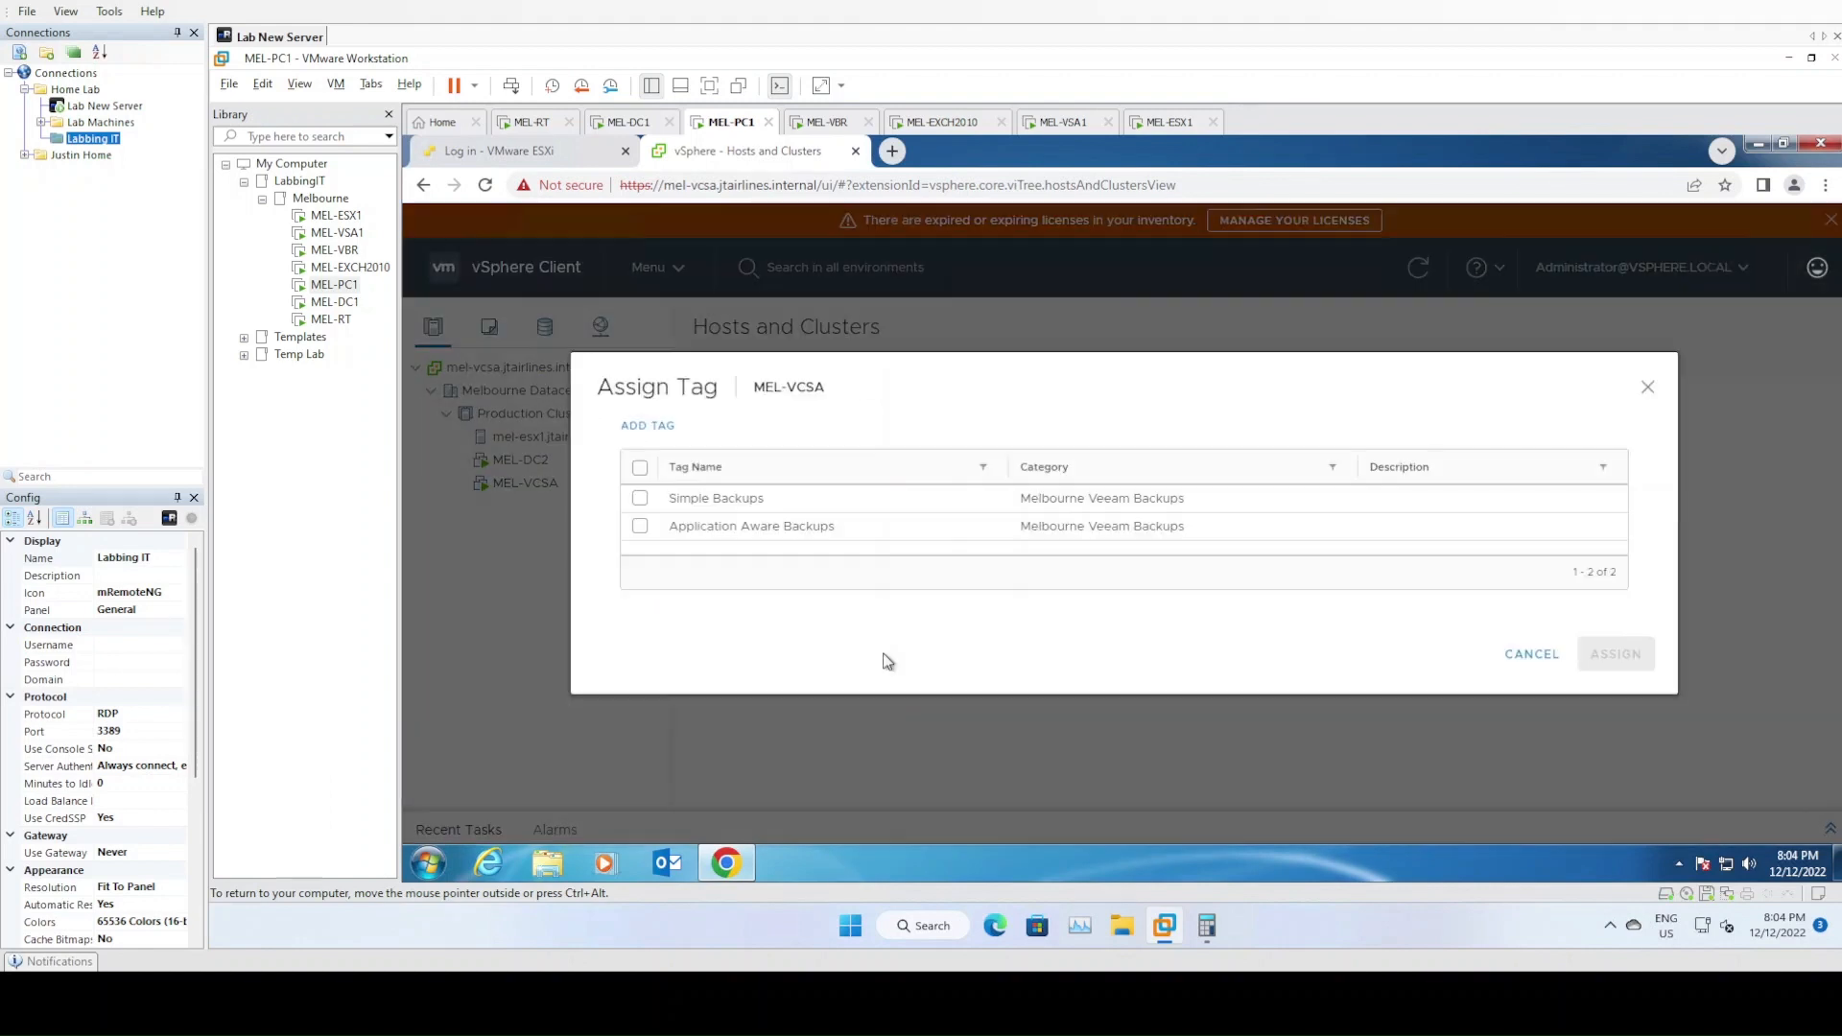
click(641, 501)
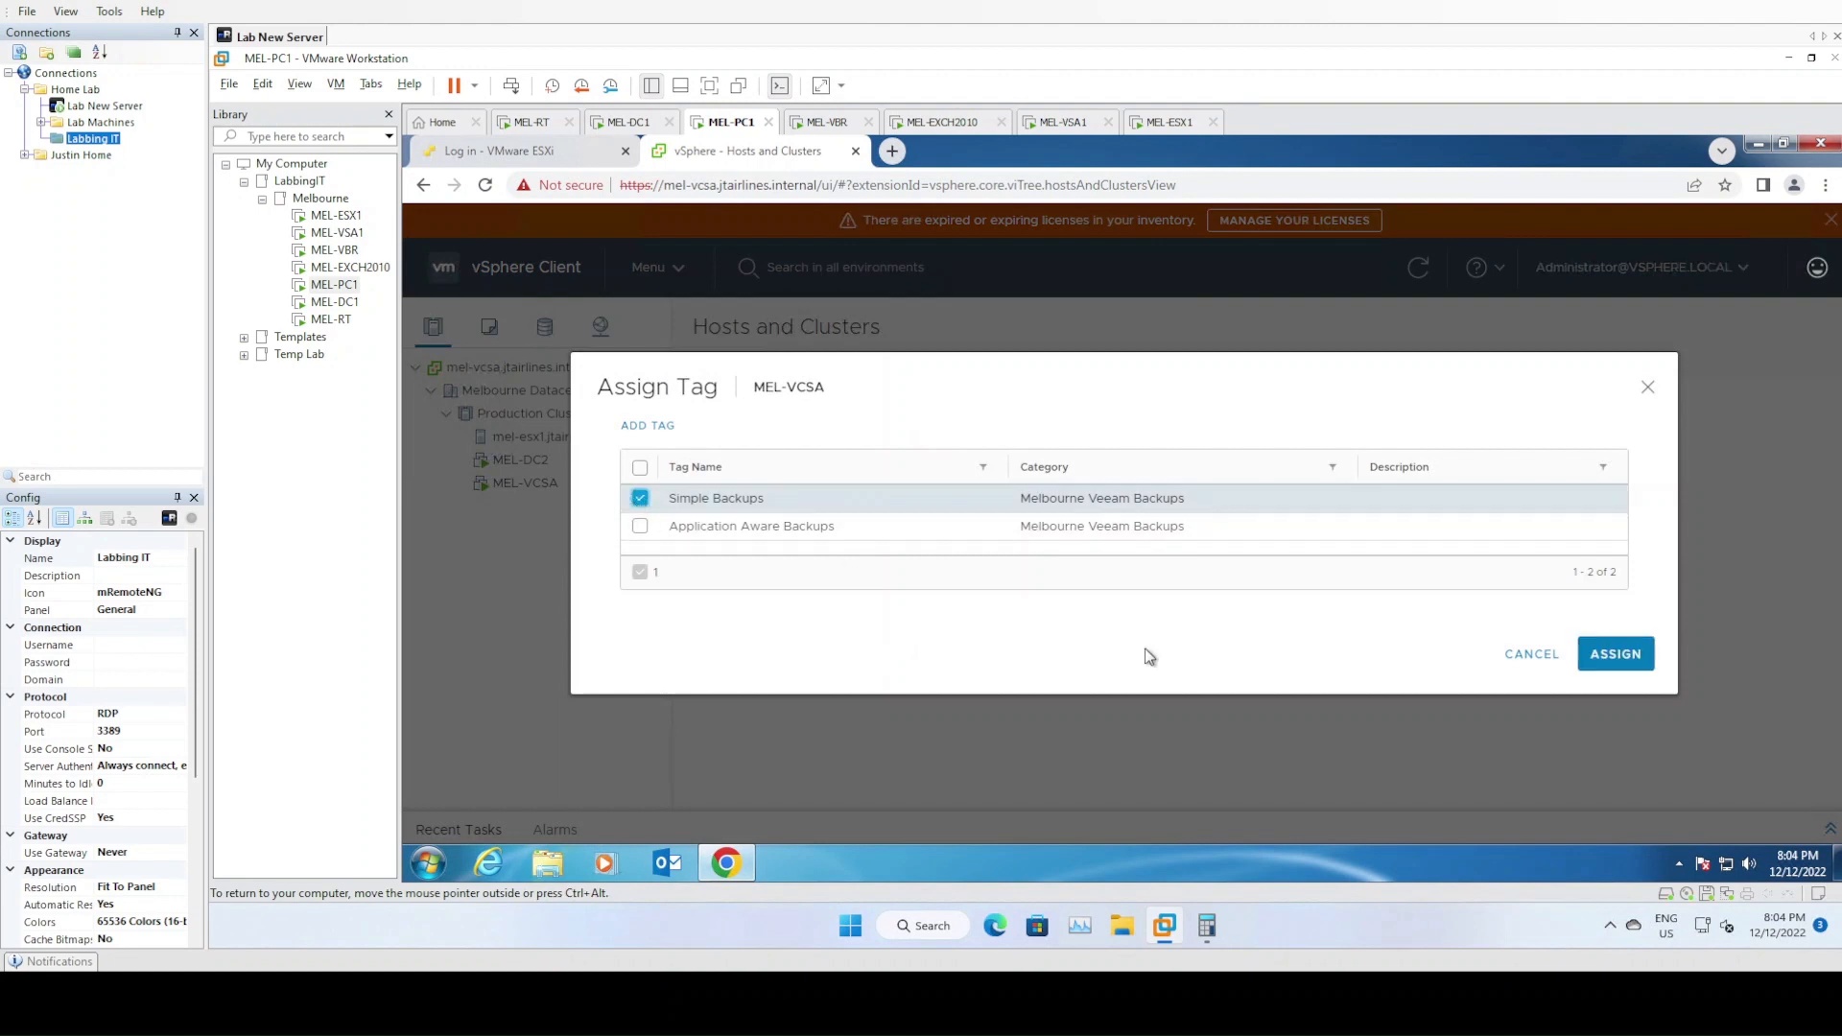
click(1614, 655)
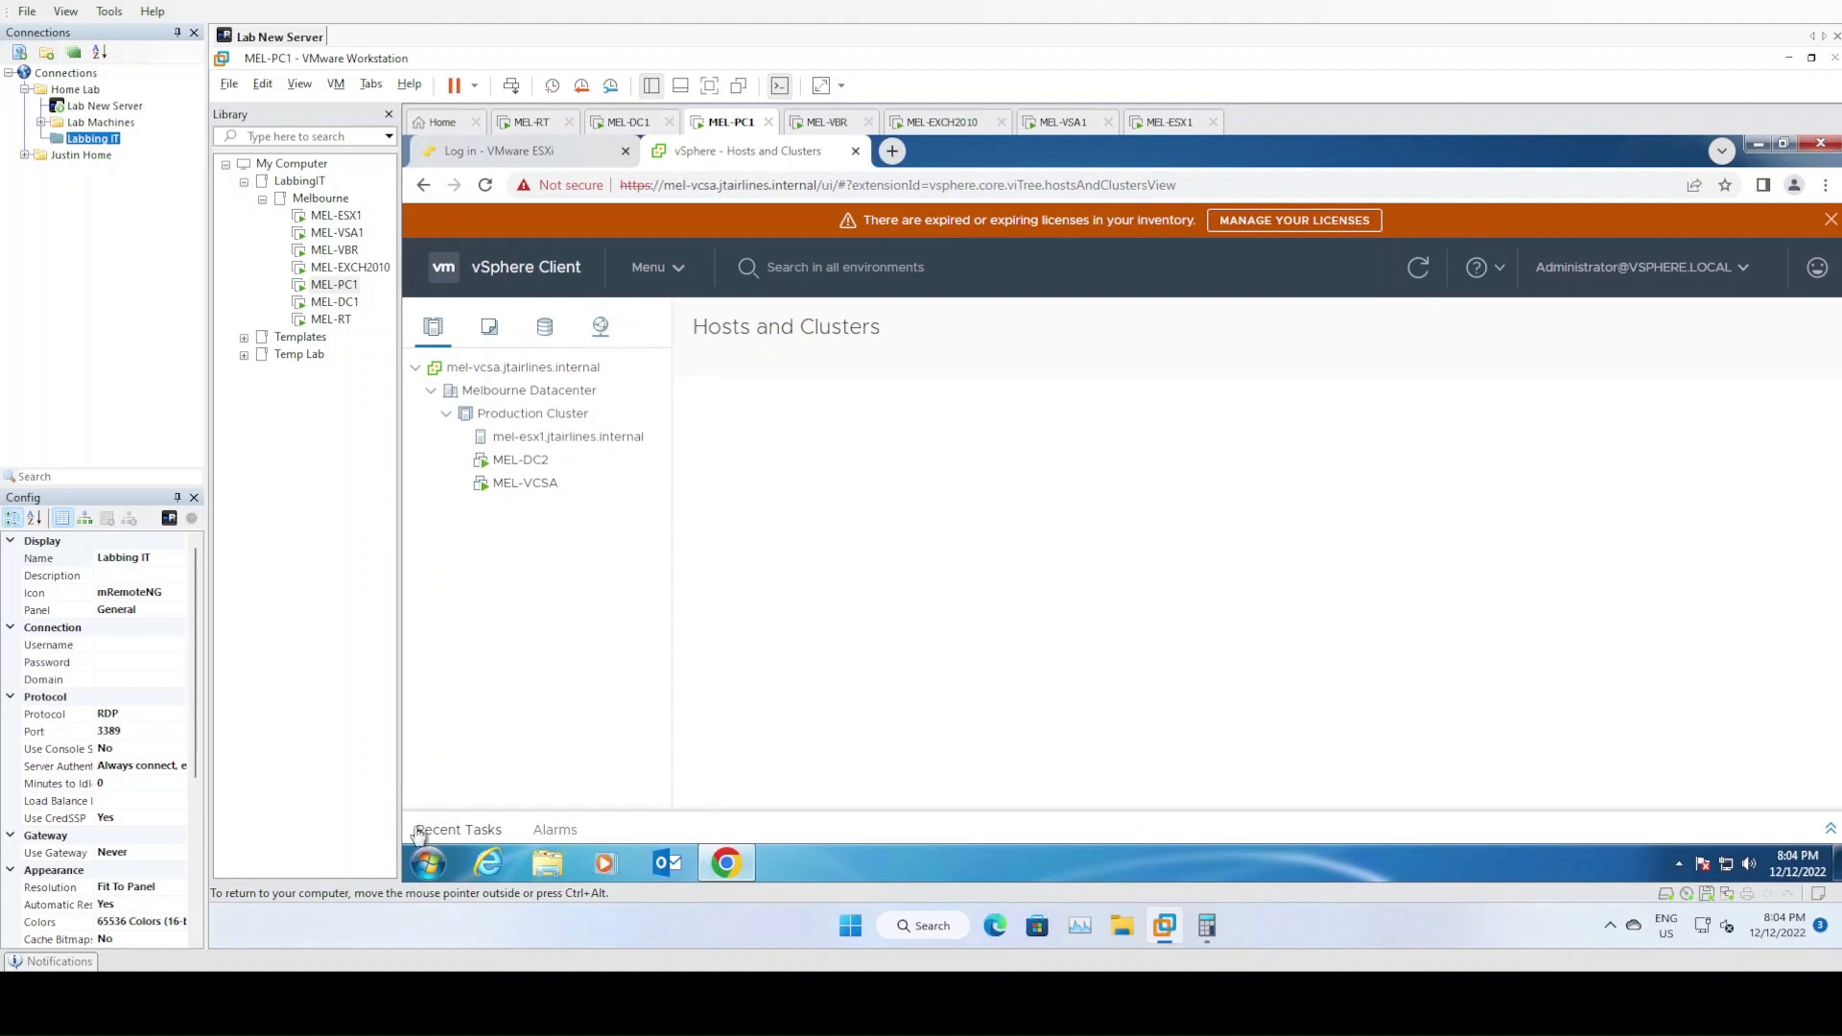
- Switch to Veeam on MEL-VBR, maximize its window, and review the backup repositories and the Melbourne Physical Servers protection group
click(822, 122)
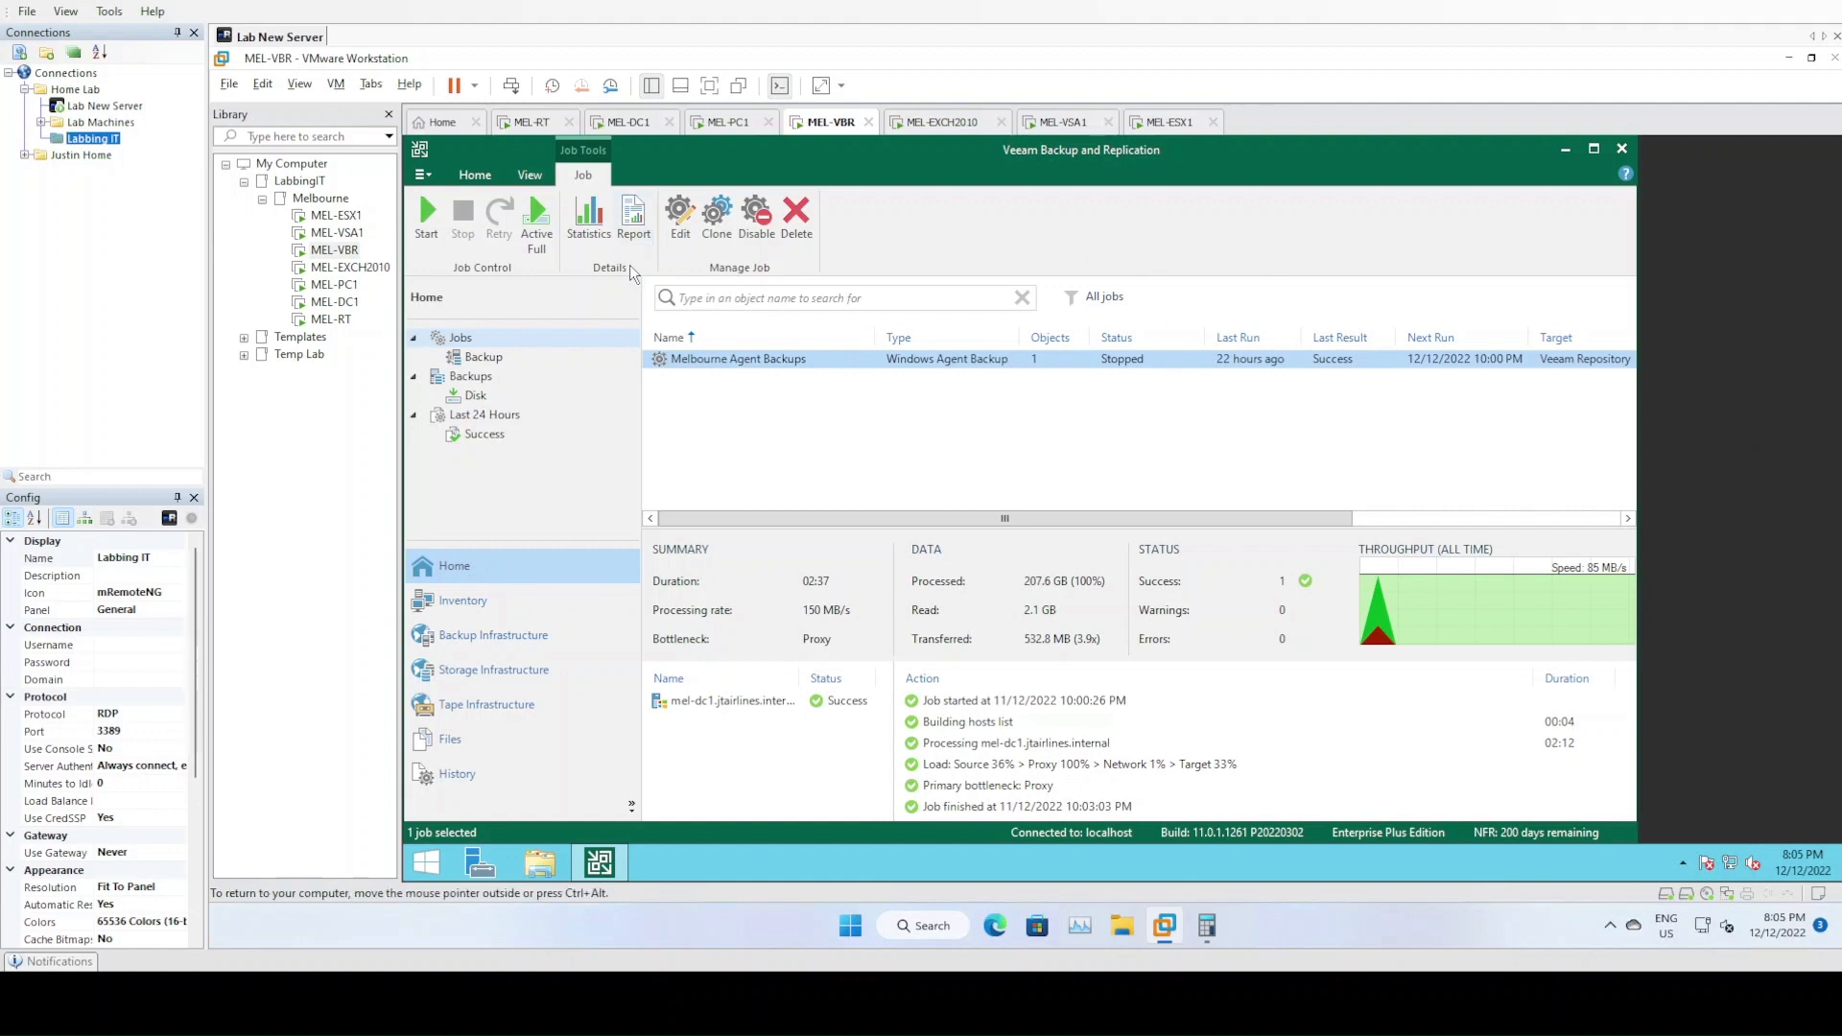
click(1594, 149)
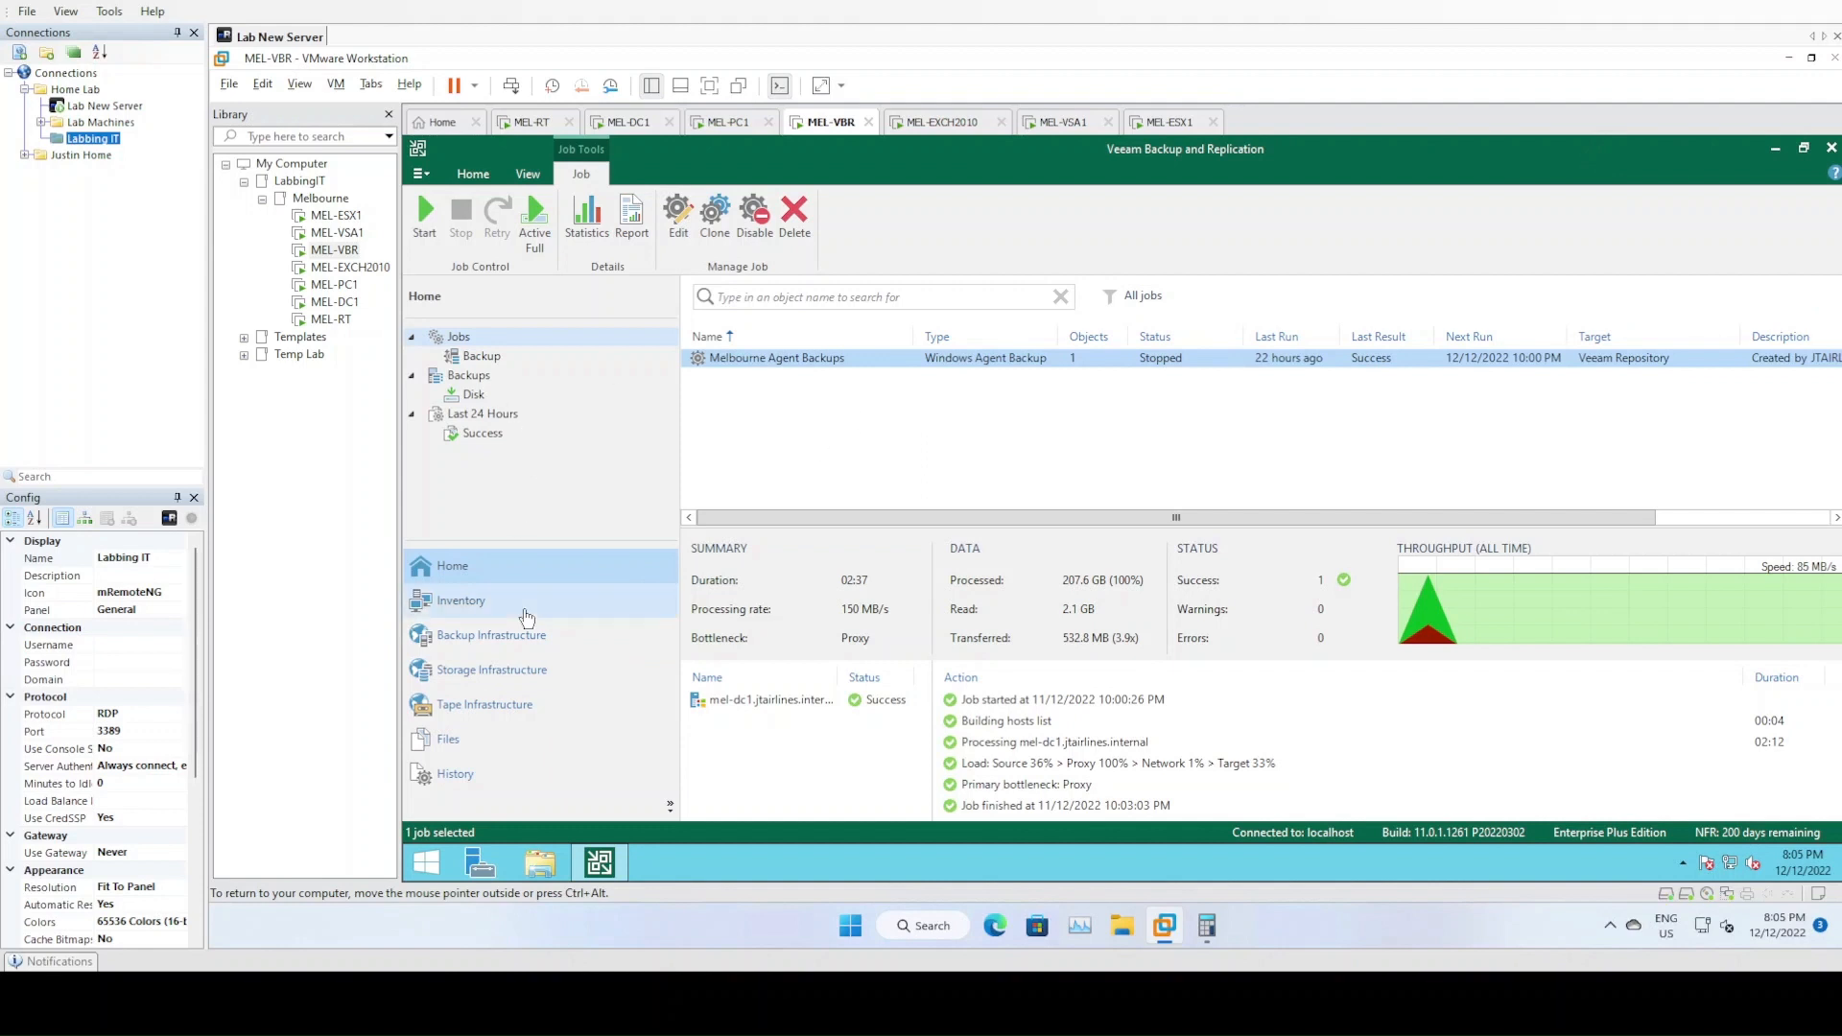
click(498, 636)
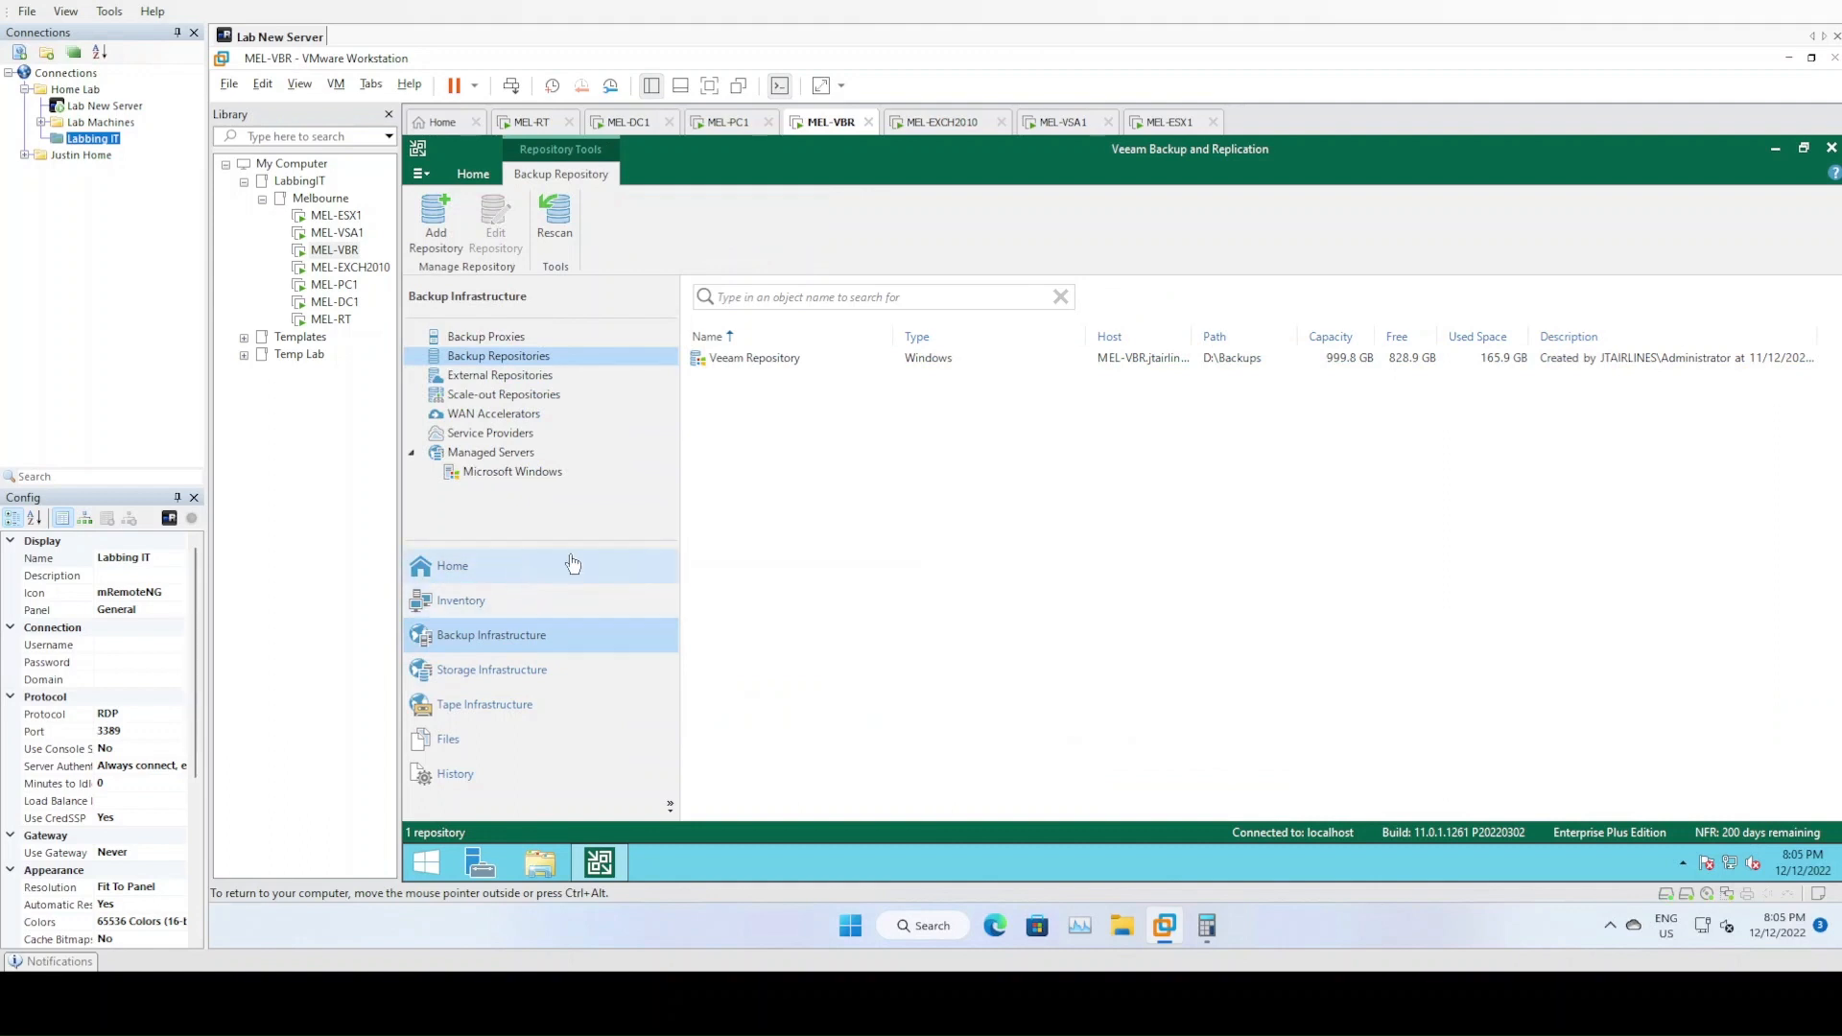
click(499, 601)
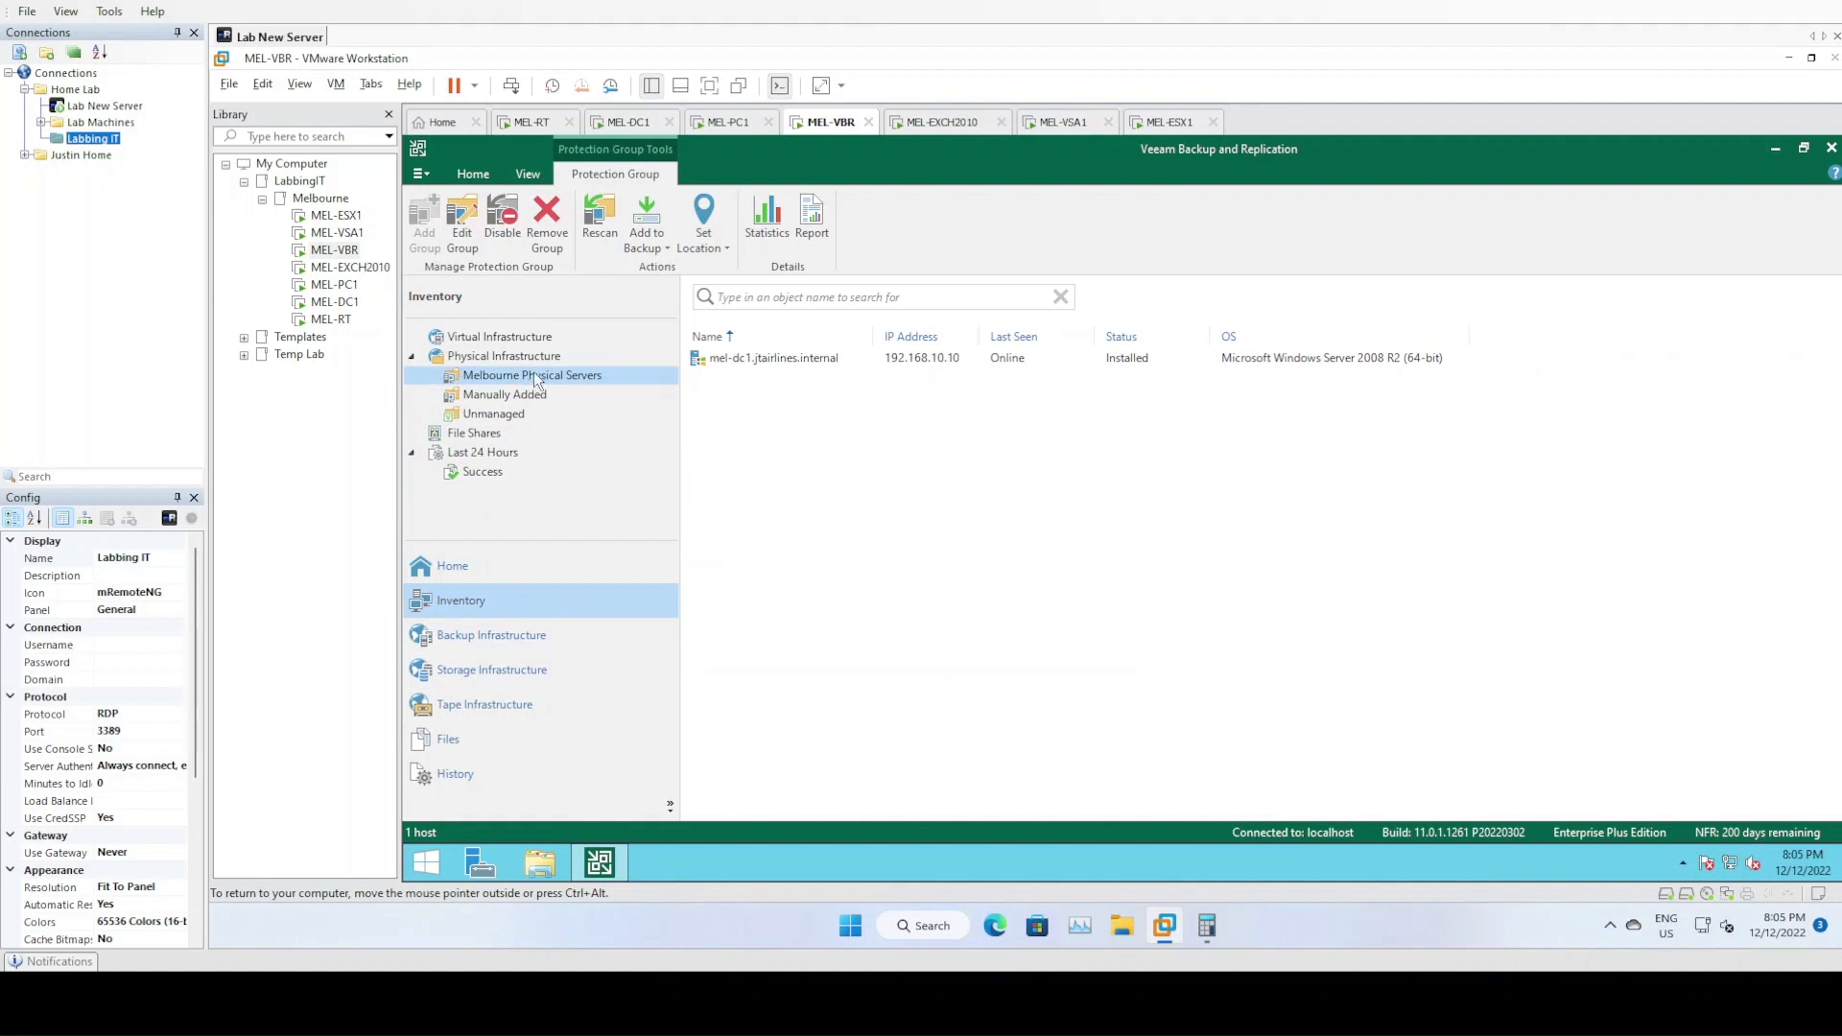
click(751, 360)
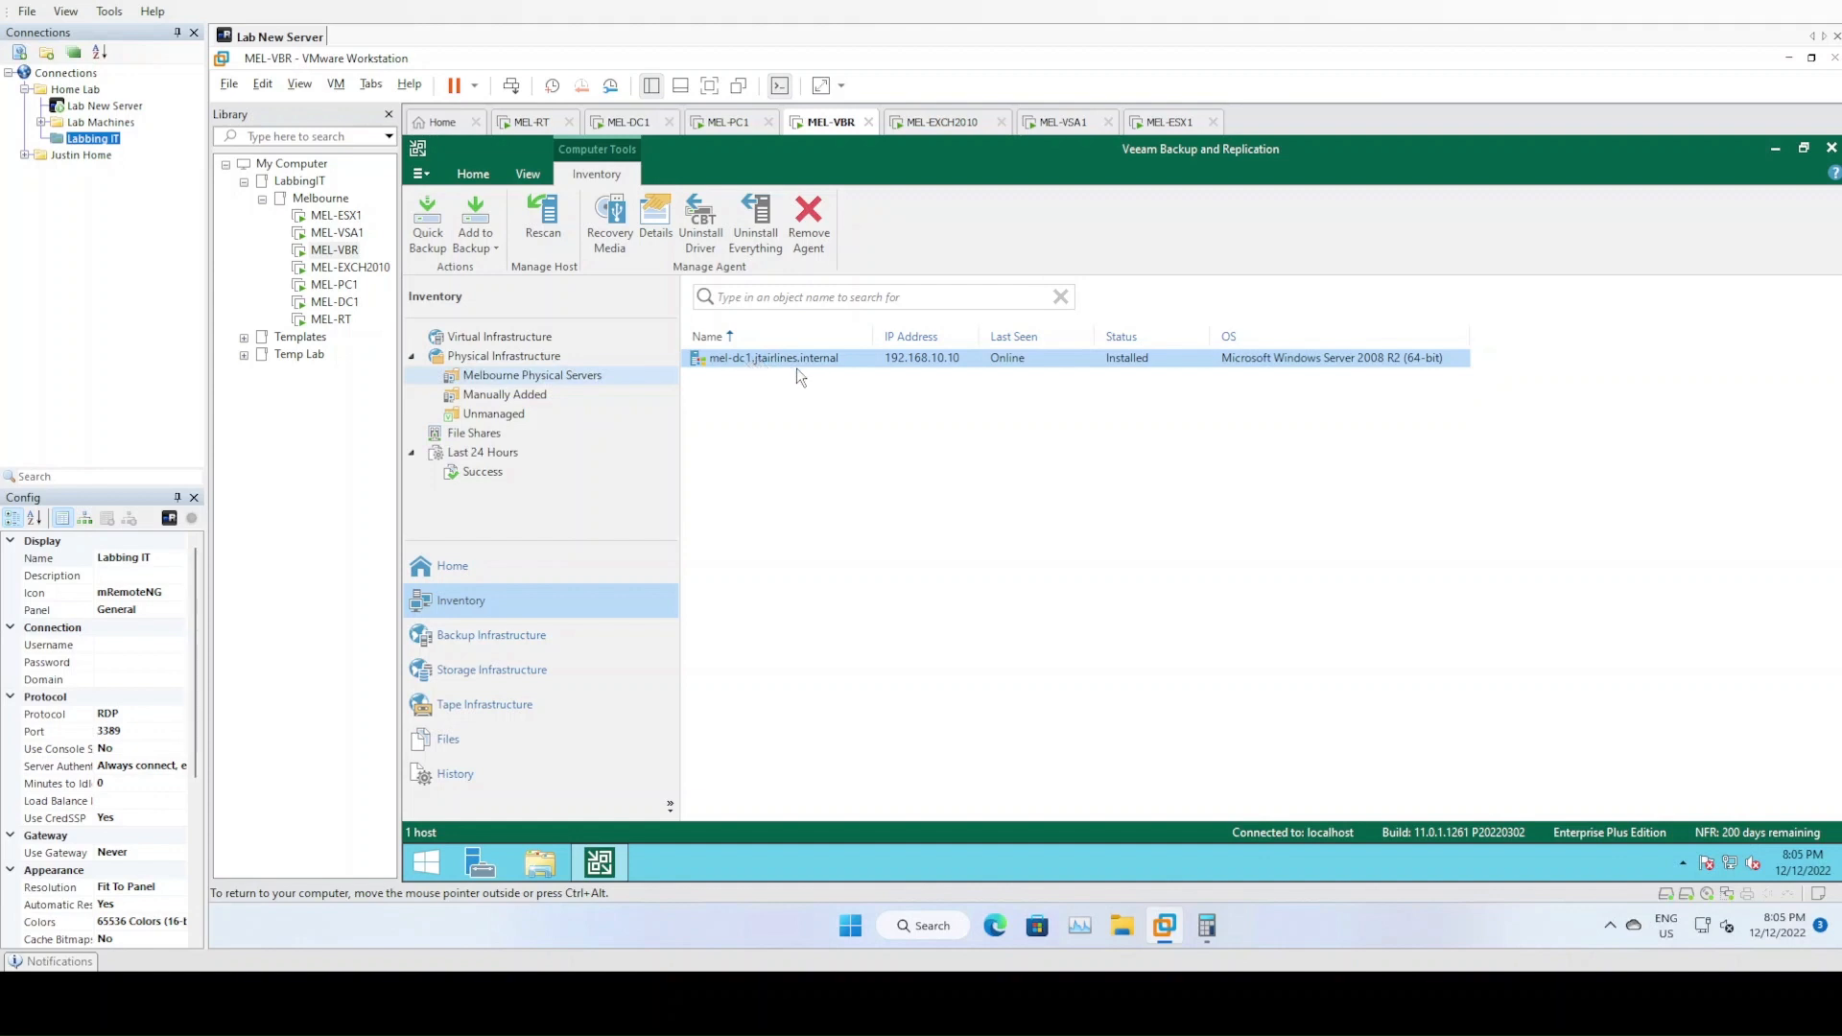
- Start adding a VMware vSphere server to the managed servers in the backup infrastructure
click(492, 636)
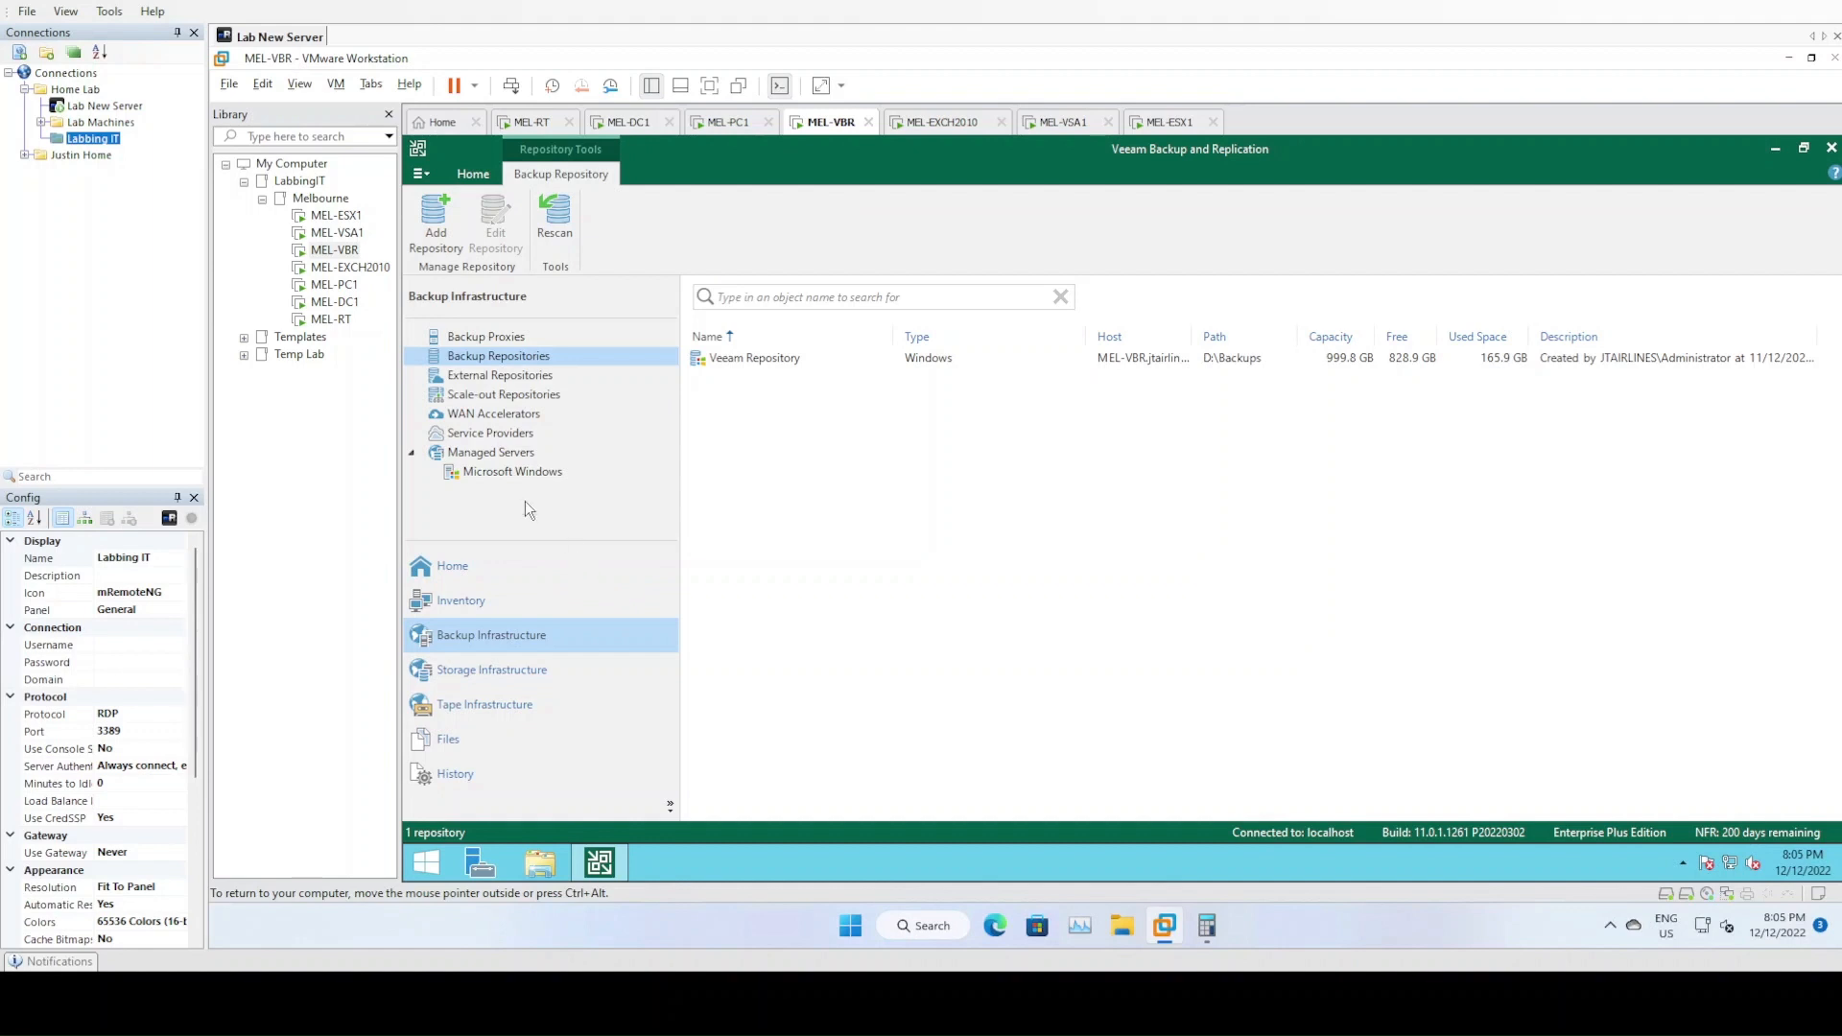
click(503, 456)
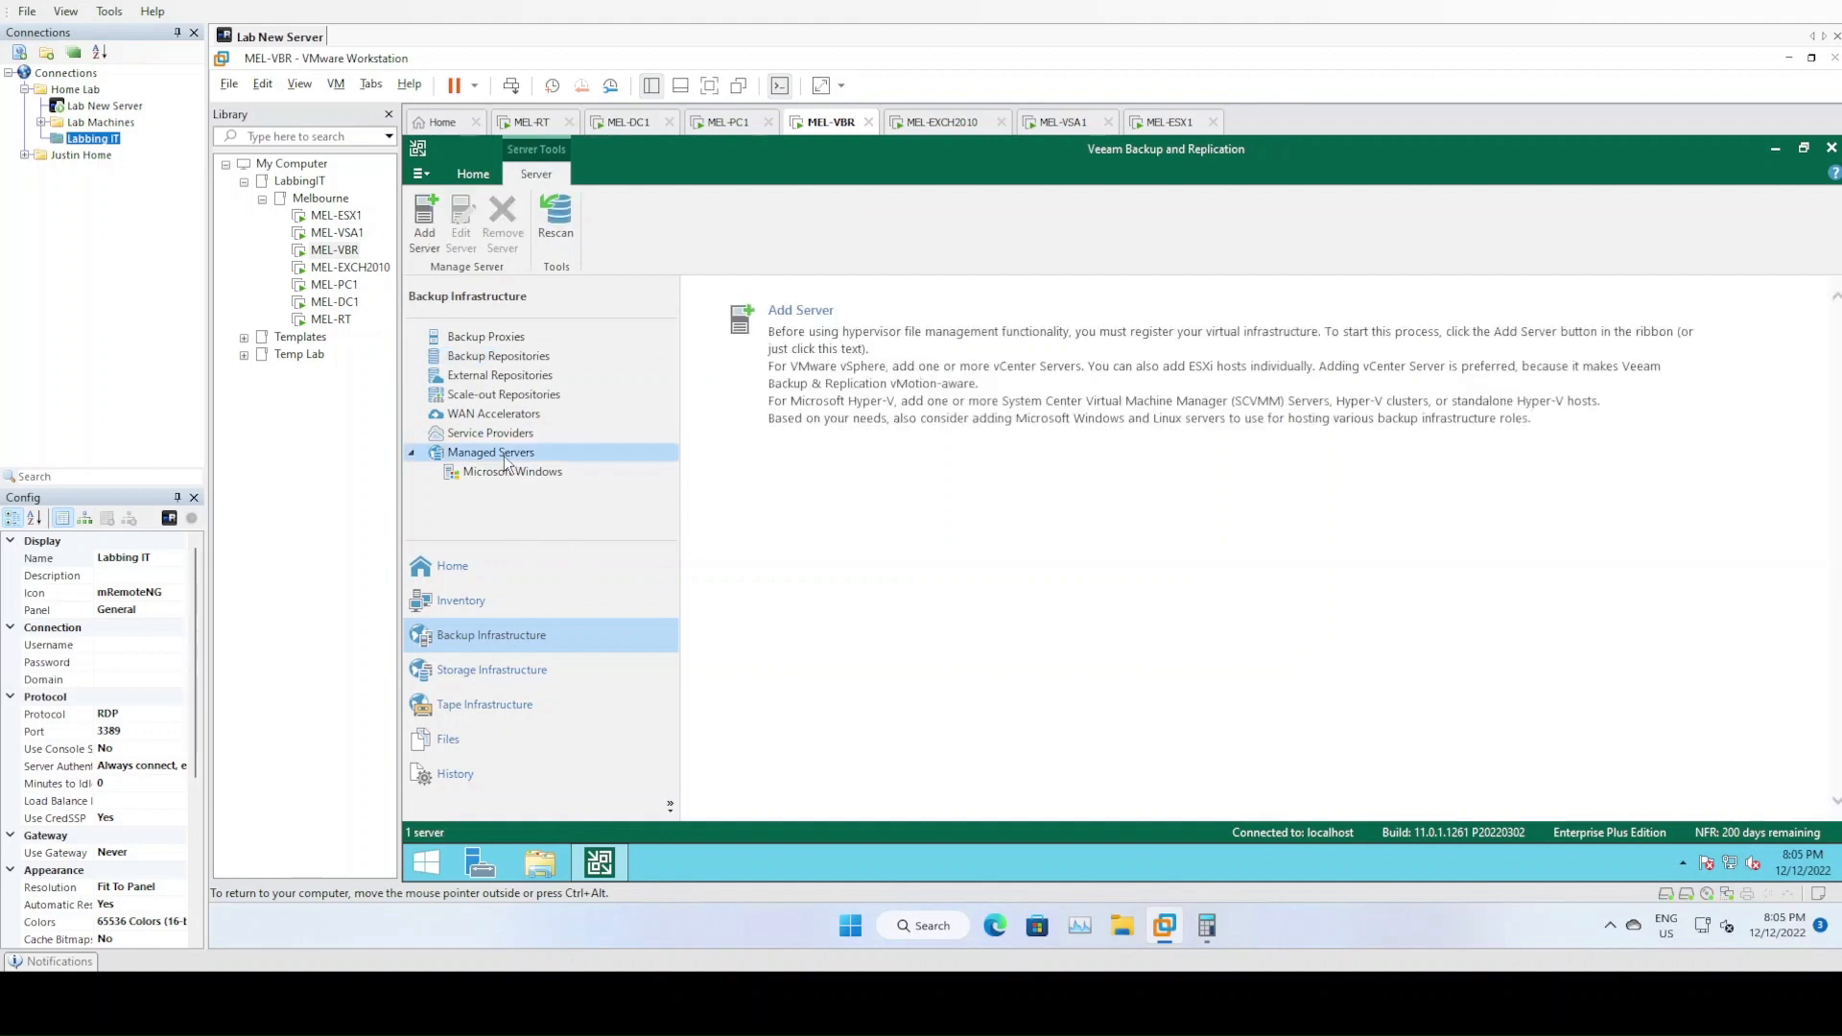
click(796, 314)
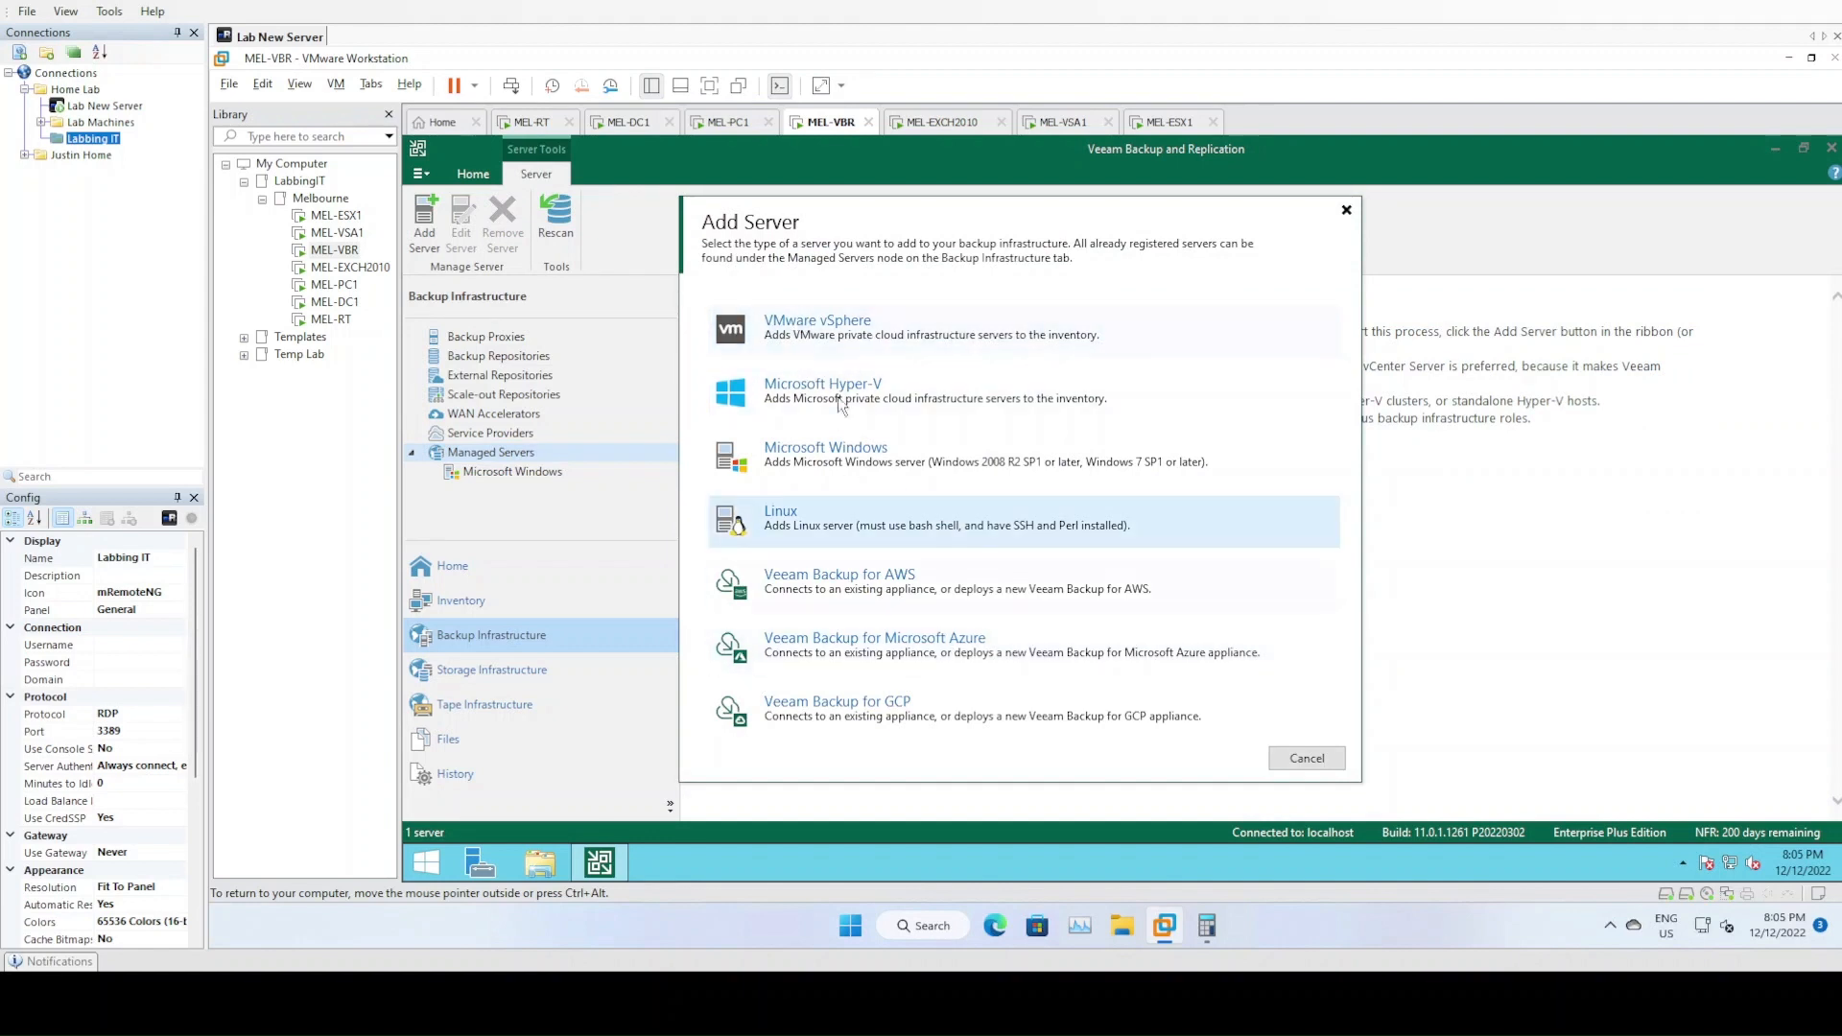
click(822, 332)
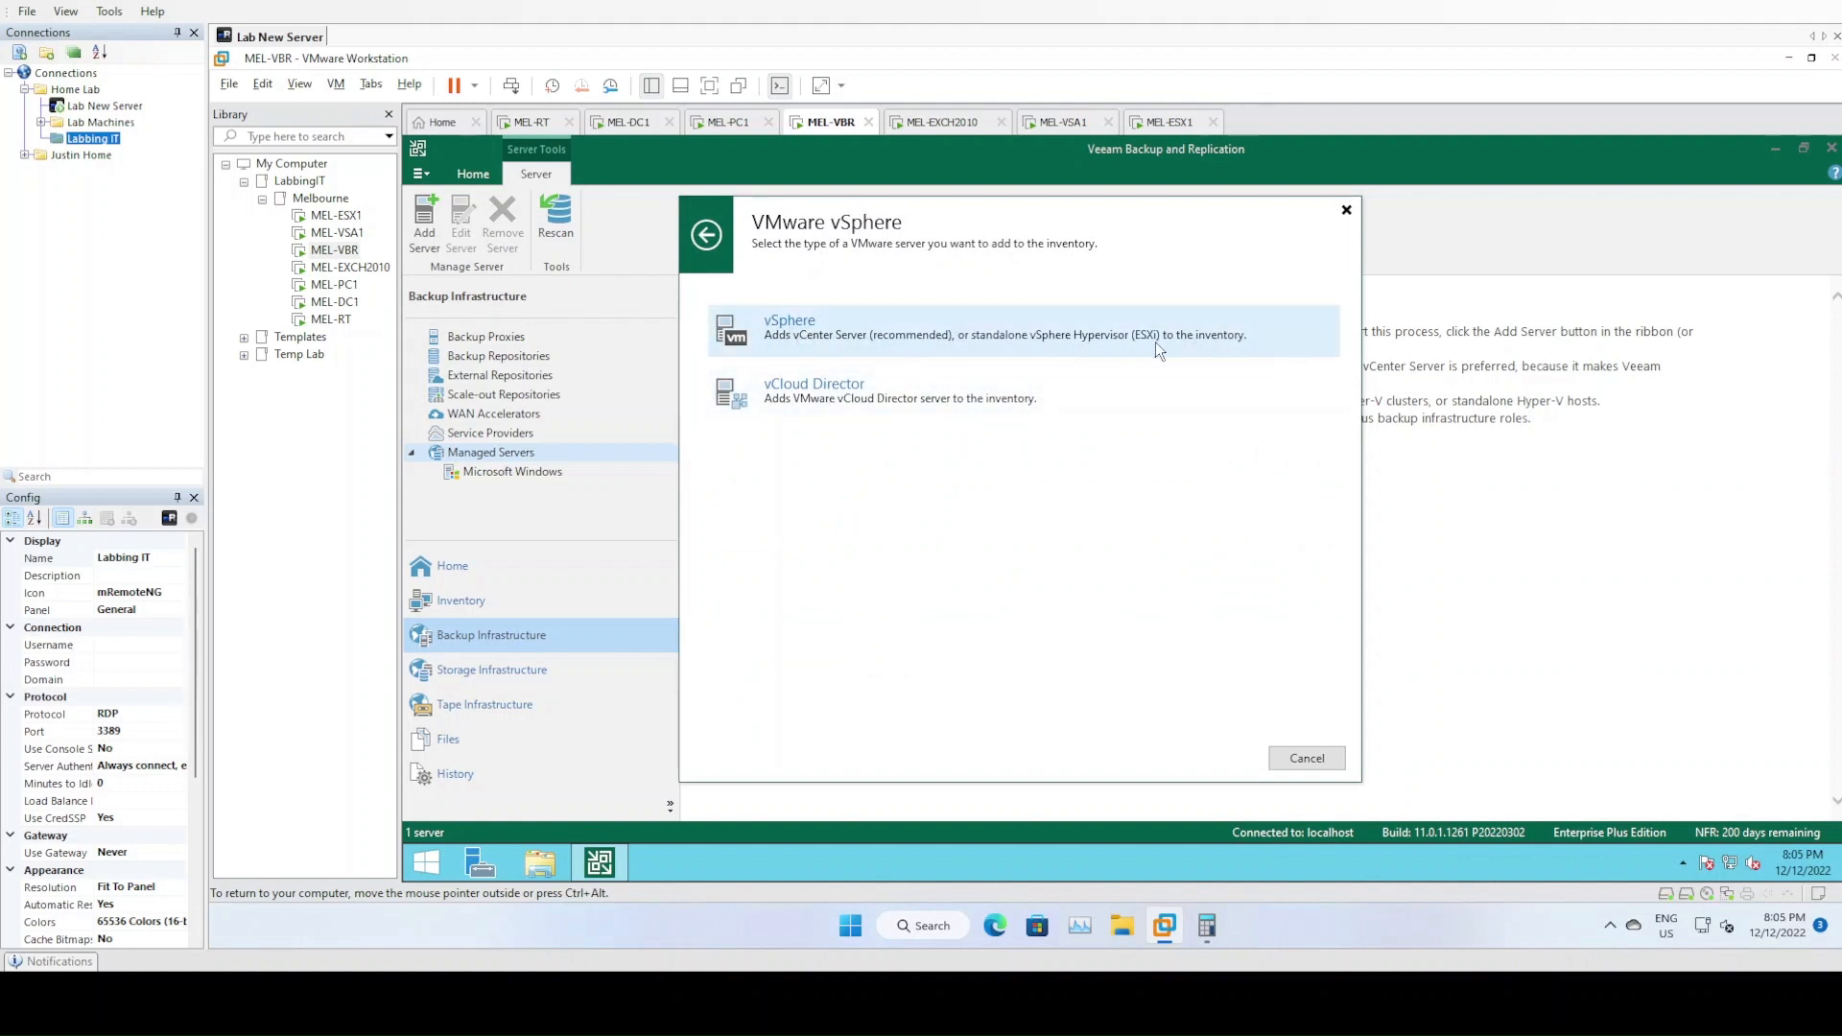
click(827, 337)
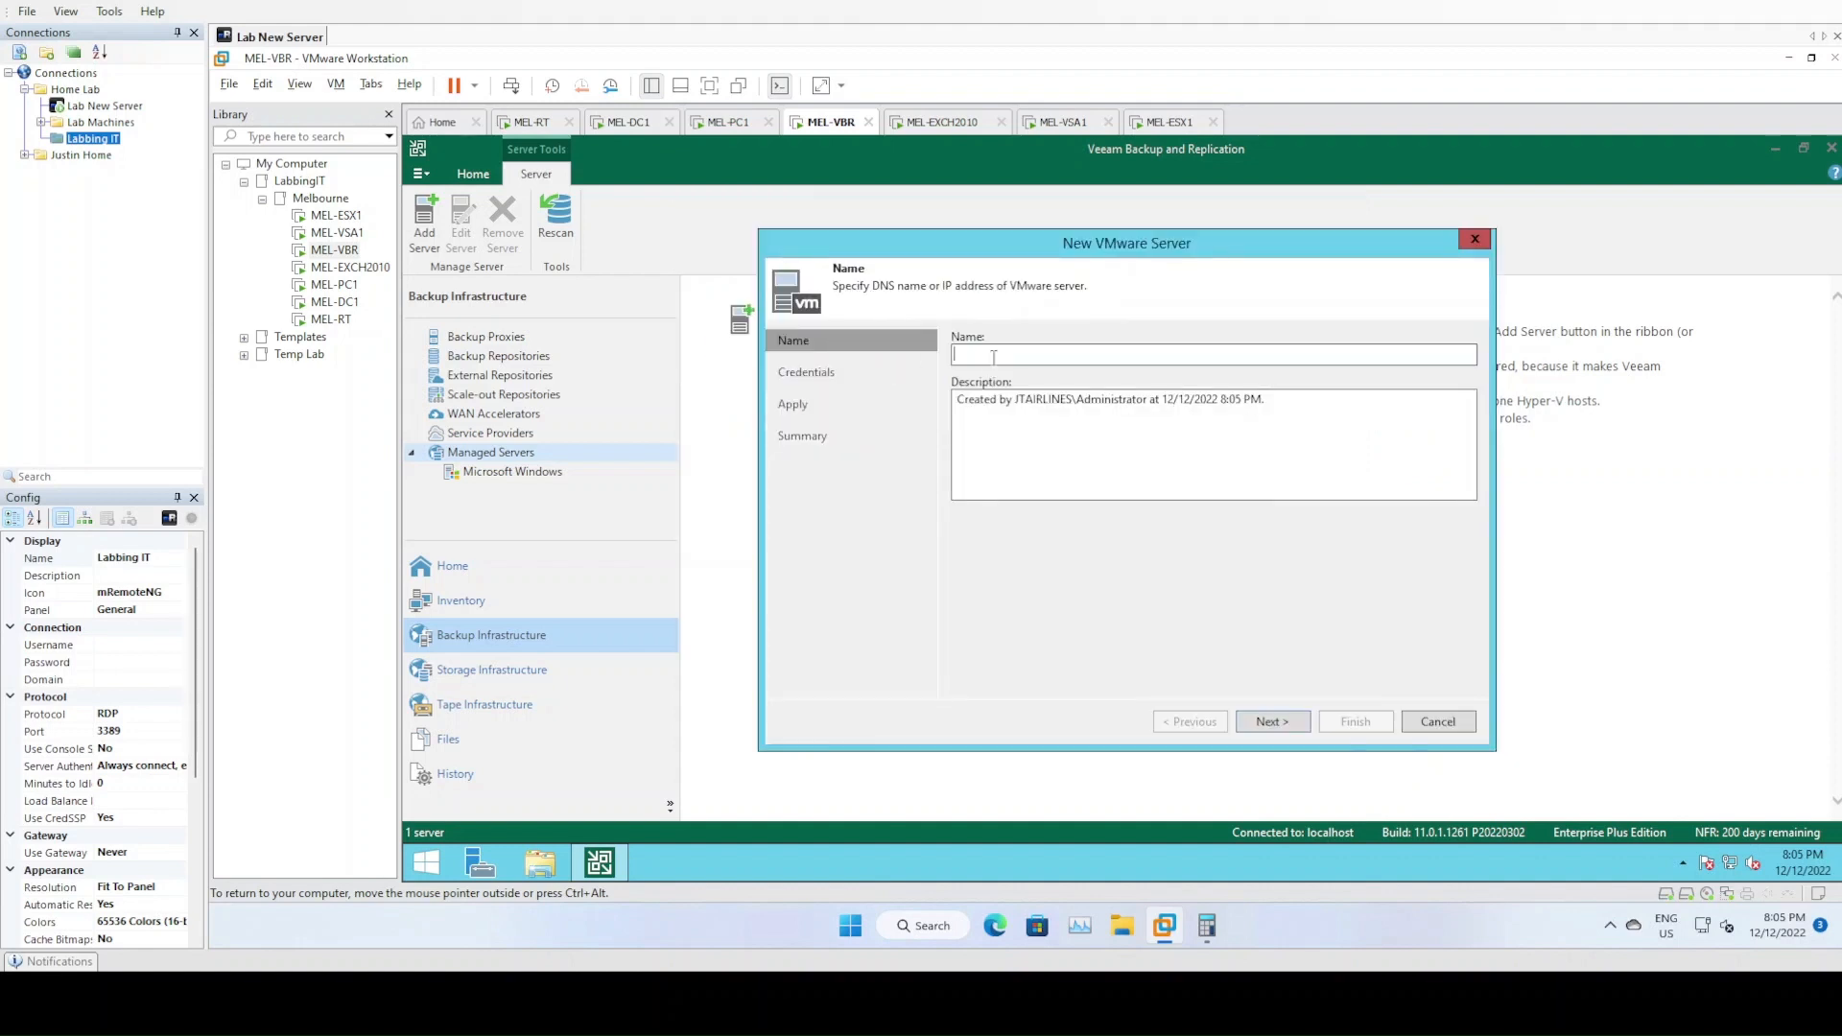
- Specify mel-vcsa.jtairlines.internal as the VMware server's DNS name and check the saved accounts available for its credentials
text(mel-vcsa.jtairlines.internal)
click(1287, 720)
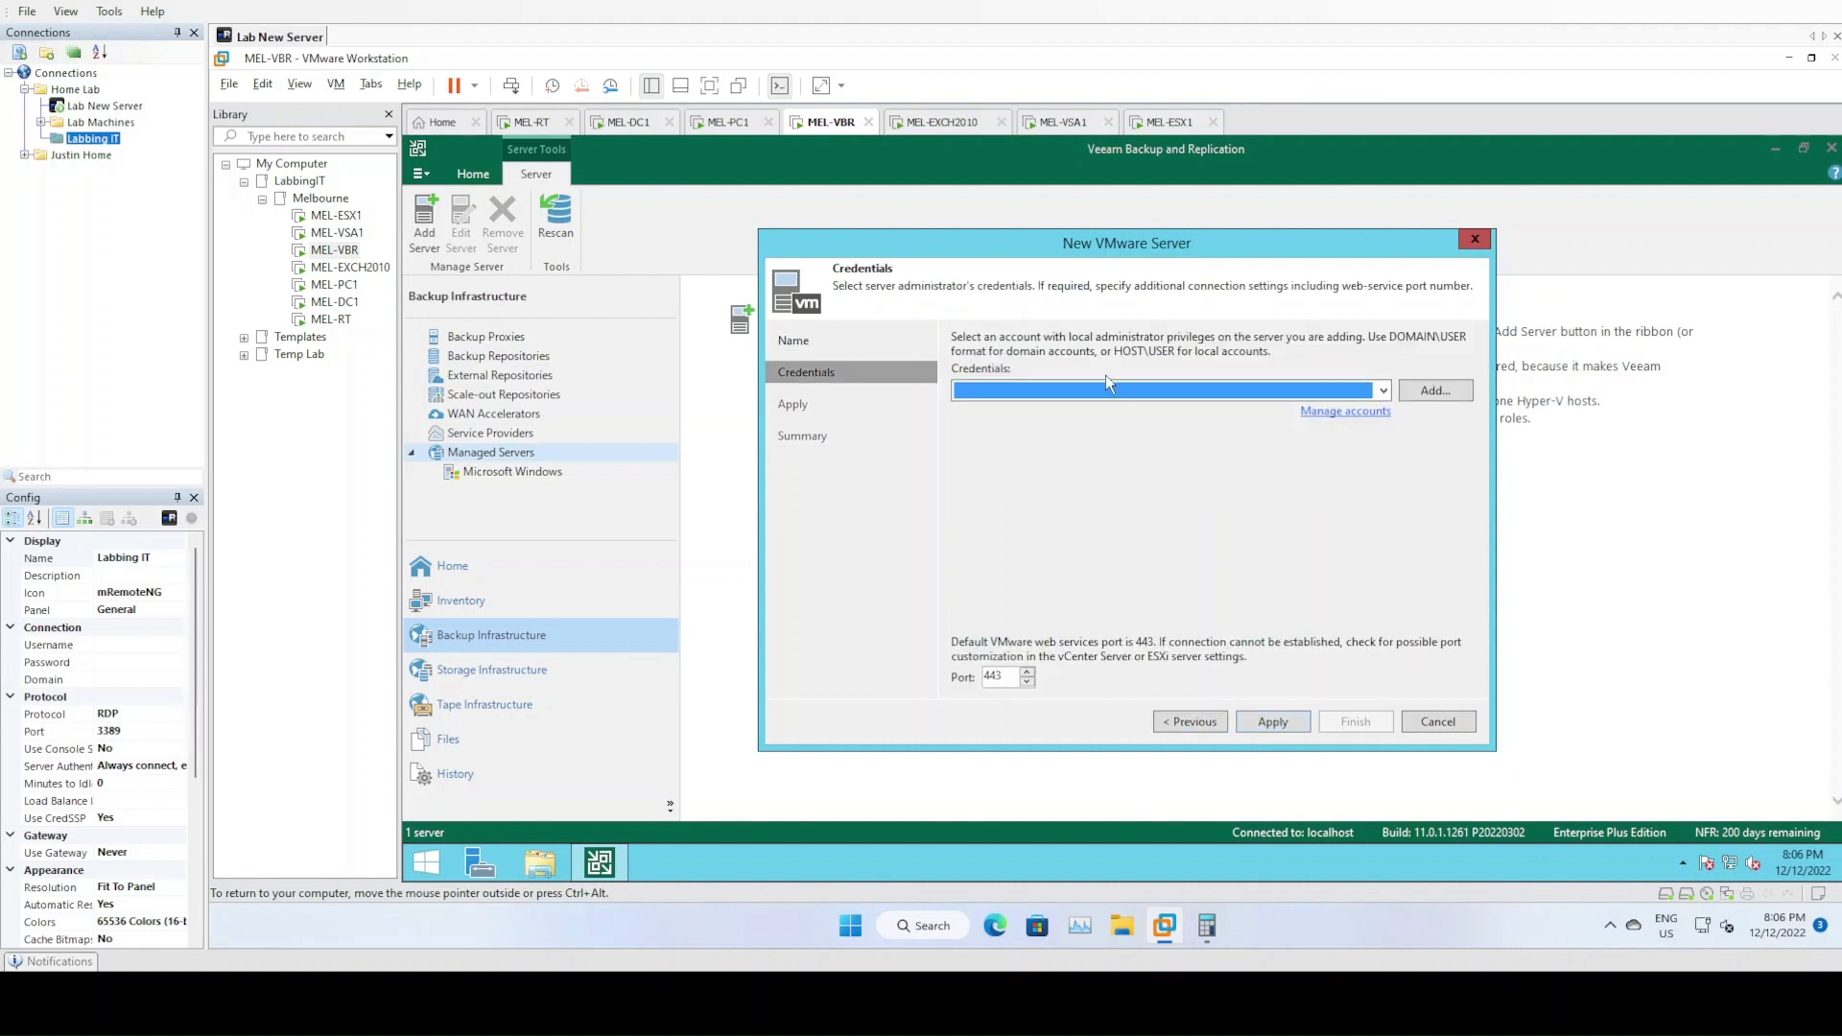
click(1121, 393)
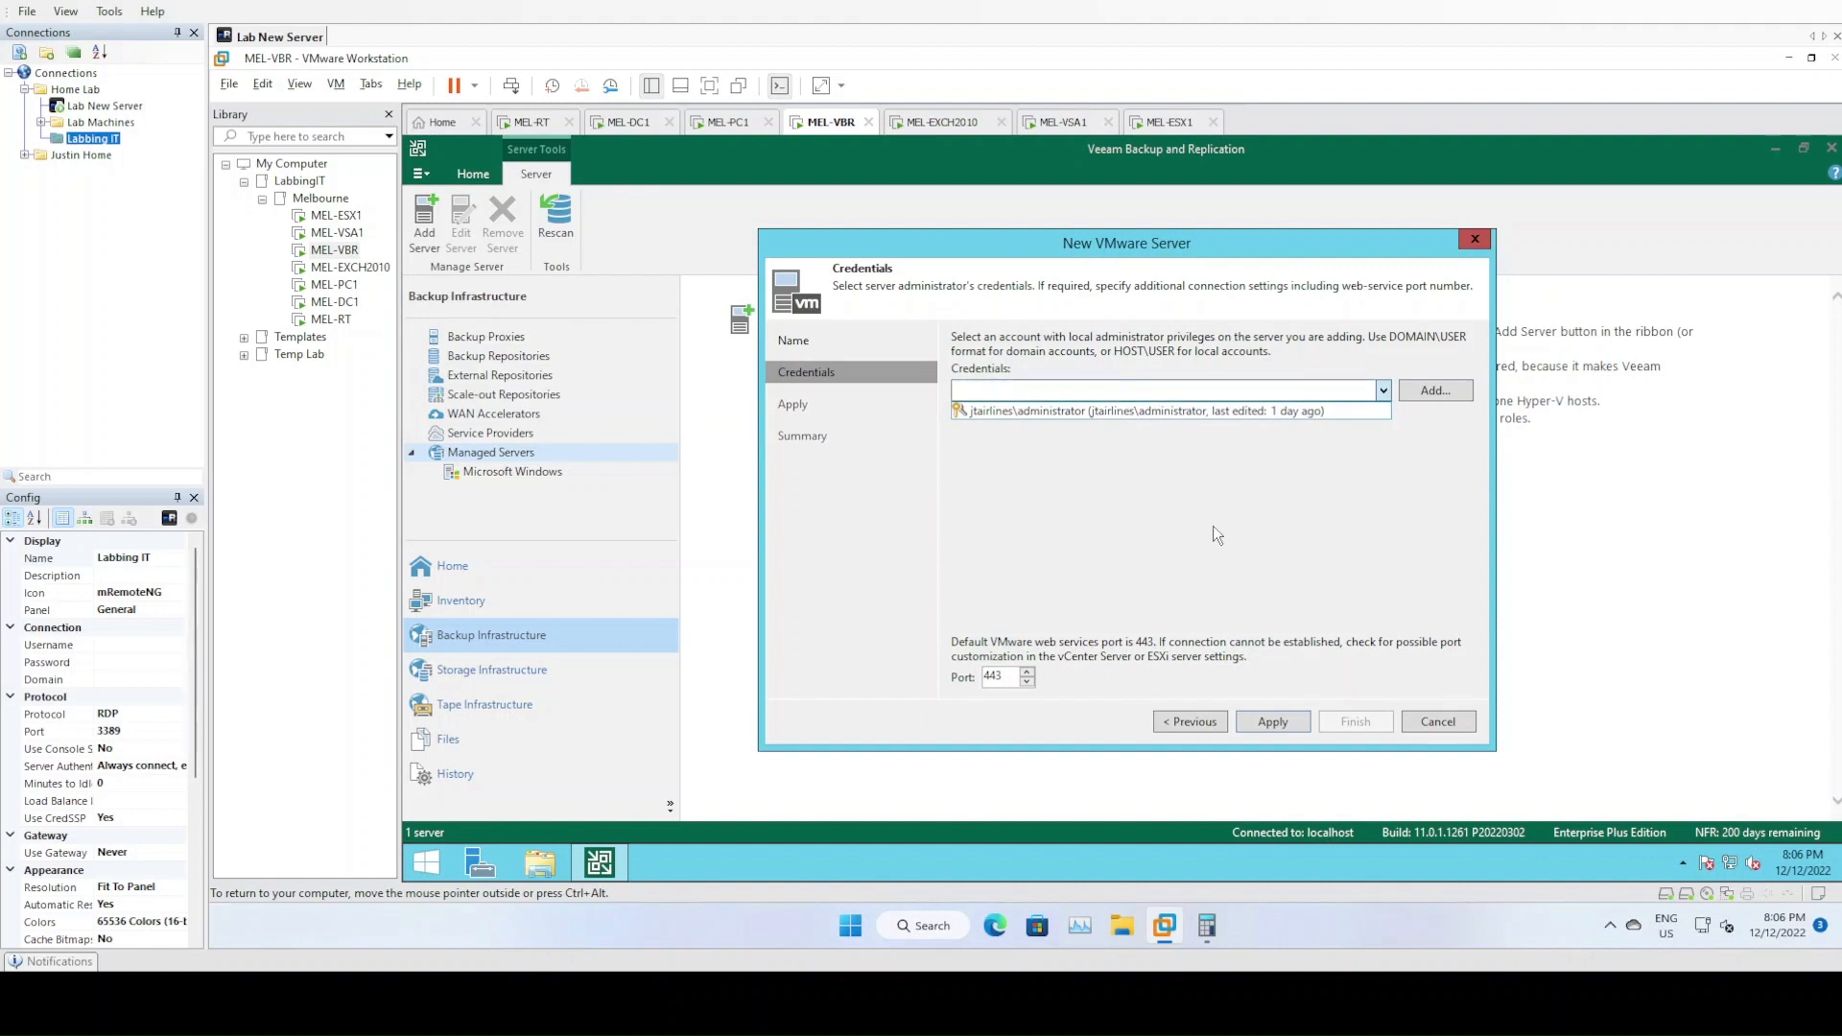
click(1343, 411)
- Add new credentials for the vCenter server, entering the vSphere administrator's username and account password
click(1438, 393)
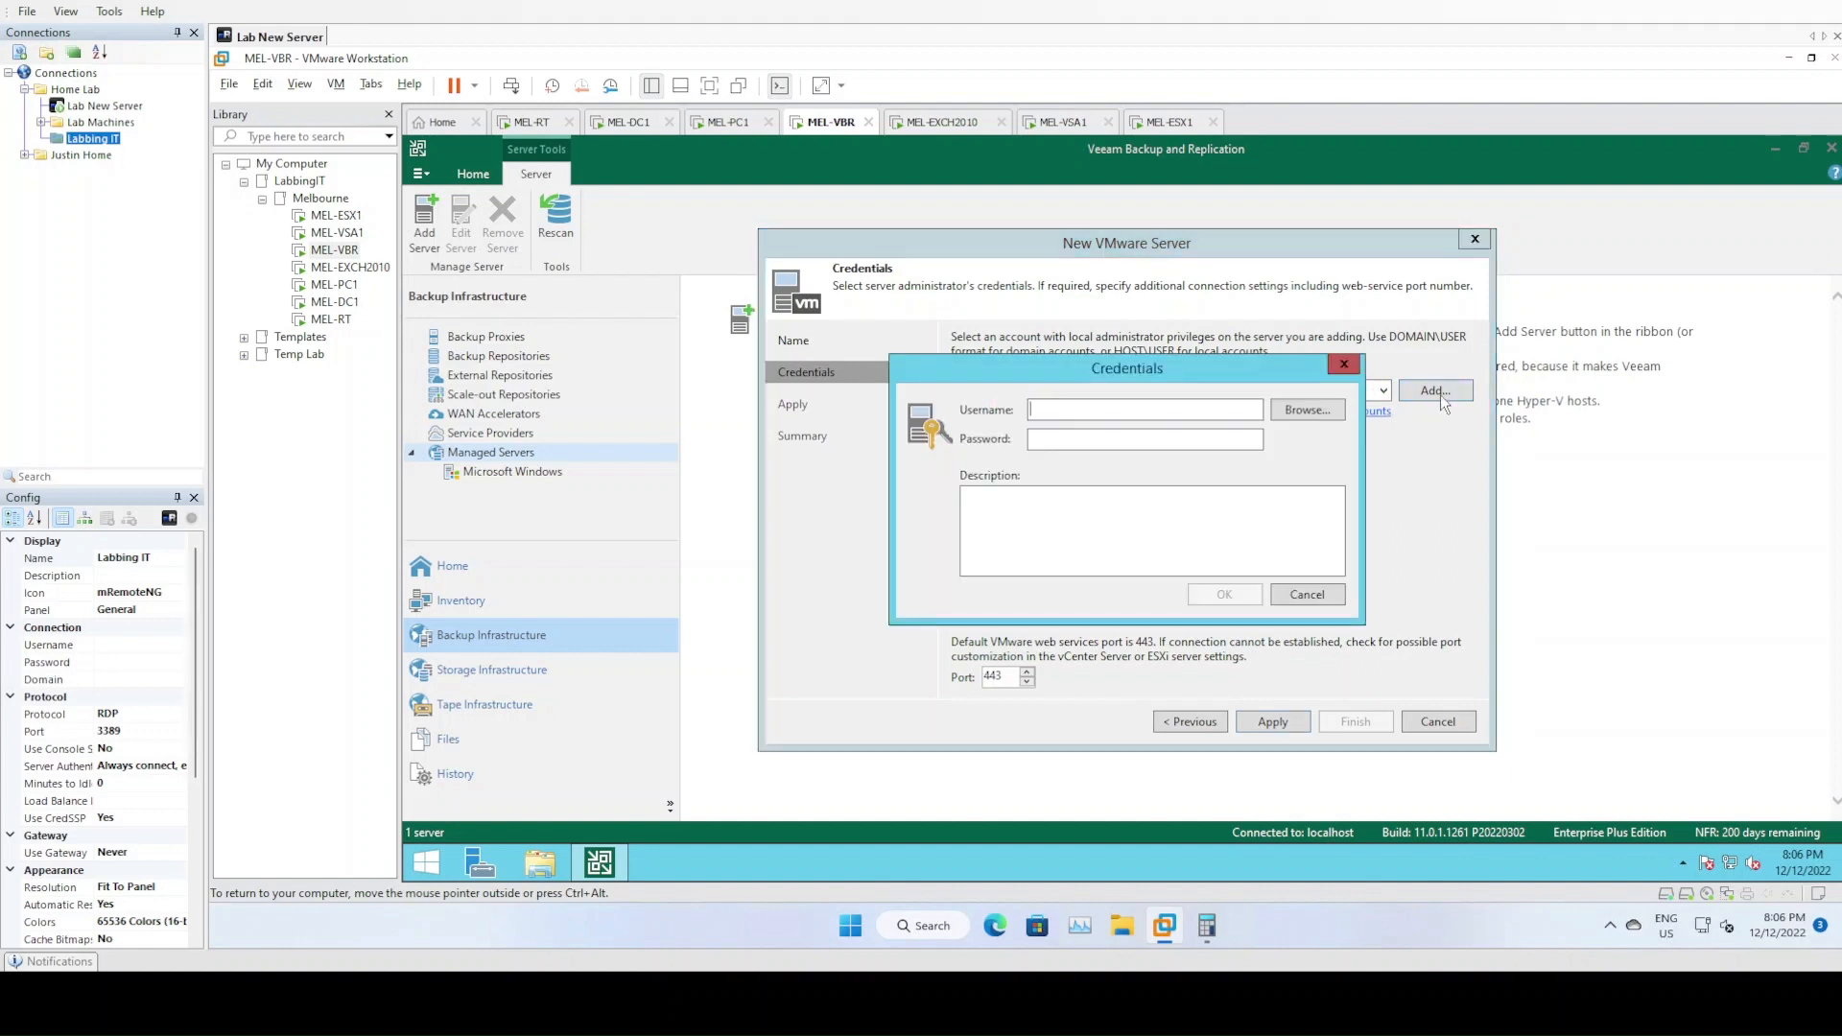
text(administrator@vsphere.local)
key(Tab)
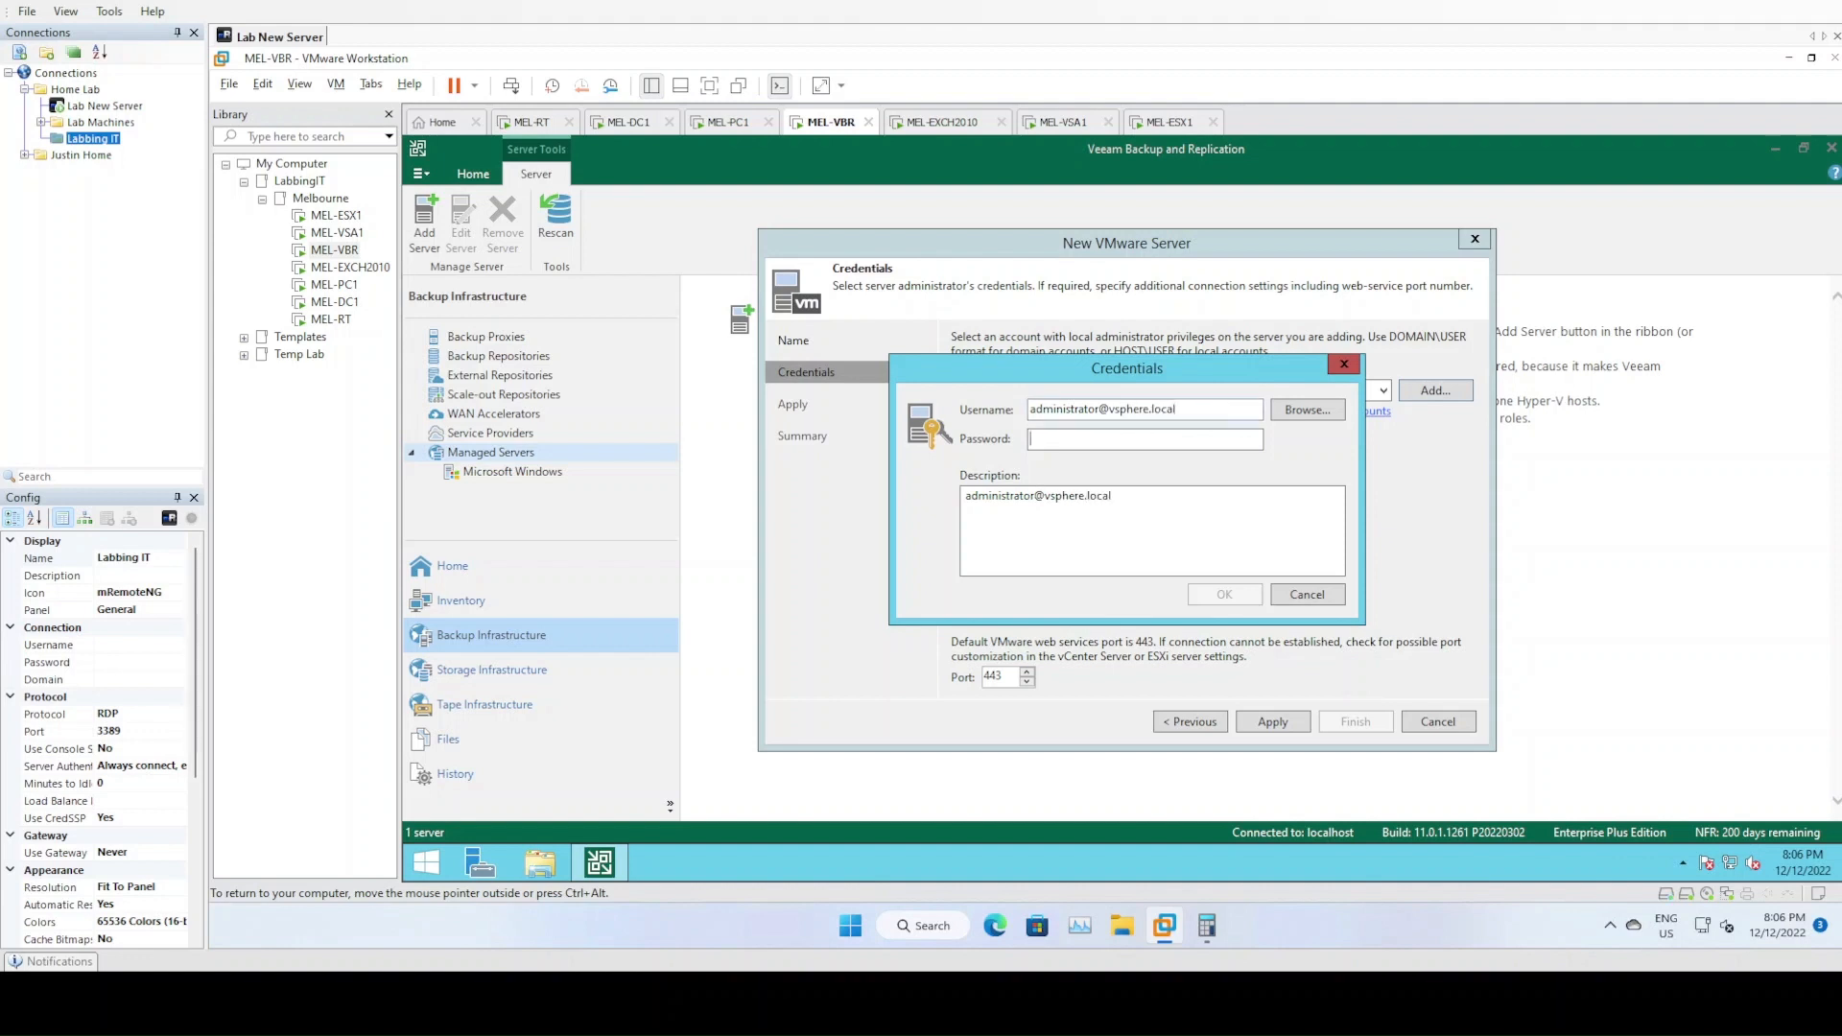
text(•••••••••••••)
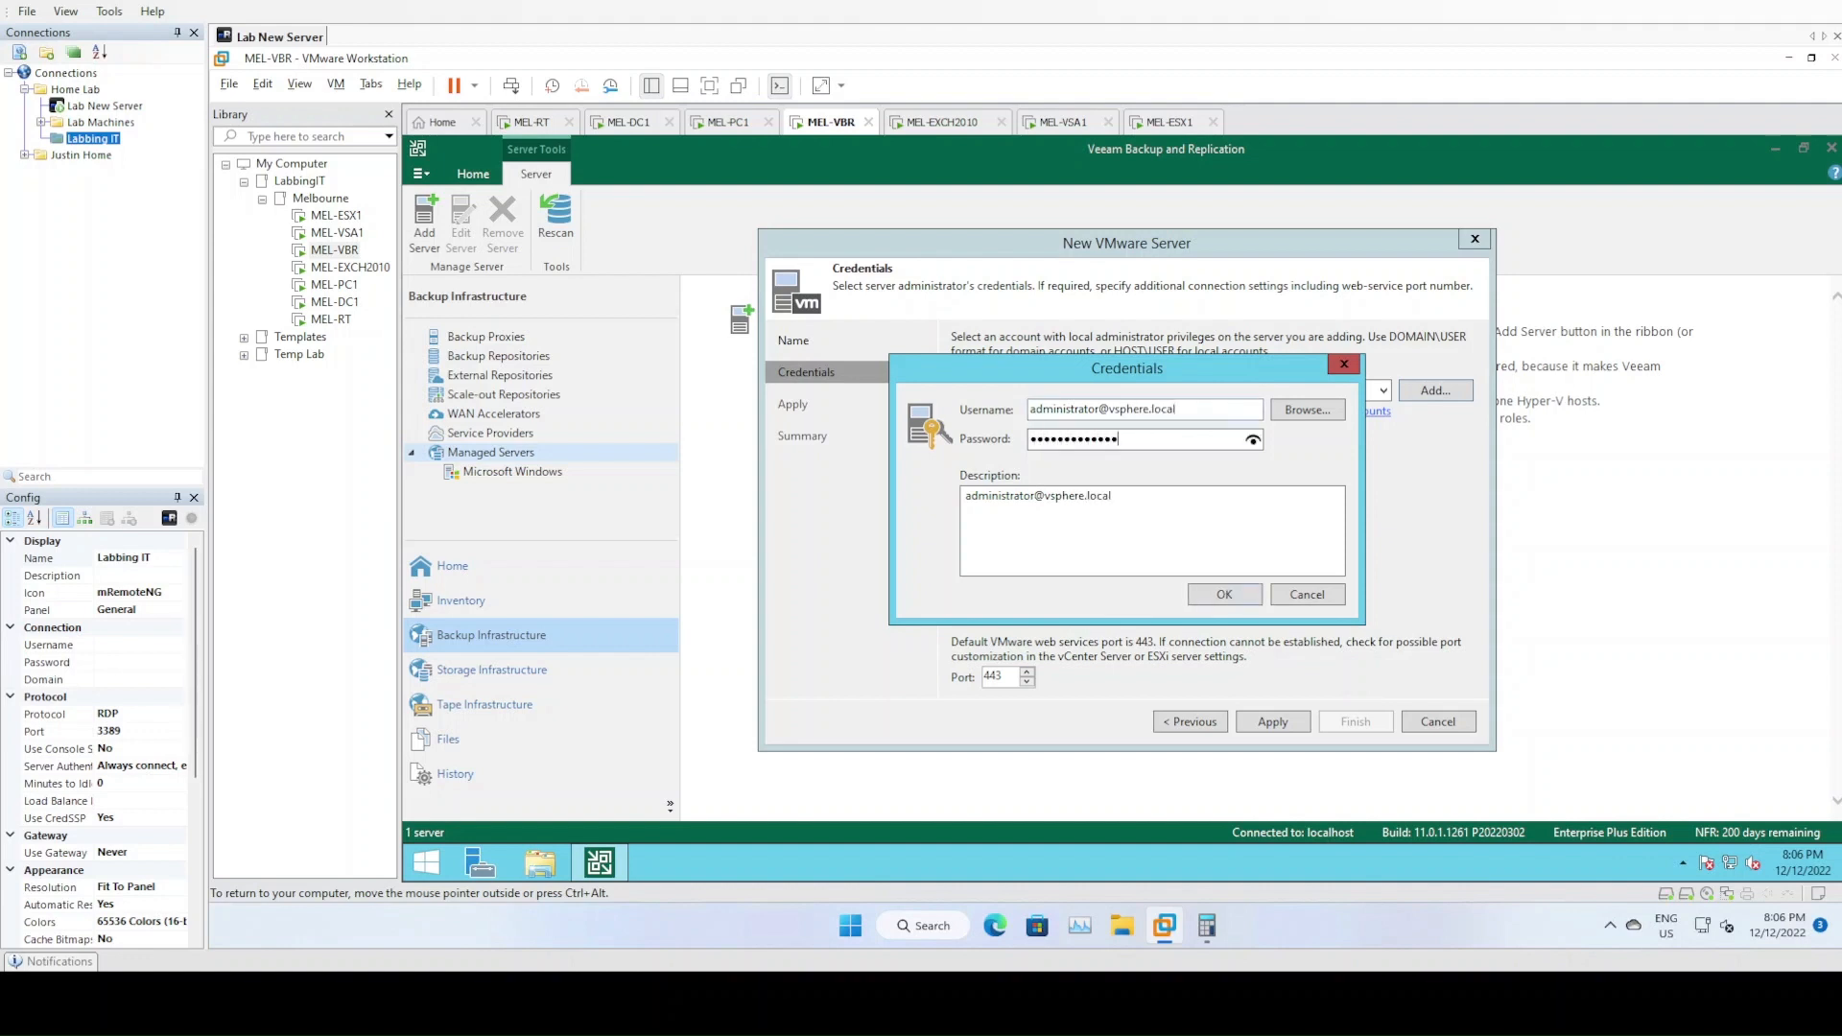
drag(1177, 409, 1112, 409)
click(1170, 411)
click(1221, 594)
- Apply the credentials, accept the server's untrusted certificate, and finish adding the VMware server
click(1271, 723)
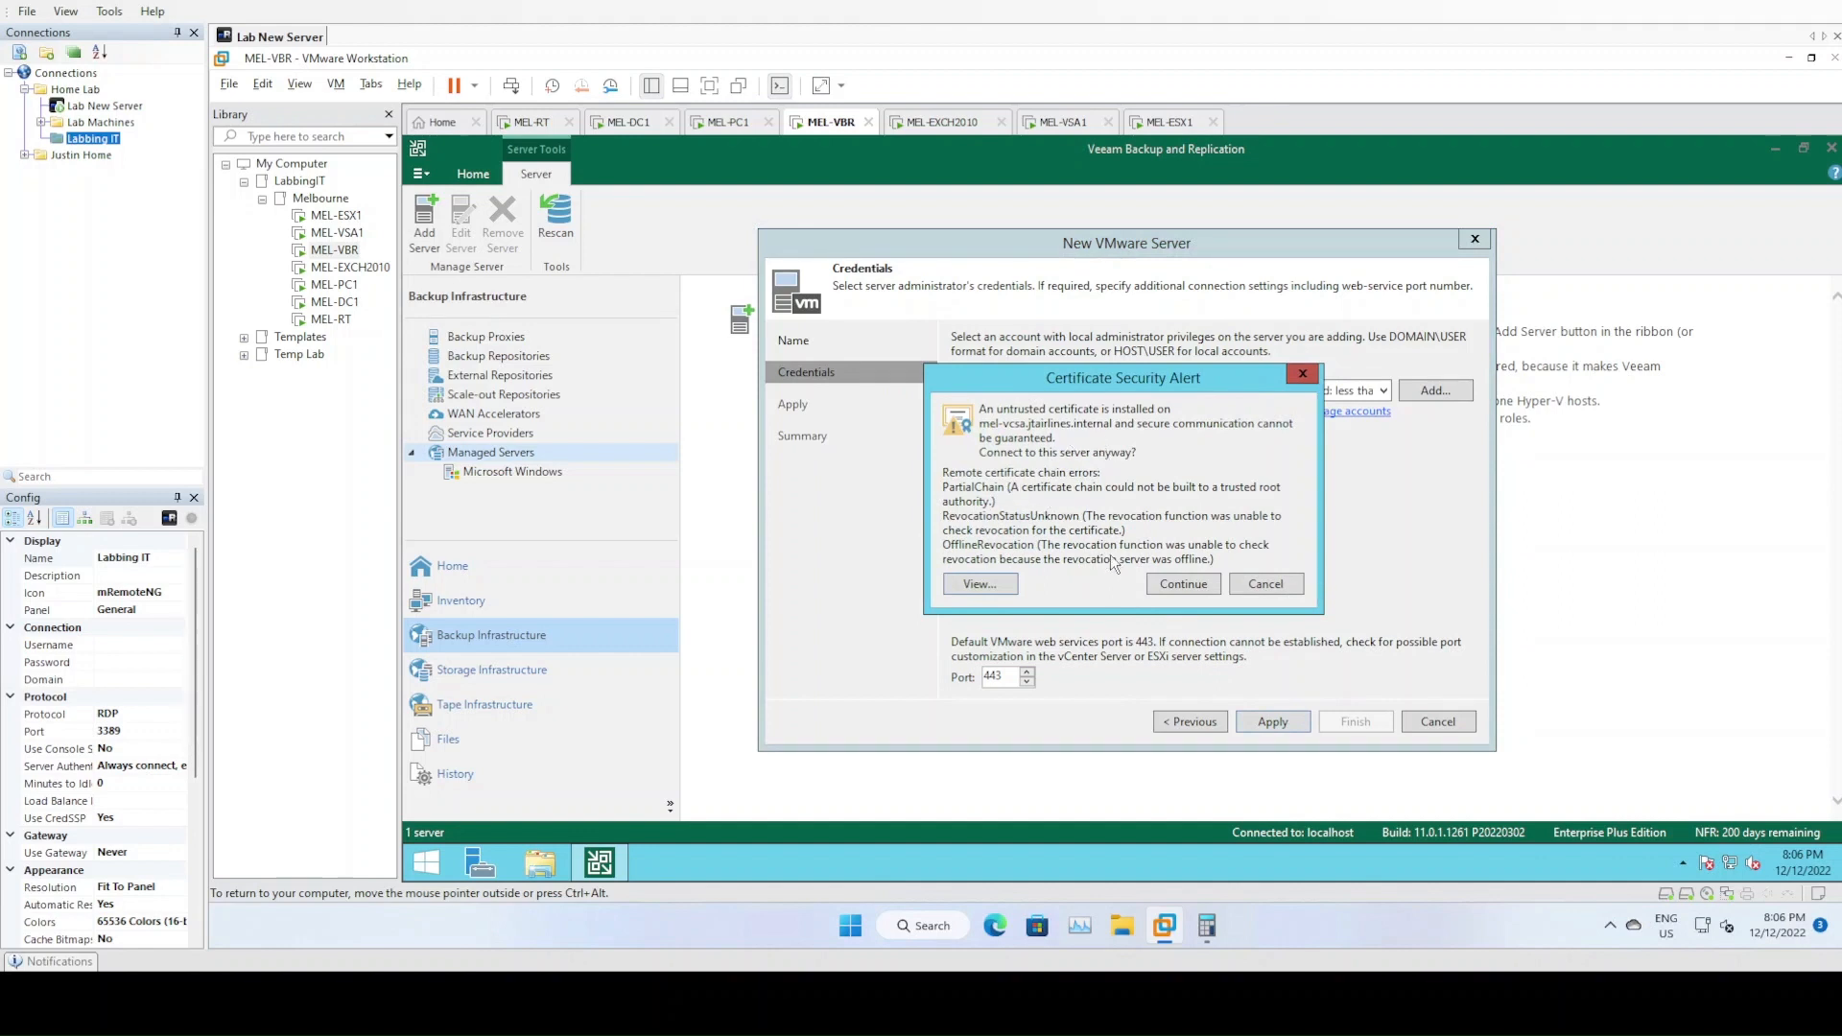
click(1180, 584)
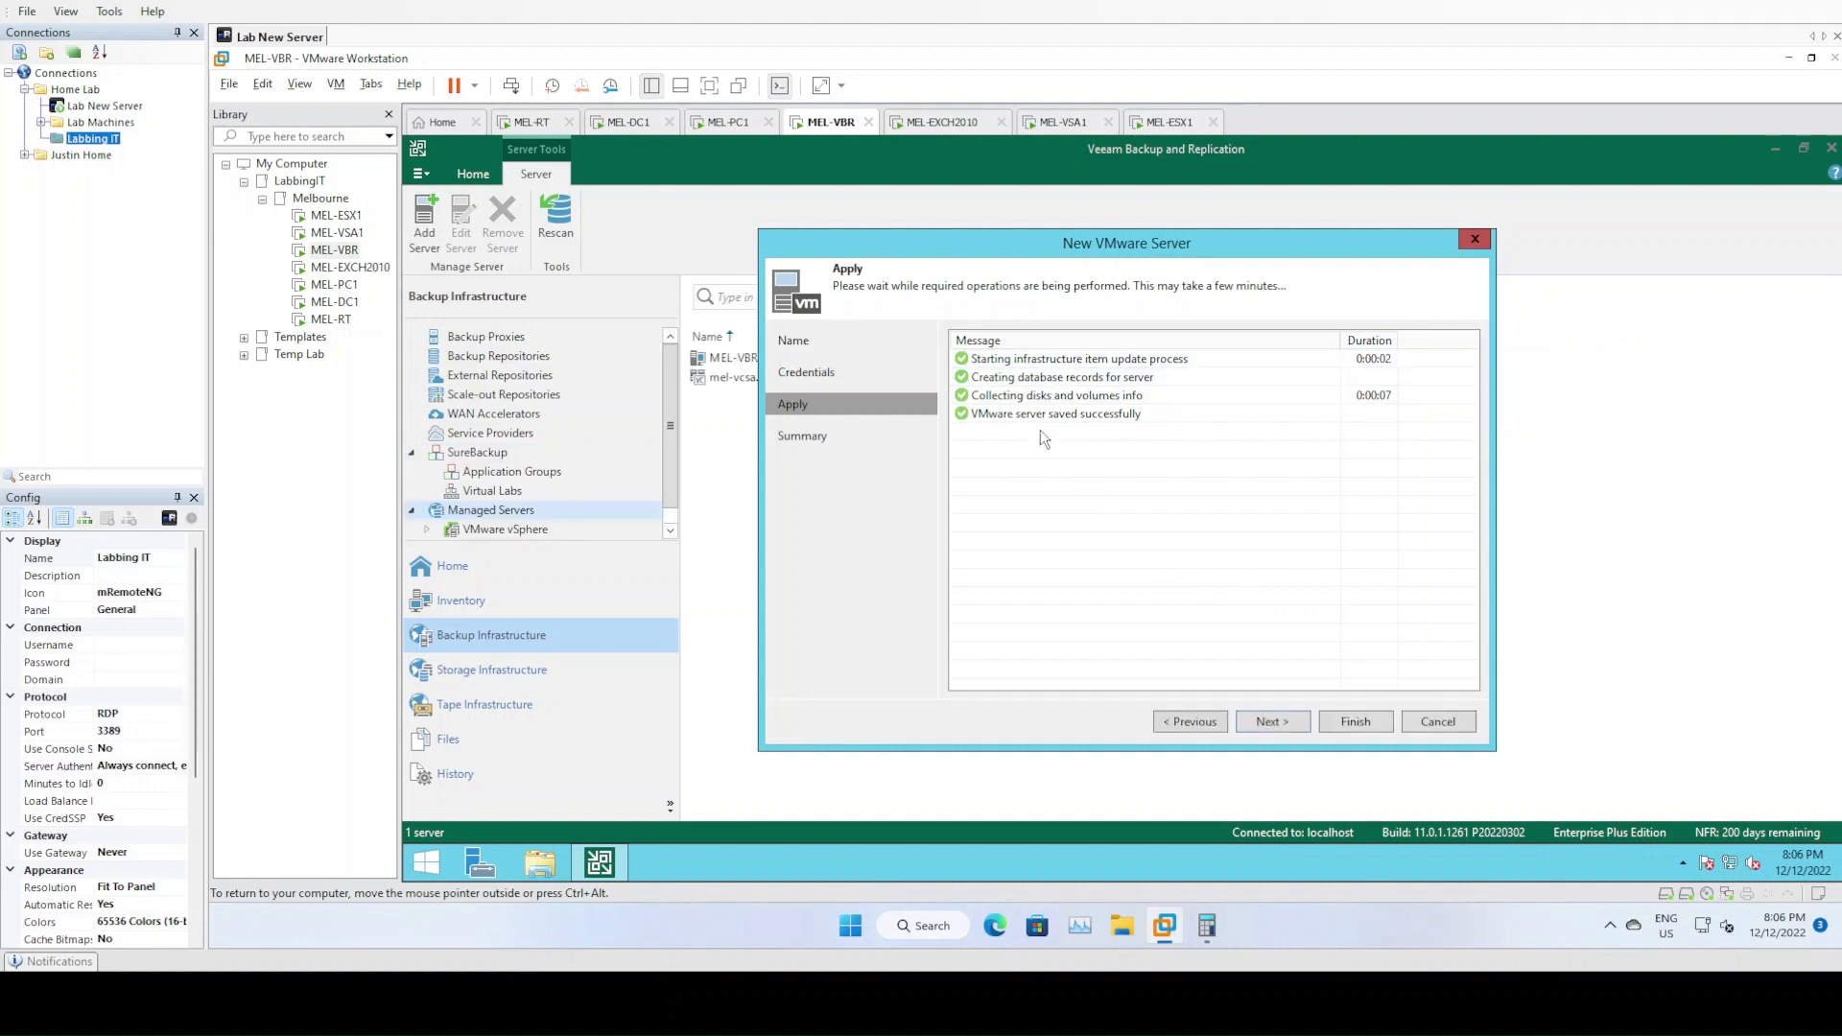
click(1272, 722)
click(1356, 722)
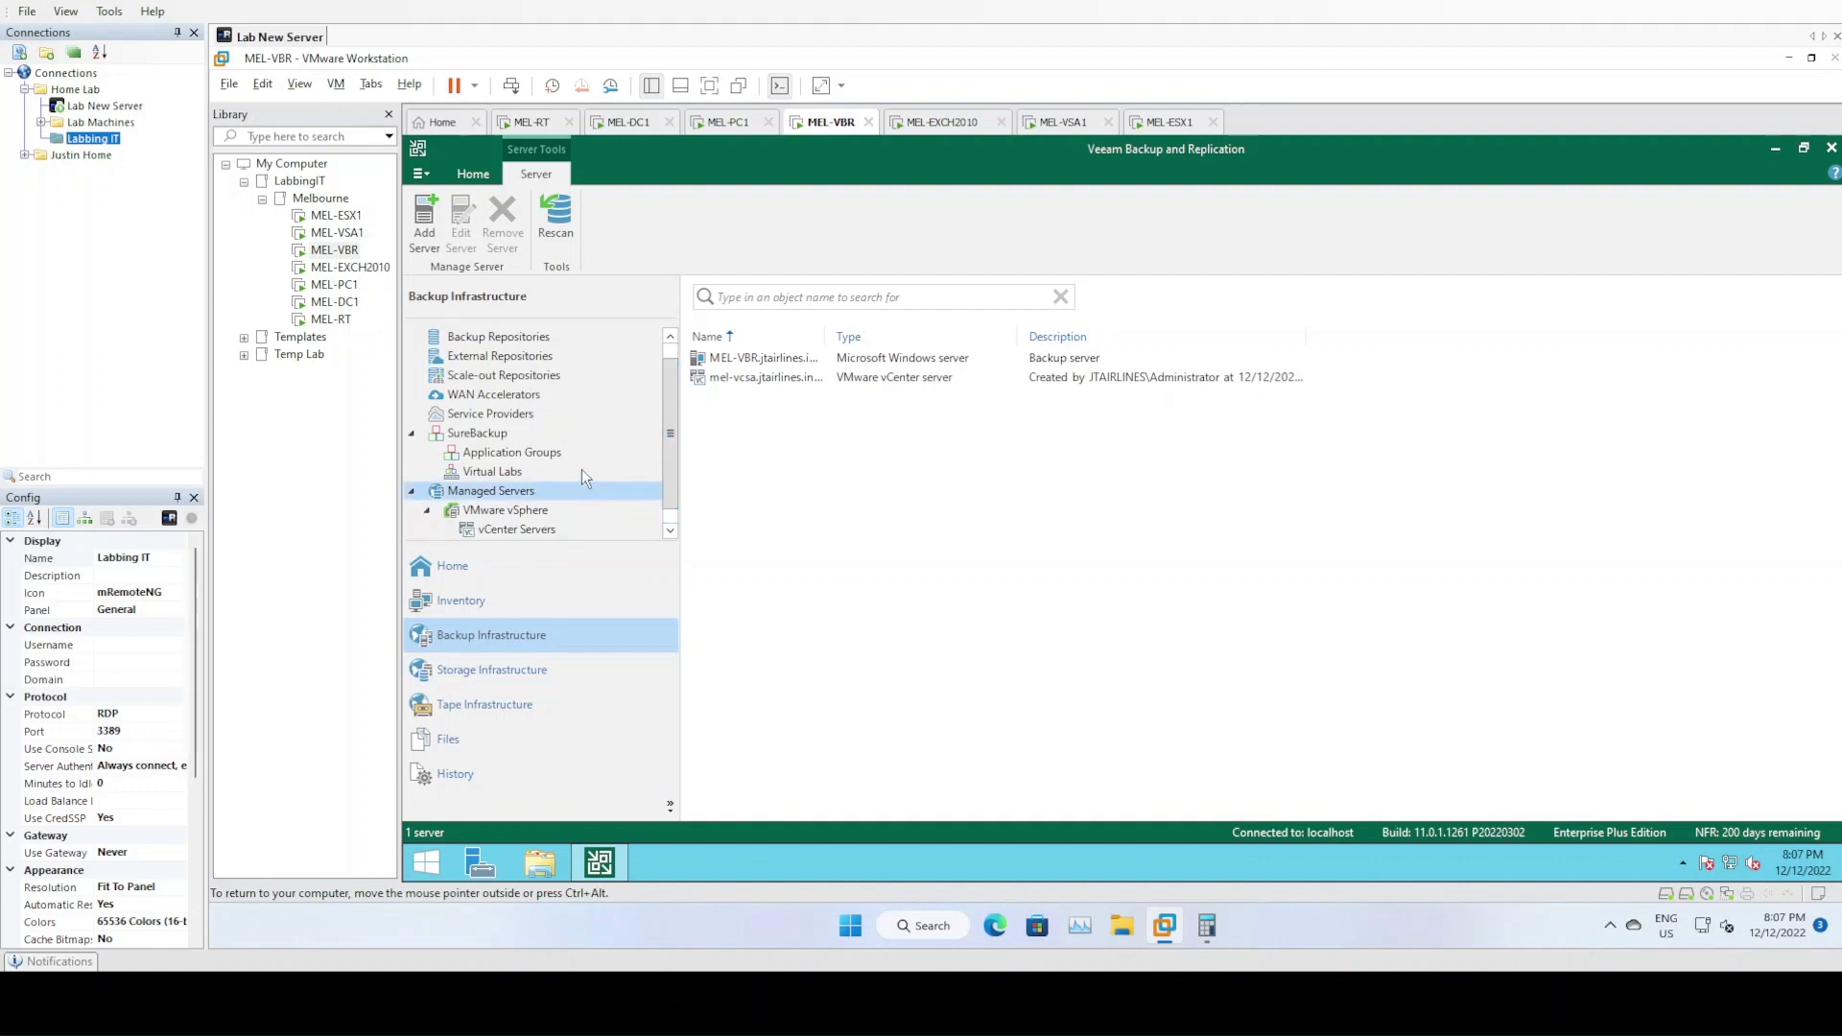
- Expand mel-vcsa.jtairlines.internal under the managed vCenter servers and examine the hosts in Production Cluster
click(457, 529)
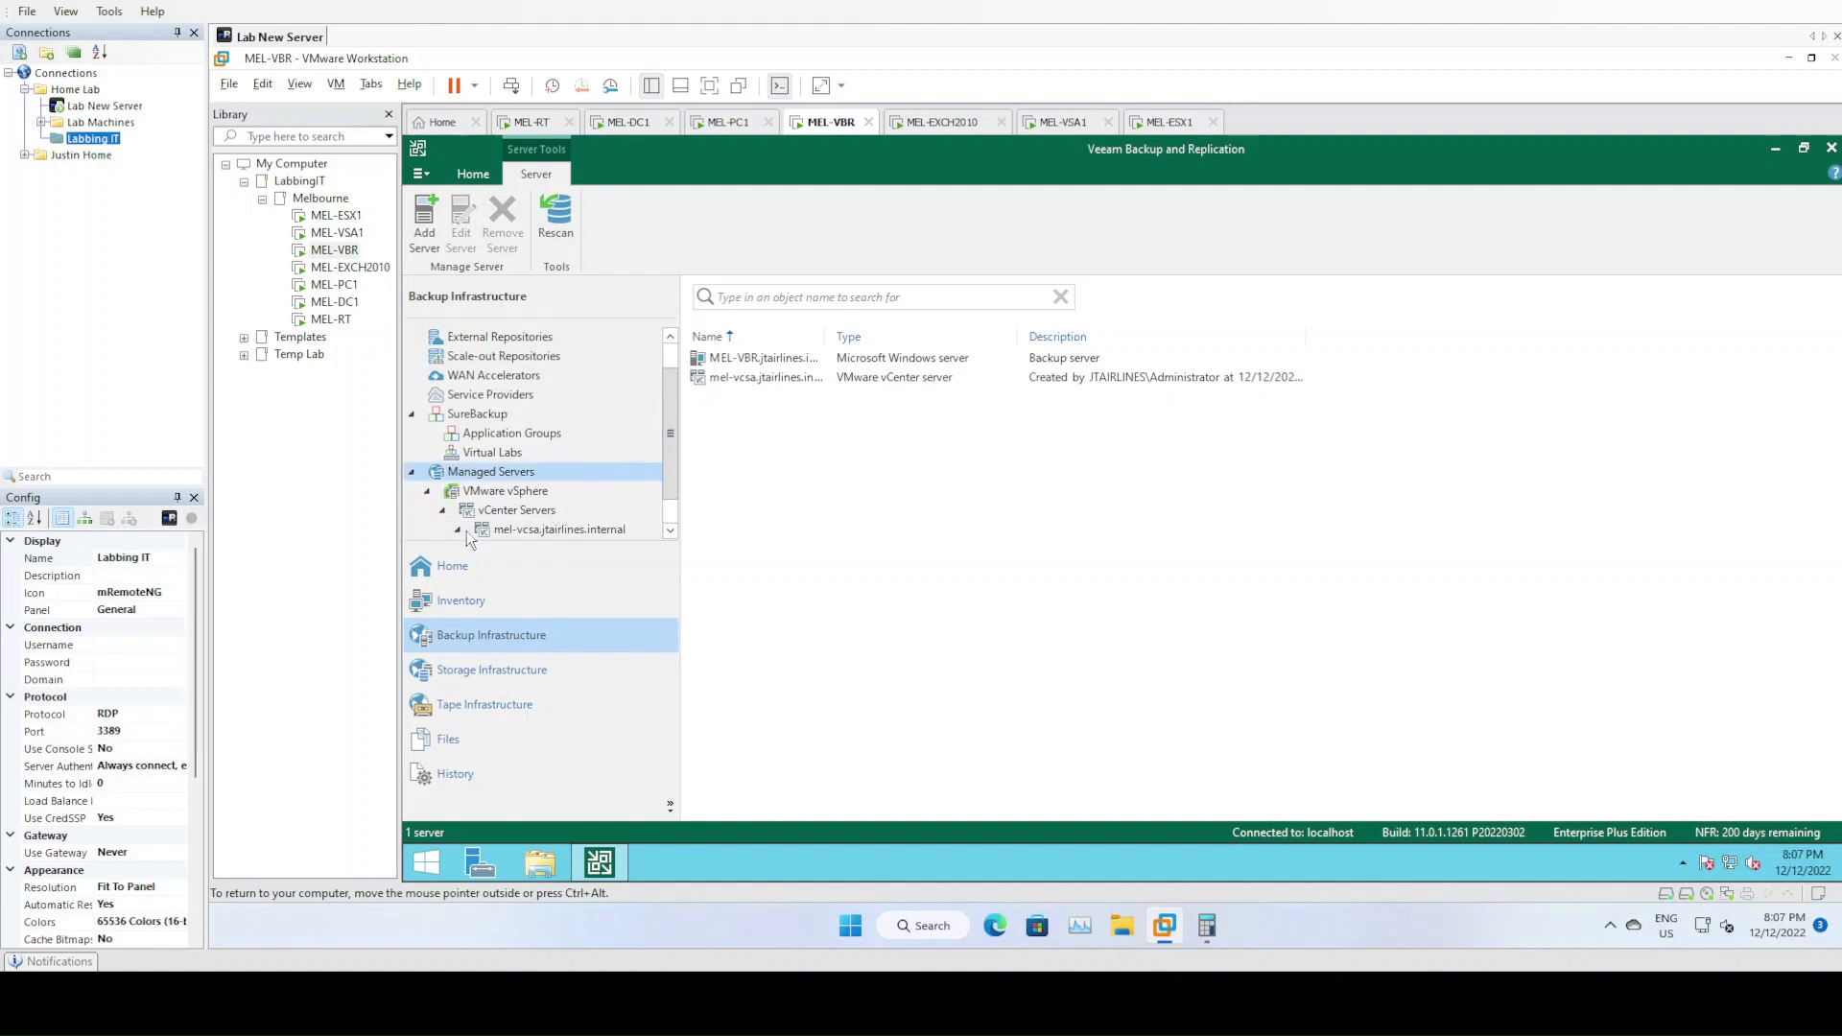
click(562, 511)
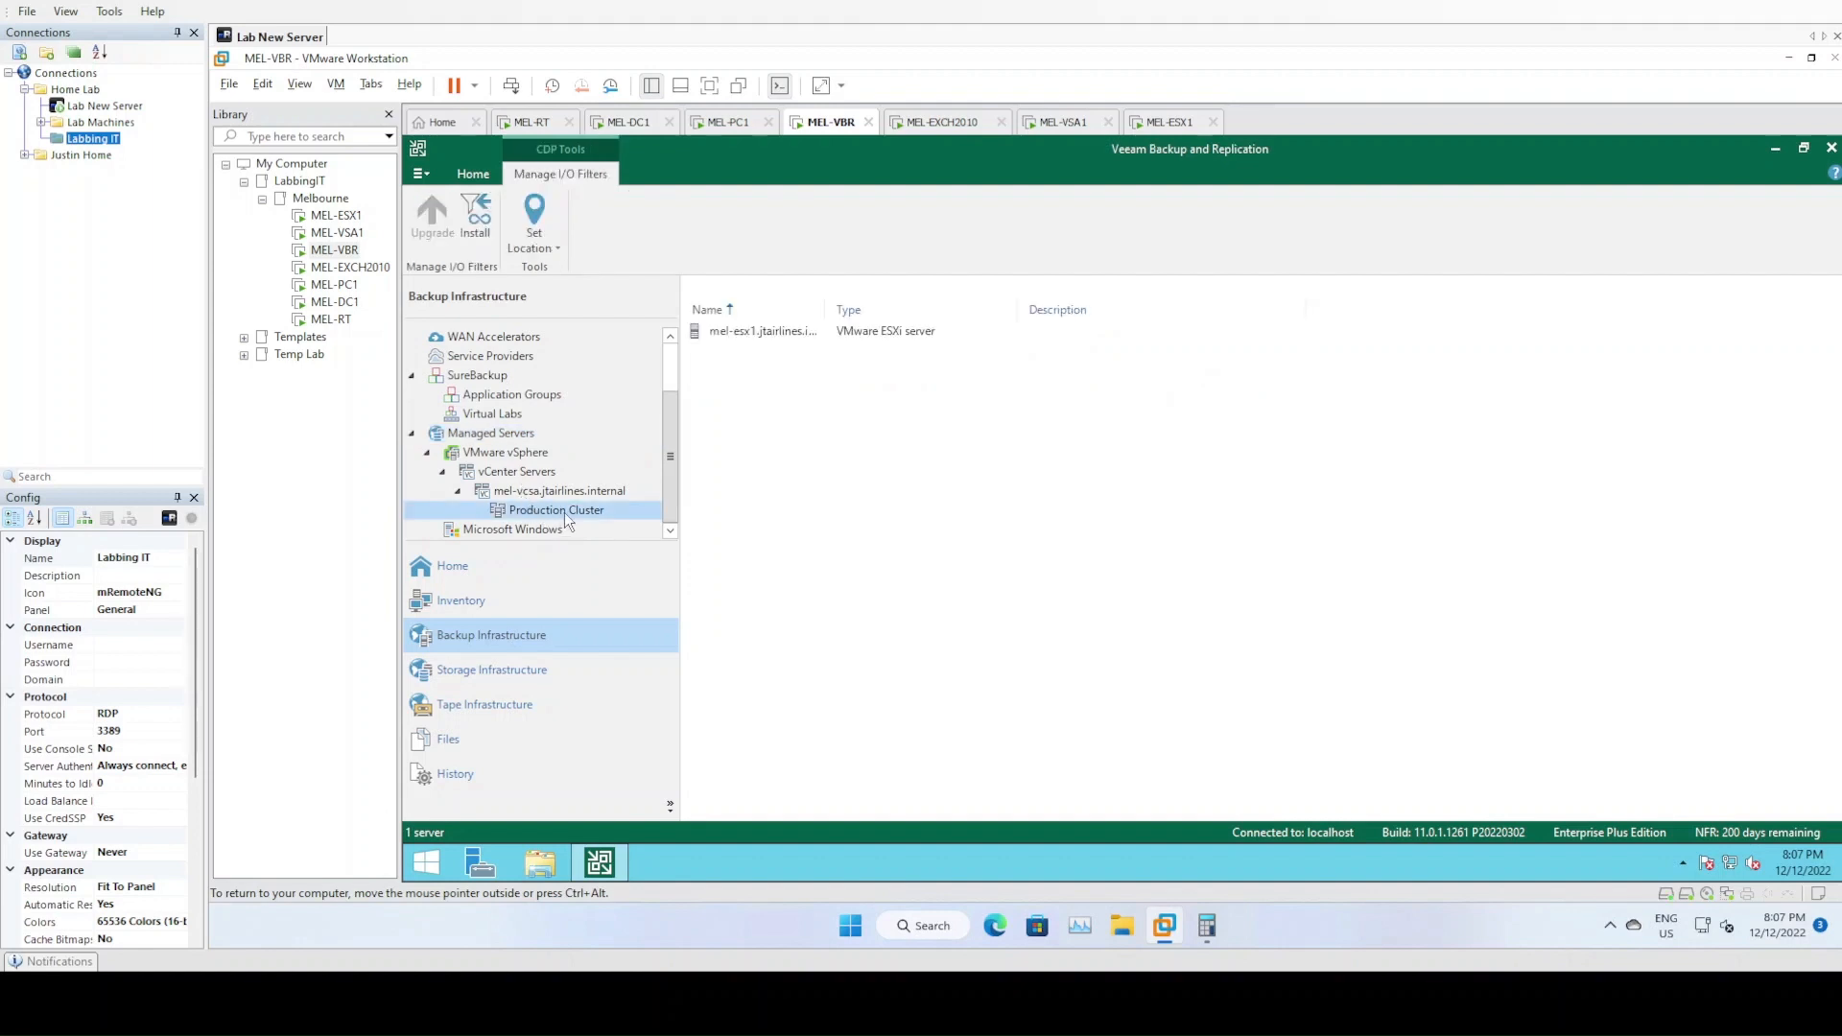
click(757, 333)
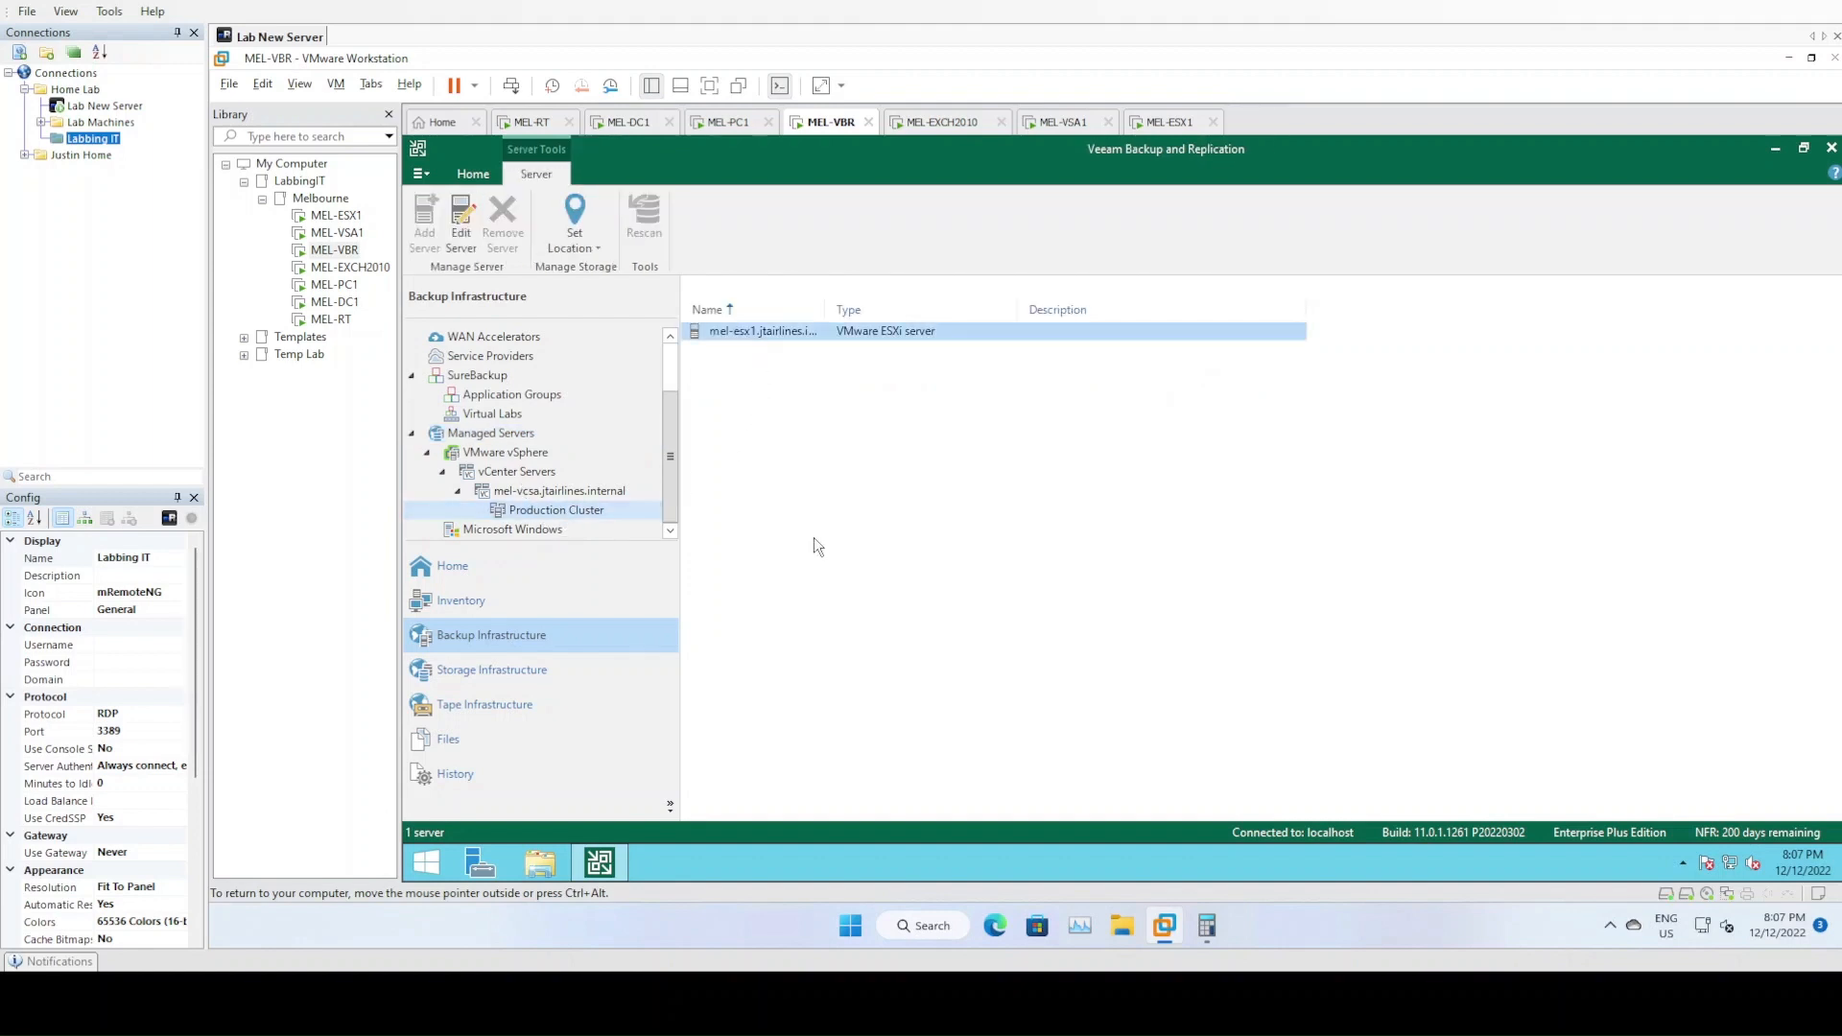
click(741, 630)
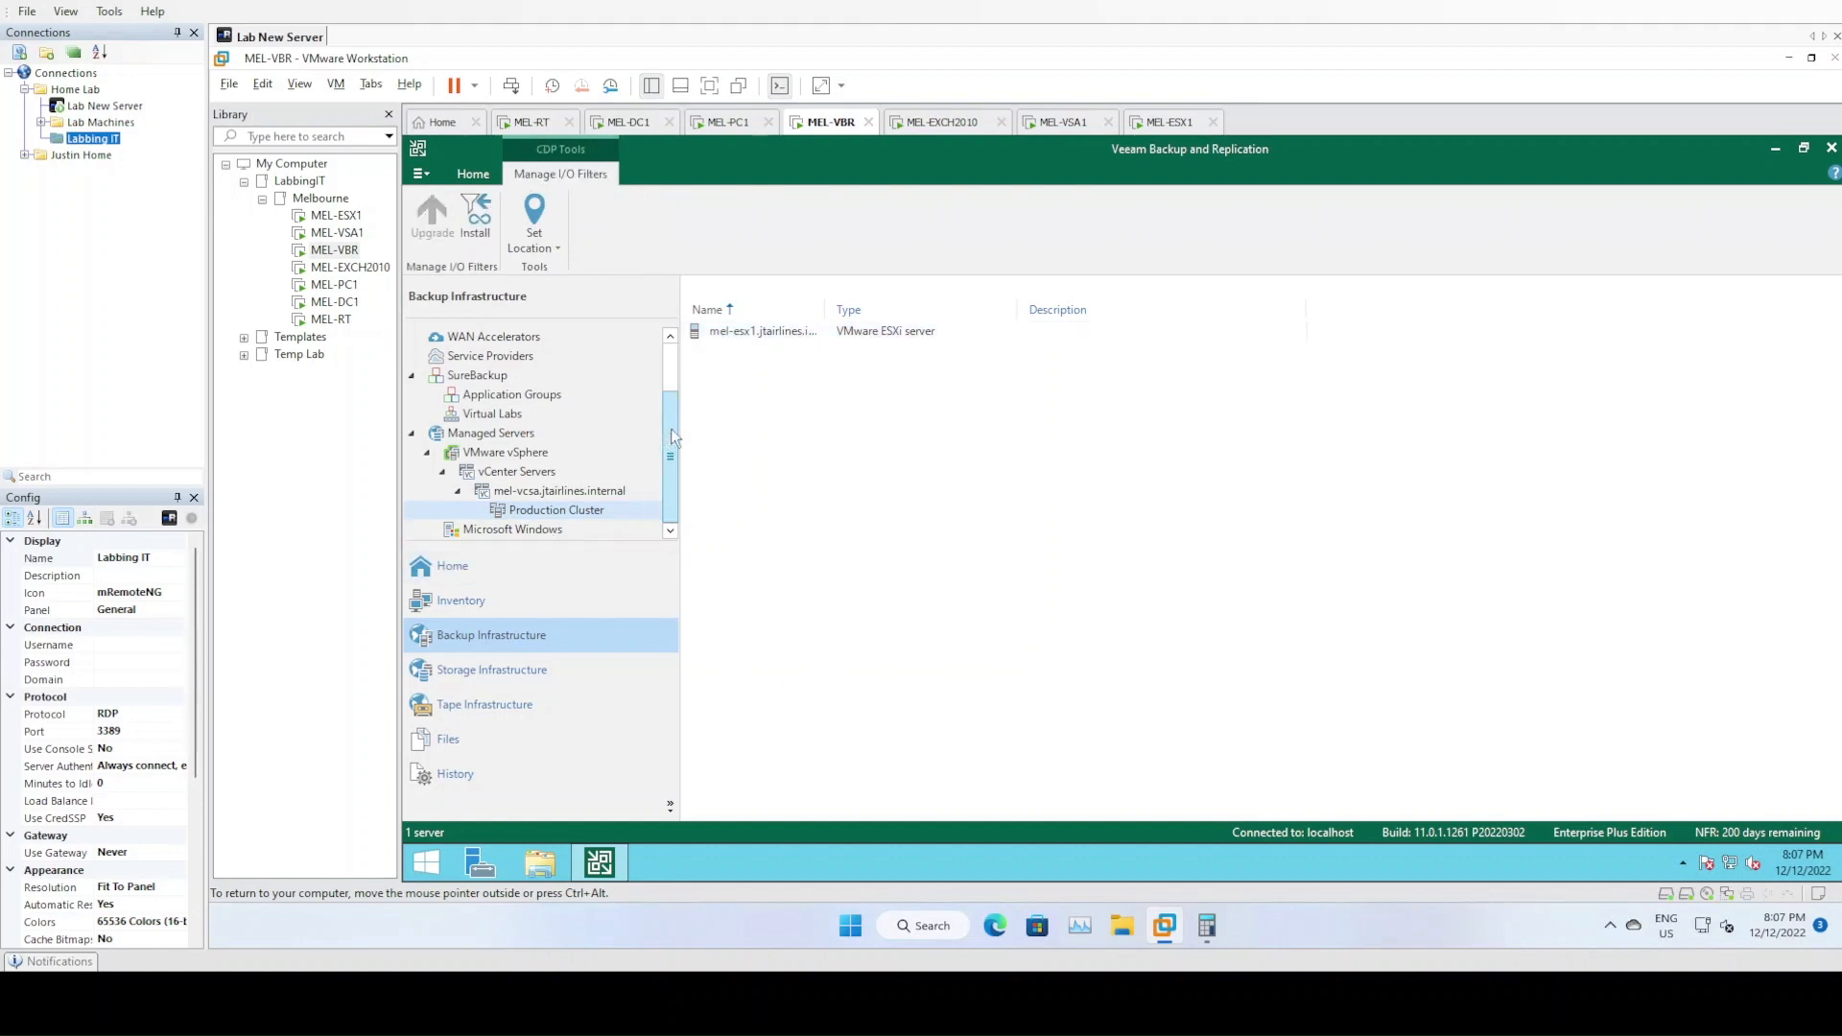
- Review the backup proxies and the host used by the VMware Backup Proxy
drag(671, 428, 671, 342)
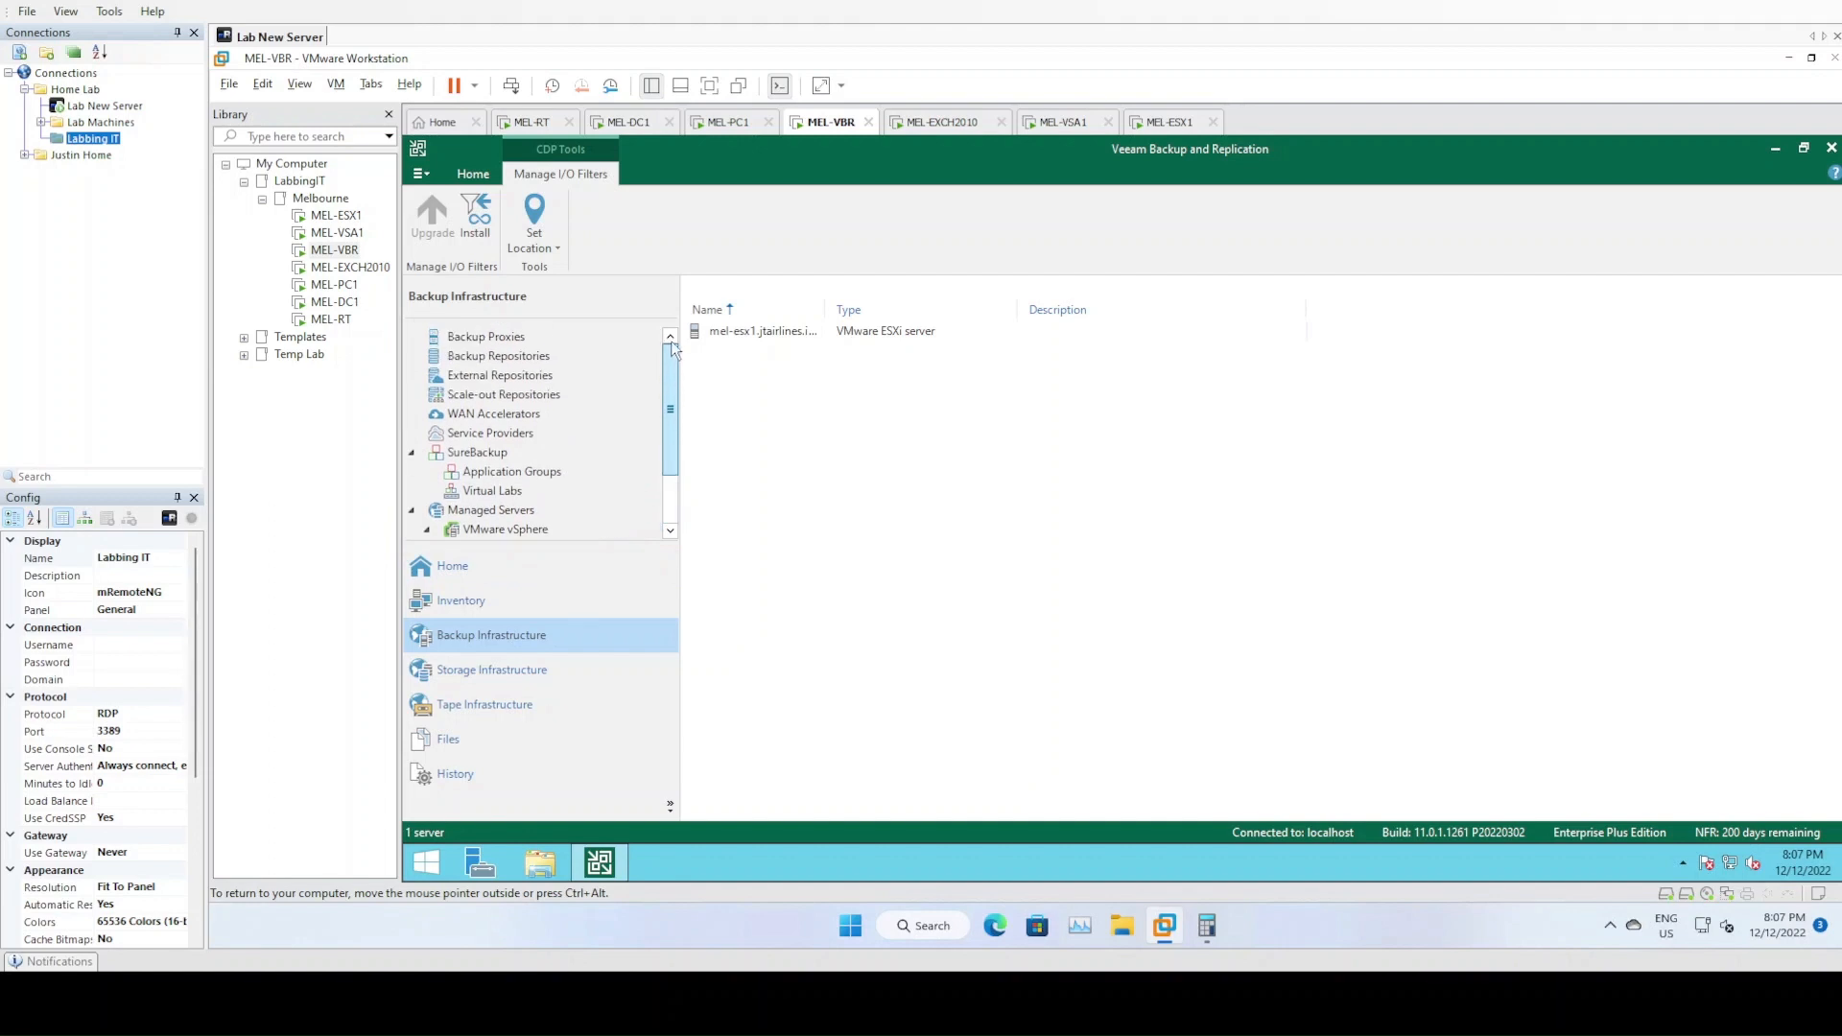
click(514, 337)
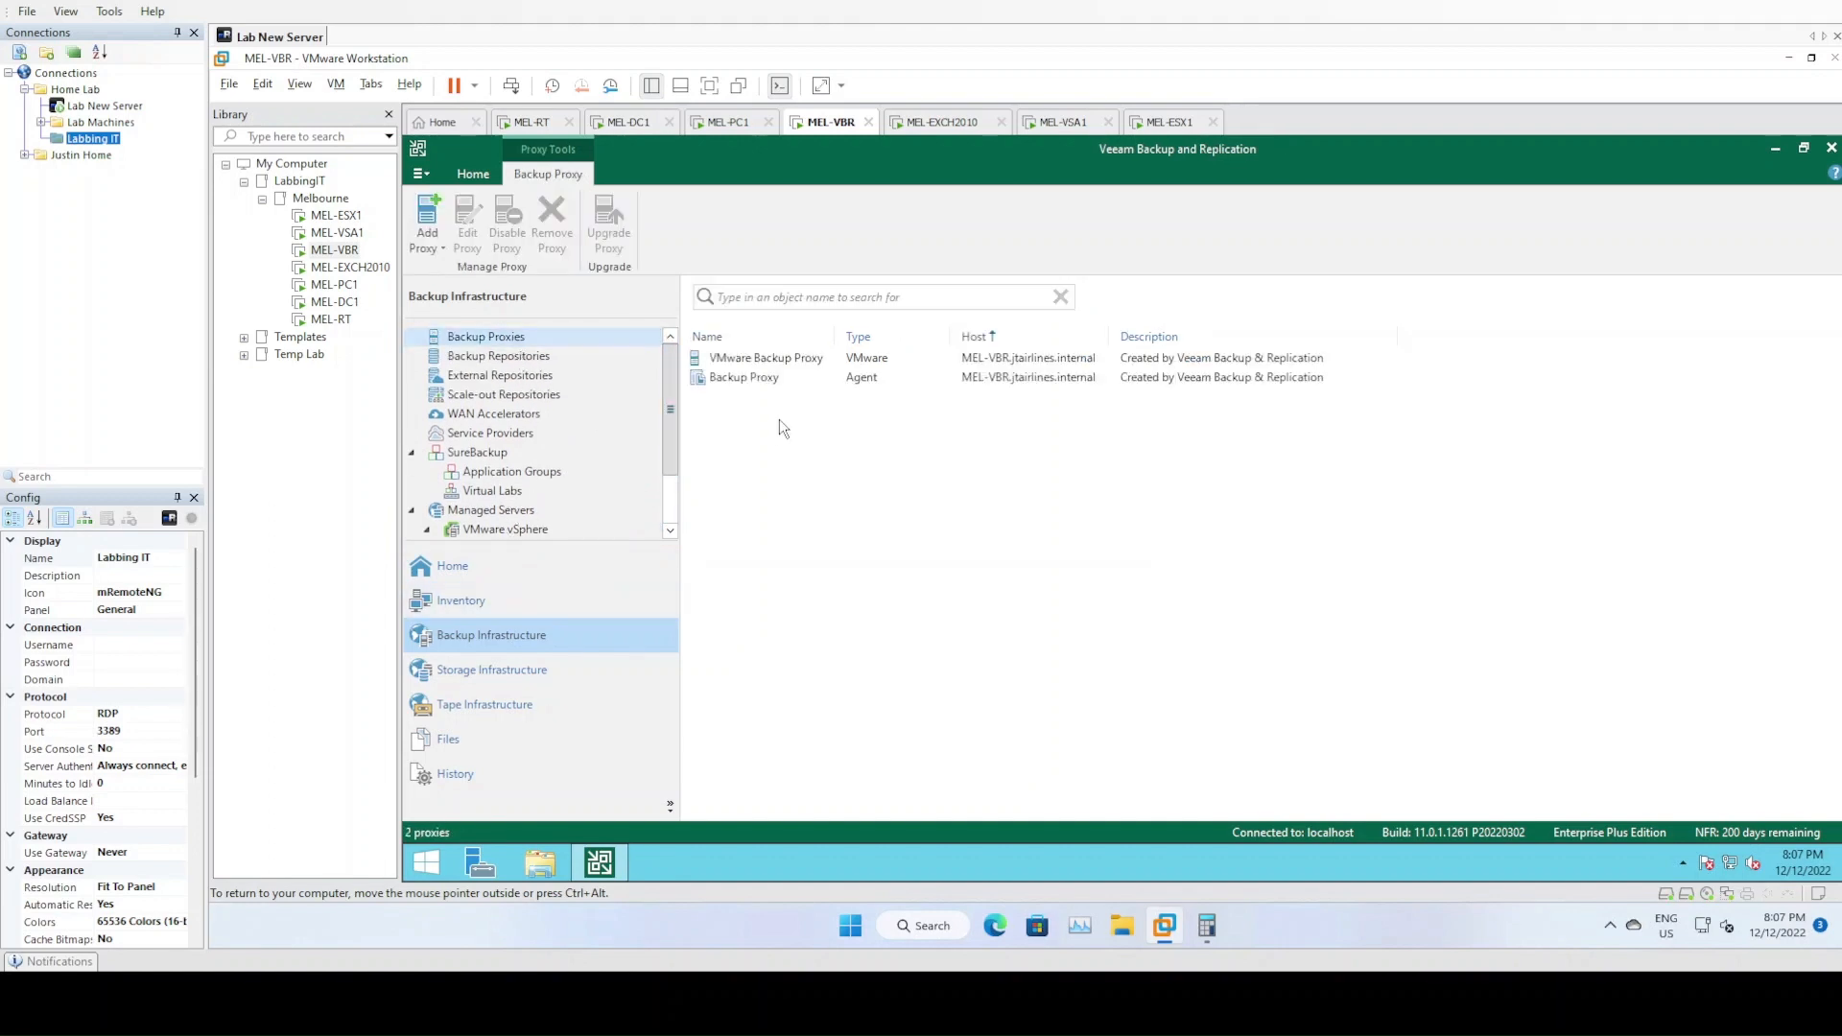
click(1021, 358)
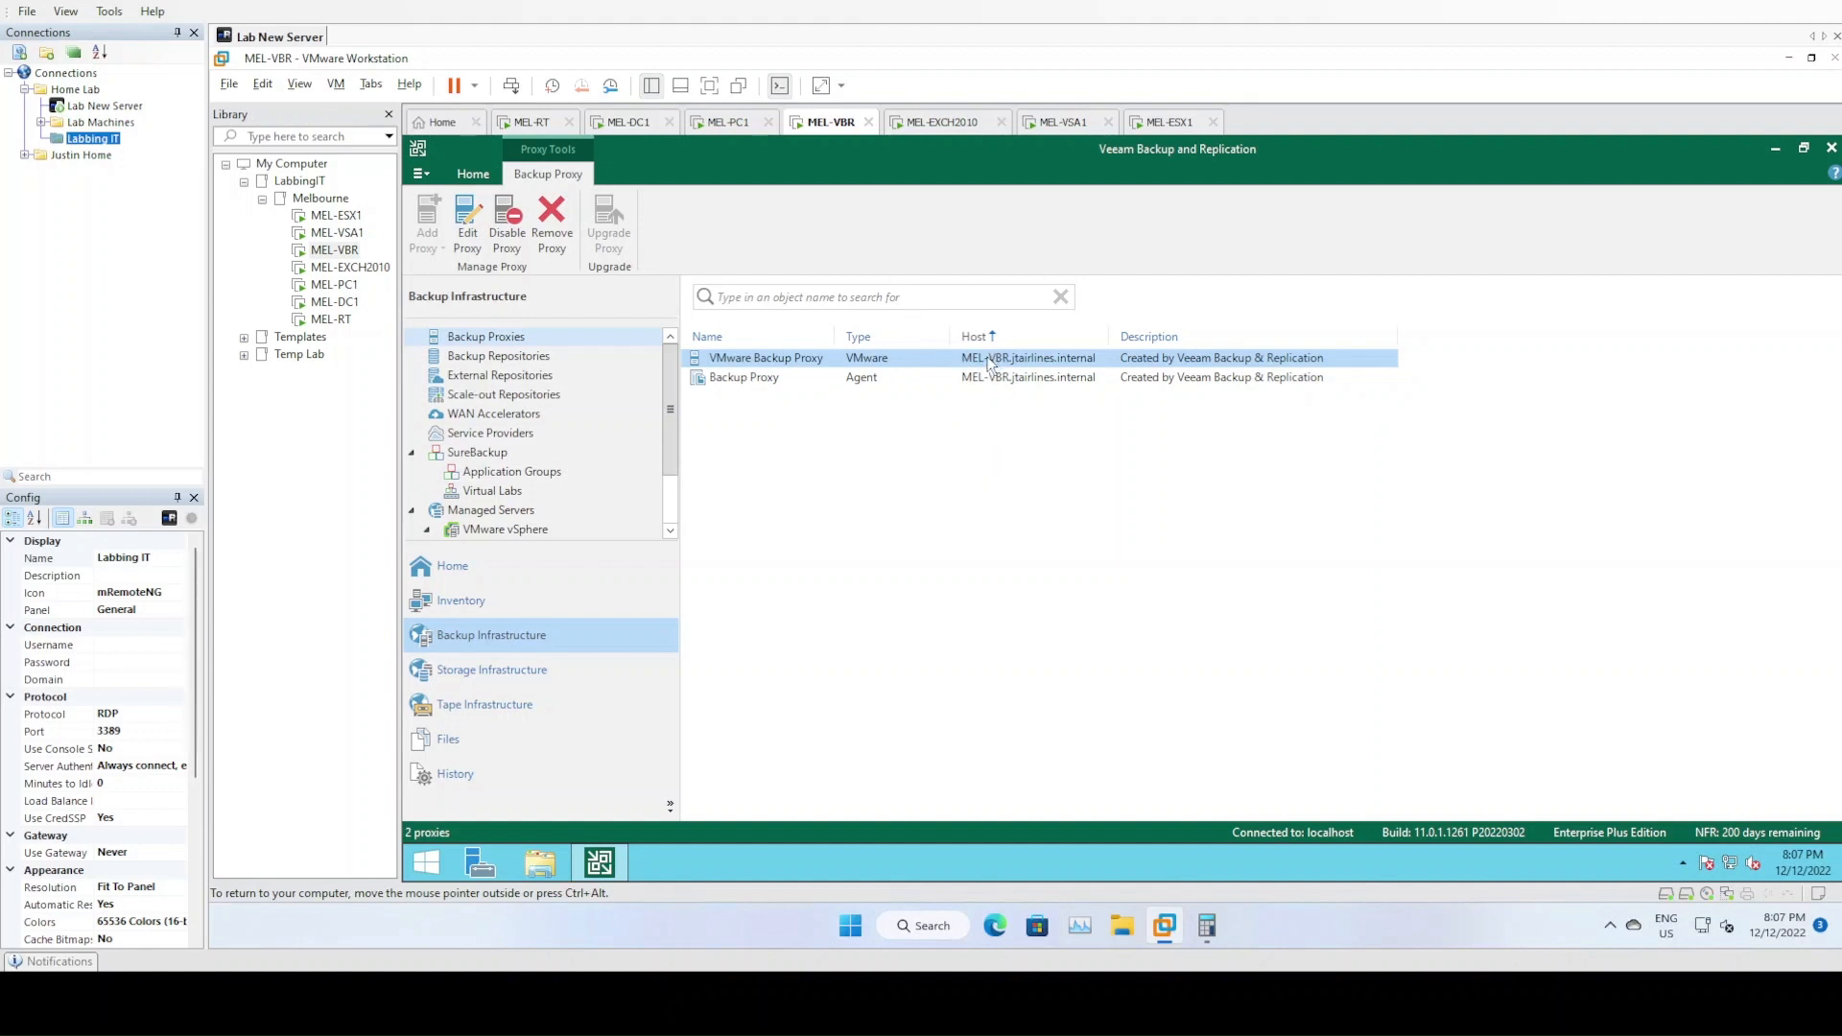
click(994, 461)
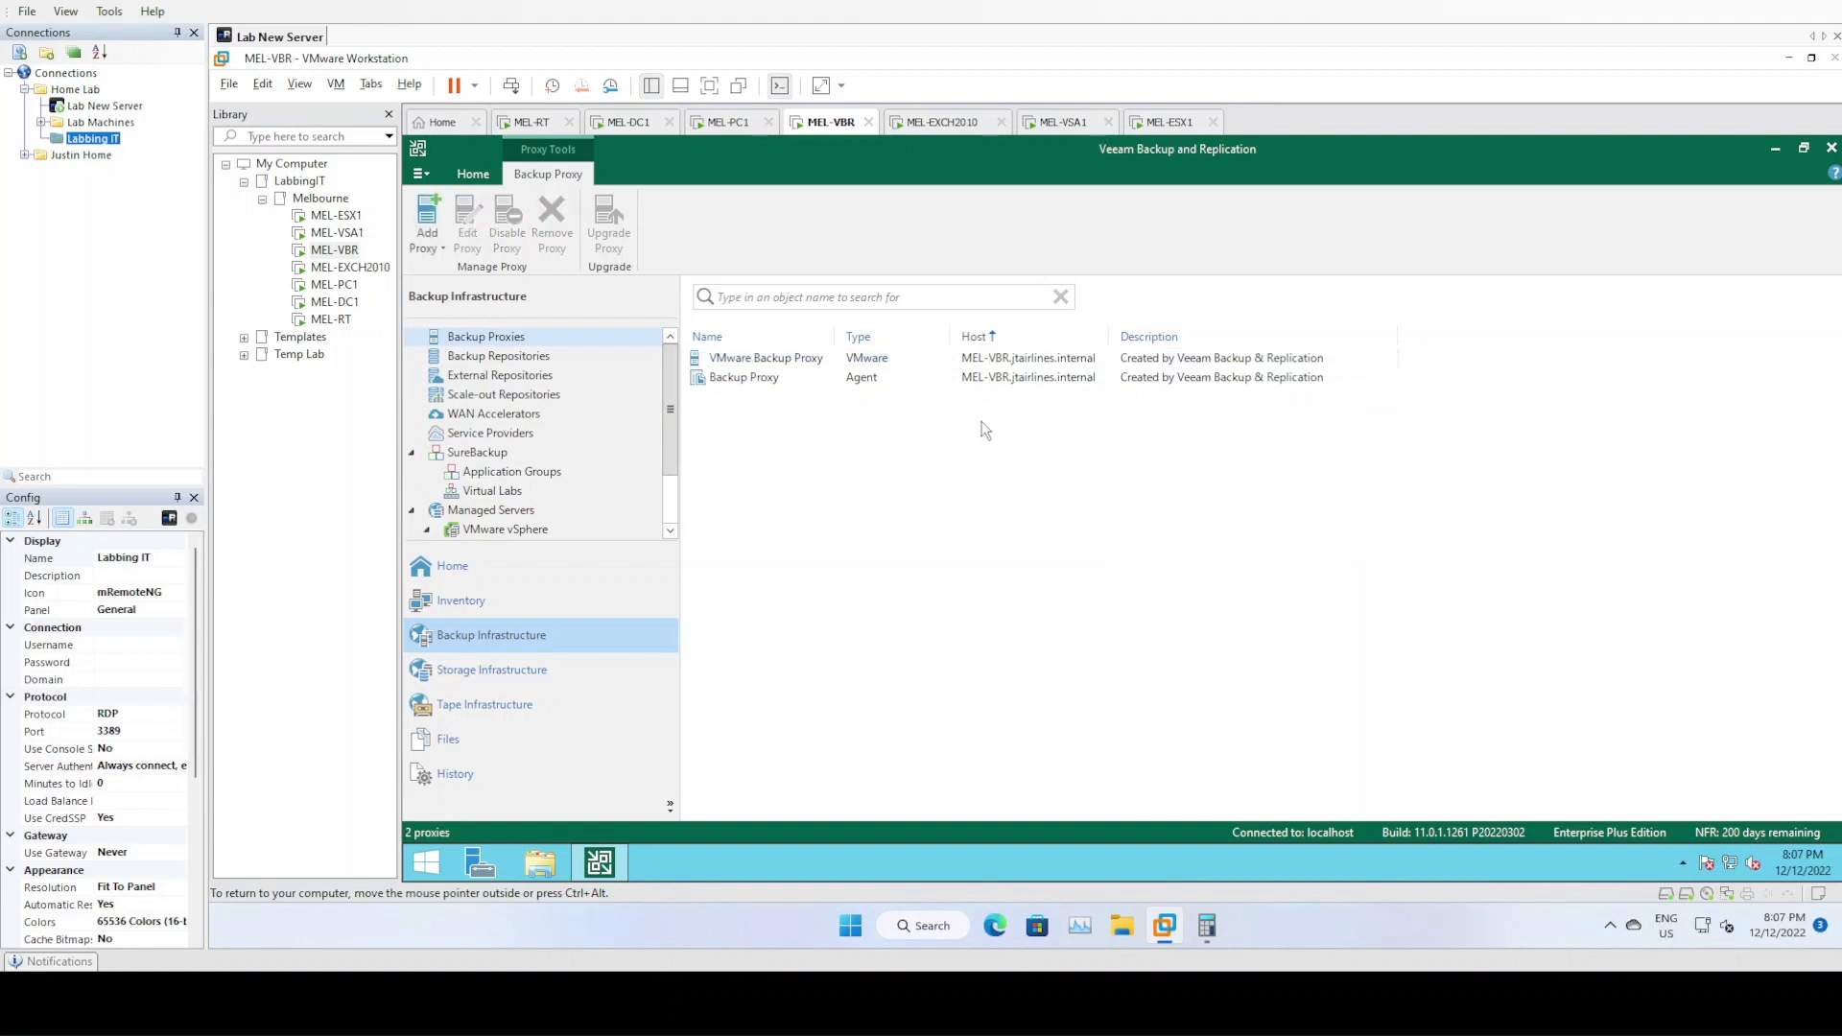
click(921, 365)
click(747, 527)
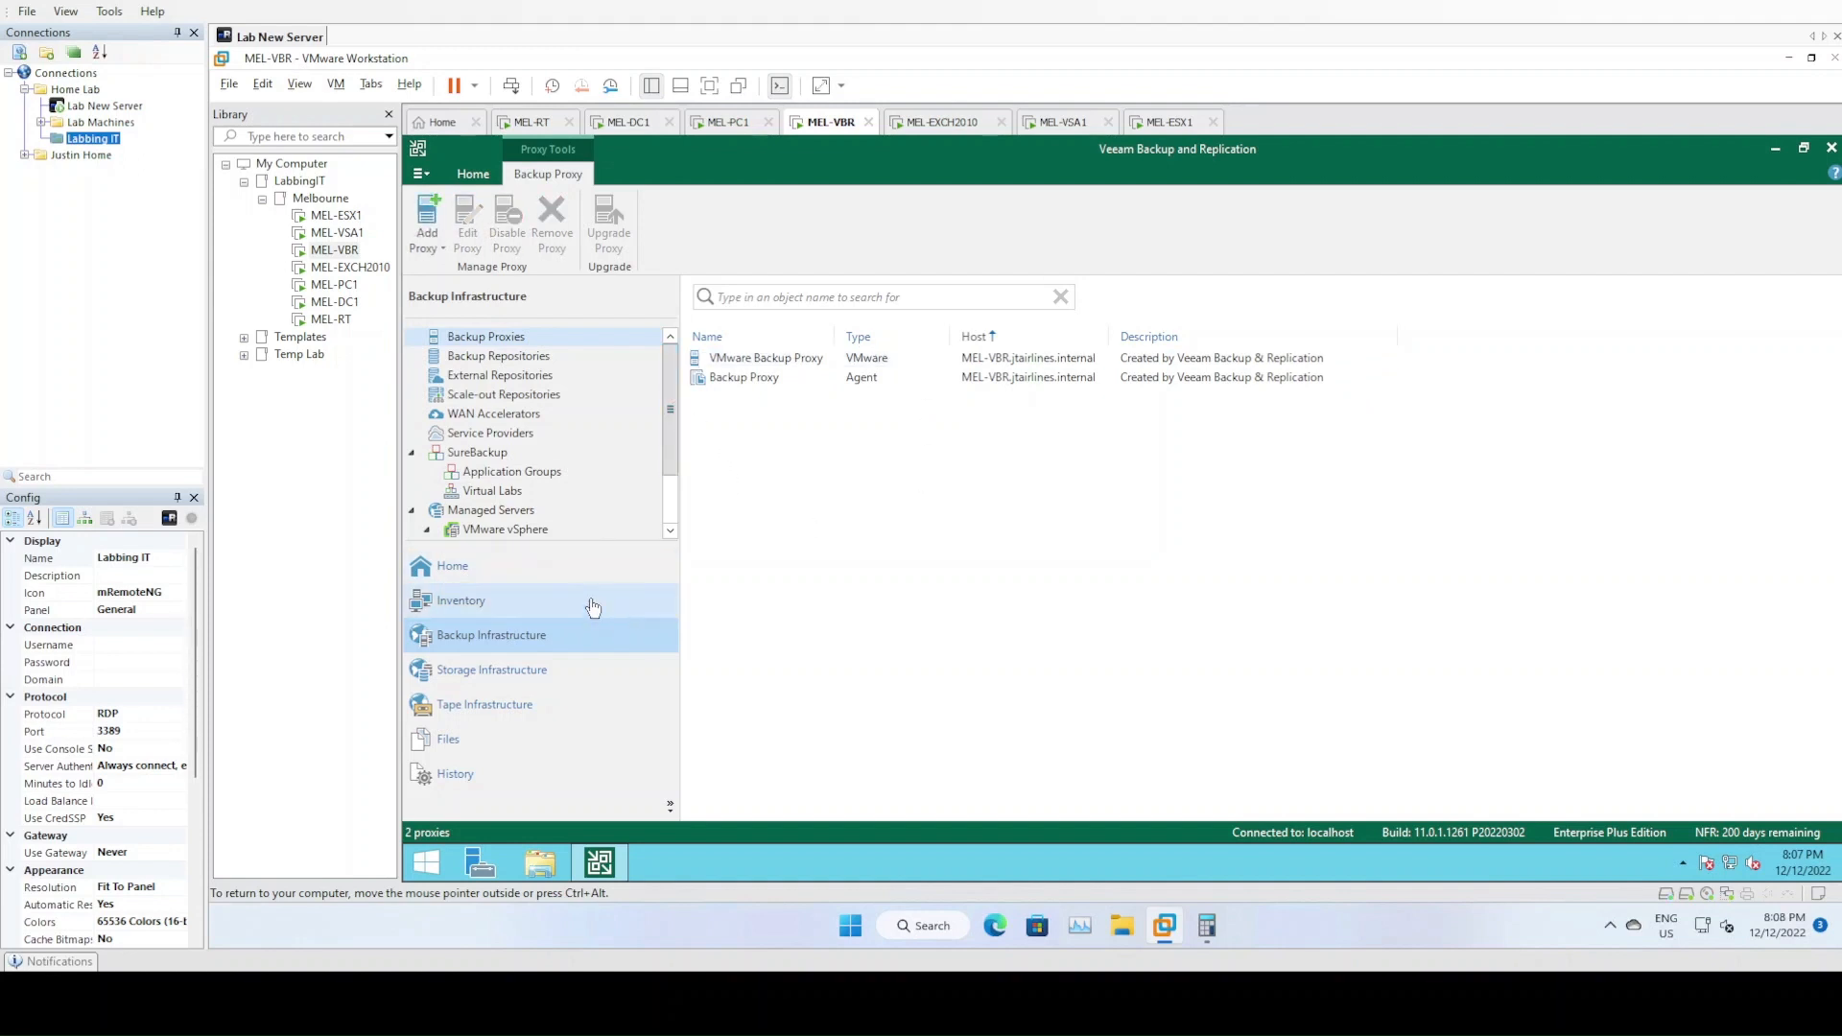
- Create a new virtual machine backup job named Melbourne Application Aware Backups and continue to its virtual machine selection
click(499, 574)
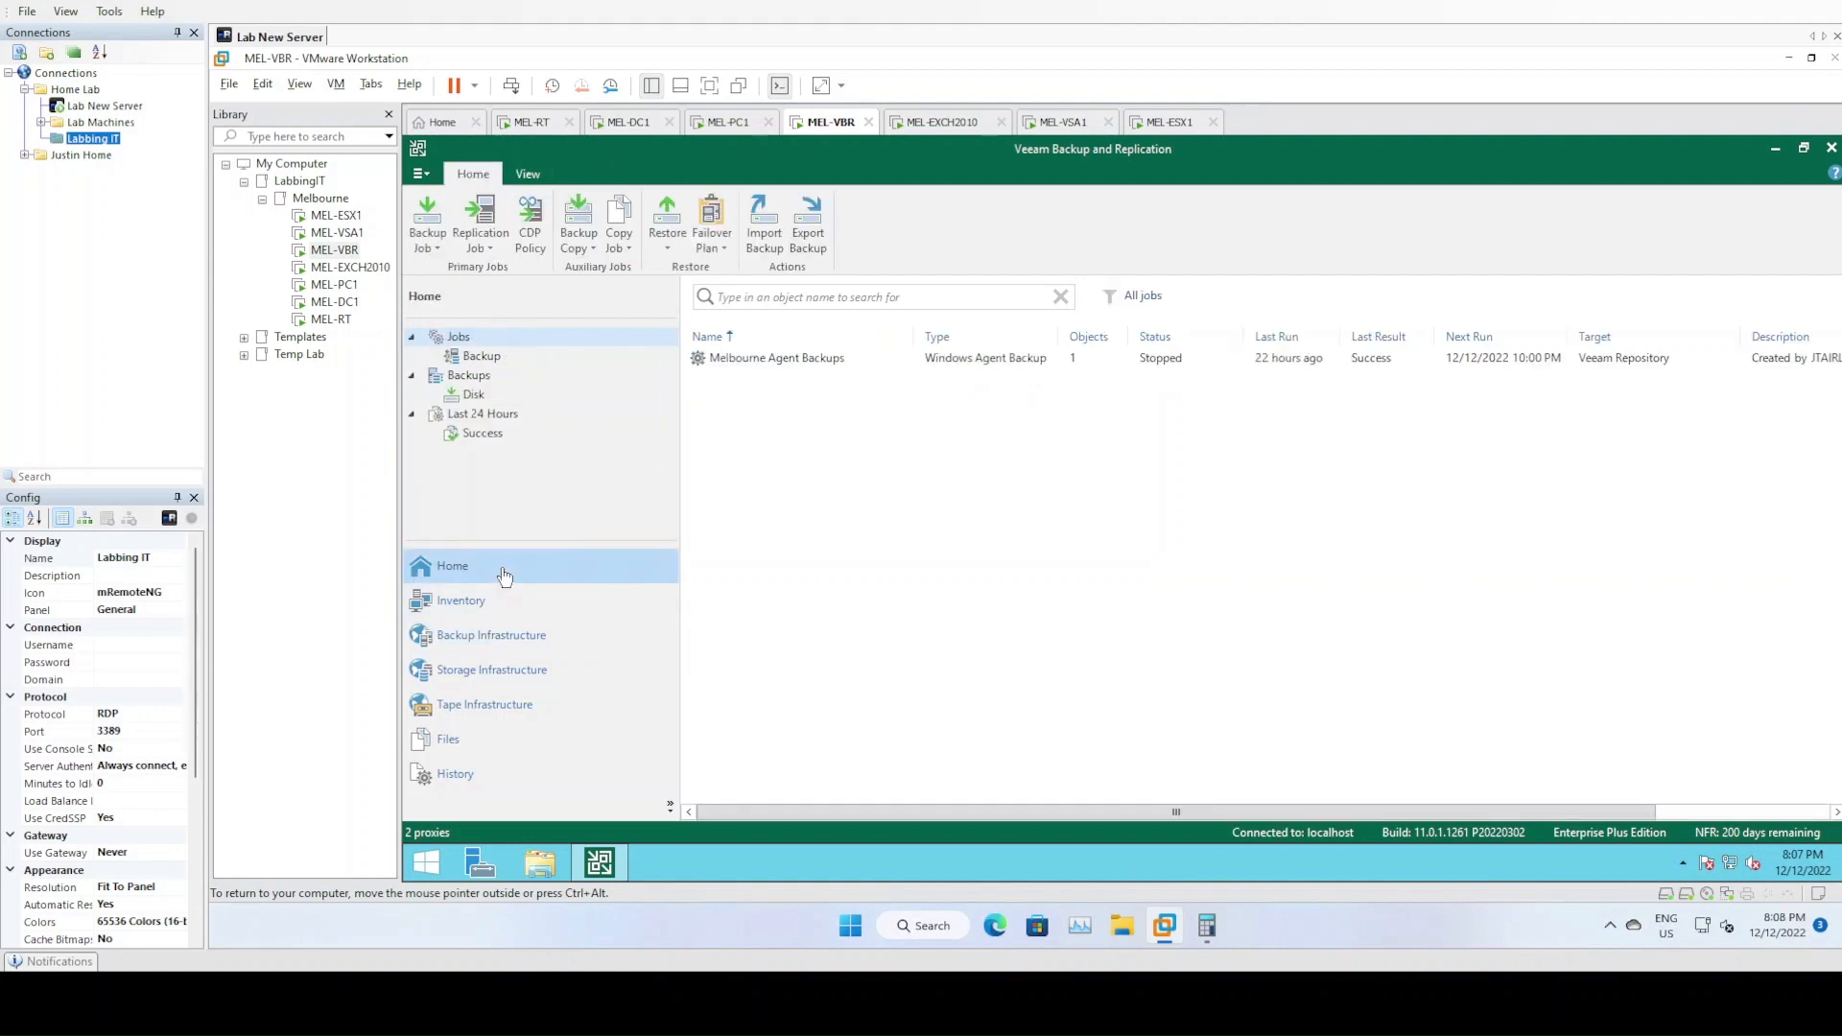
right_click(763, 415)
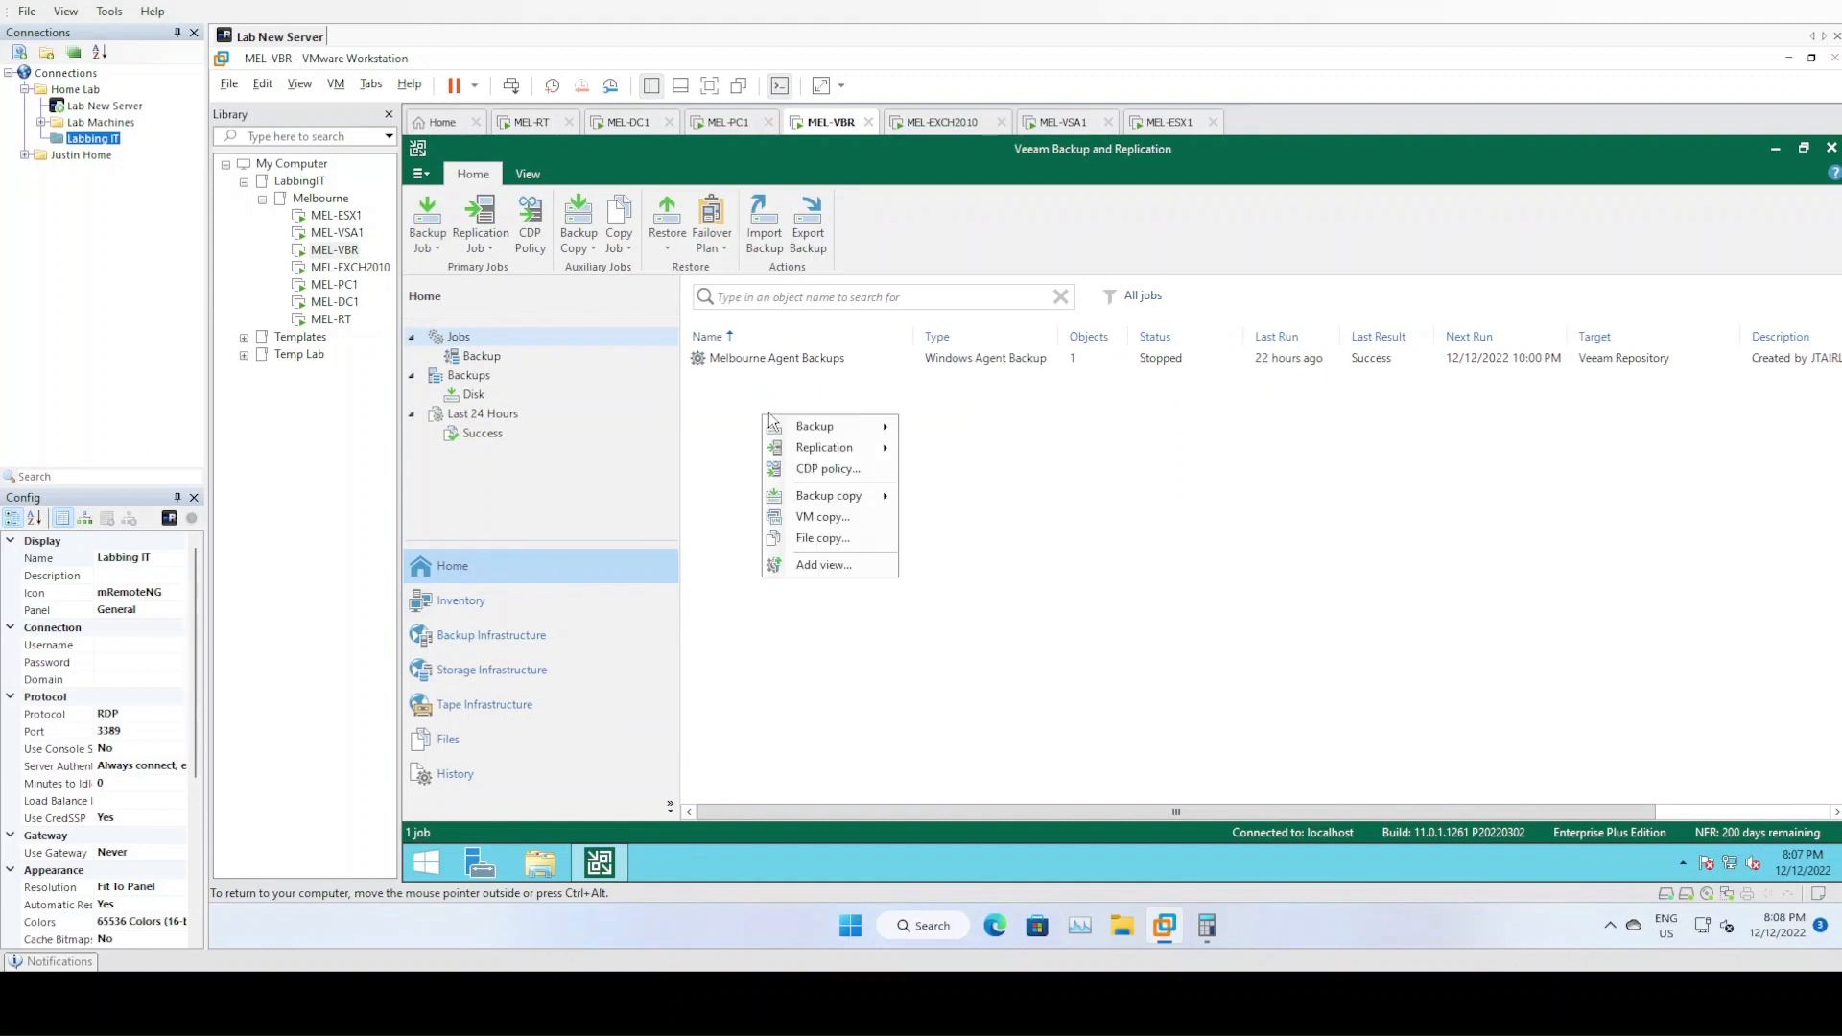
mouse_move(785, 428)
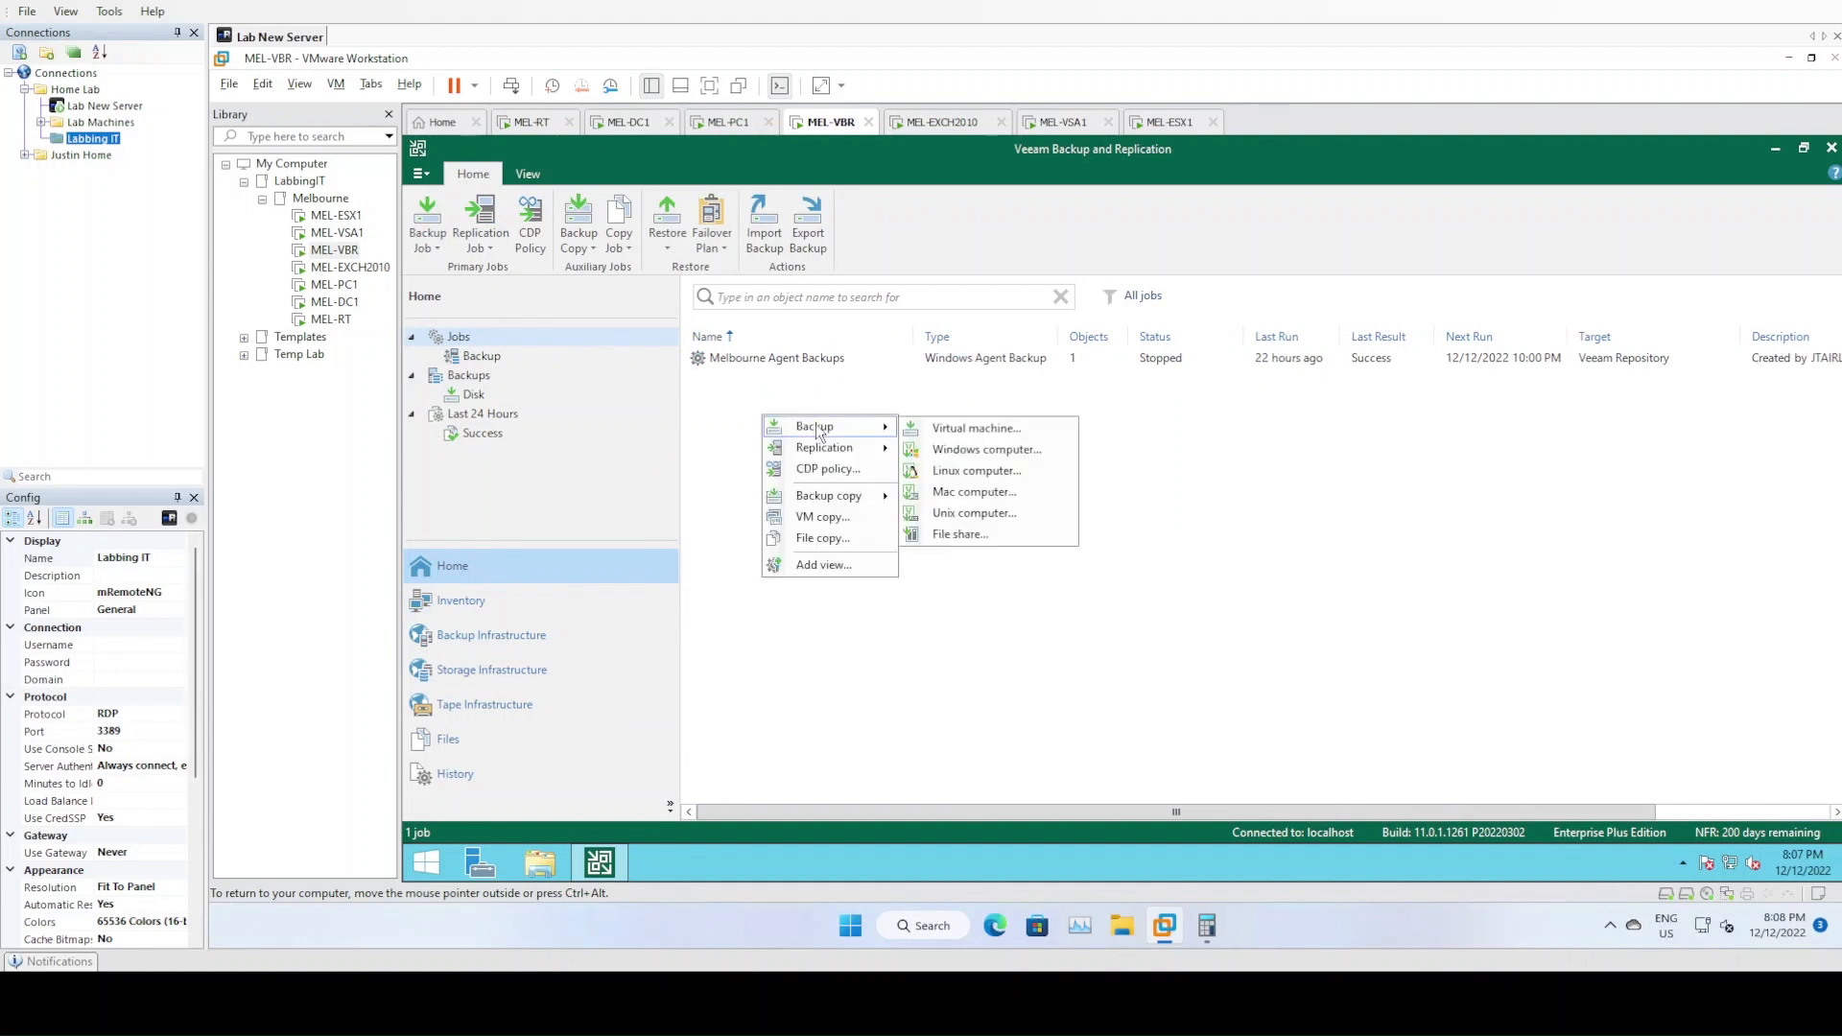
click(974, 430)
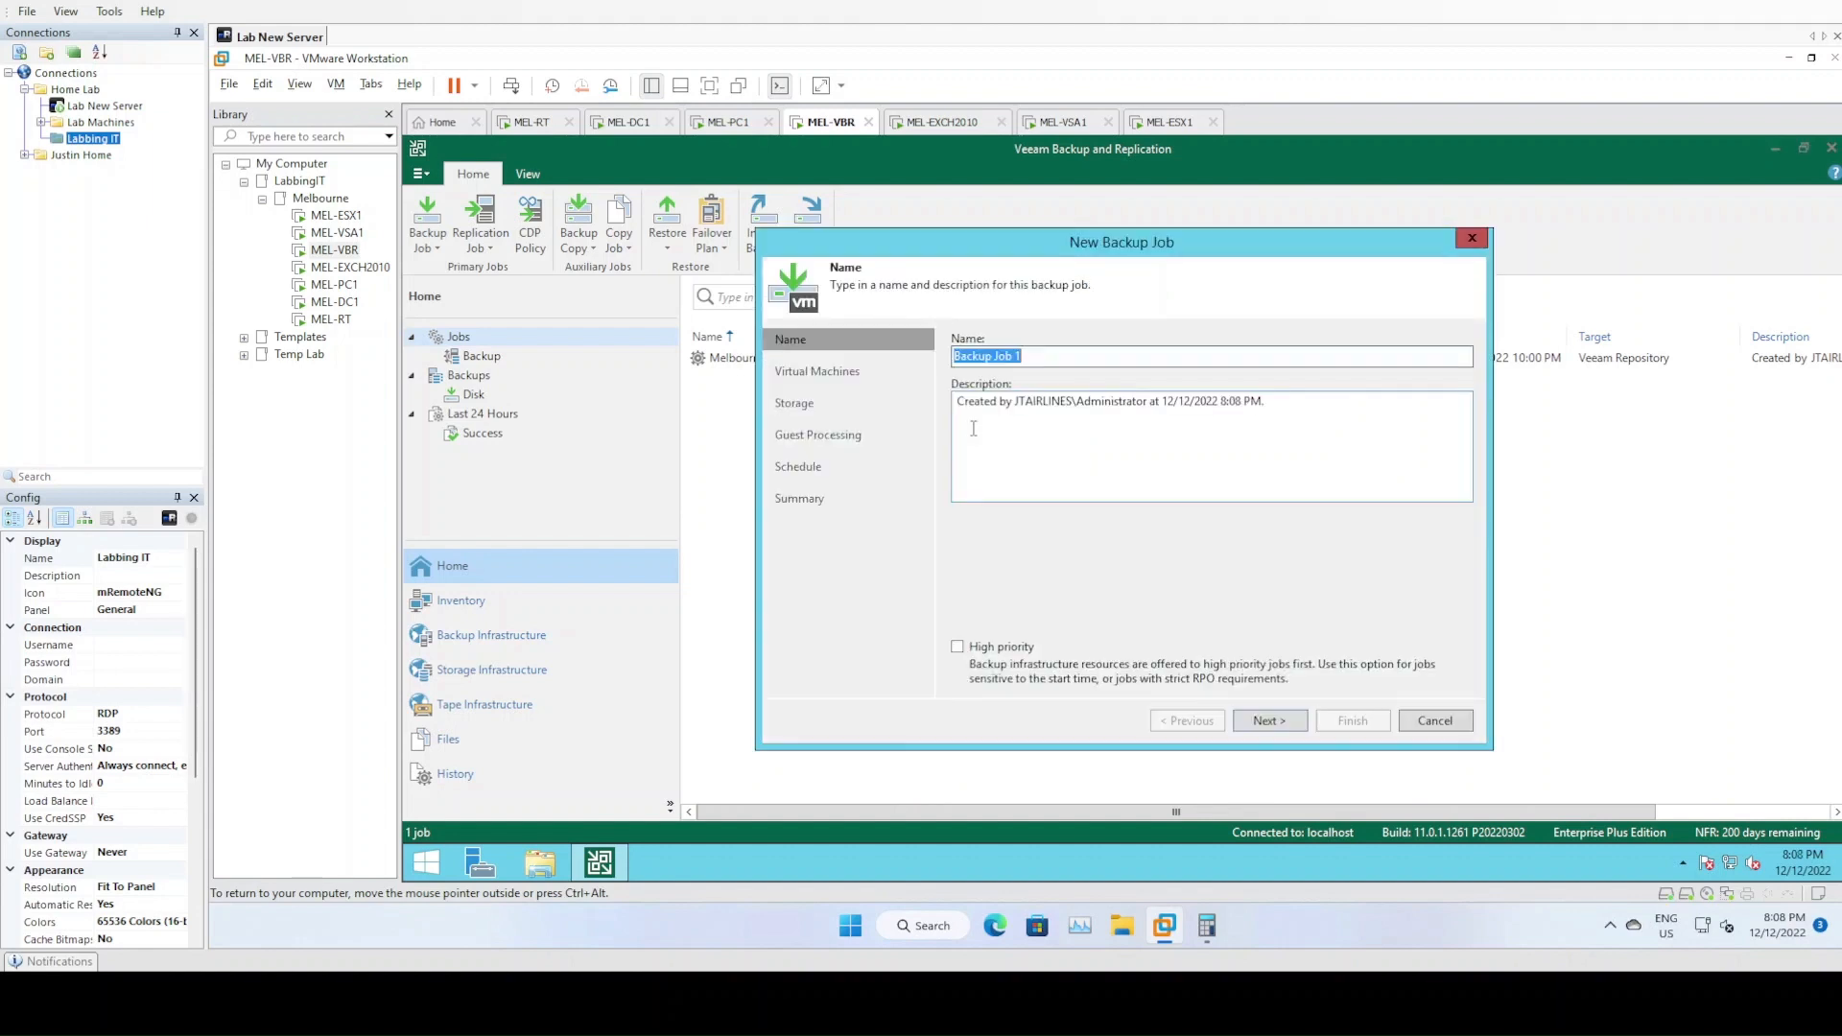
drag(993, 247, 1175, 245)
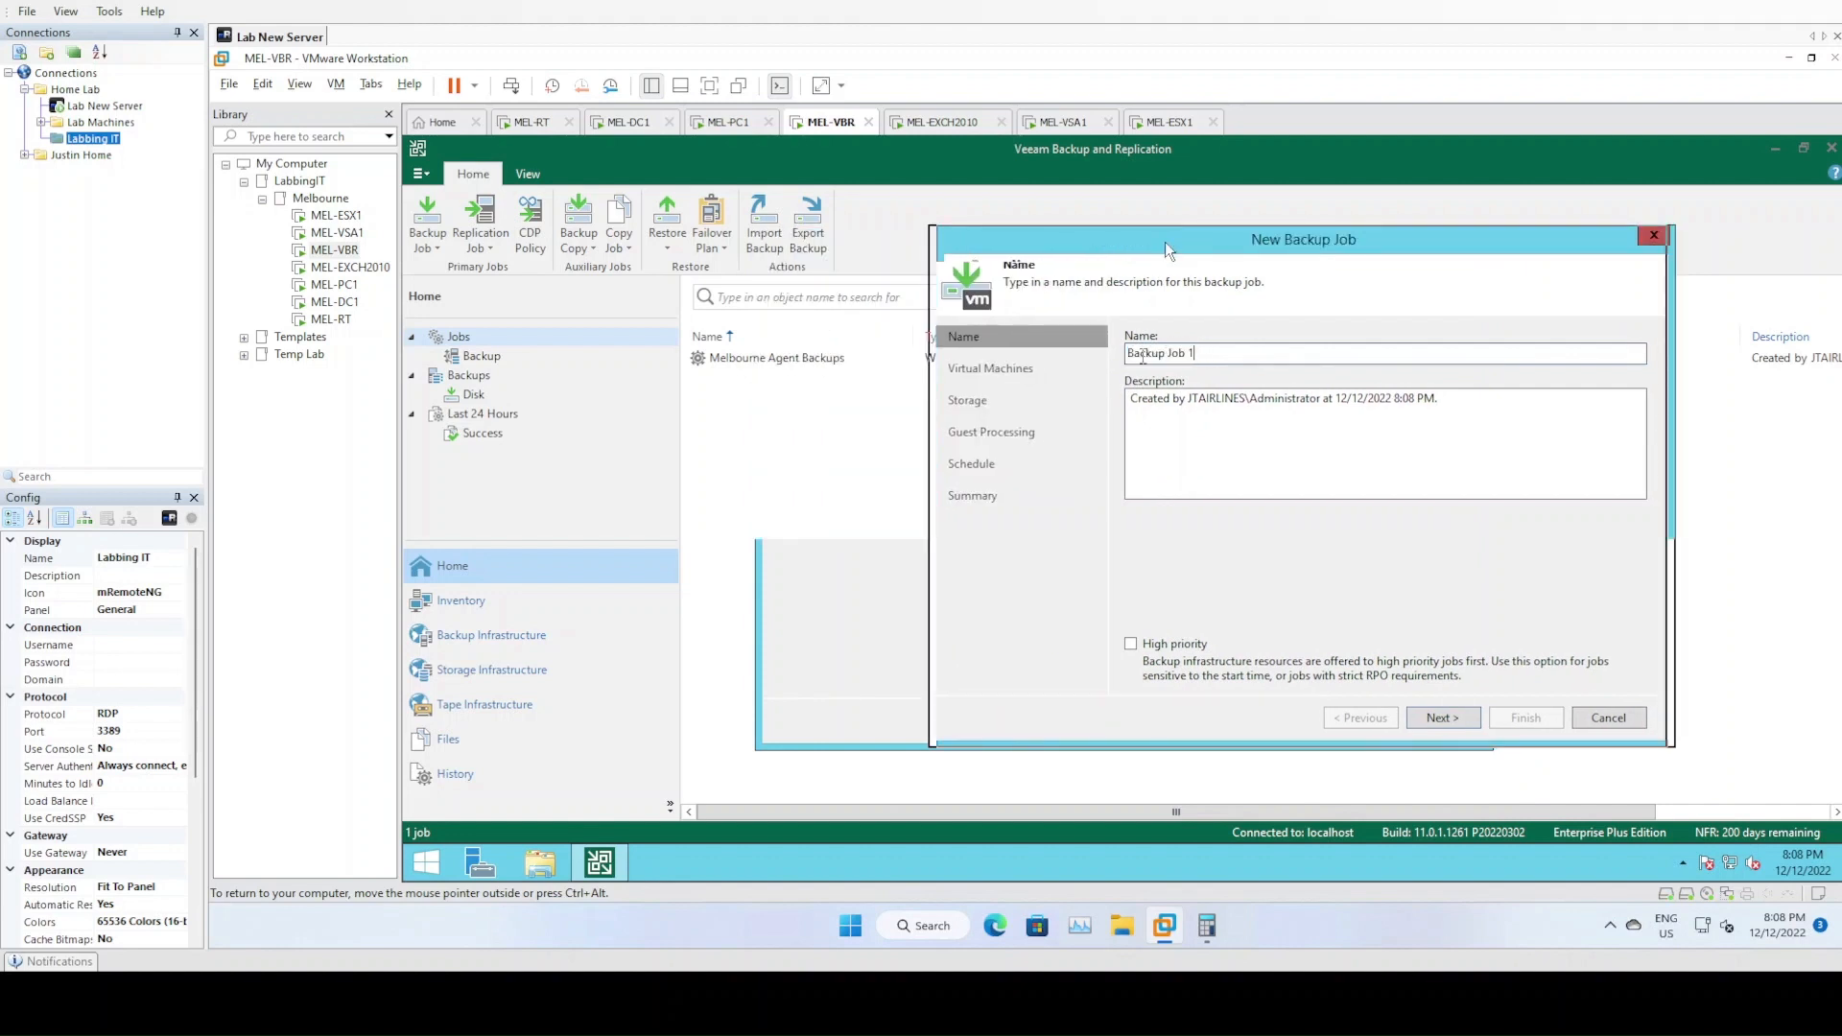
text(Melb)
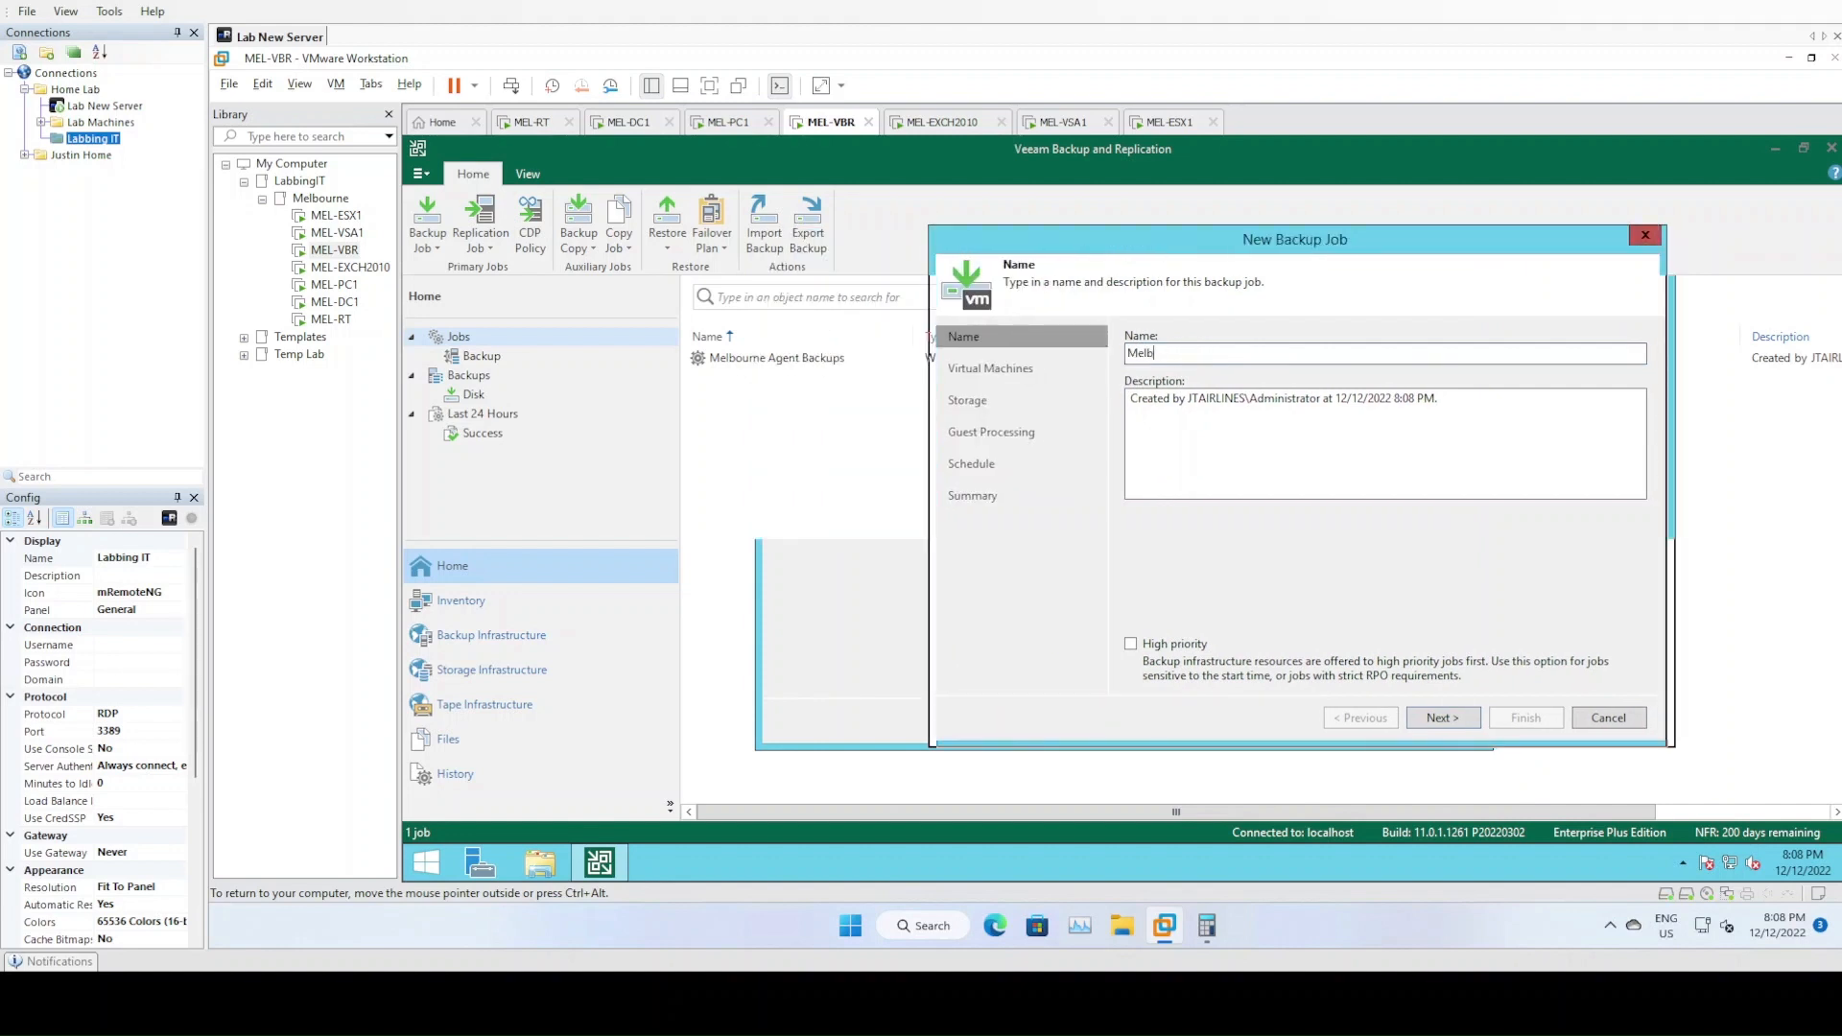
text(ourne Appli)
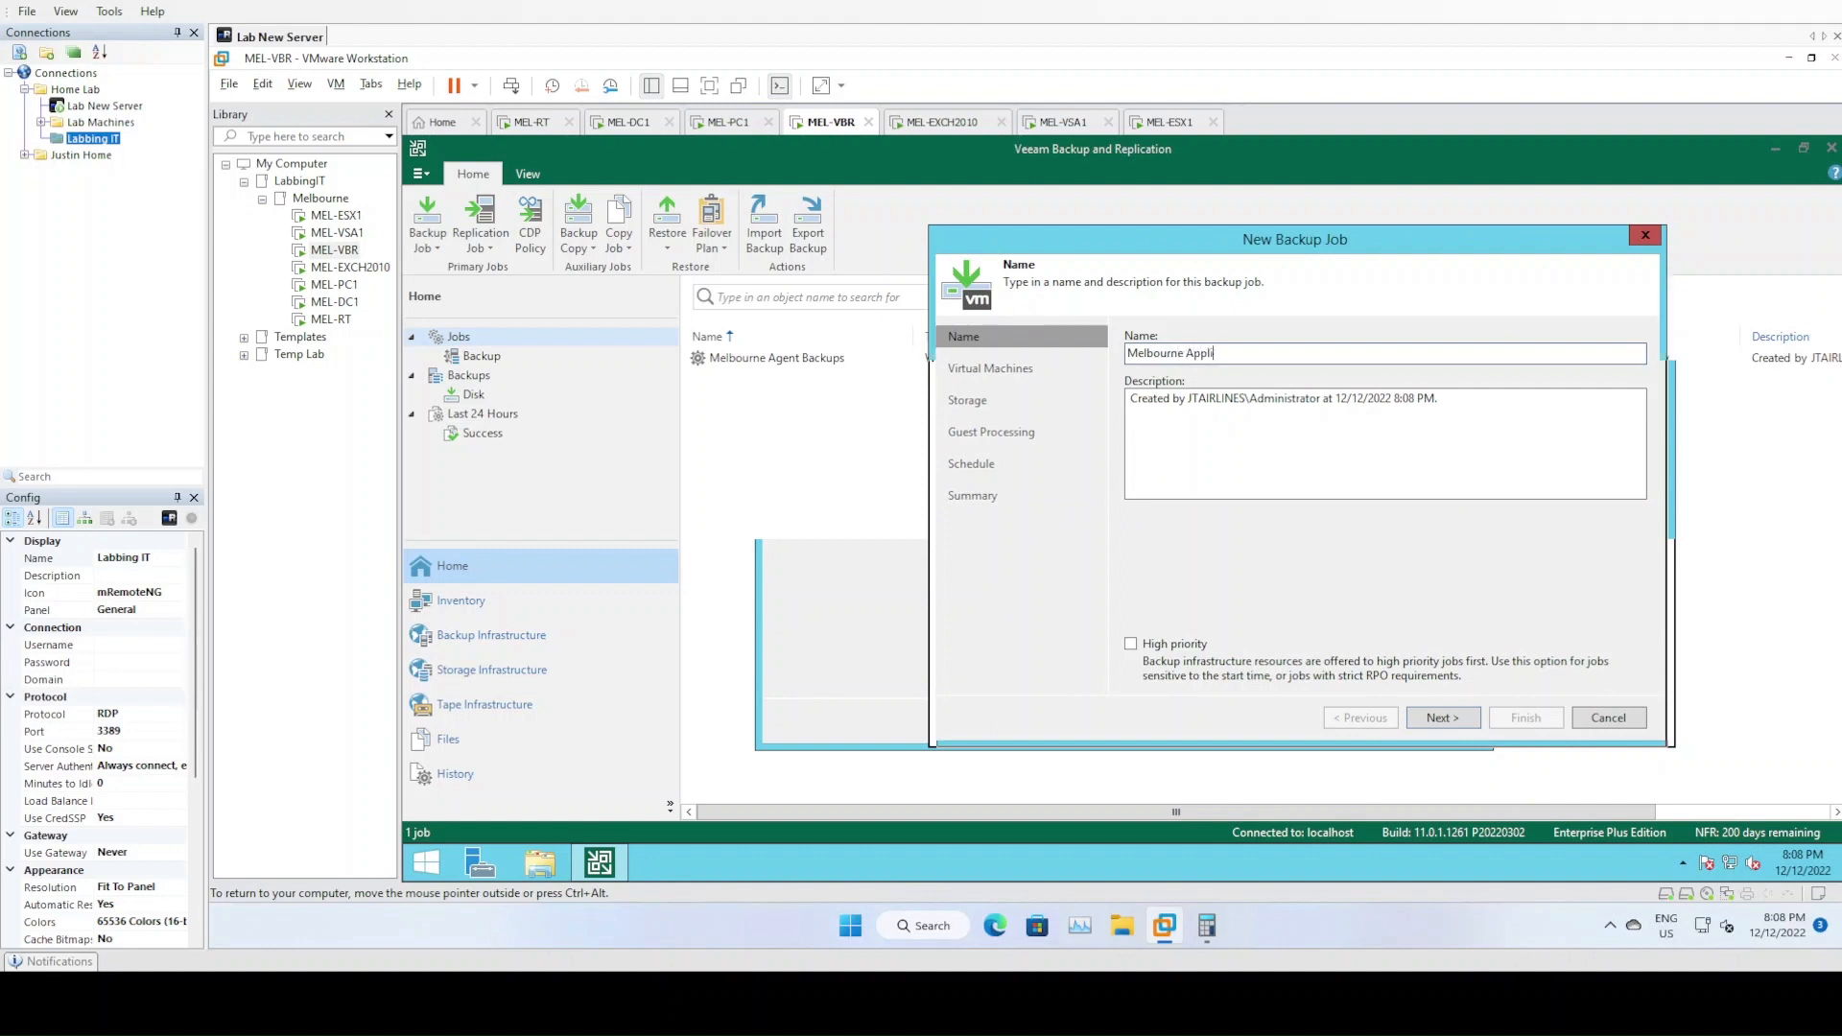
text(cation Aware Backups)
click(1458, 717)
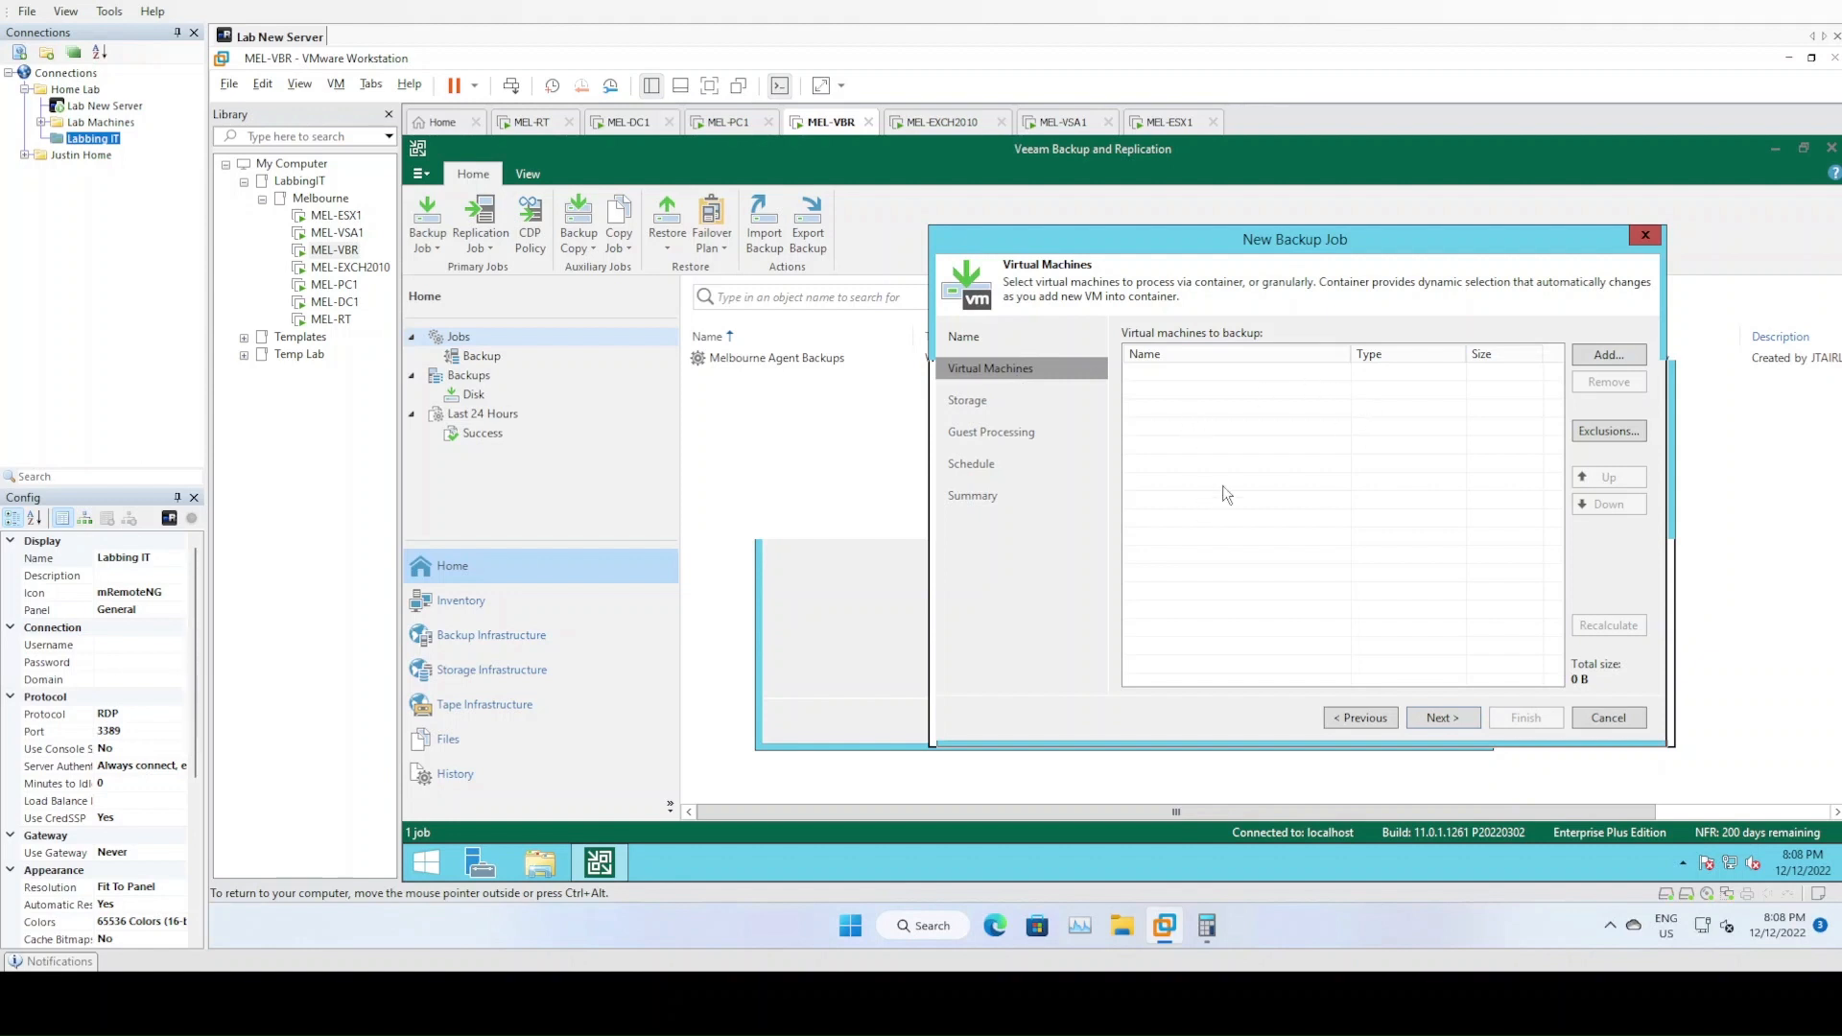
- Browse the job's selectable objects by hosts and clusters down to Production Cluster, and compare them with the vSphere Client inventory on MEL-PC1
click(1608, 355)
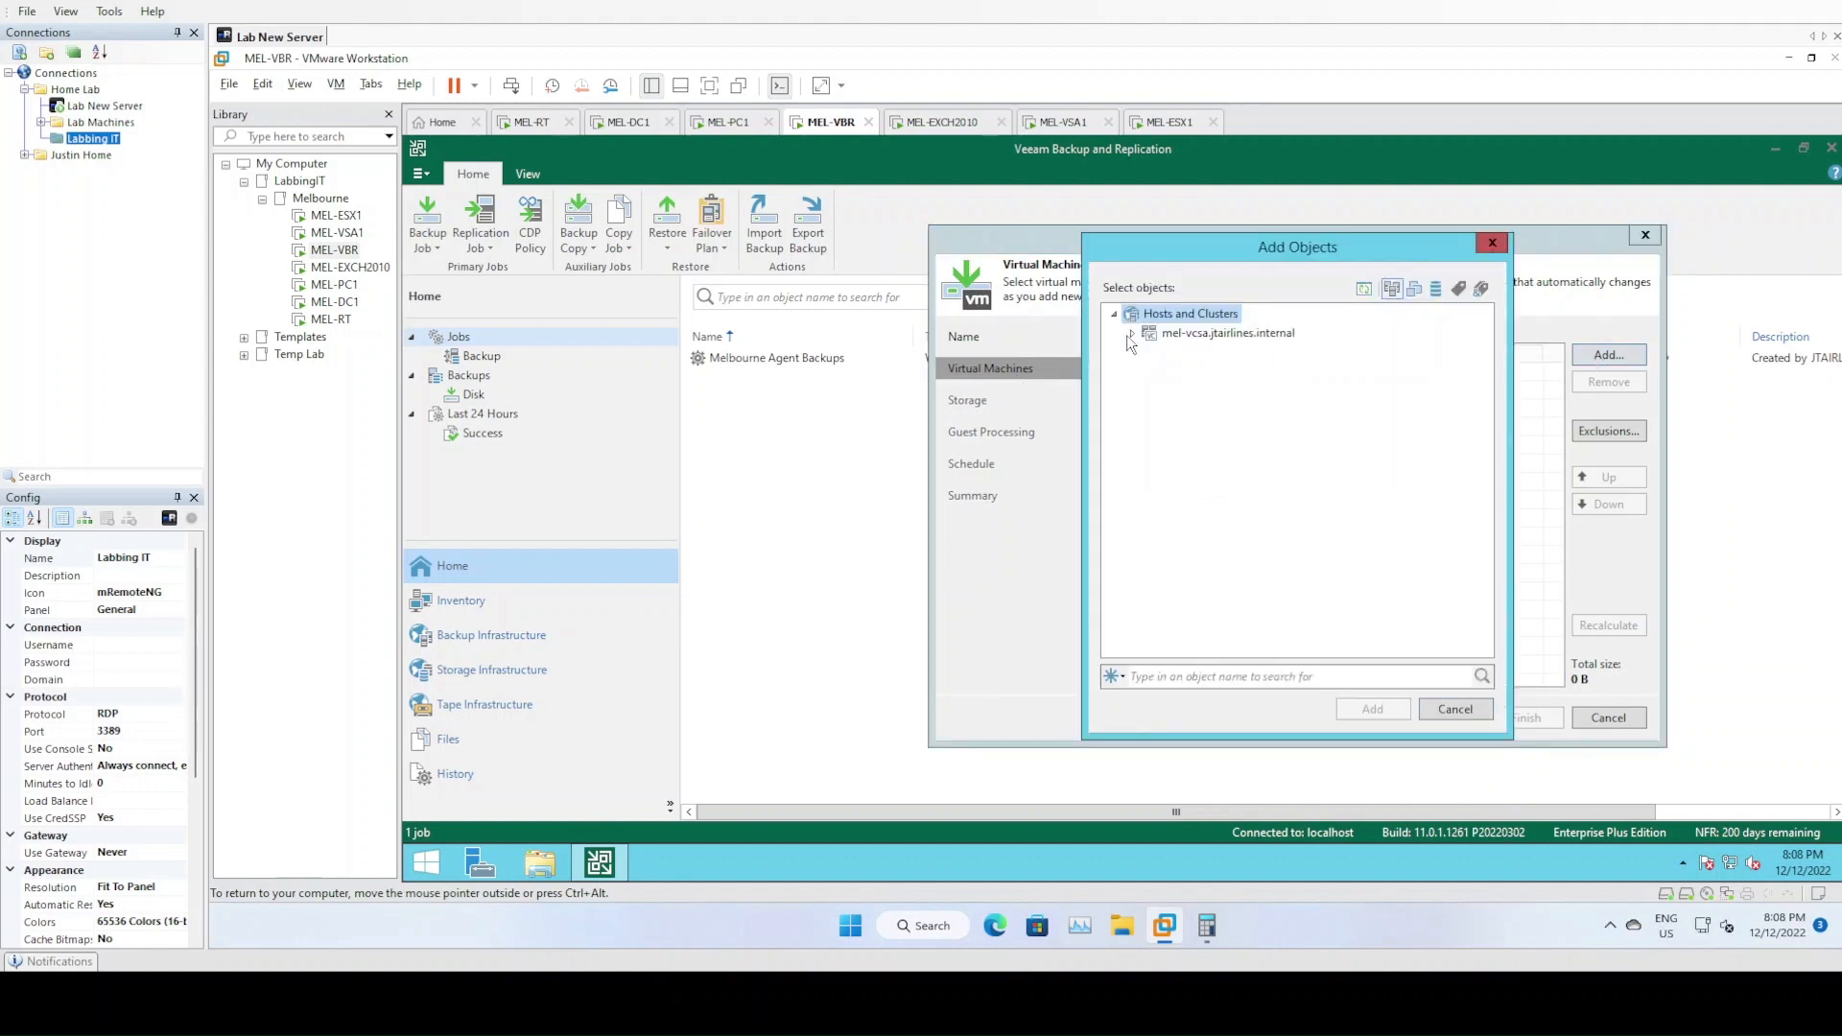
click(1153, 353)
click(1168, 374)
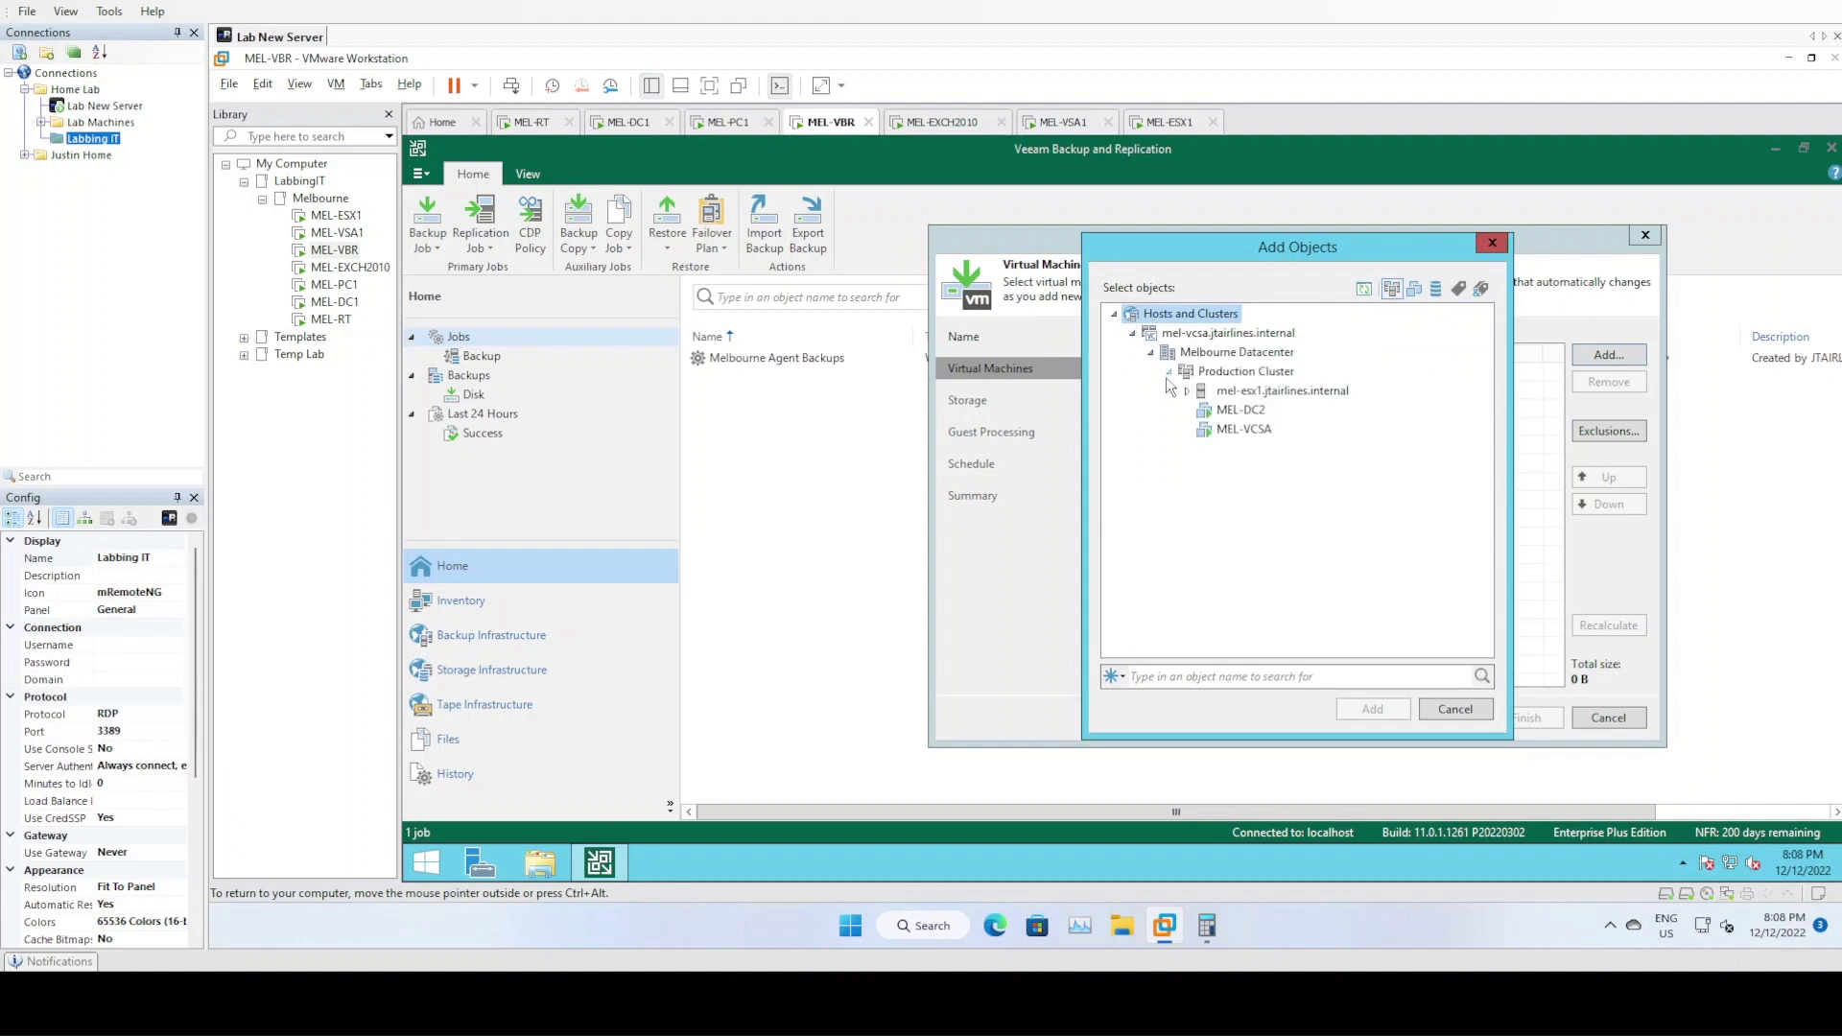
click(1257, 412)
click(1254, 432)
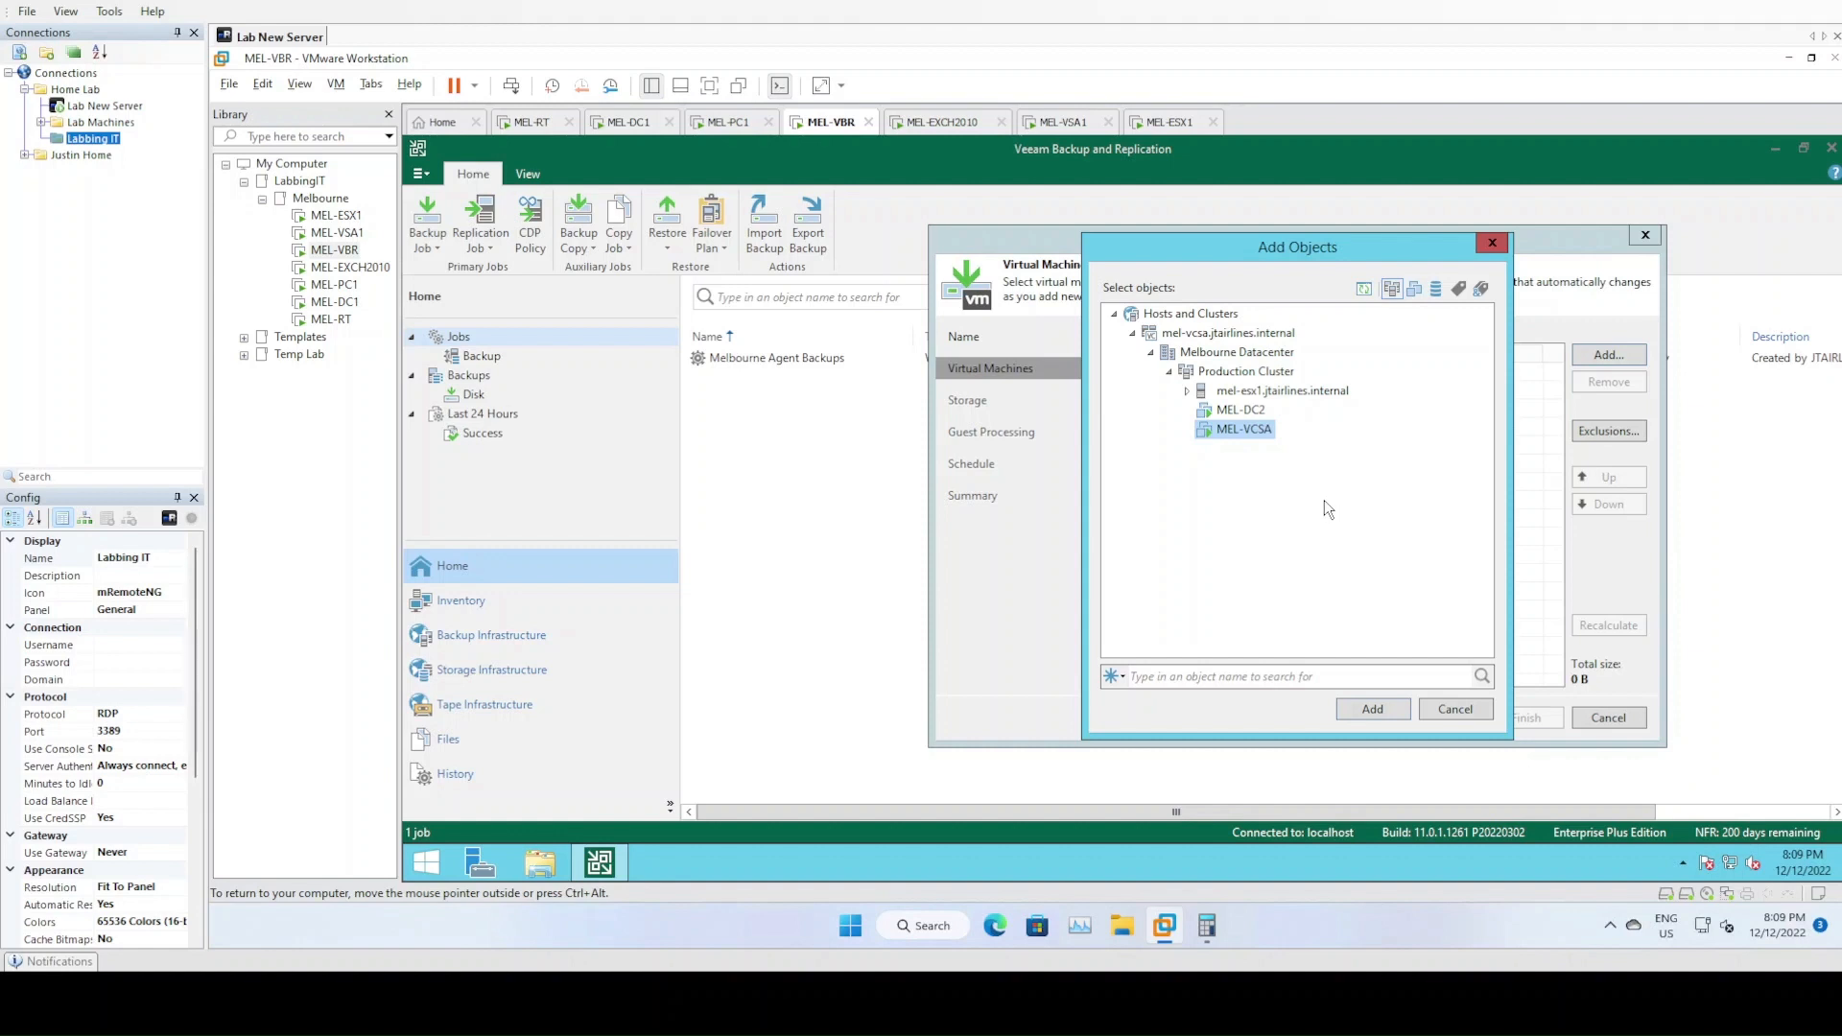
click(726, 123)
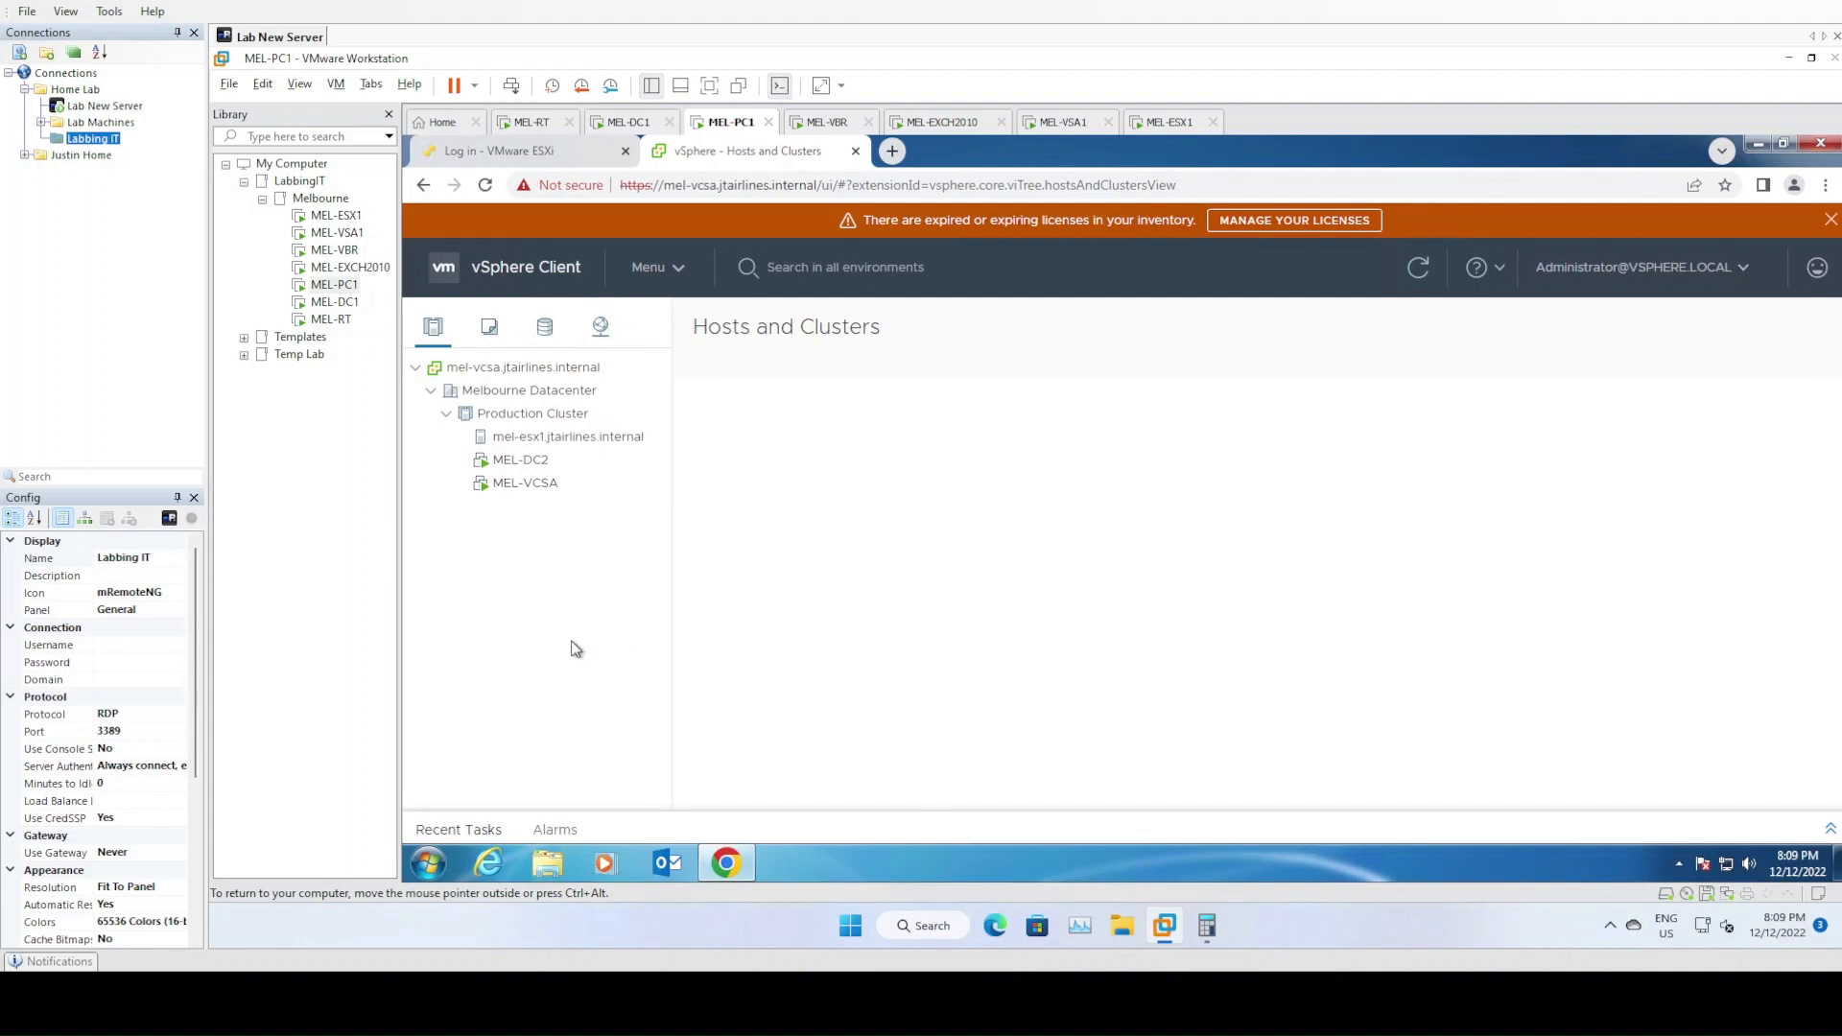
click(825, 122)
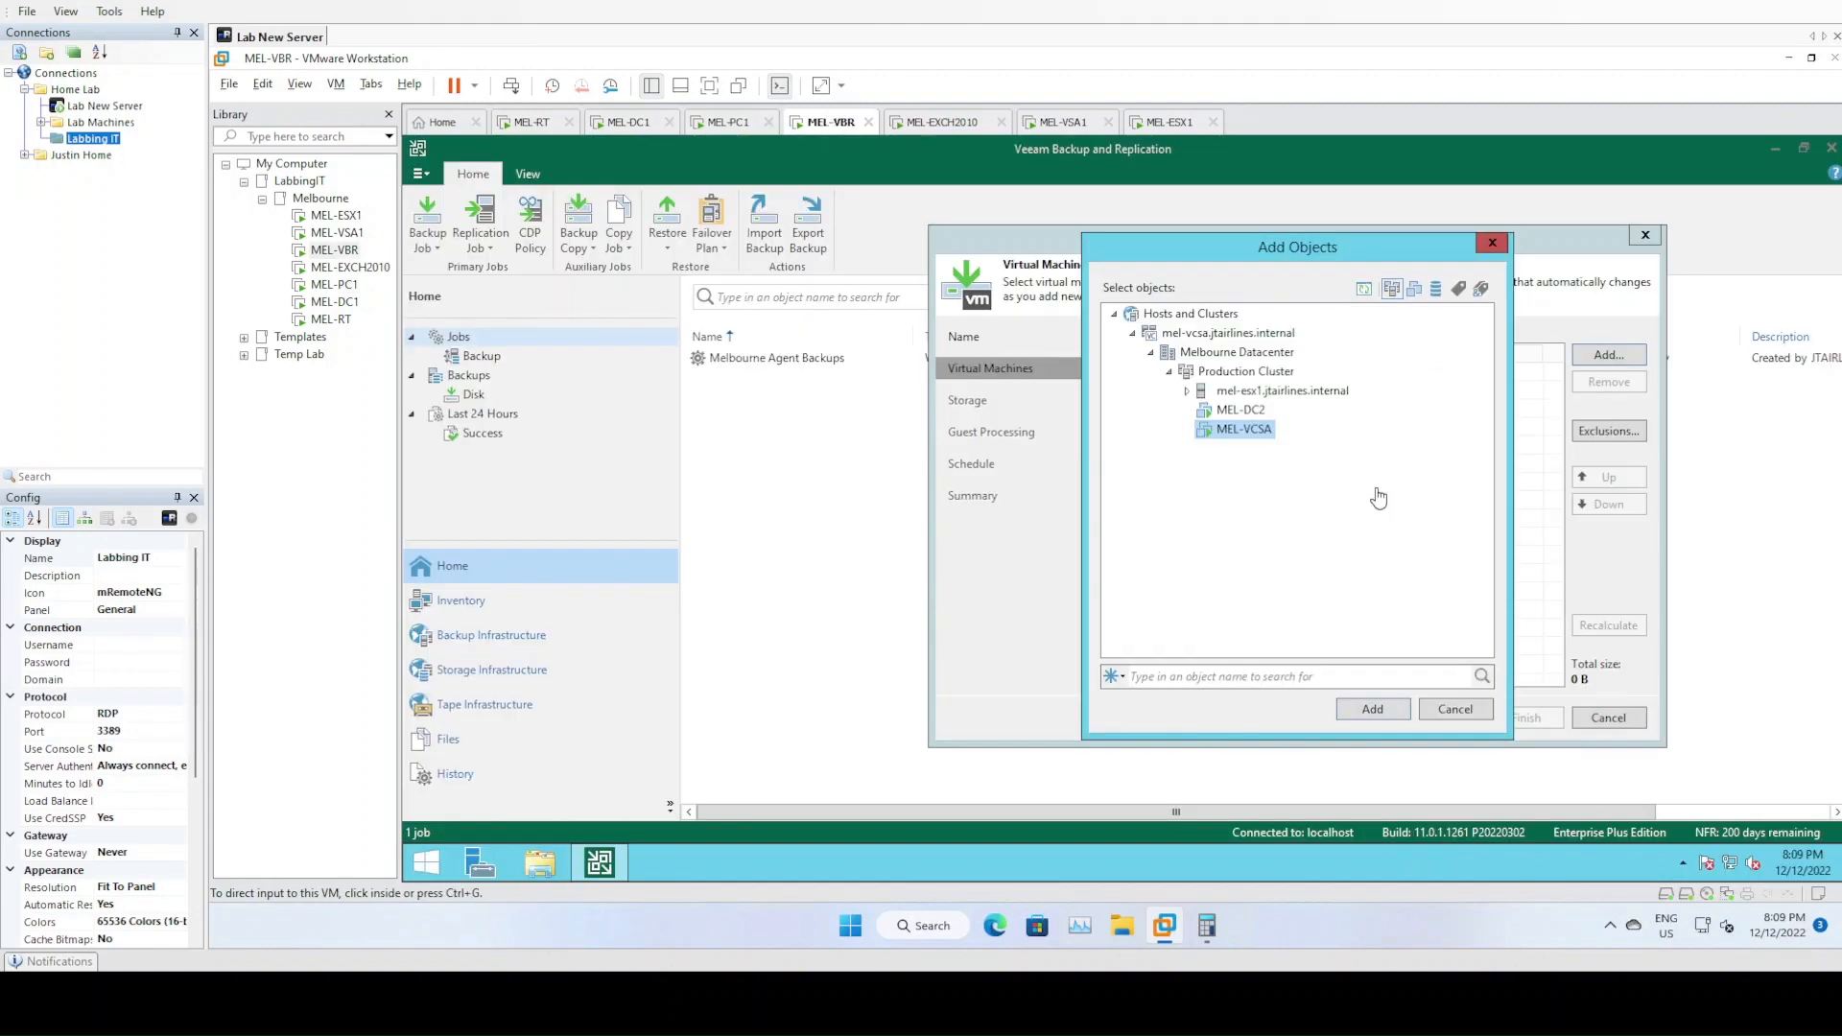
- Browse the selectable objects by VMs and templates, examining the Discovered virtual machine and Templates folders in Melbourne Datacenter
click(1417, 290)
click(1134, 334)
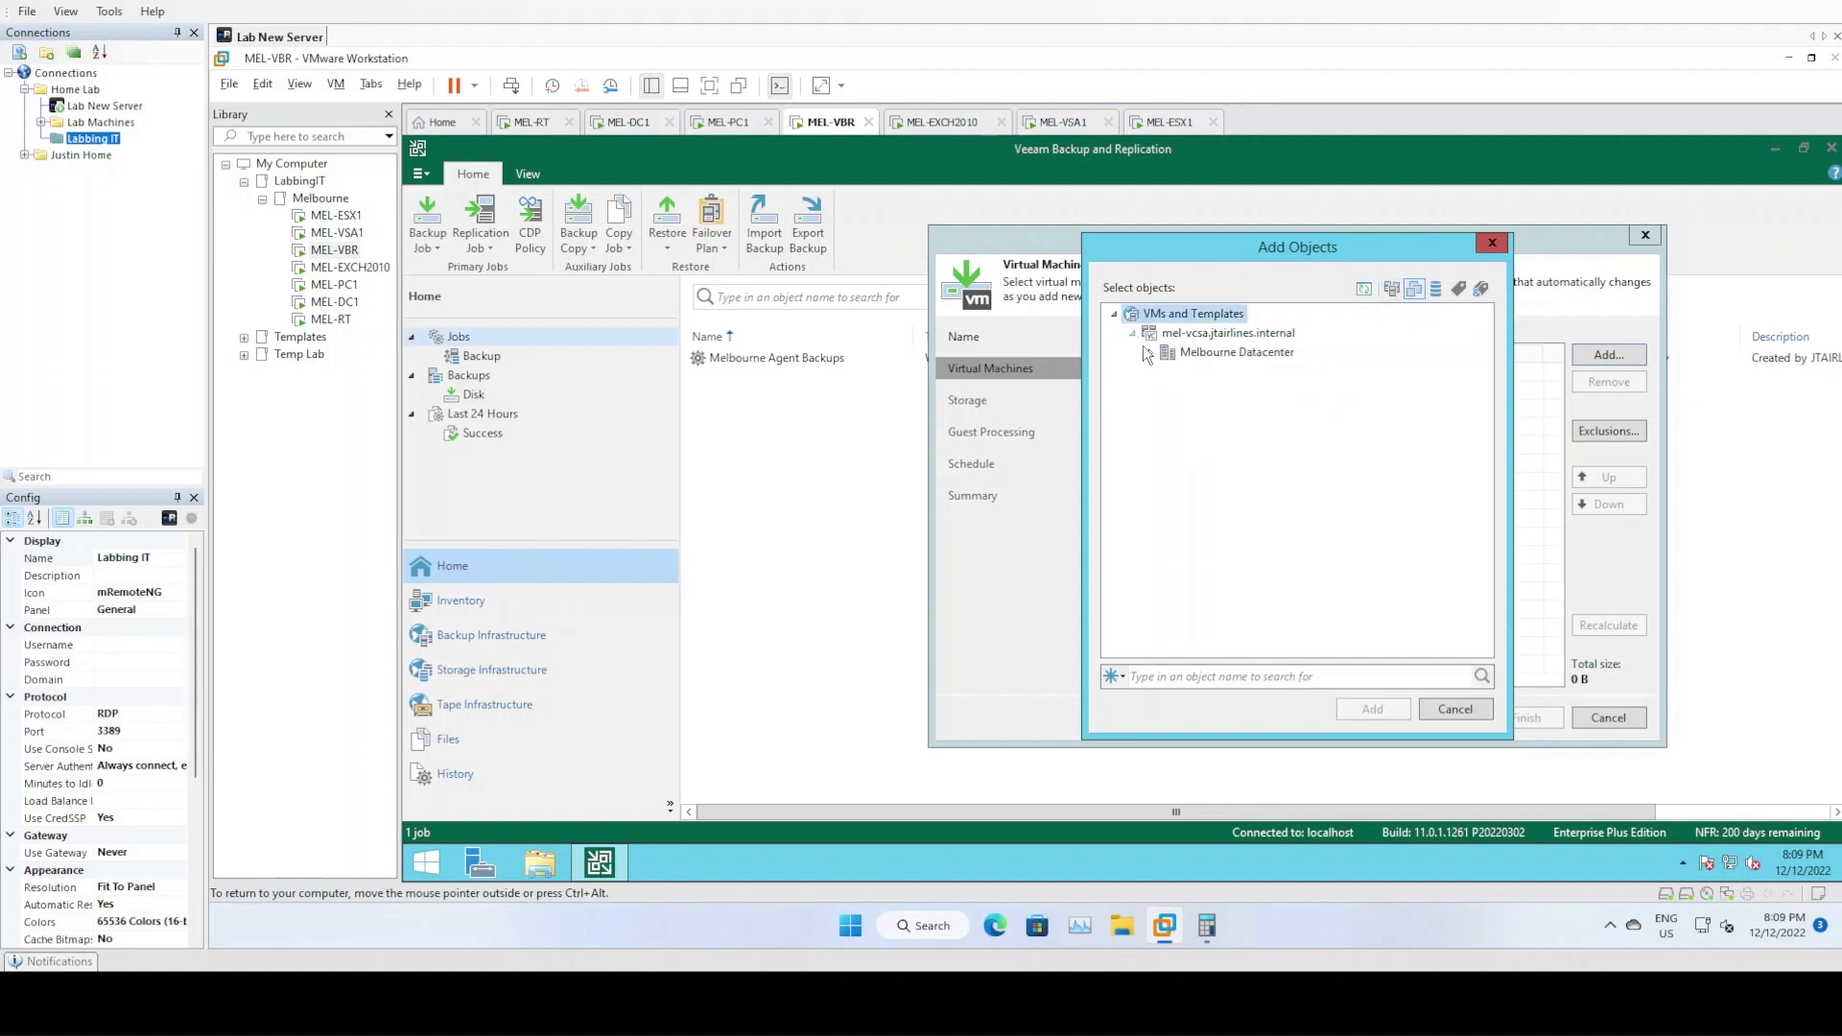
click(1152, 353)
click(1168, 373)
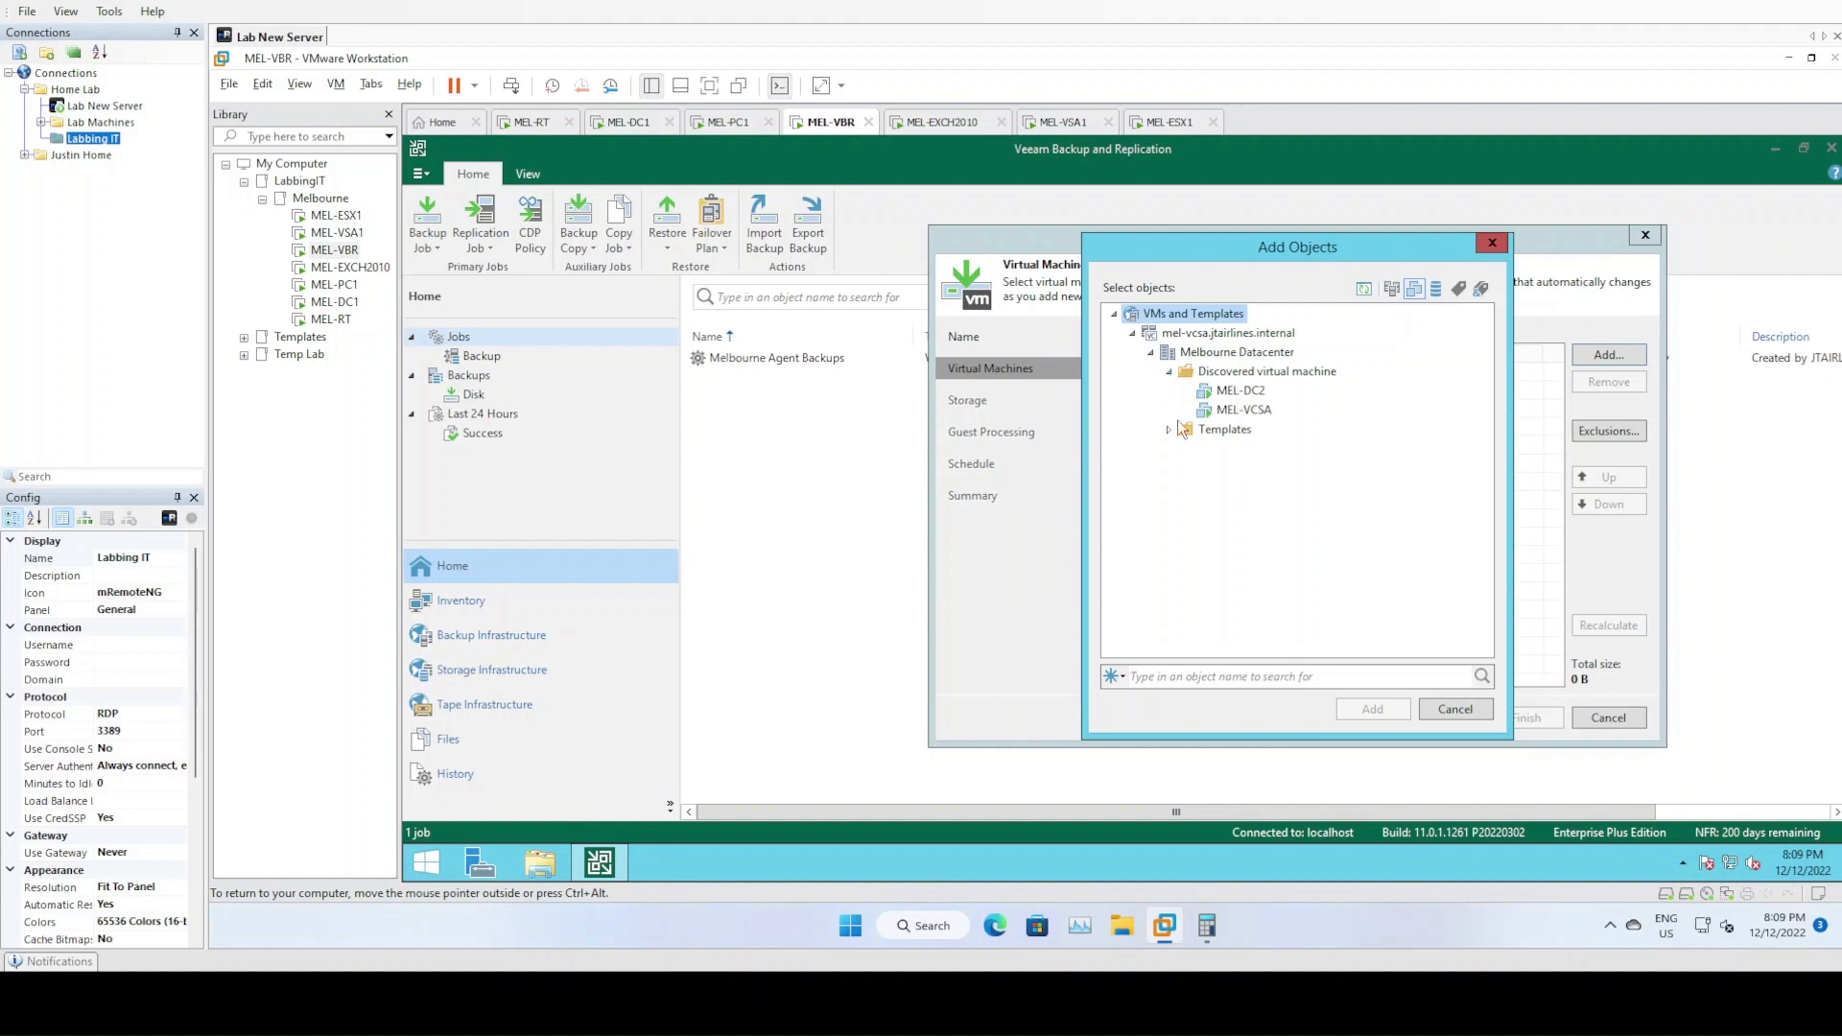
click(1169, 430)
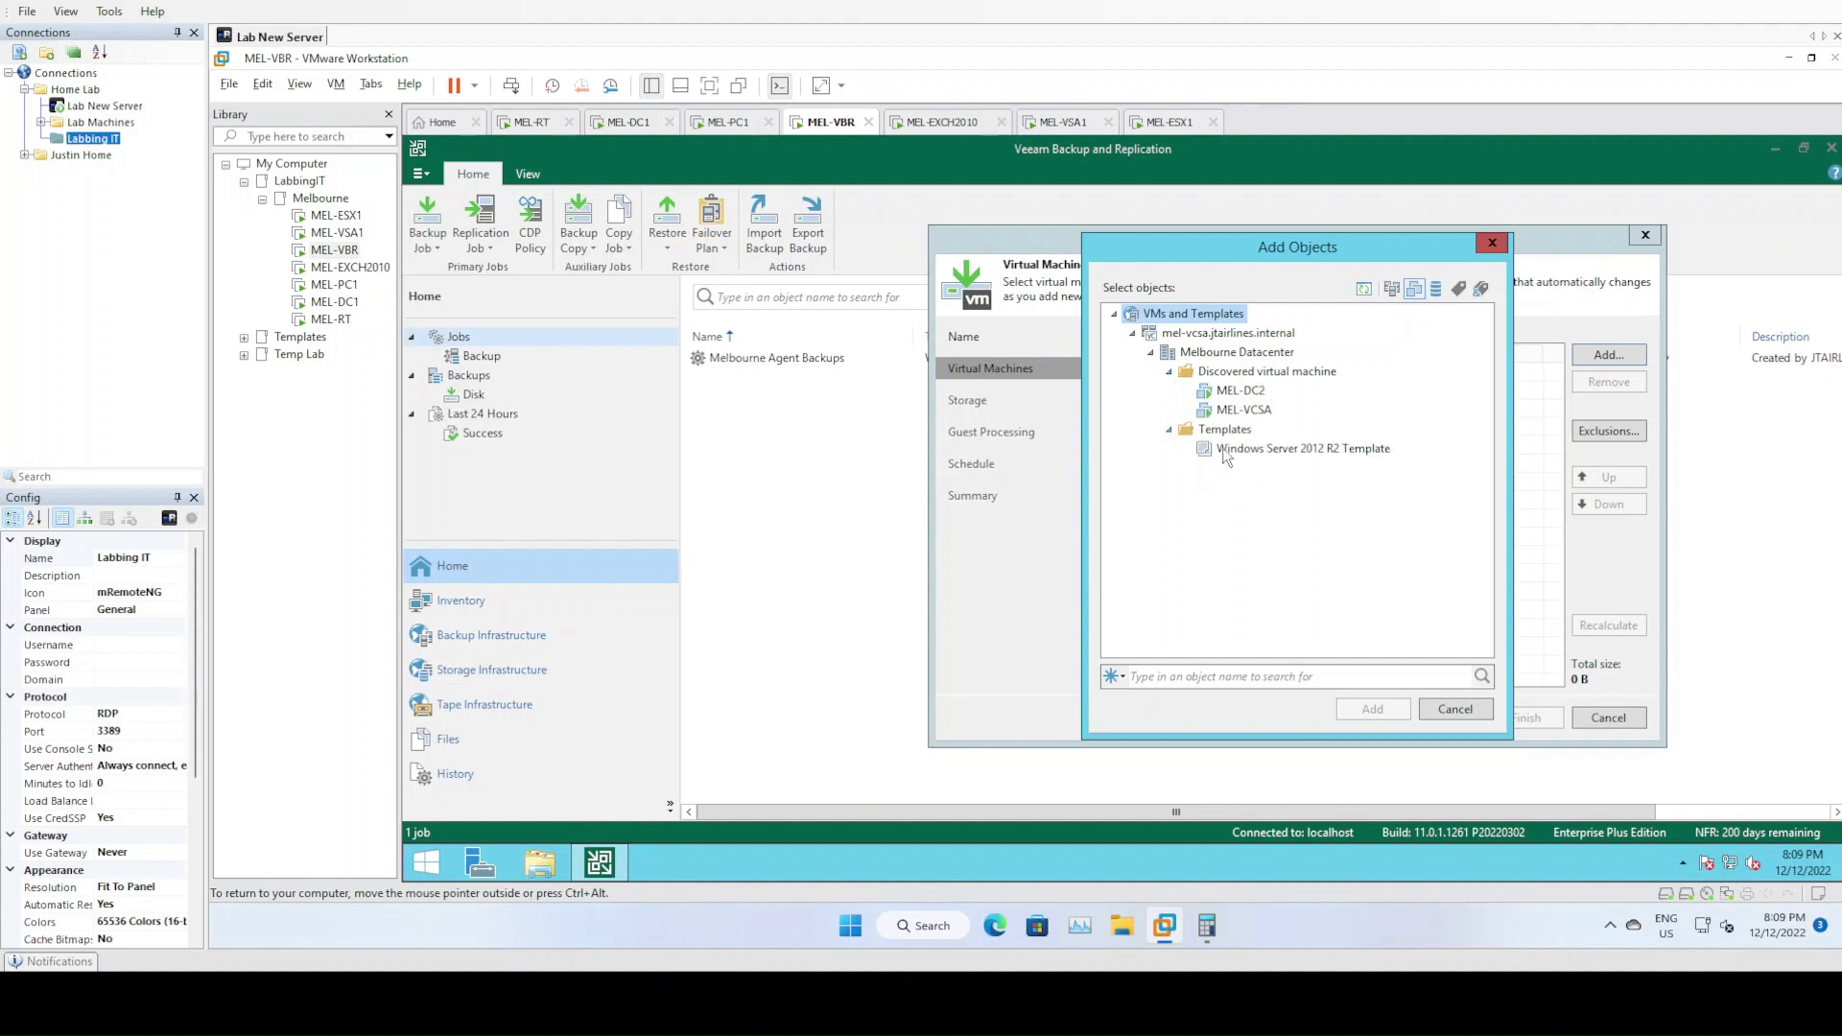
click(1227, 433)
click(1242, 372)
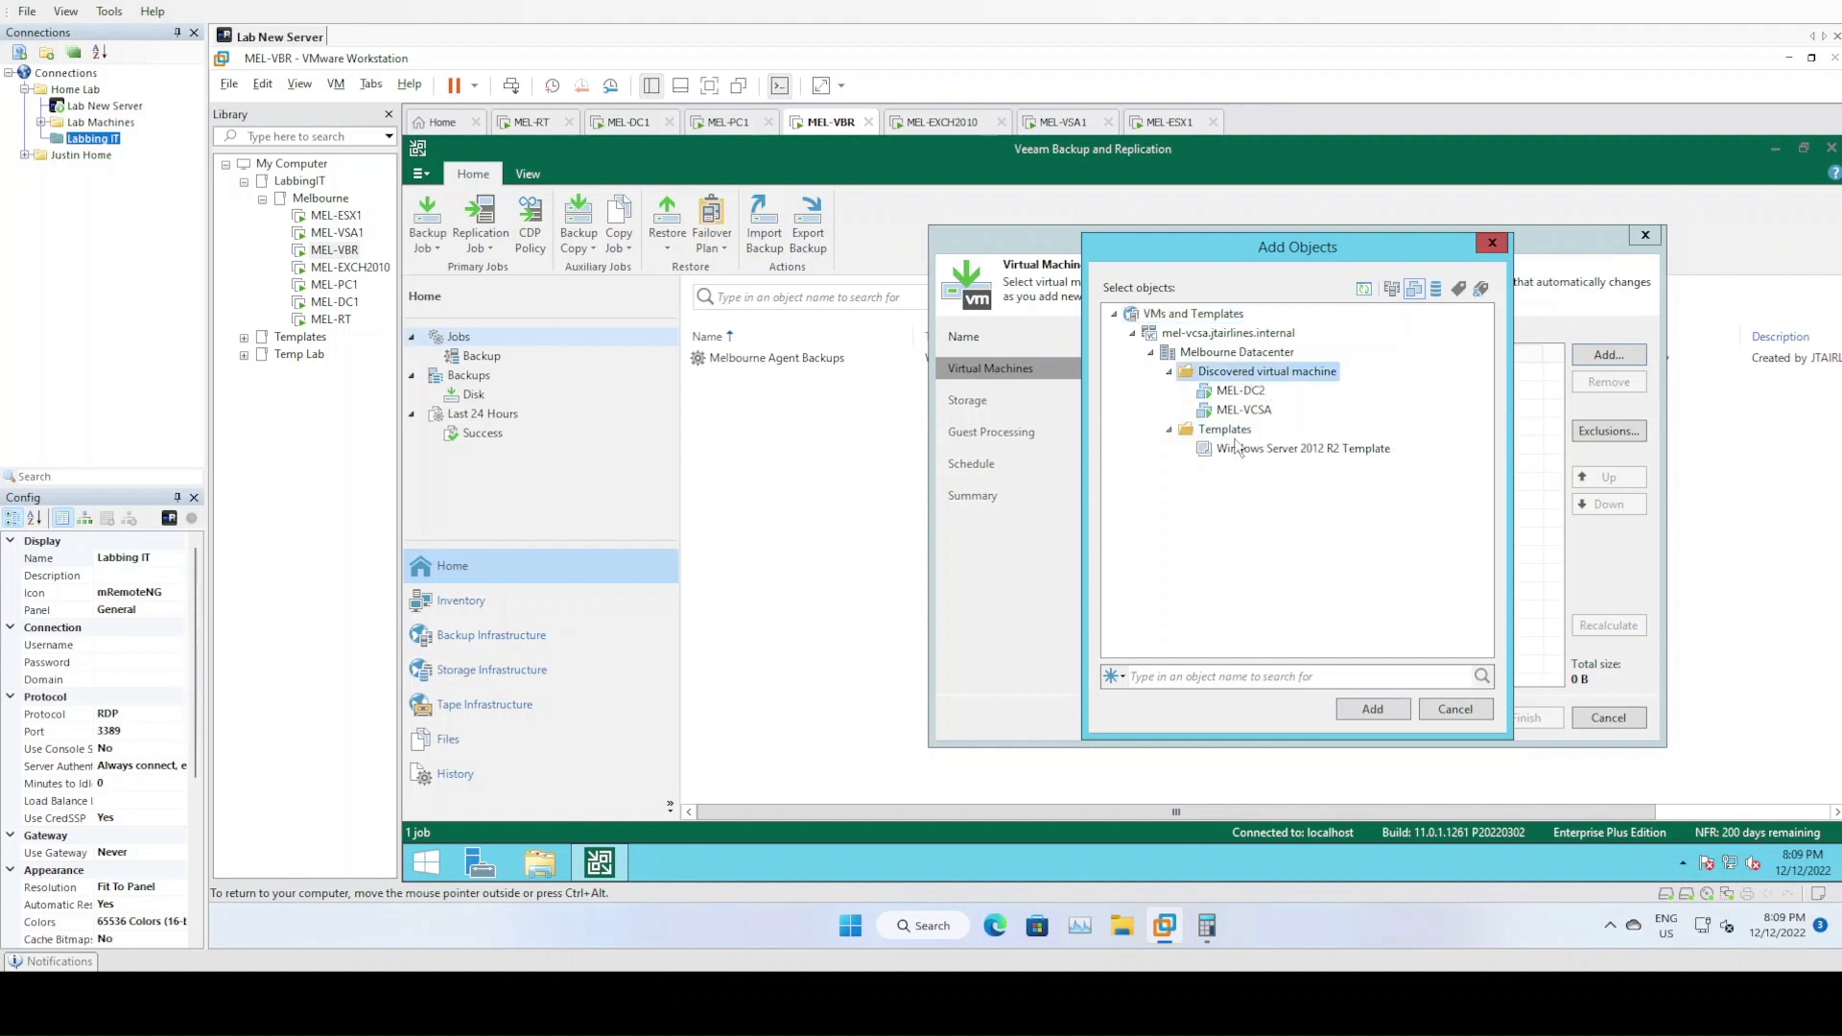
click(1234, 434)
click(1245, 373)
click(1245, 431)
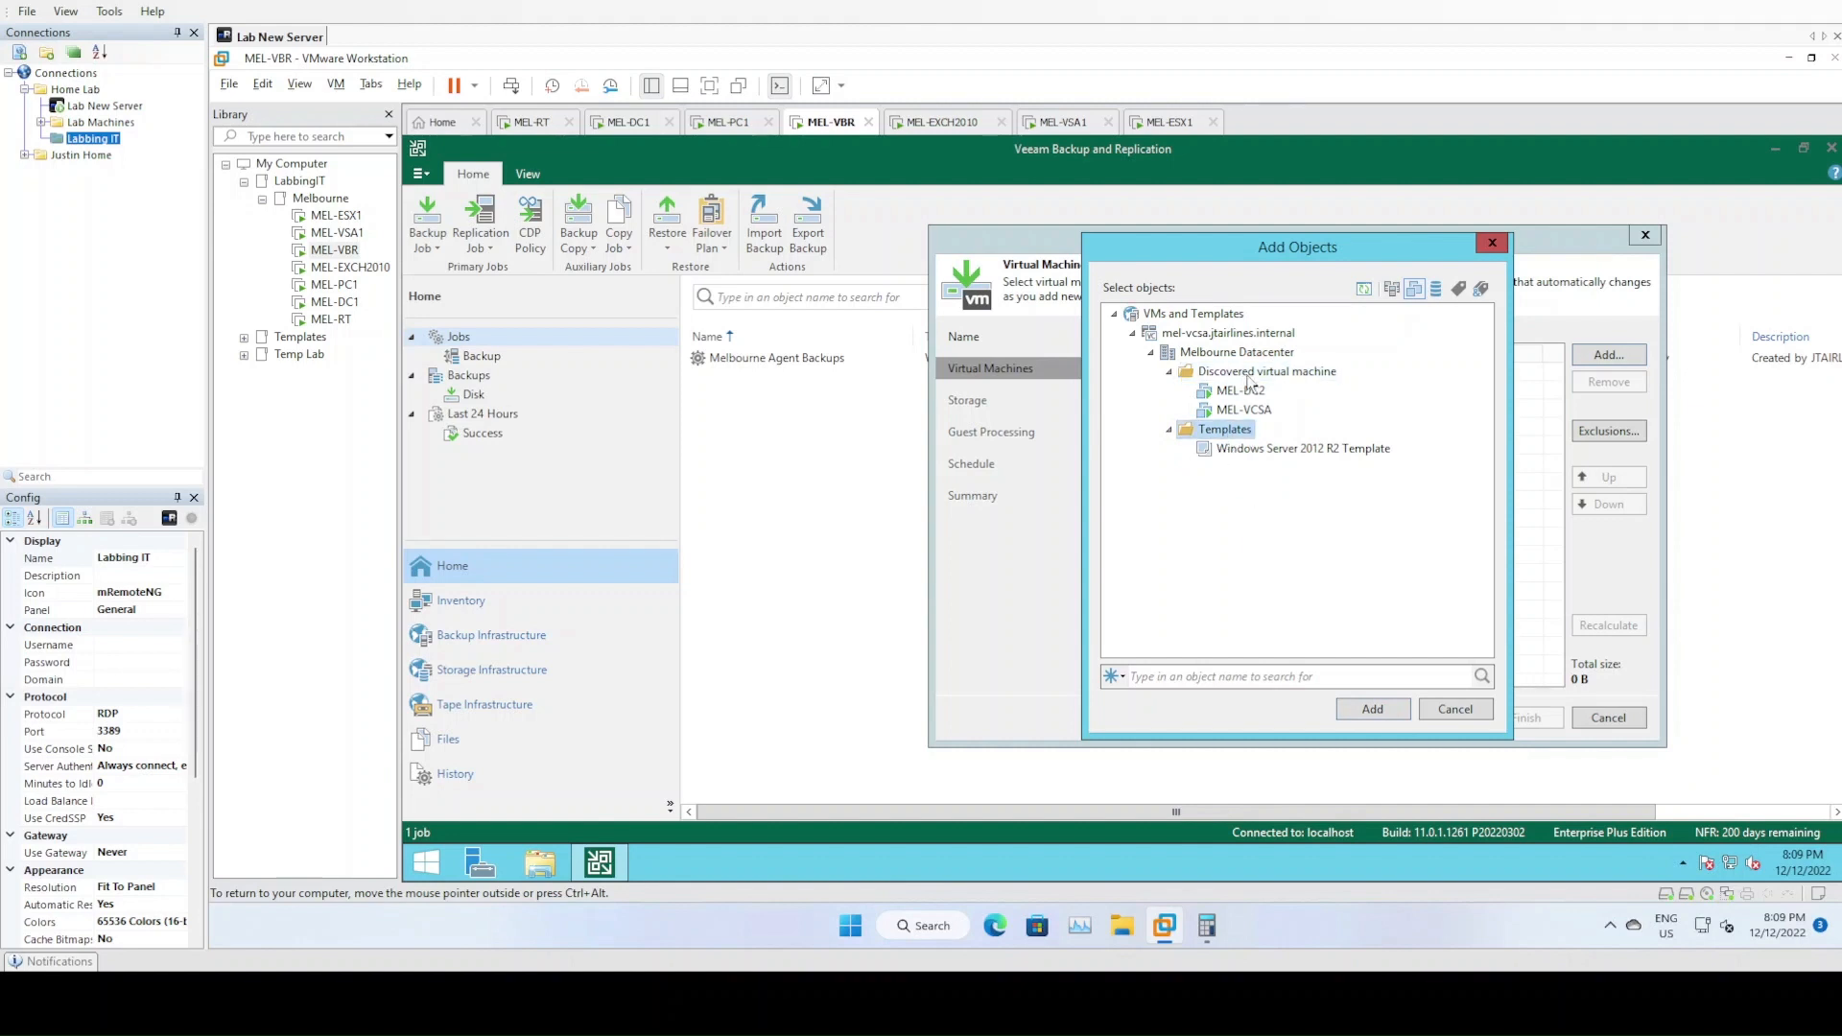
- Browse the selectable objects by datastores and VMs, examining the contents of MEL-GOLD-DATASTORE and MEL-SILVER-DATASTORE in Melbourne Datacenter
click(1249, 376)
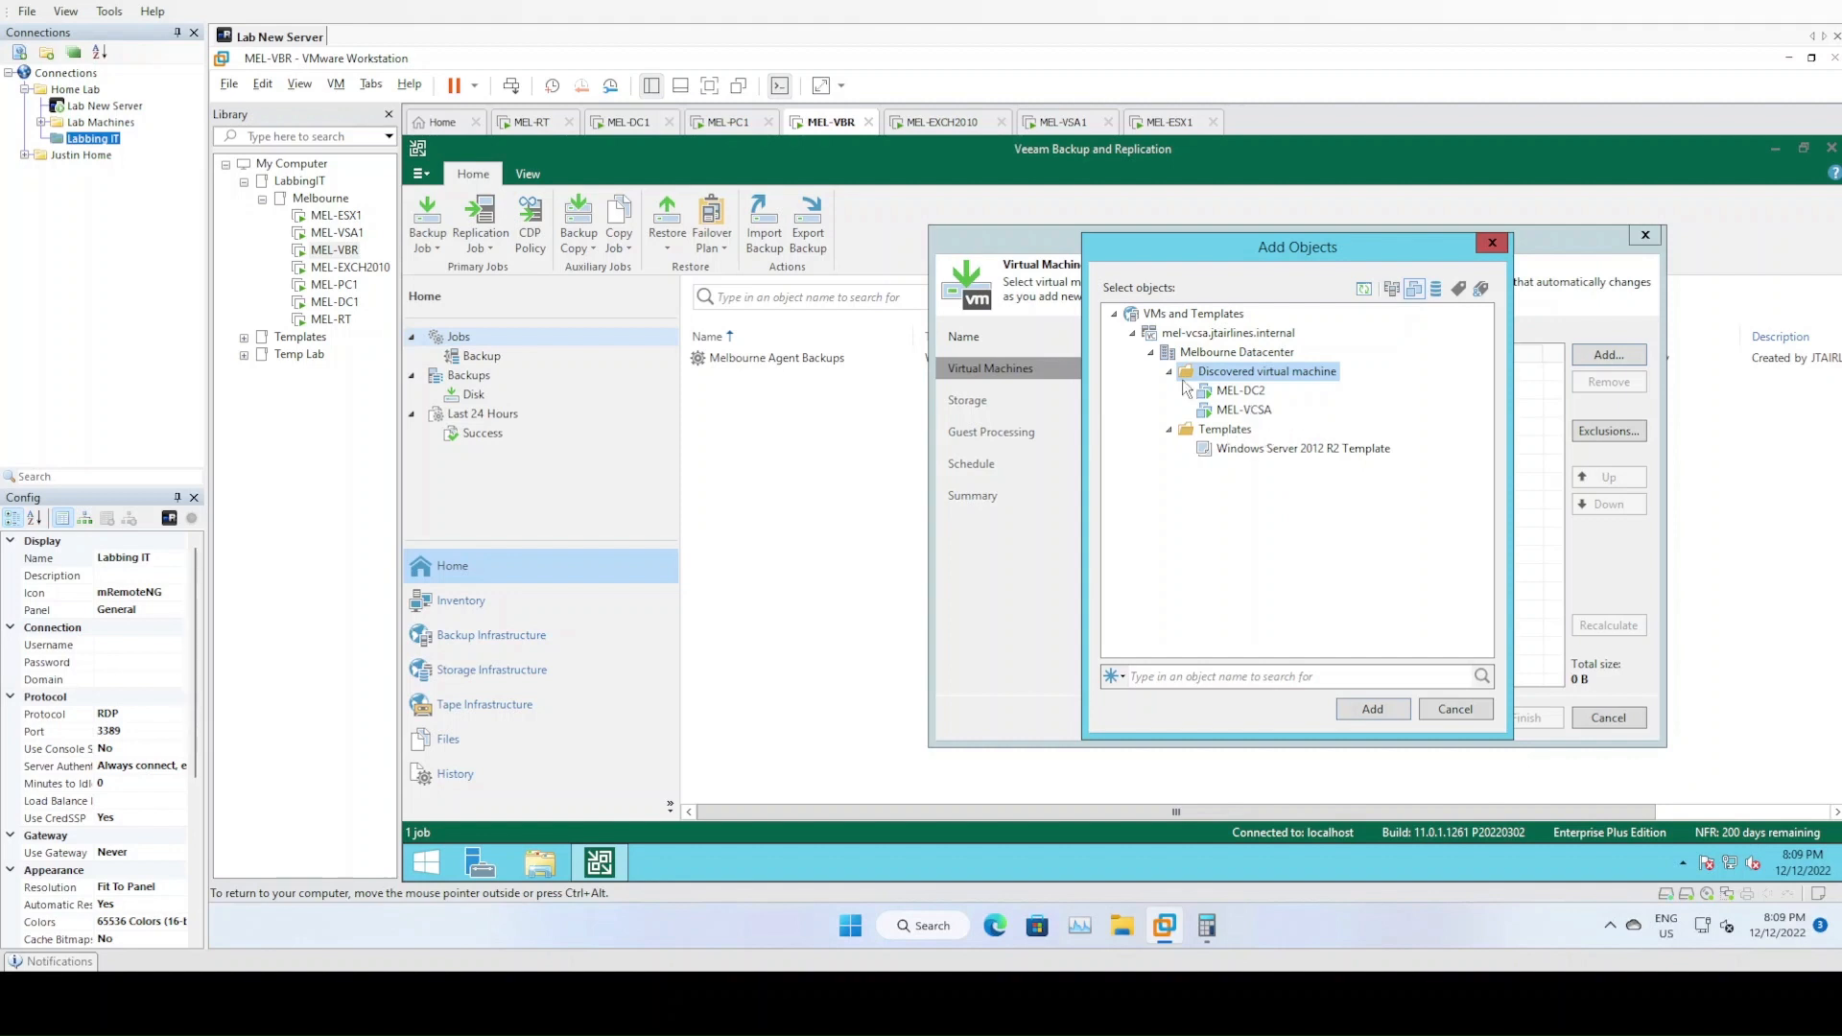
click(1435, 289)
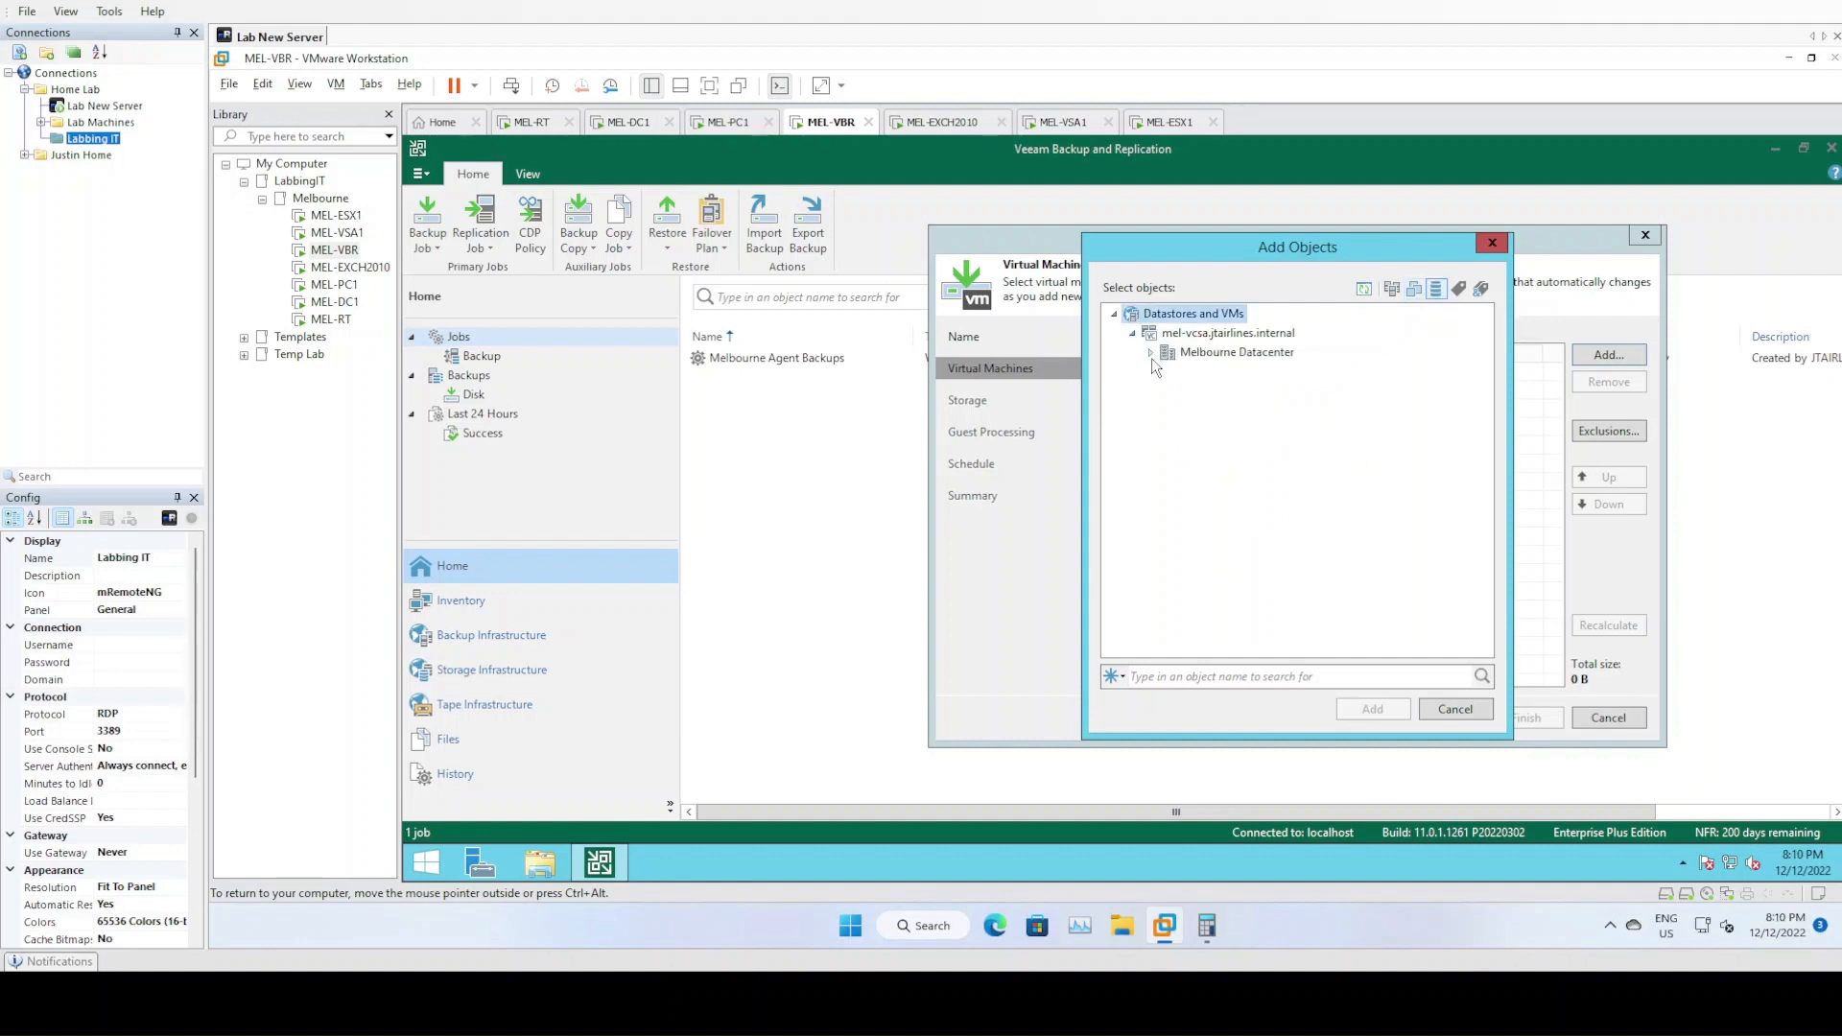
click(1150, 354)
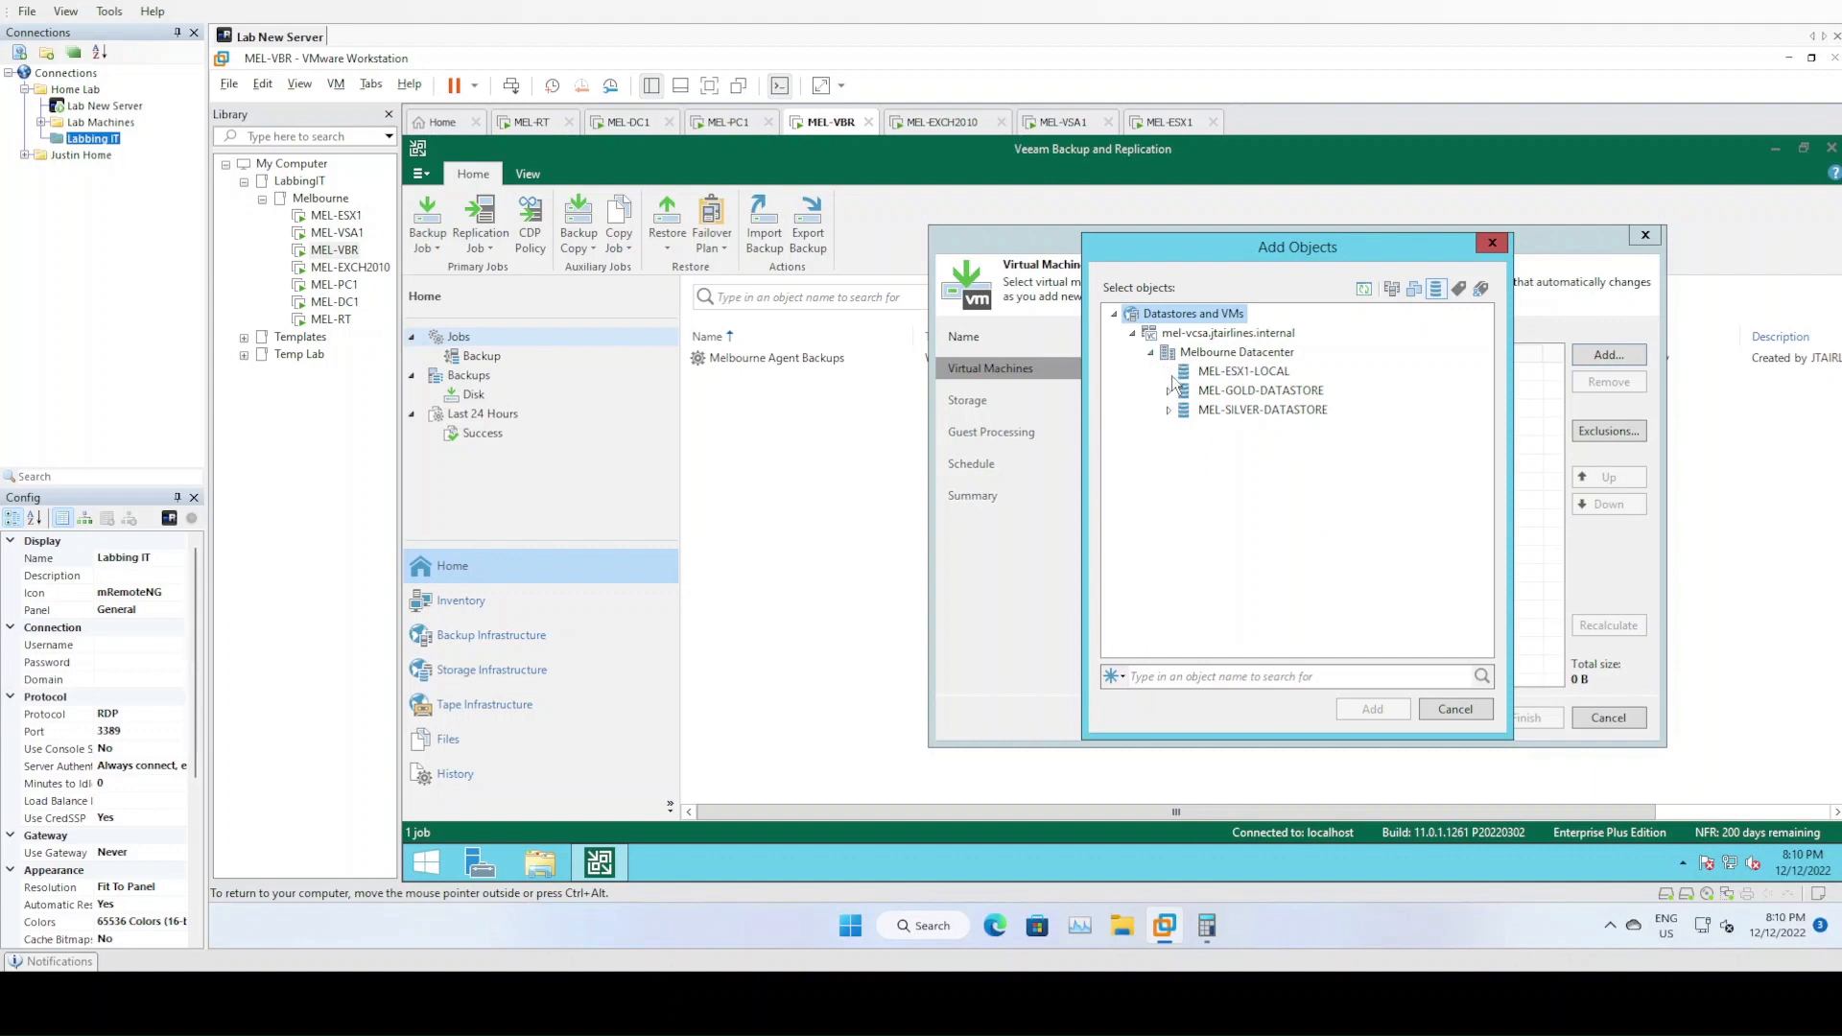
click(1169, 391)
click(1260, 398)
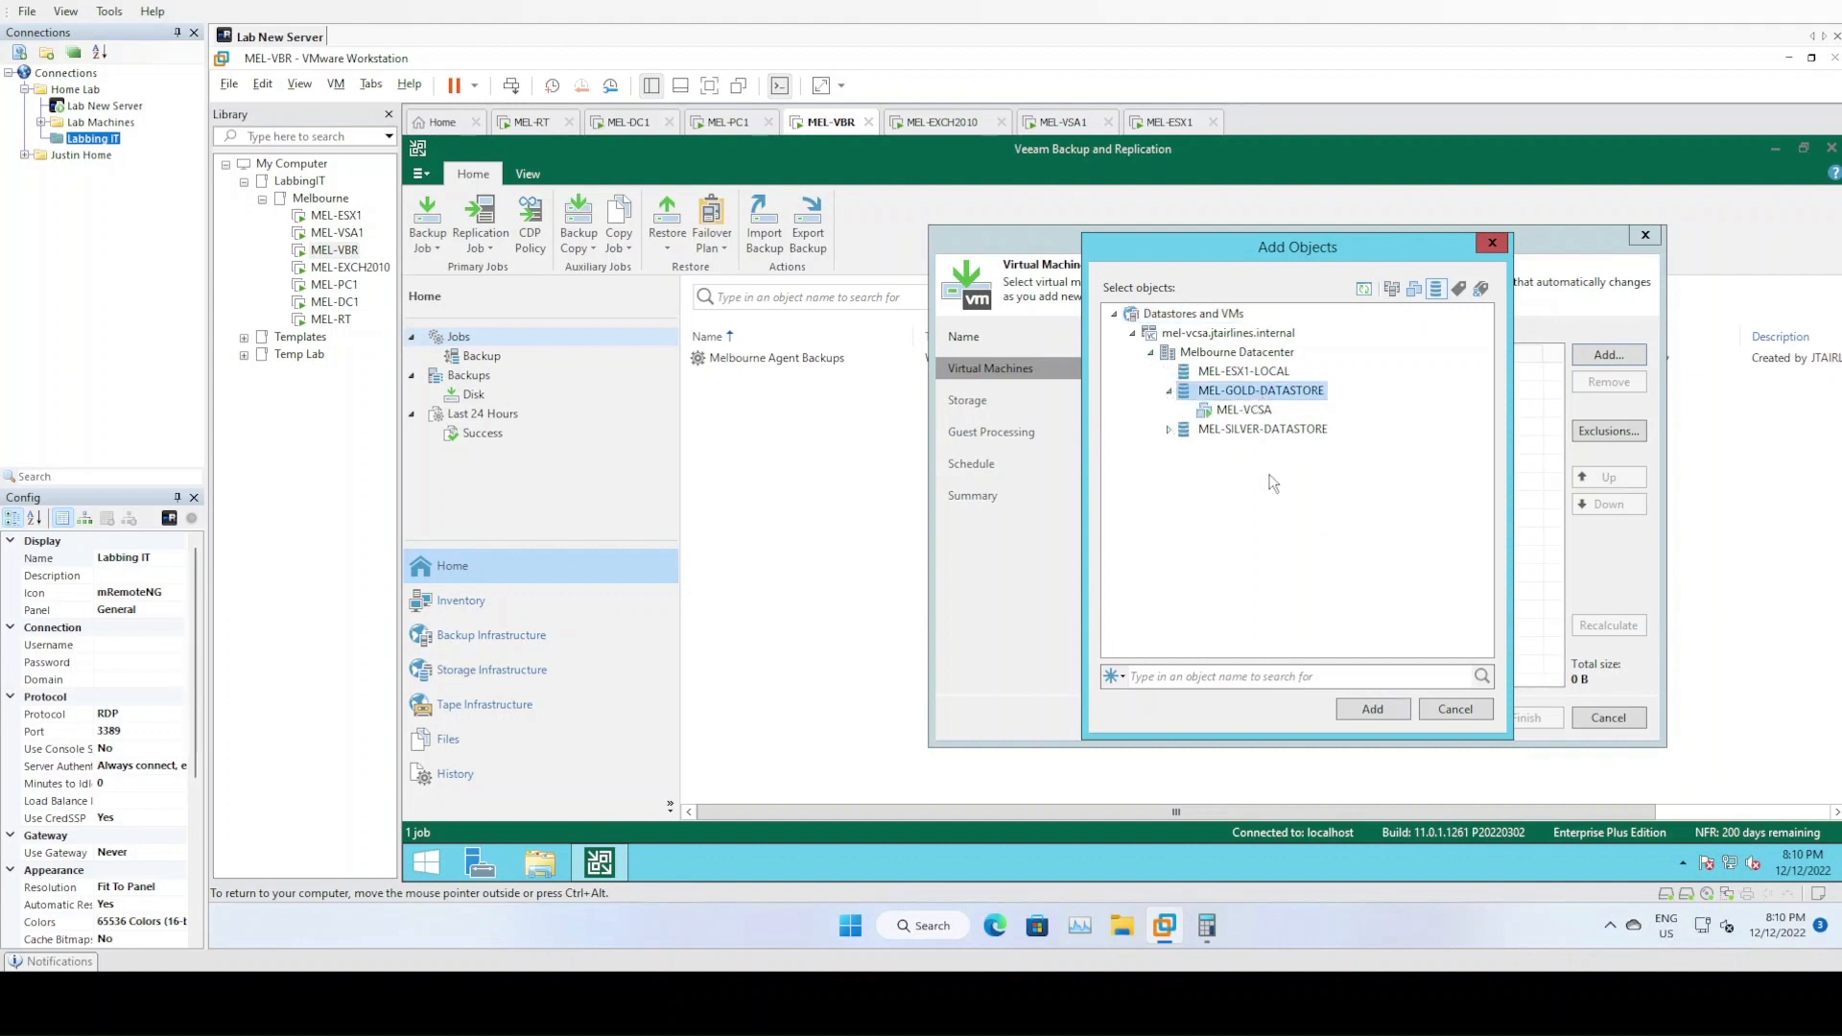
click(1168, 430)
click(1241, 448)
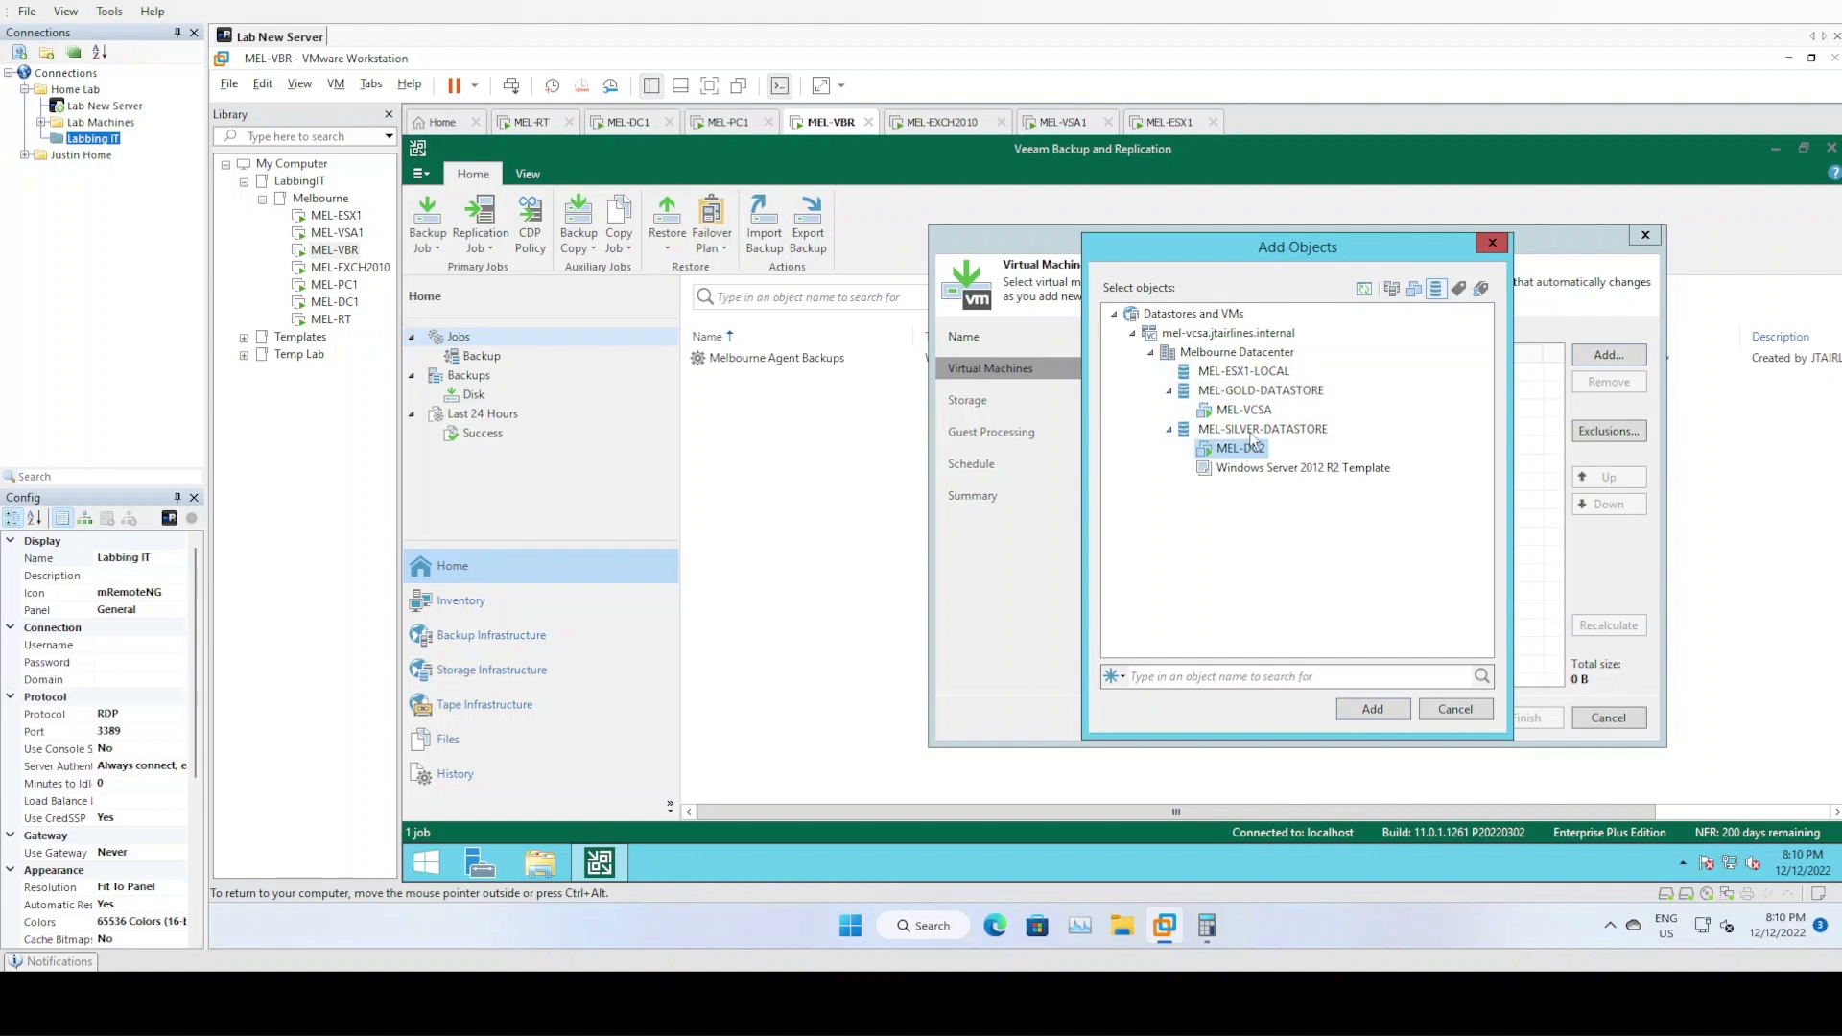
click(1250, 432)
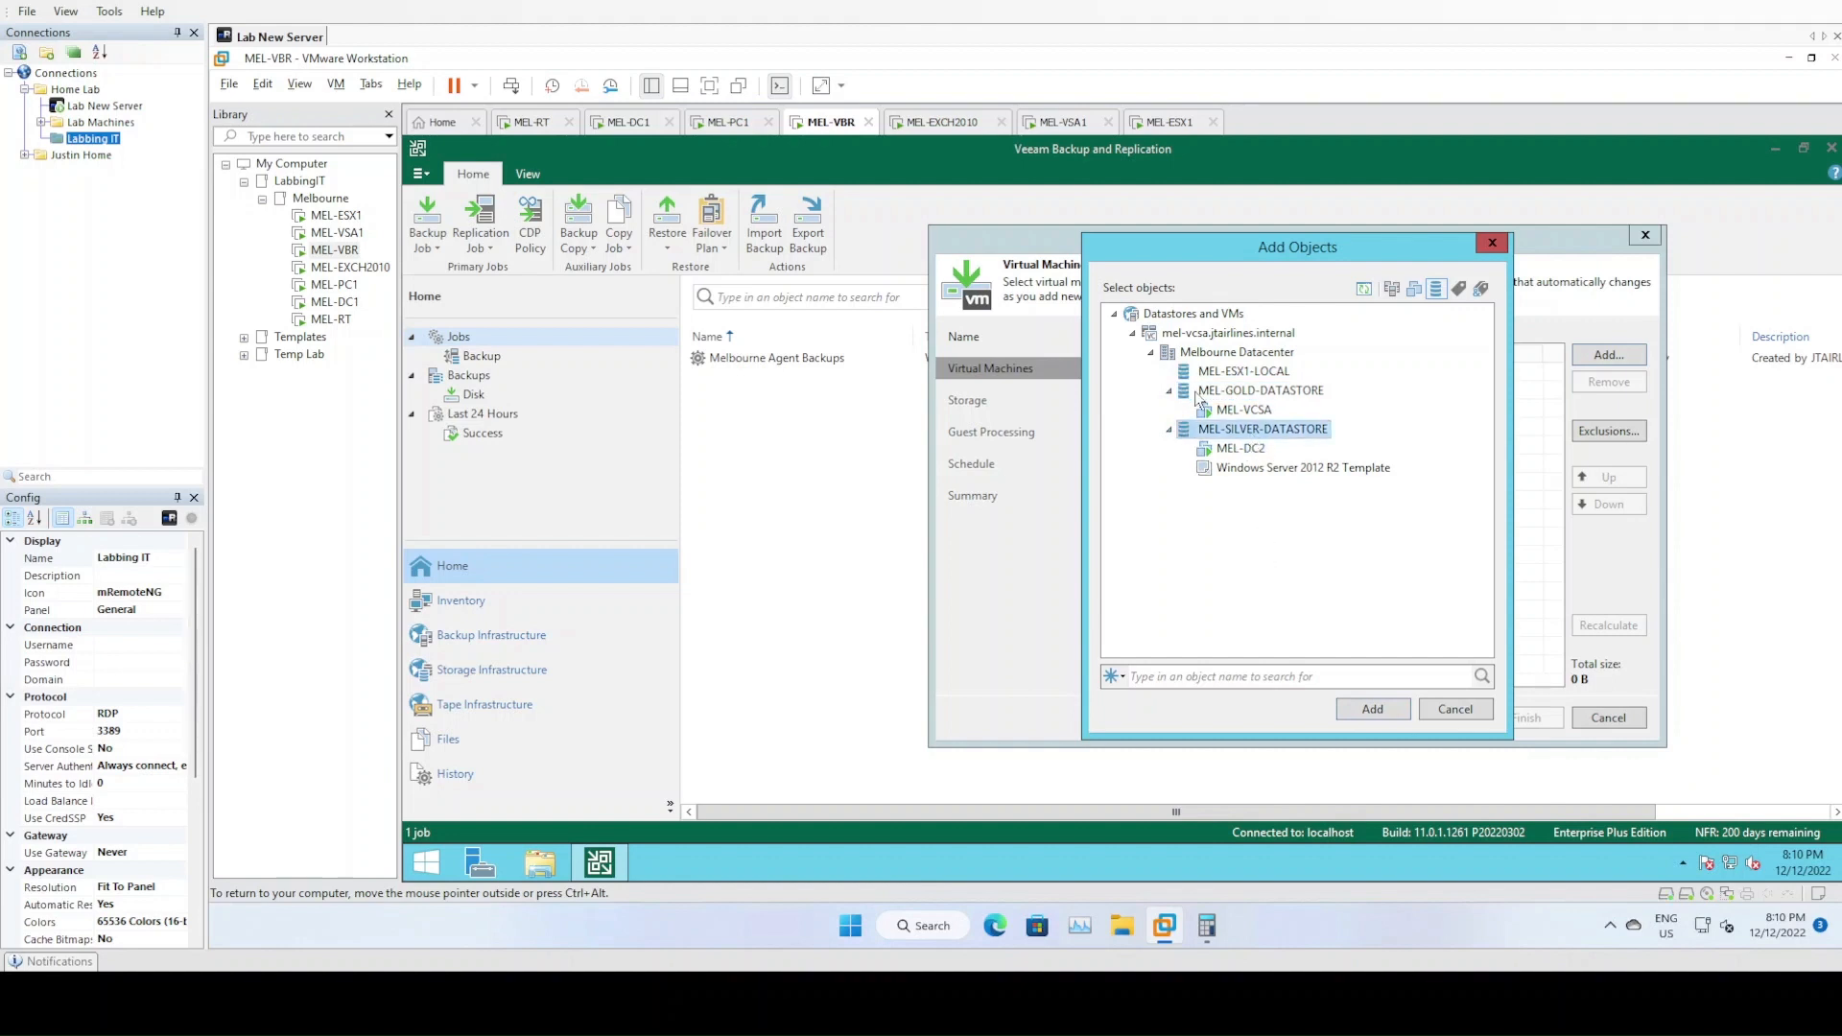
click(1265, 410)
click(1280, 434)
click(1268, 396)
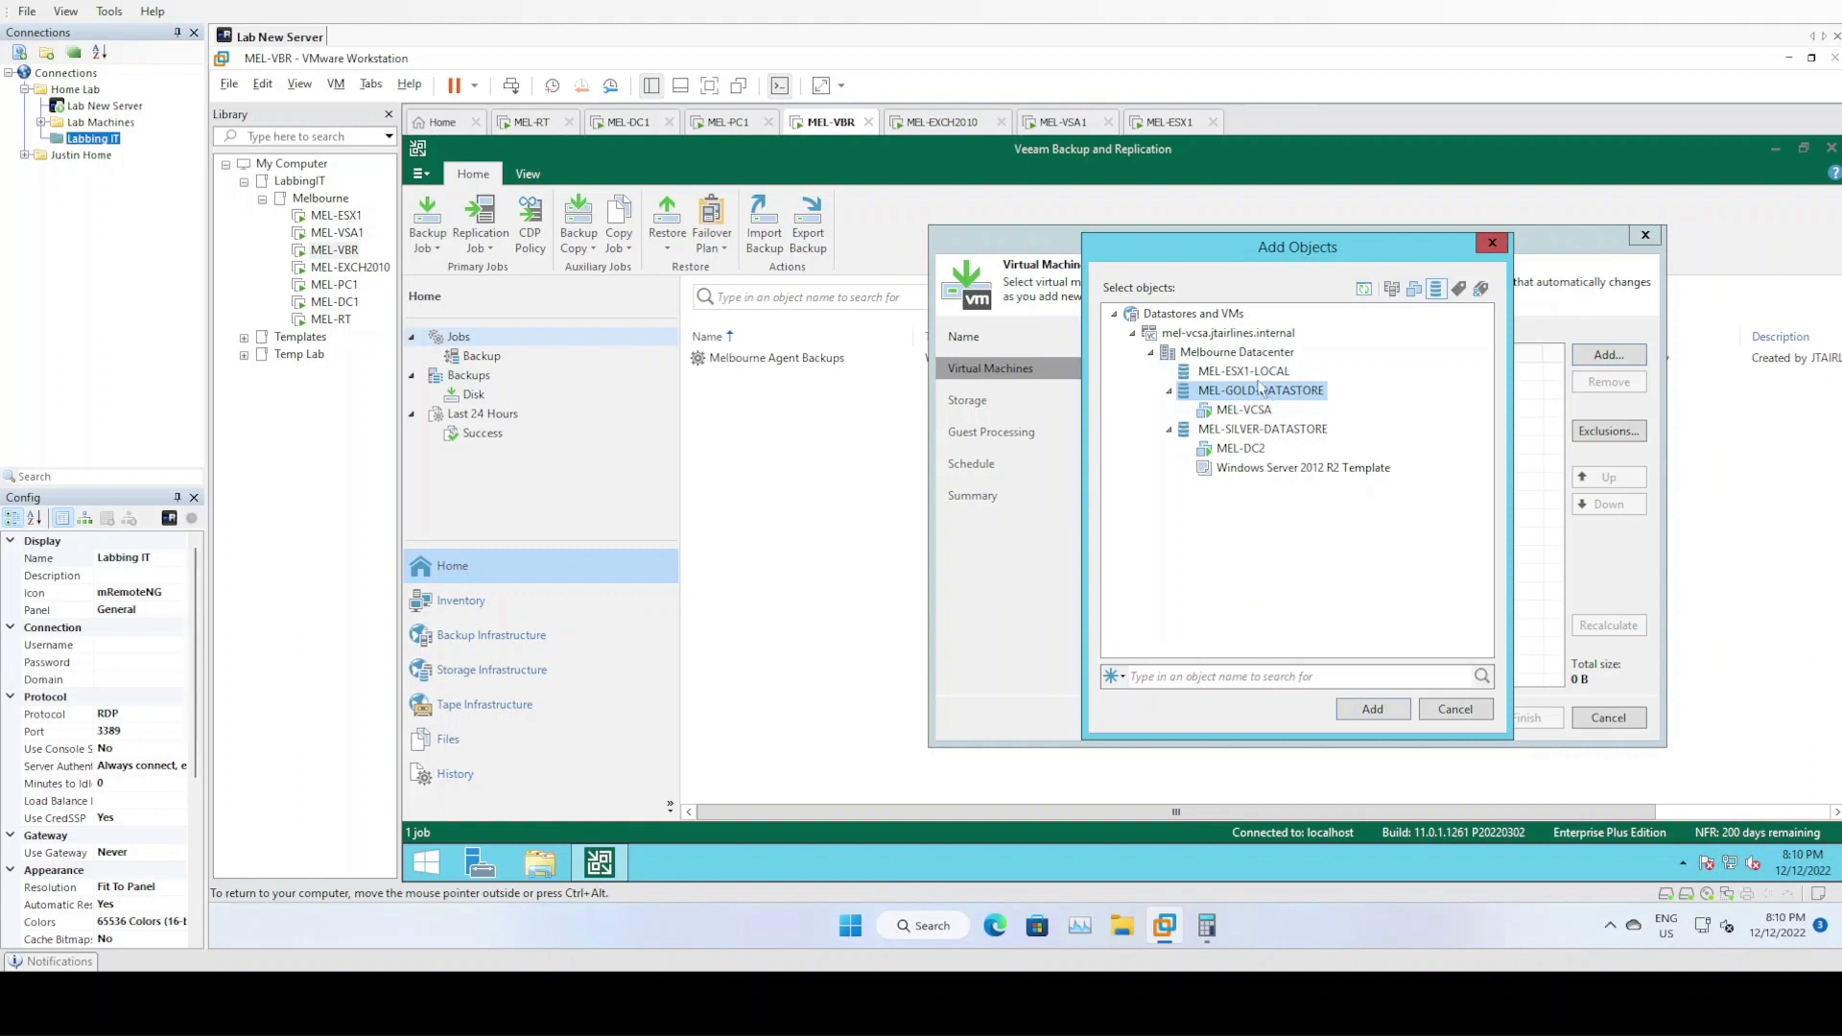
click(1276, 429)
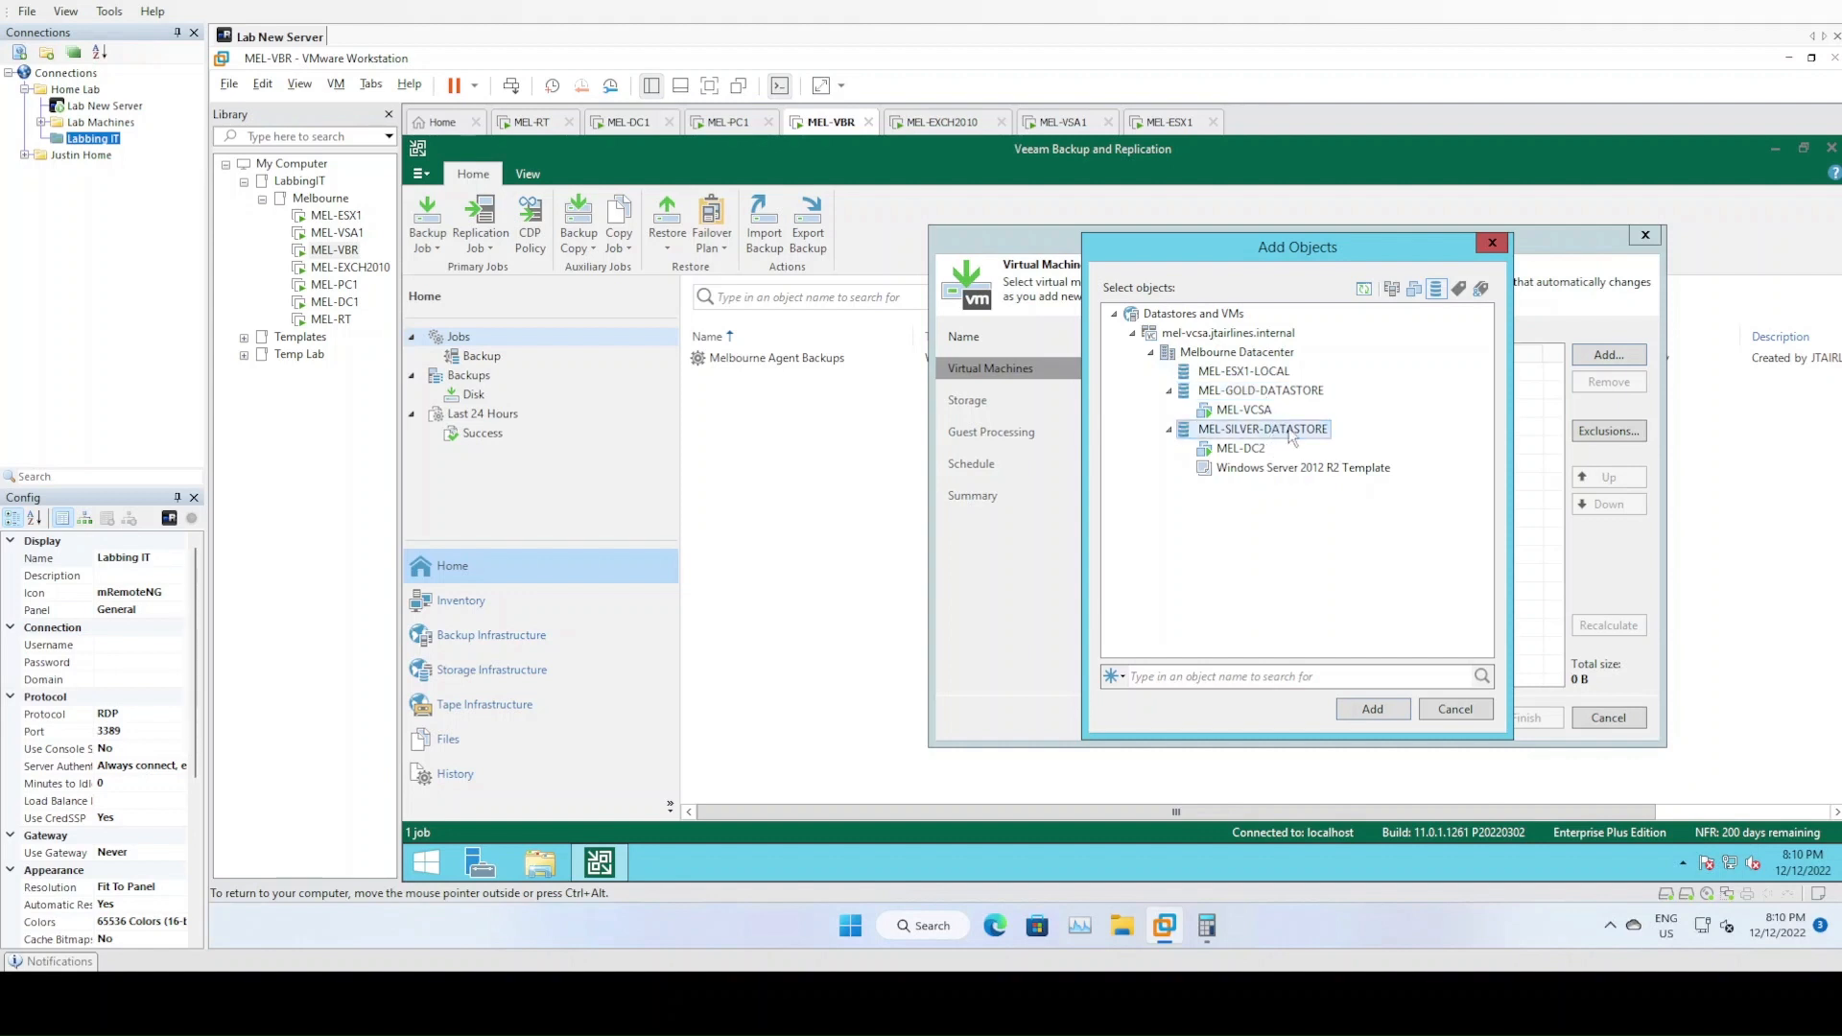
click(1247, 392)
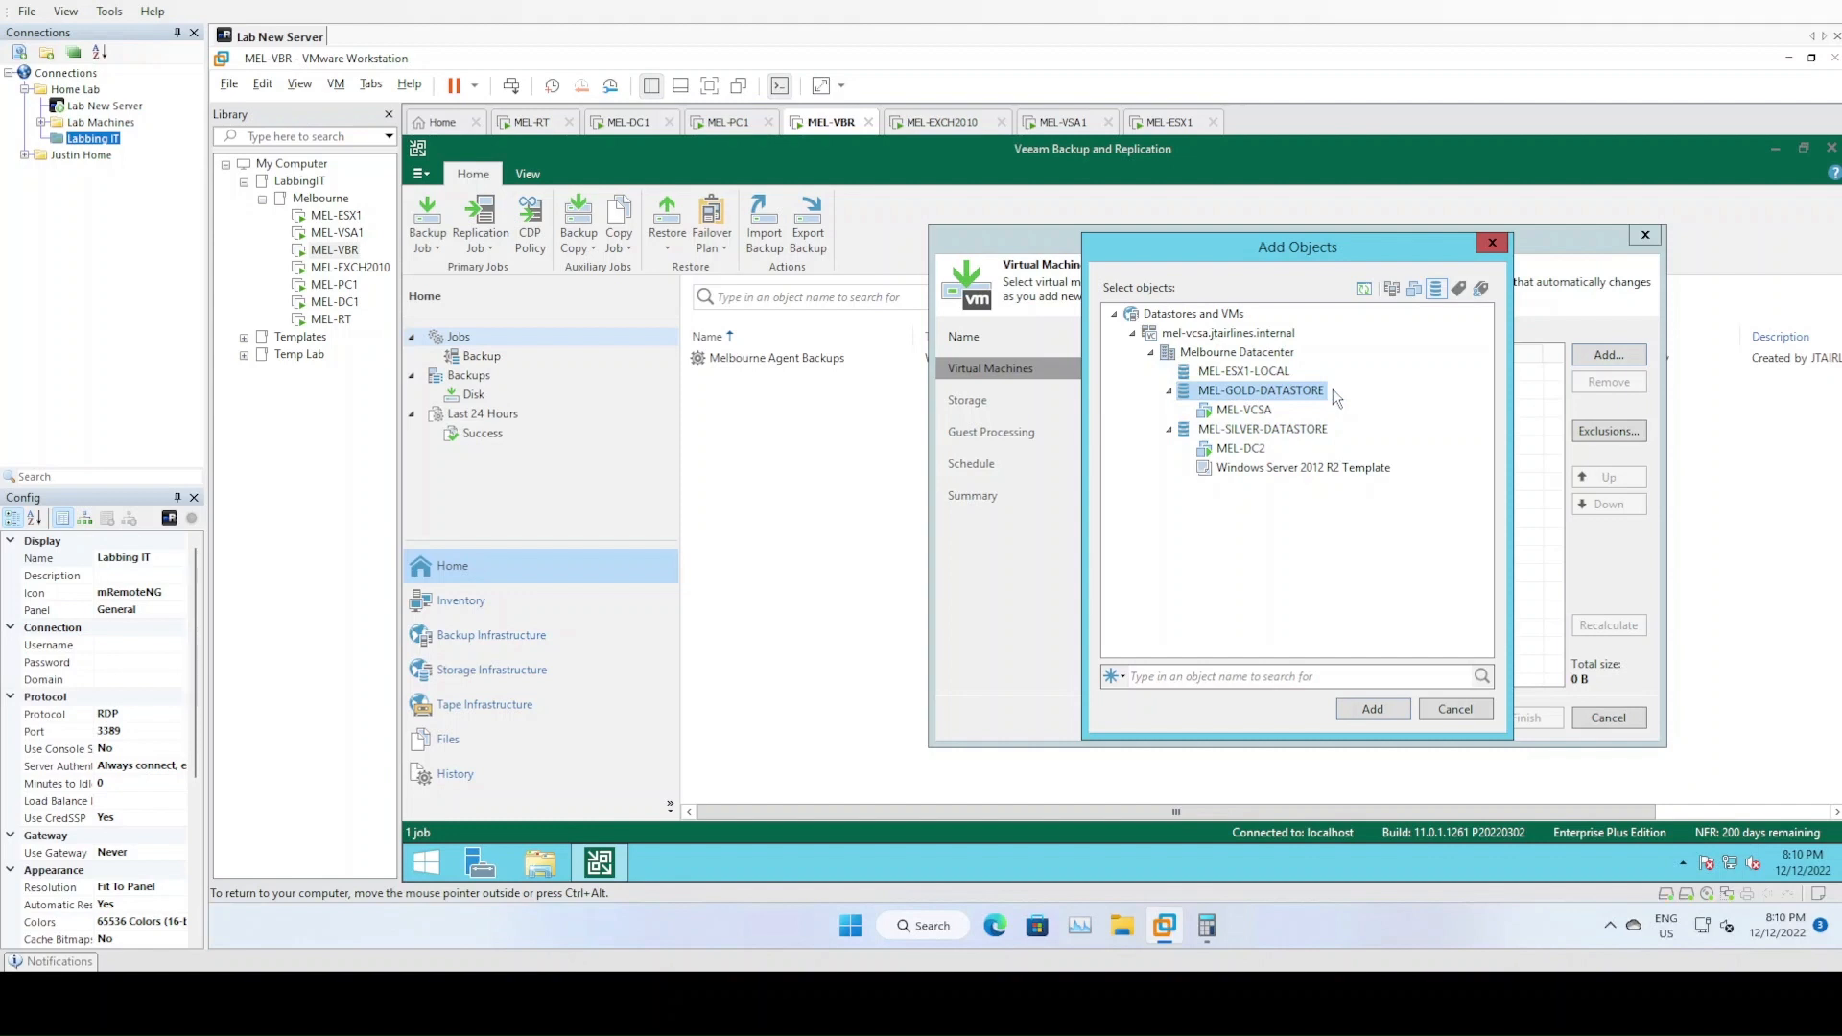
click(1278, 434)
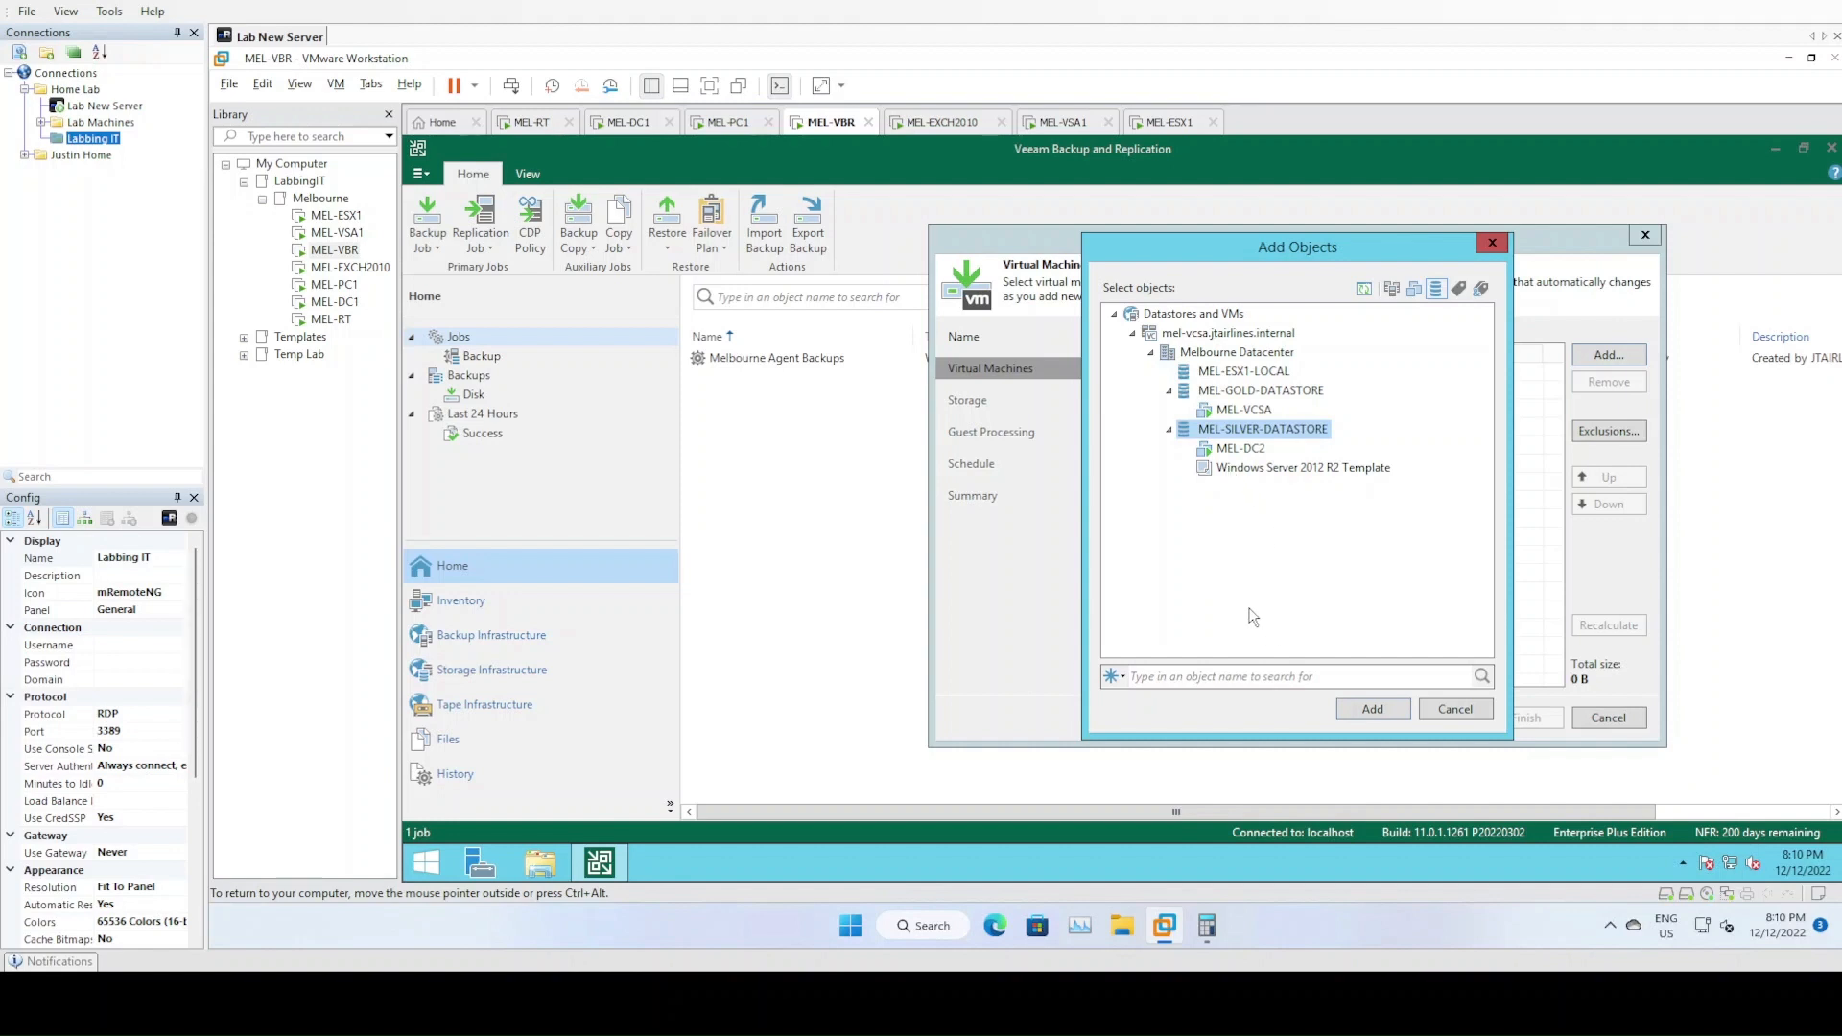
- Add the Application Aware Backups tag from the Melbourne Veeam Backups category to the job and continue to its storage settings
click(1460, 292)
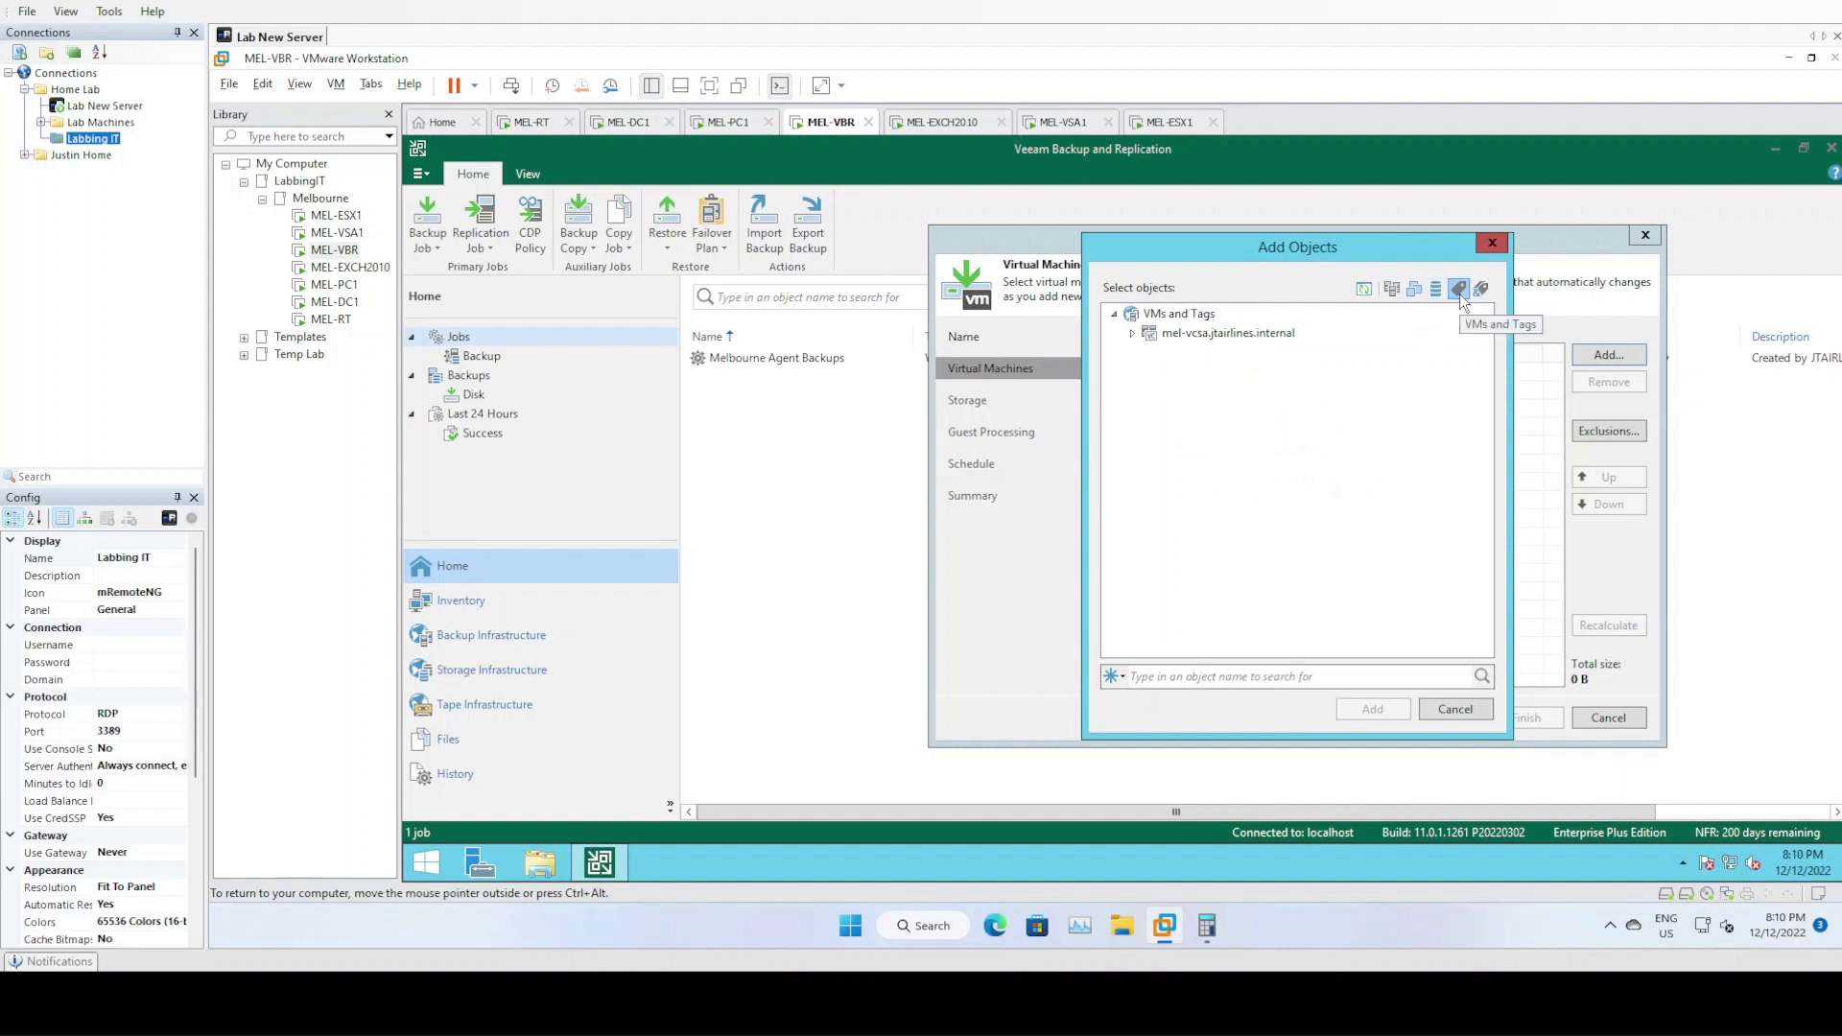
click(1131, 333)
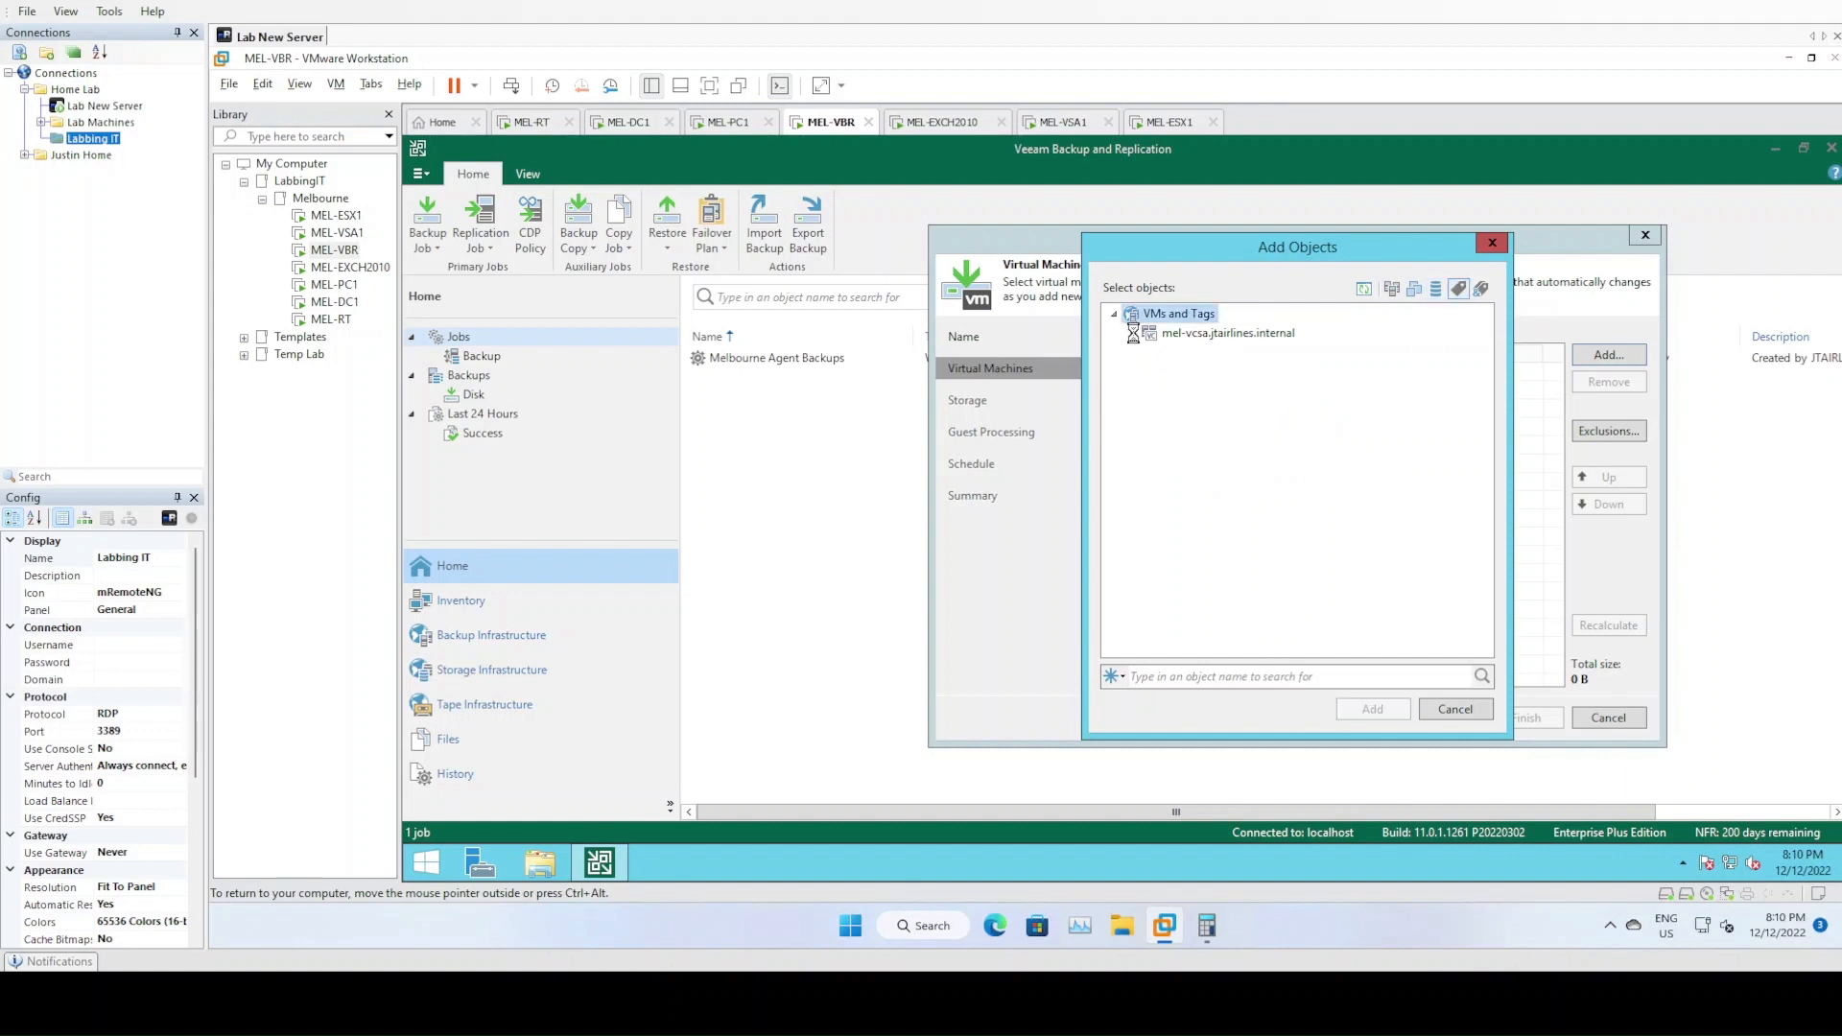
click(1150, 353)
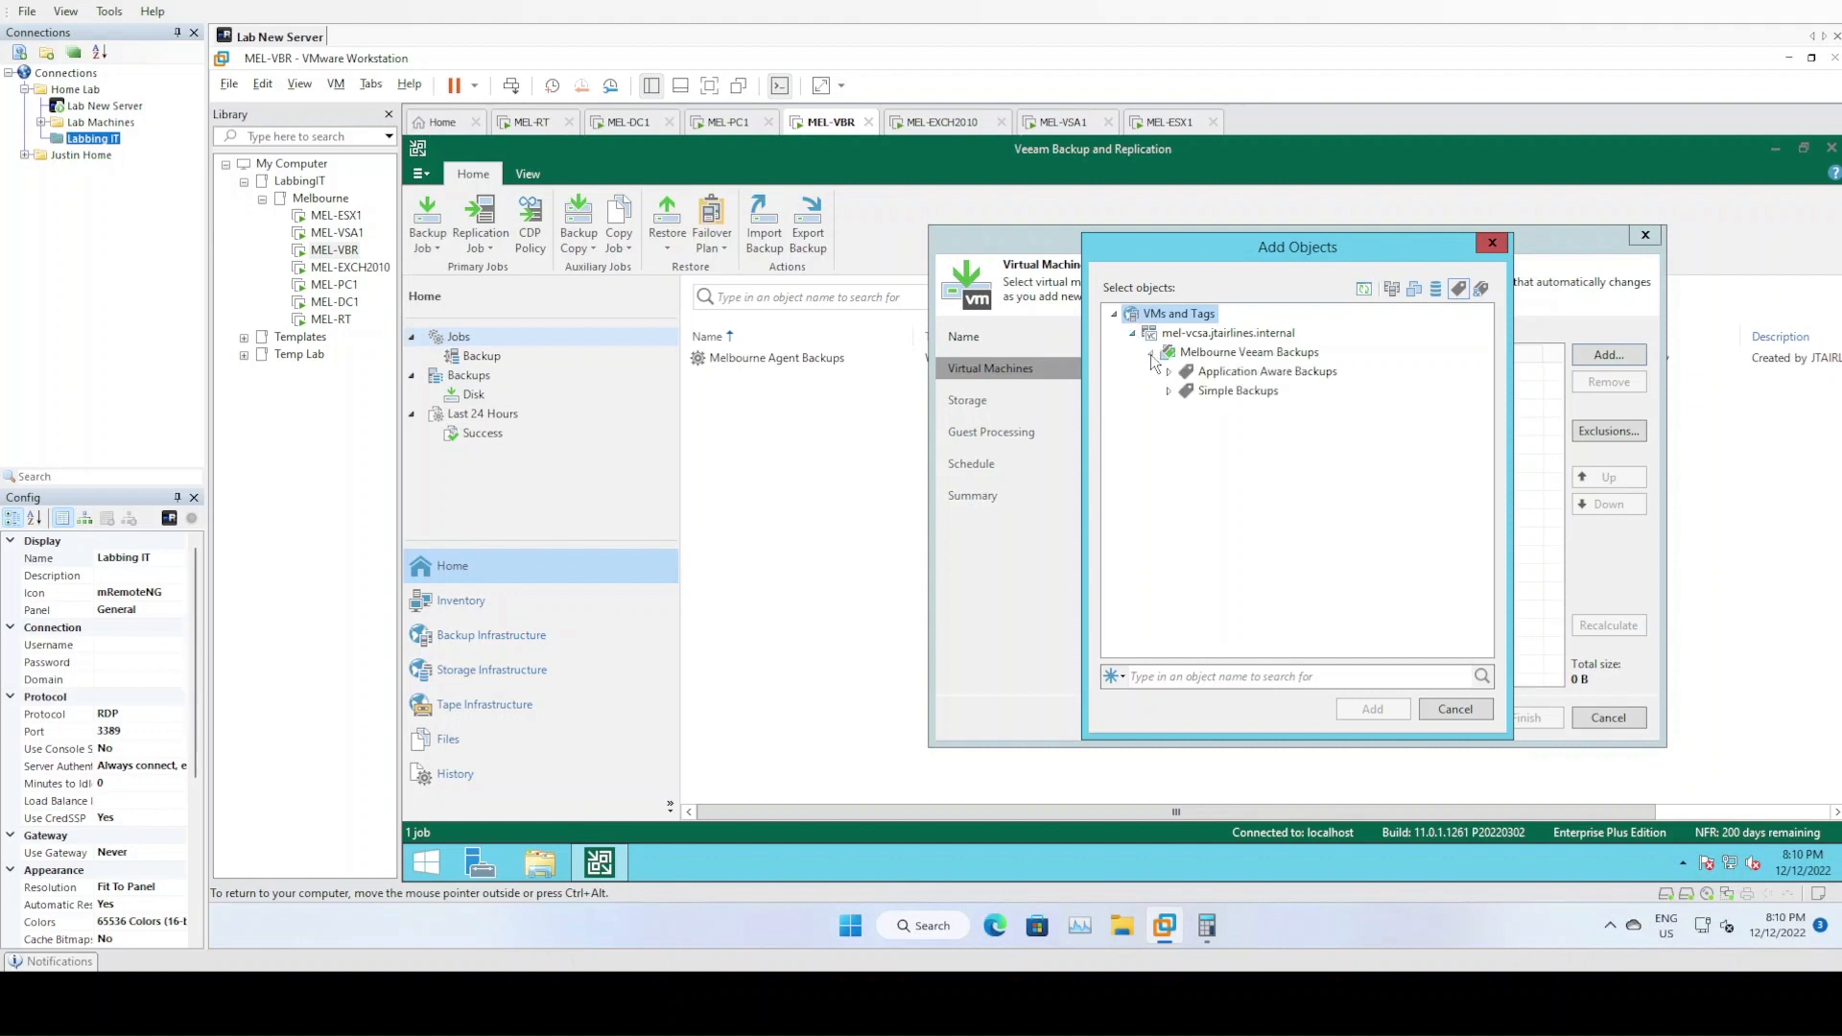
click(1257, 357)
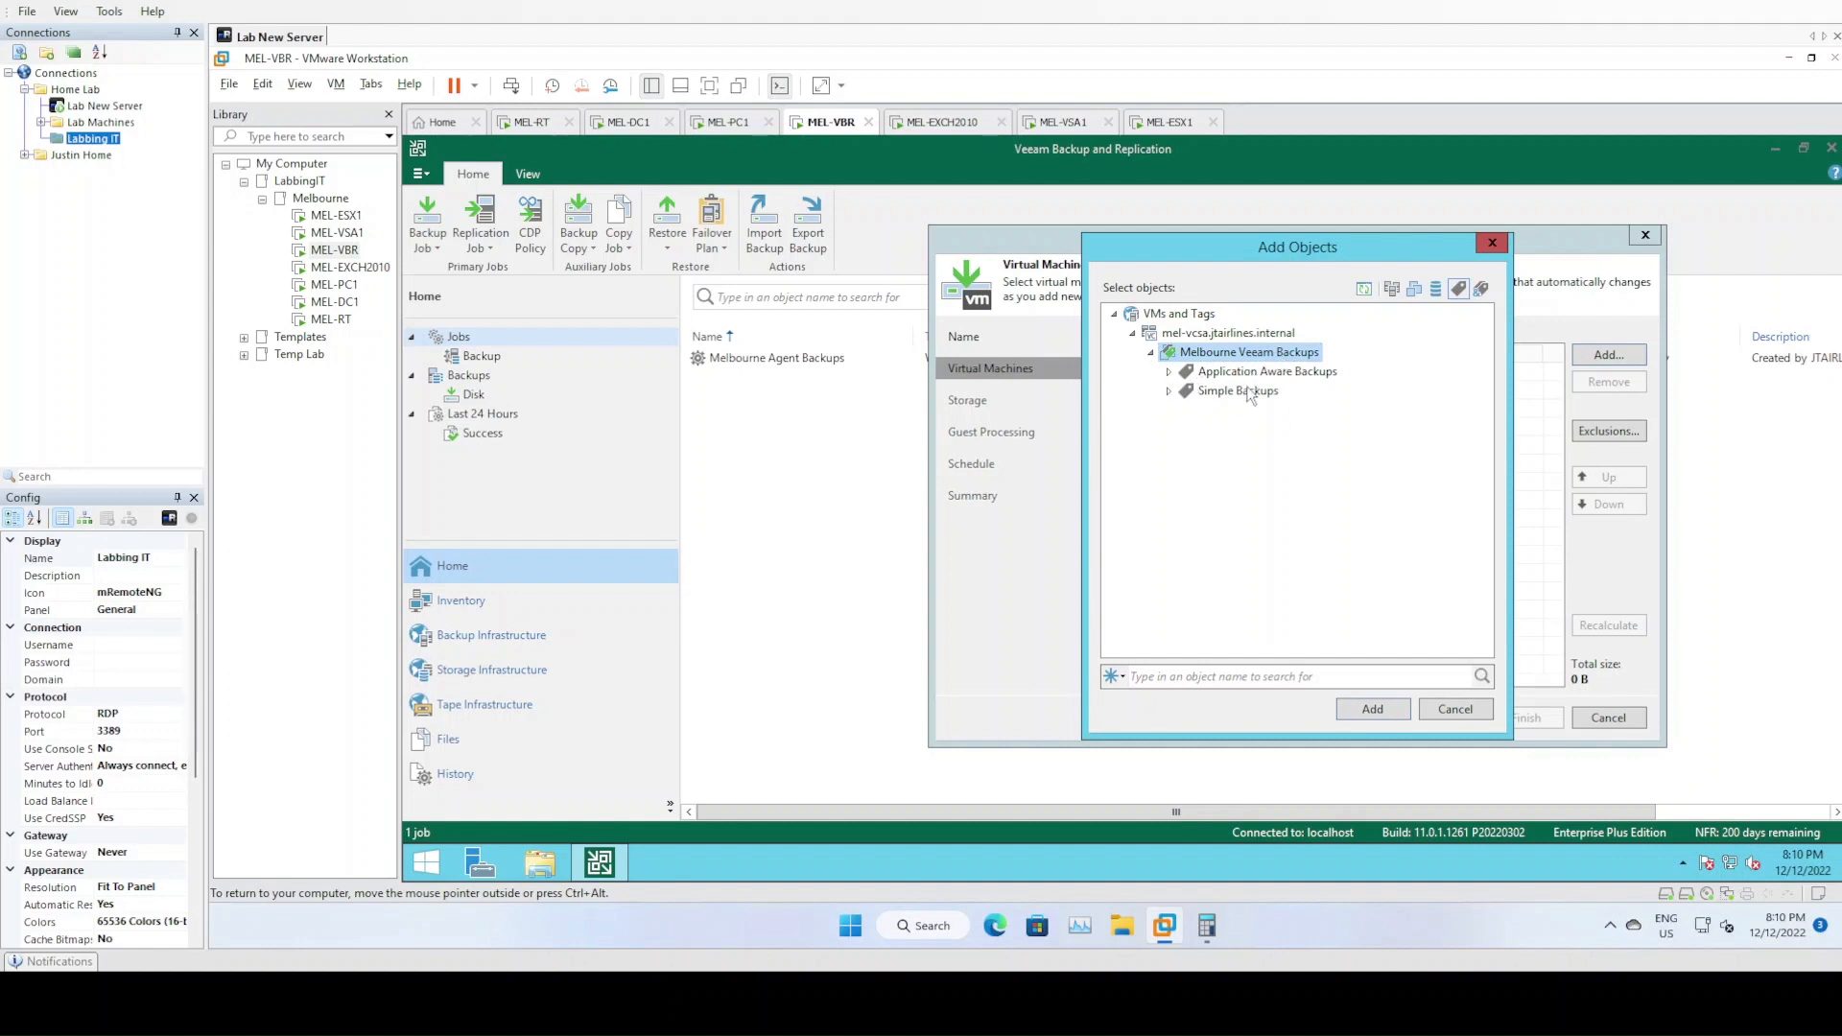
click(1172, 373)
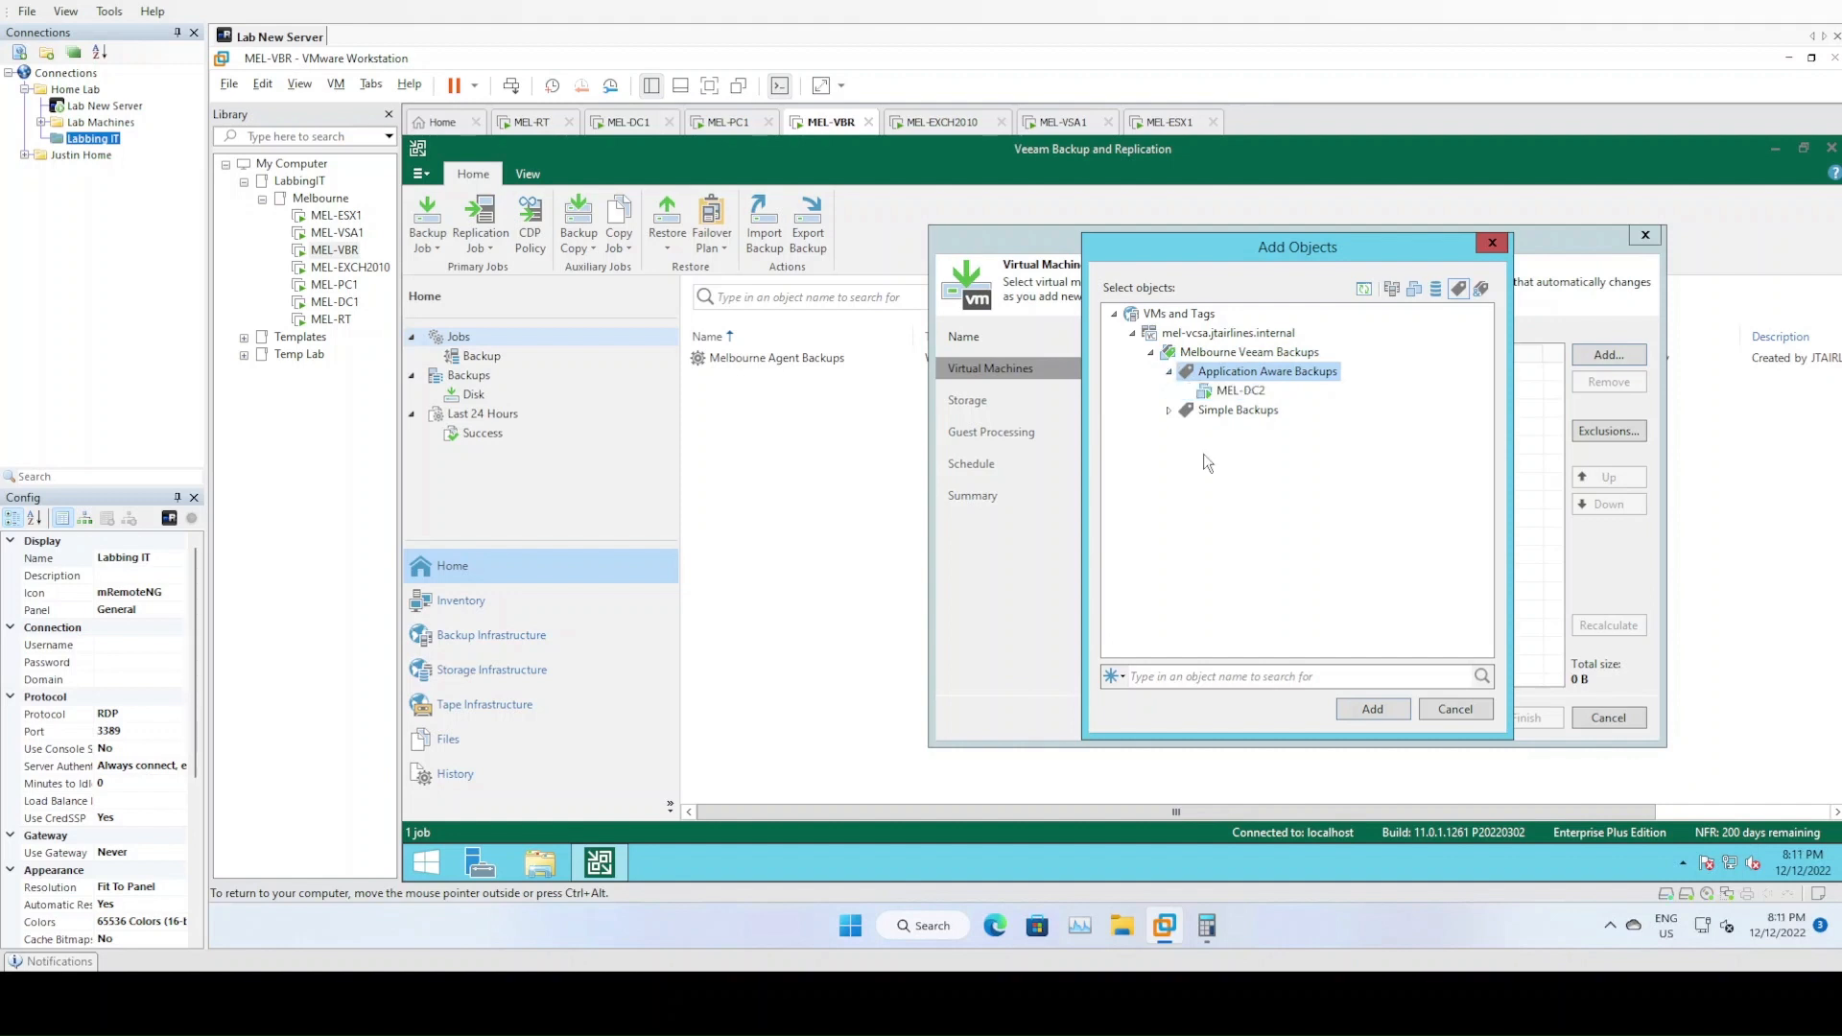
click(1168, 411)
click(1379, 710)
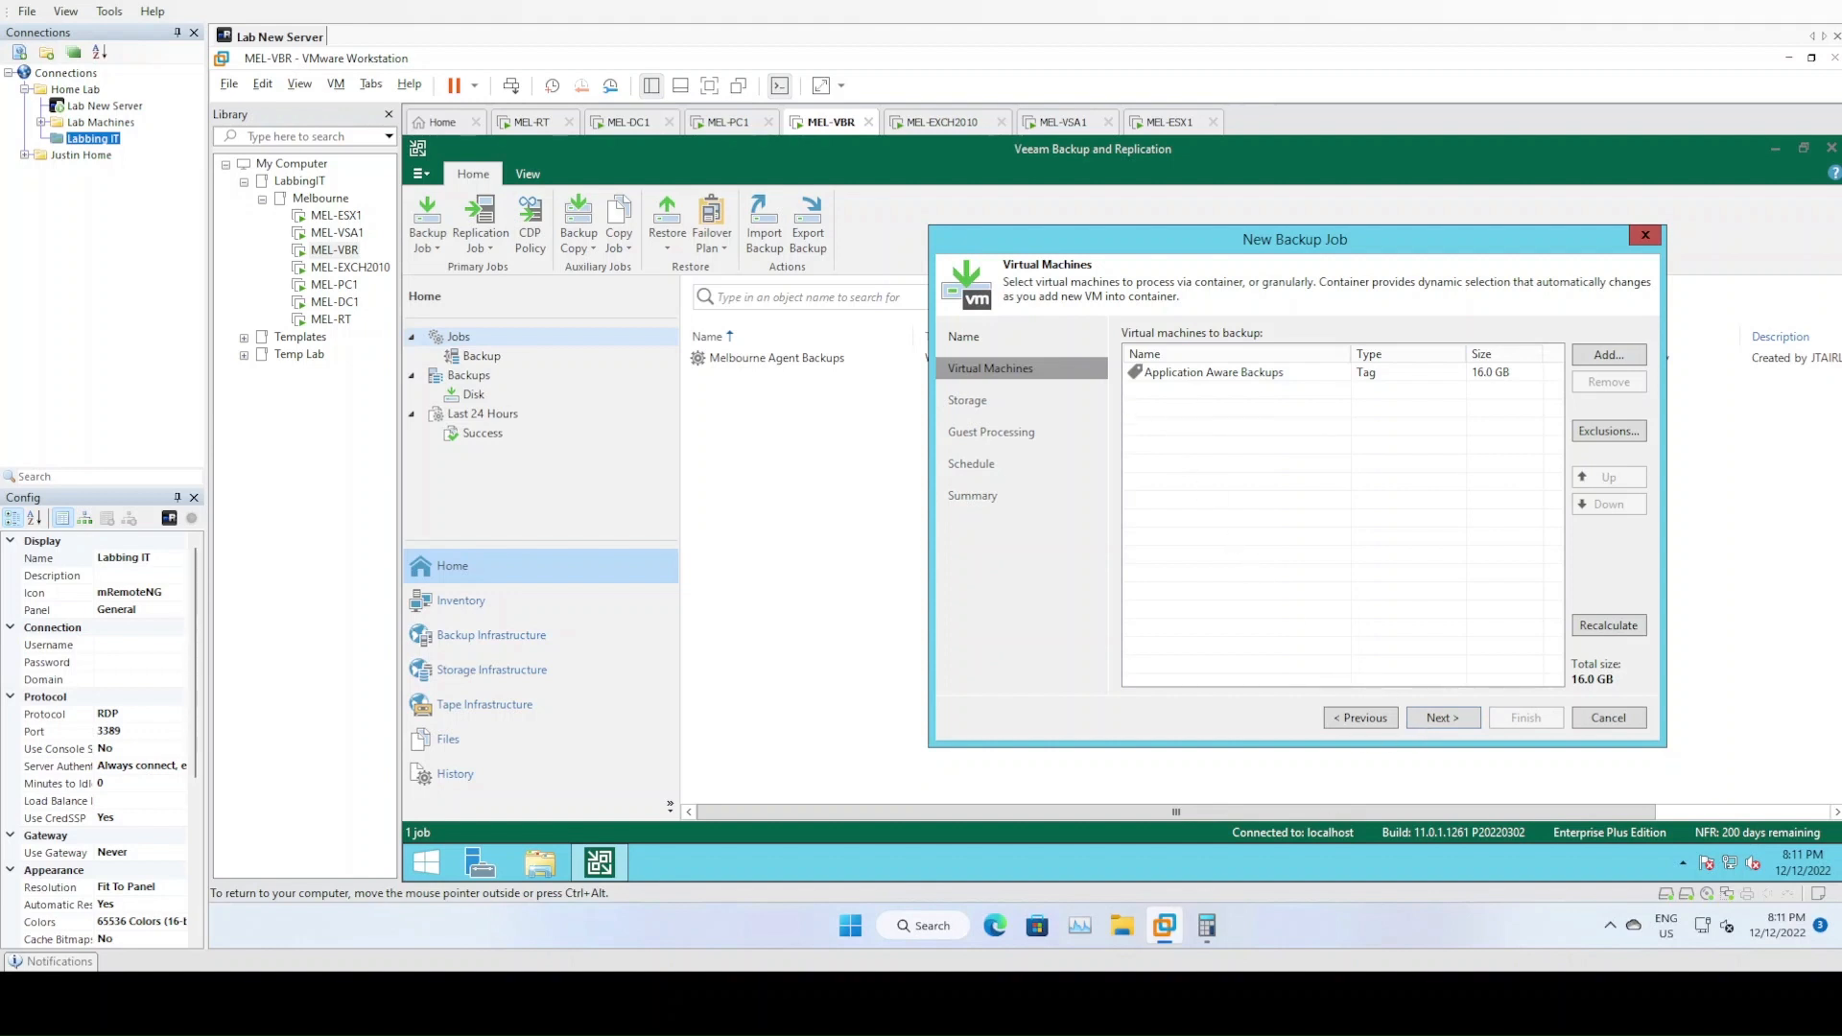
mouse_move(1164, 926)
click(1452, 723)
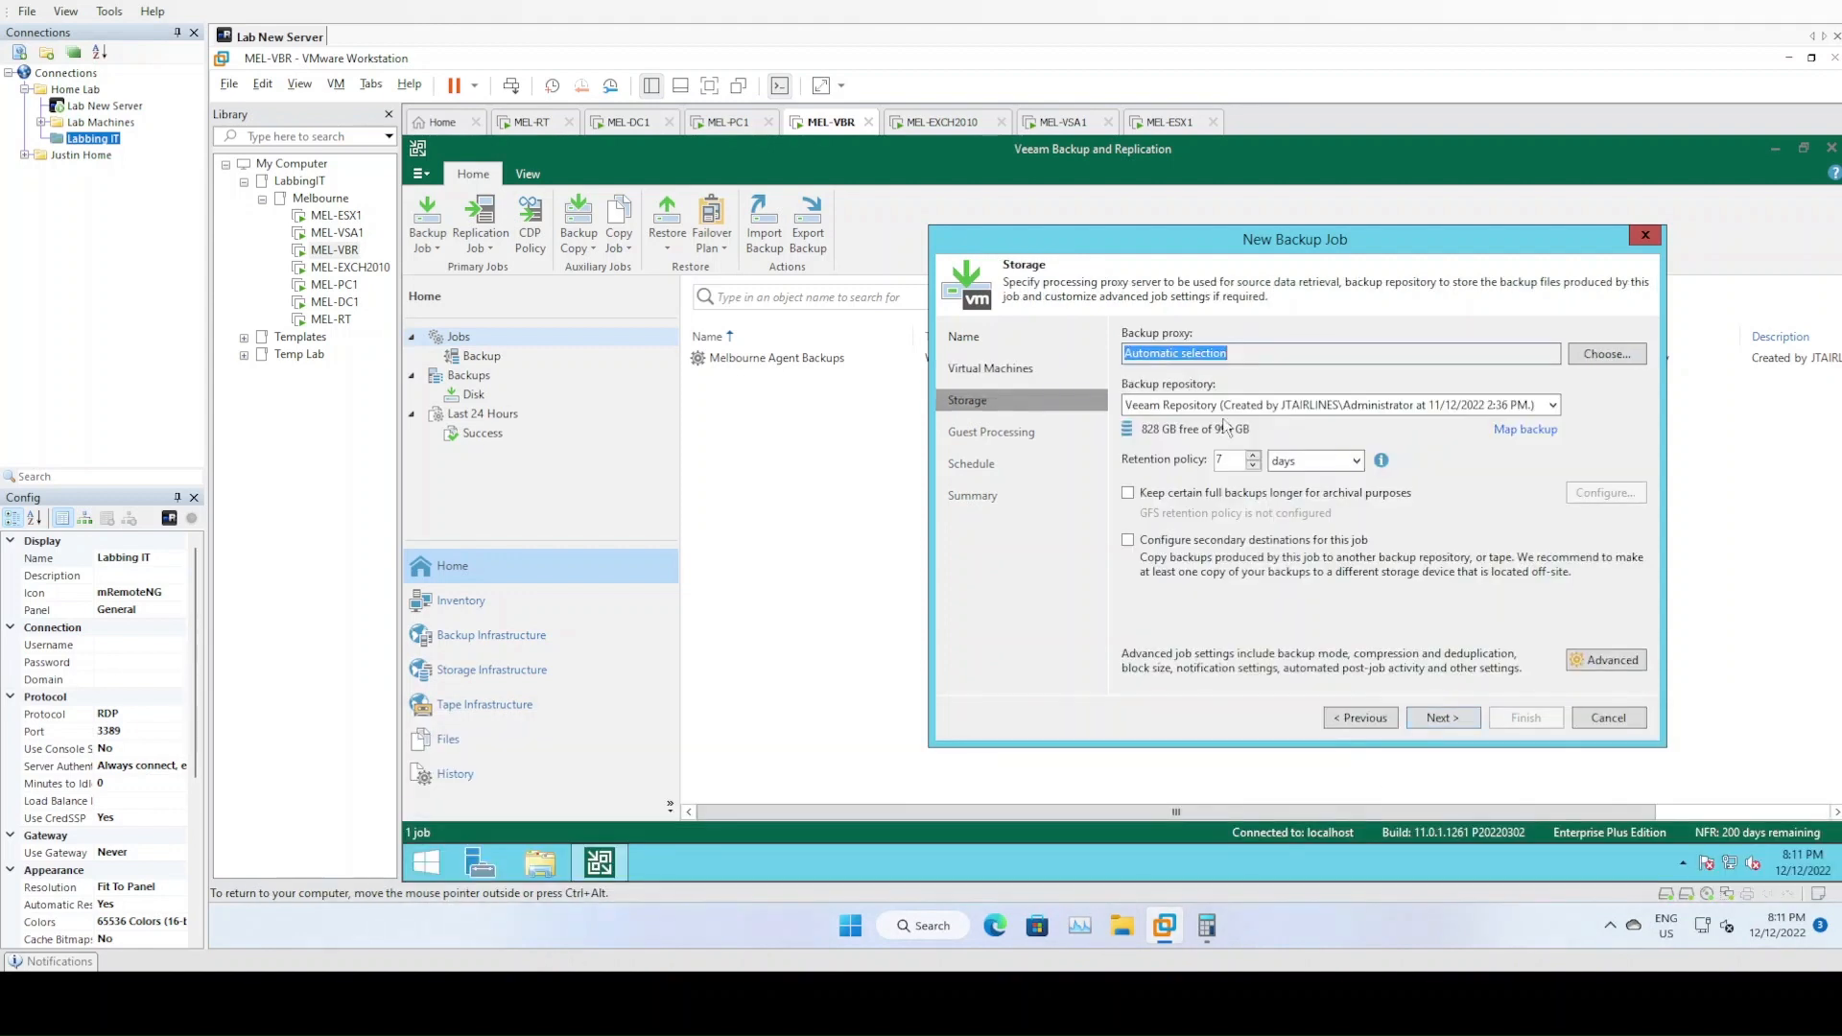
- Configure the job's storage with automatic proxy selection, Veeam Repository as the backup repository and a retention policy of 14 days
click(1604, 357)
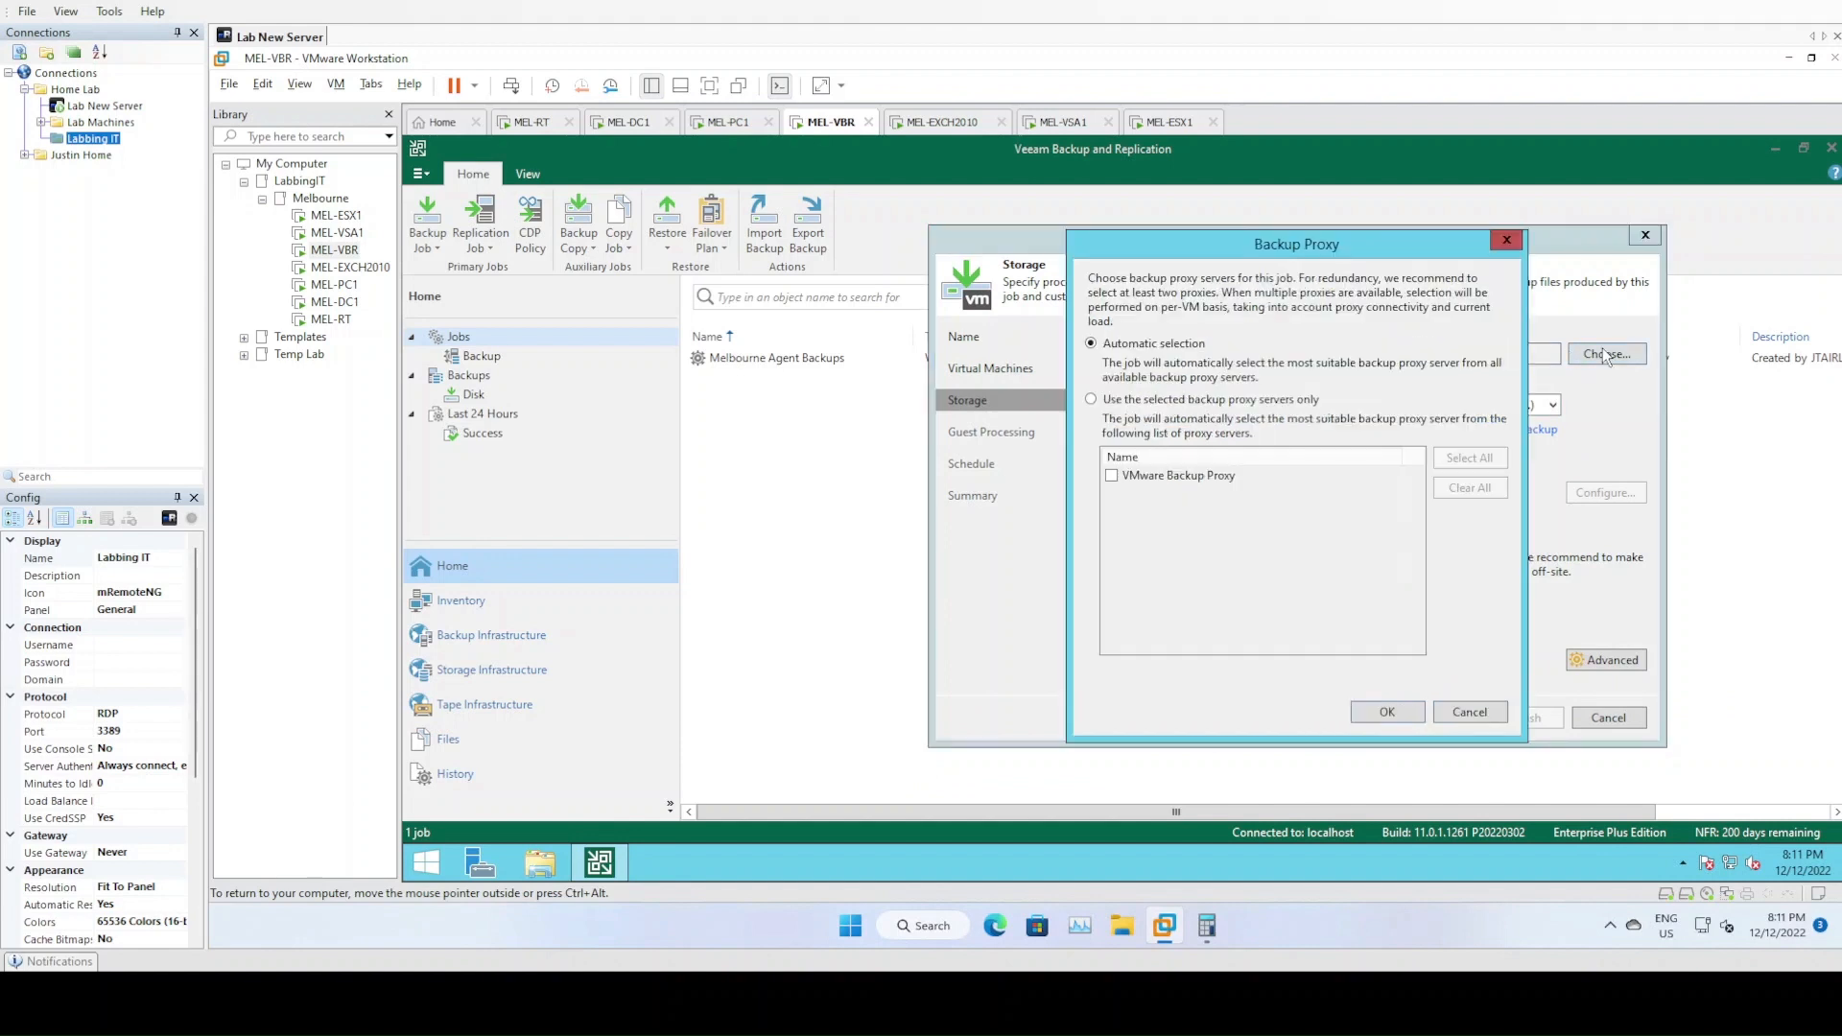
click(1463, 719)
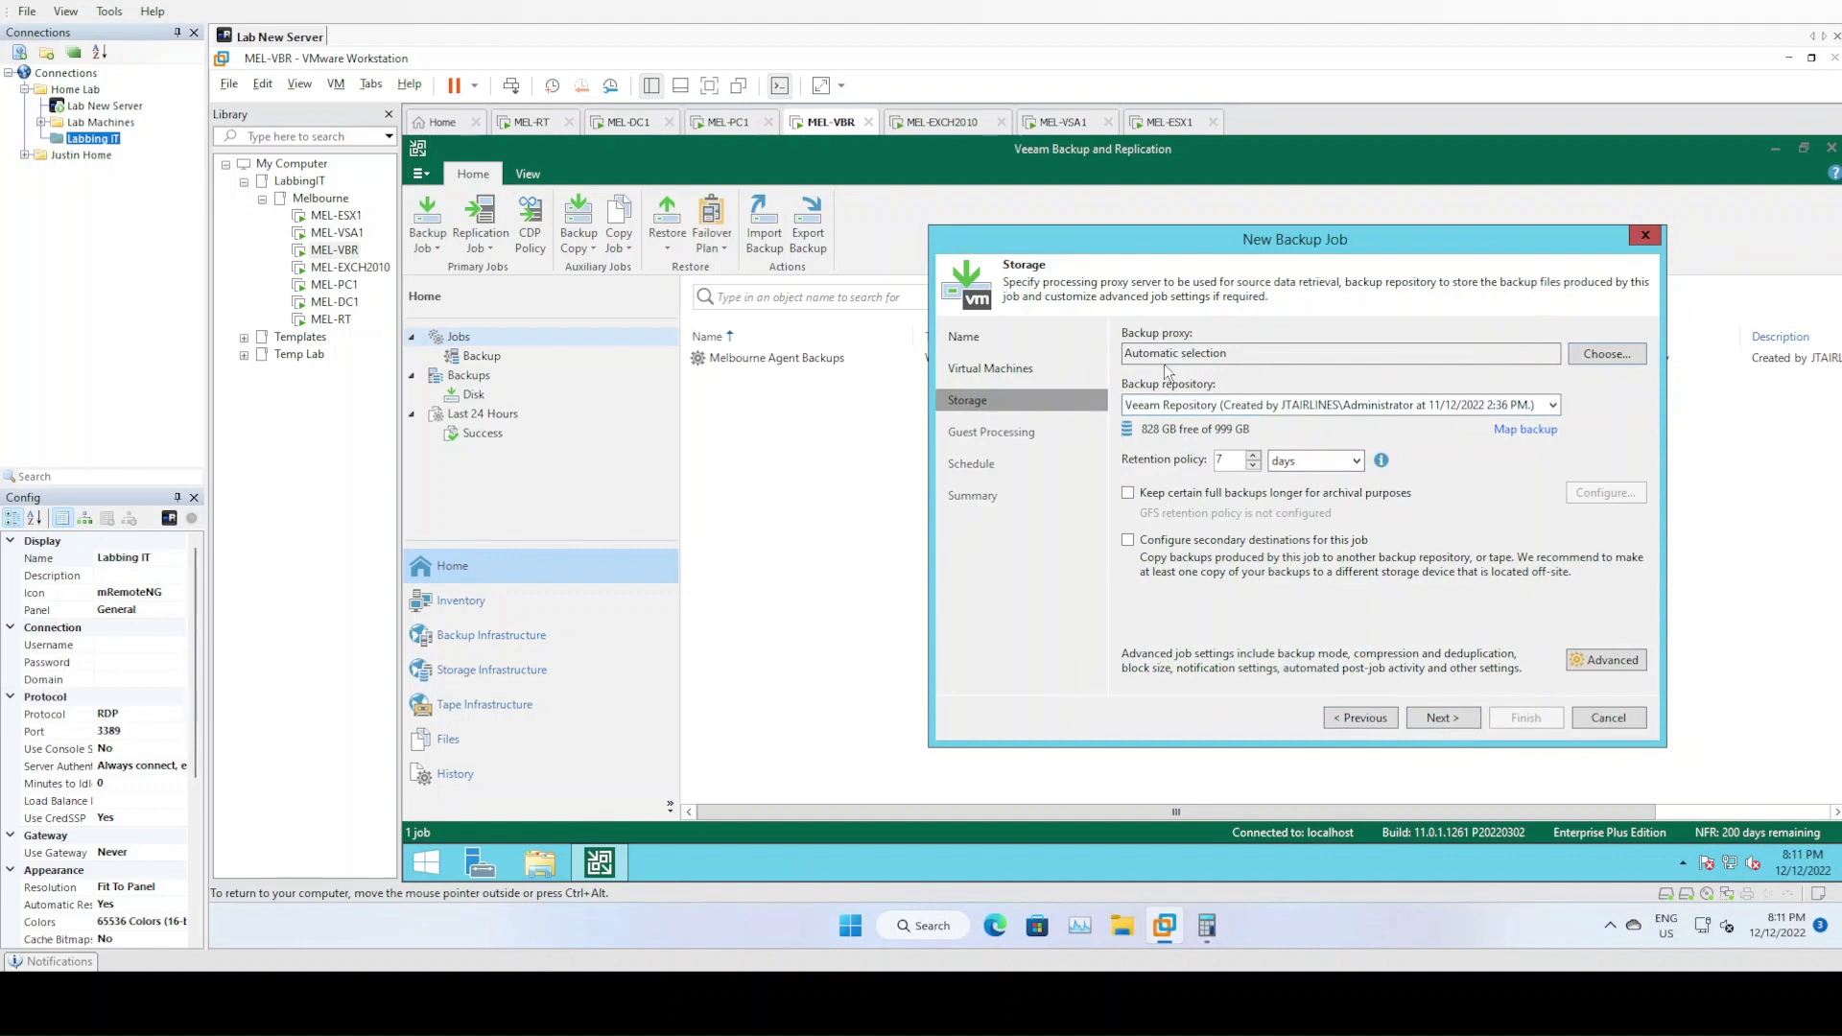
drag(1133, 354, 1224, 352)
click(1307, 406)
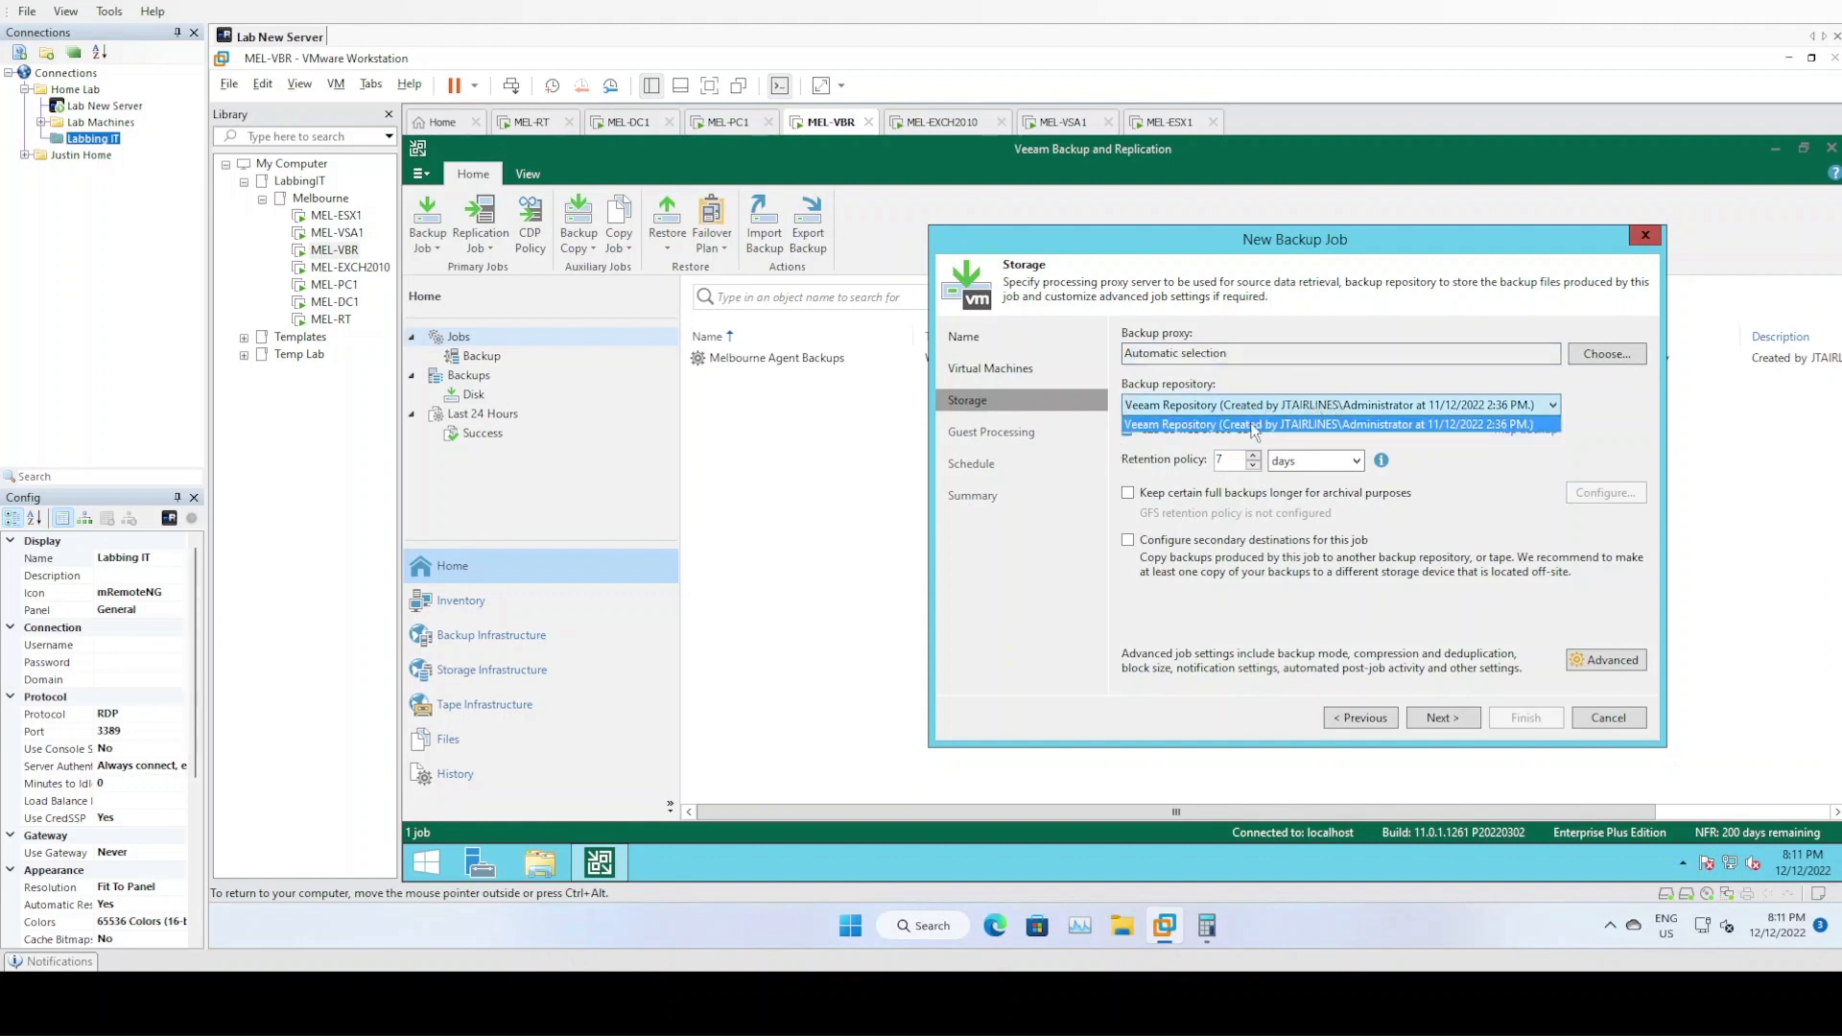
click(1340, 425)
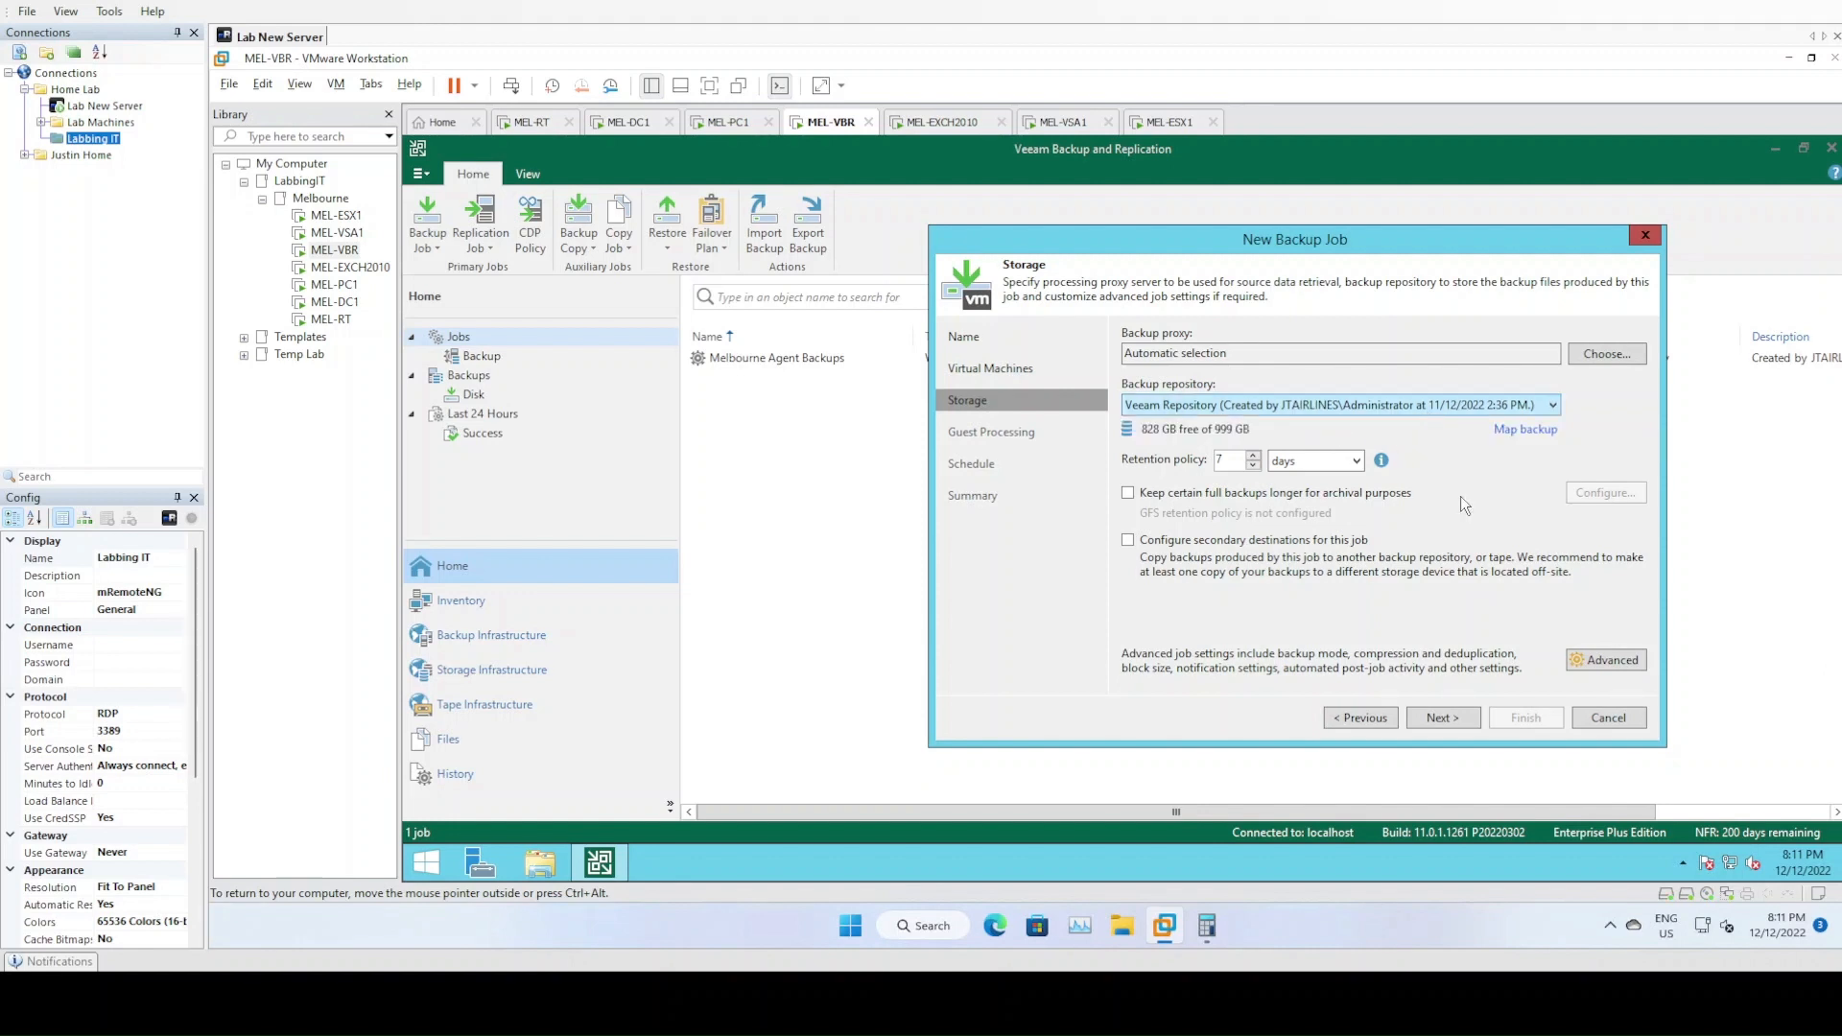
double_click(1227, 460)
text(14)
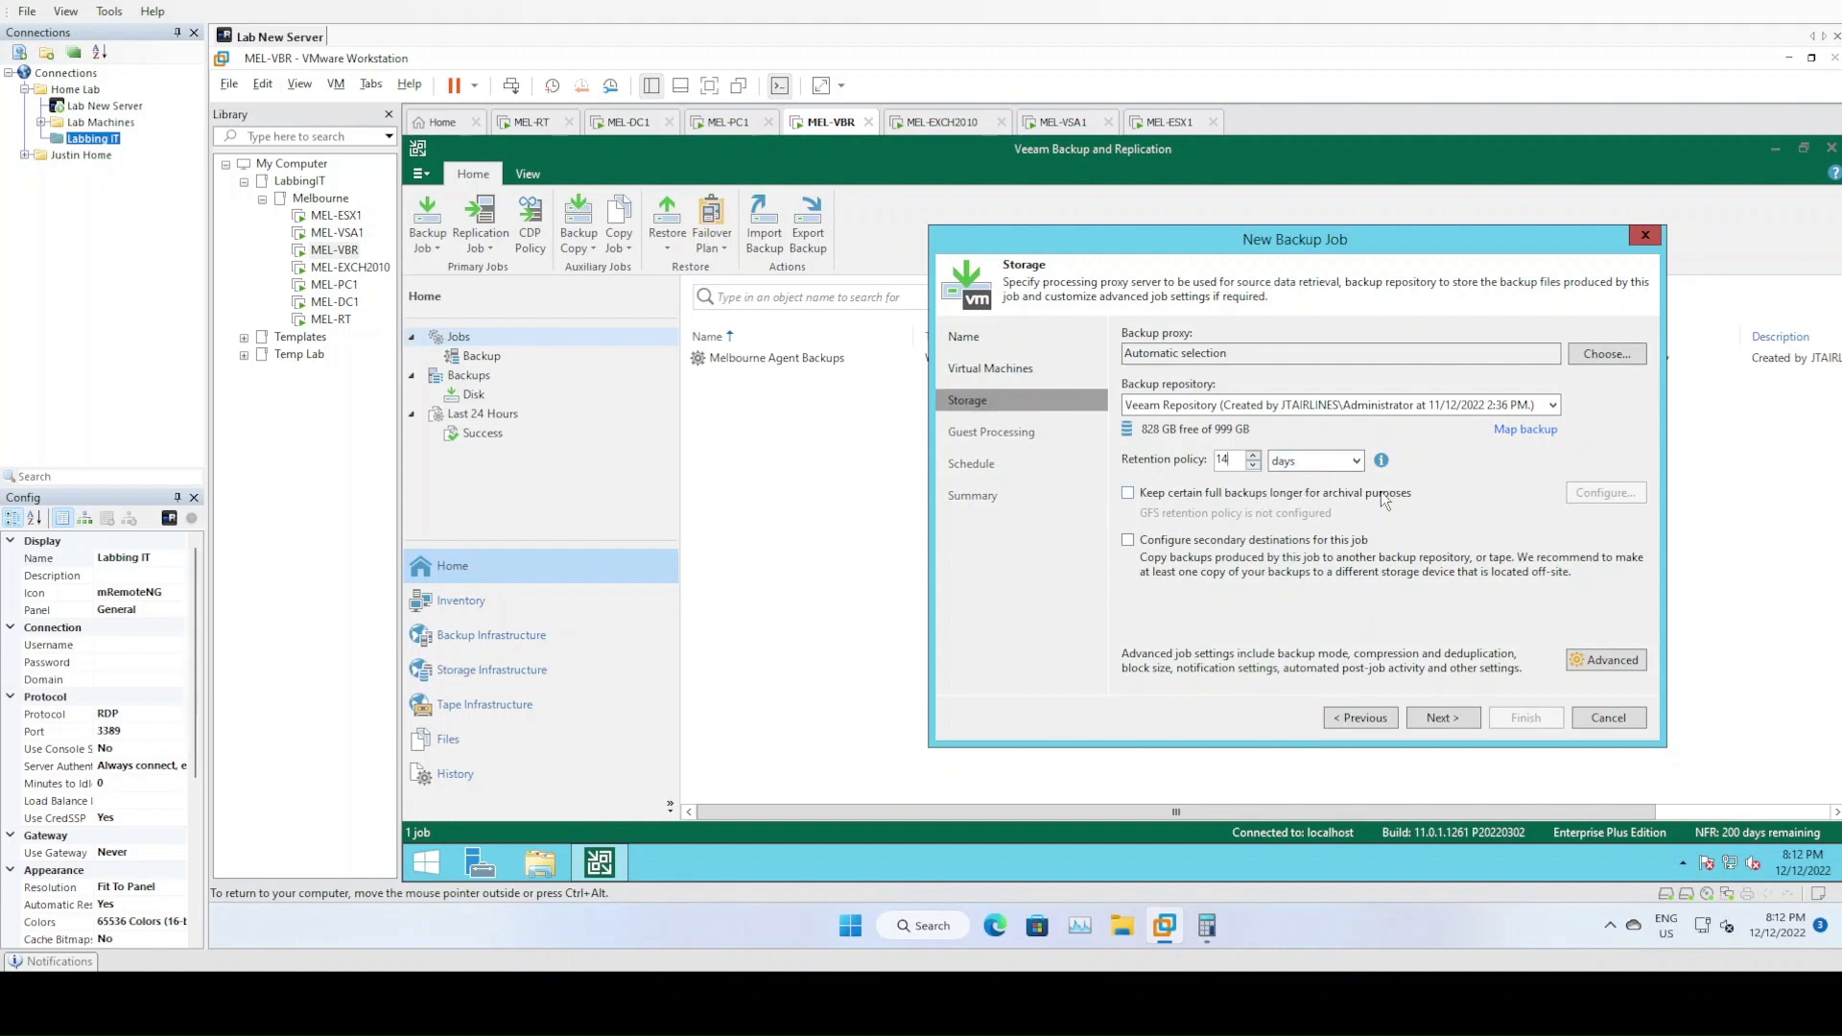
- Review the job's advanced backup, maintenance, storage, notification and vSphere settings, and disable backup from storage snapshots under integration
click(1612, 660)
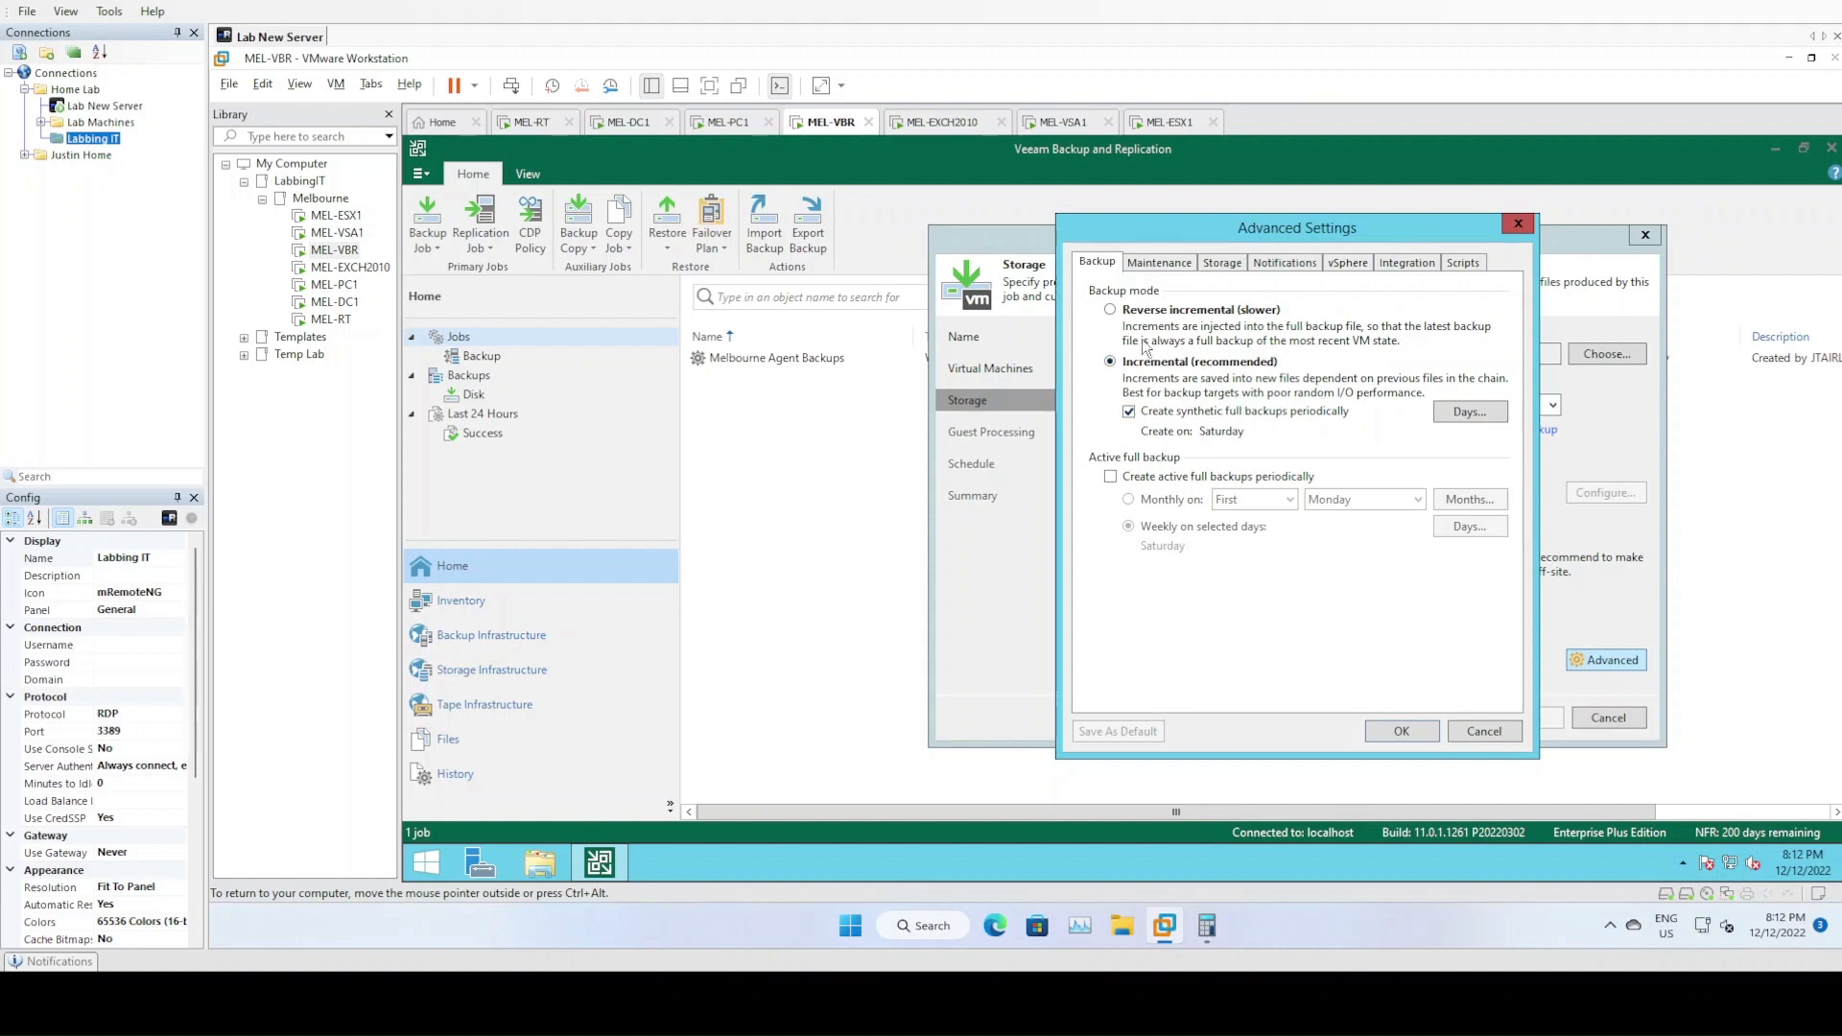
click(1170, 265)
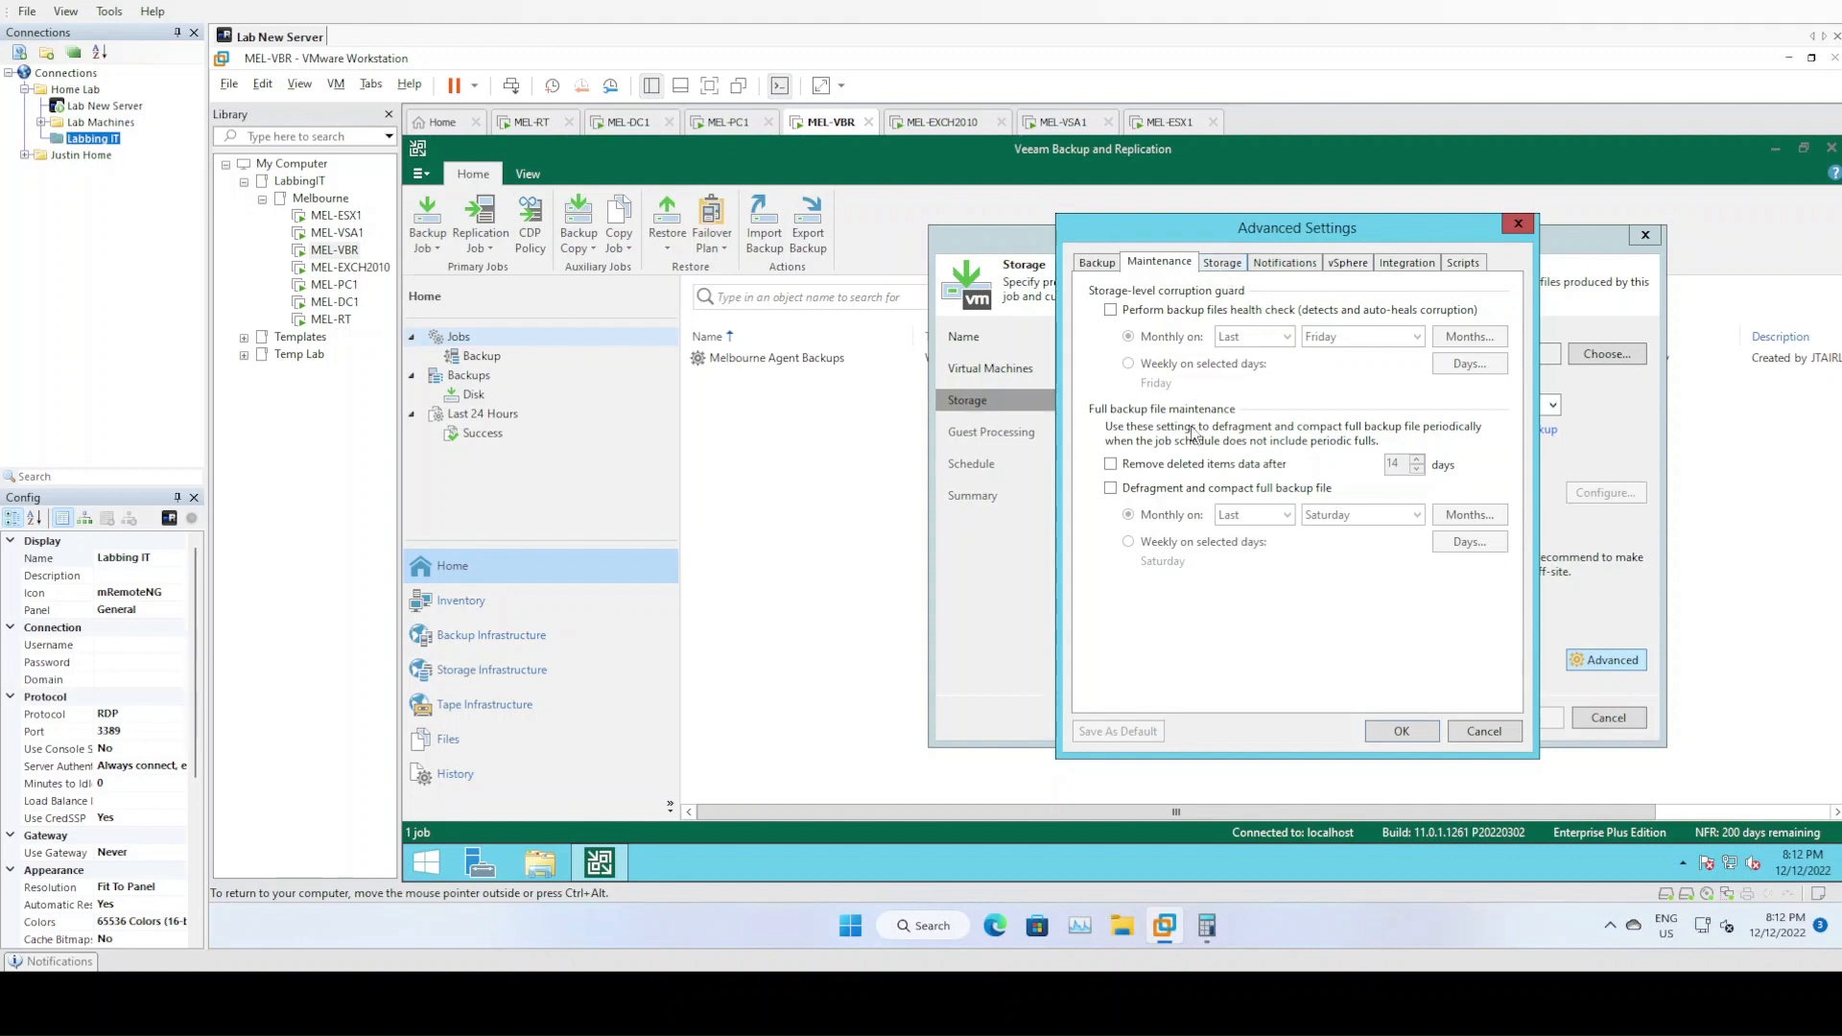
drag(1236, 234, 1282, 243)
click(1274, 279)
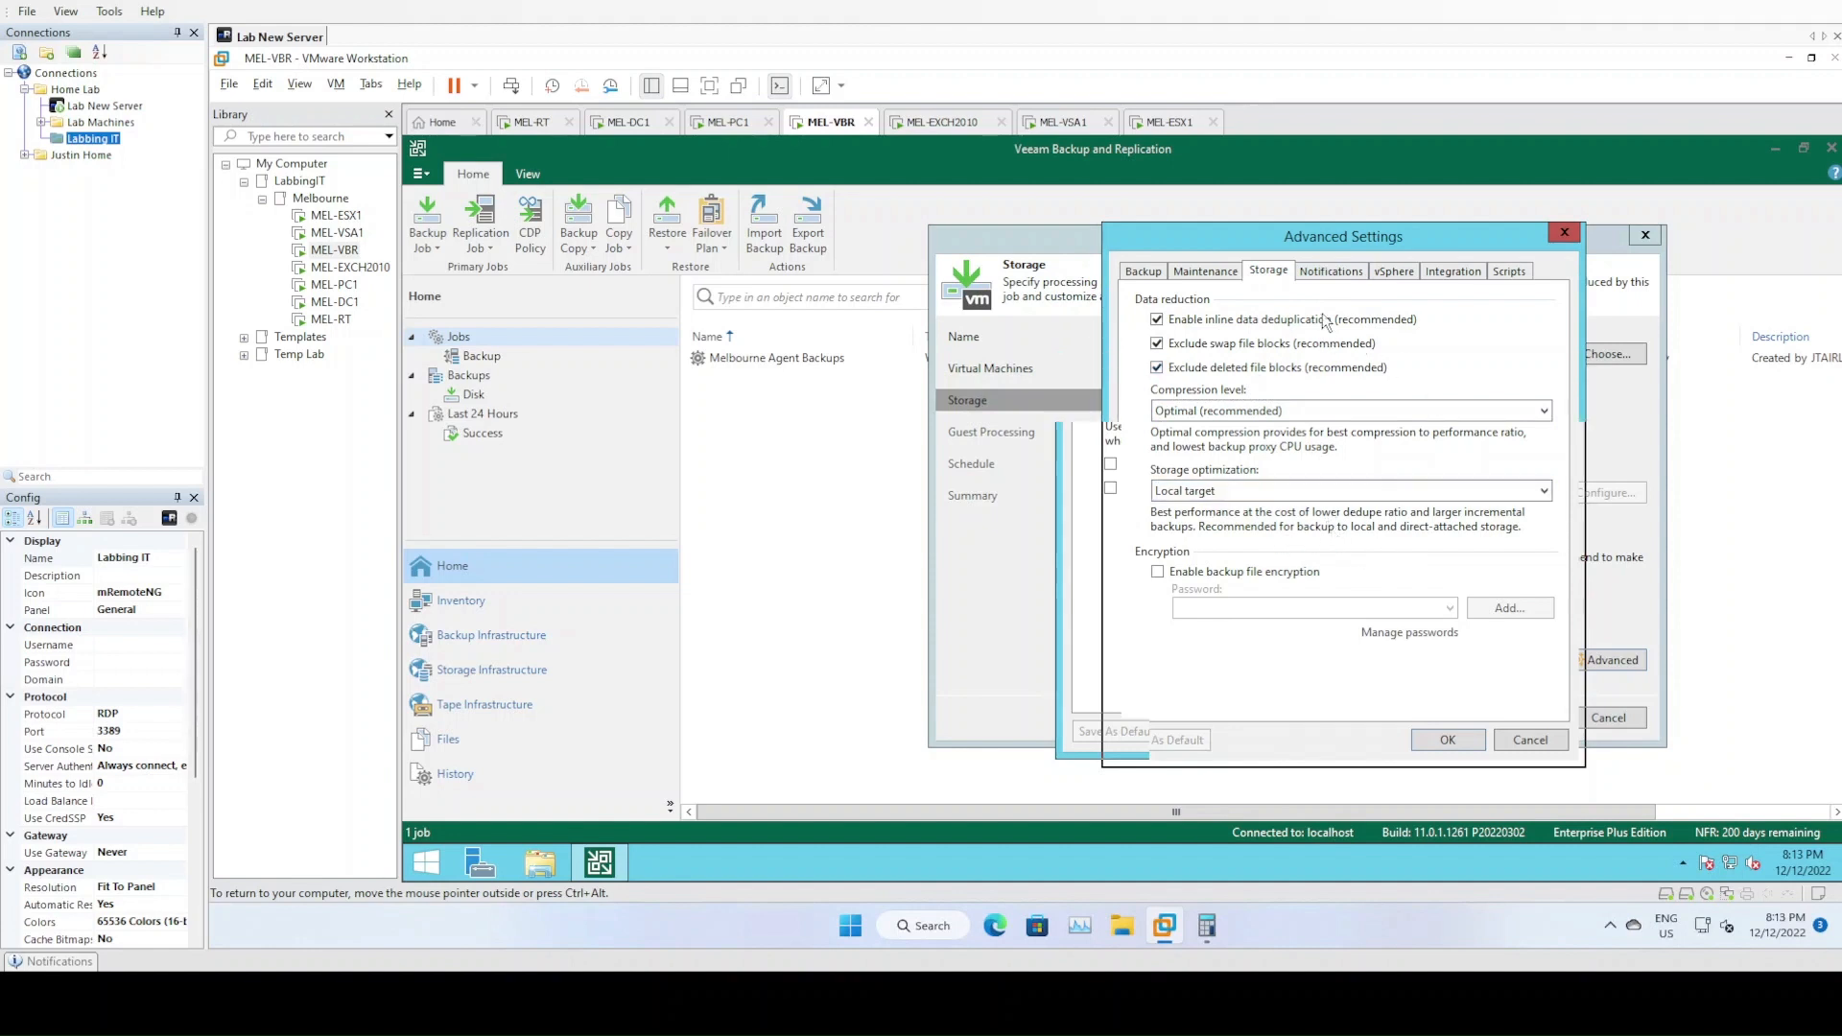
click(1334, 271)
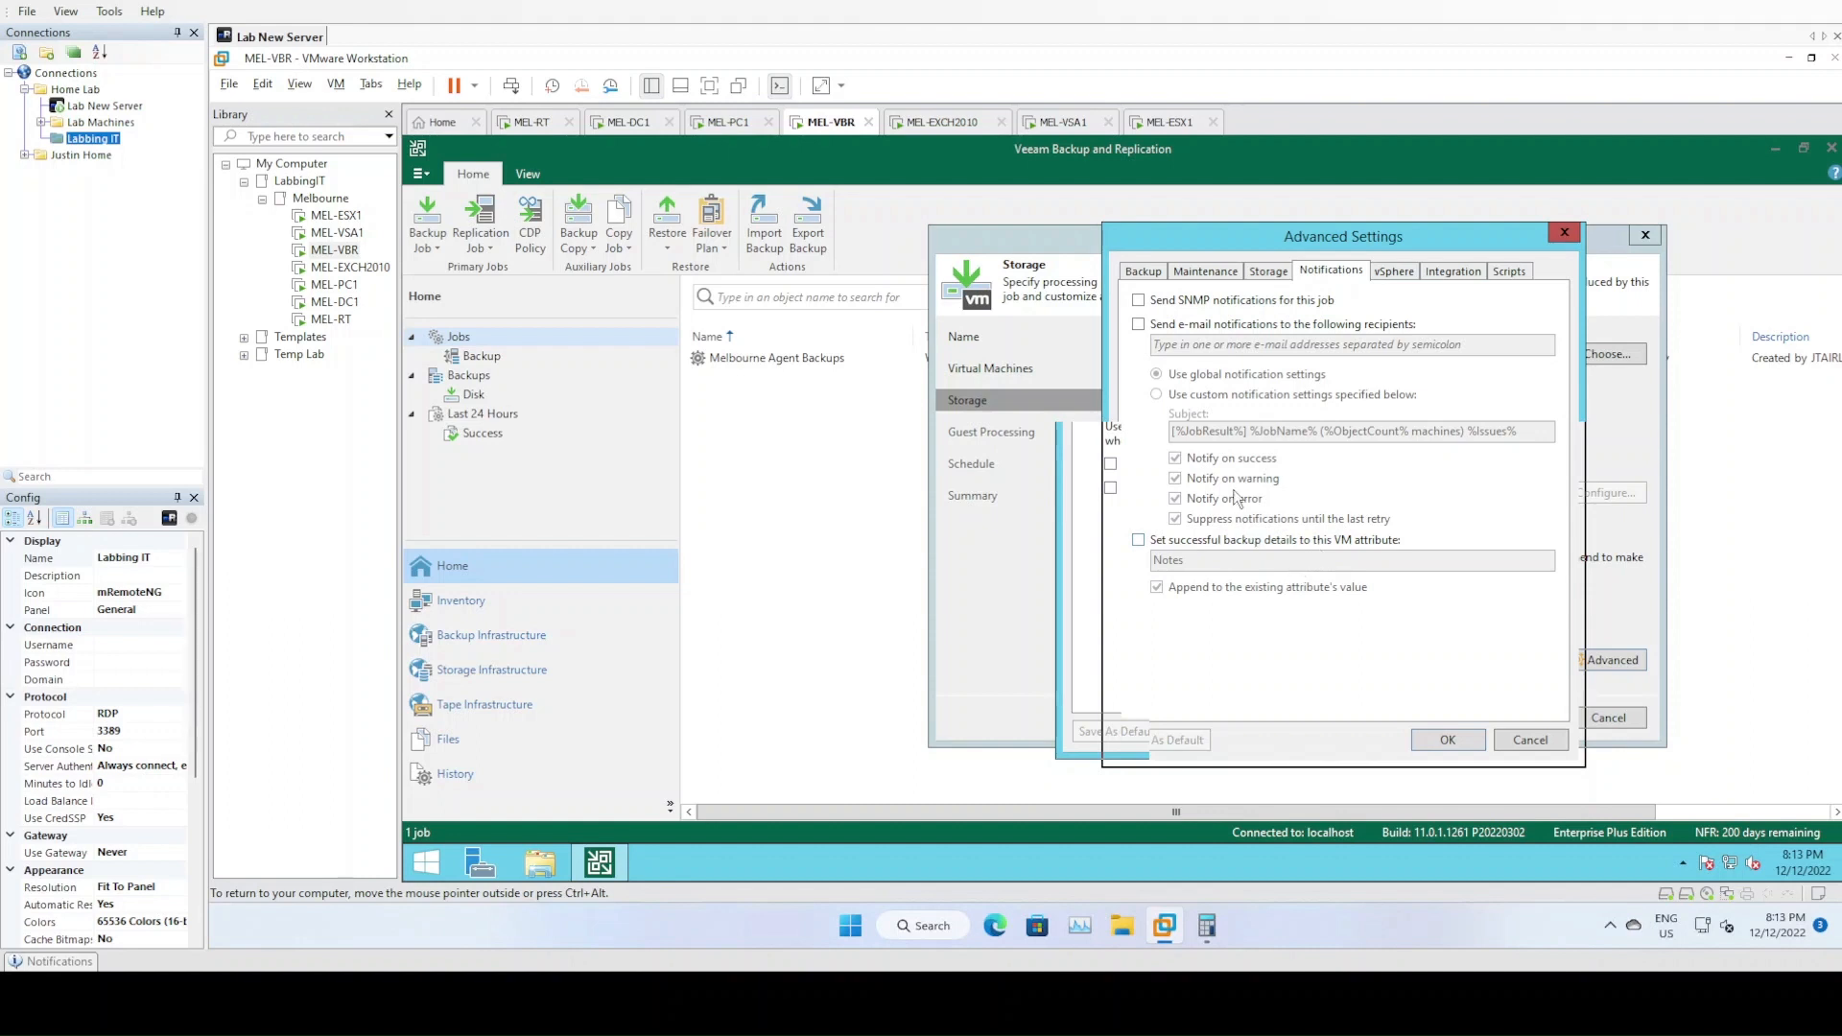
click(1395, 273)
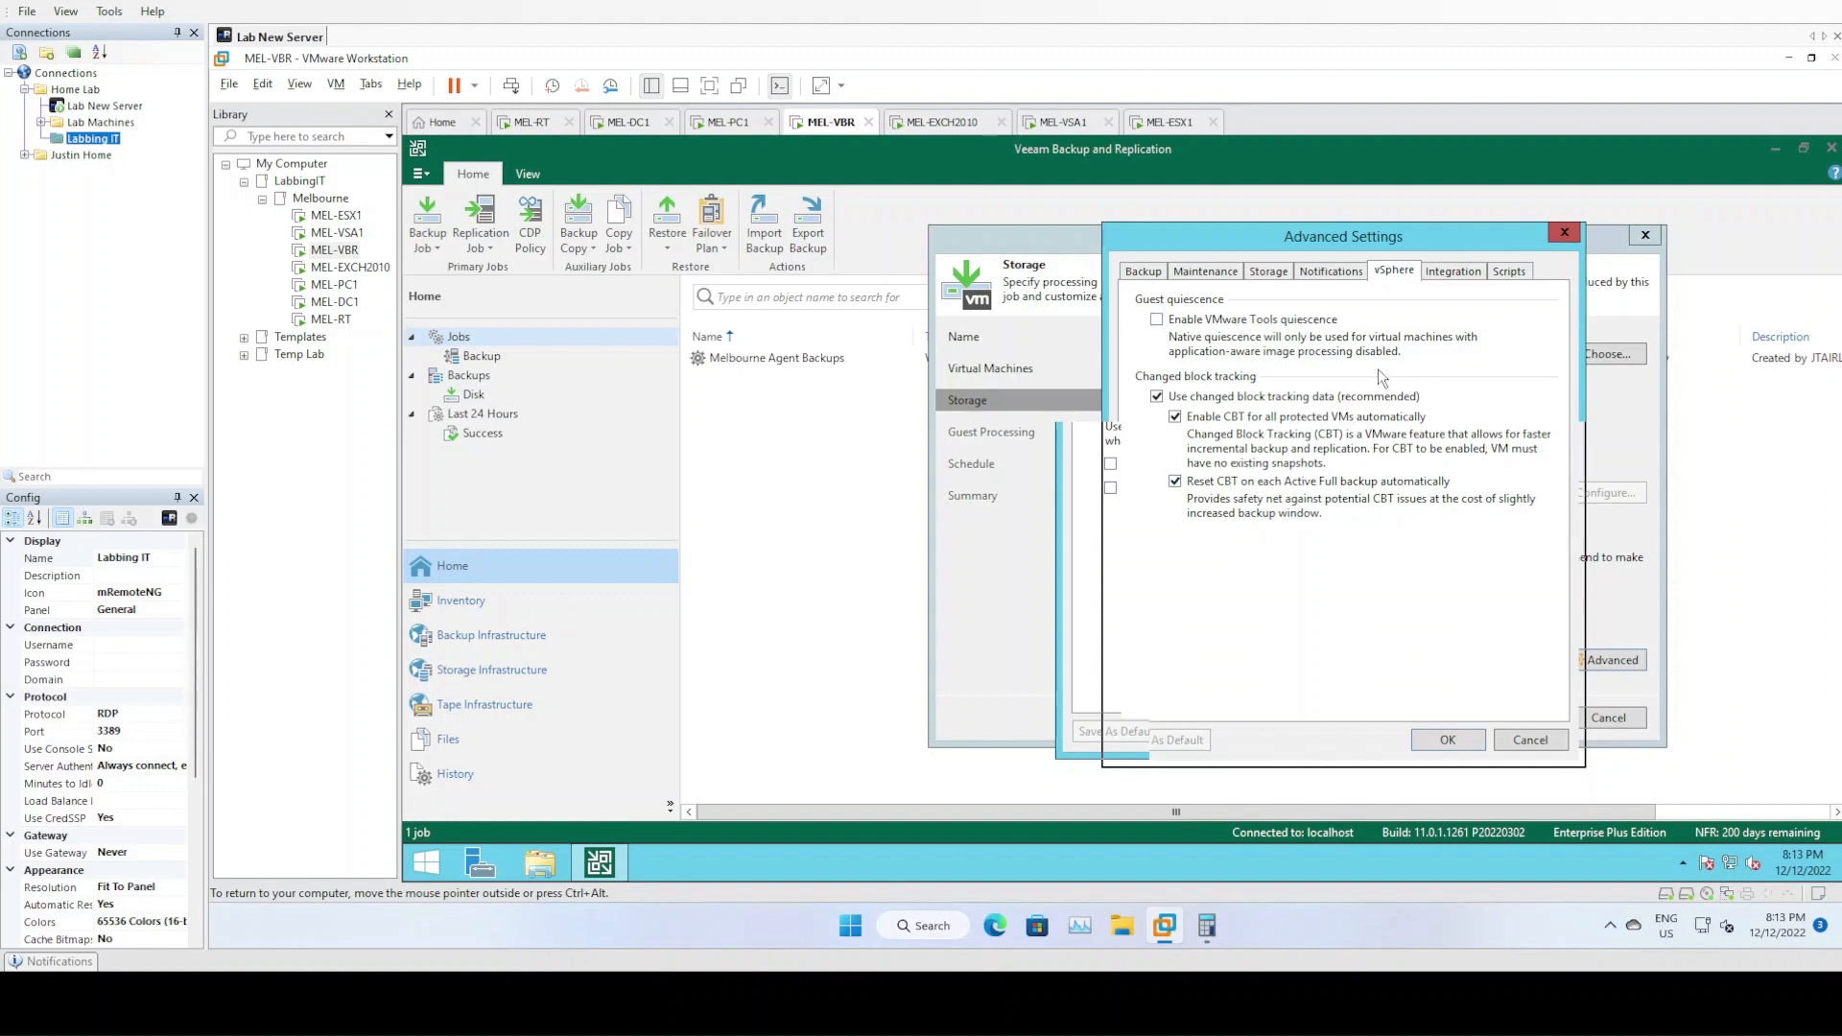
click(1453, 273)
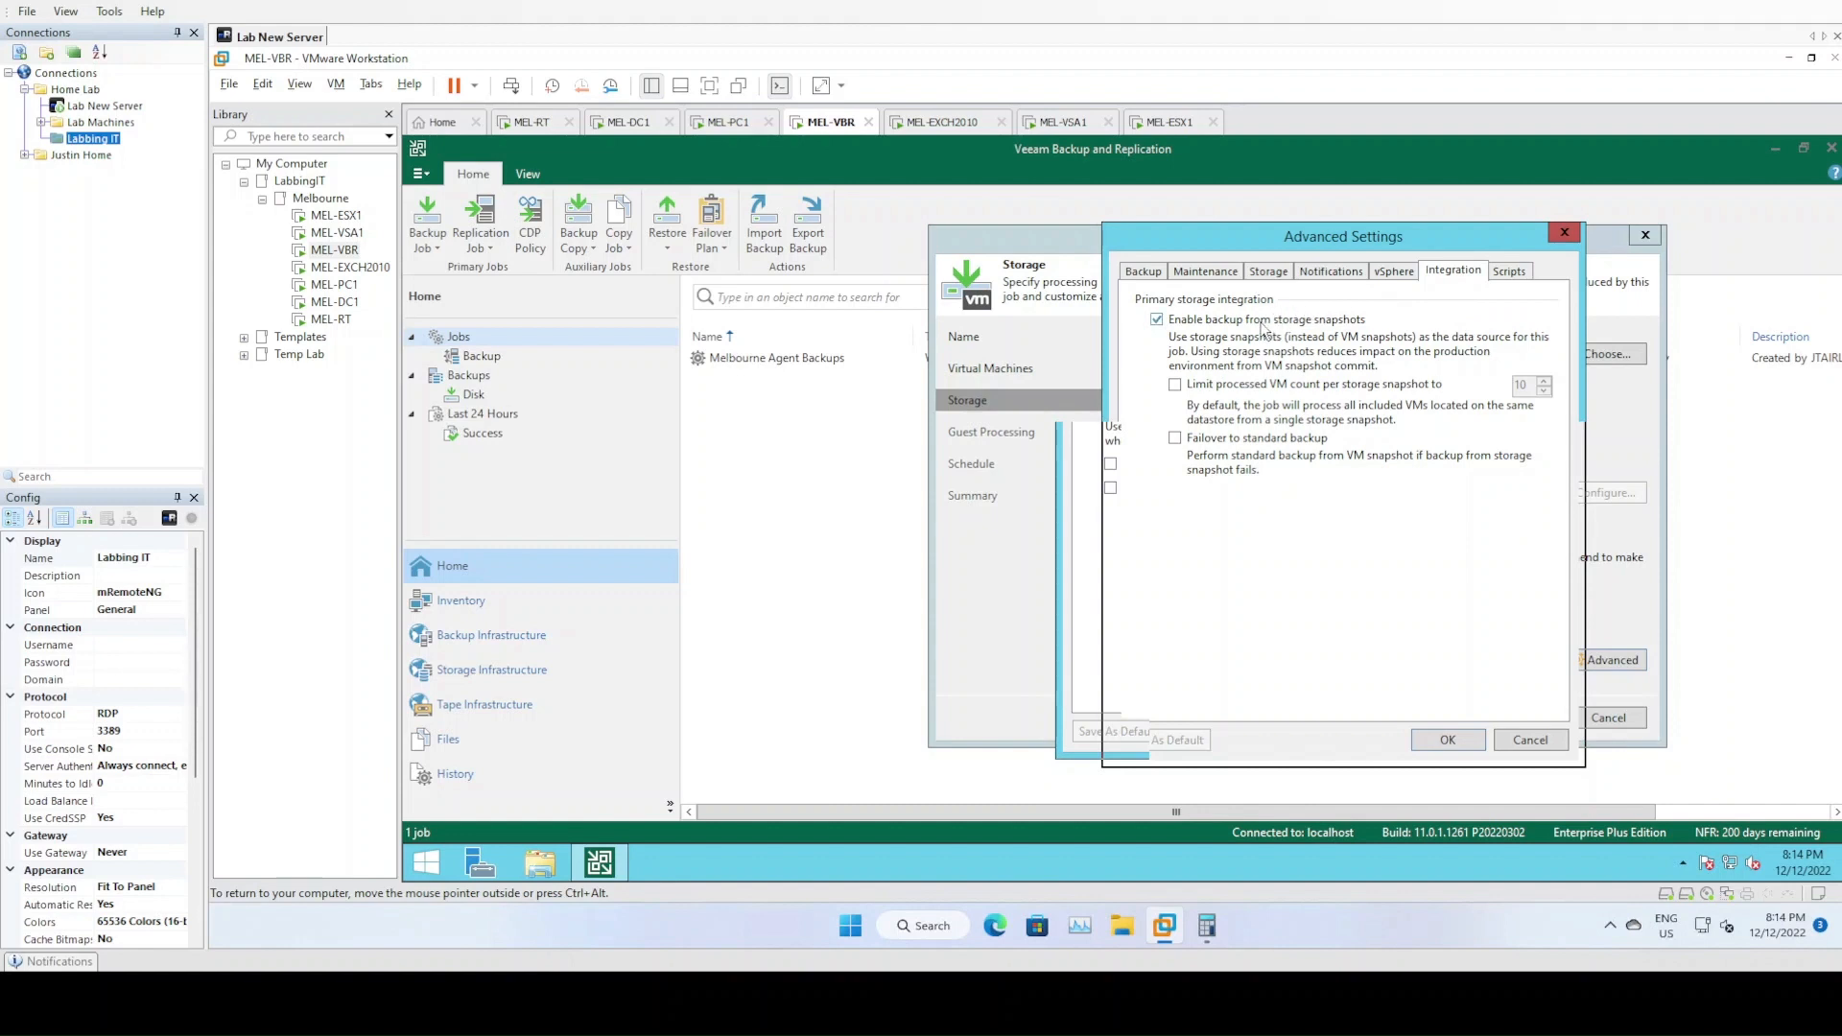
click(1261, 324)
- Switch to the vSphere Client on MEL-PC1 and look at the actions available for MEL-DC2, including snapshots
click(721, 127)
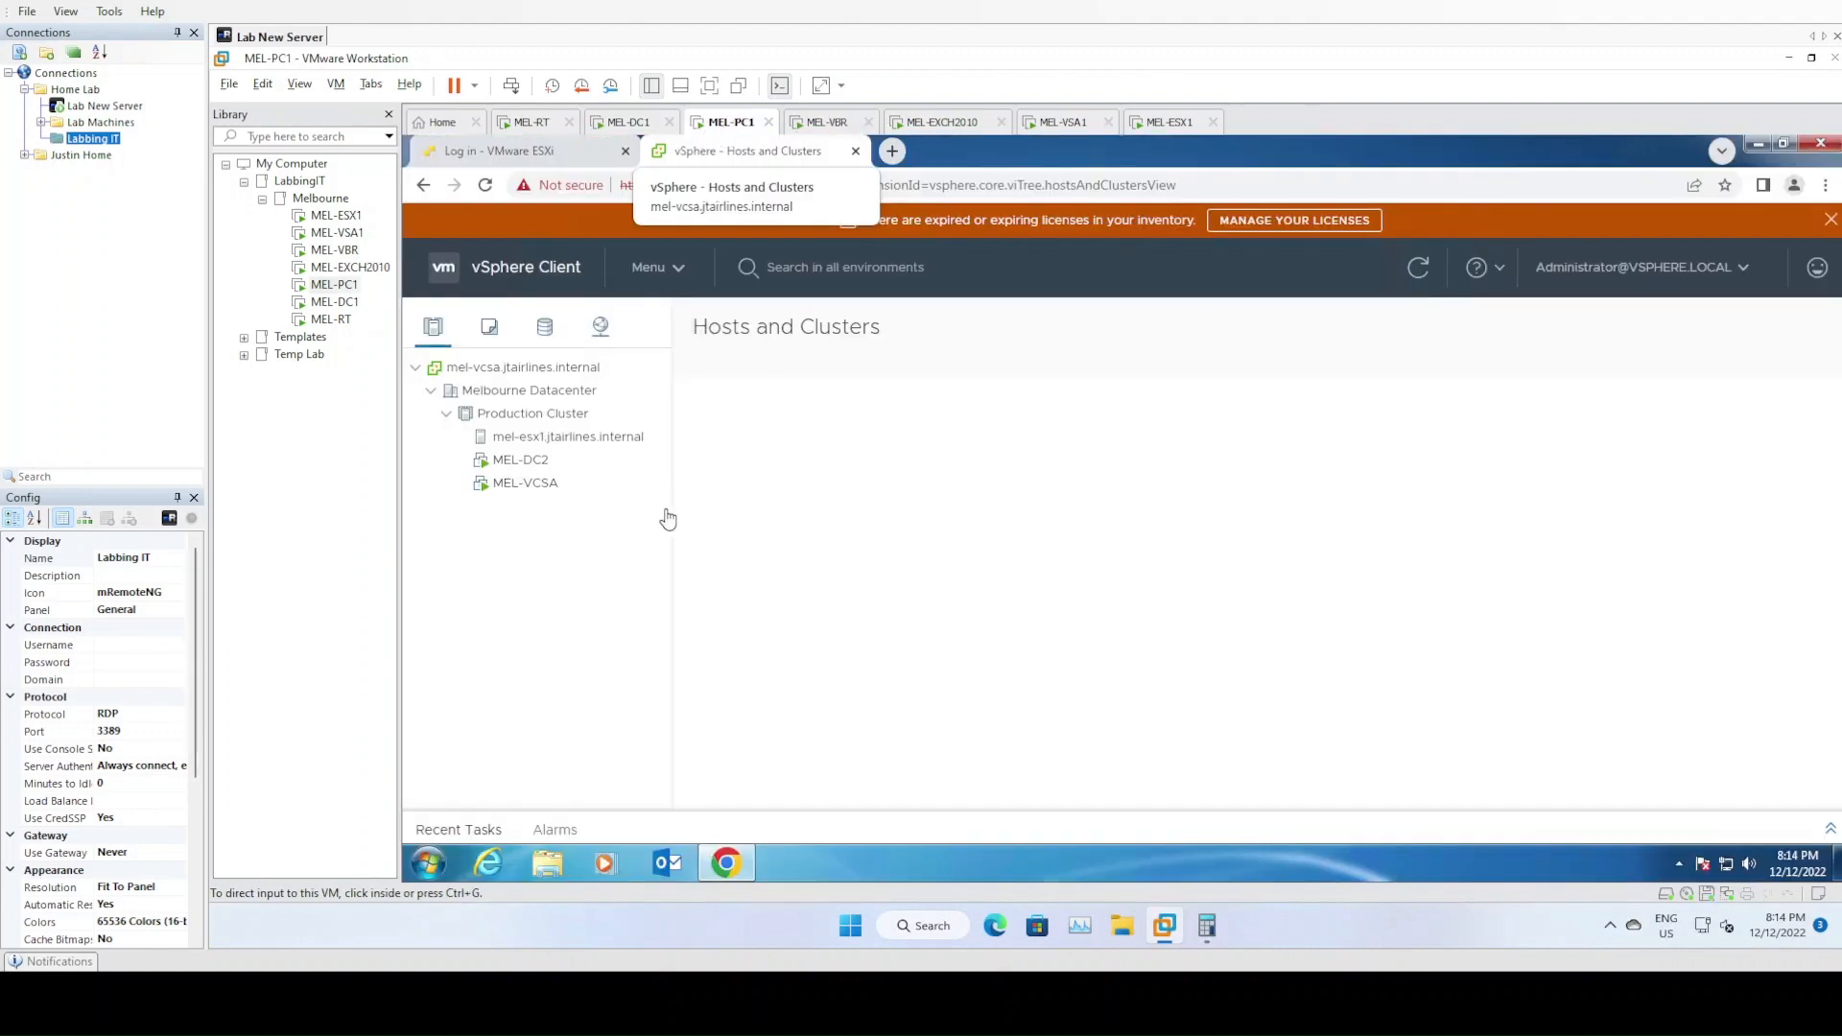
right_click(521, 469)
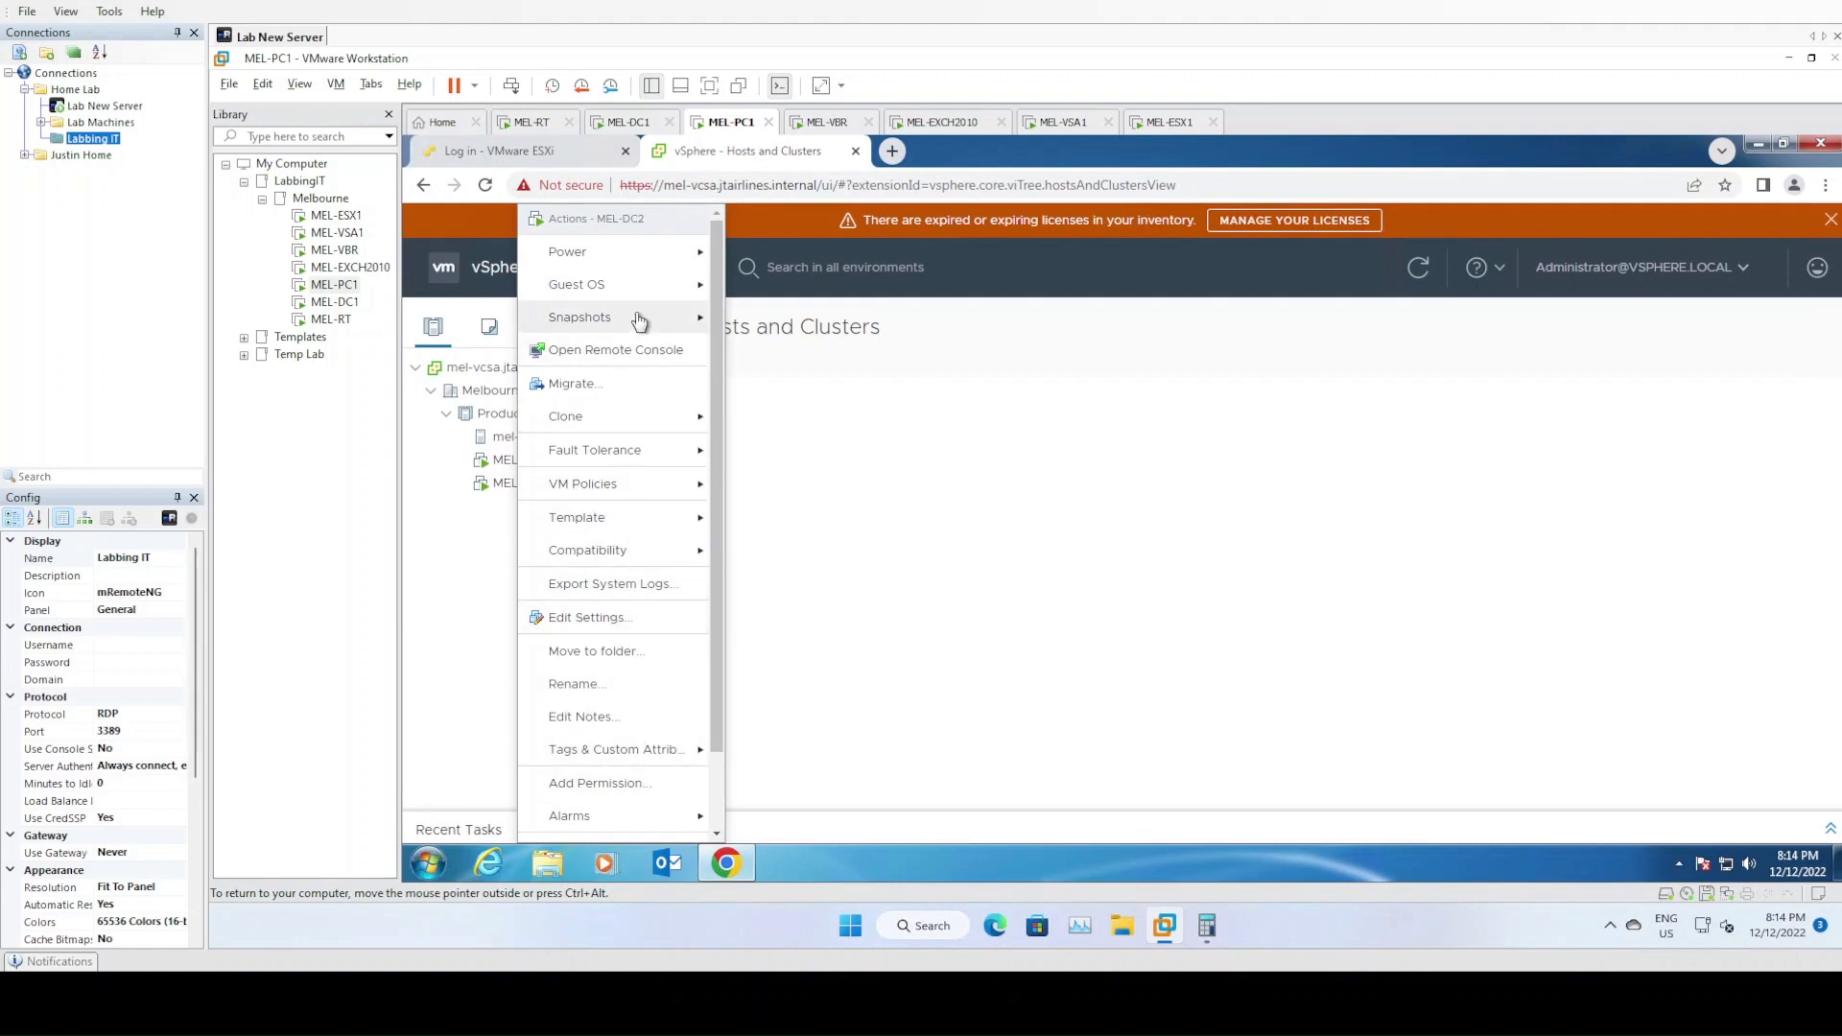
mouse_move(640, 319)
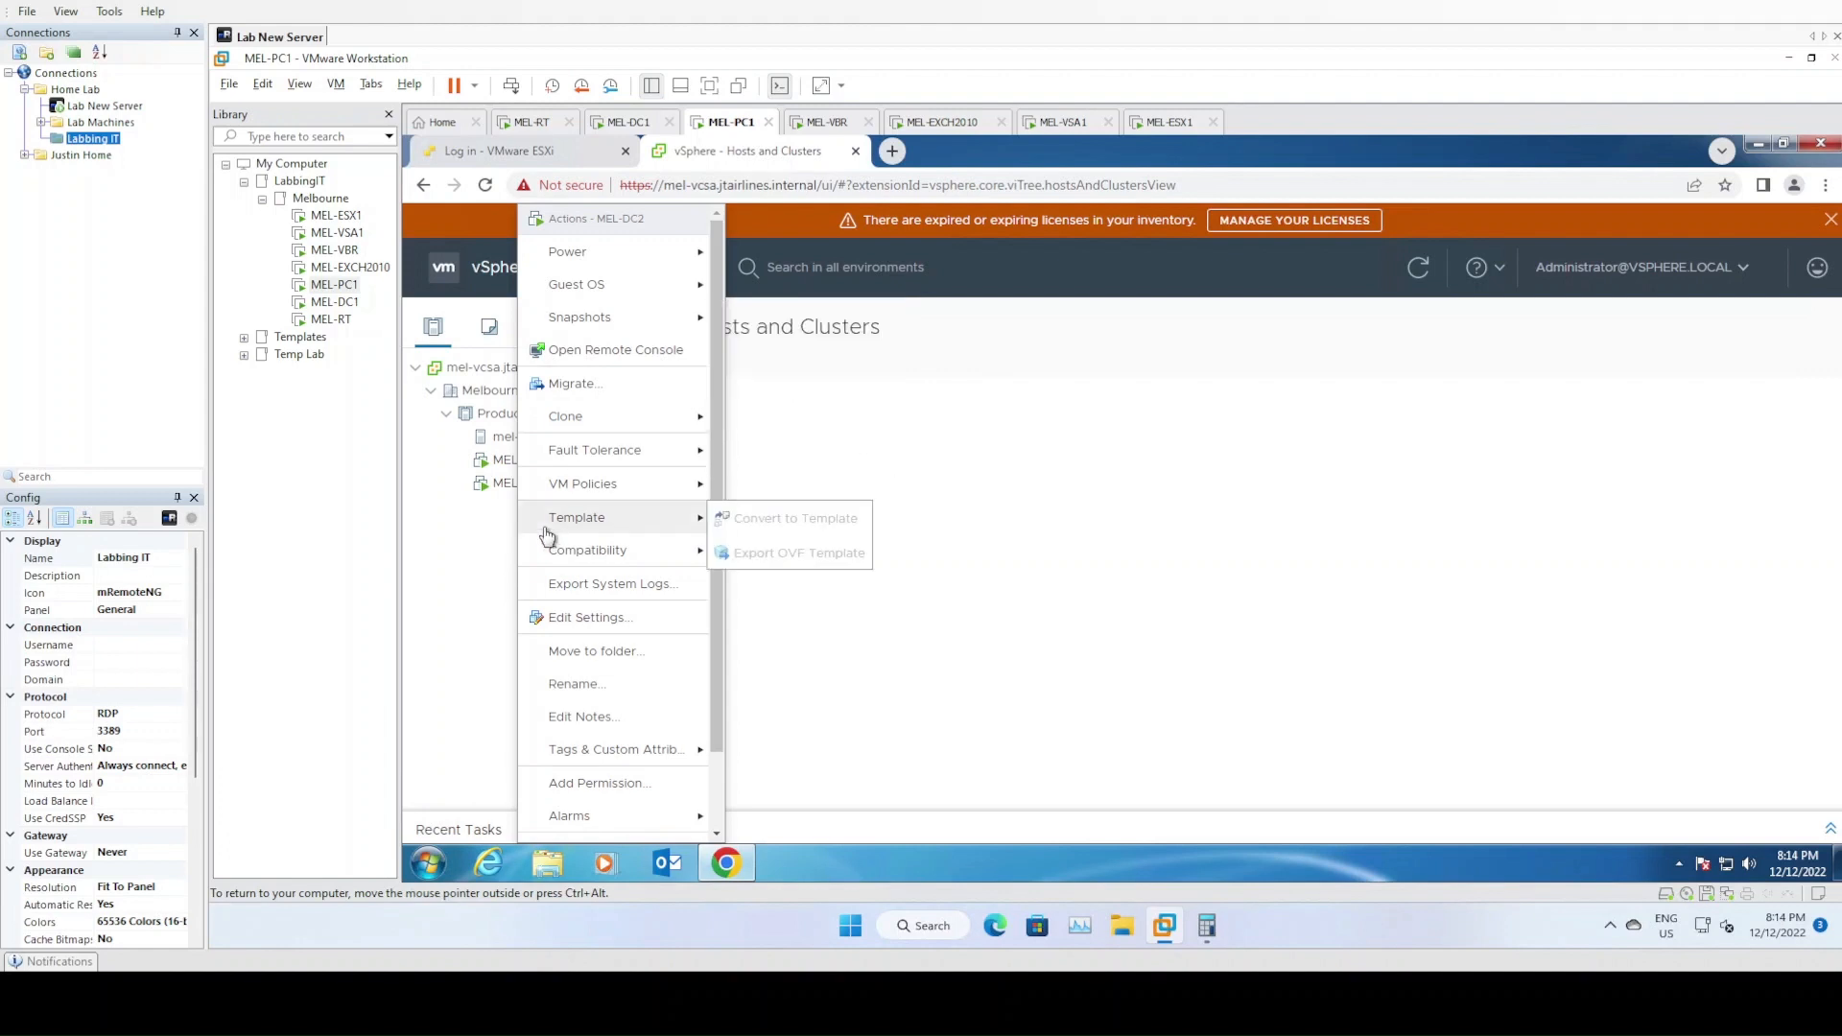
click(432, 617)
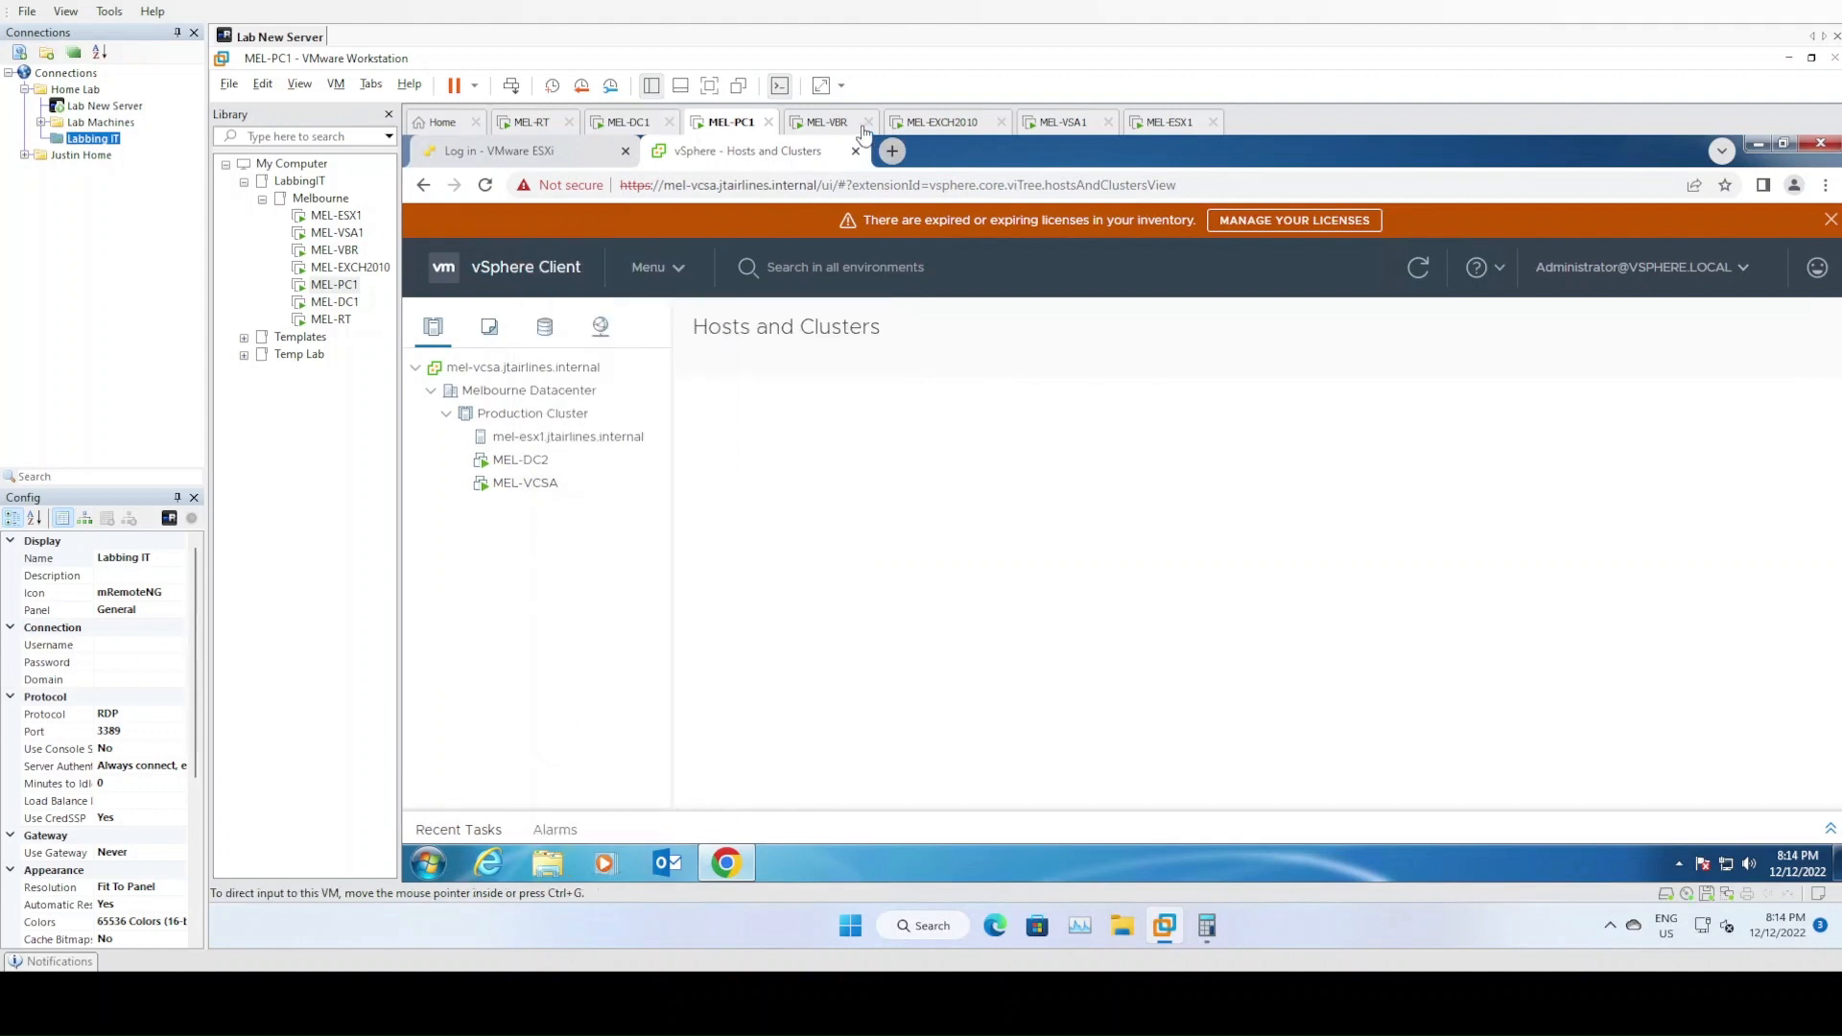
- Return to Veeam on MEL-VBR, apply the advanced job settings and continue to guest processing
click(823, 123)
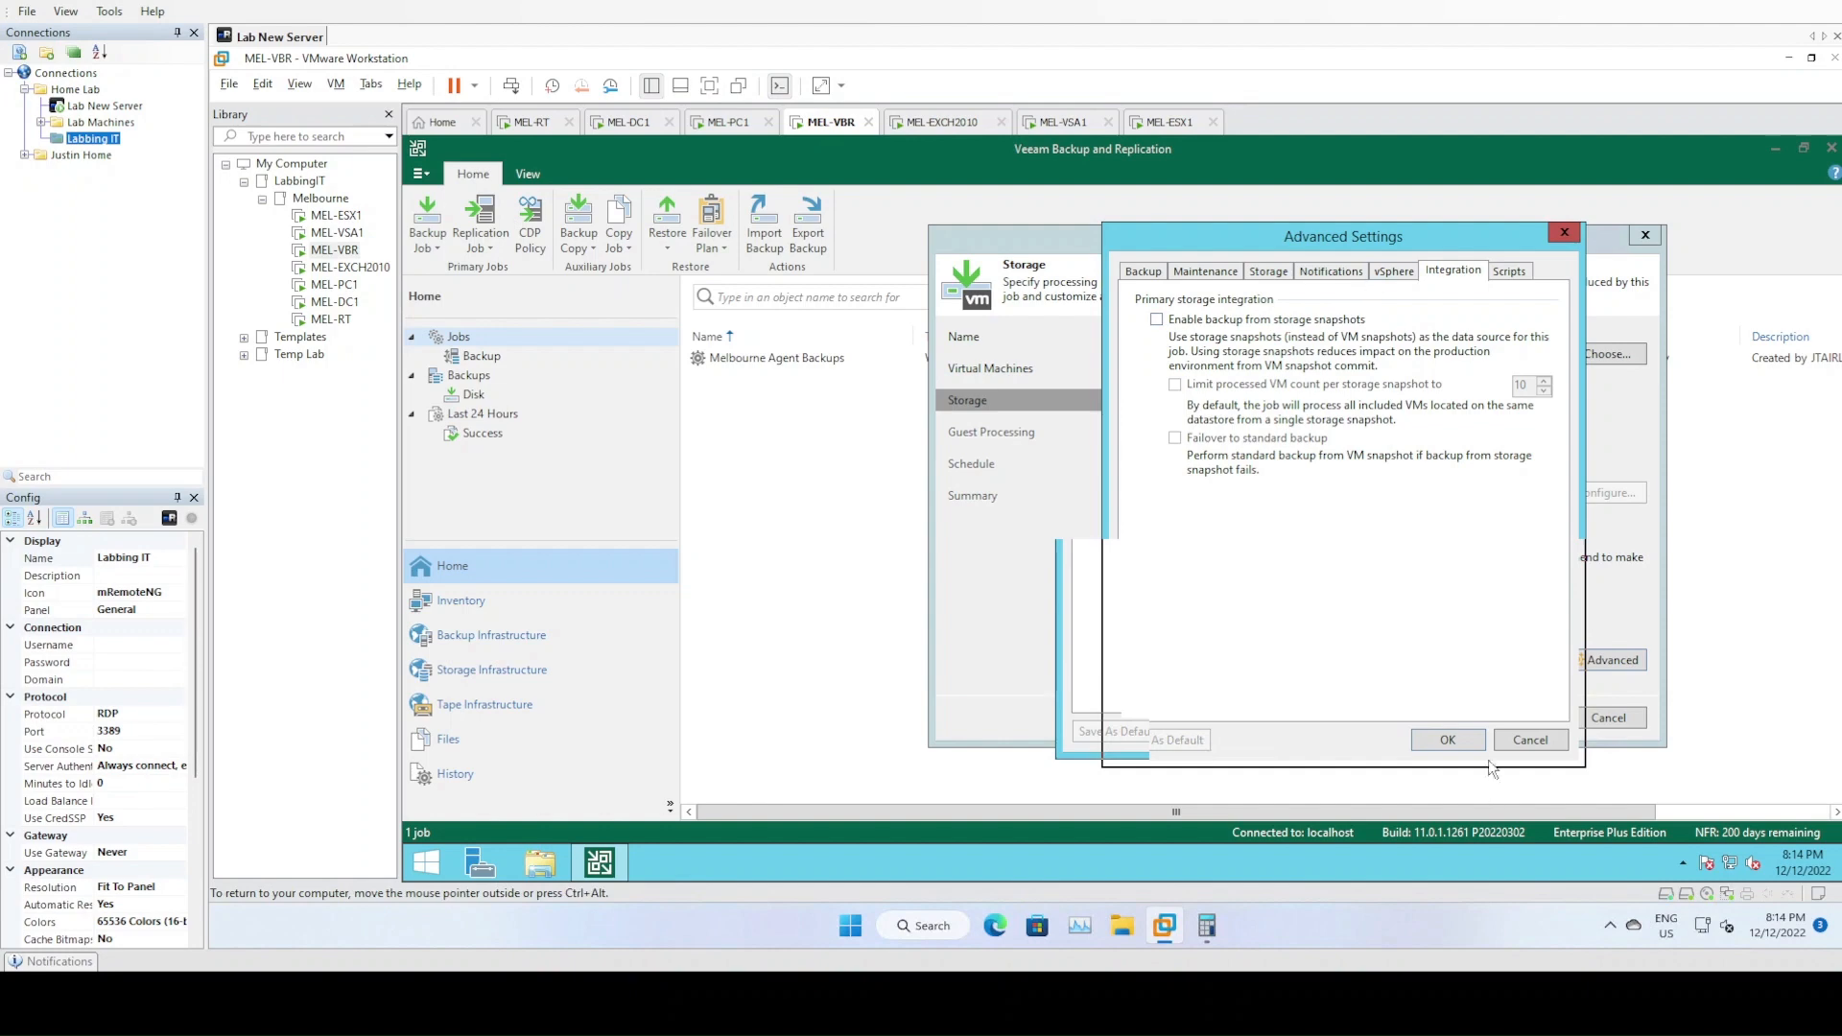
click(1457, 739)
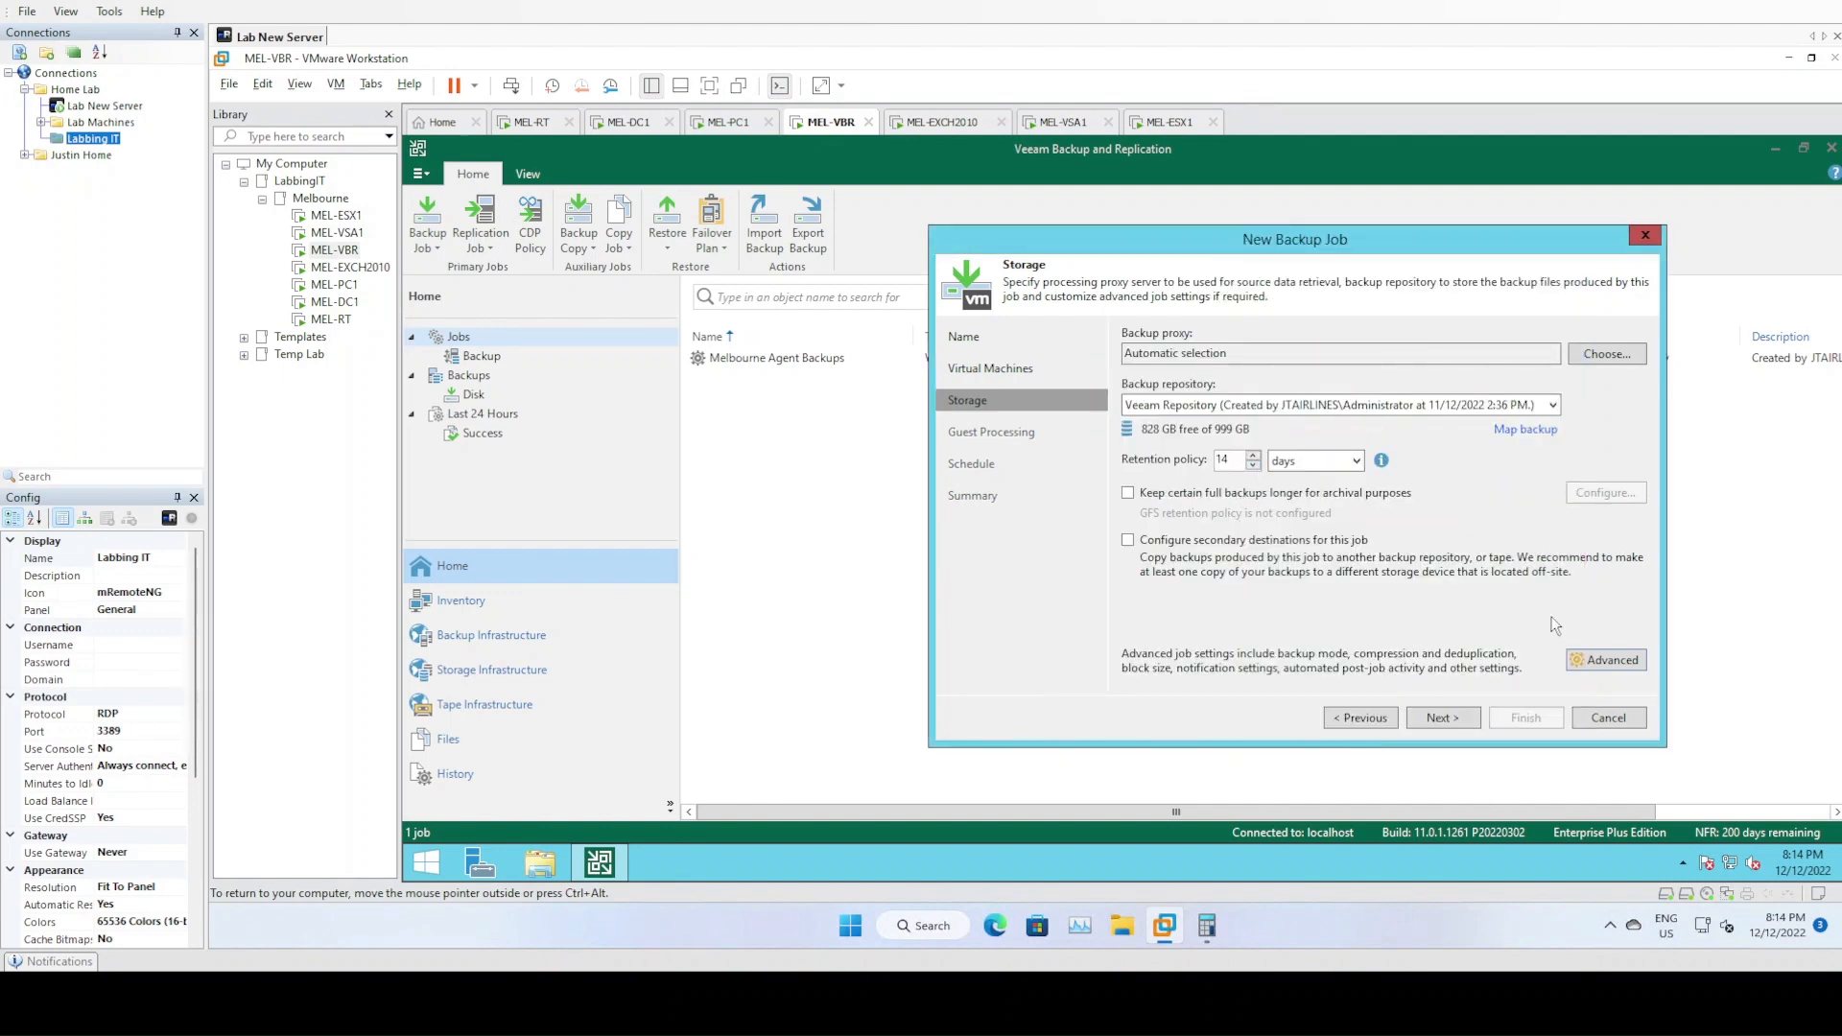
click(1455, 720)
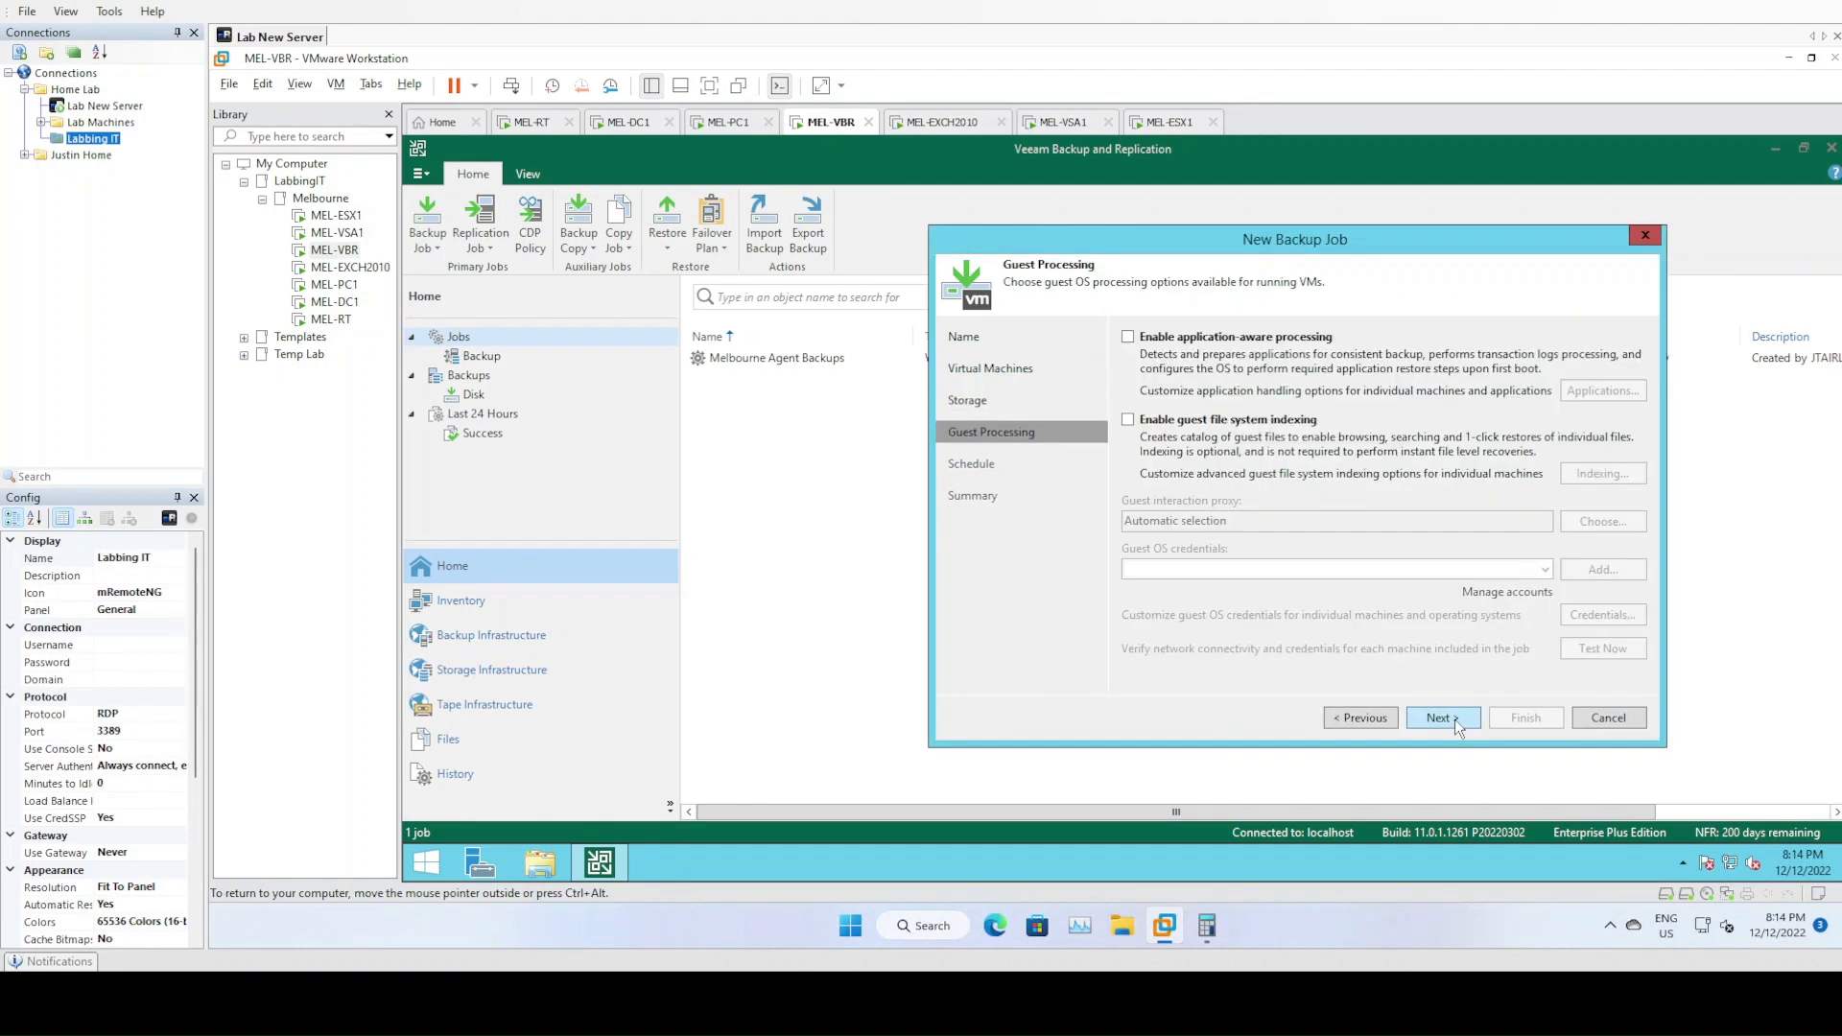
- Enable application-aware processing for the job and review the general and SQL processing settings of the Application Aware Backups tag
click(1235, 342)
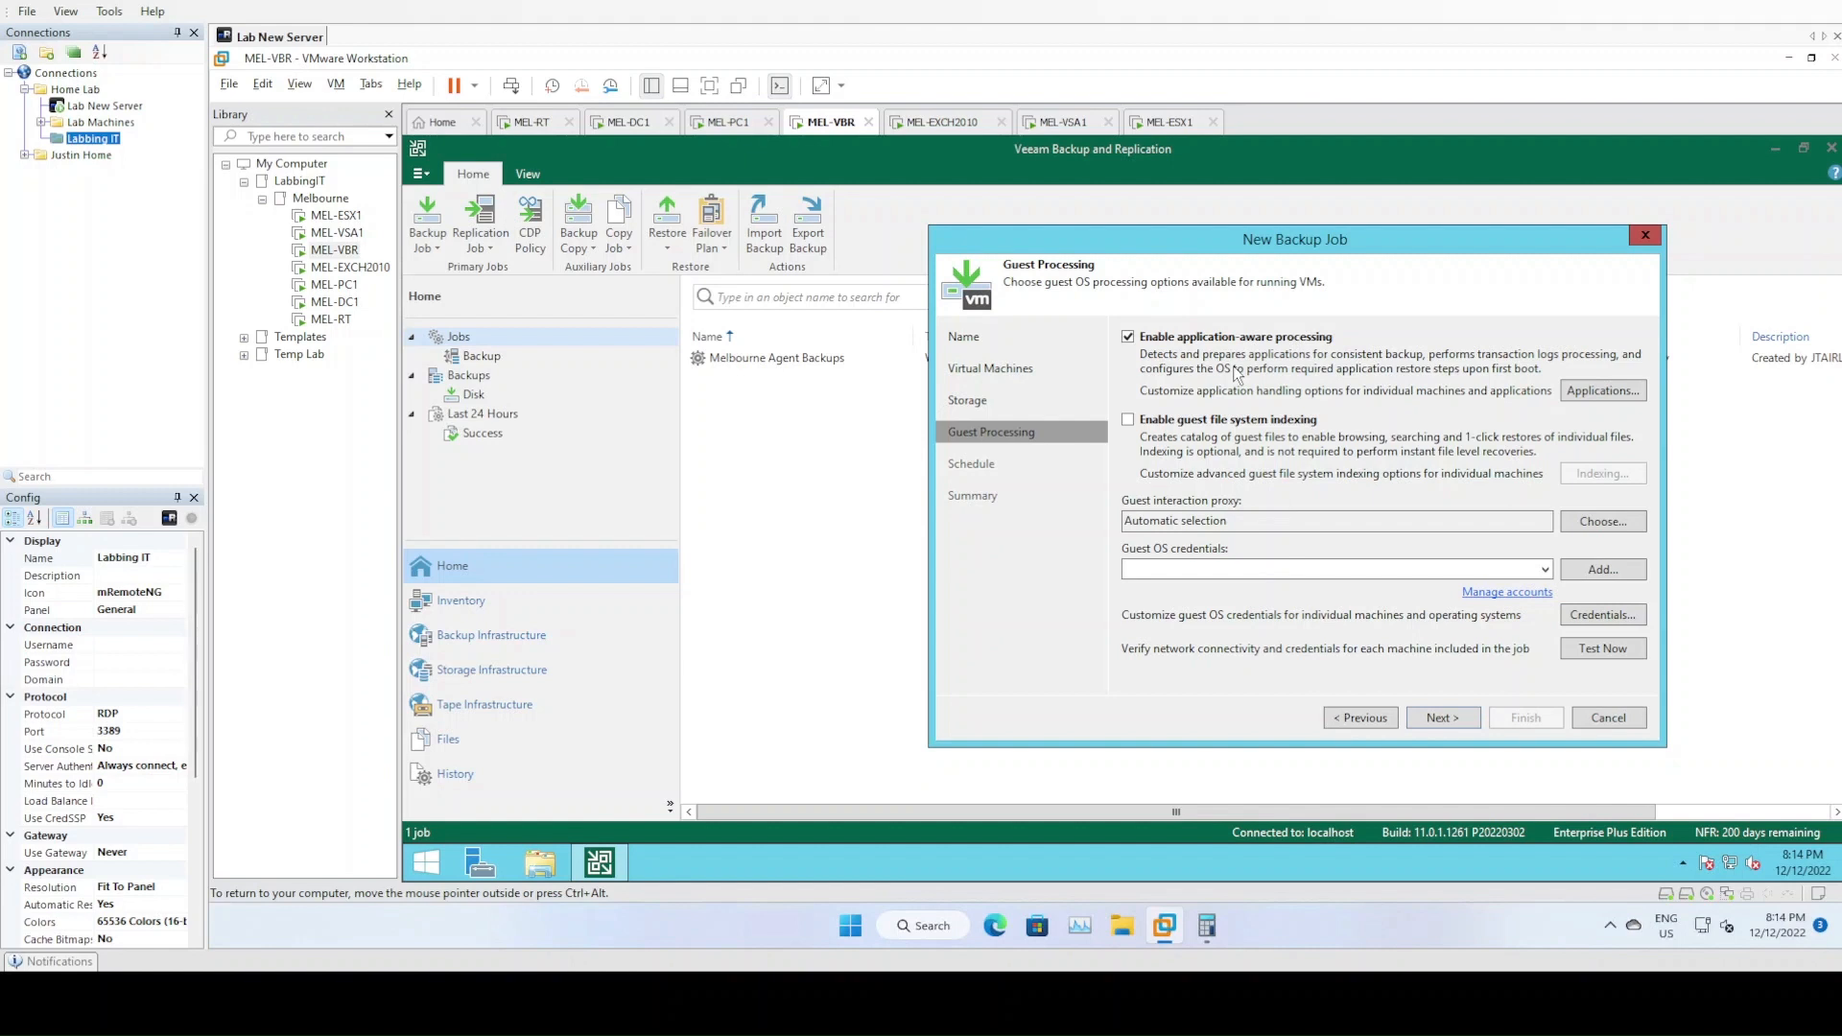
click(1595, 399)
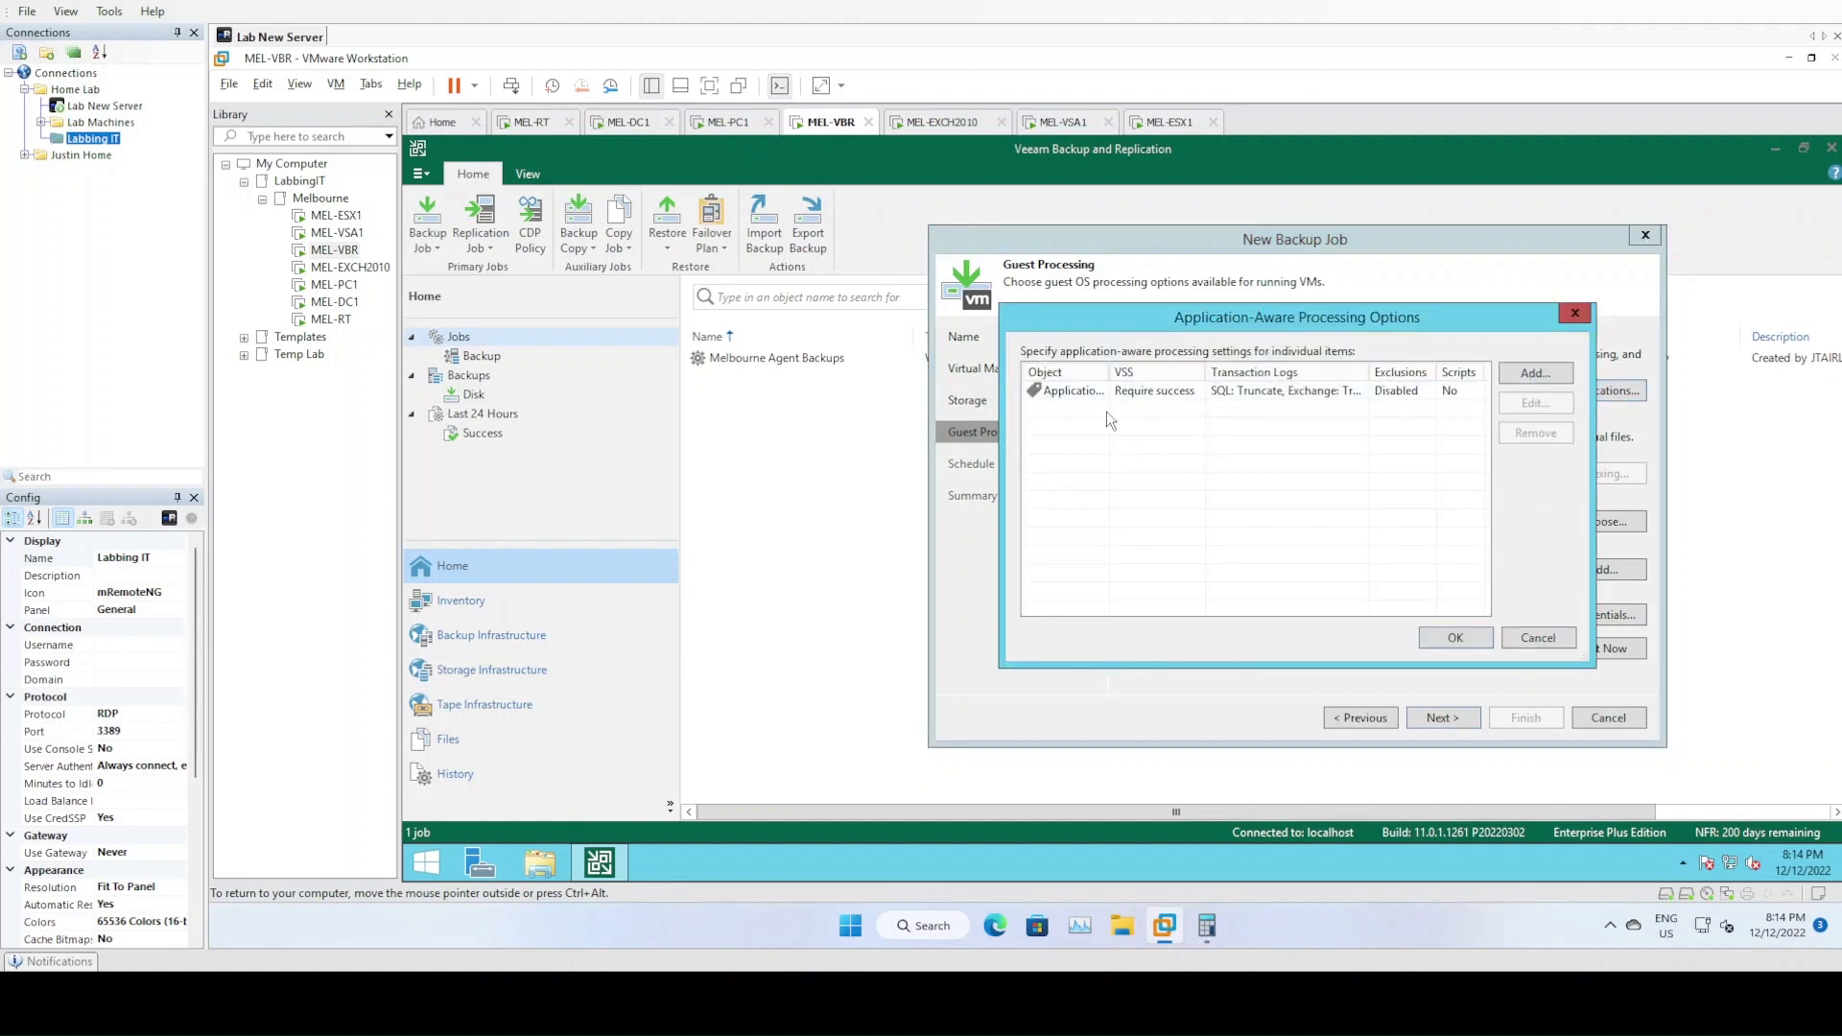
click(1153, 396)
click(1536, 403)
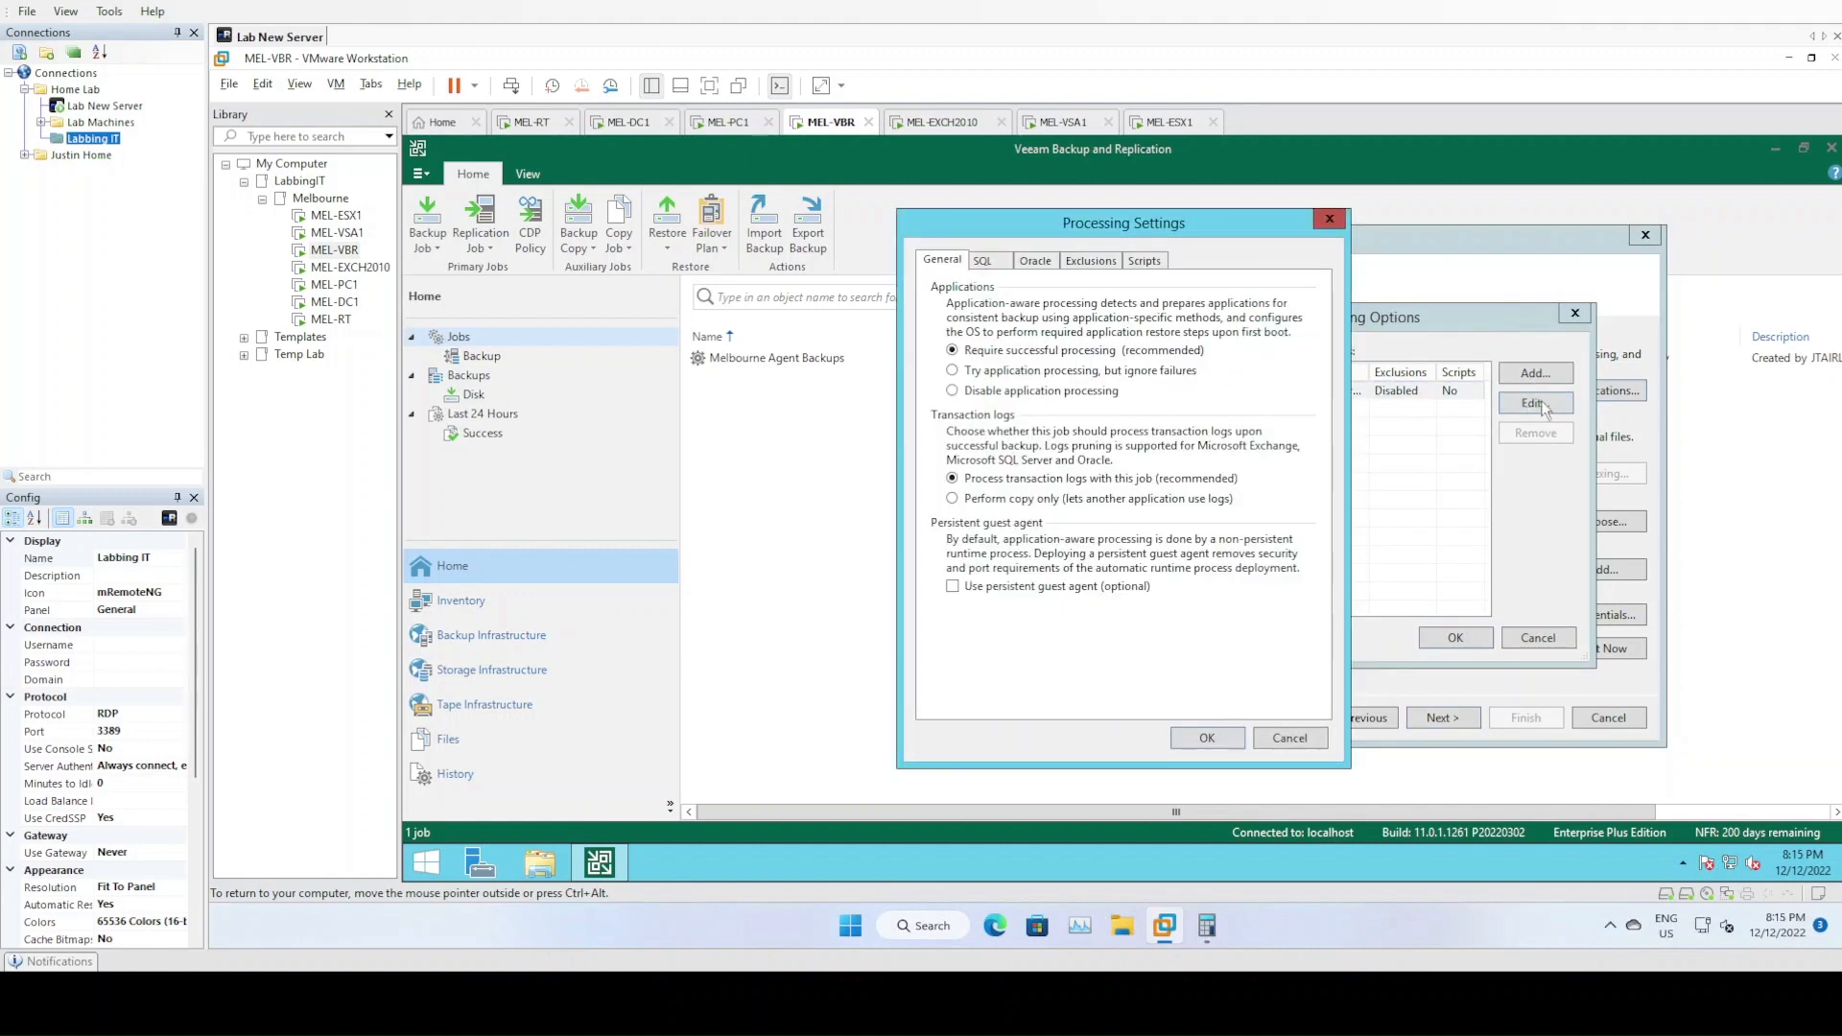
click(984, 263)
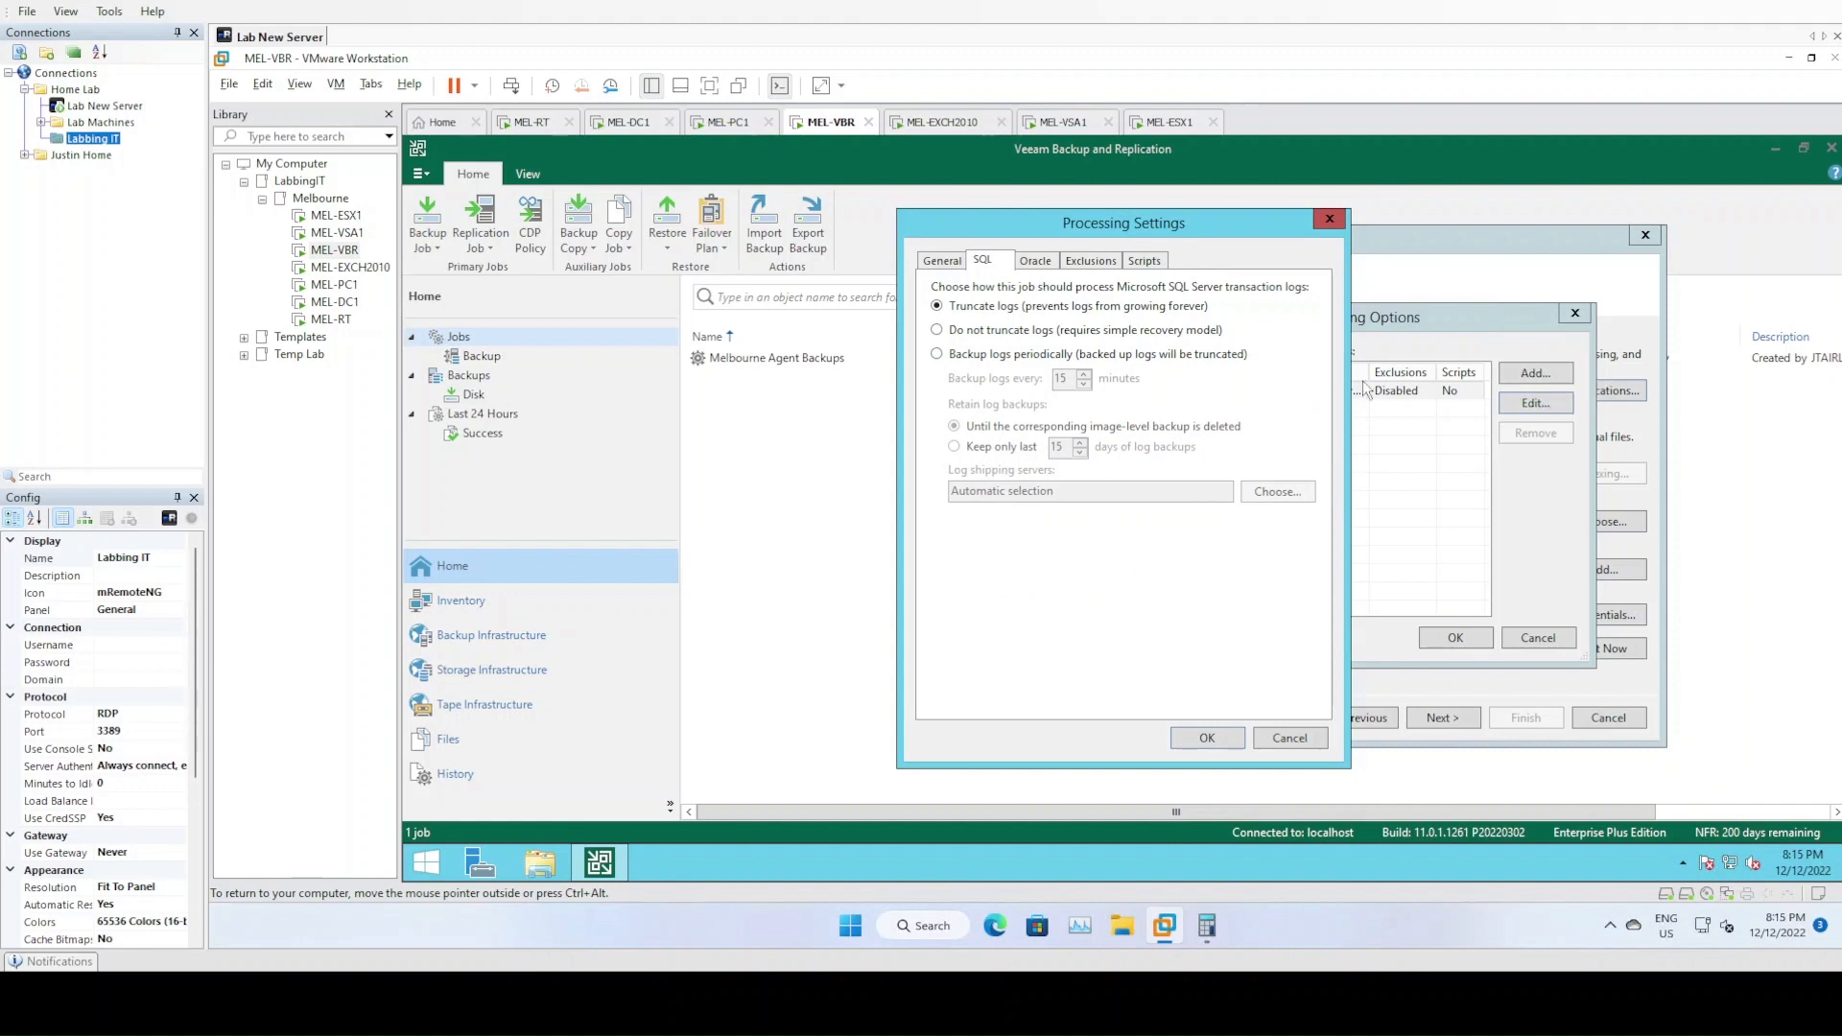
click(948, 260)
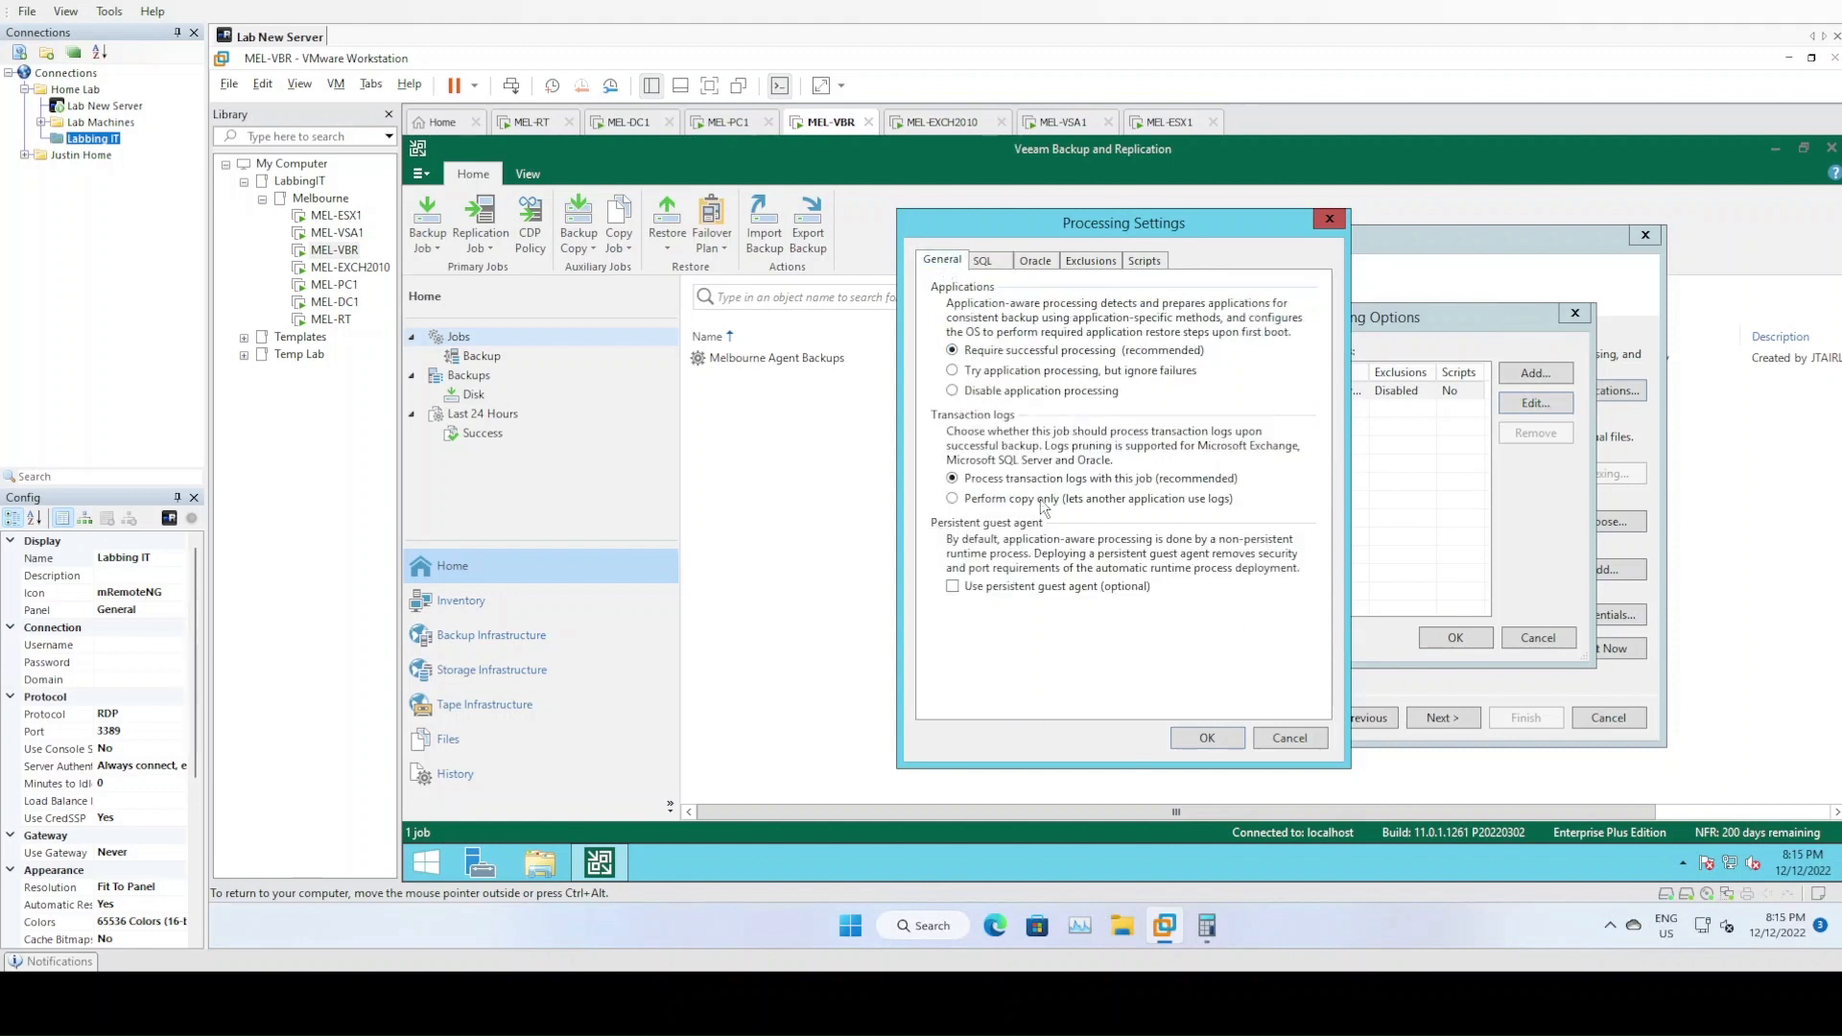
click(1207, 738)
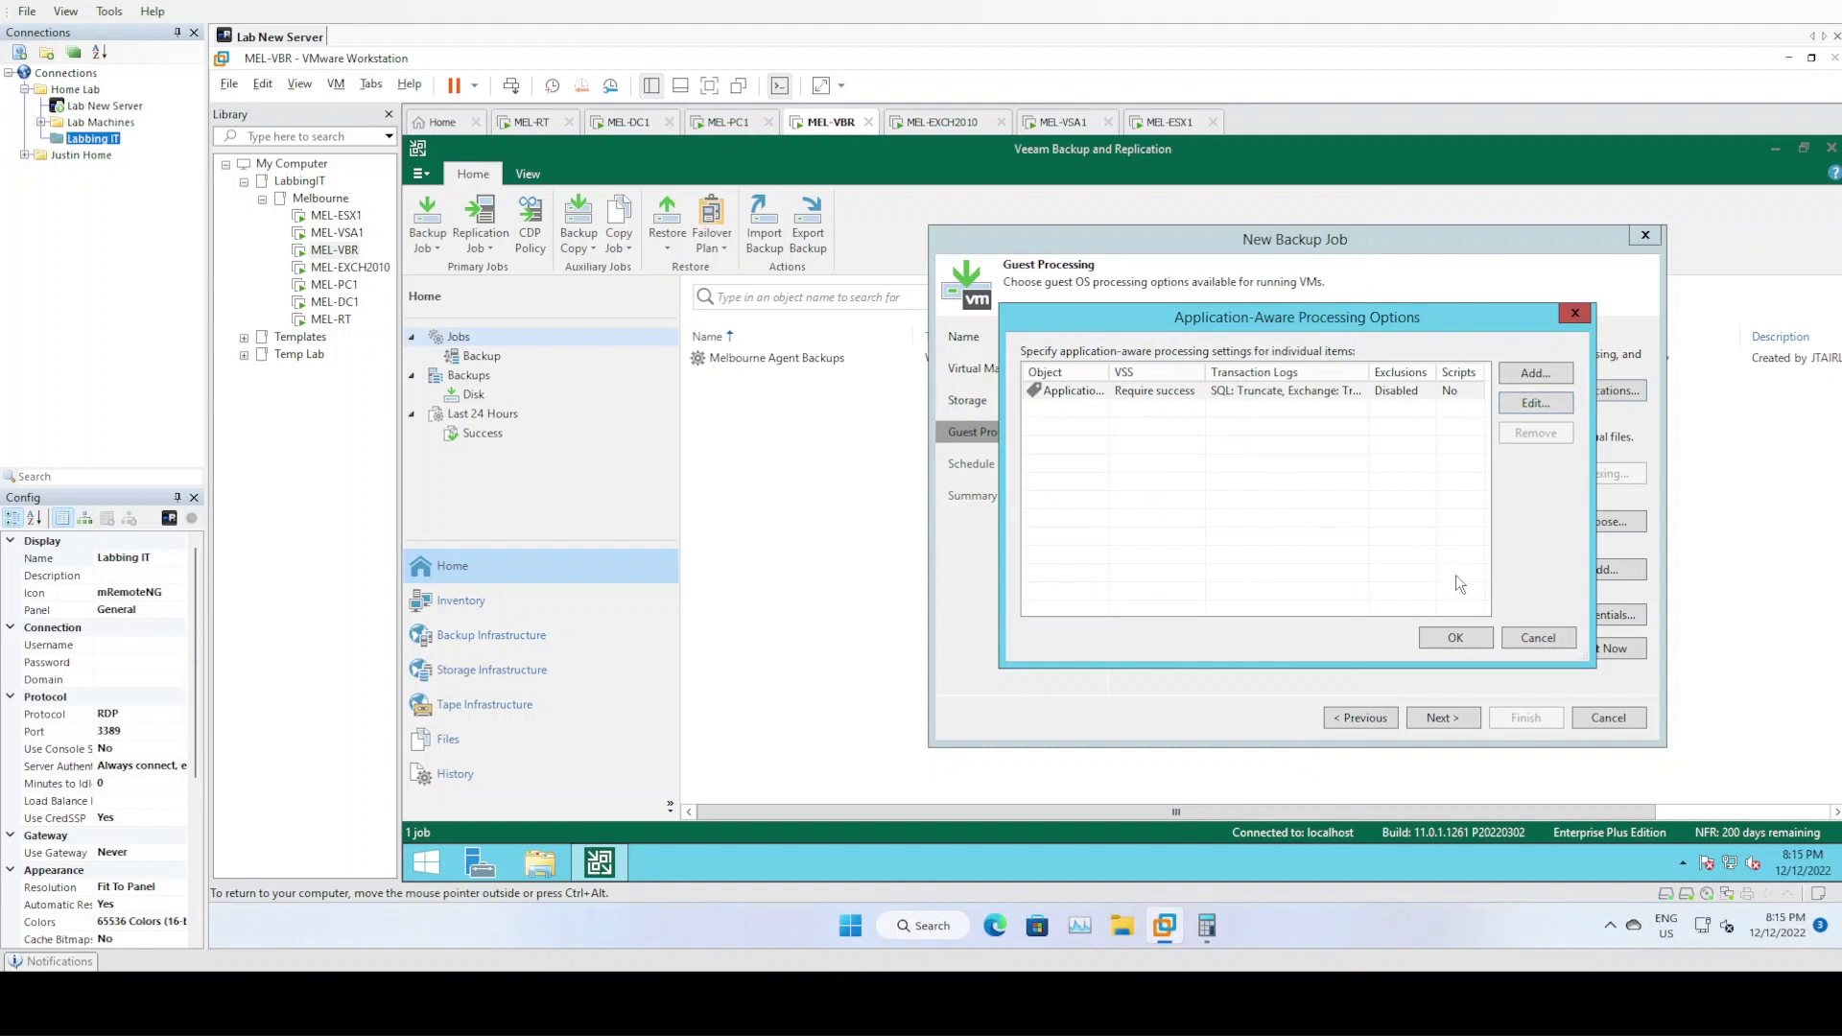
click(1444, 640)
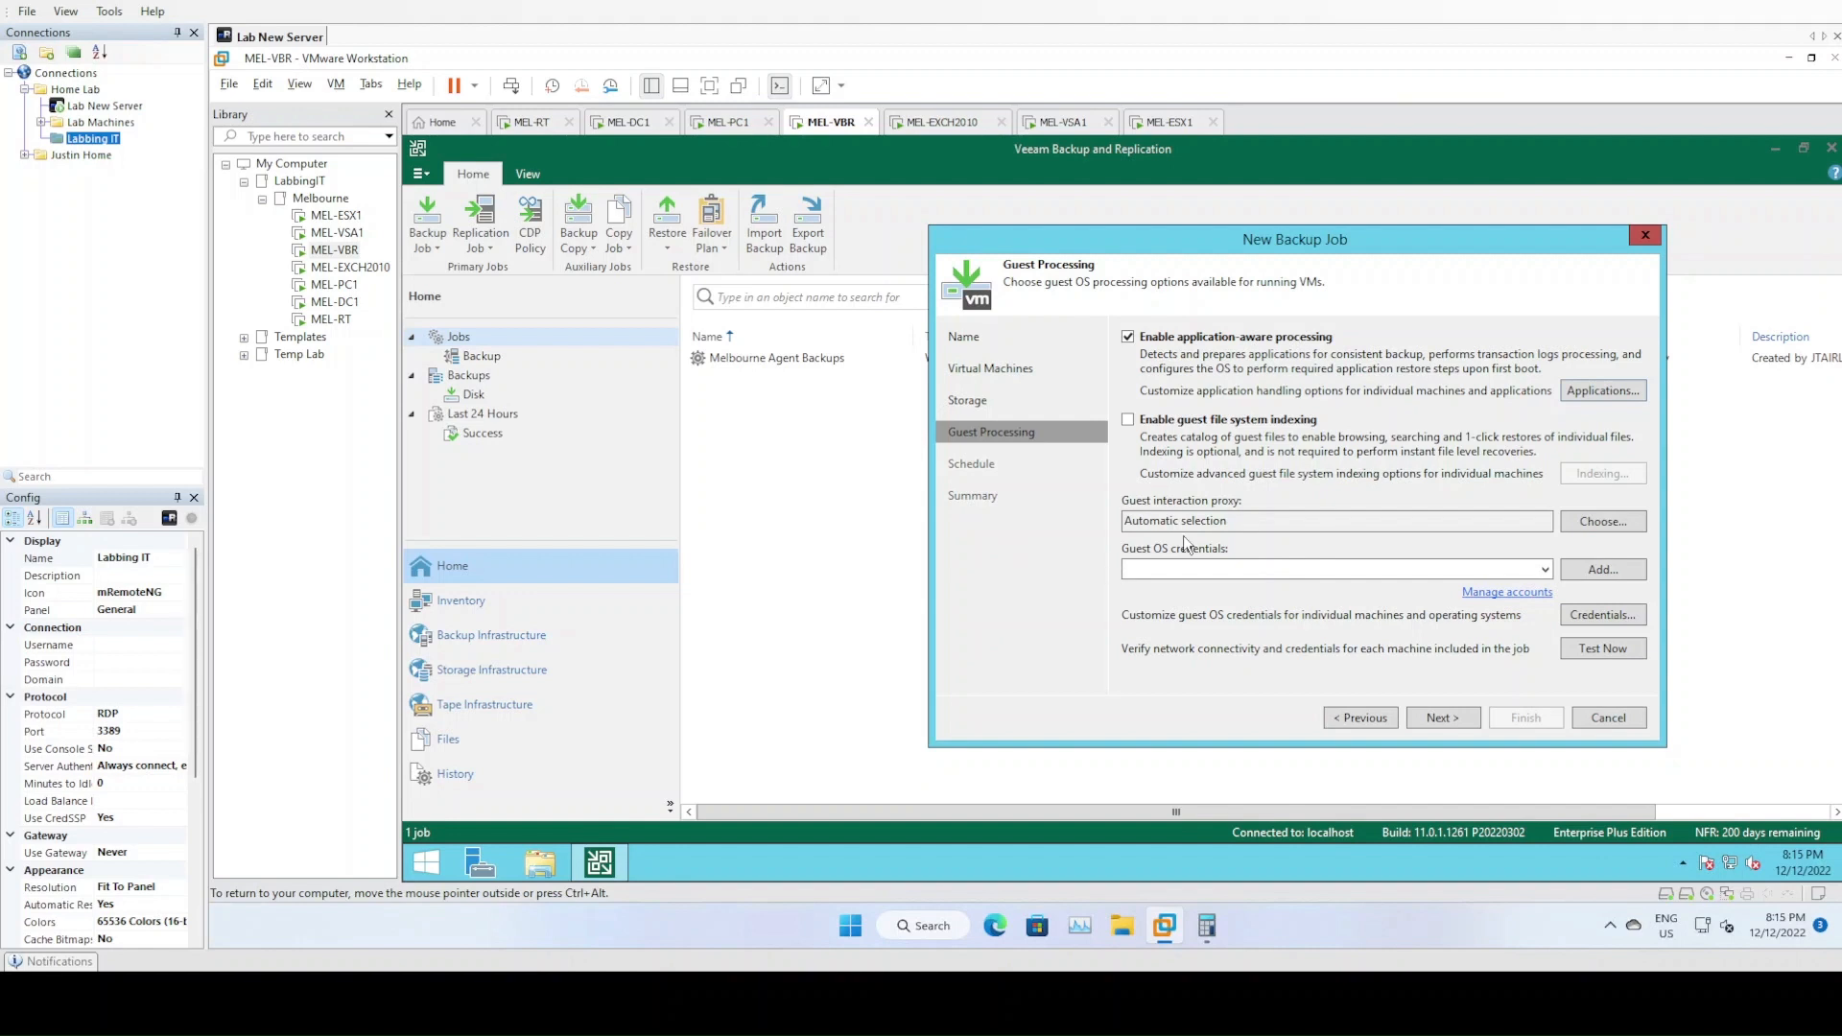
- Assign the jtairlines domain administrator account as the guest OS credentials and test them against MEL-DC2
click(1254, 521)
click(1545, 569)
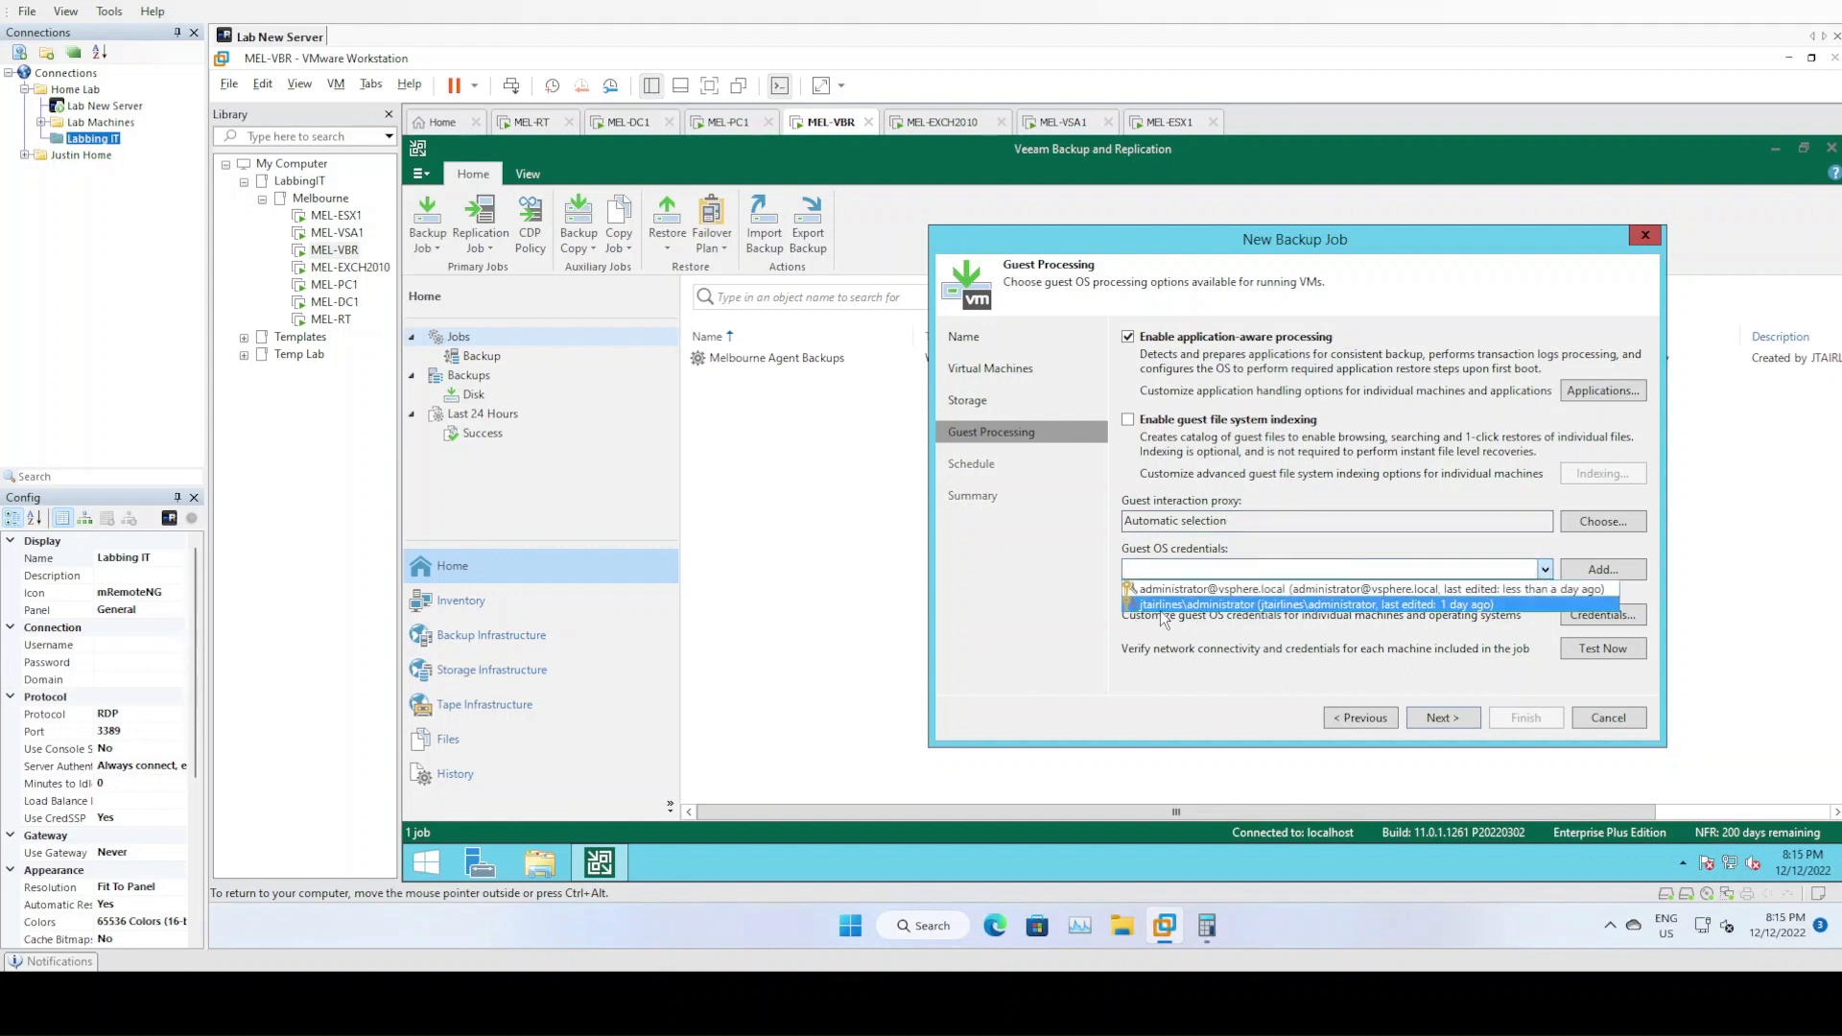
click(1220, 606)
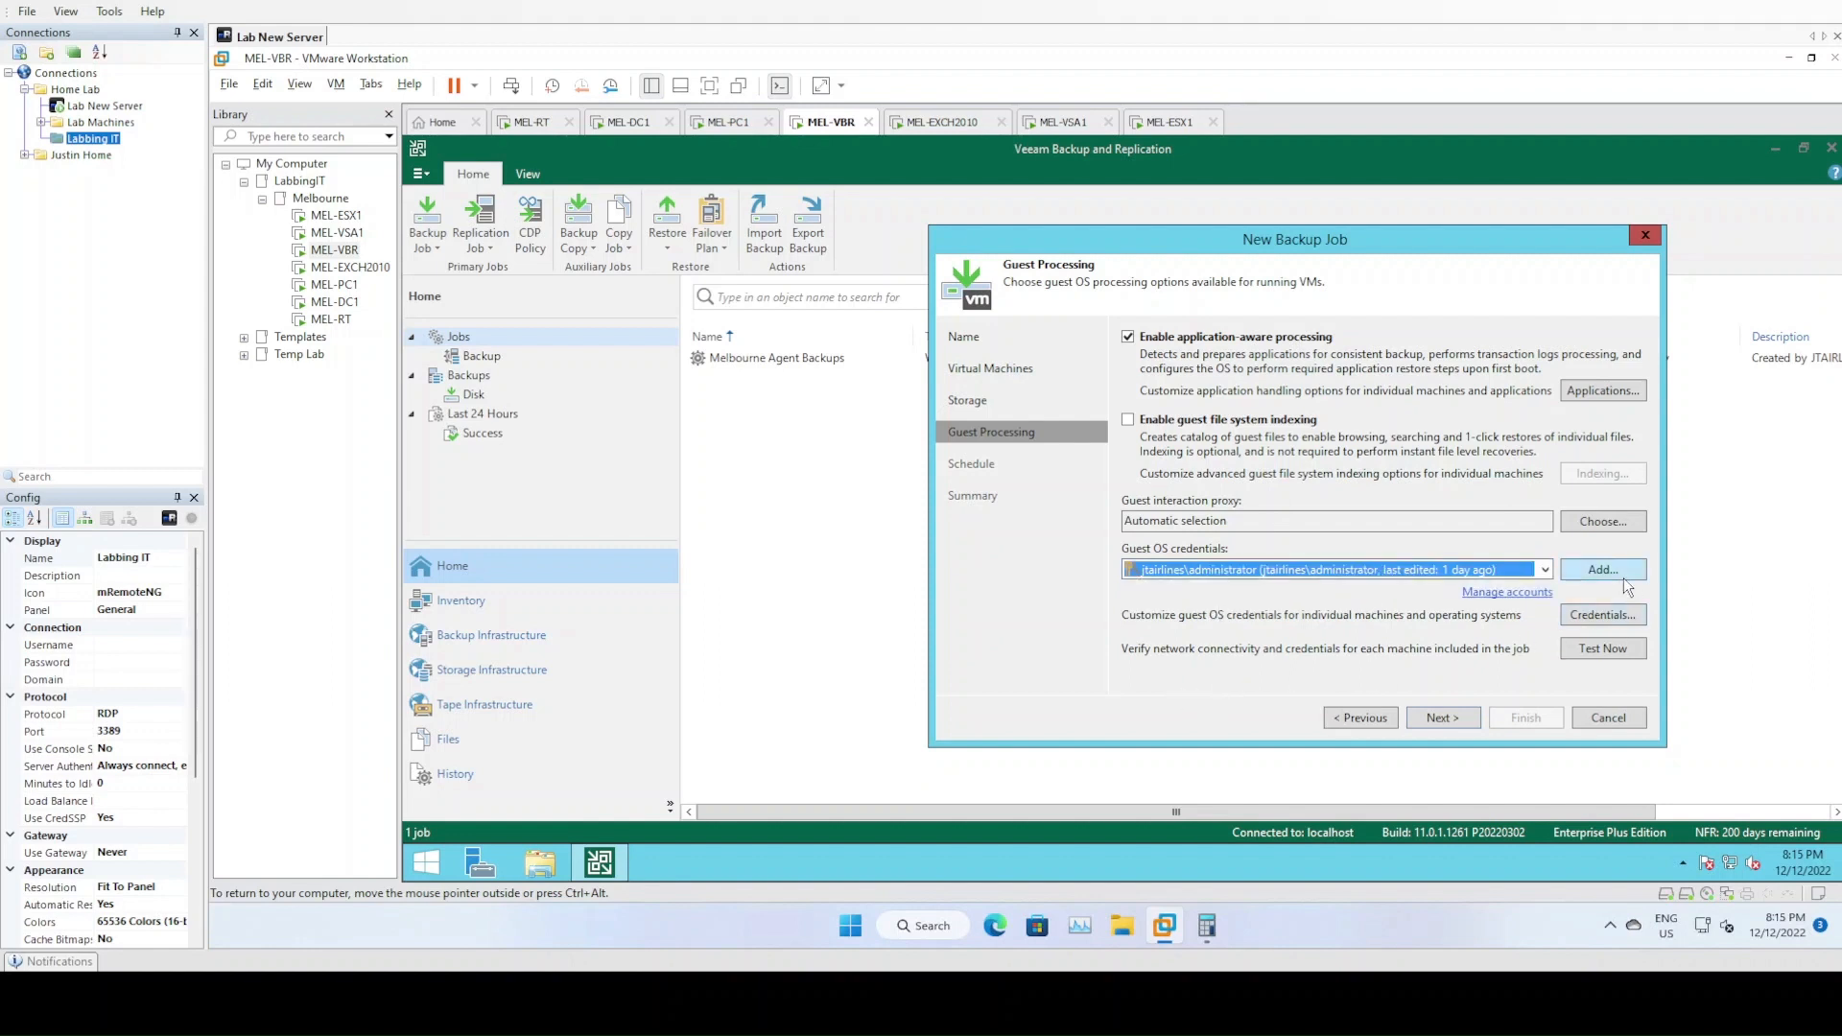
click(1598, 651)
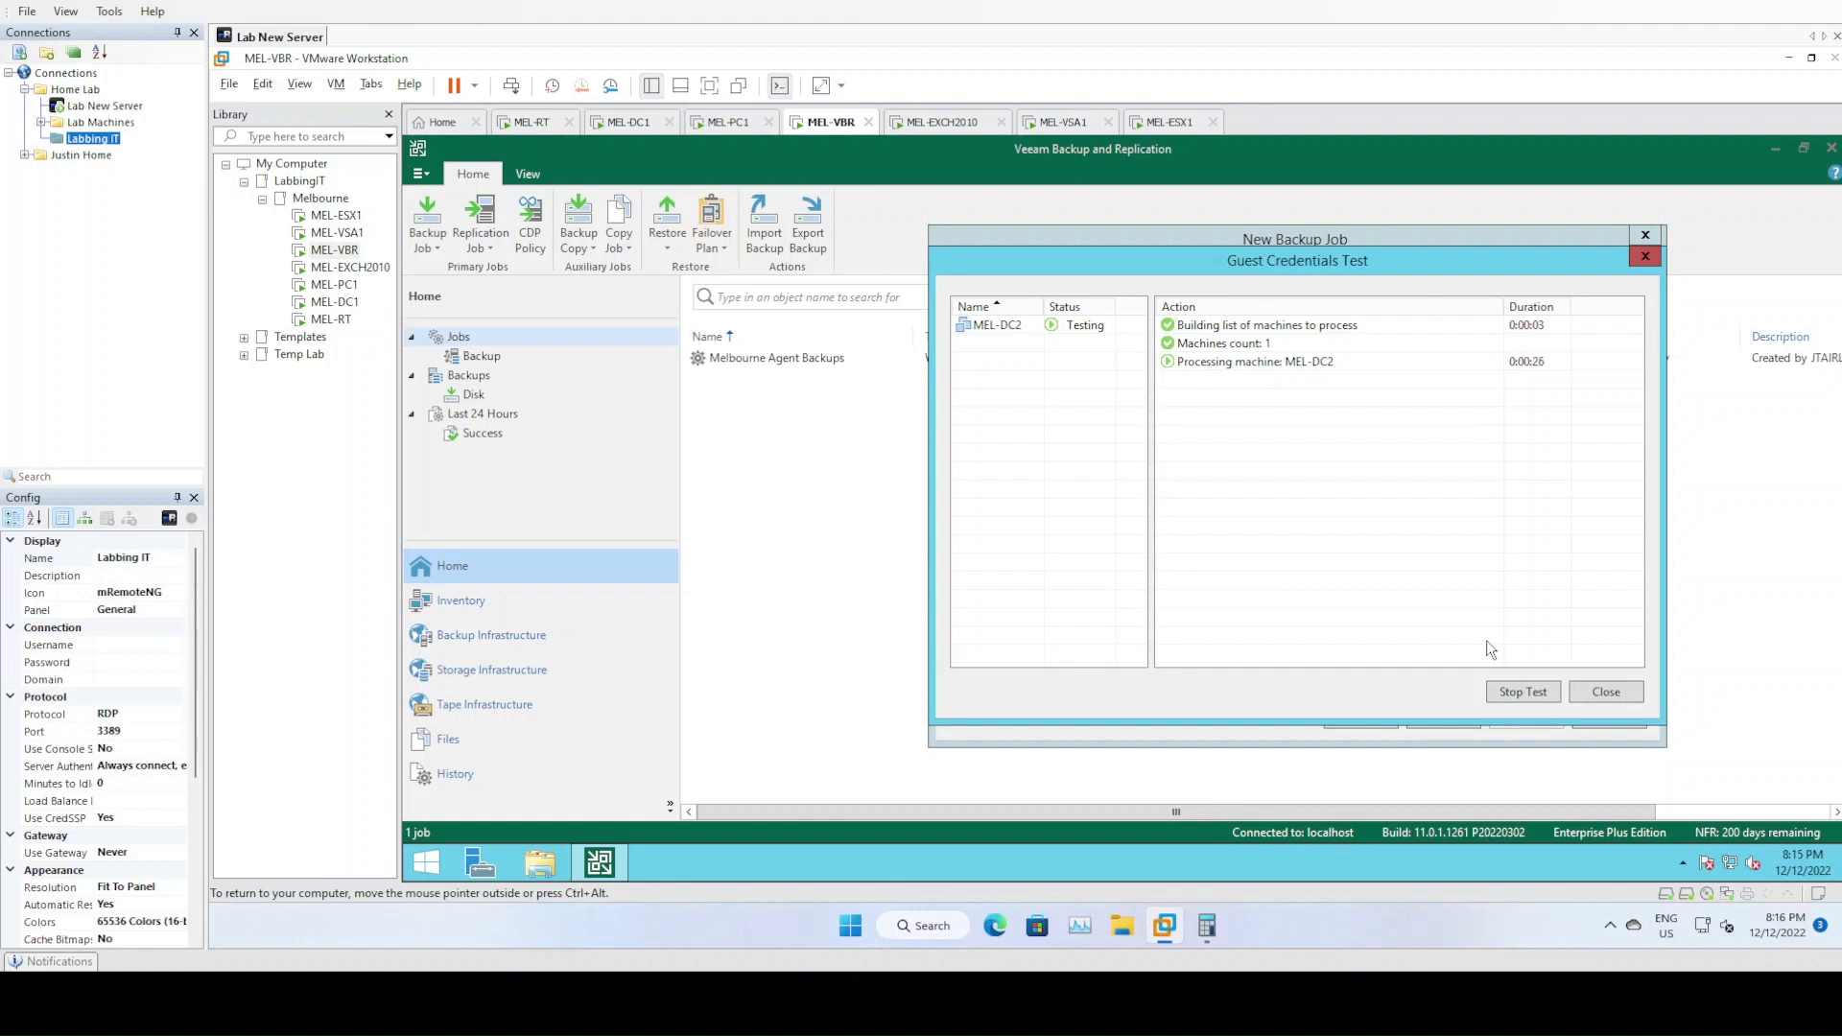
click(1008, 326)
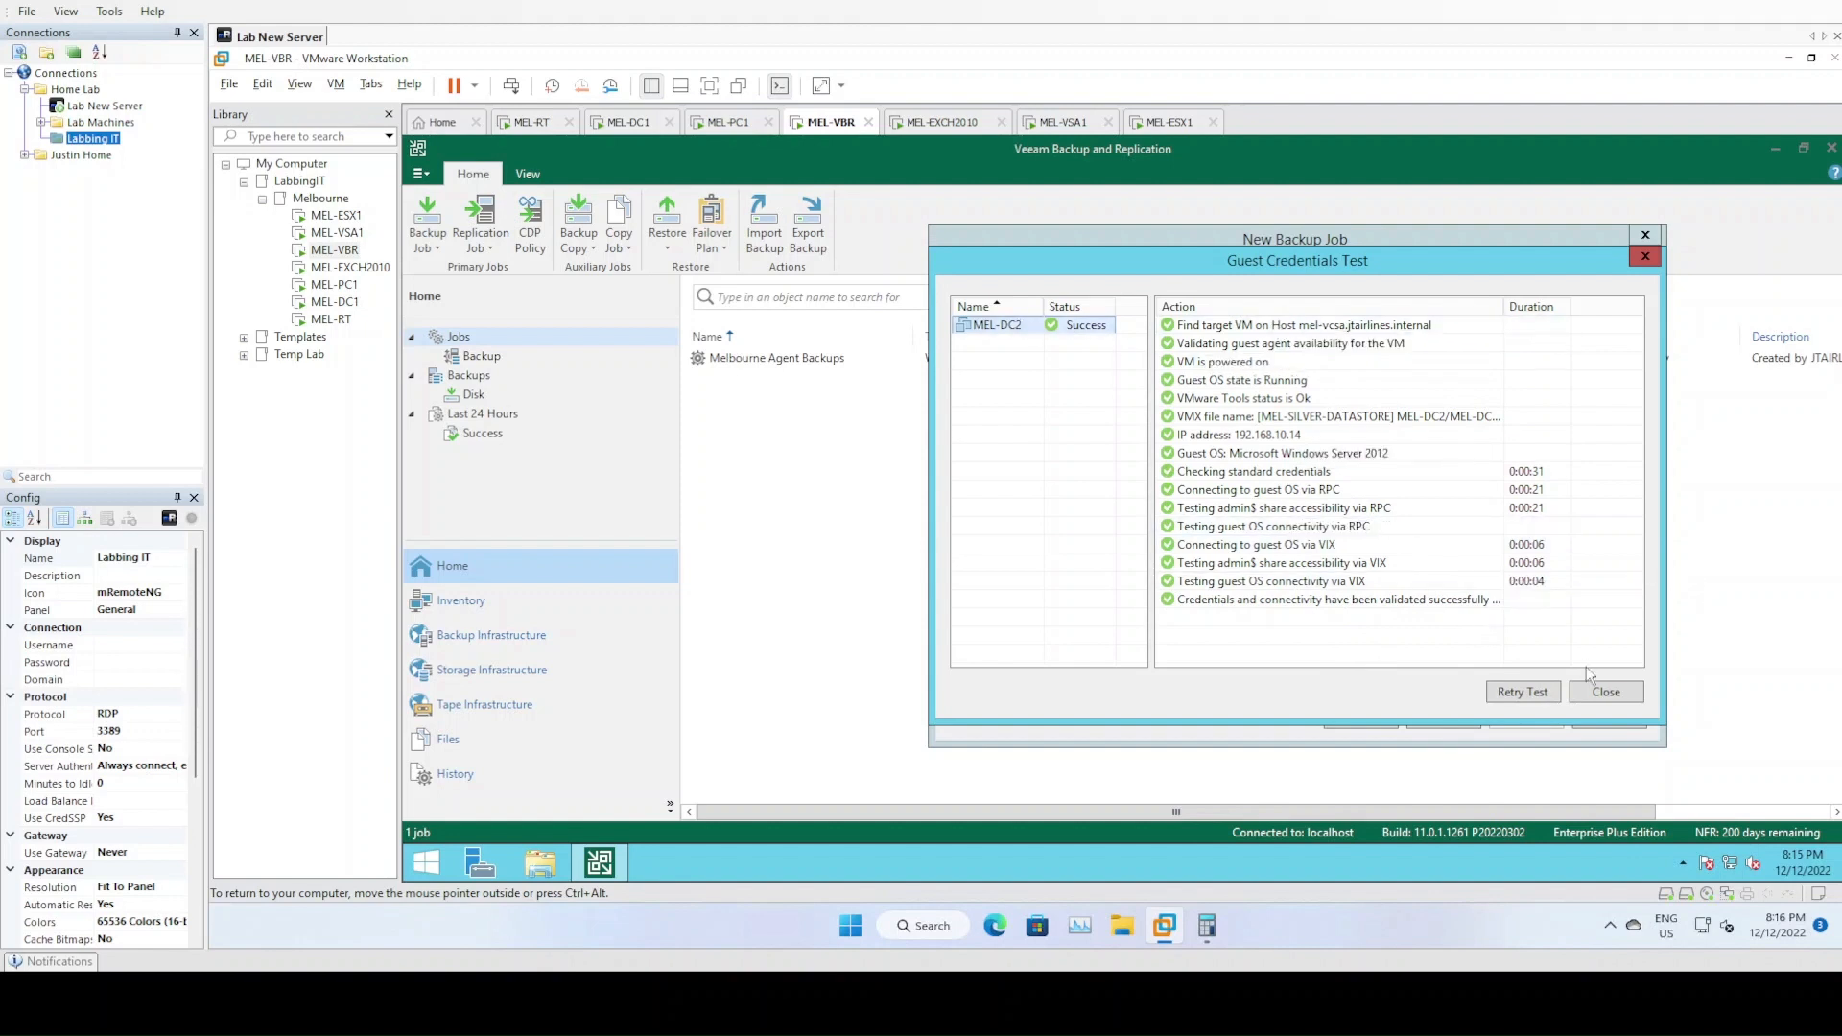
click(1605, 692)
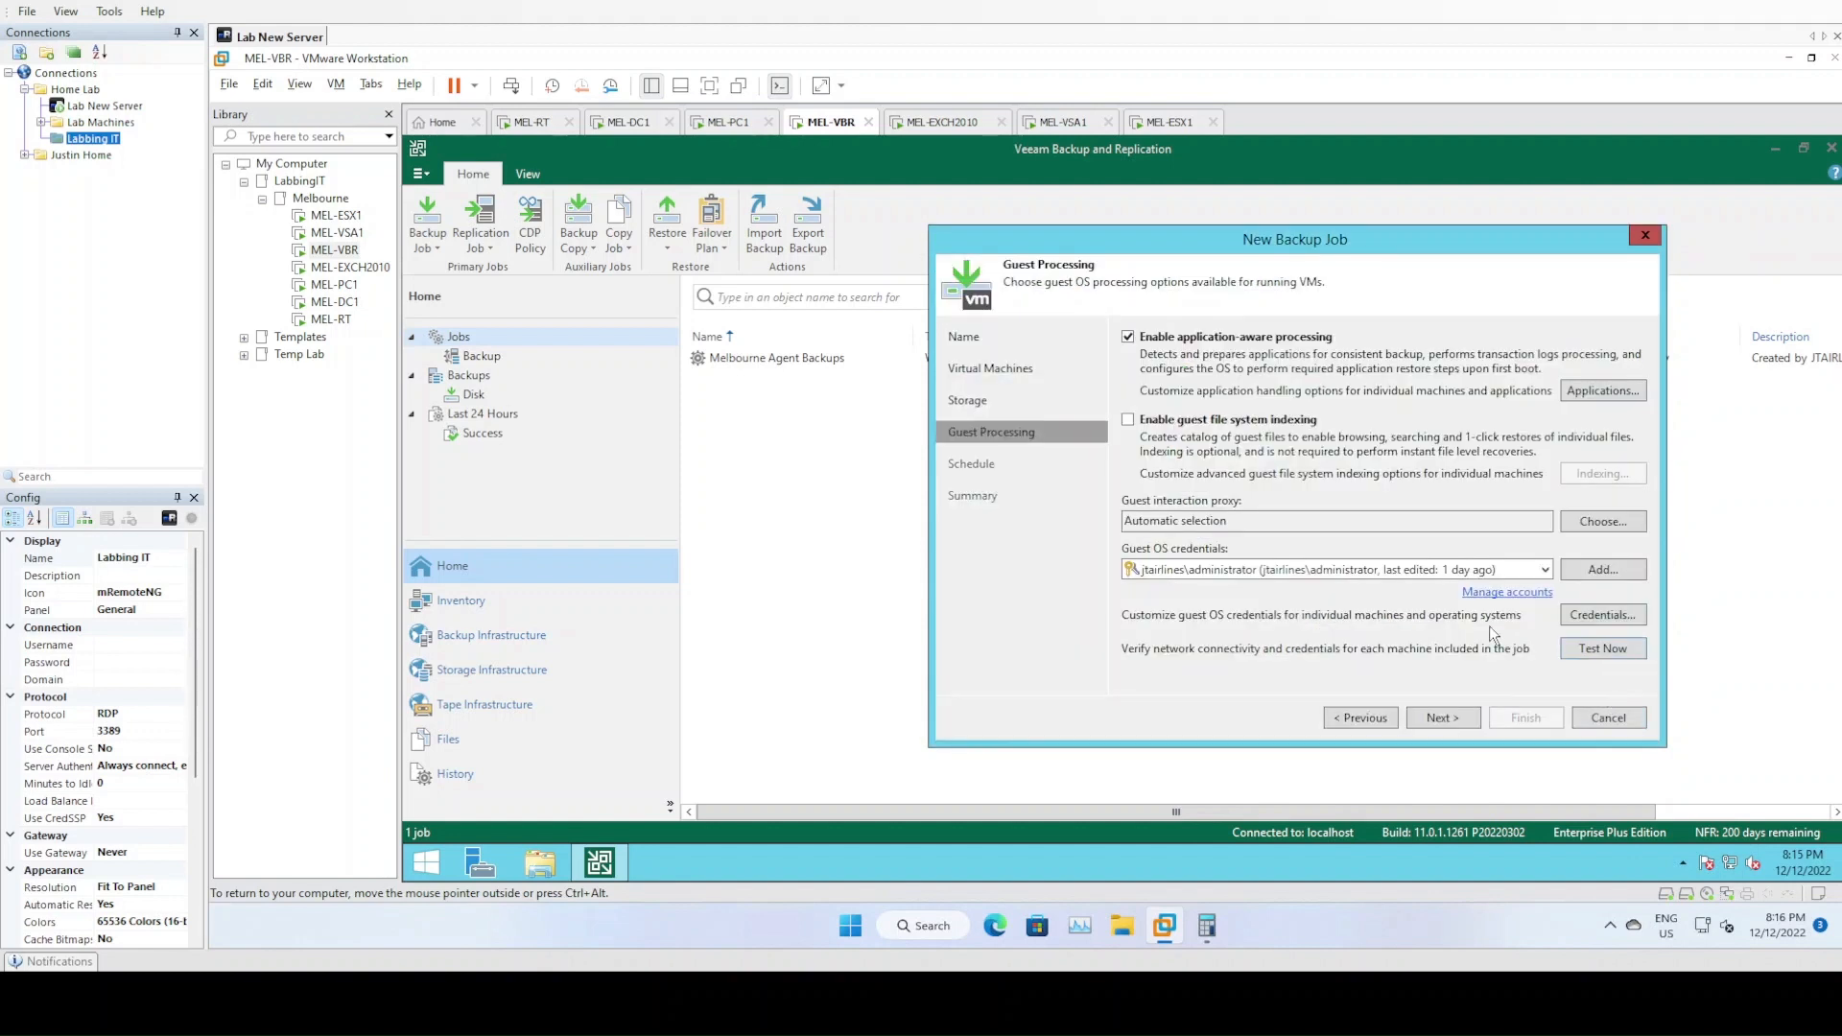
- Schedule the job to run automatically after Melbourne Agent Backups and finish creating it without starting it
click(1466, 722)
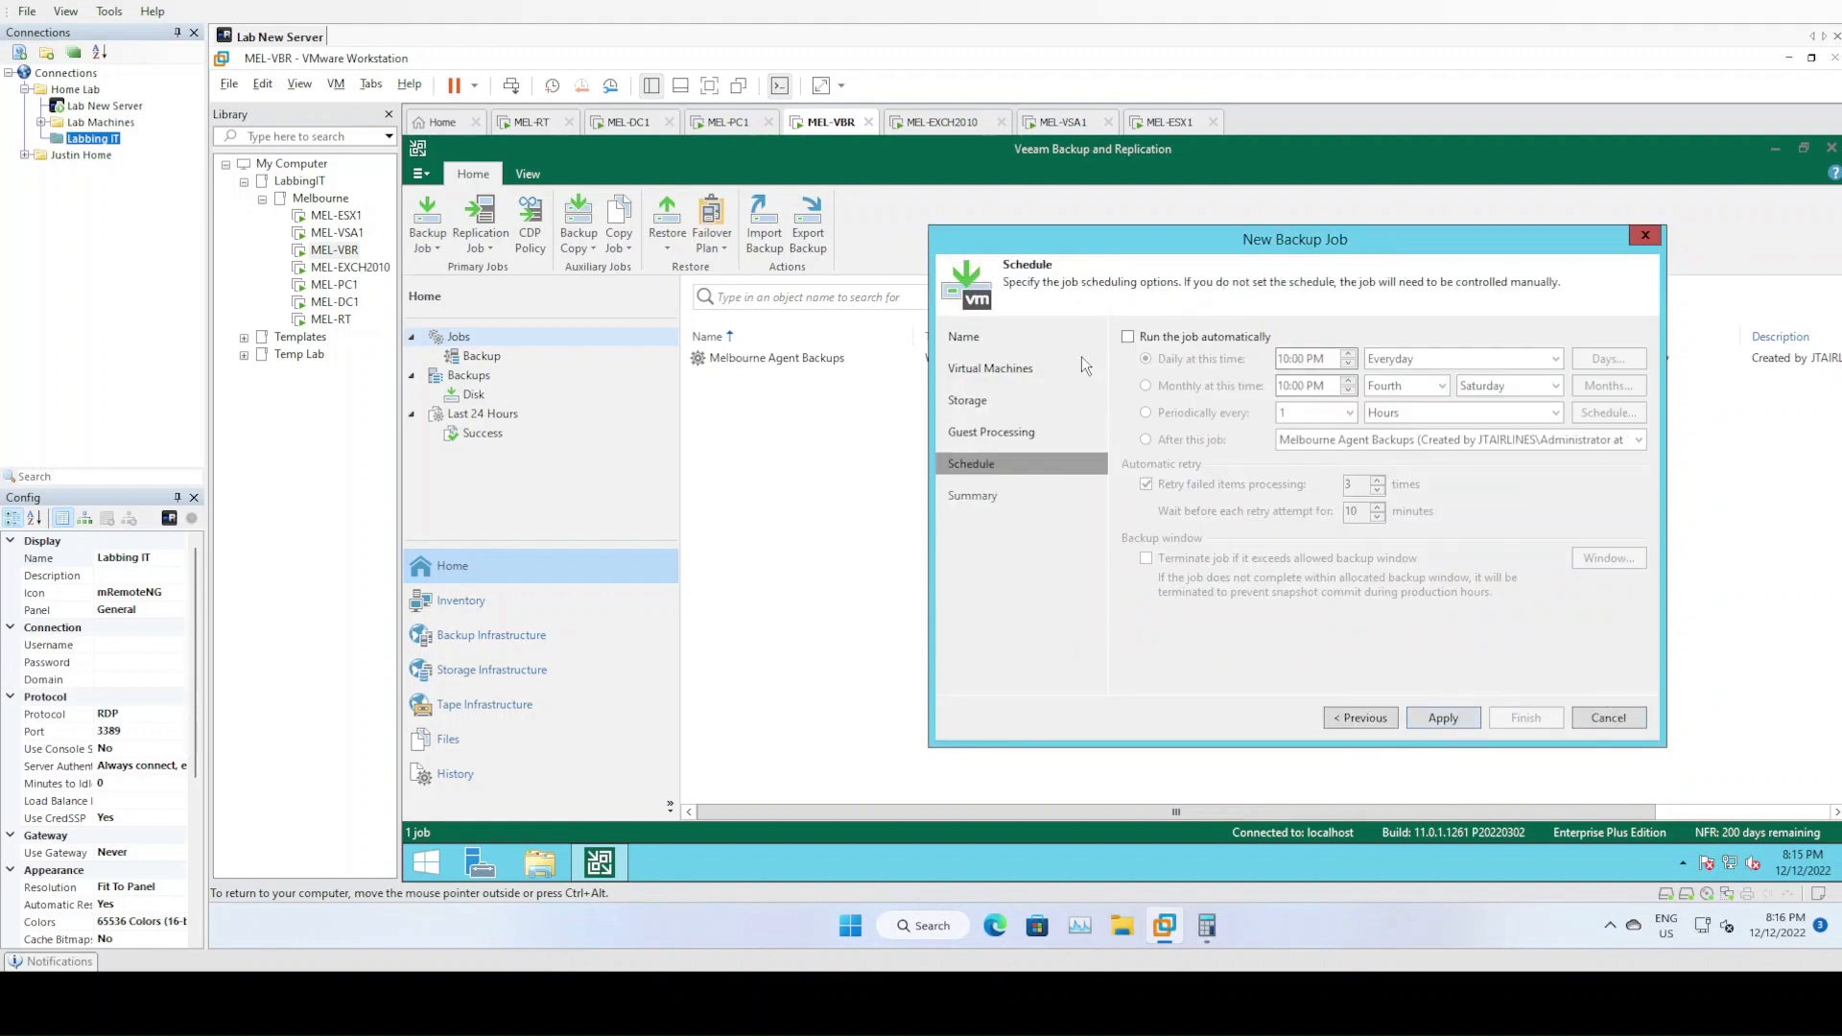
click(1146, 340)
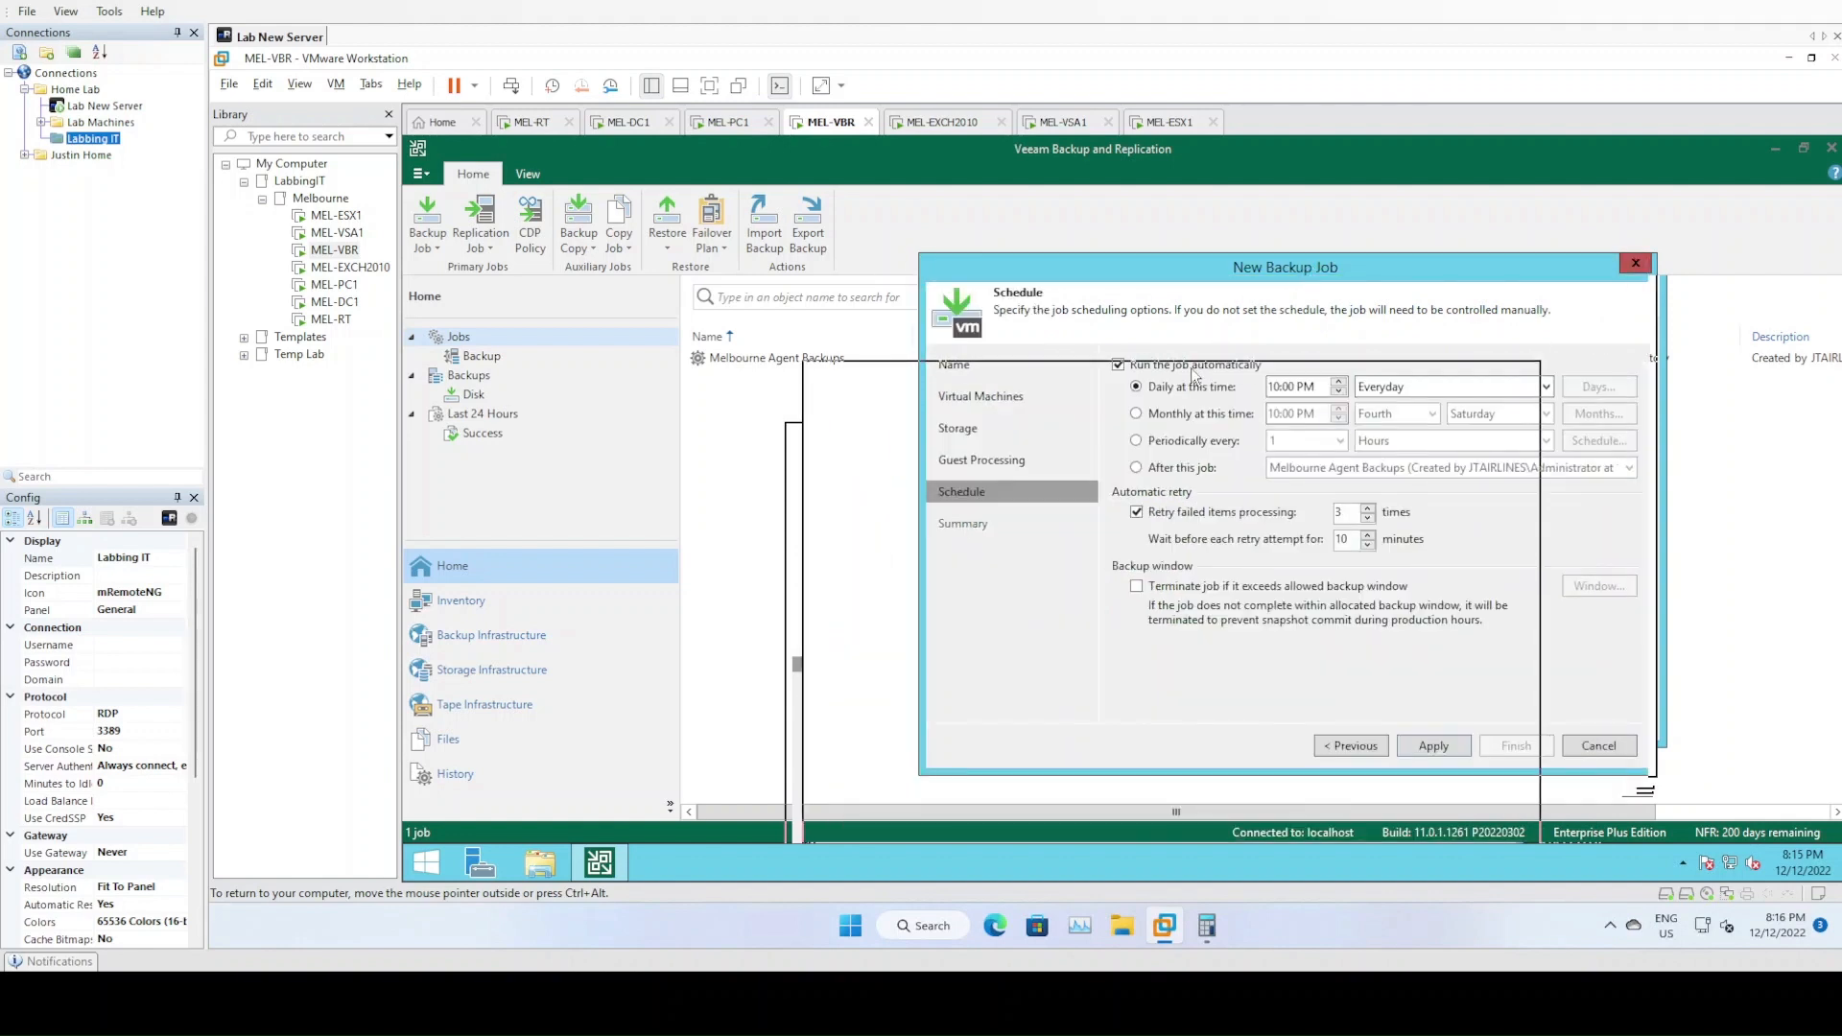
drag(1322, 246, 1322, 243)
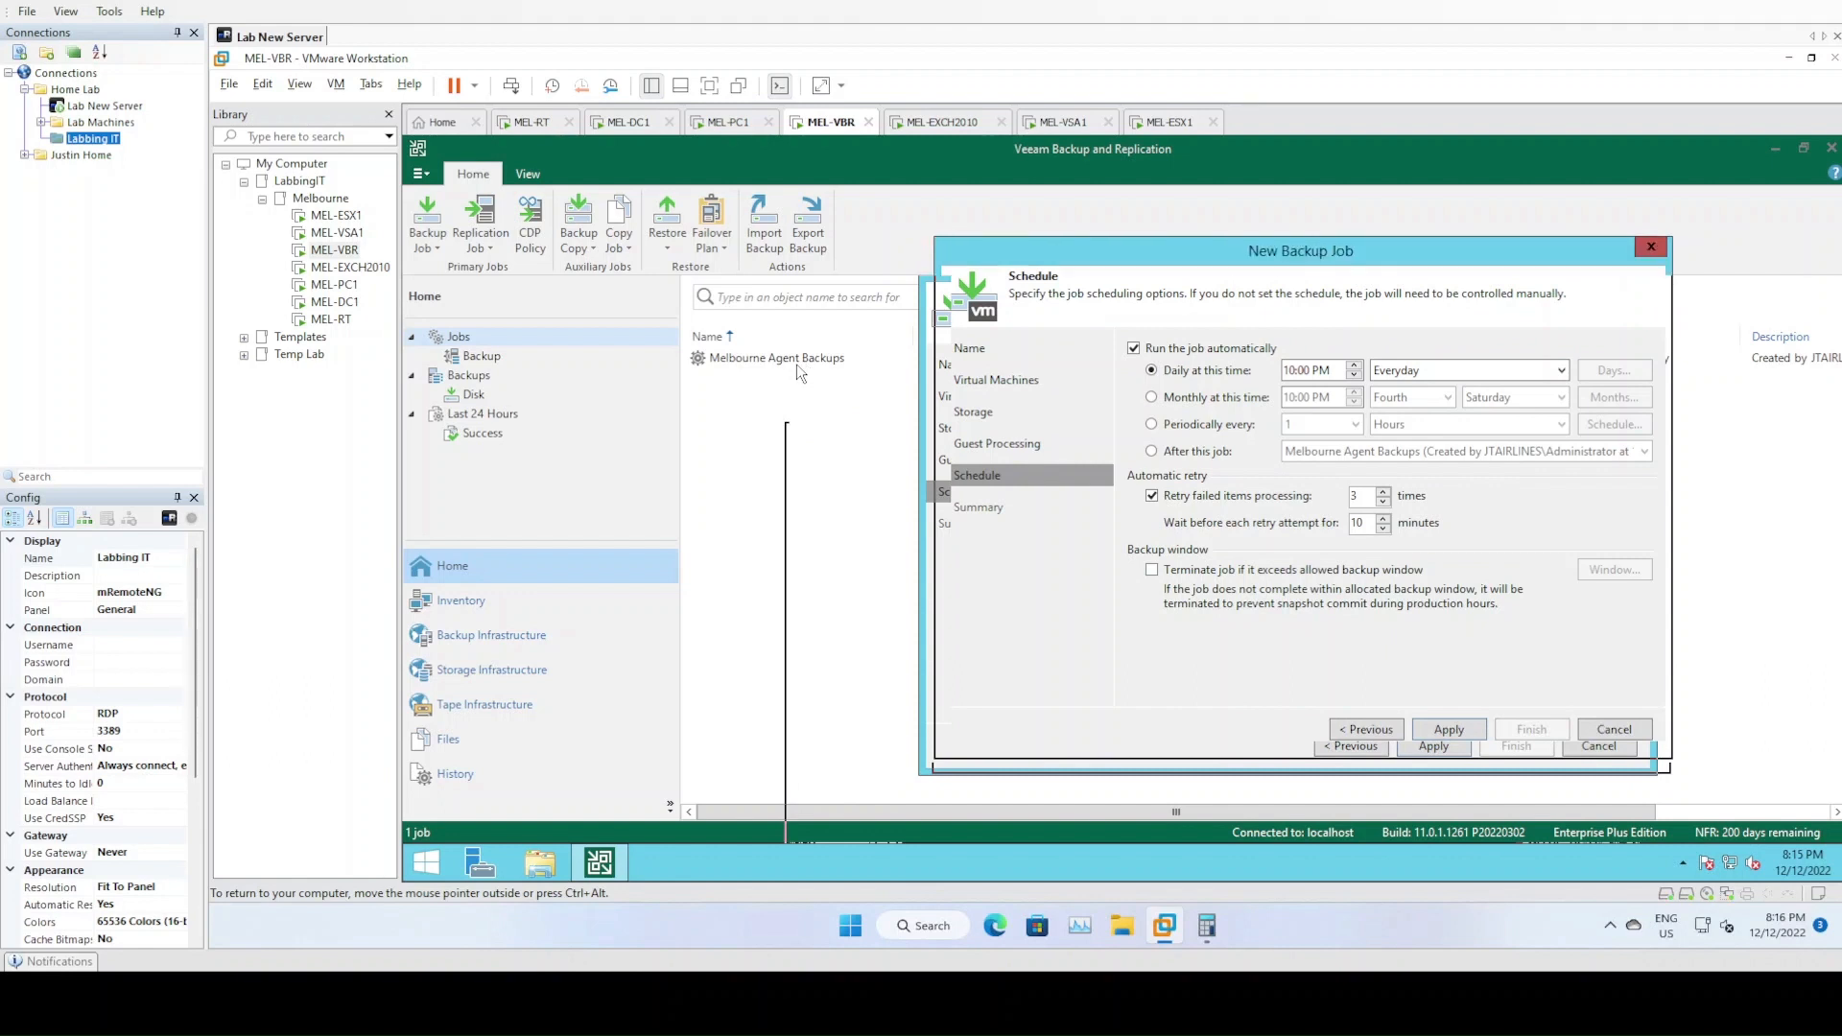
click(1155, 452)
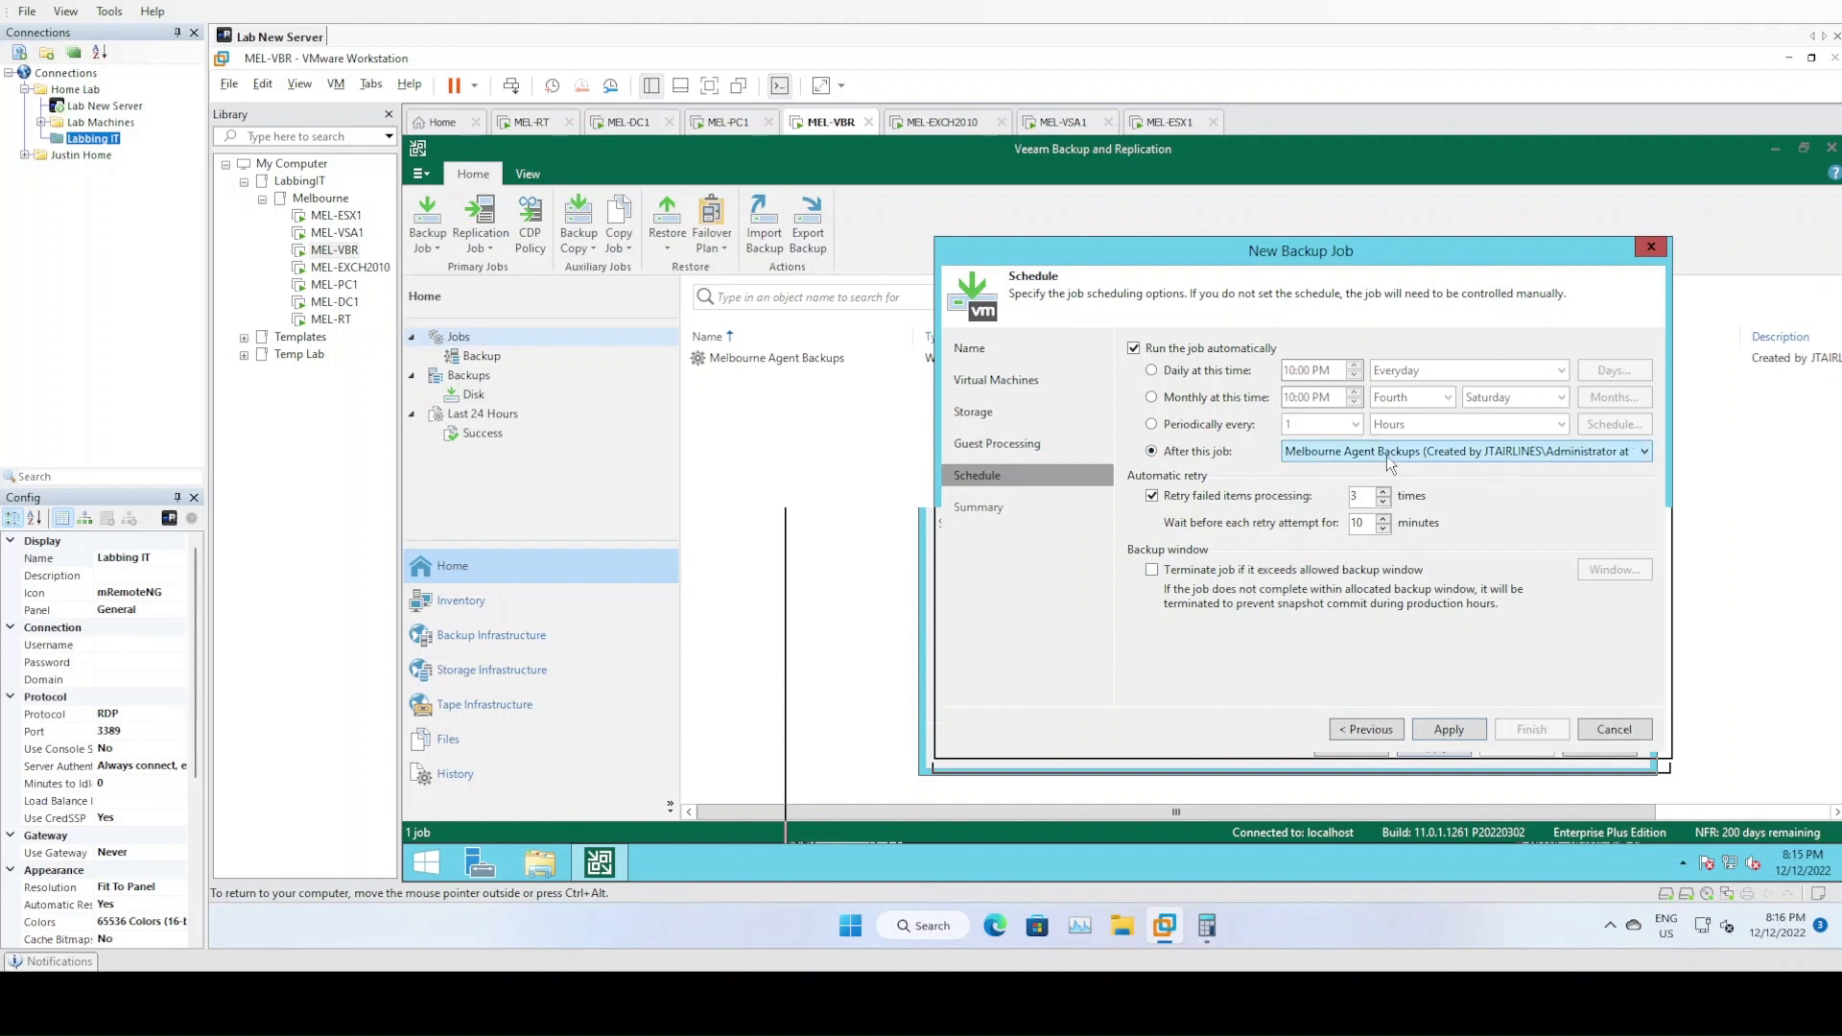
click(1447, 732)
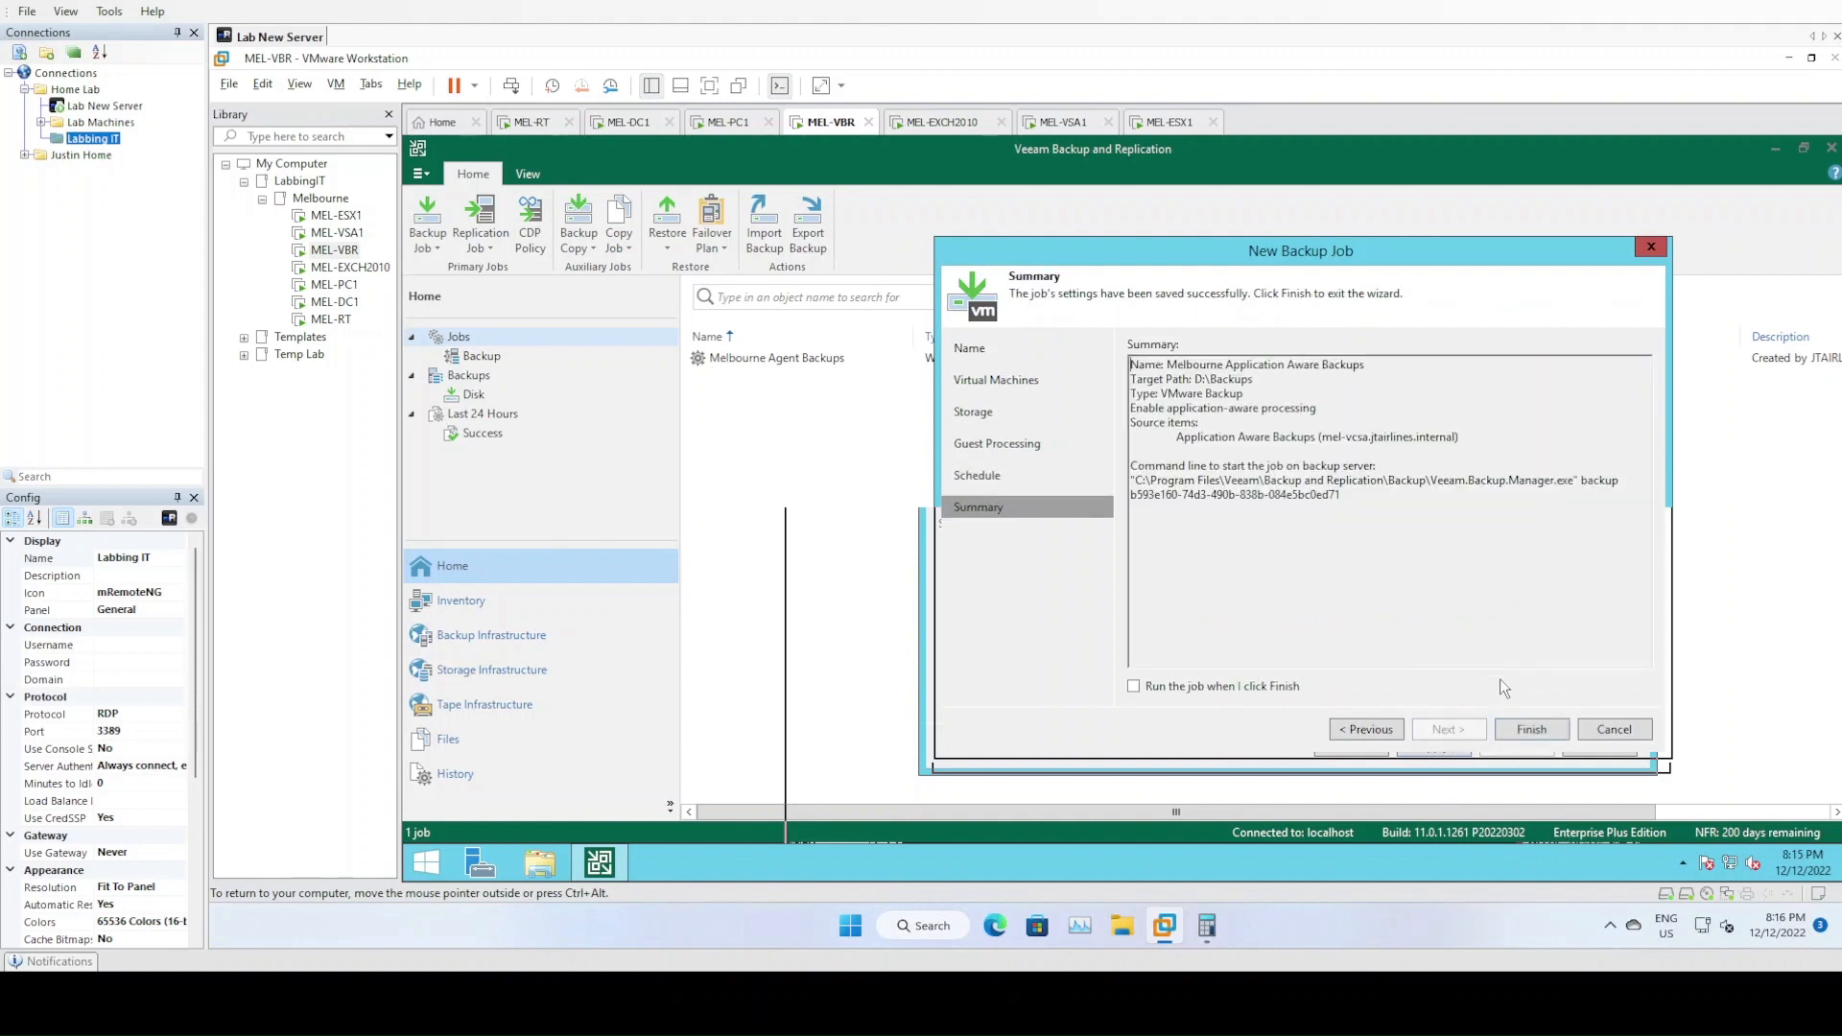
click(1534, 730)
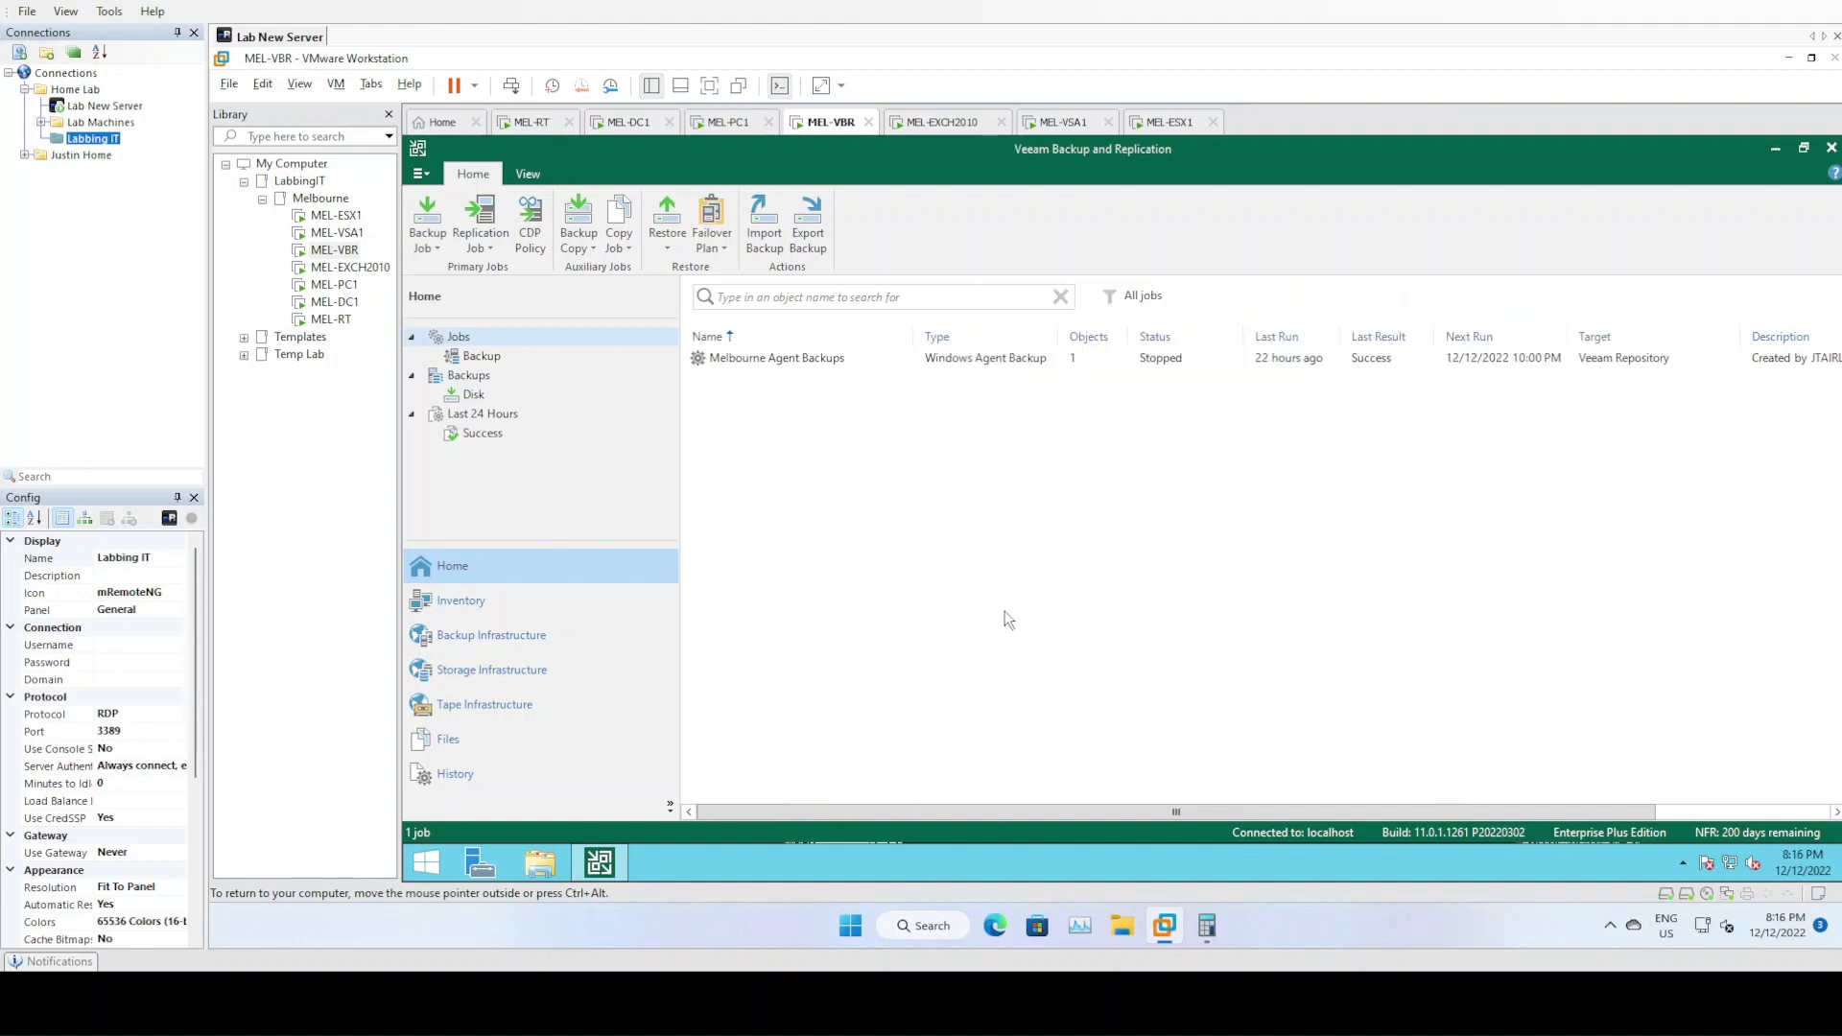
- Start a new virtual machine backup job and name it Melbourne Simple Backups
click(971, 378)
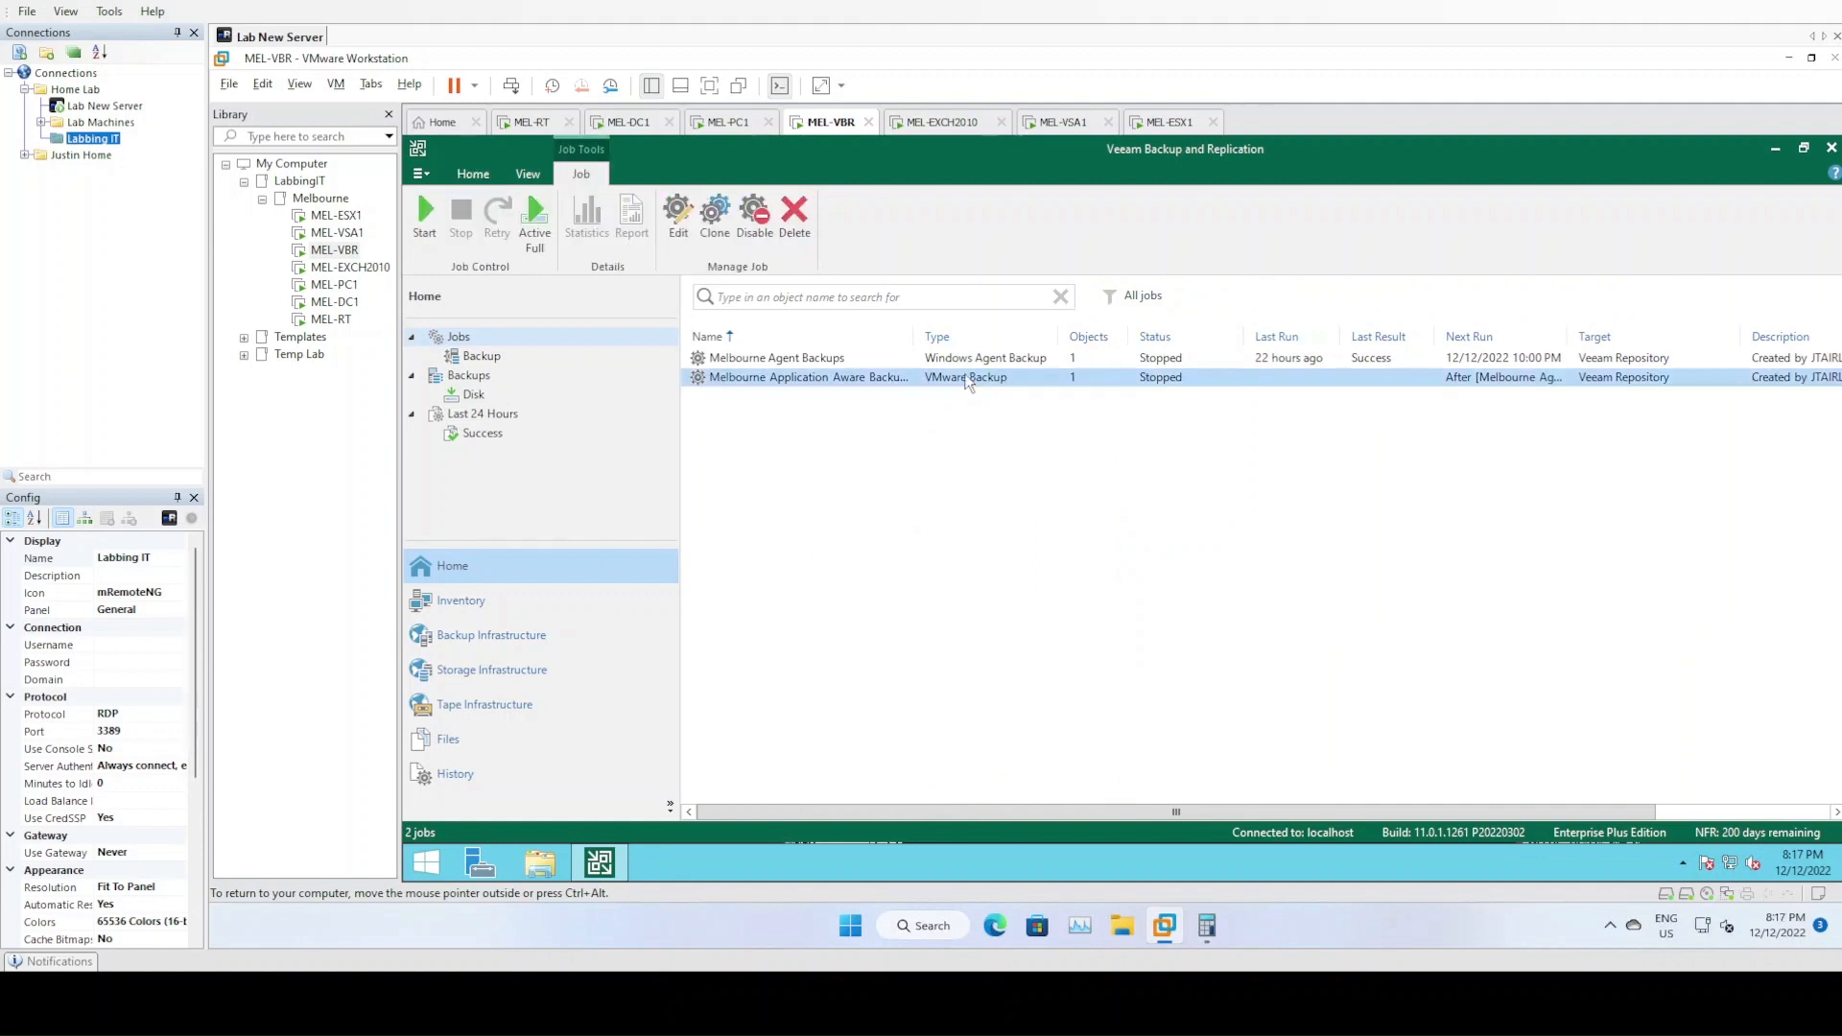
click(994, 364)
click(1003, 379)
click(781, 509)
right_click(823, 493)
mouse_move(863, 504)
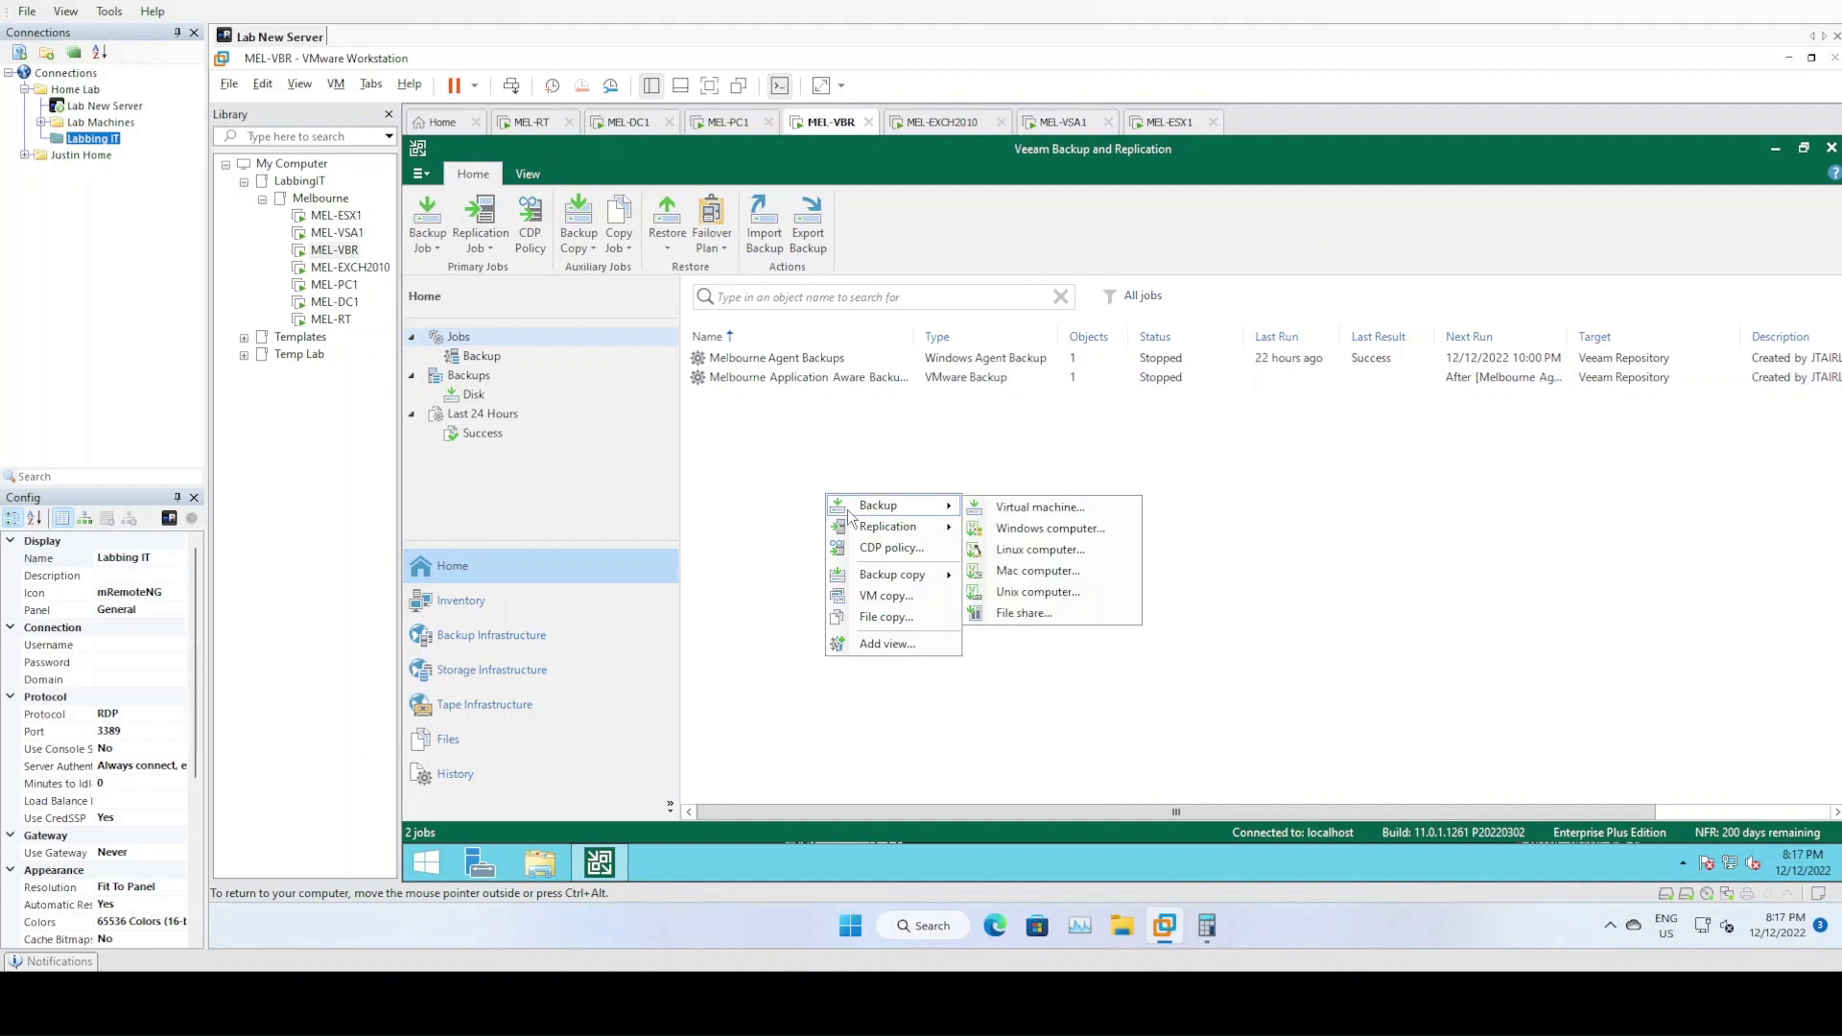
click(1003, 507)
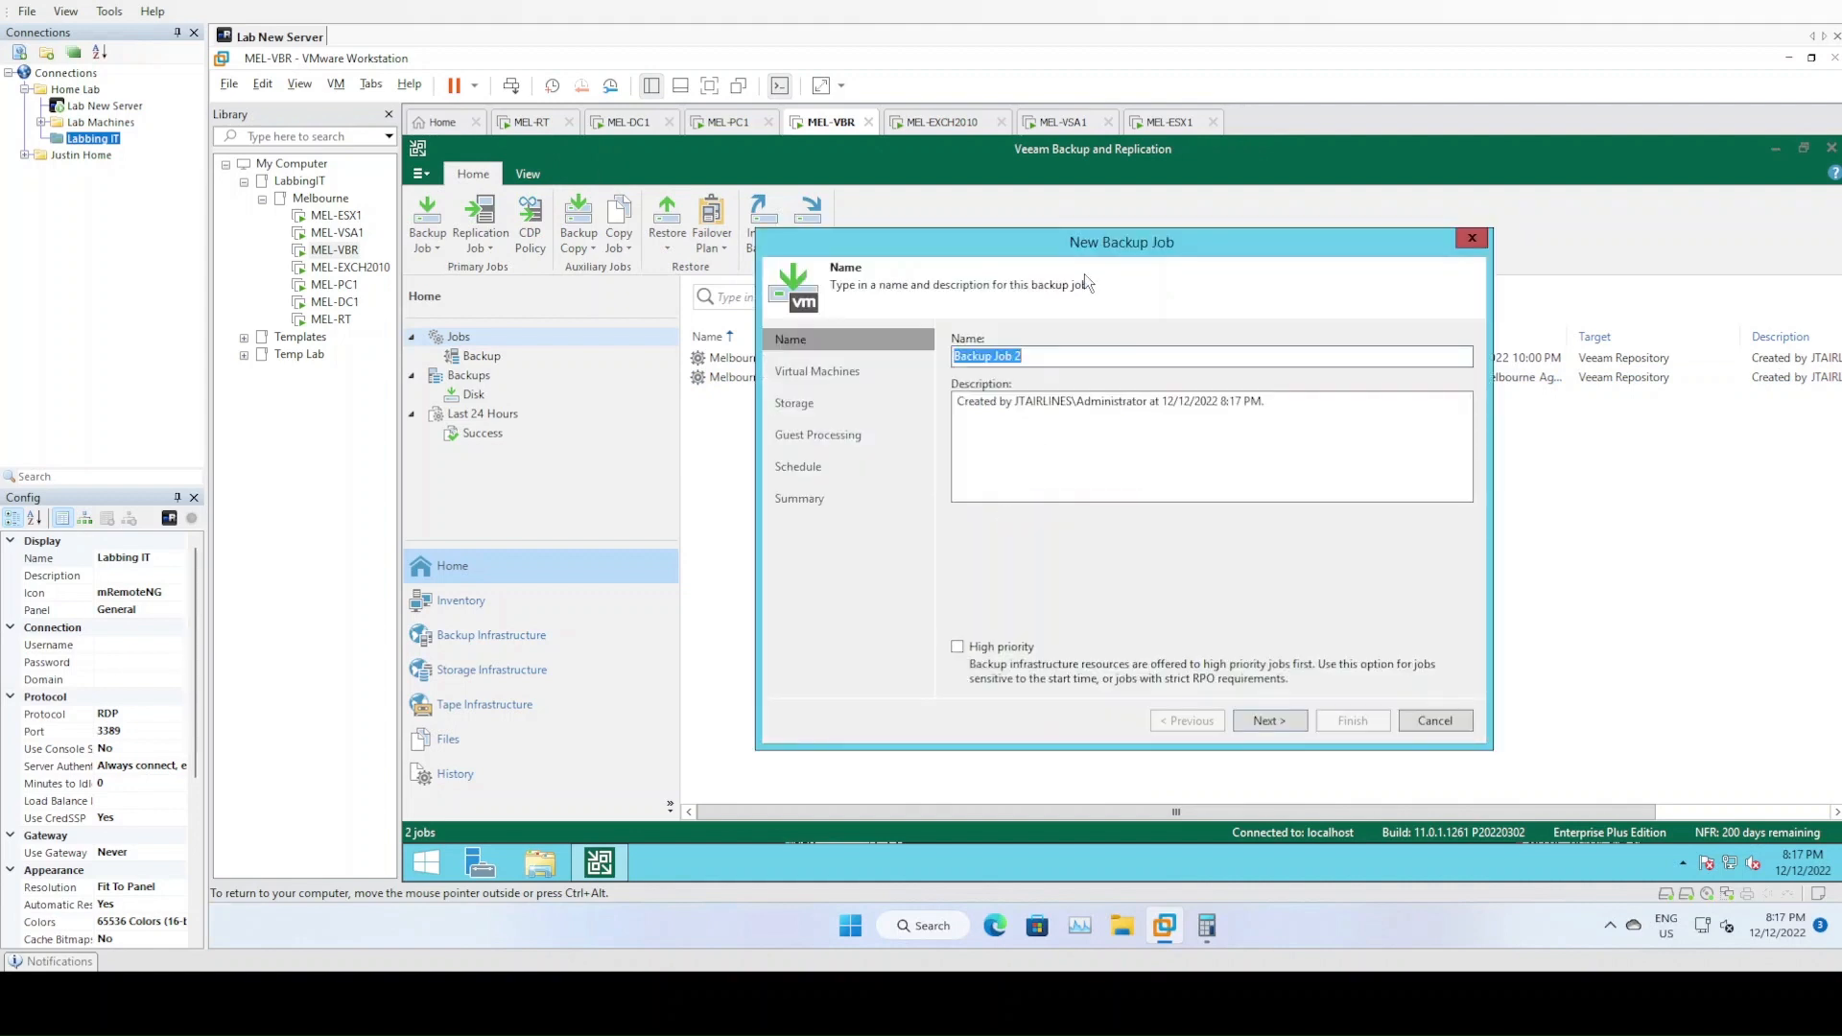
text(Melbourne Simple Backup)
key(Return)
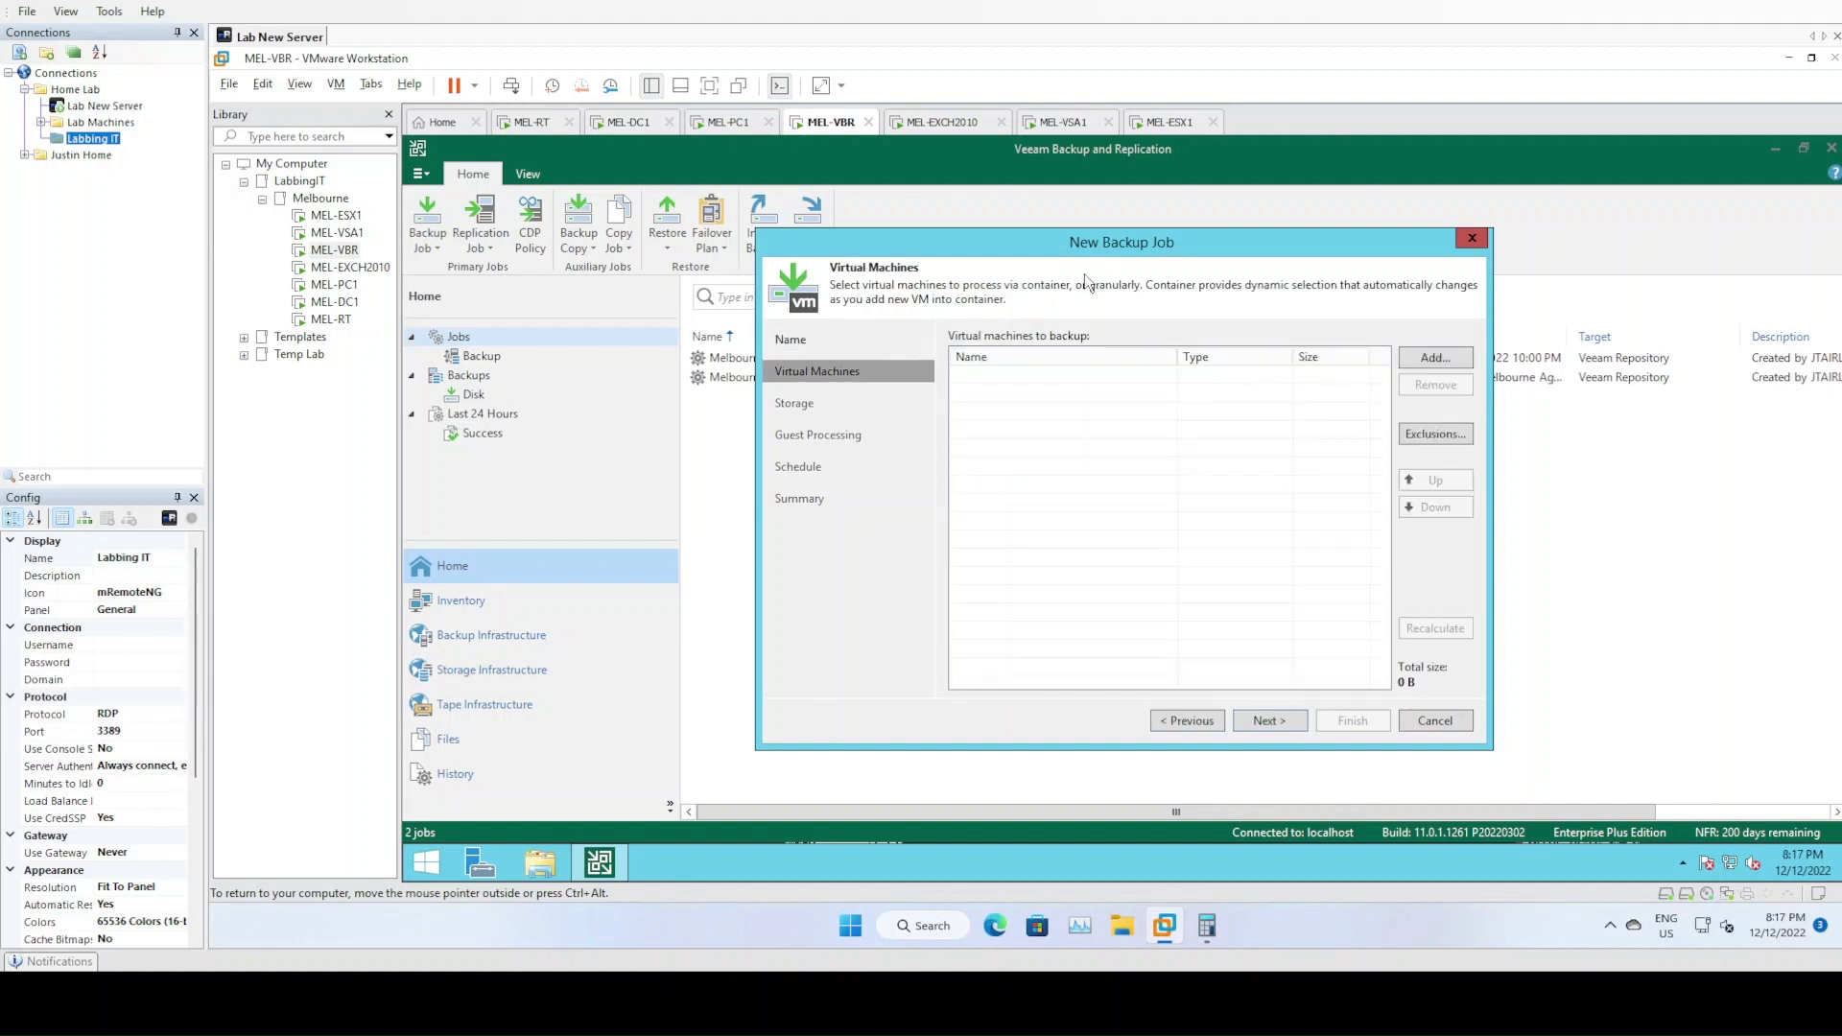
- Add the second tag in the mel-vcsa.jtairlines.internal tag category as the job's backup source
click(1445, 355)
click(1286, 291)
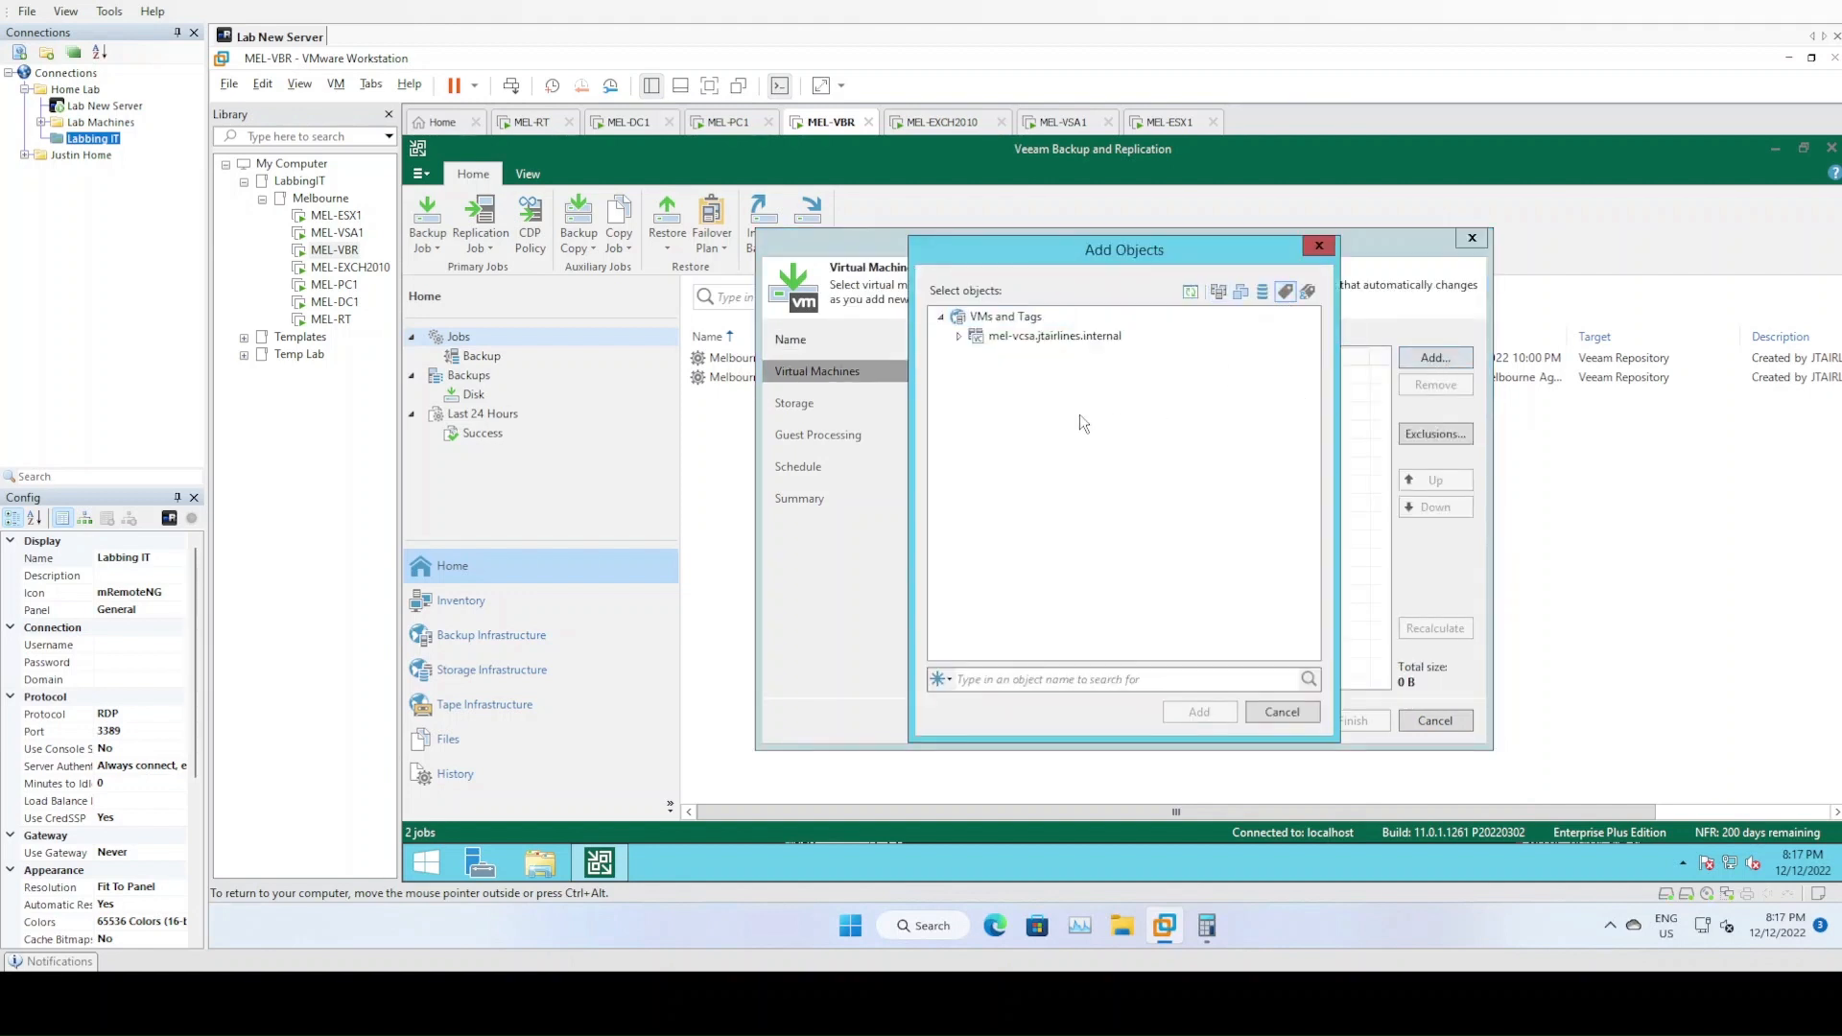
click(959, 337)
click(977, 356)
click(1042, 394)
click(1200, 712)
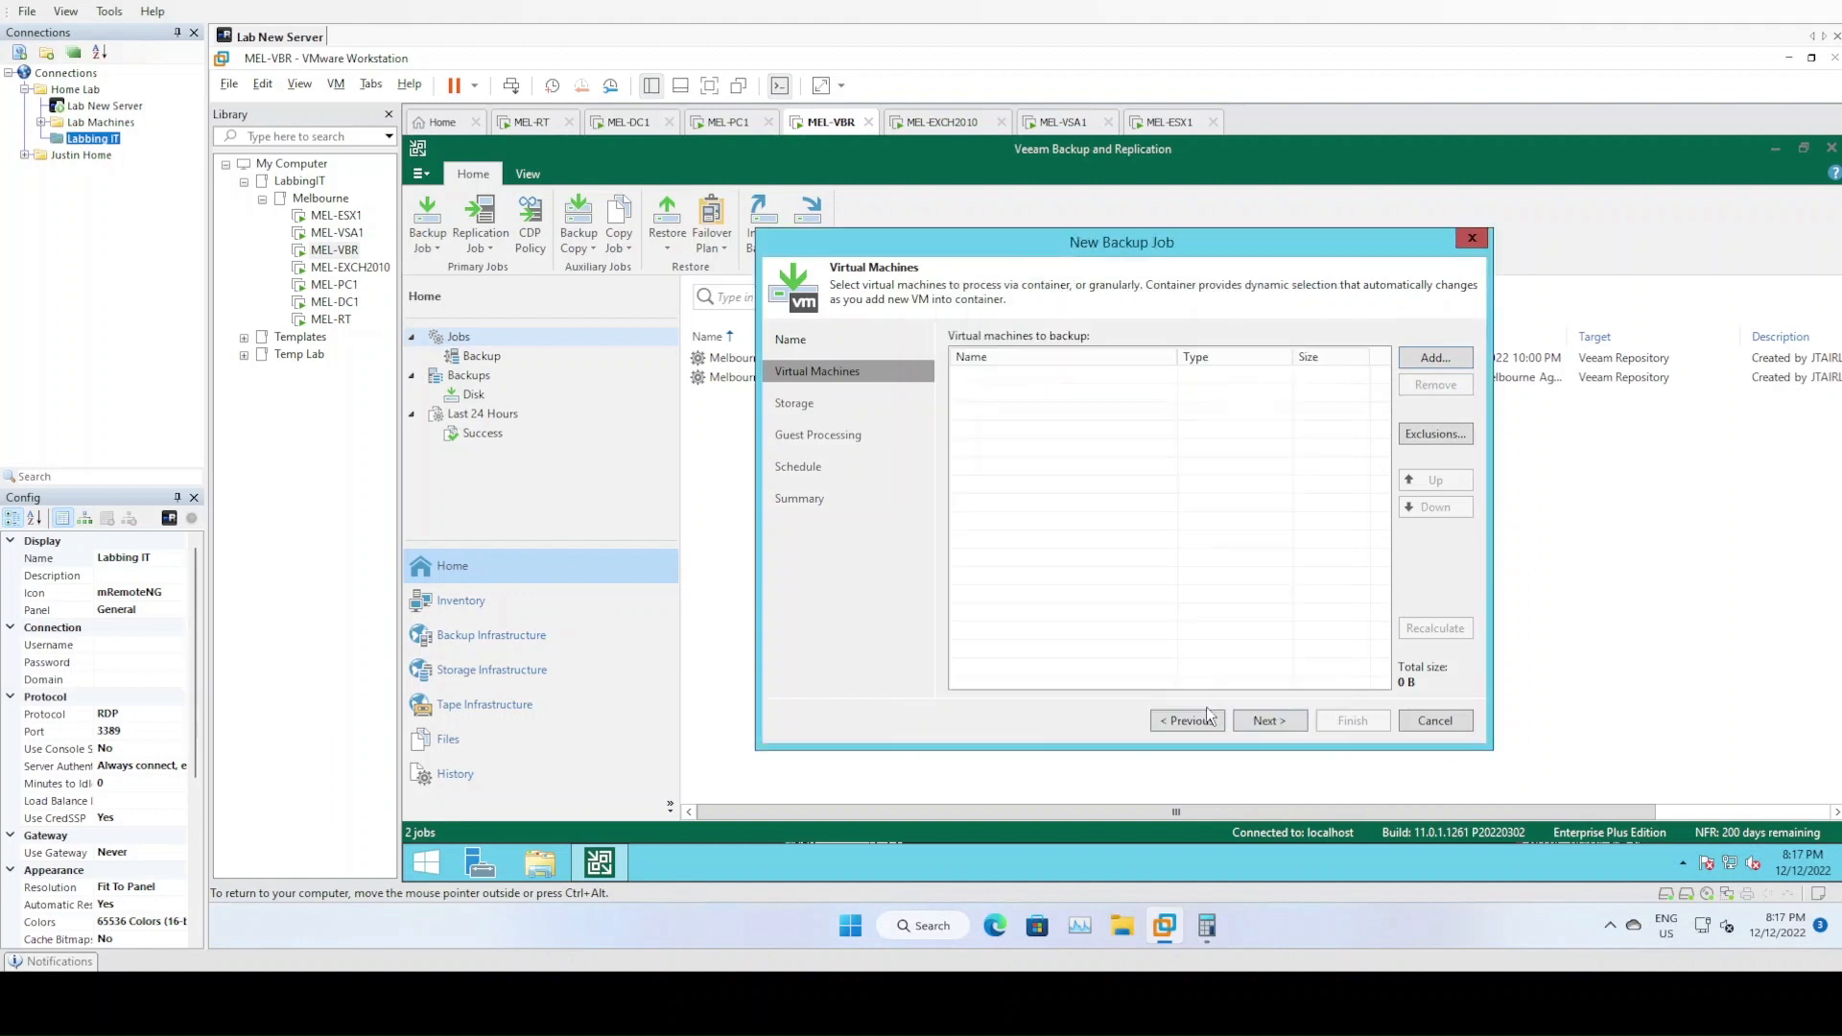
- Set the job's retention policy to 14 days and review the primary storage integration in its advanced settings
click(1267, 721)
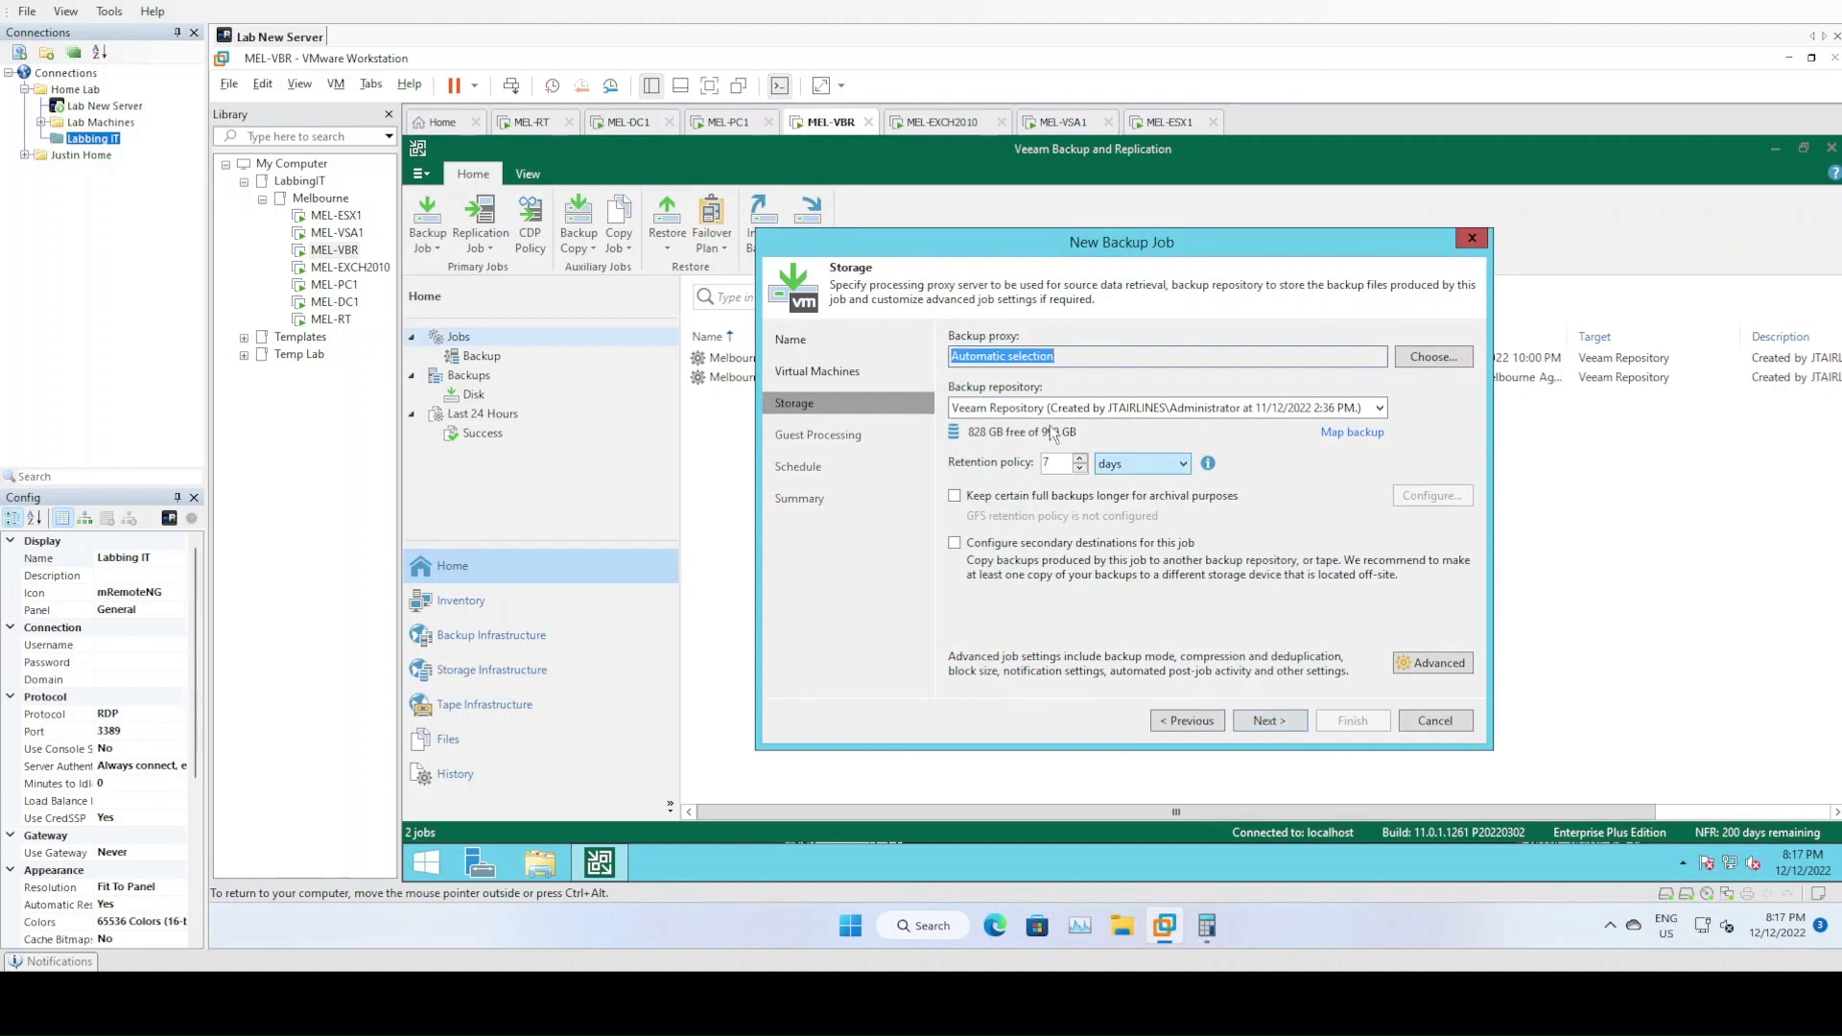
click(1059, 461)
text(14)
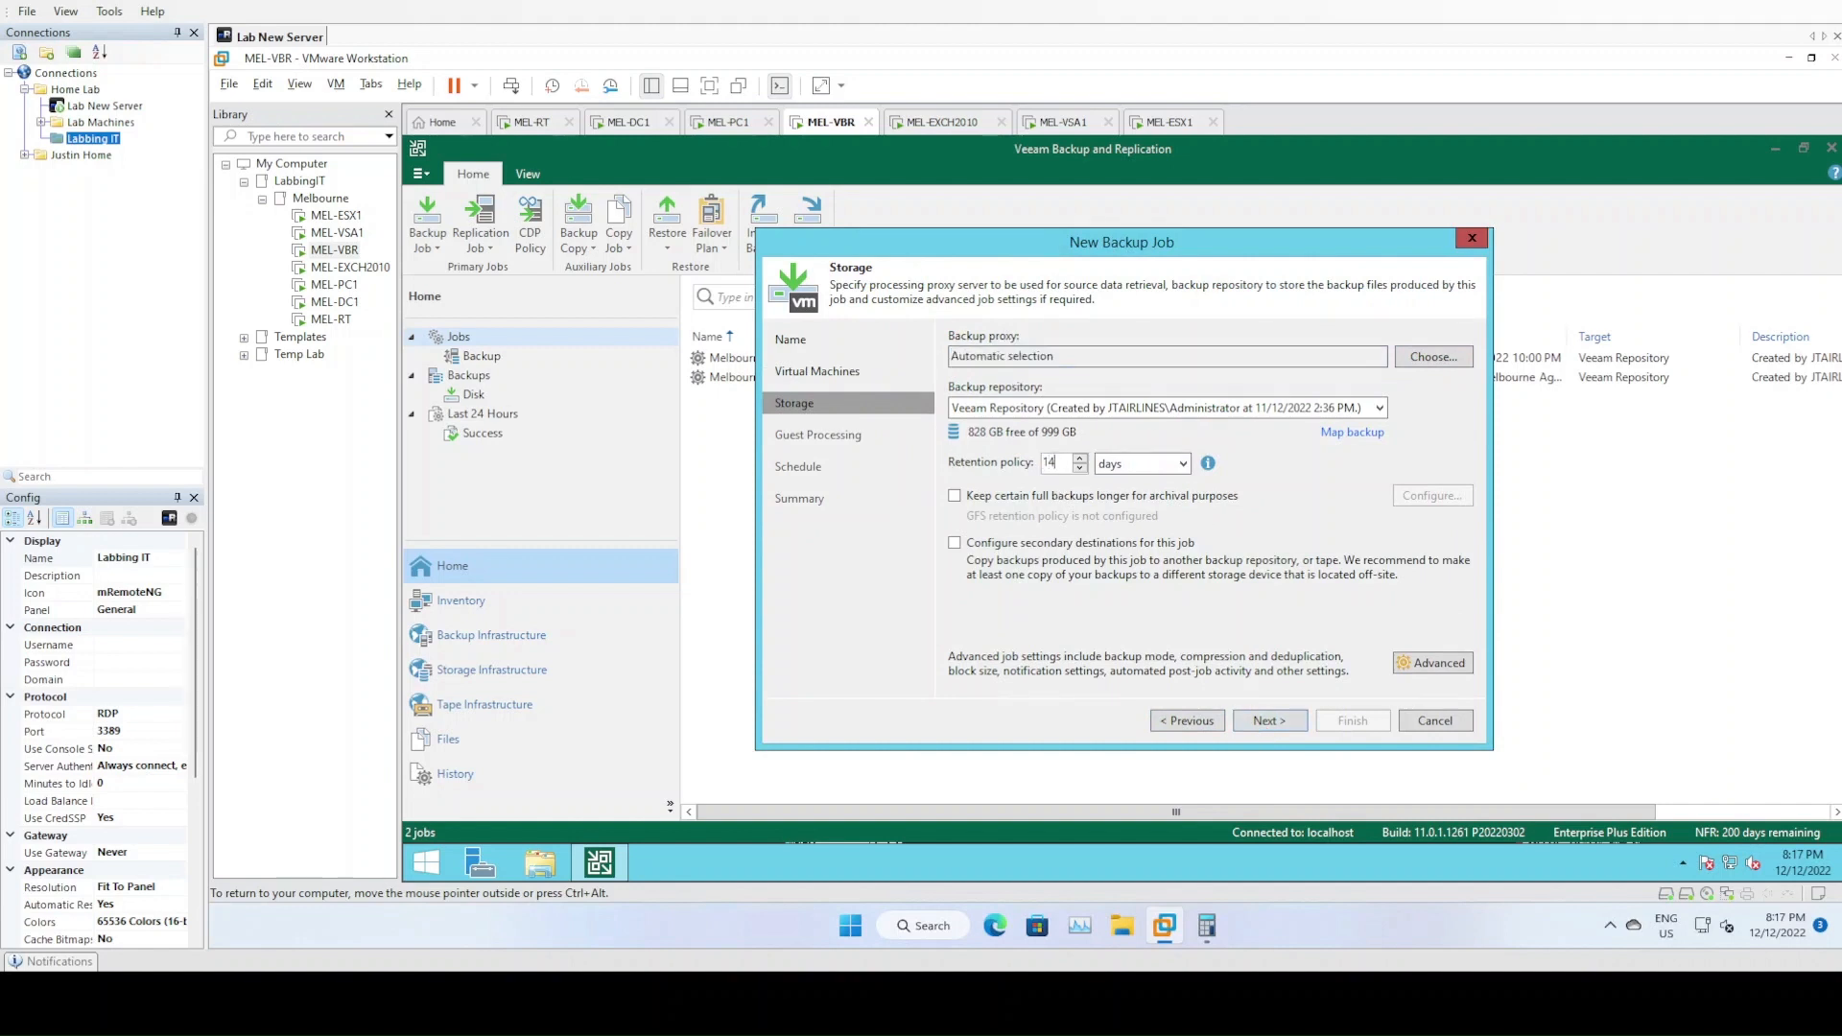
click(1435, 664)
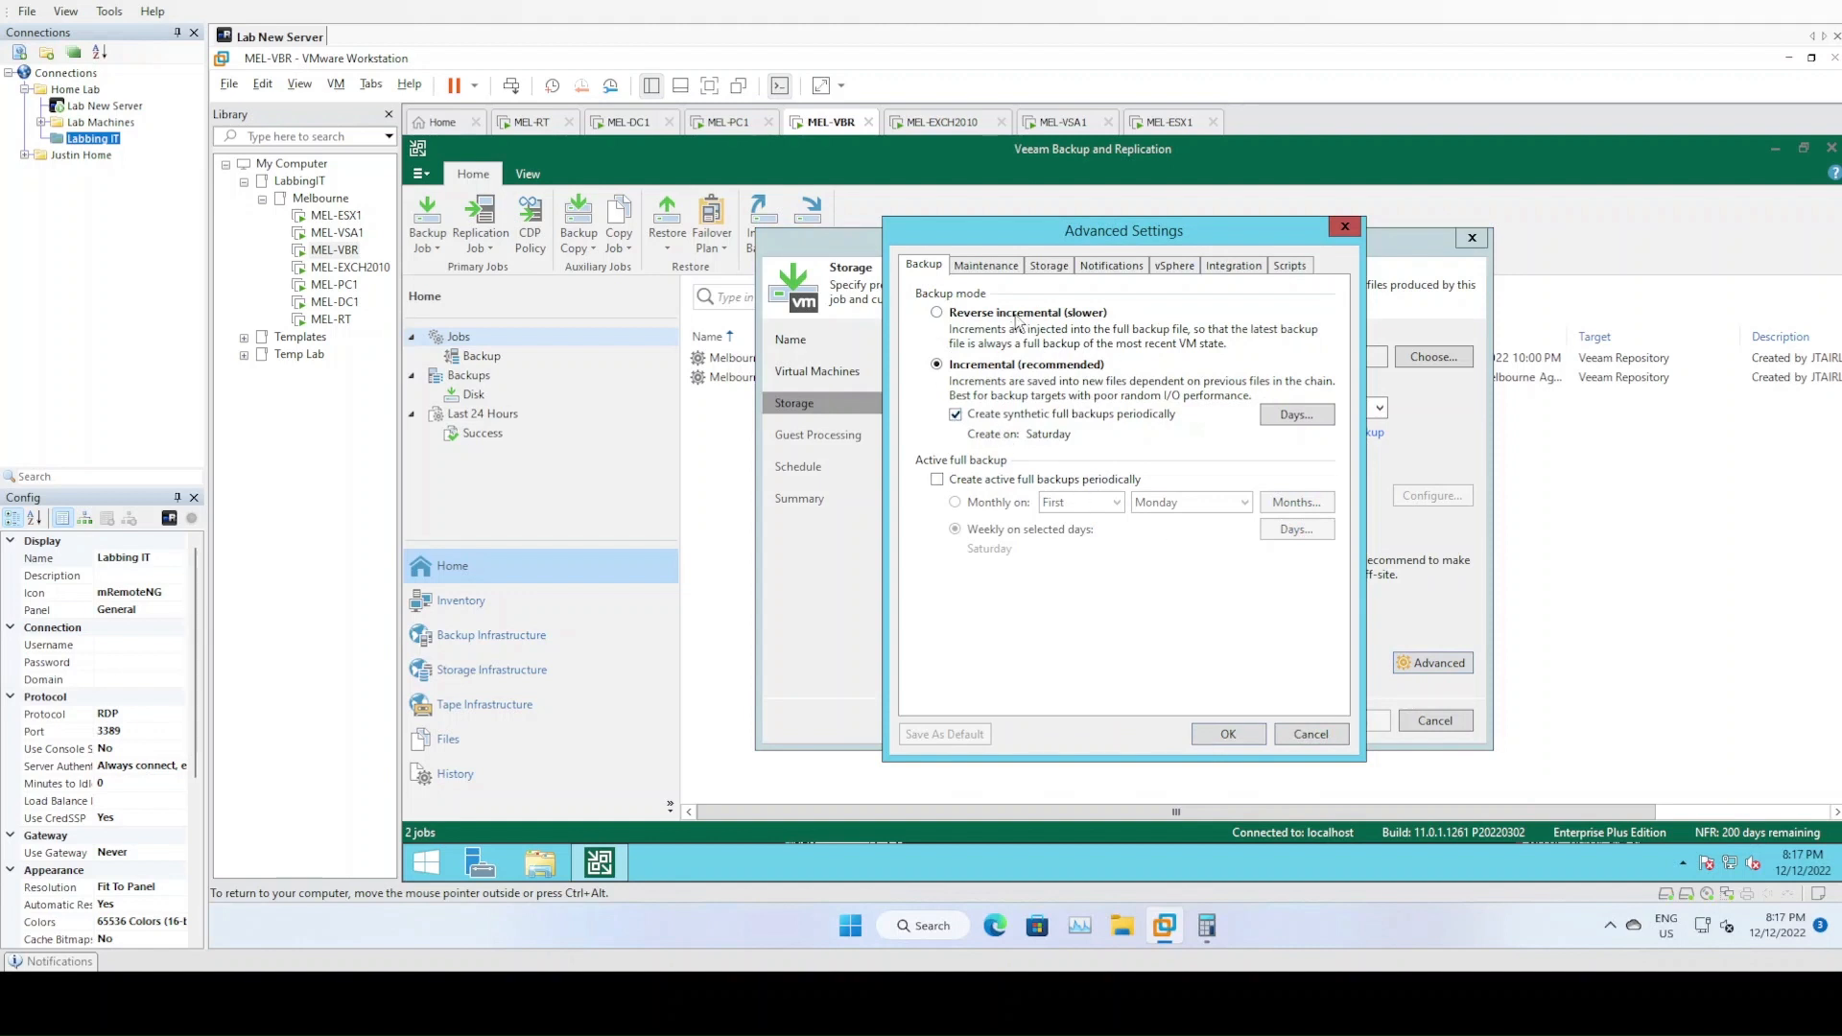
click(1217, 263)
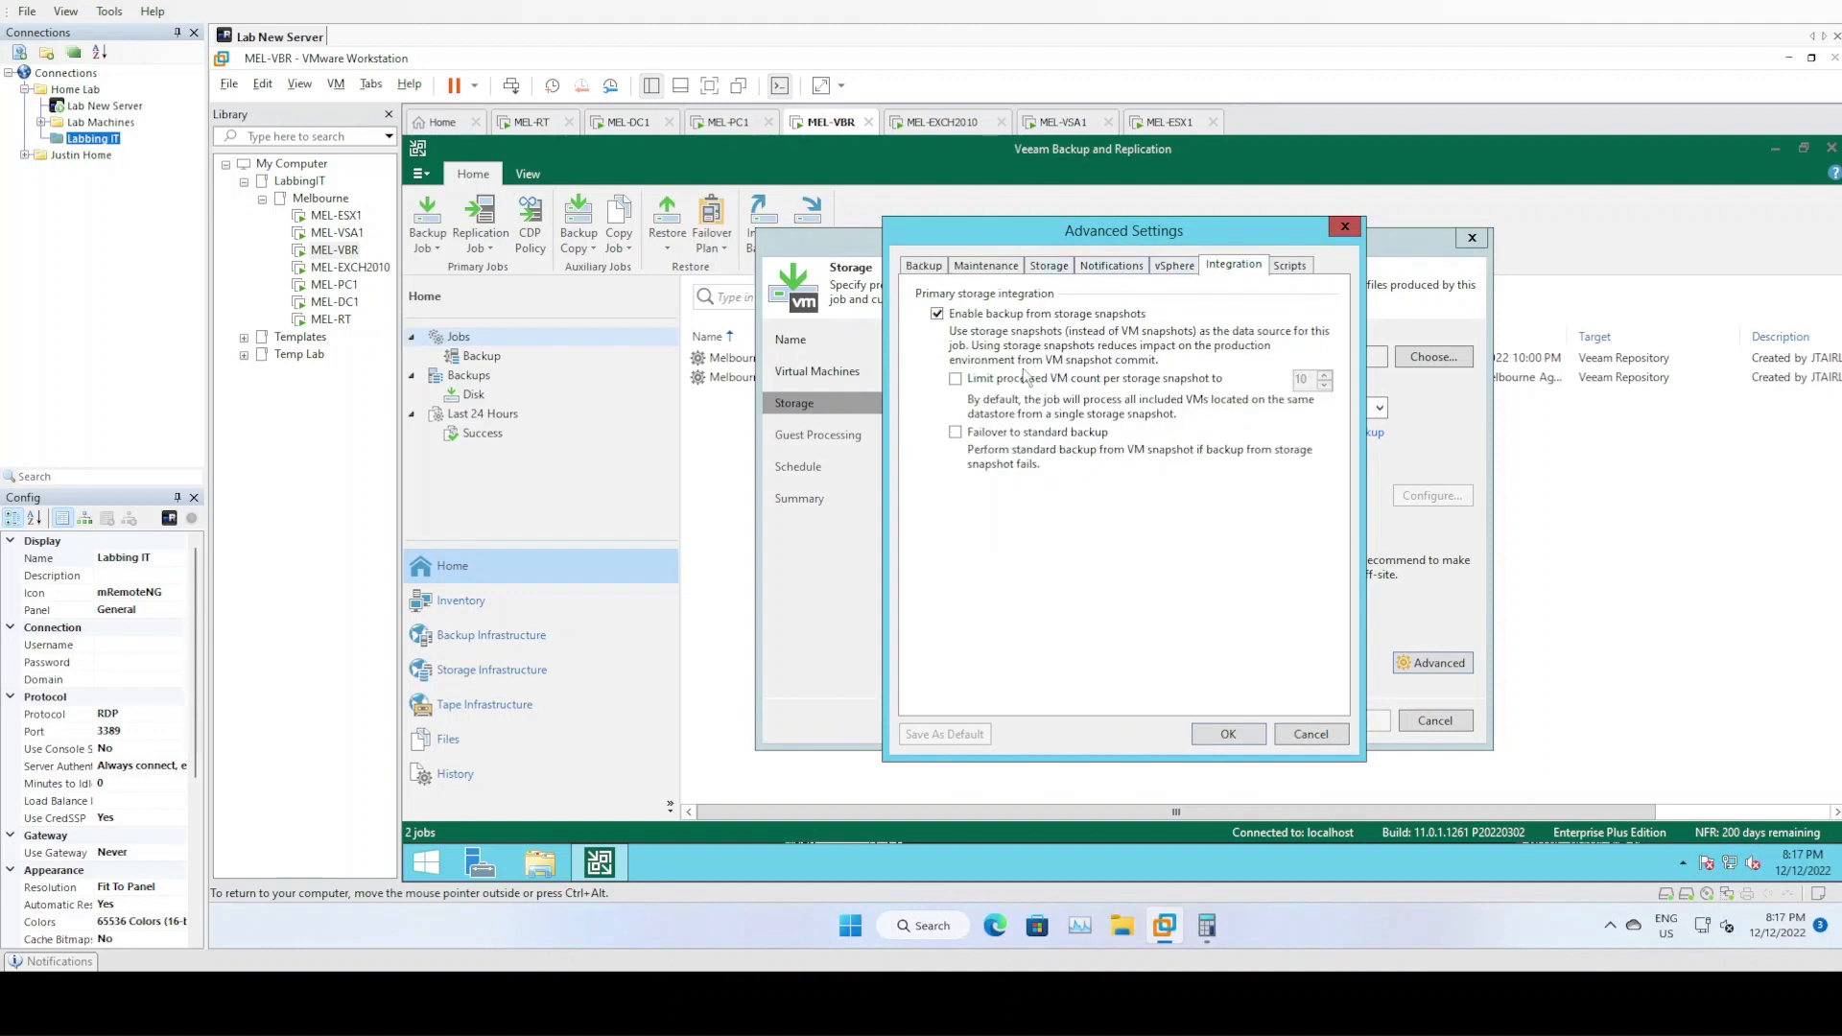
click(1226, 736)
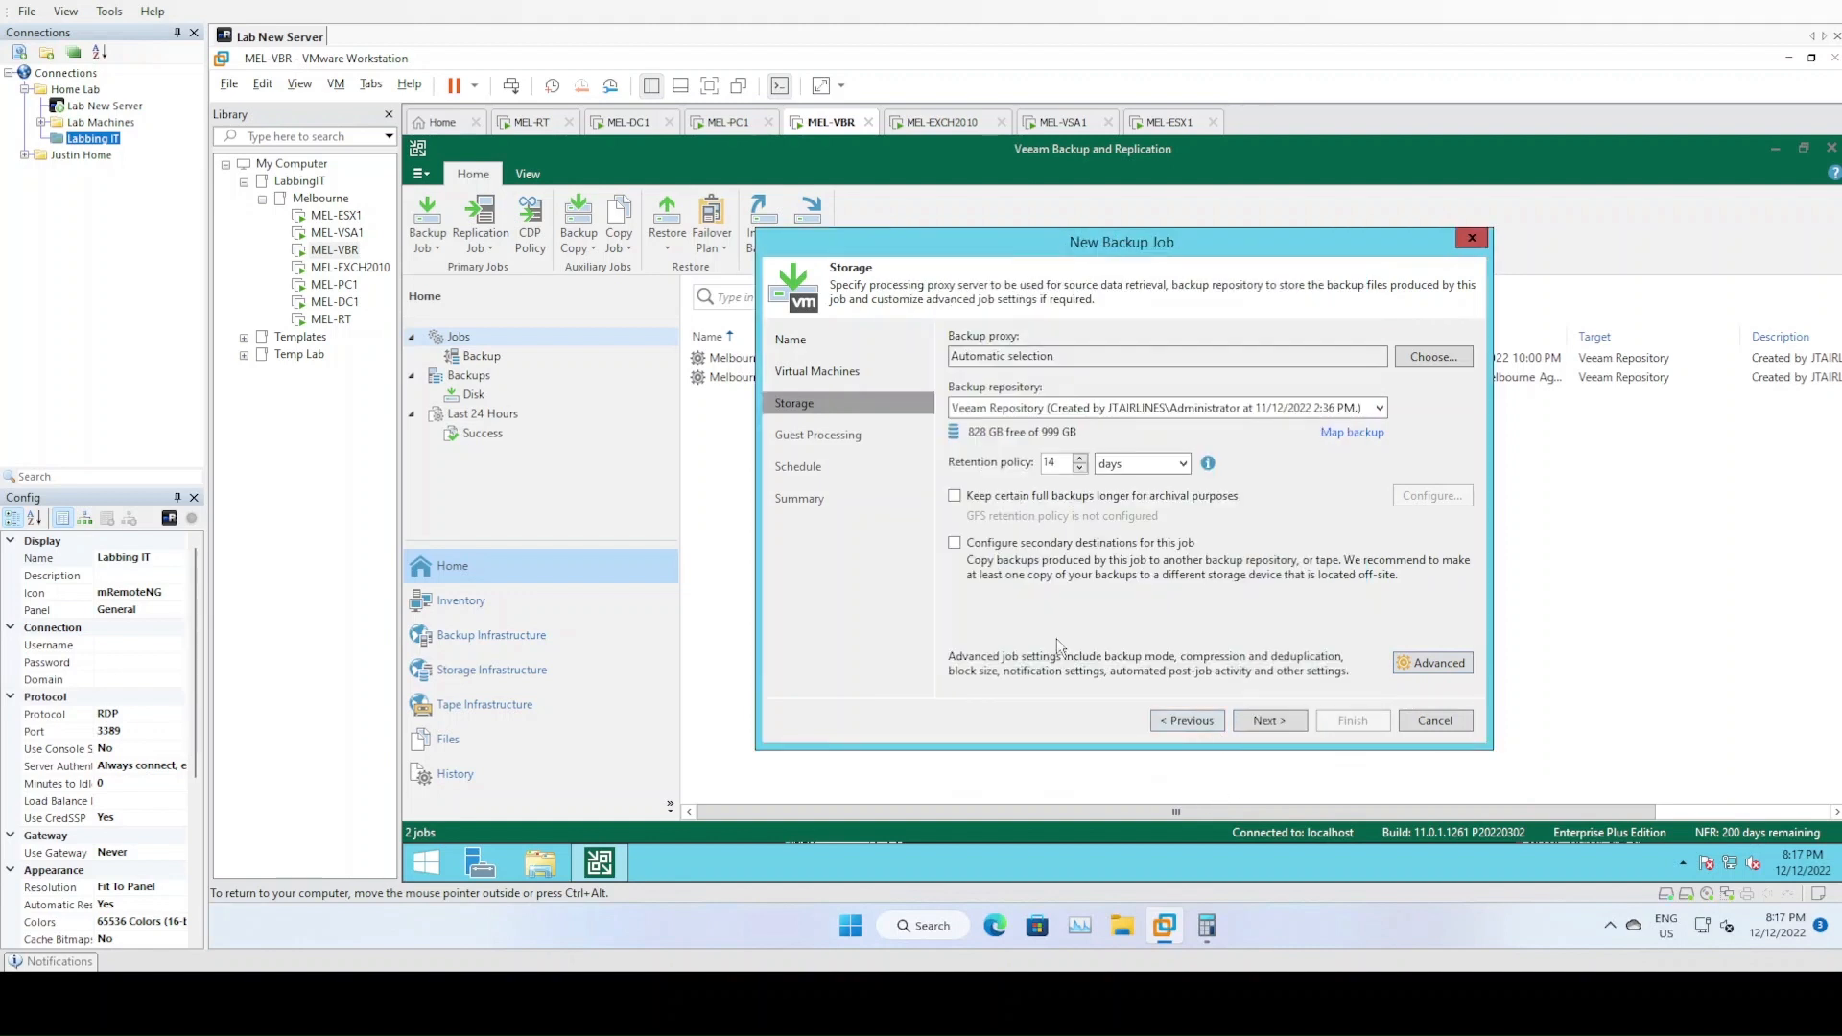
click(1261, 722)
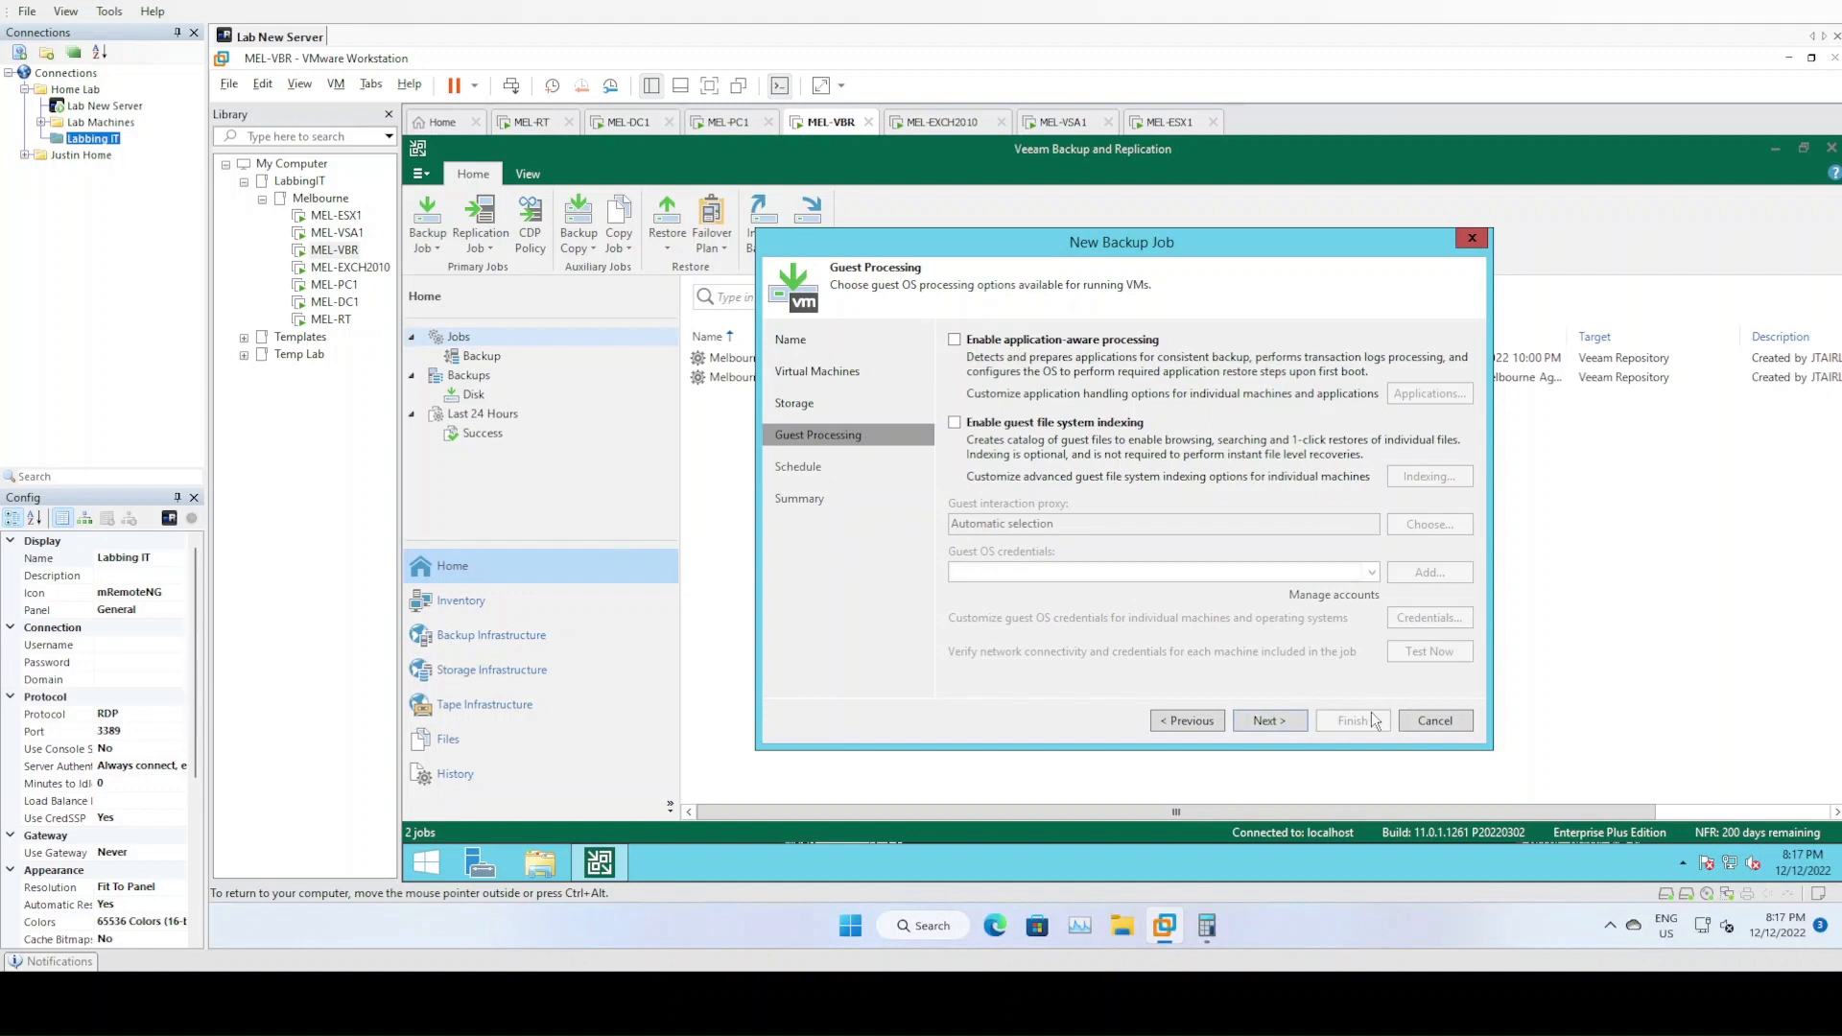
- Leave guest processing disabled, schedule the job to run automatically after Melbourne Application Aware Backups, and finish creating it
click(1299, 724)
click(1022, 339)
click(1053, 441)
click(1184, 441)
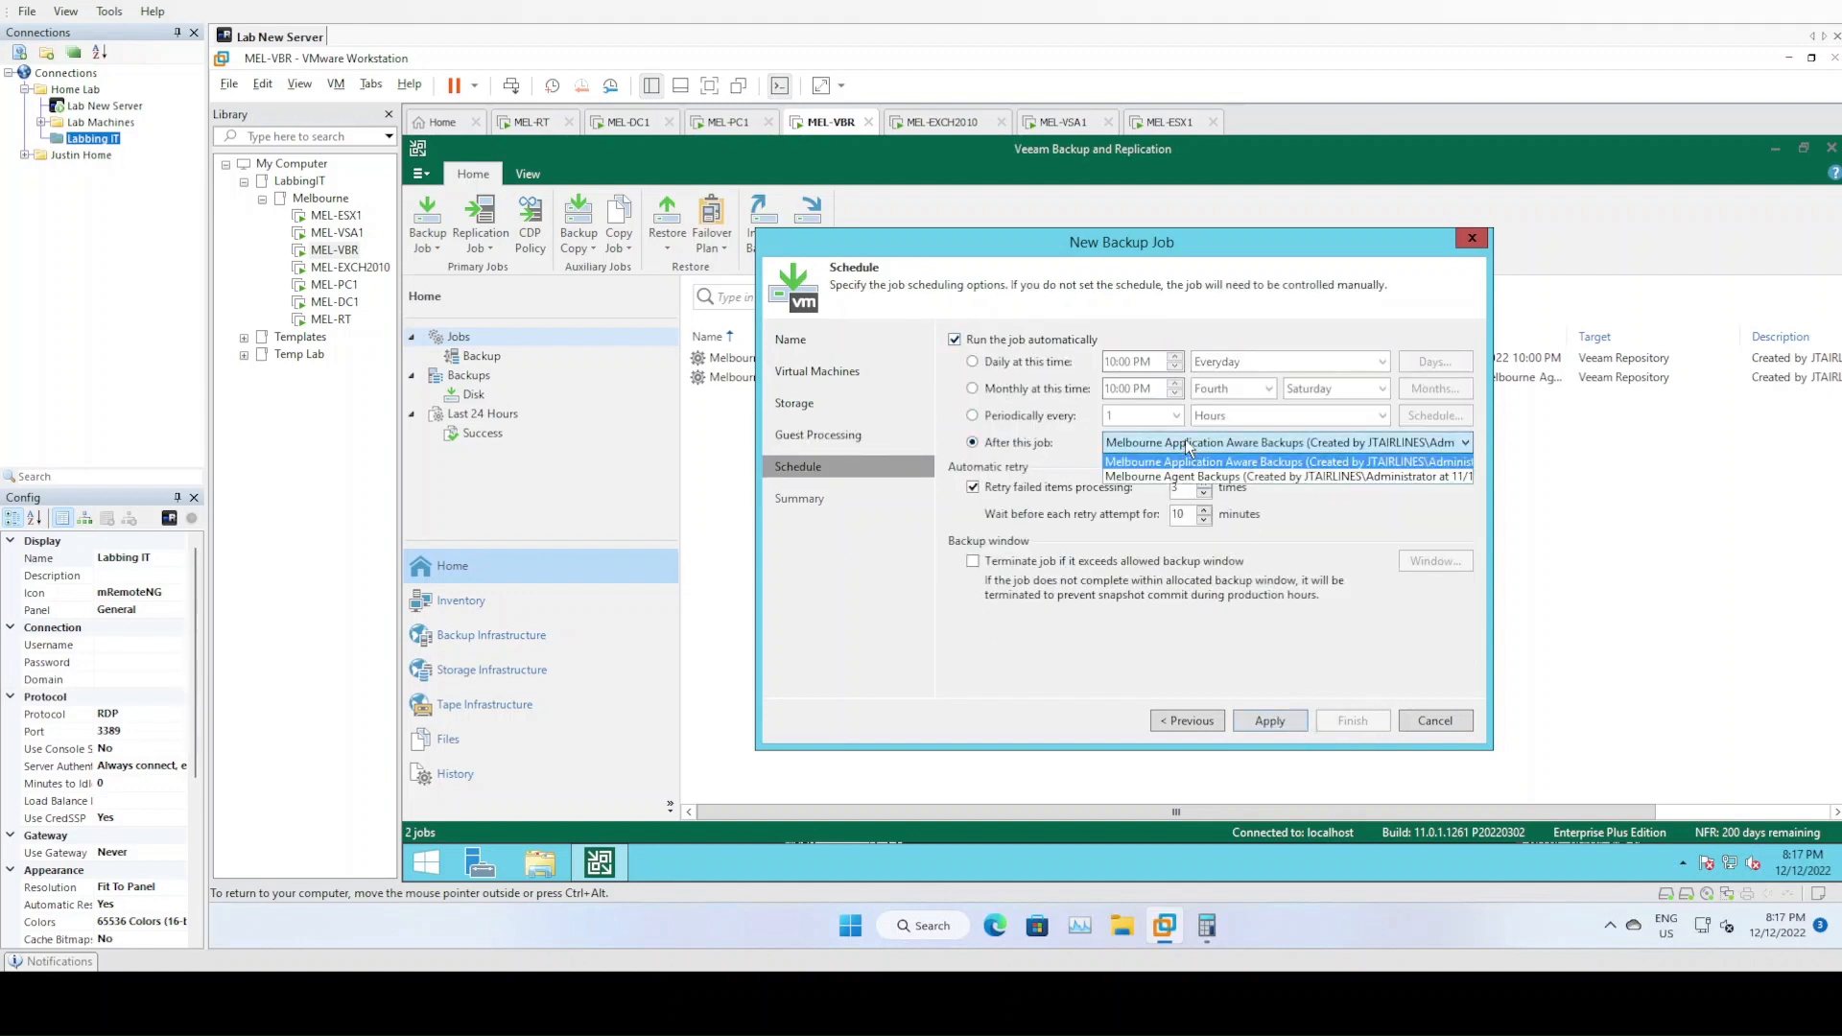
click(1286, 462)
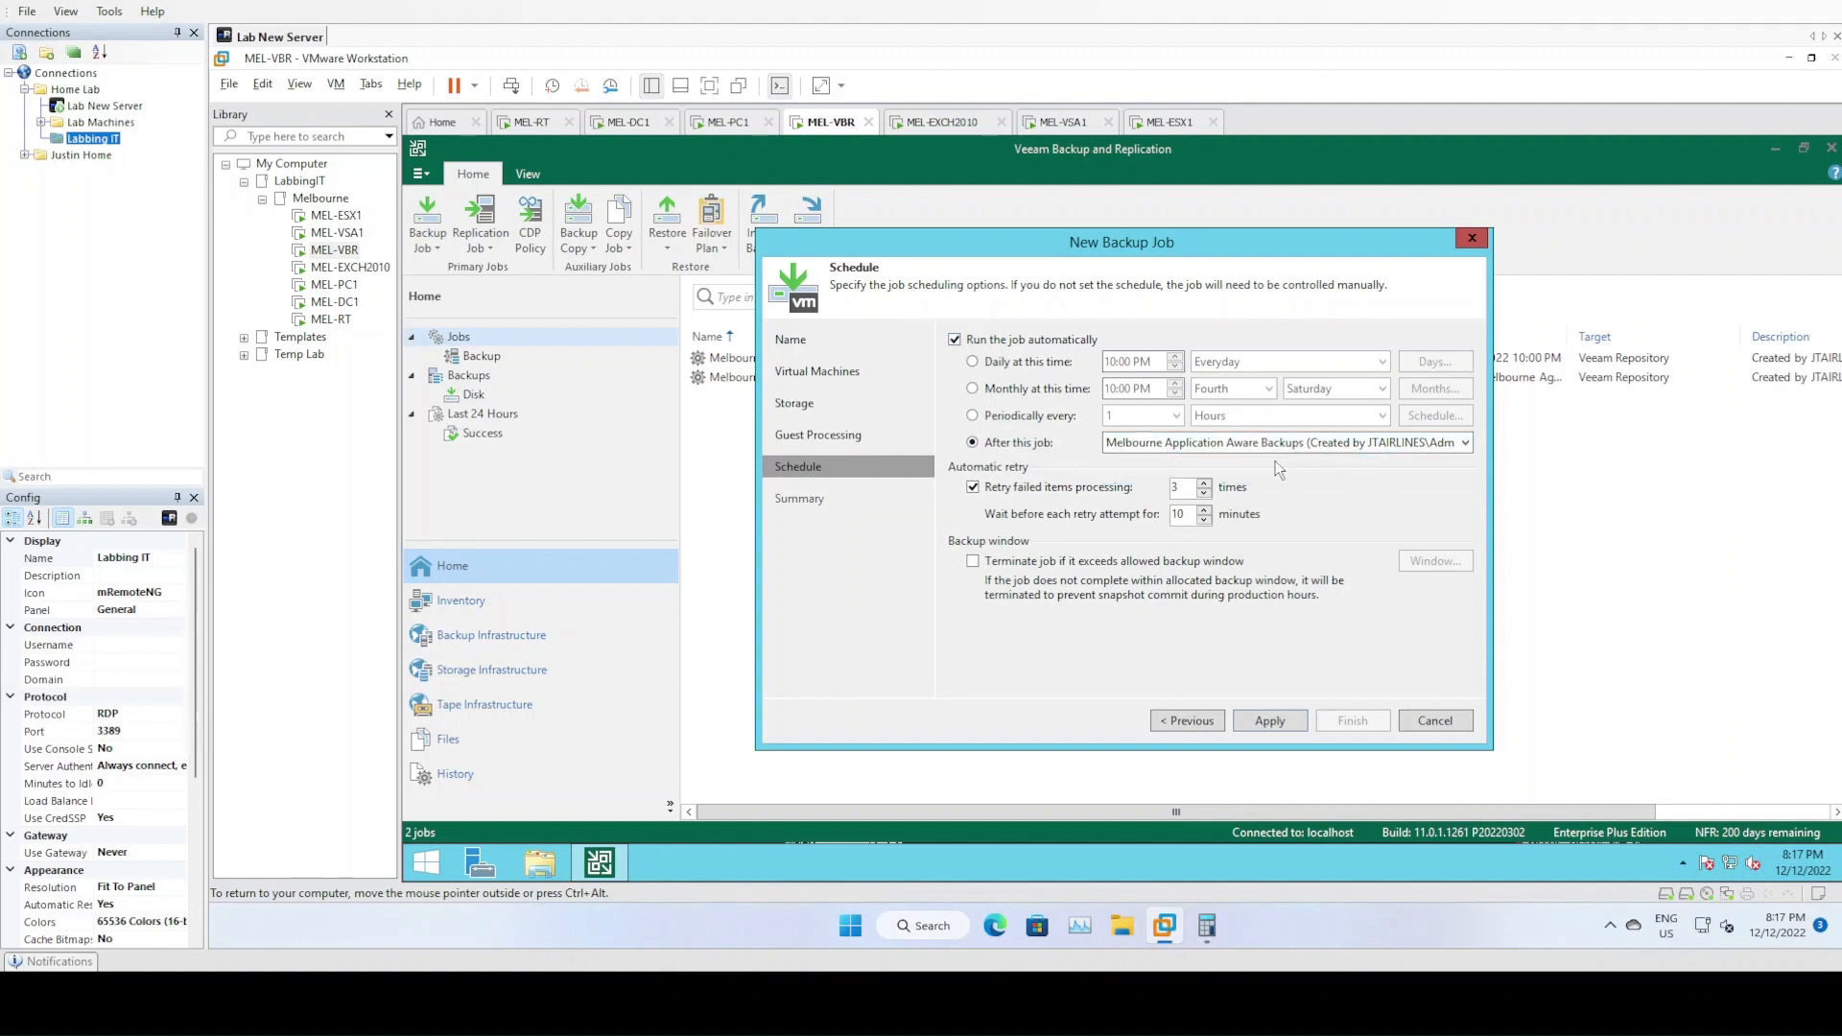
click(1276, 727)
click(1339, 722)
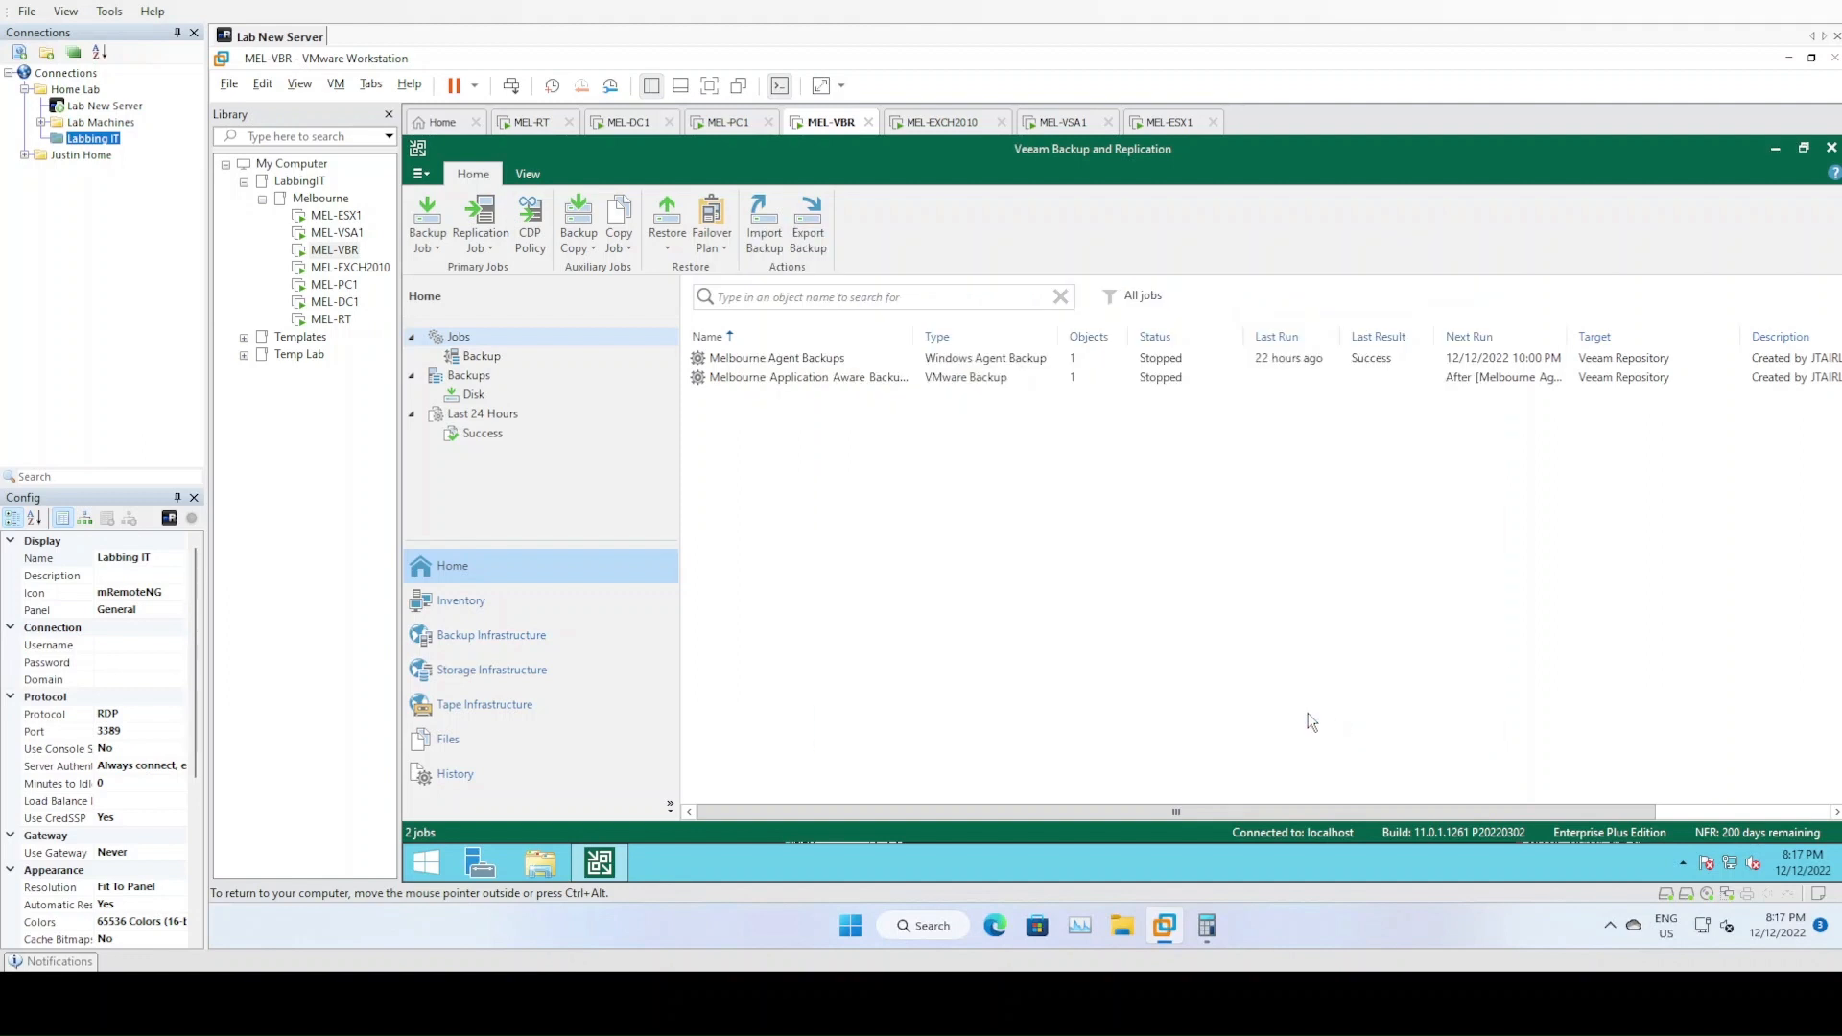
- Run the Melbourne Agent Backups job and view the progress details for its mel-dc1 host
right_click(768, 358)
click(1040, 441)
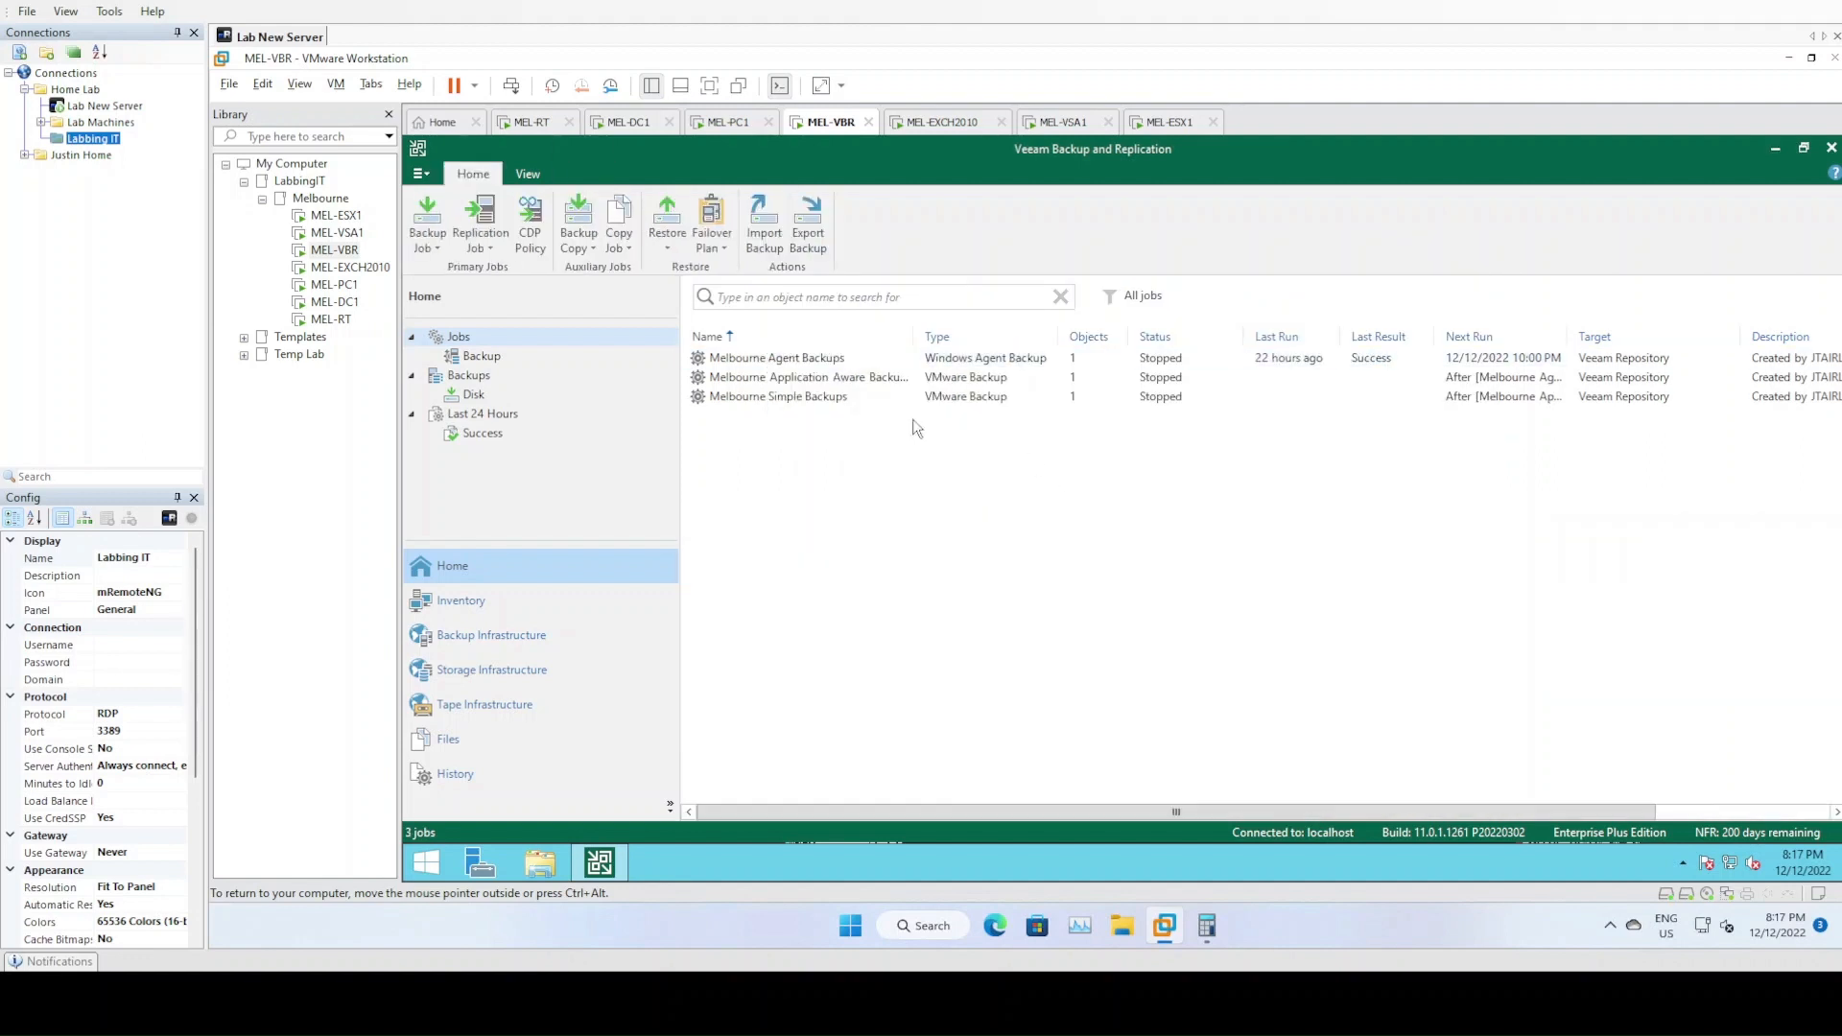
right_click(798, 361)
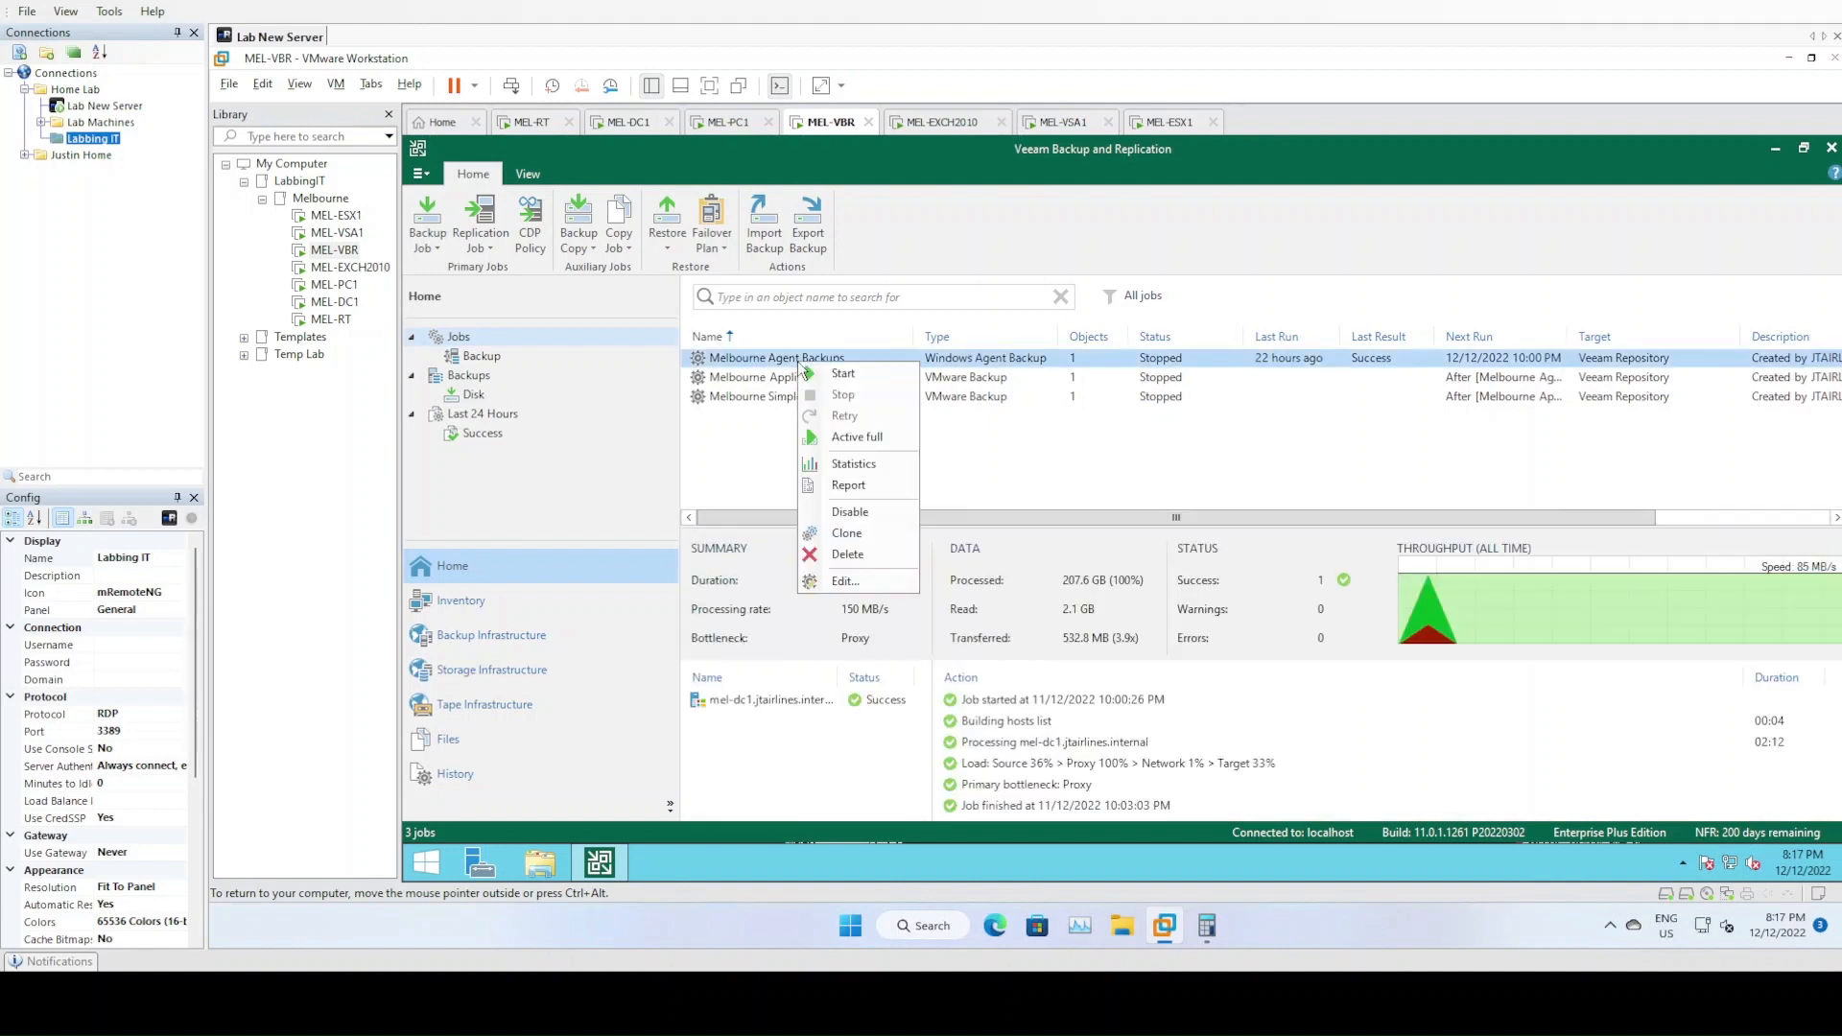
click(1094, 460)
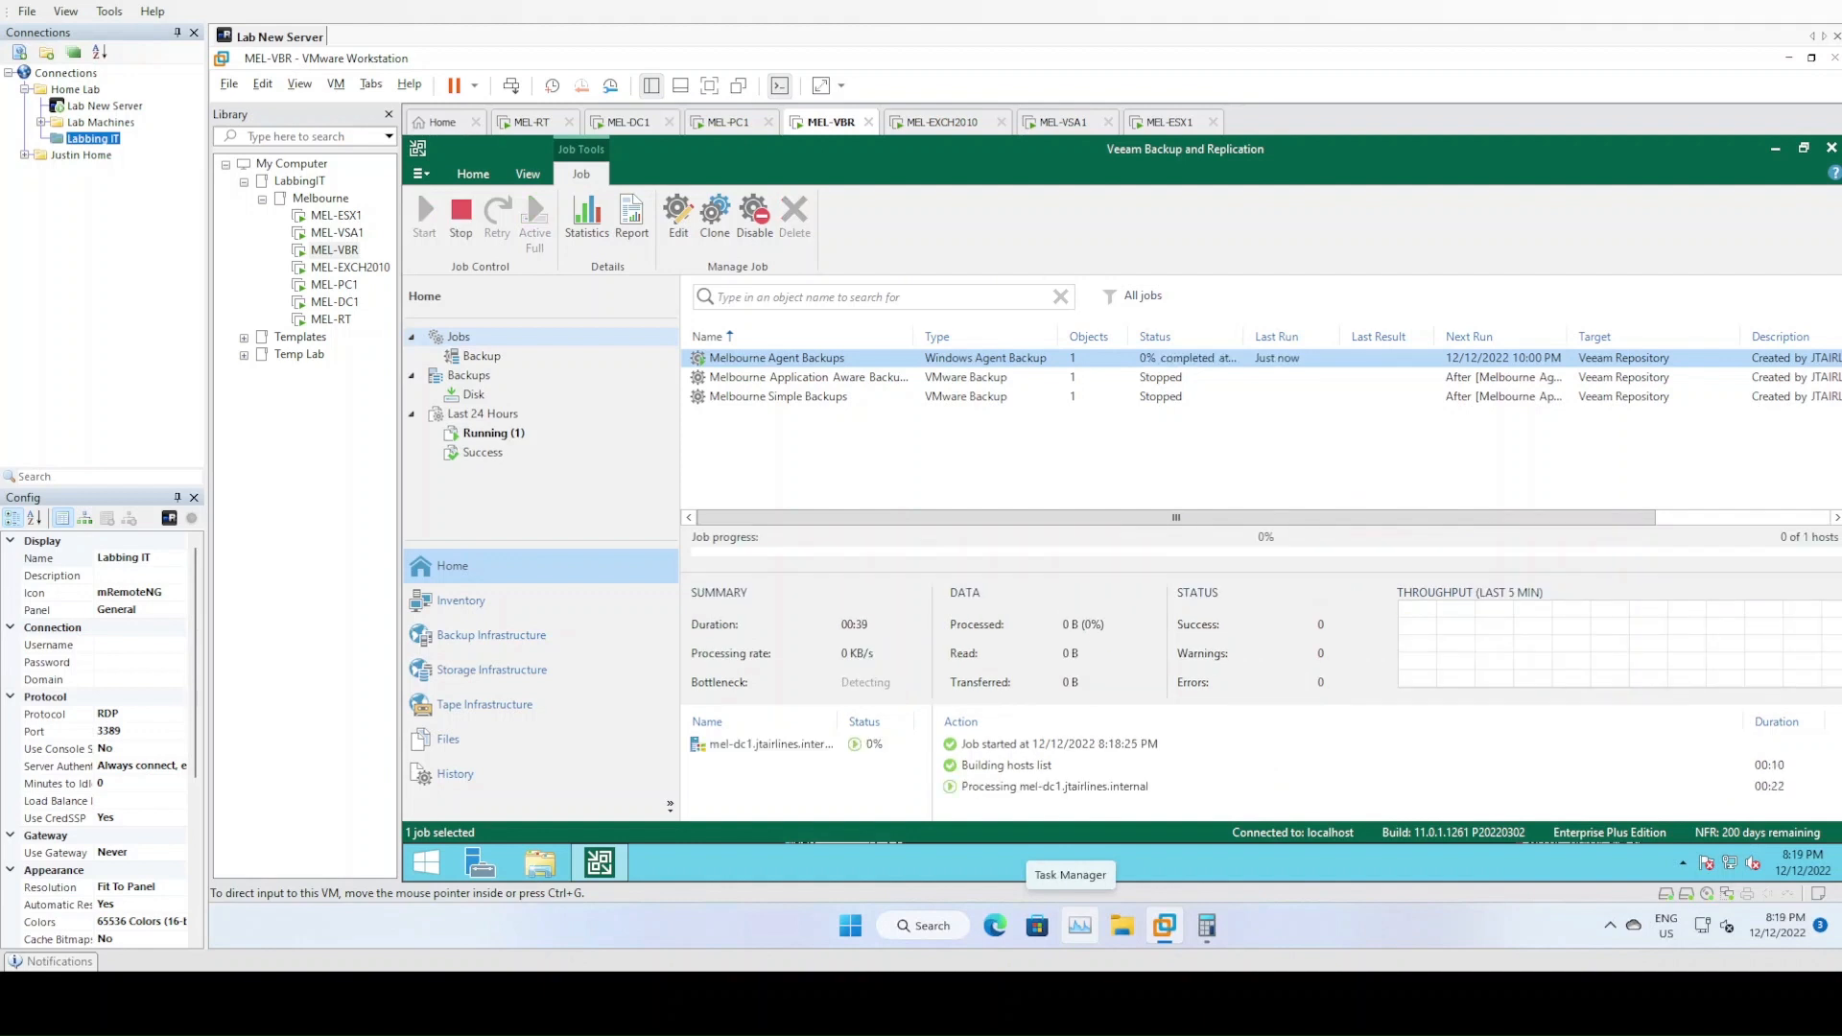
double_click(777, 358)
click(755, 531)
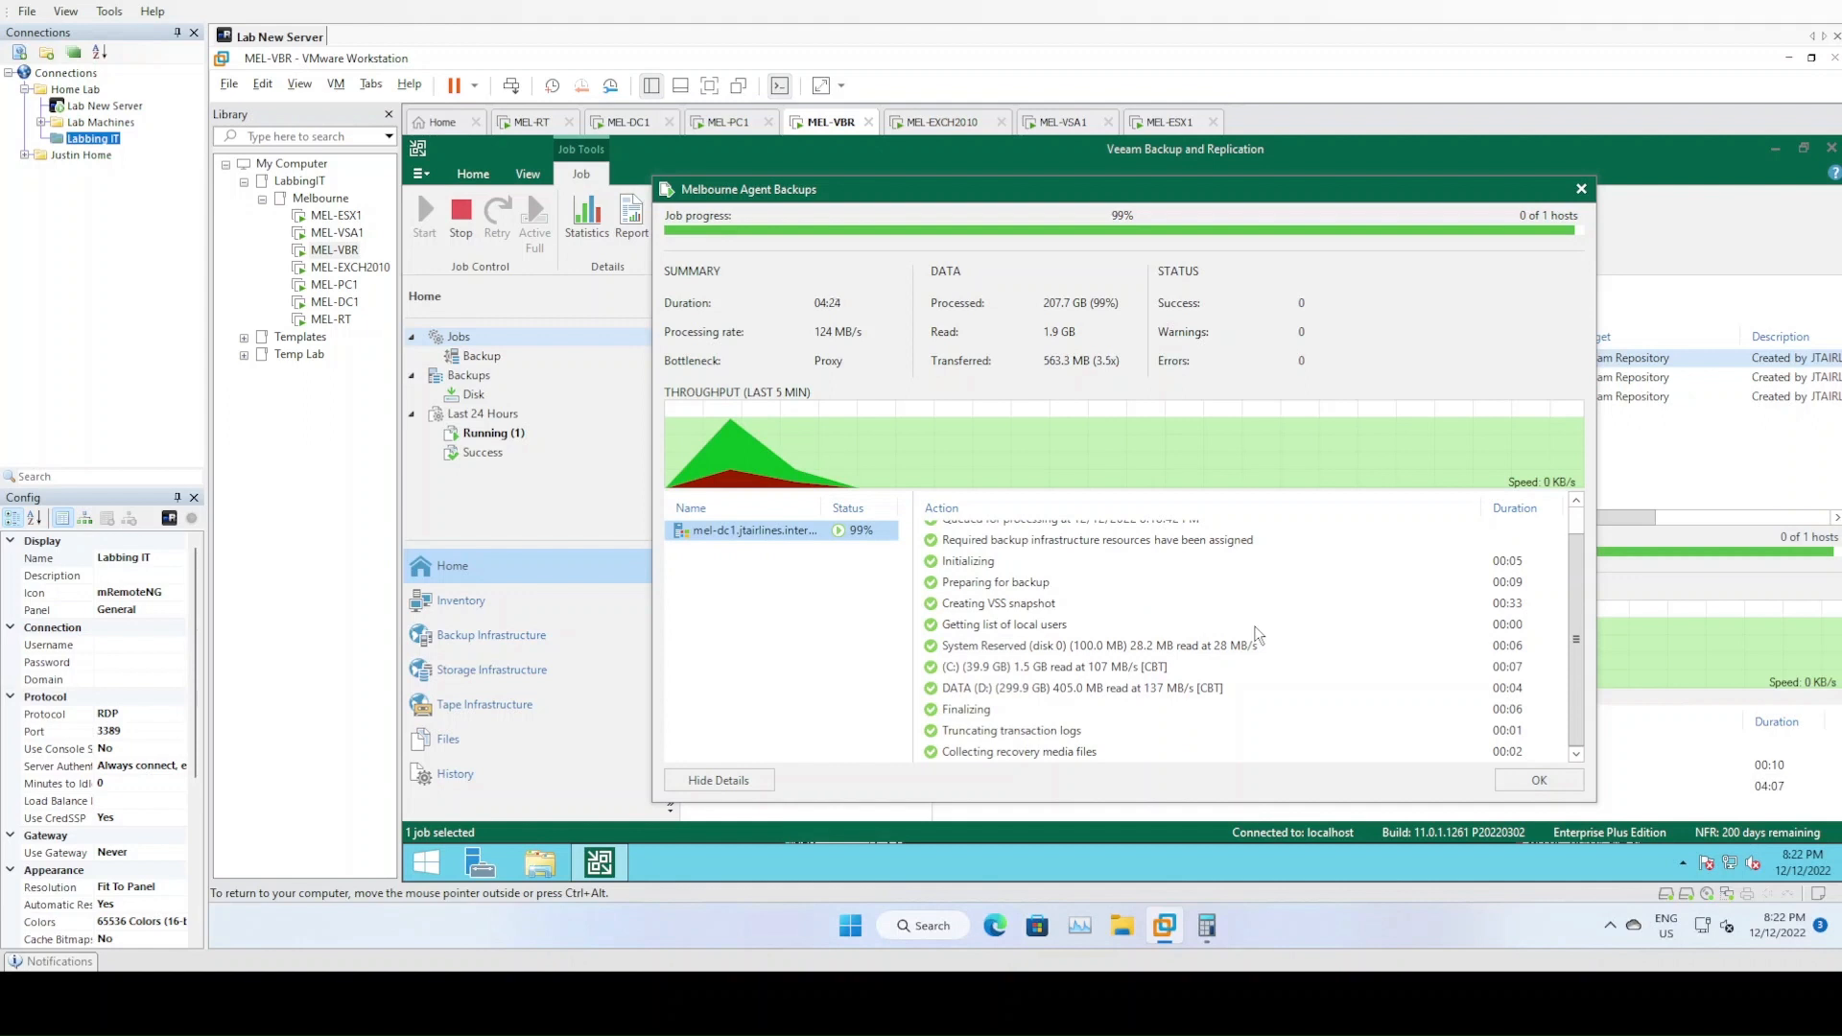
click(1539, 781)
- Run the Melbourne Application Aware Backups job and review the progress details of the job runs
right_click(853, 378)
click(897, 392)
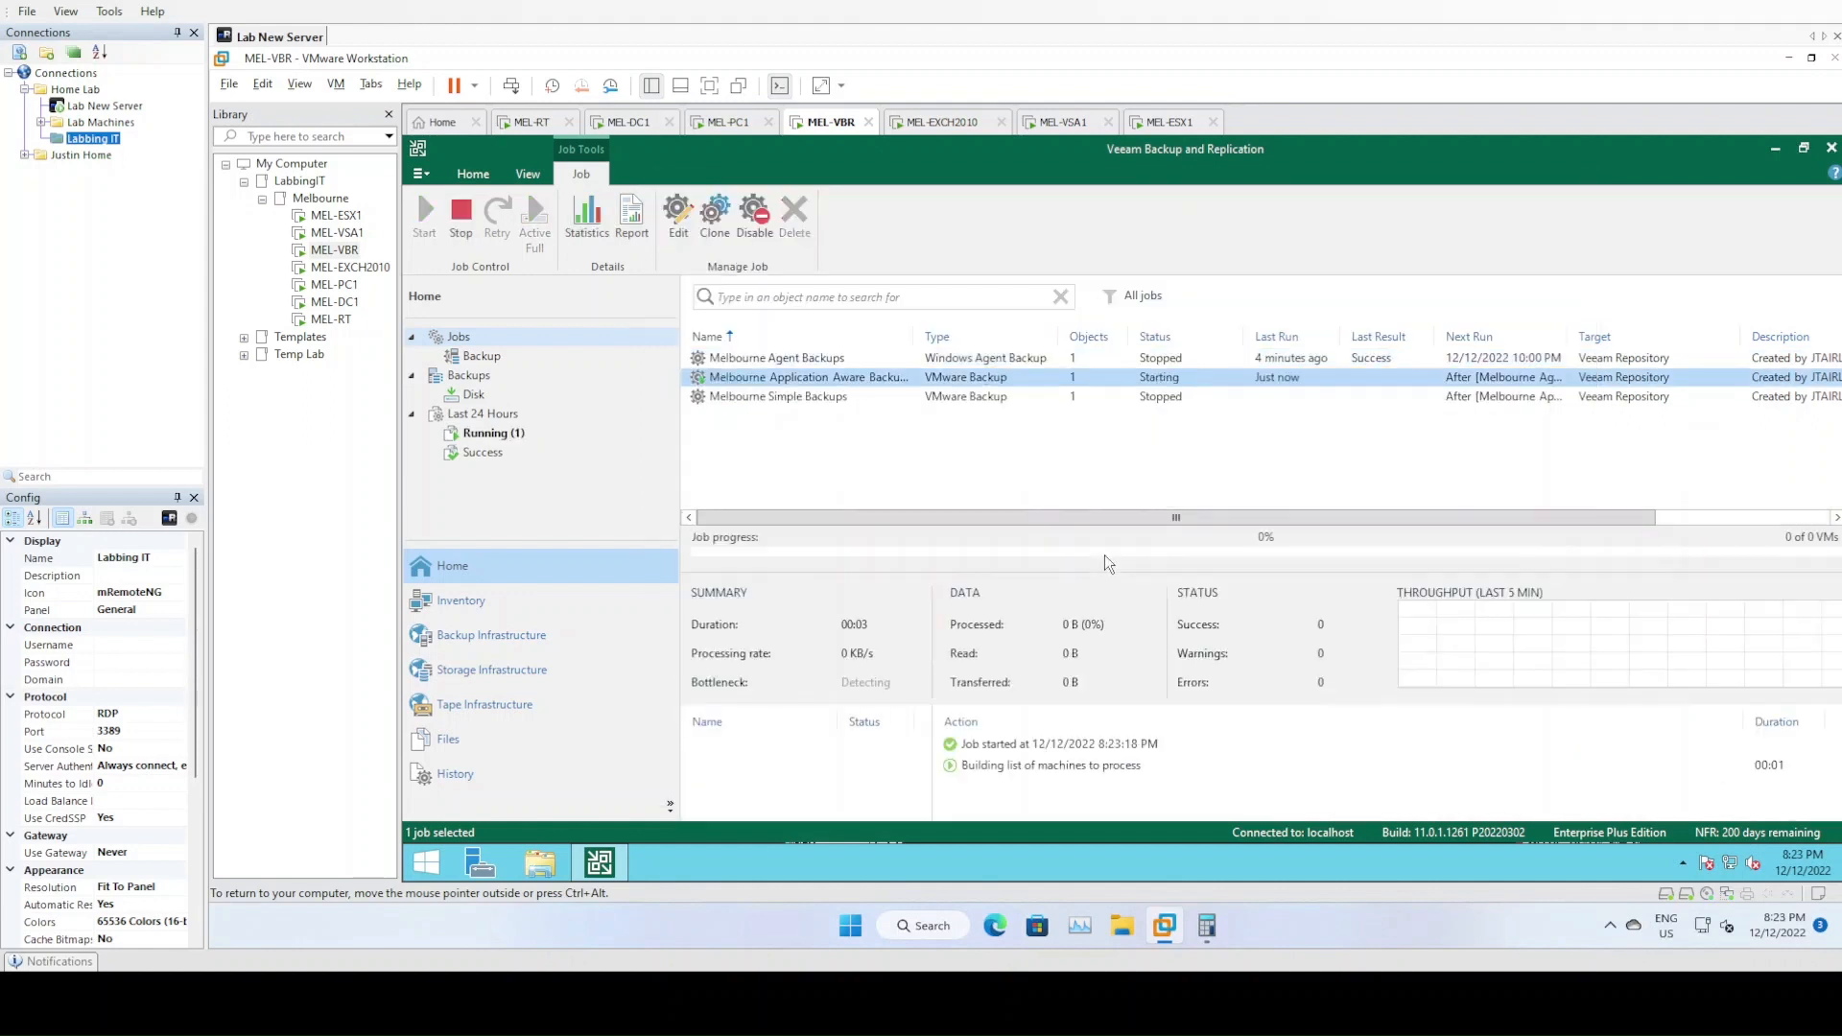
double_click(891, 378)
click(721, 530)
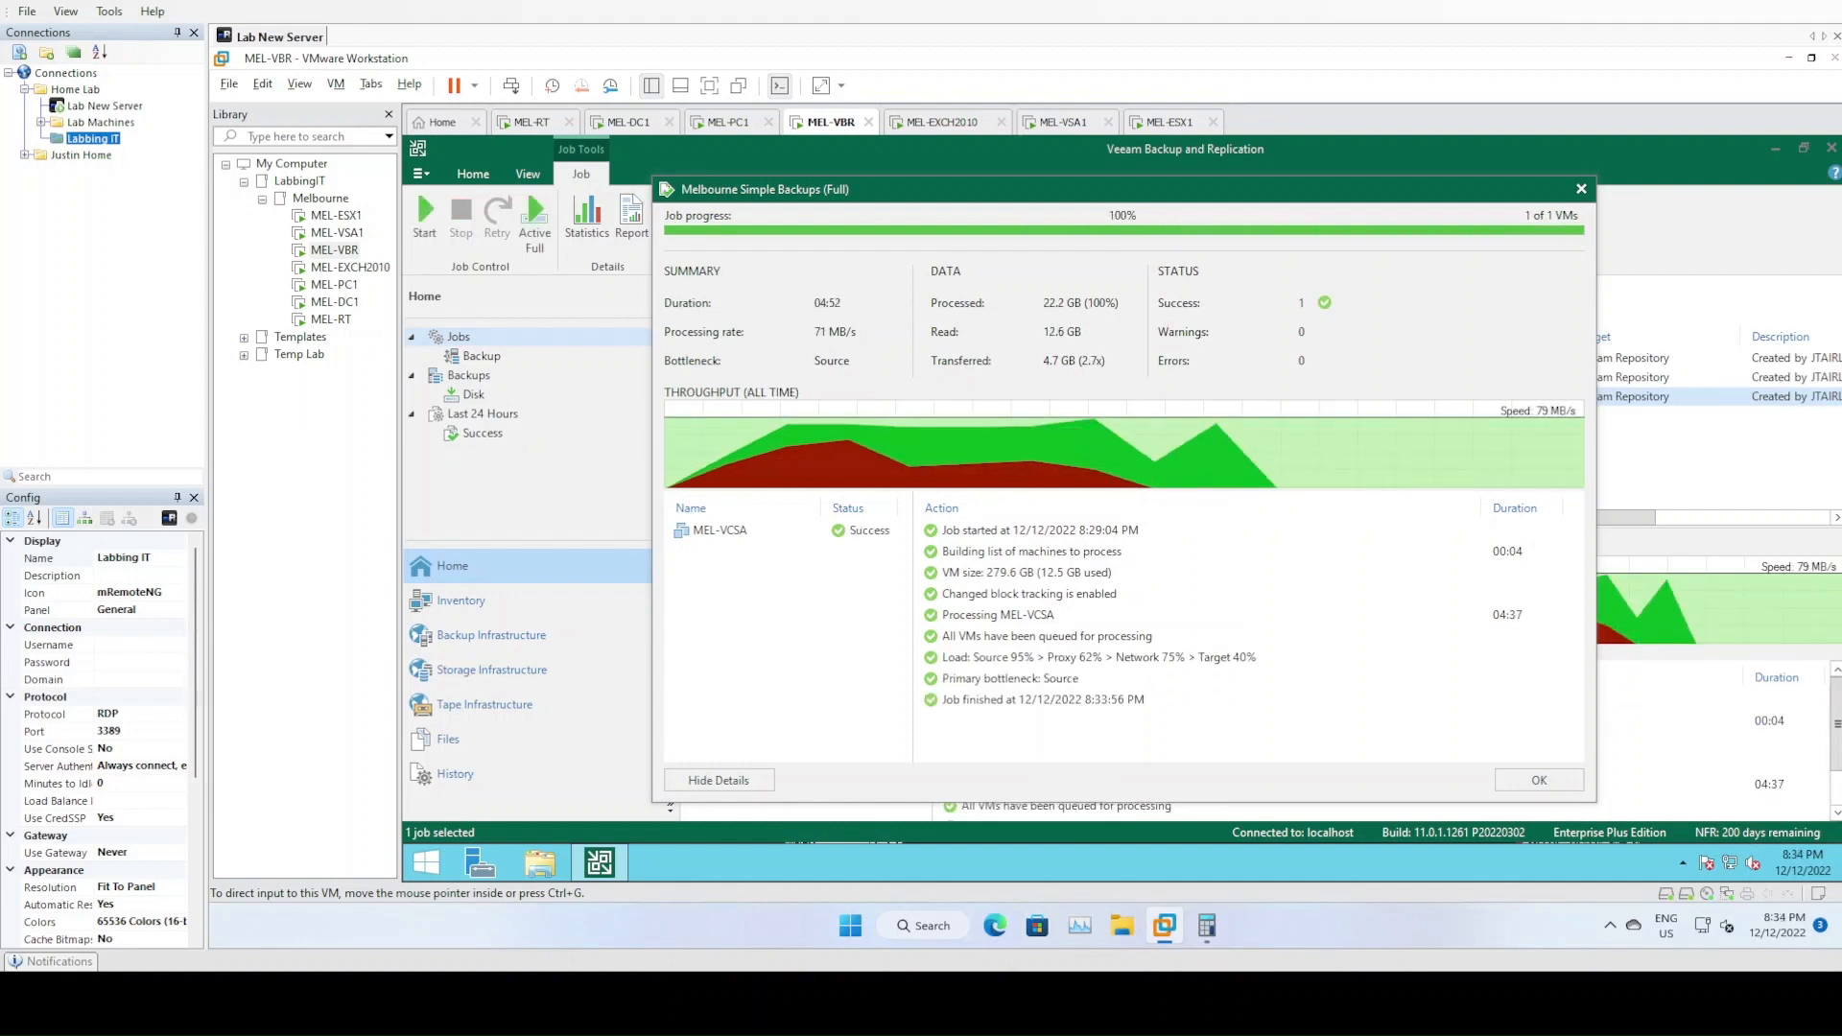
key(Escape)
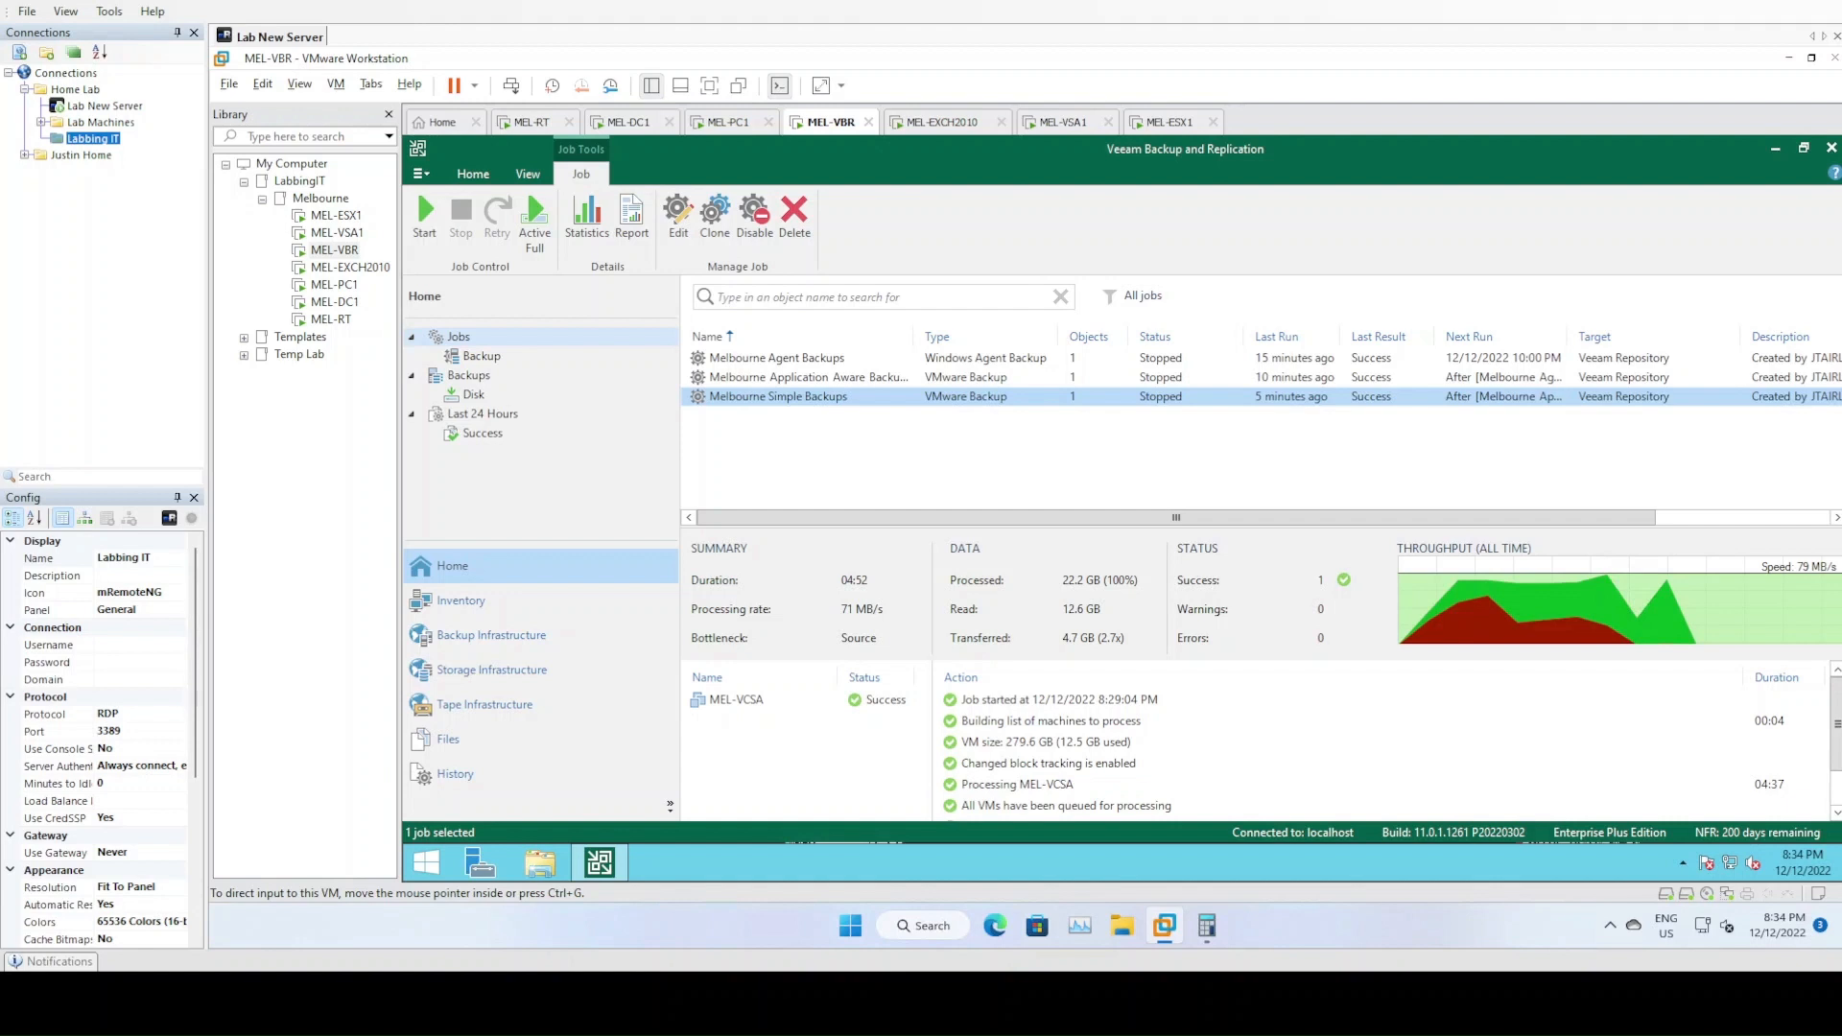
- Review the last run results of the Melbourne Agent, Application Aware and Simple backup jobs
click(824, 362)
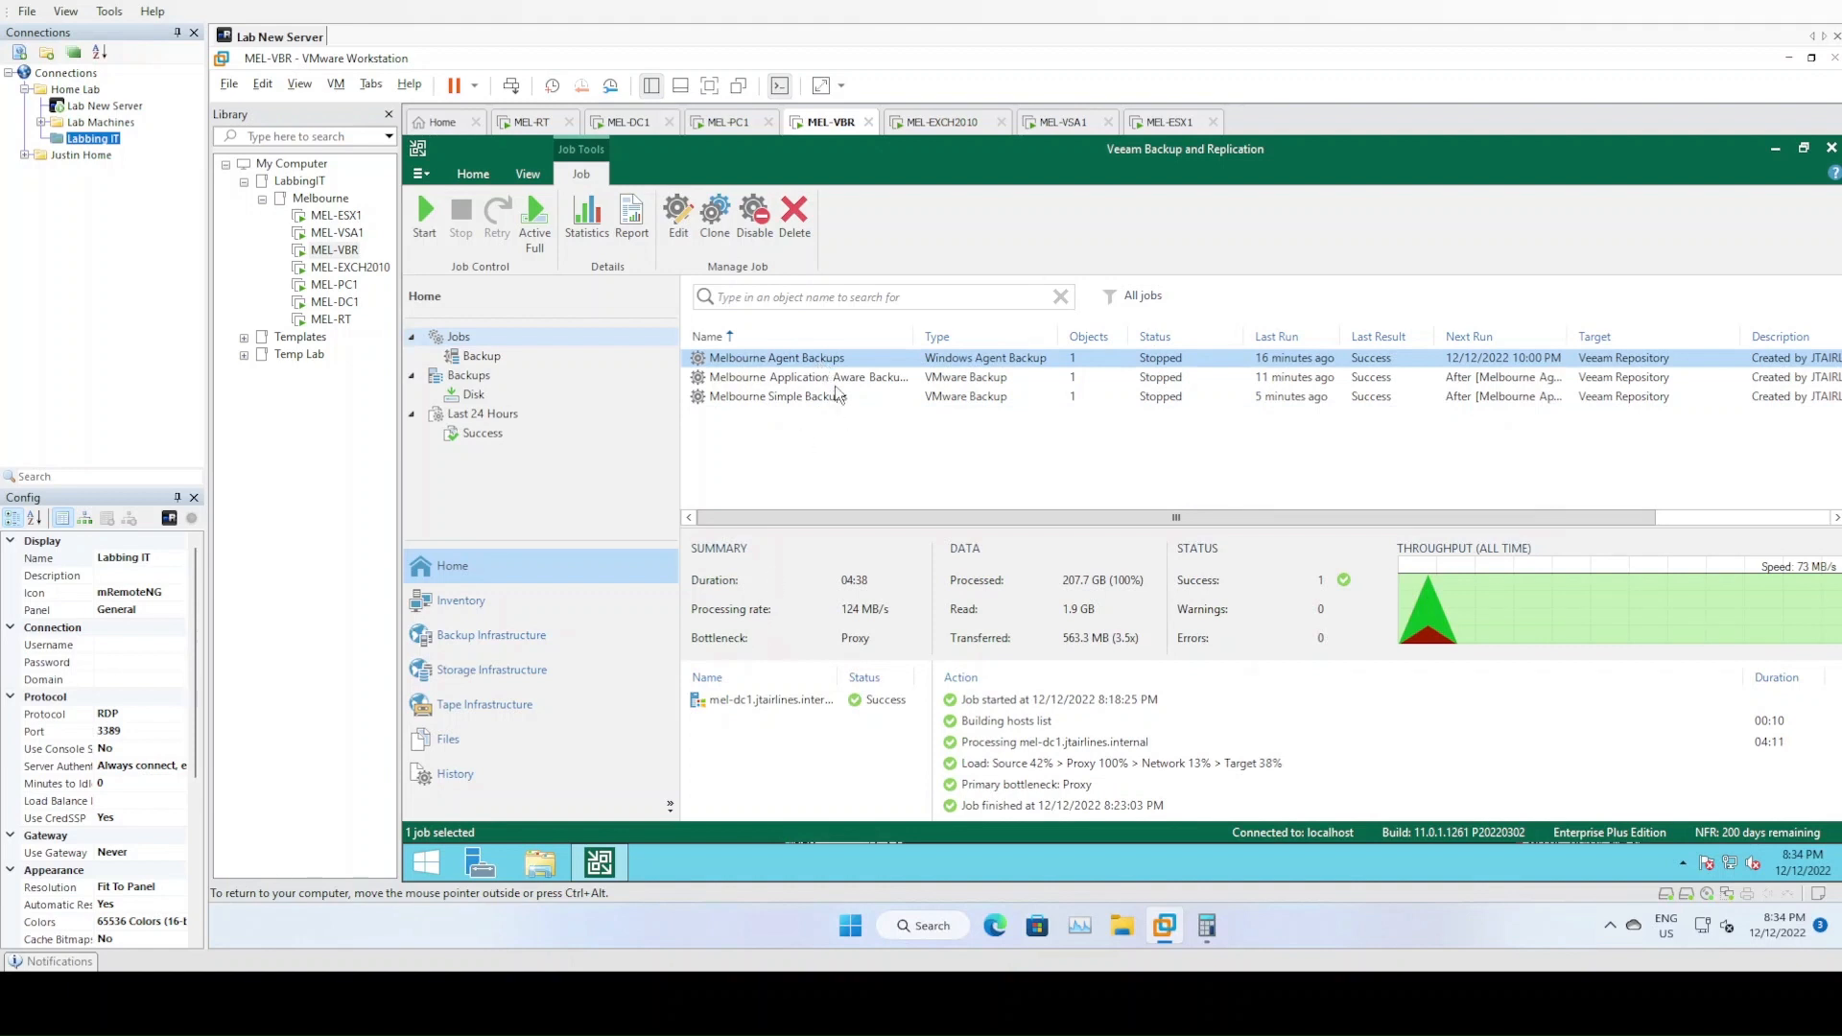
click(835, 379)
click(824, 397)
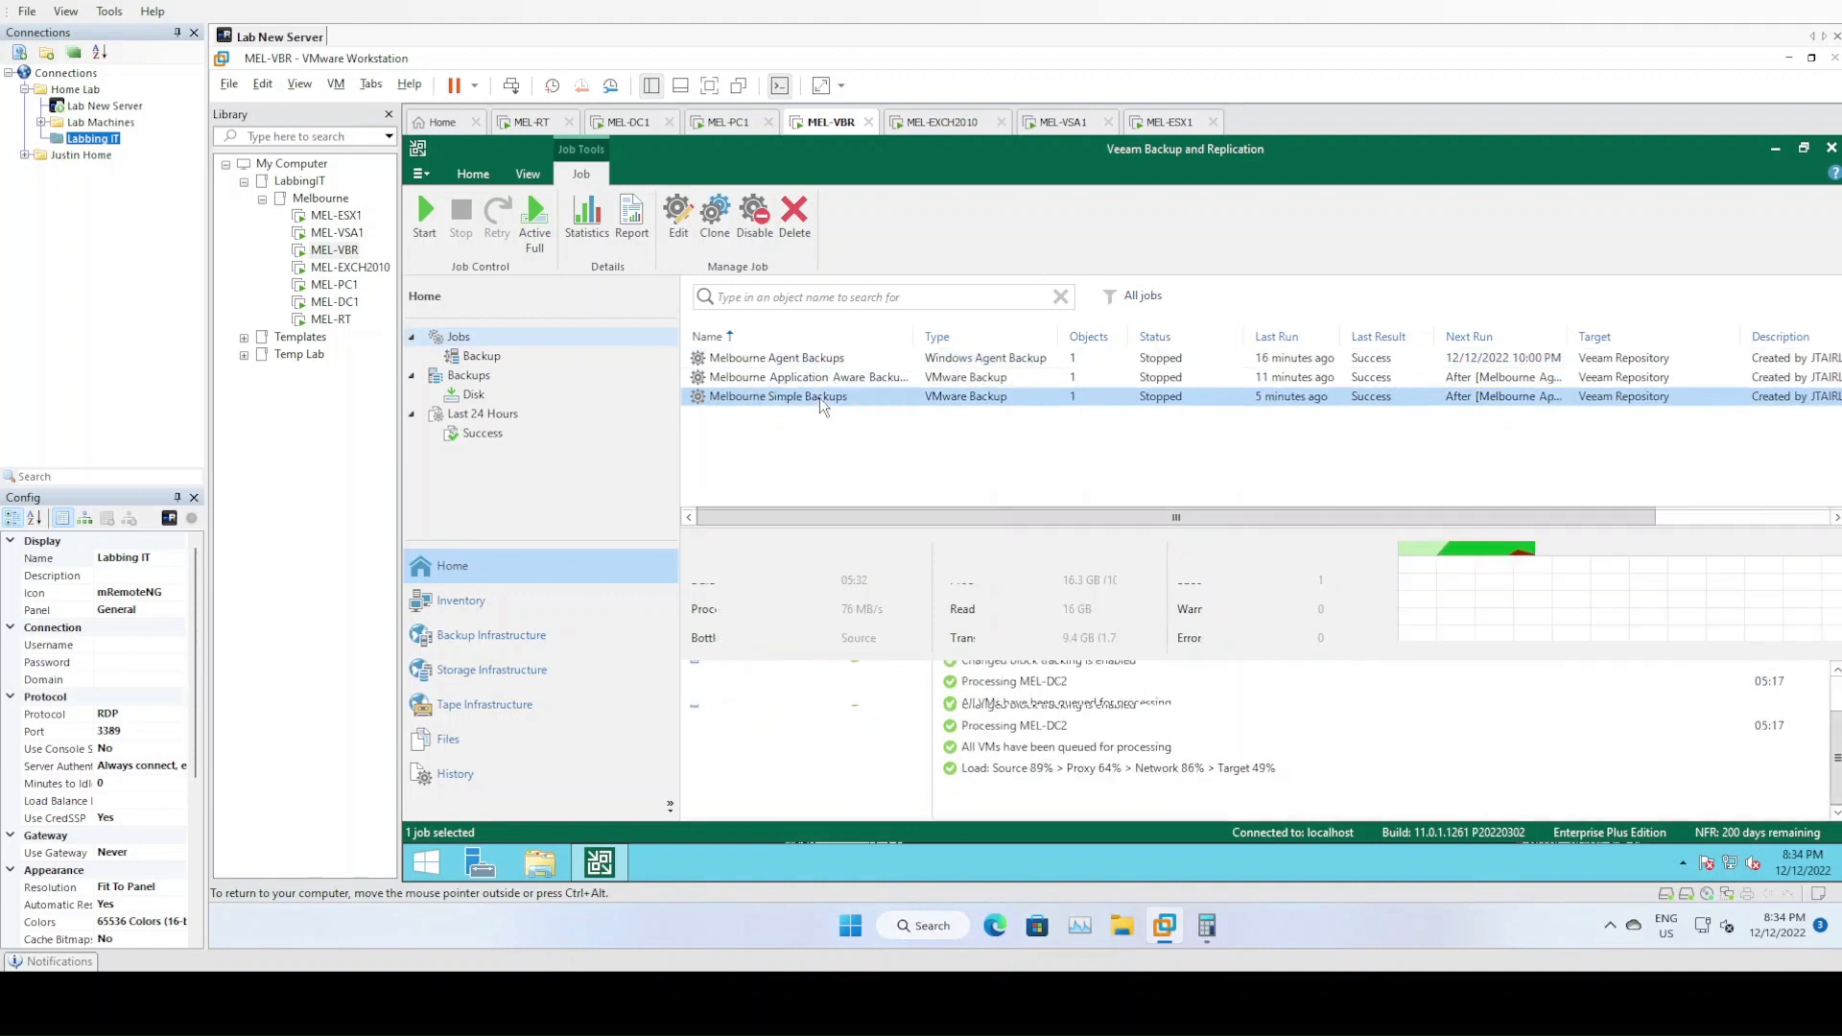
click(831, 380)
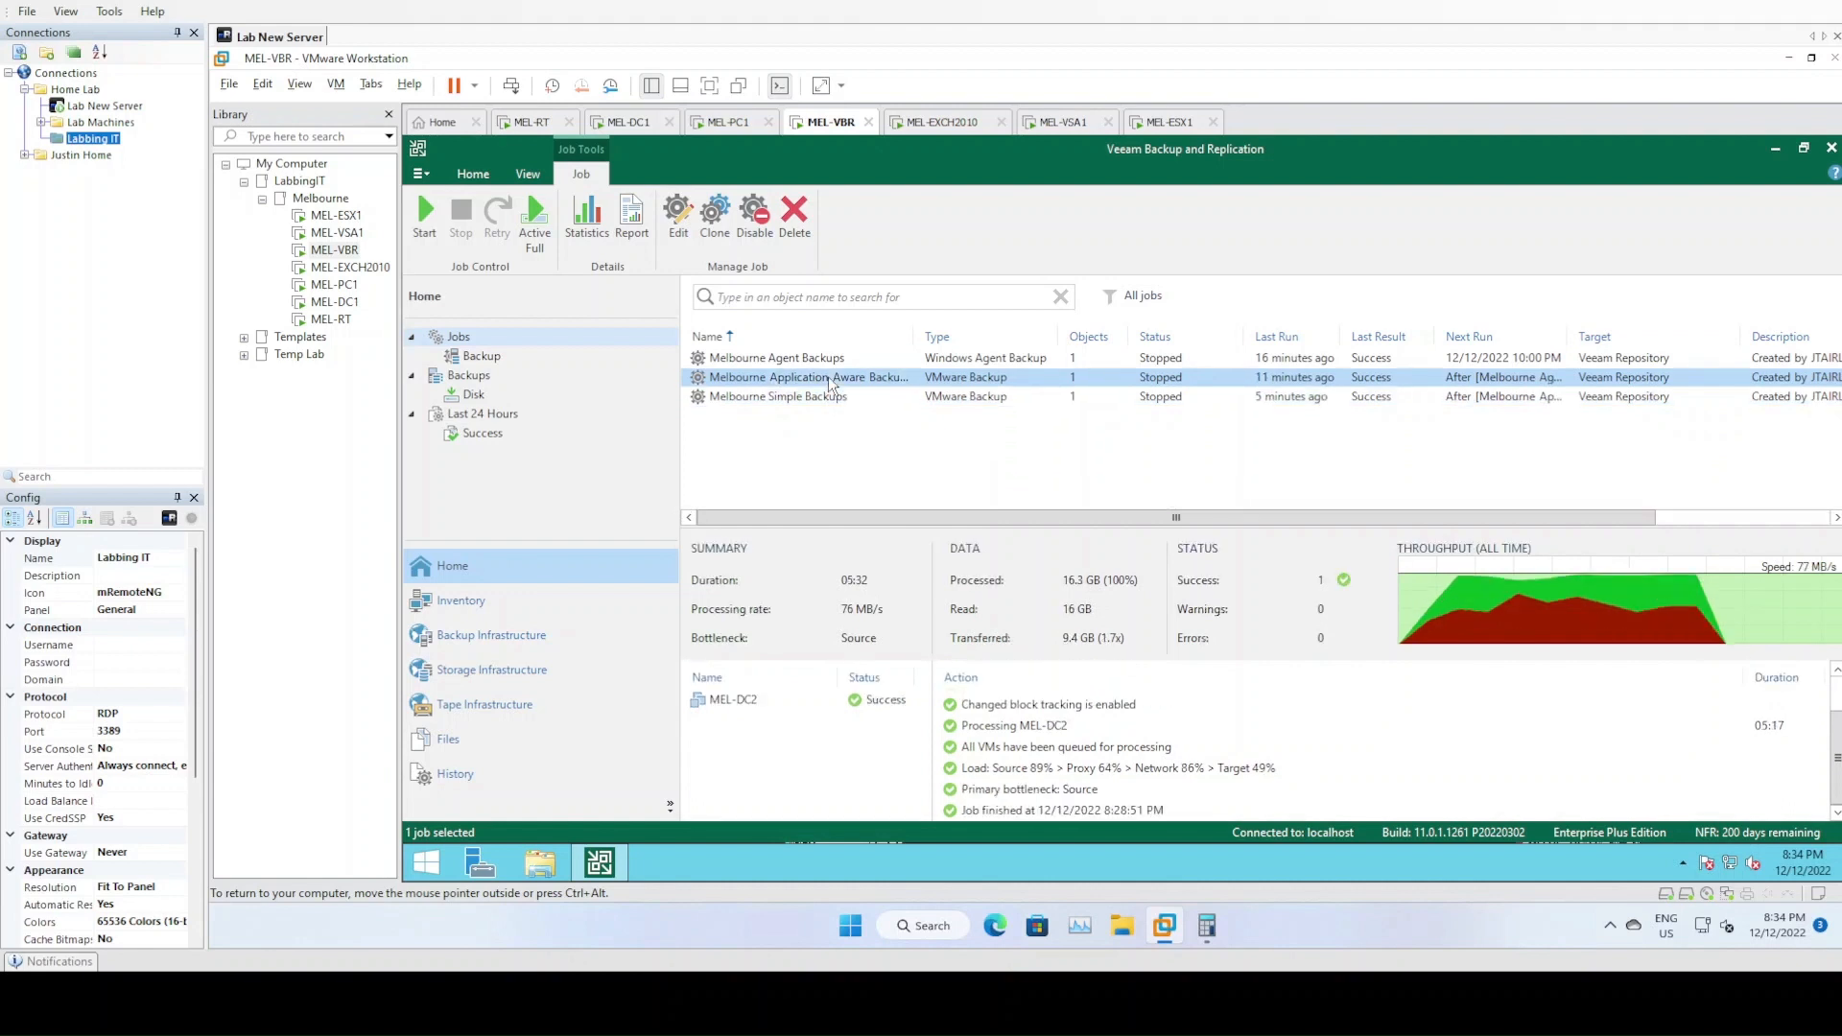
click(825, 401)
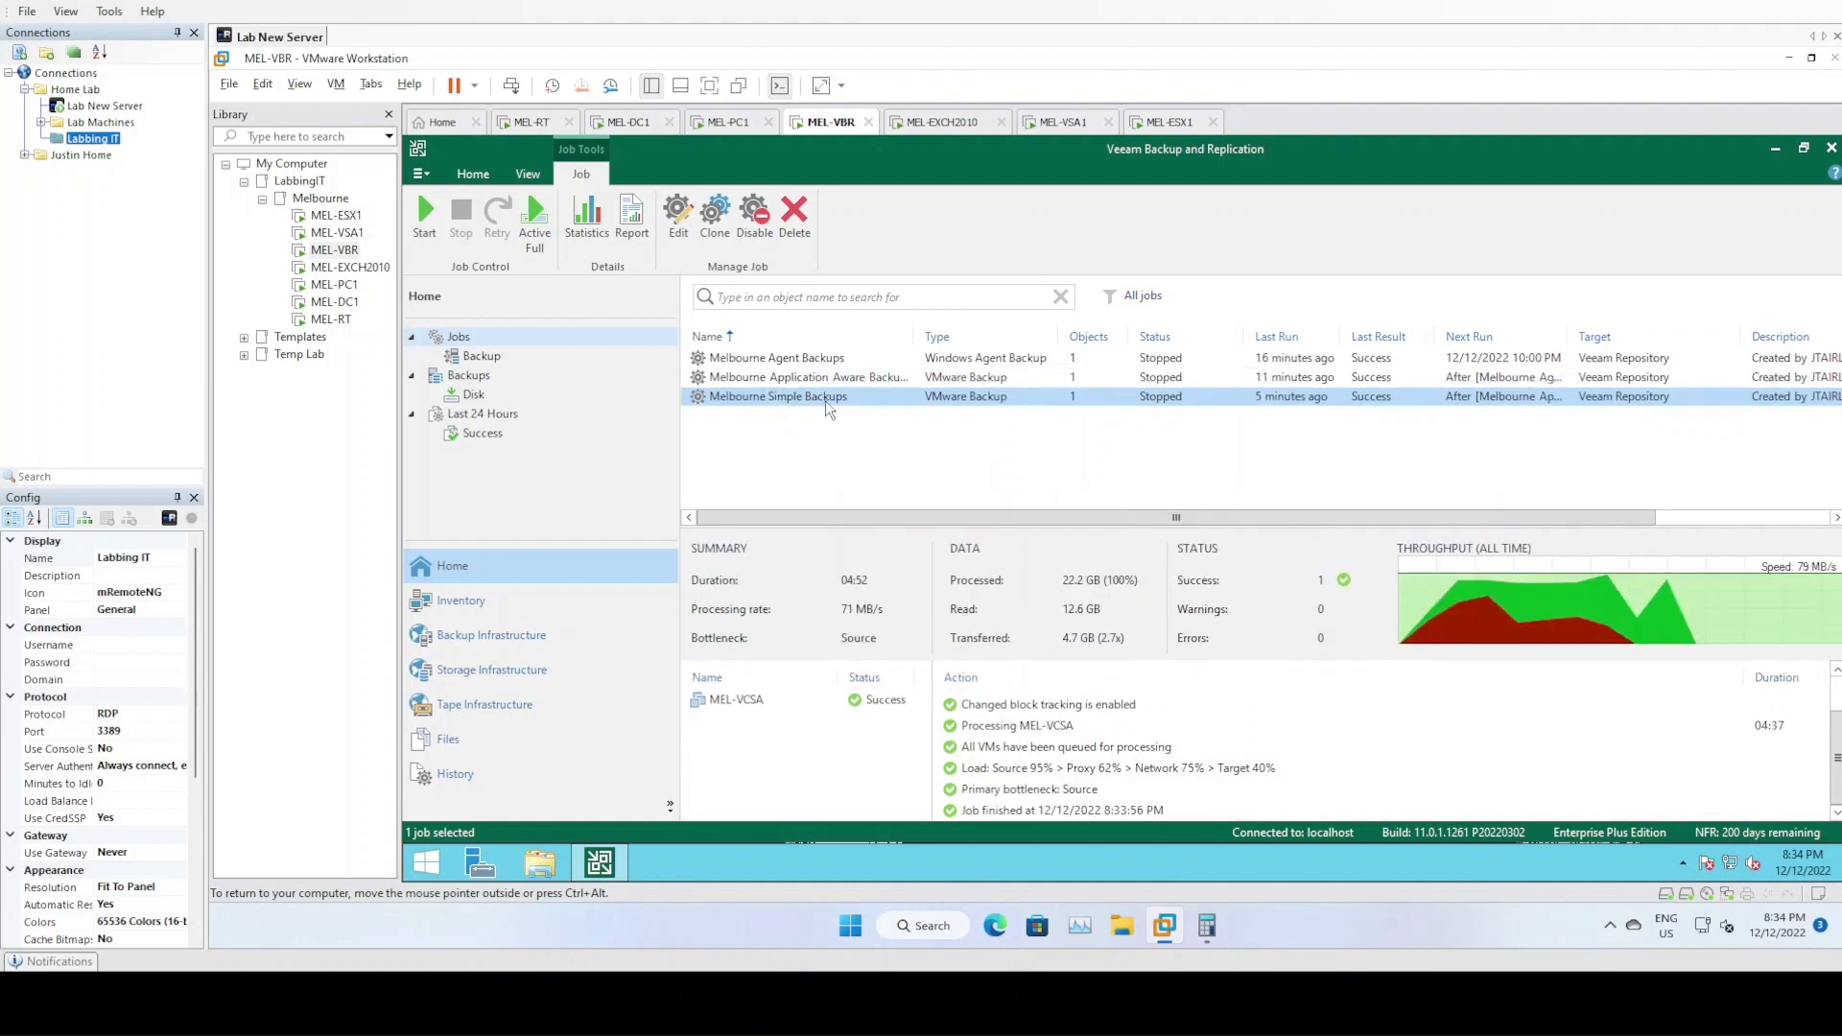
click(849, 463)
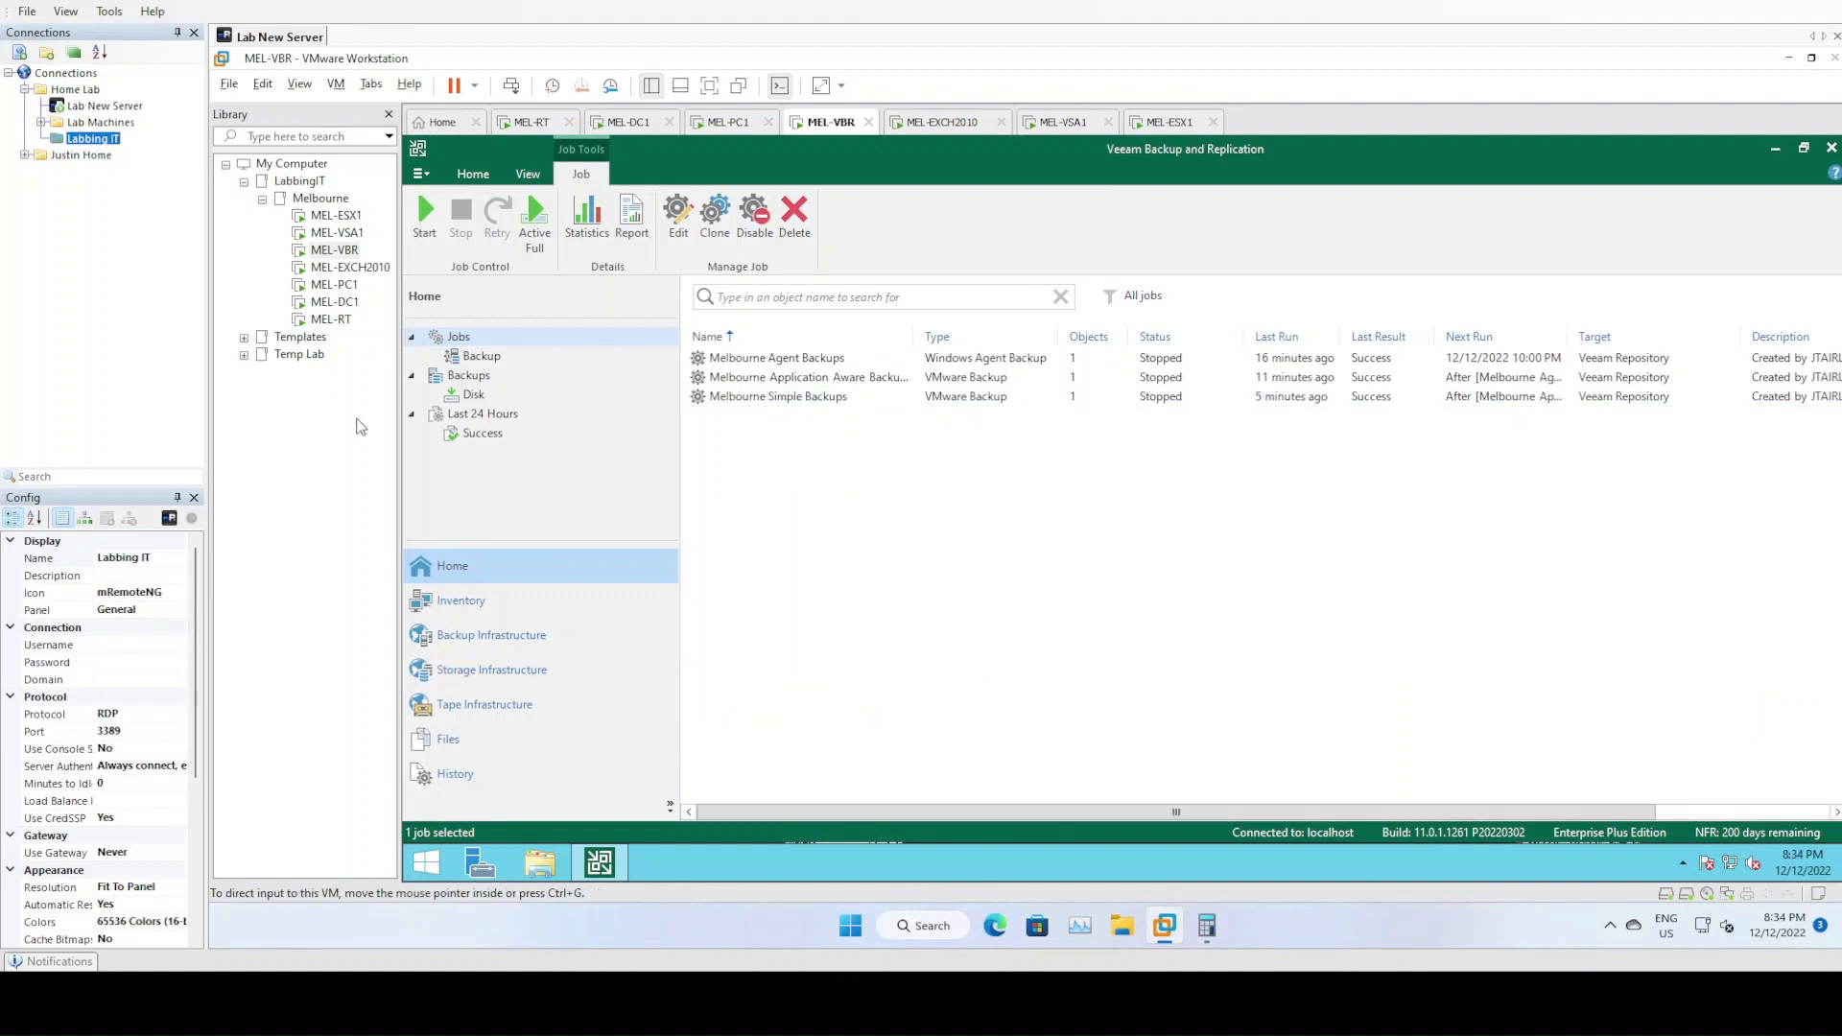
- Show the disk backups and expand the machines under Melbourne Application Aware Backups and Melbourne Simple Backups
click(479, 396)
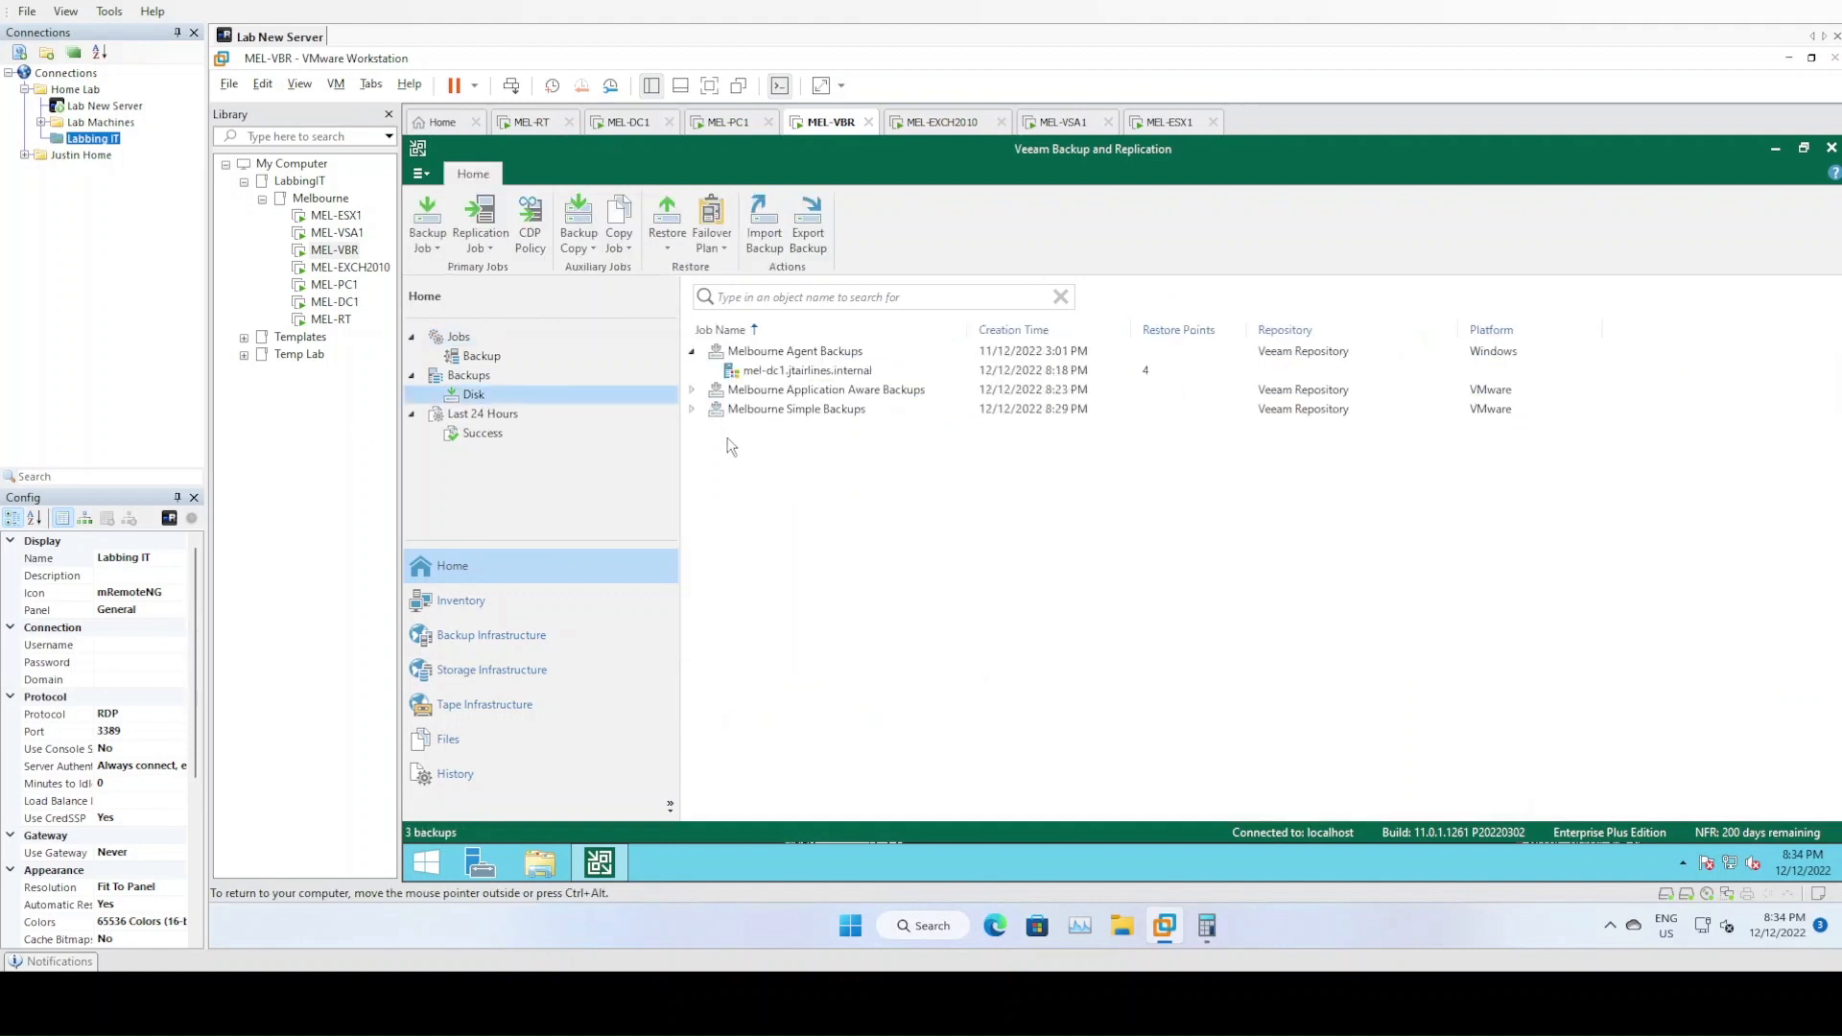
click(692, 390)
click(692, 428)
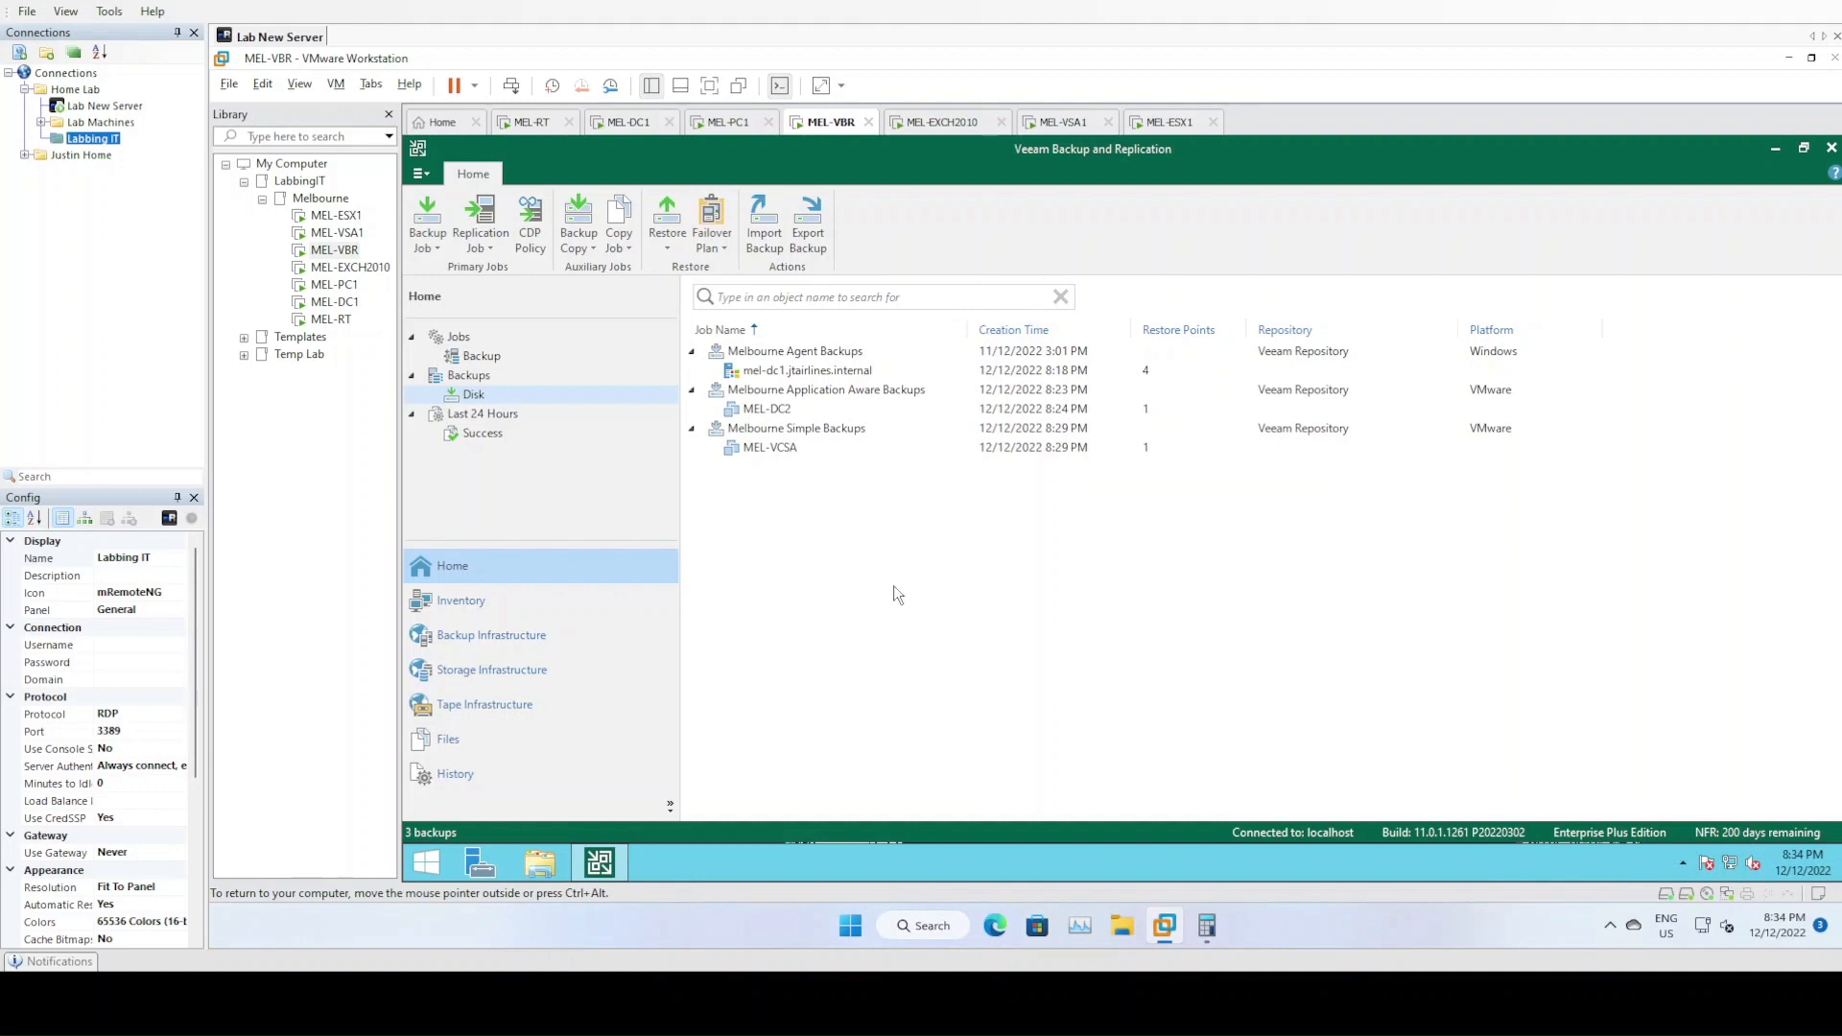
- Compare the restore options offered for the MEL-DC2 and MEL-VCSA backups
right_click(761, 410)
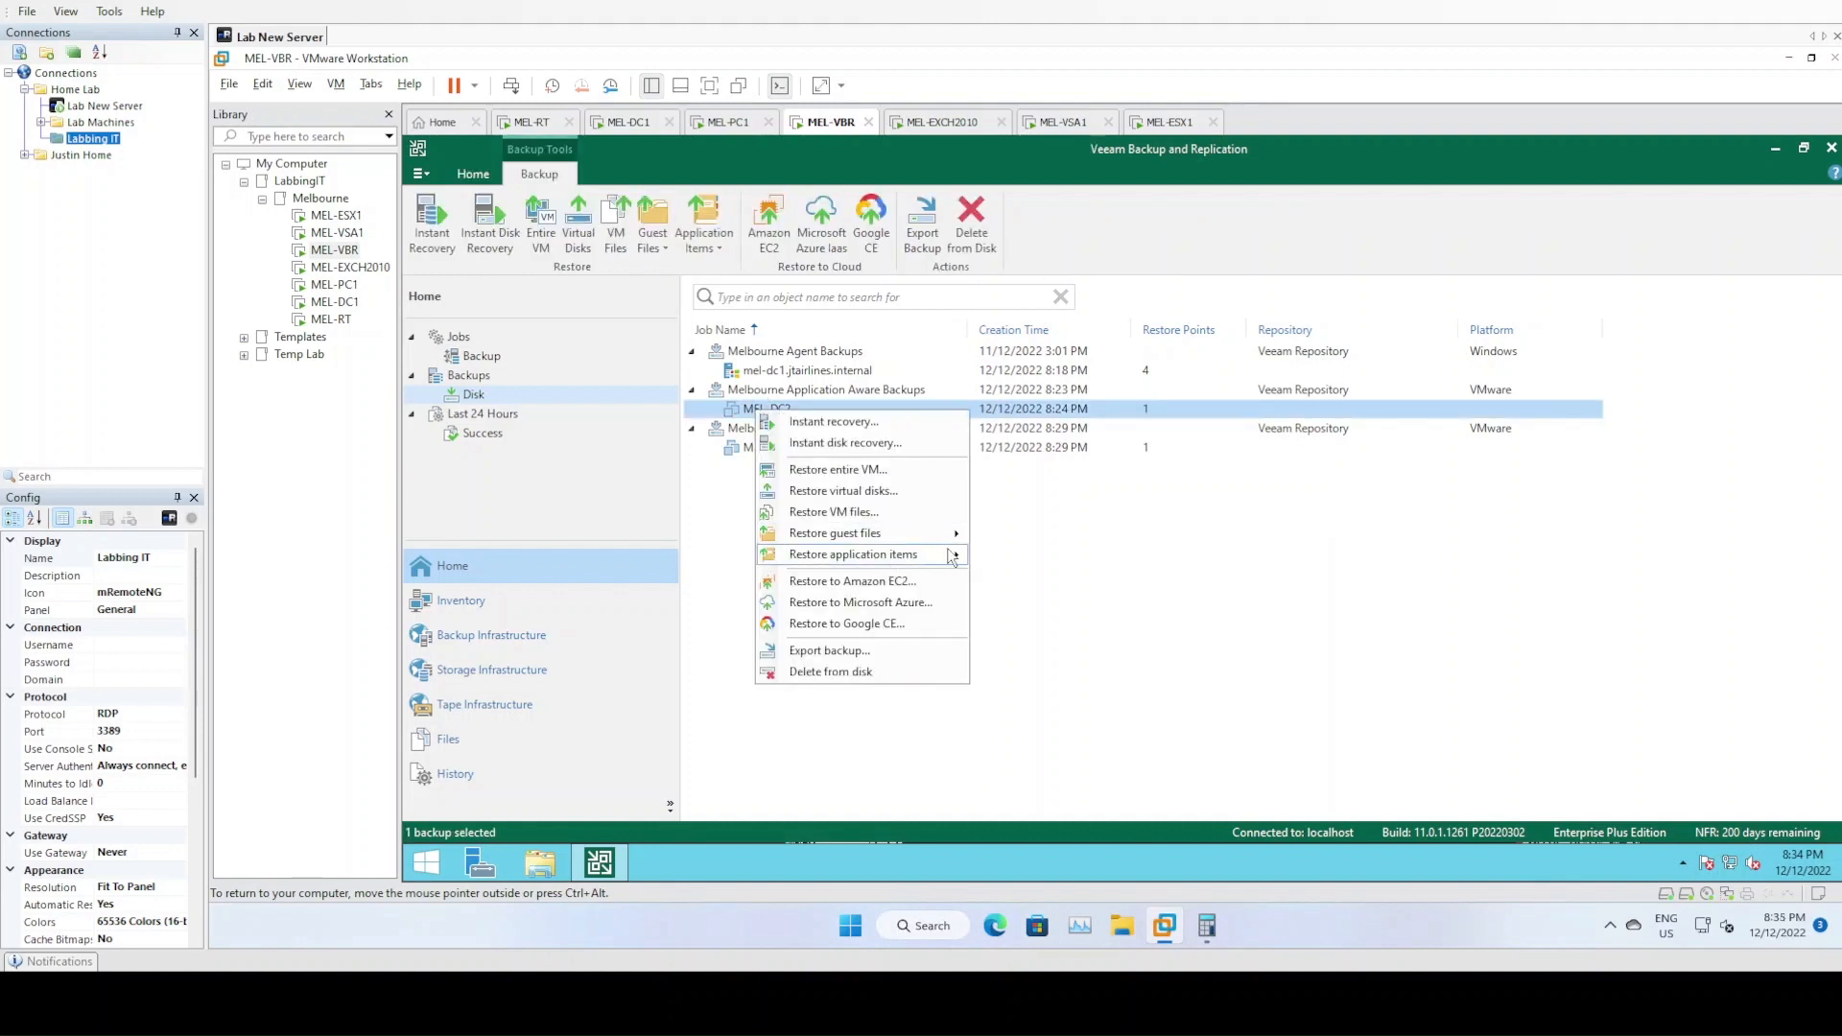
mouse_move(926, 557)
click(1344, 595)
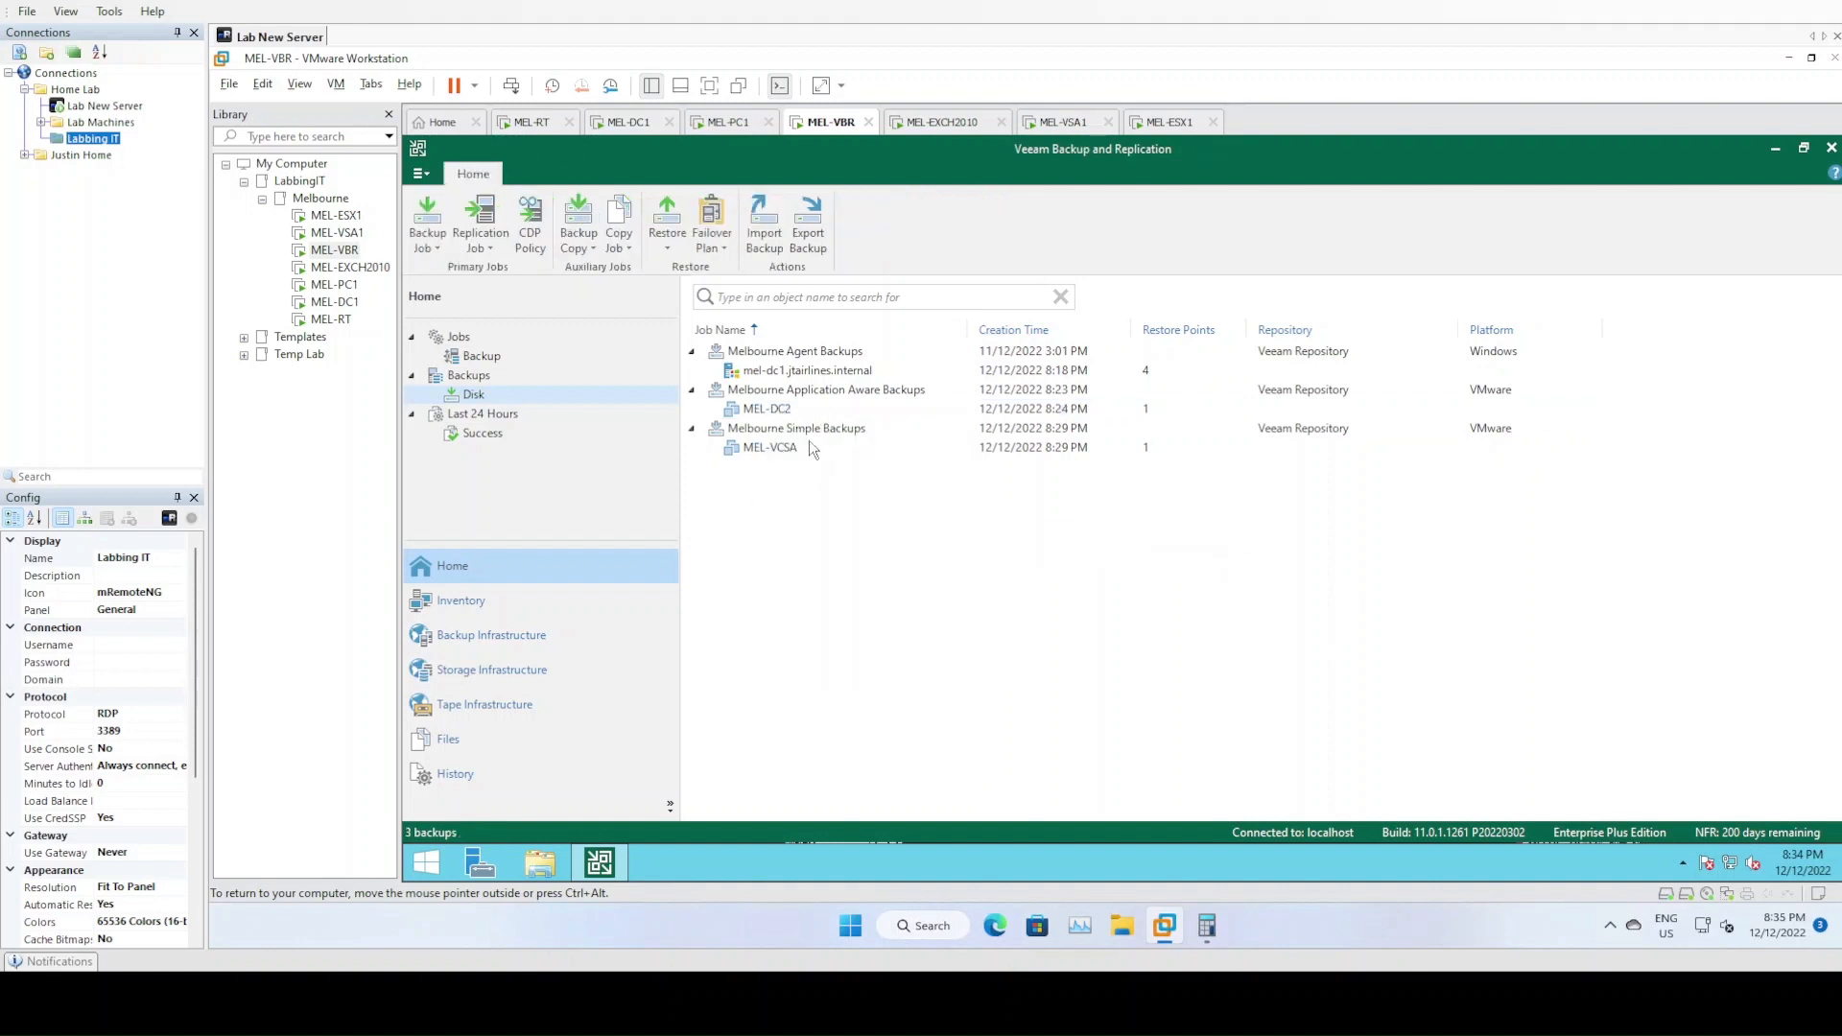
right_click(792, 451)
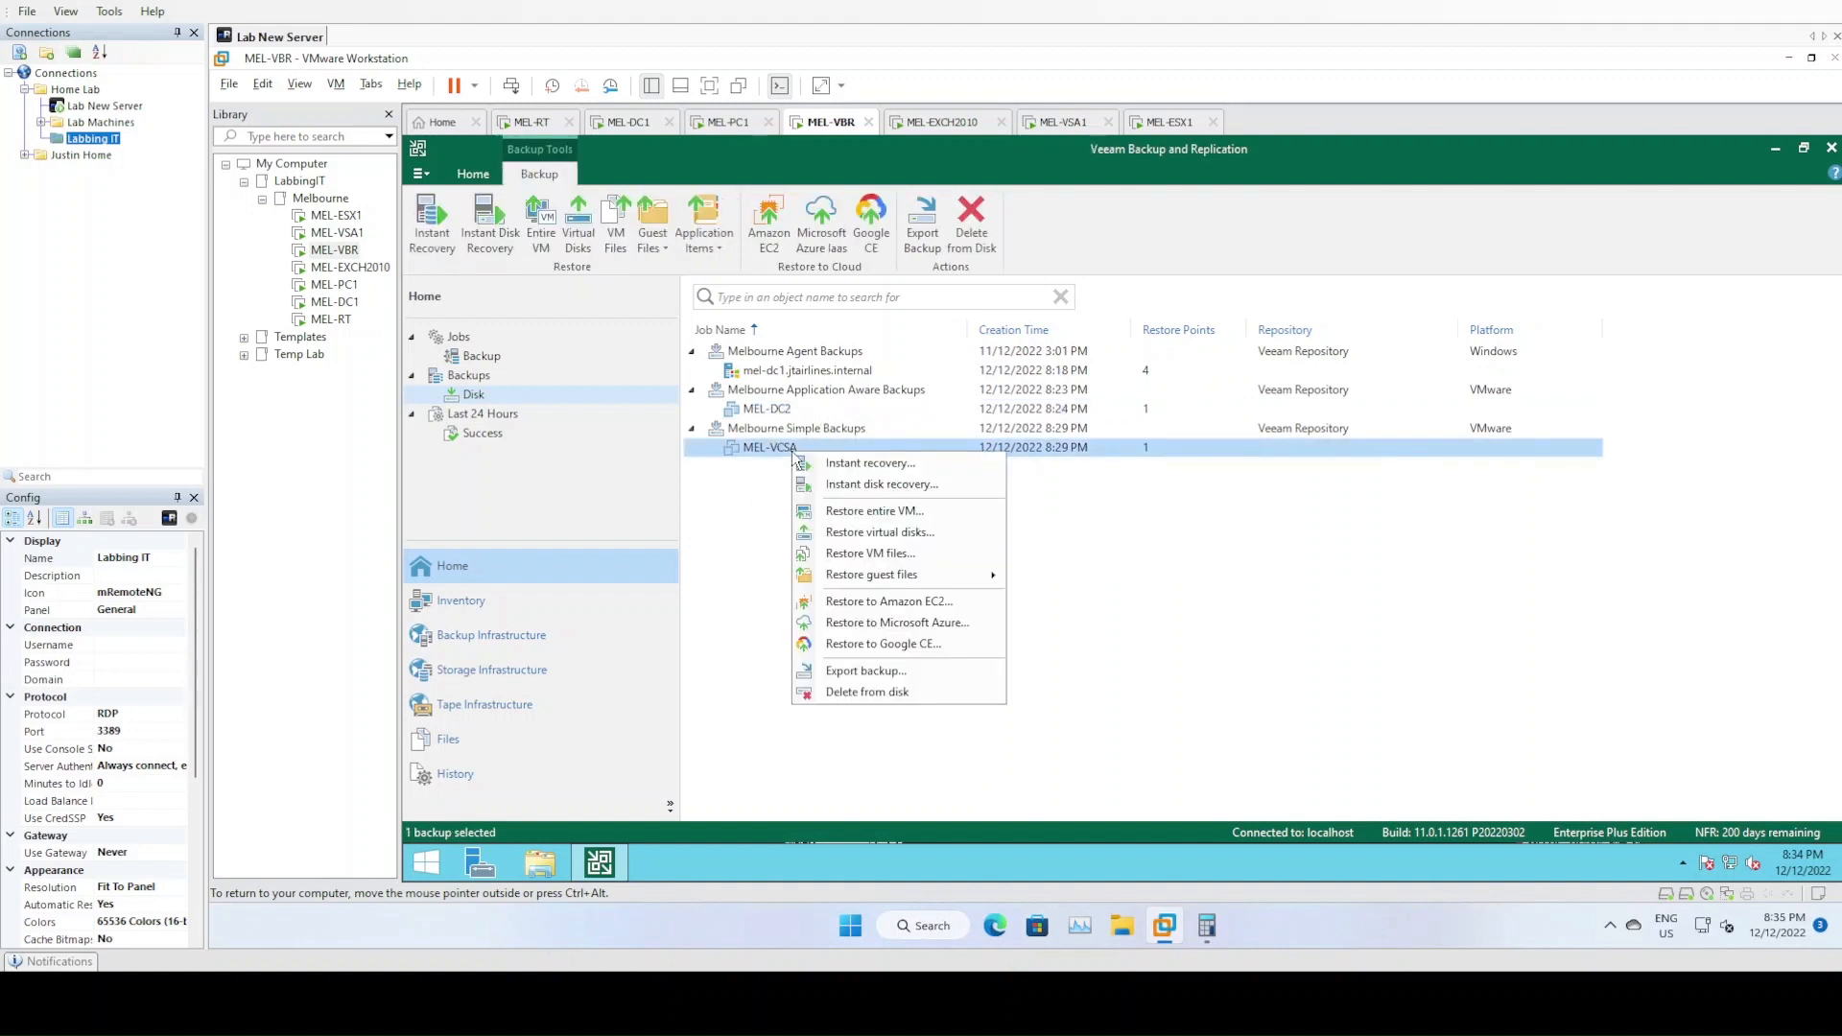
click(1248, 595)
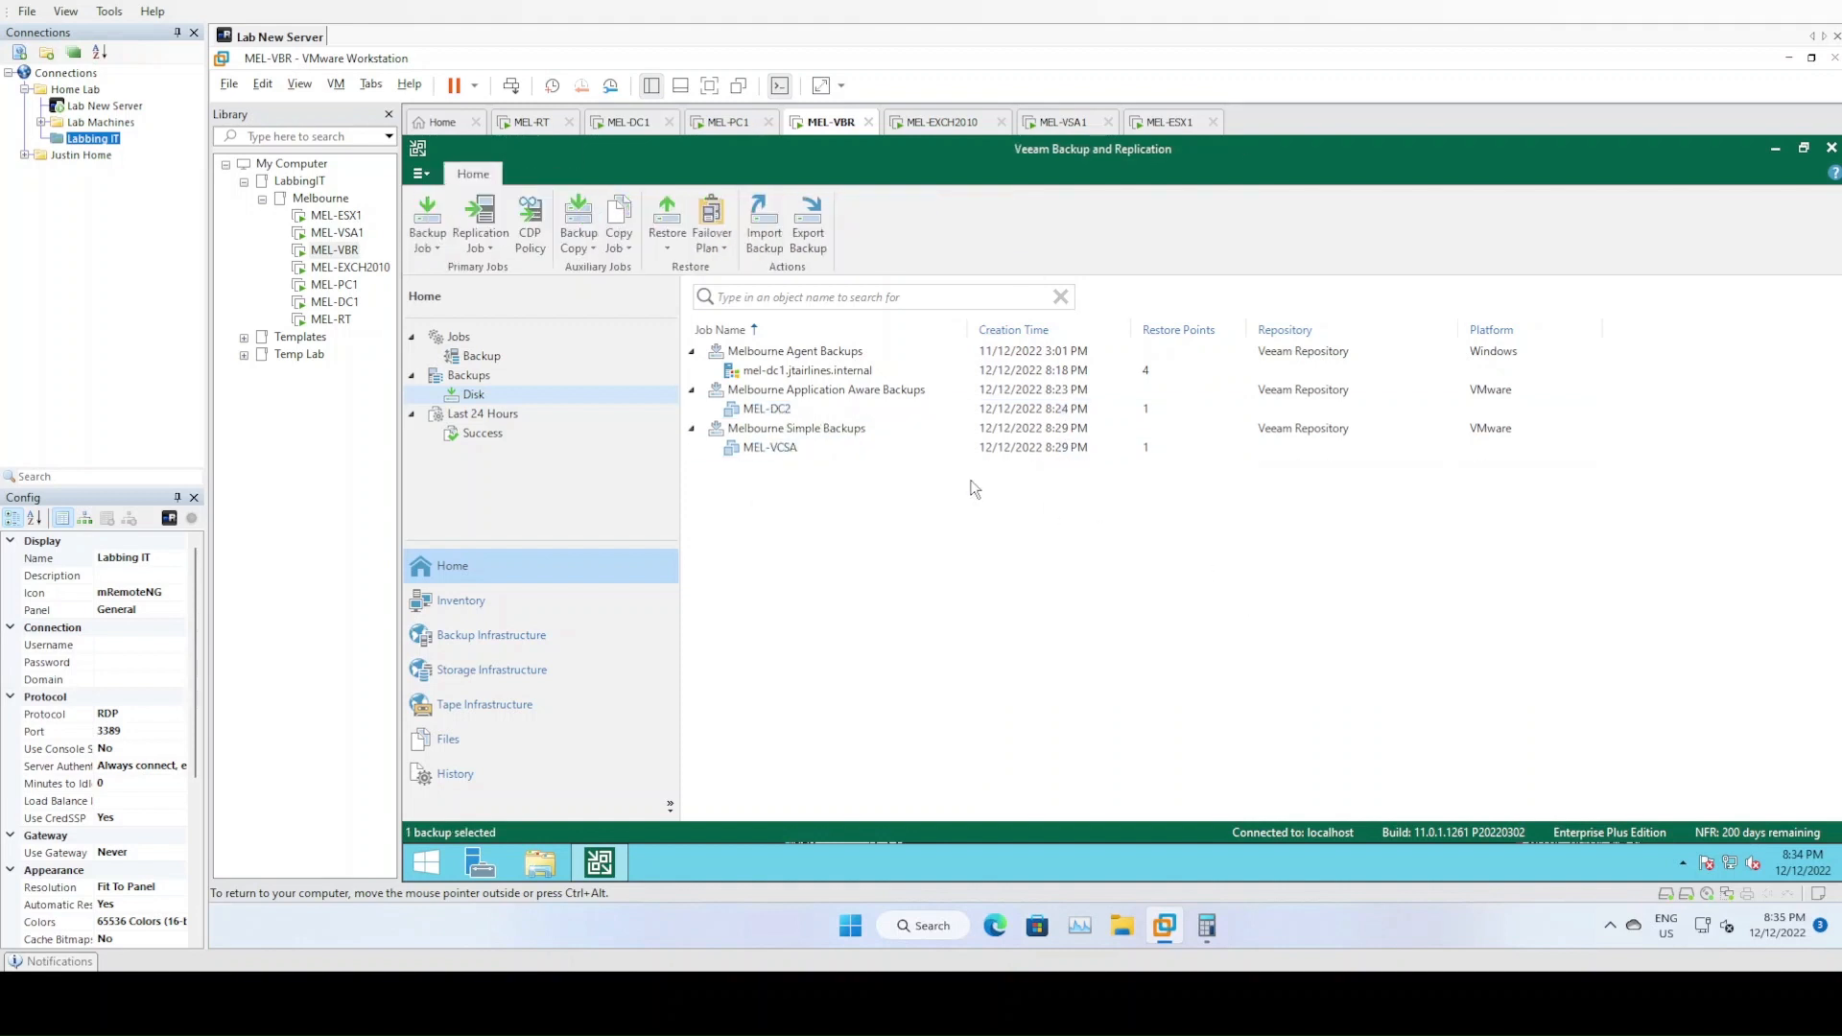
- Examine the guest file and application item restore options for MEL-DC2 and check them against those for MEL-VCSA
right_click(765, 412)
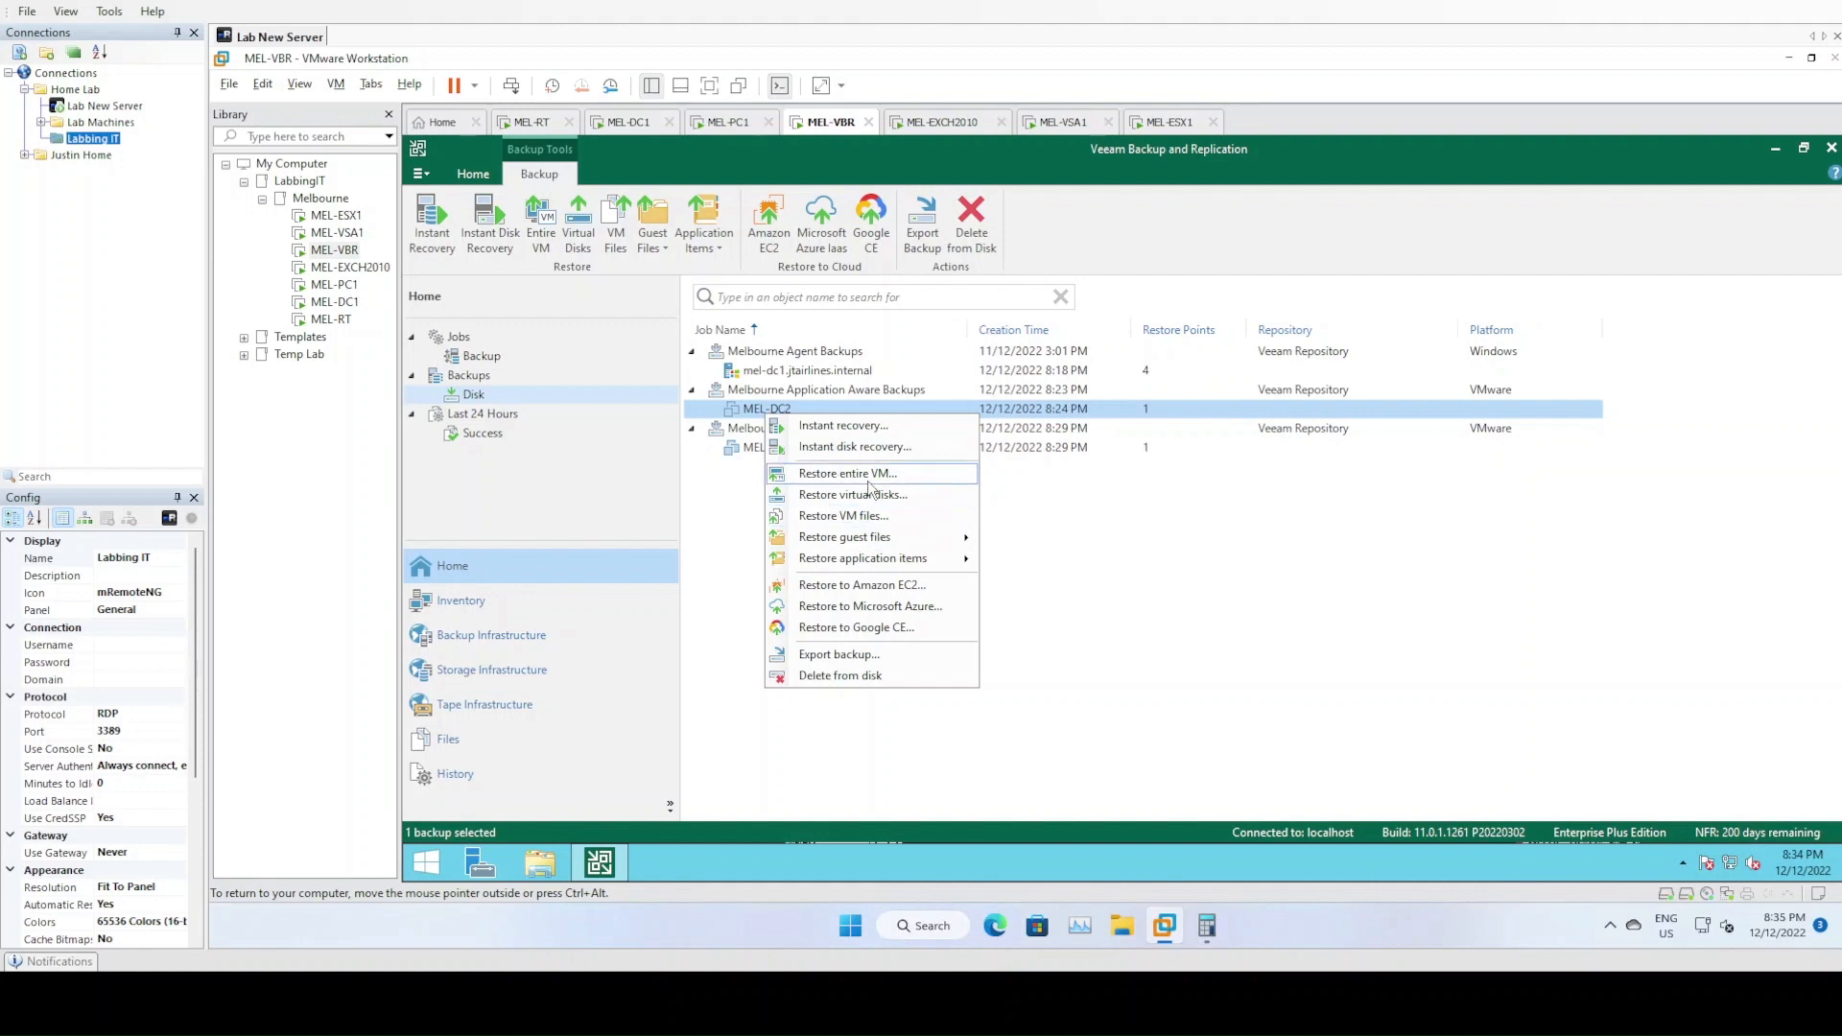
mouse_move(883, 542)
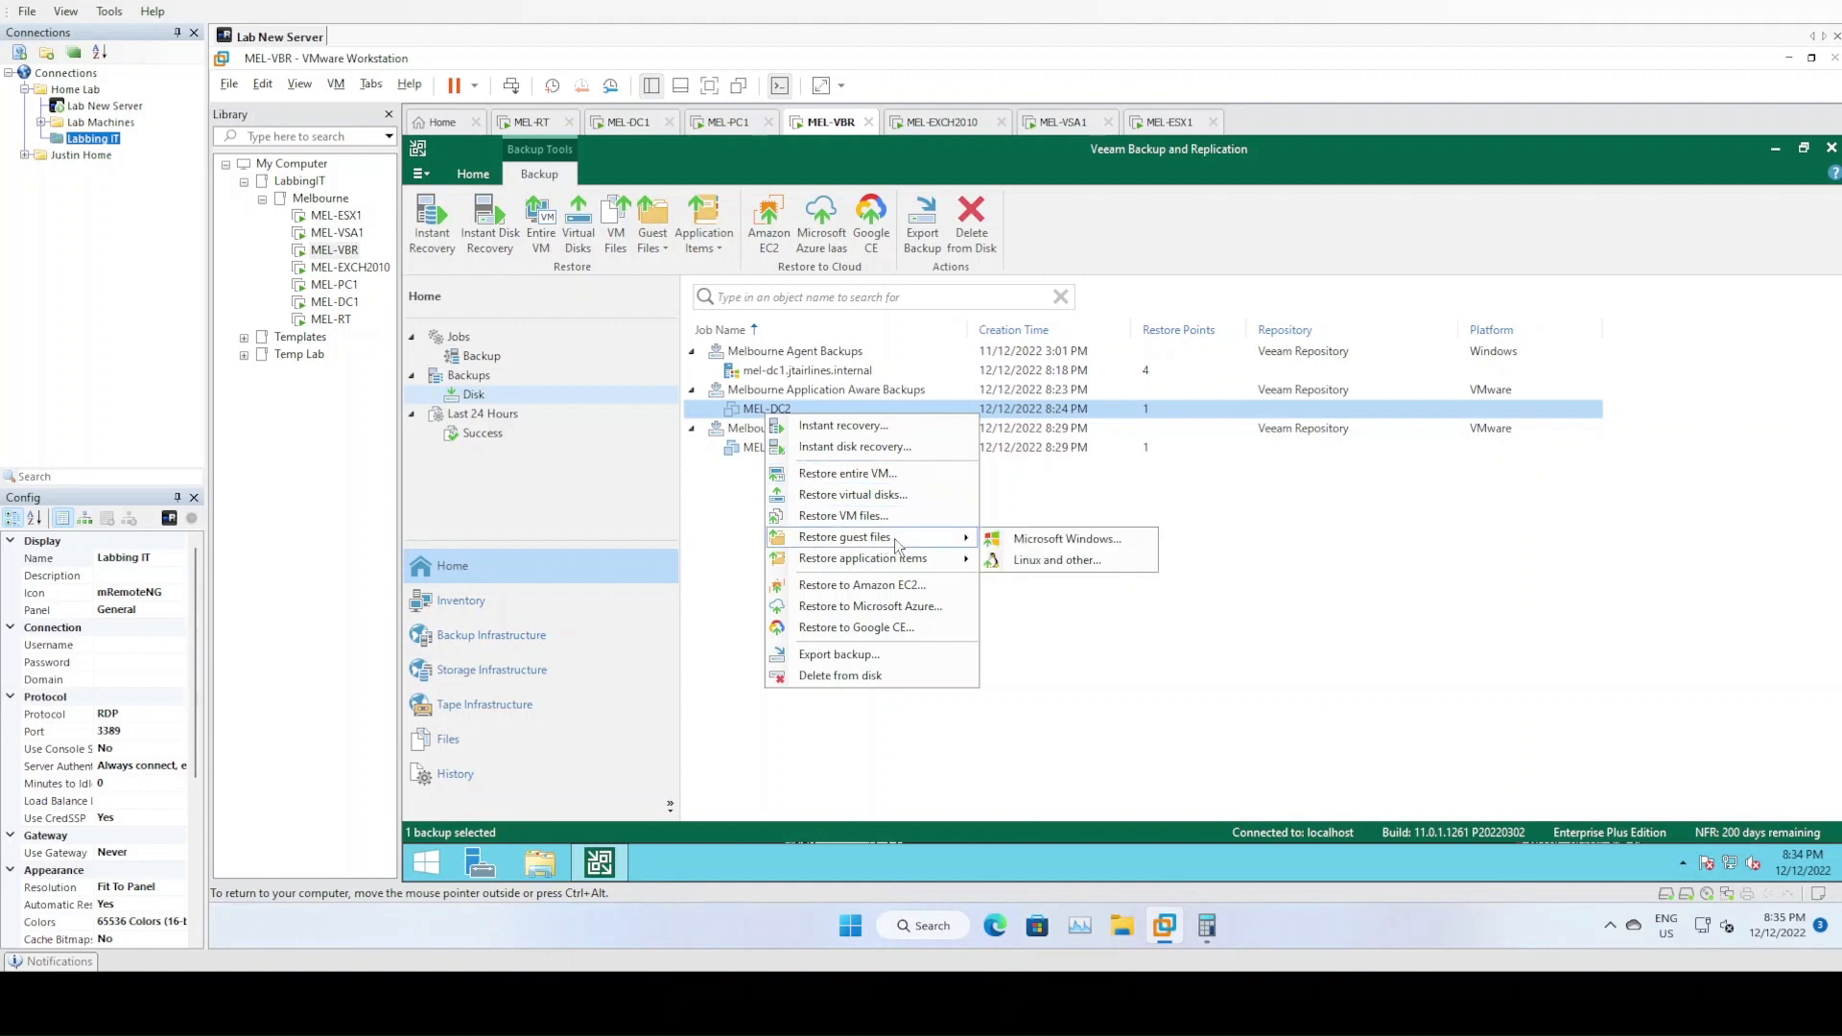
mouse_move(944, 567)
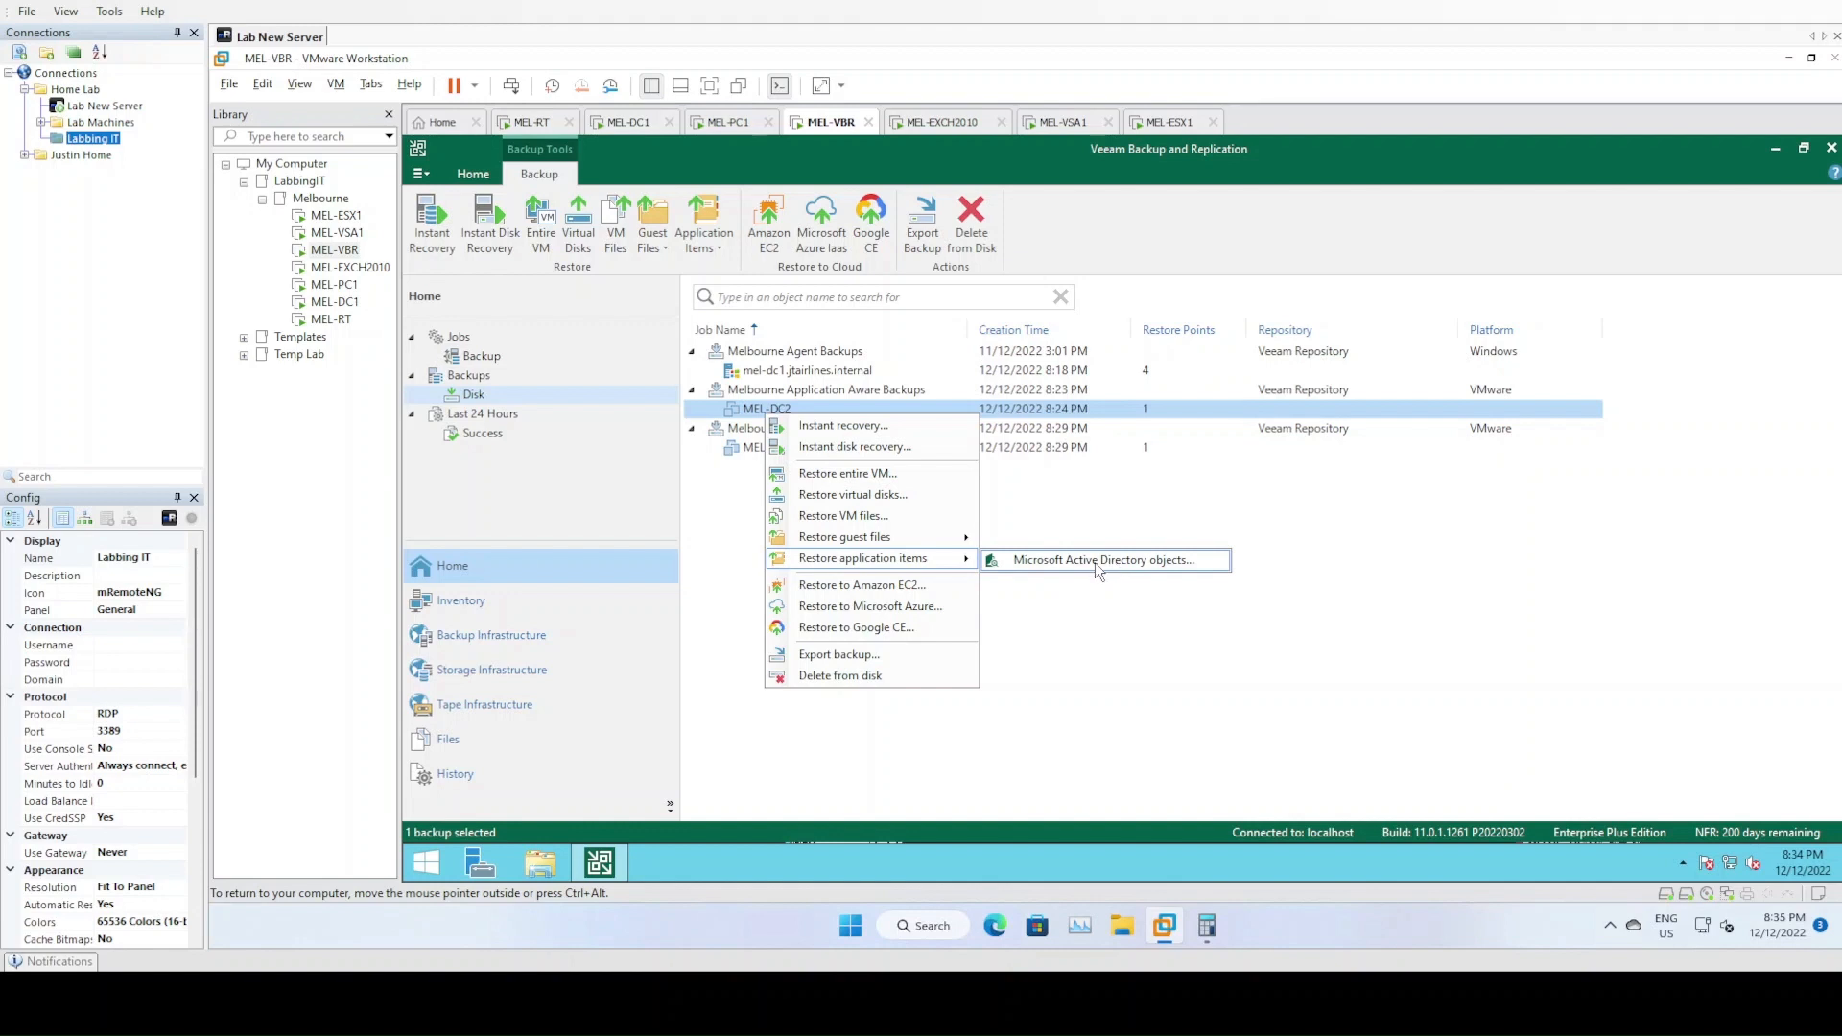
click(1161, 677)
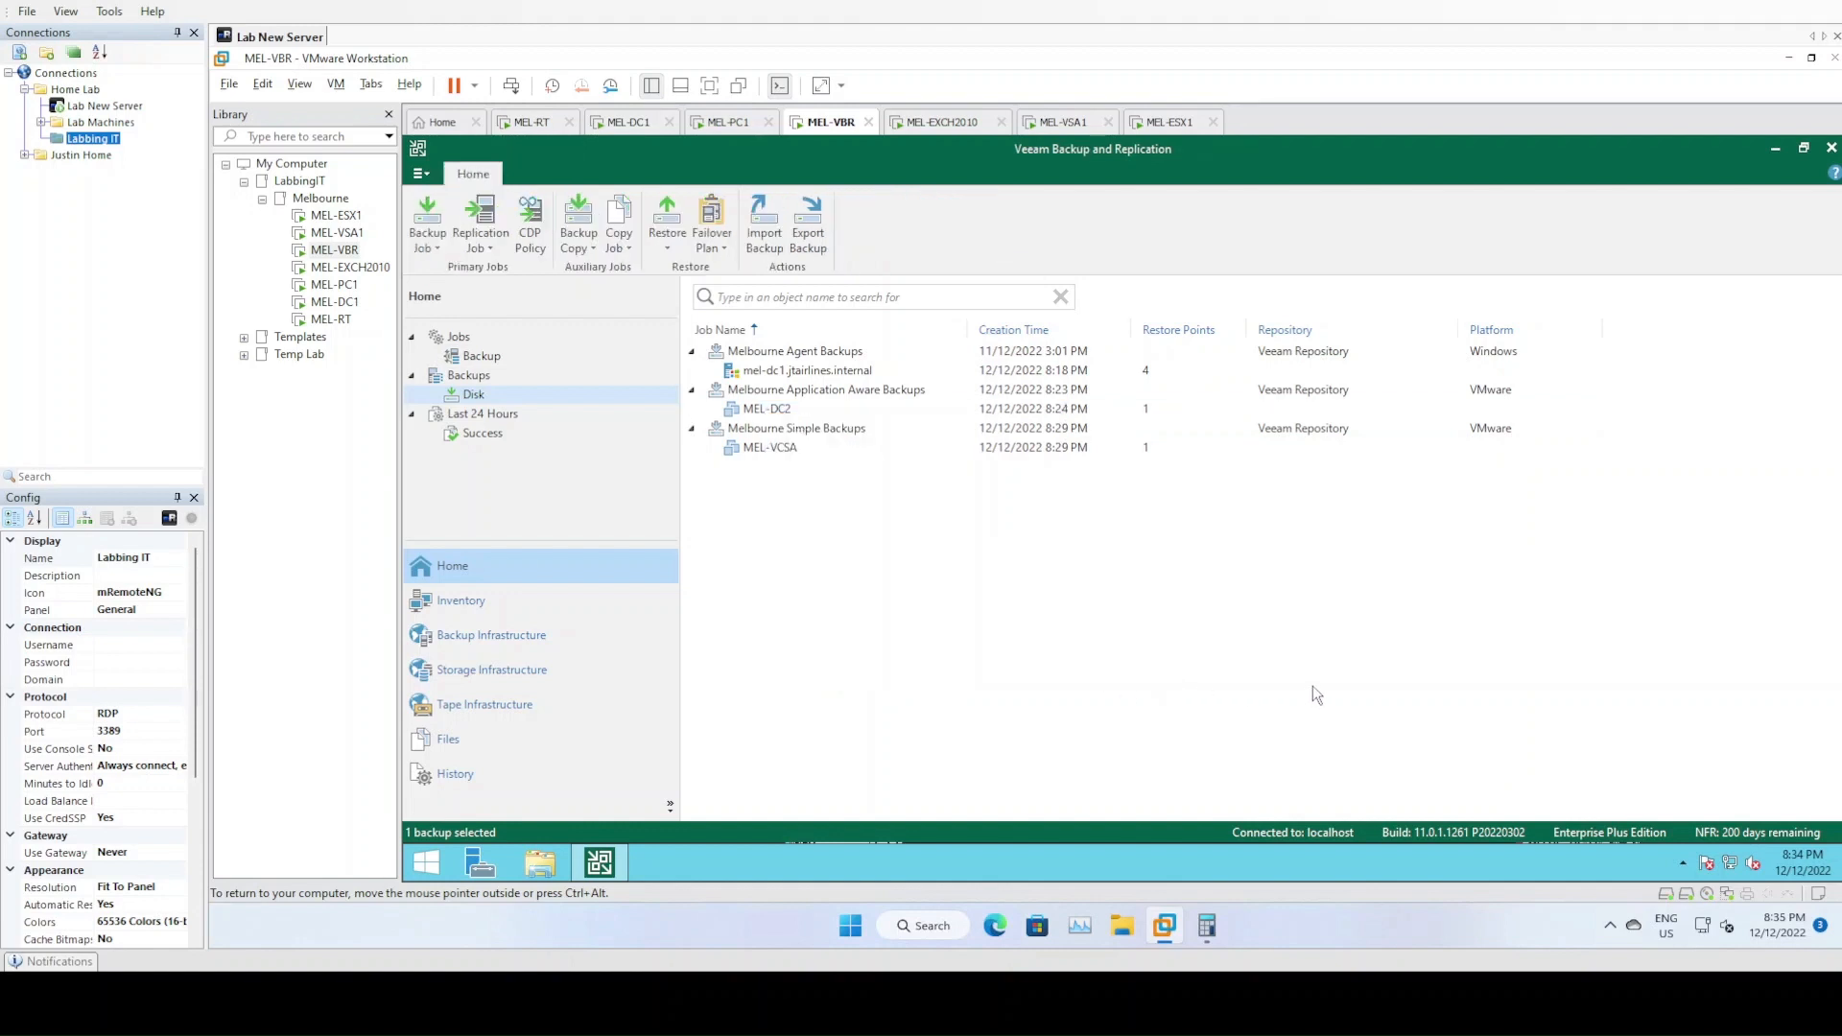
right_click(775, 447)
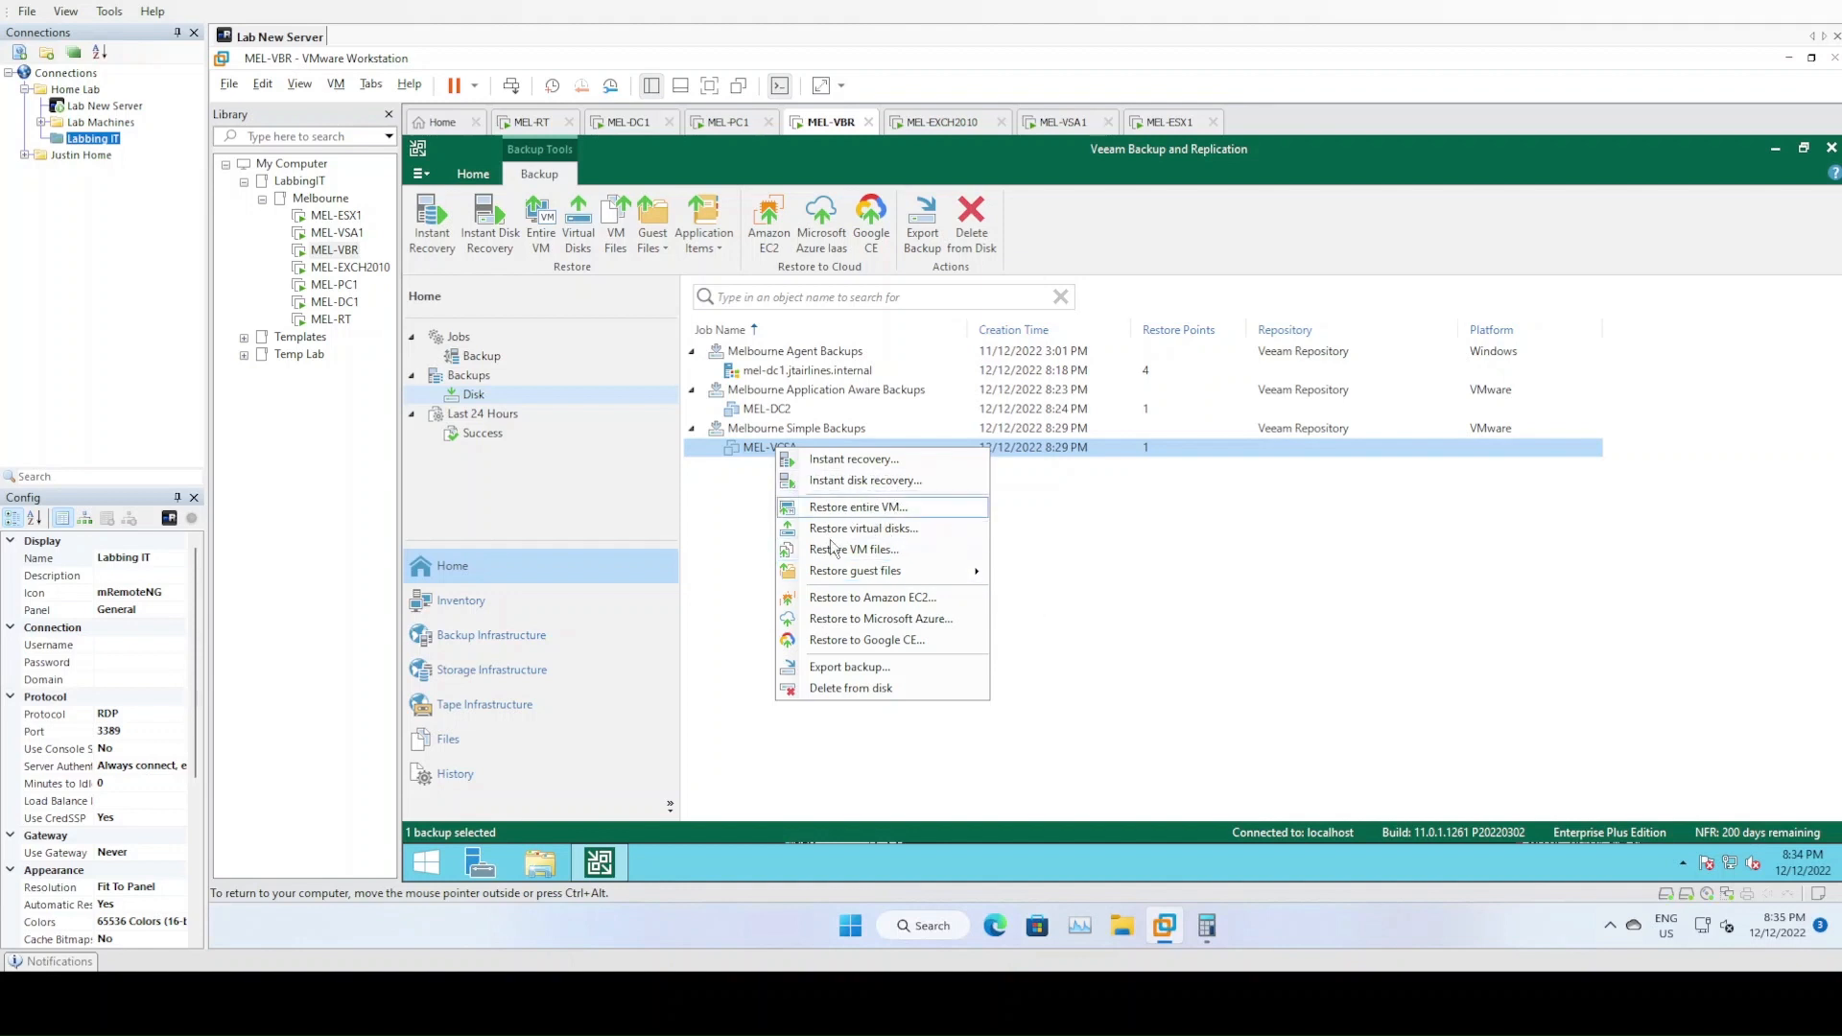
click(1425, 639)
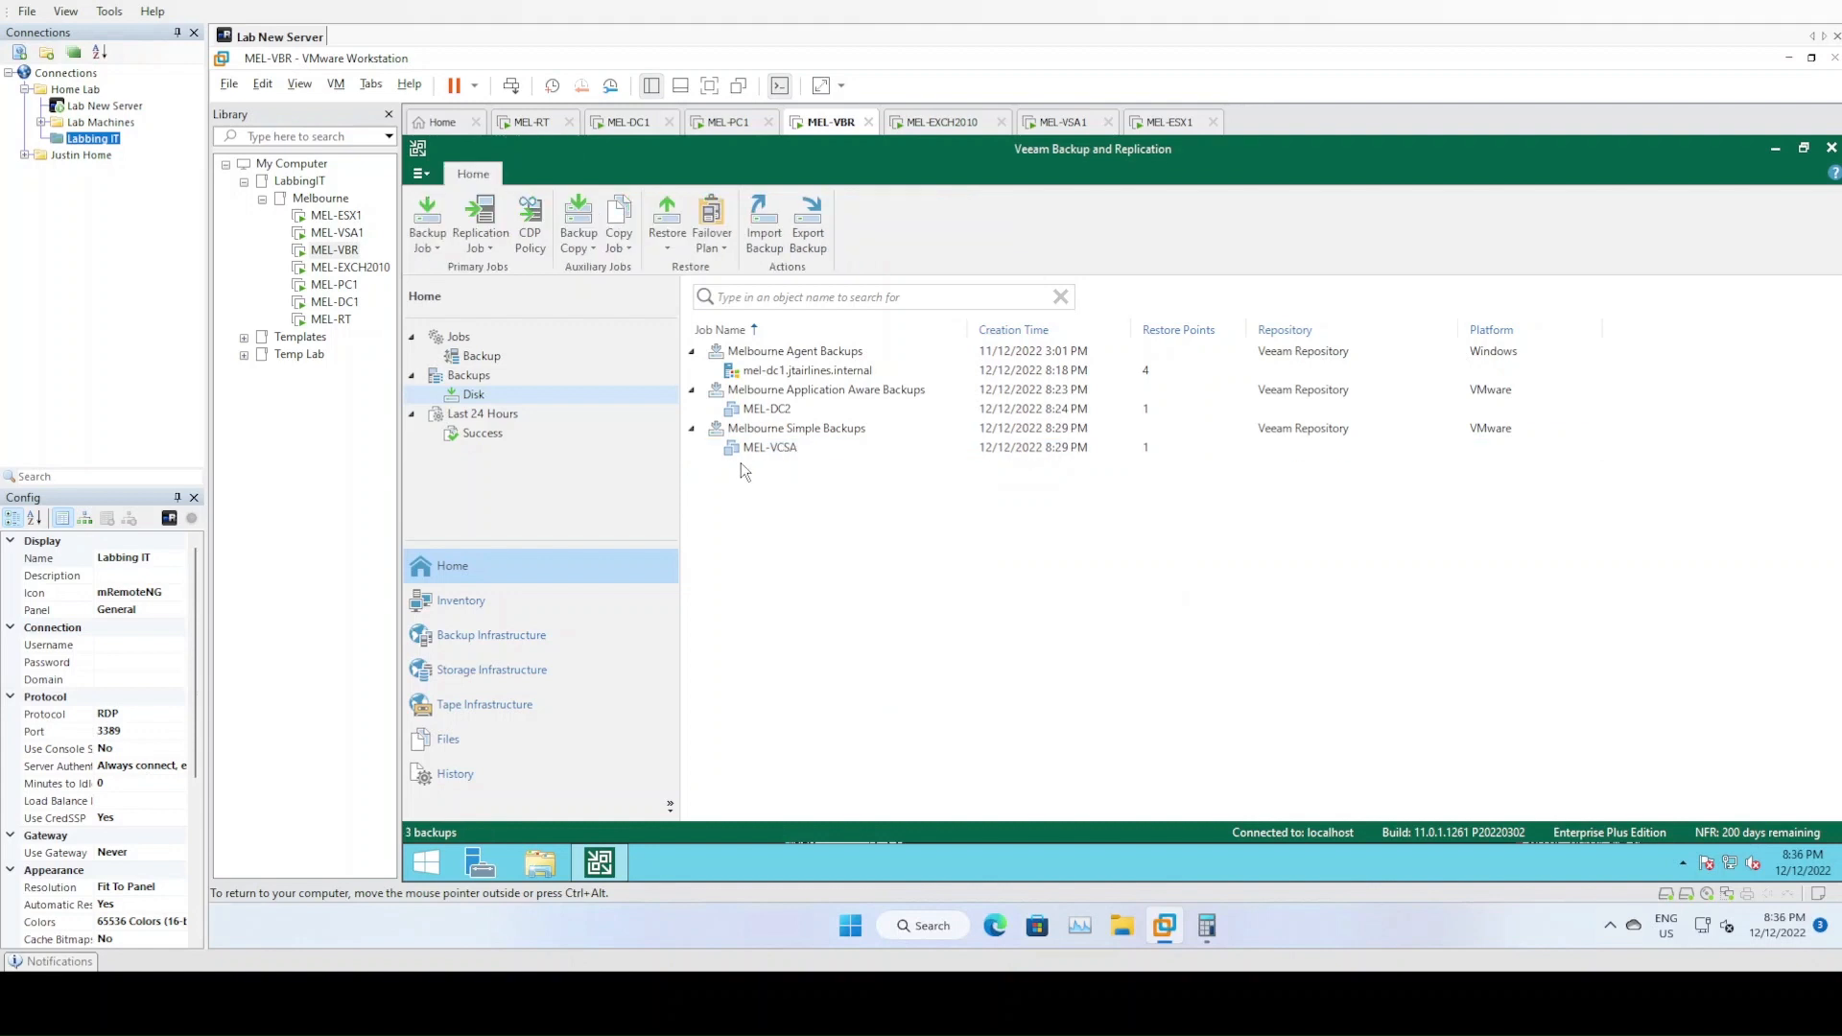
click(767, 410)
right_click(770, 423)
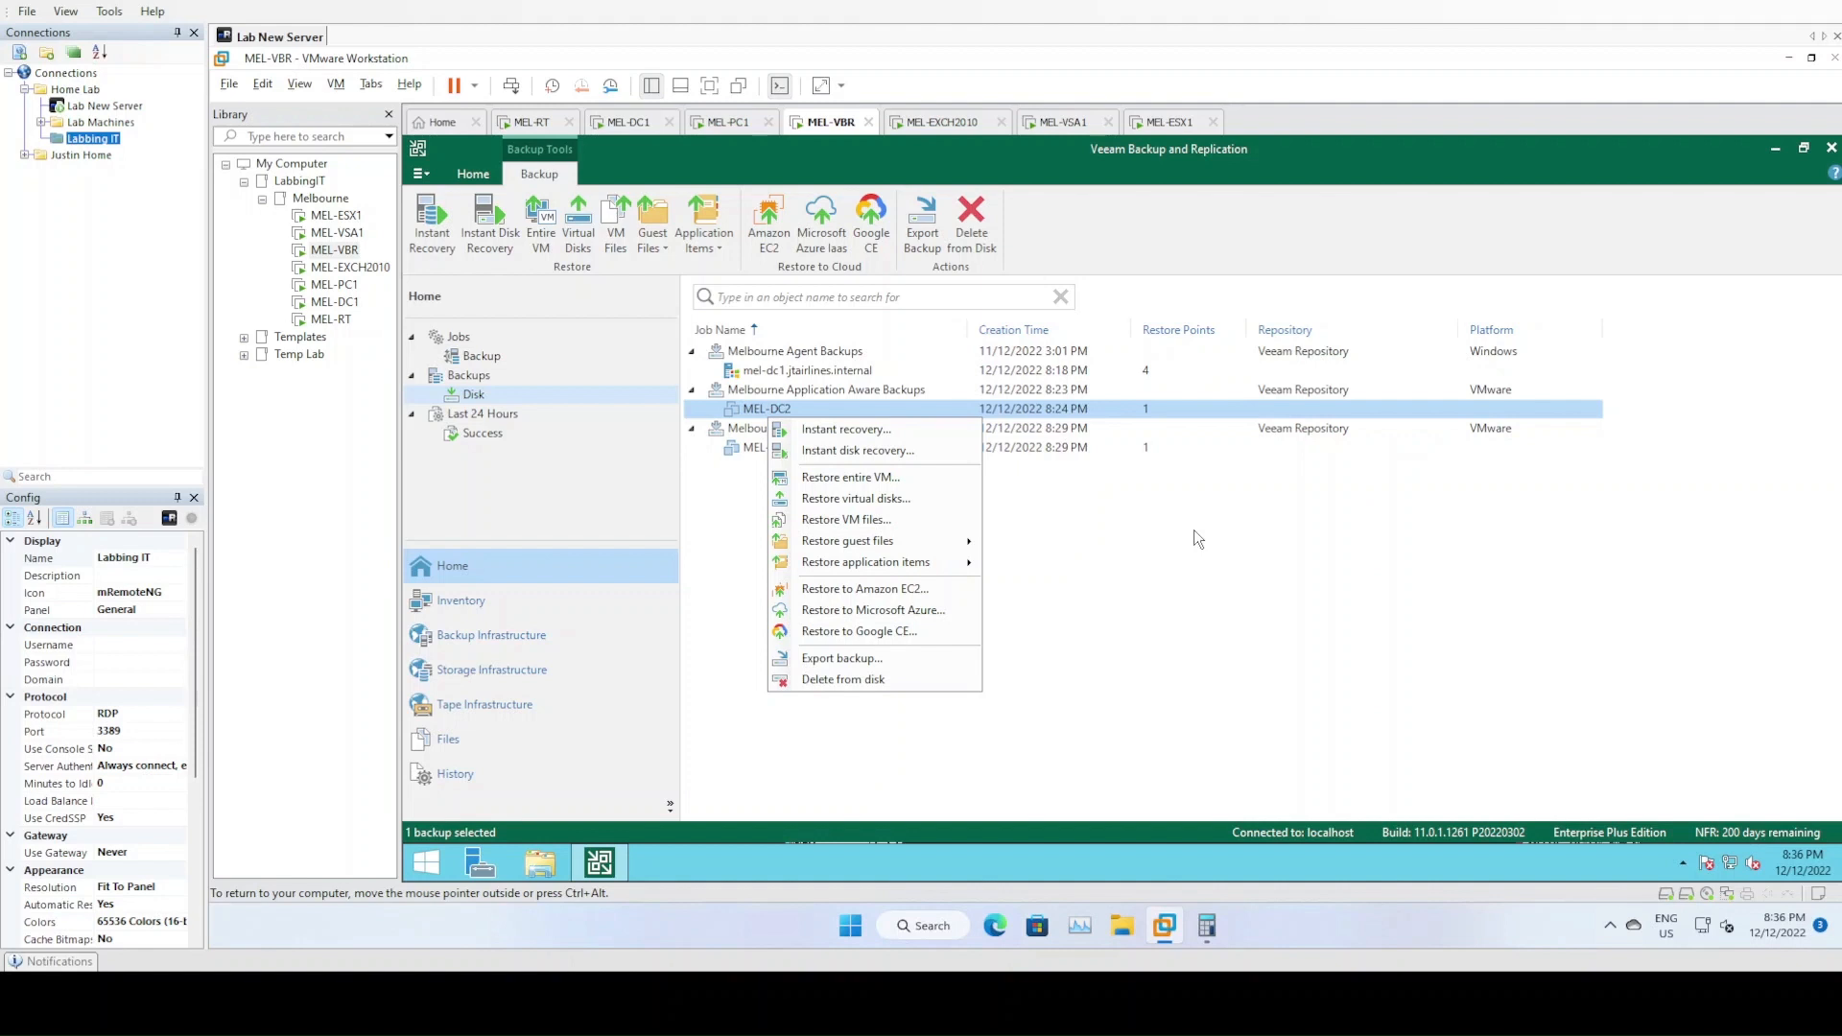
click(1134, 535)
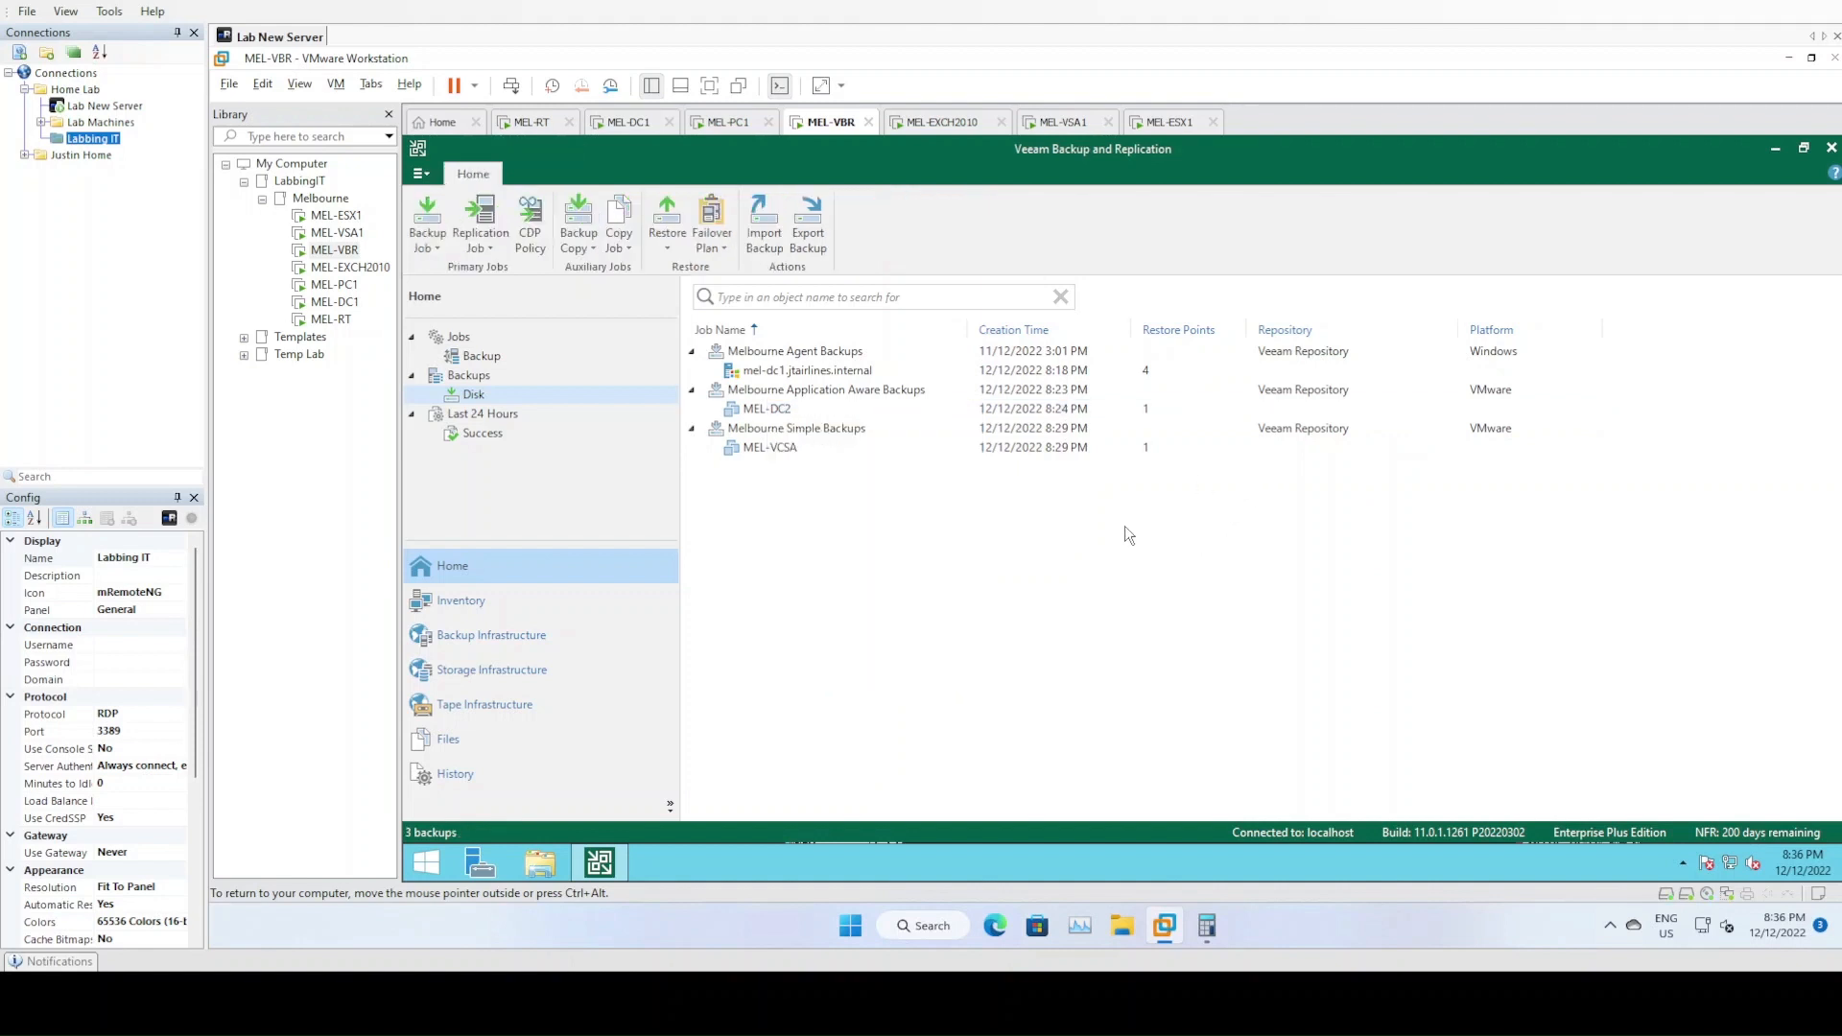
click(772, 413)
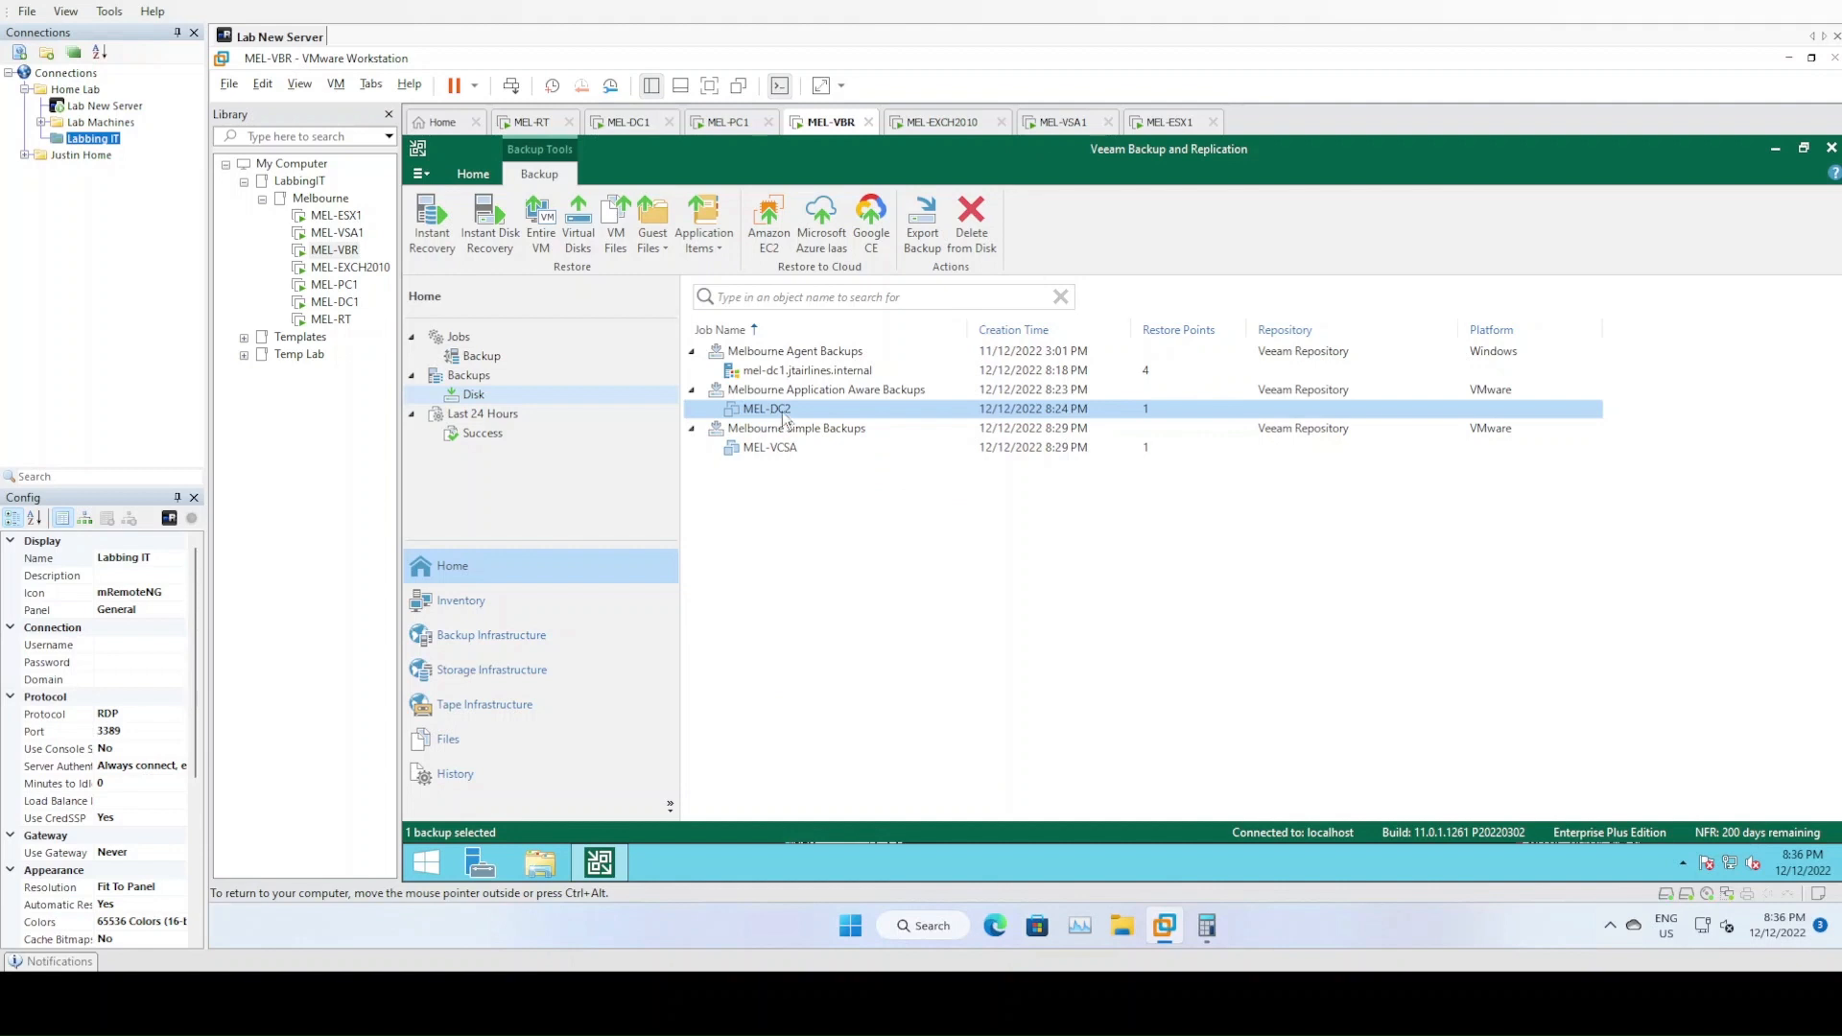
click(842, 553)
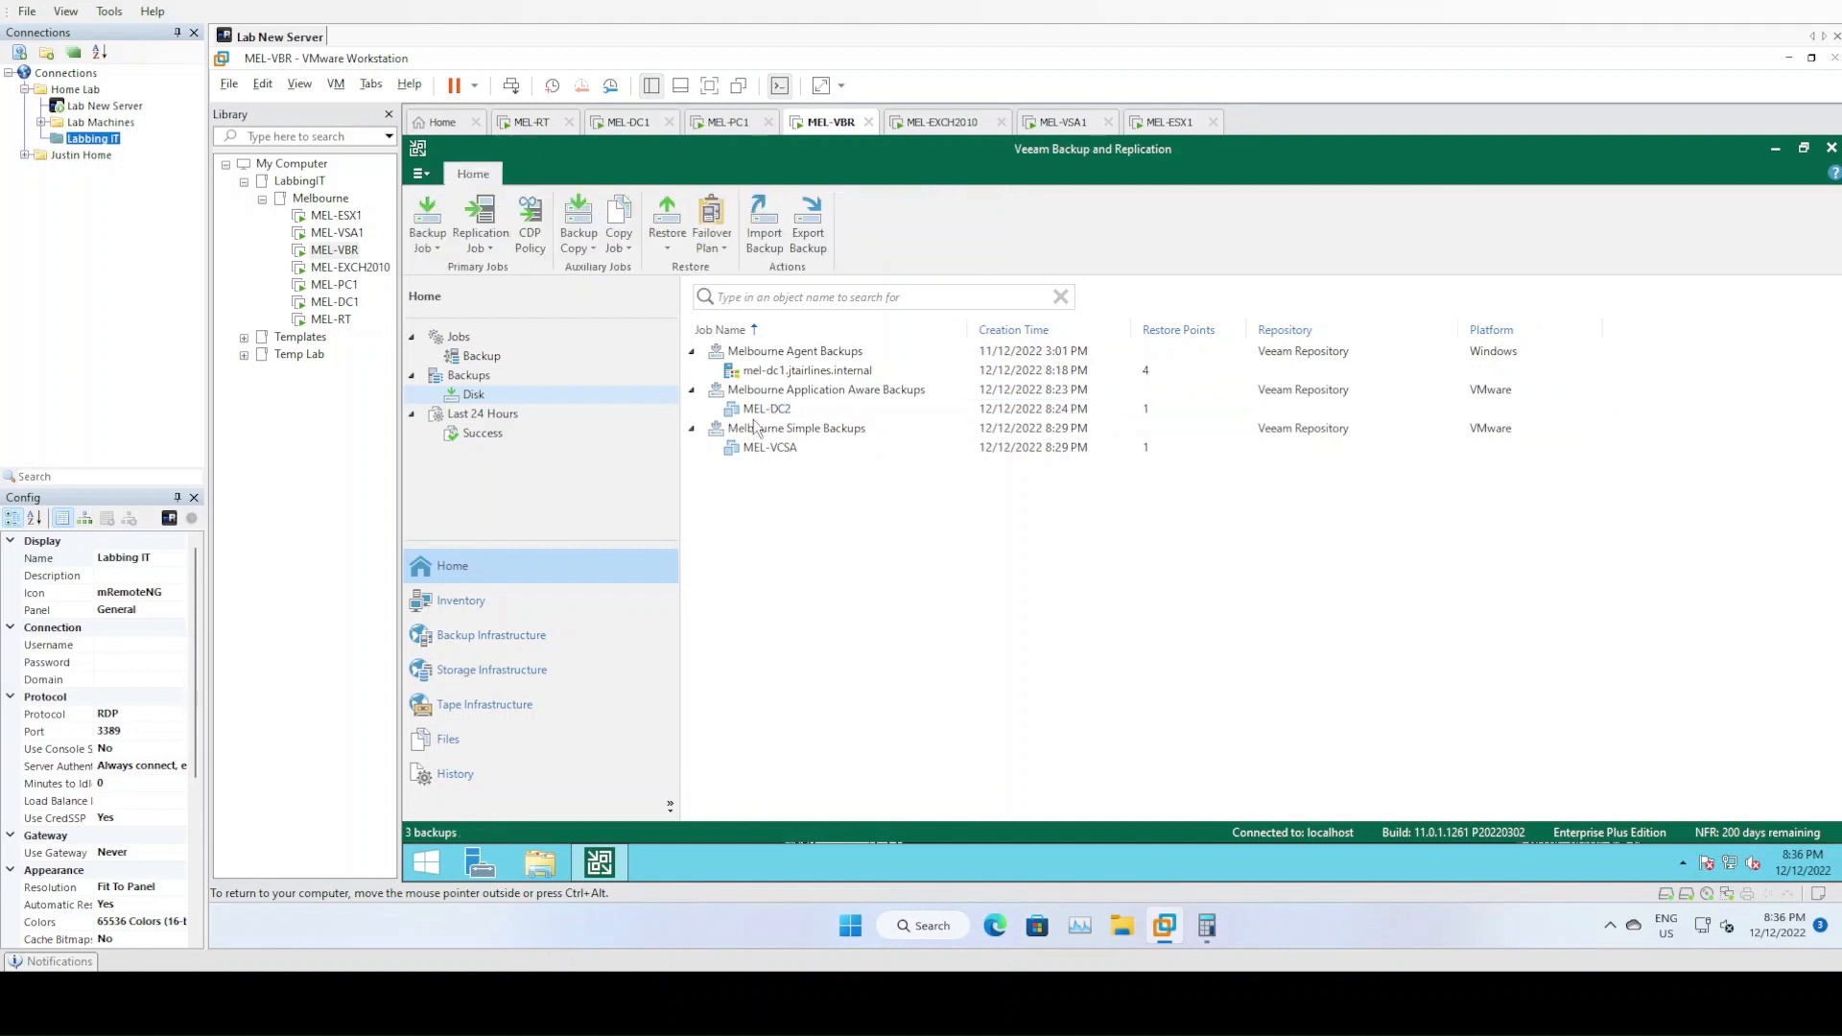
click(755, 427)
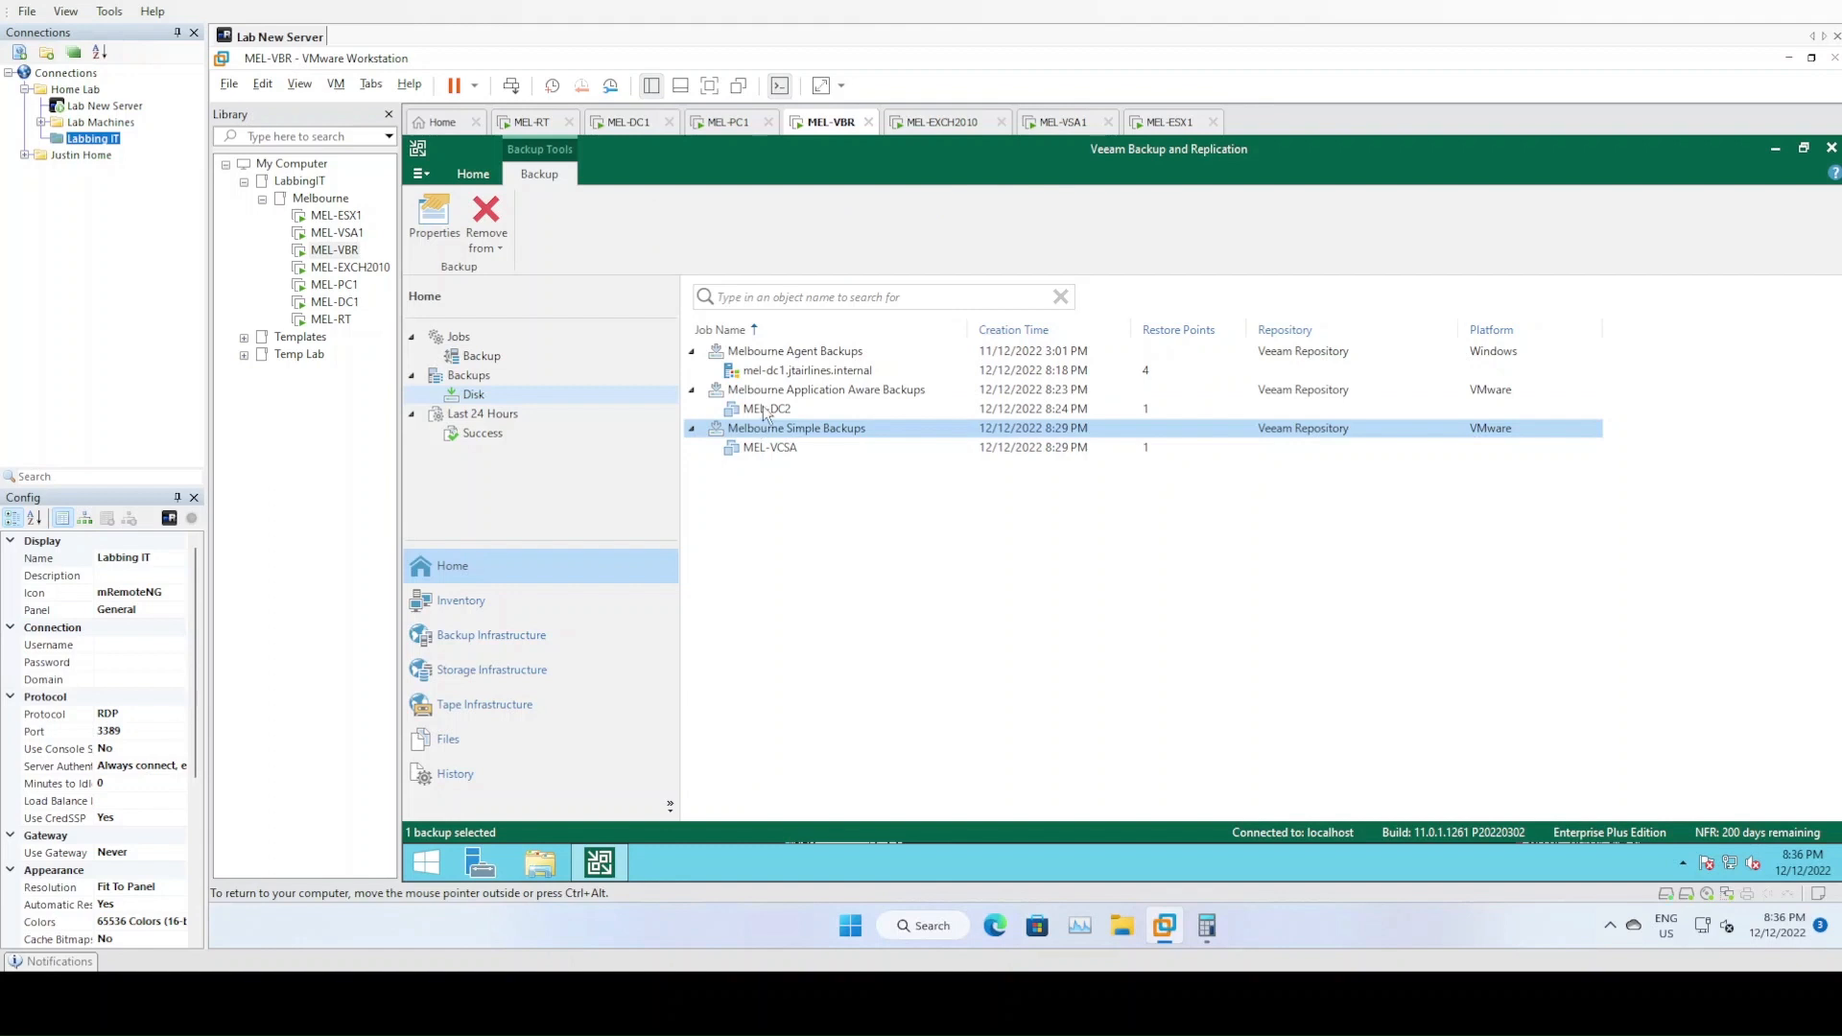
click(759, 441)
click(771, 410)
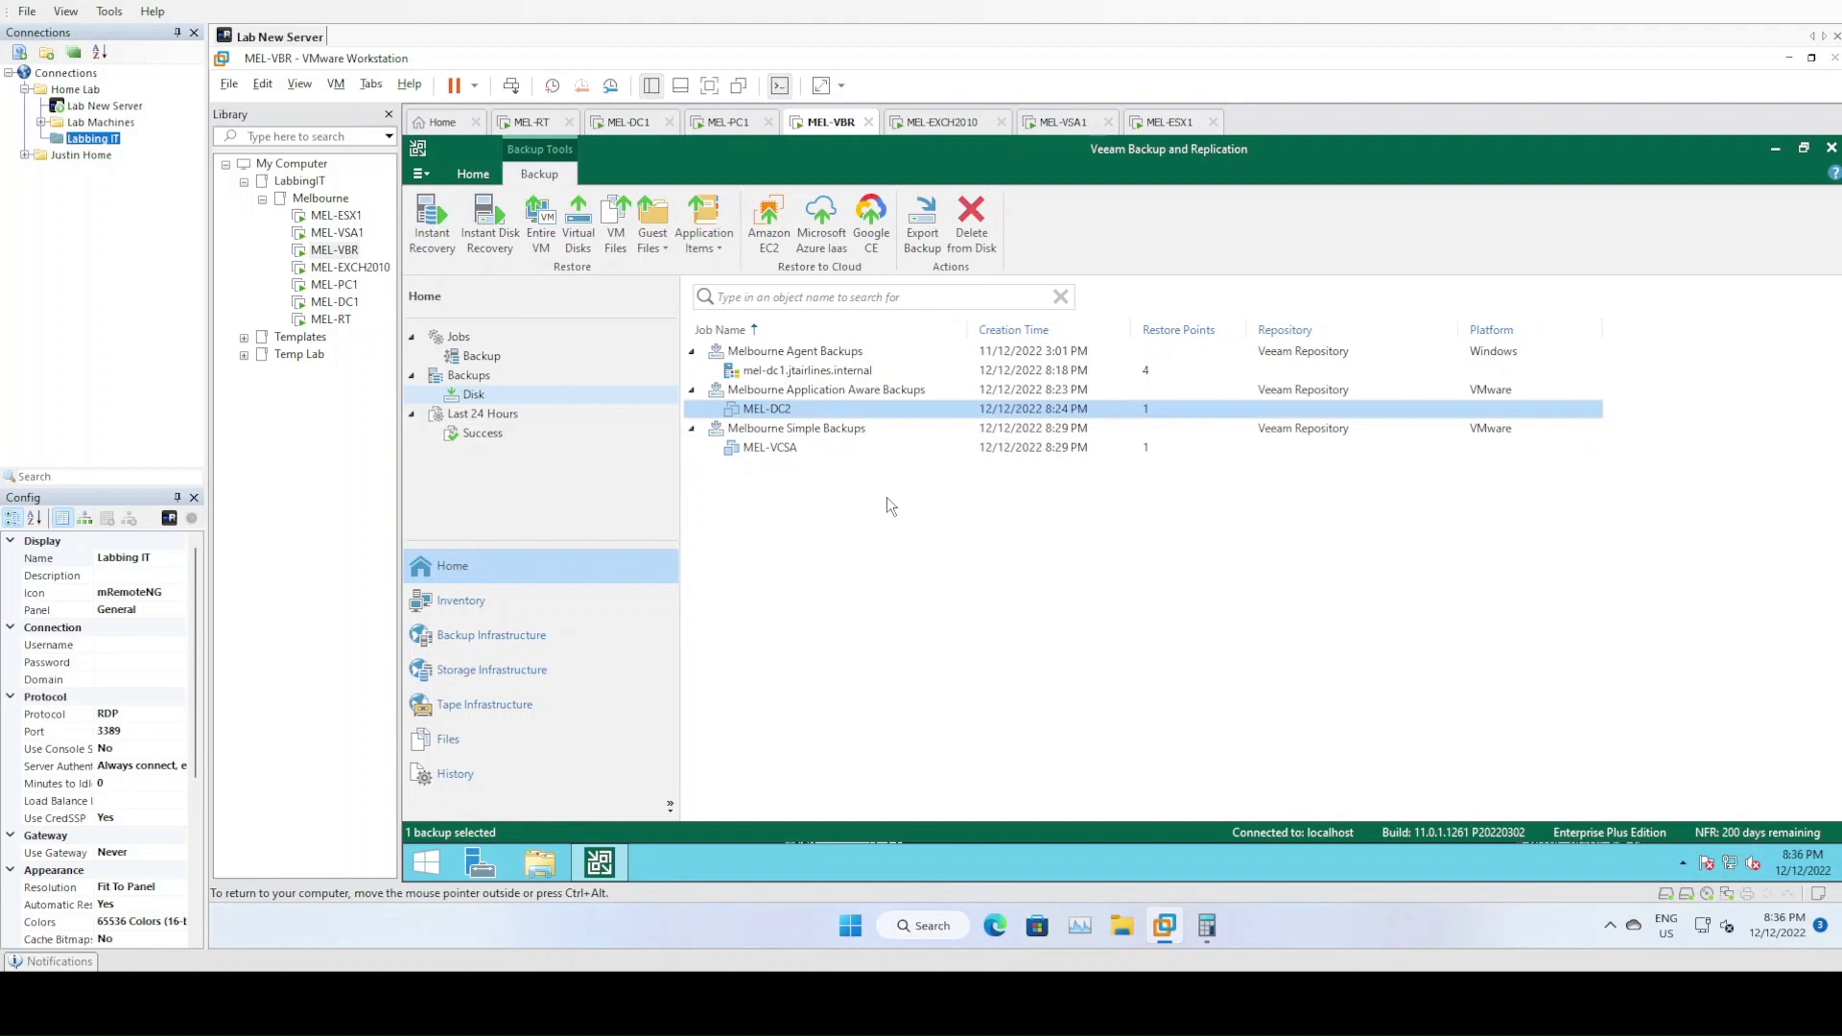
click(810, 549)
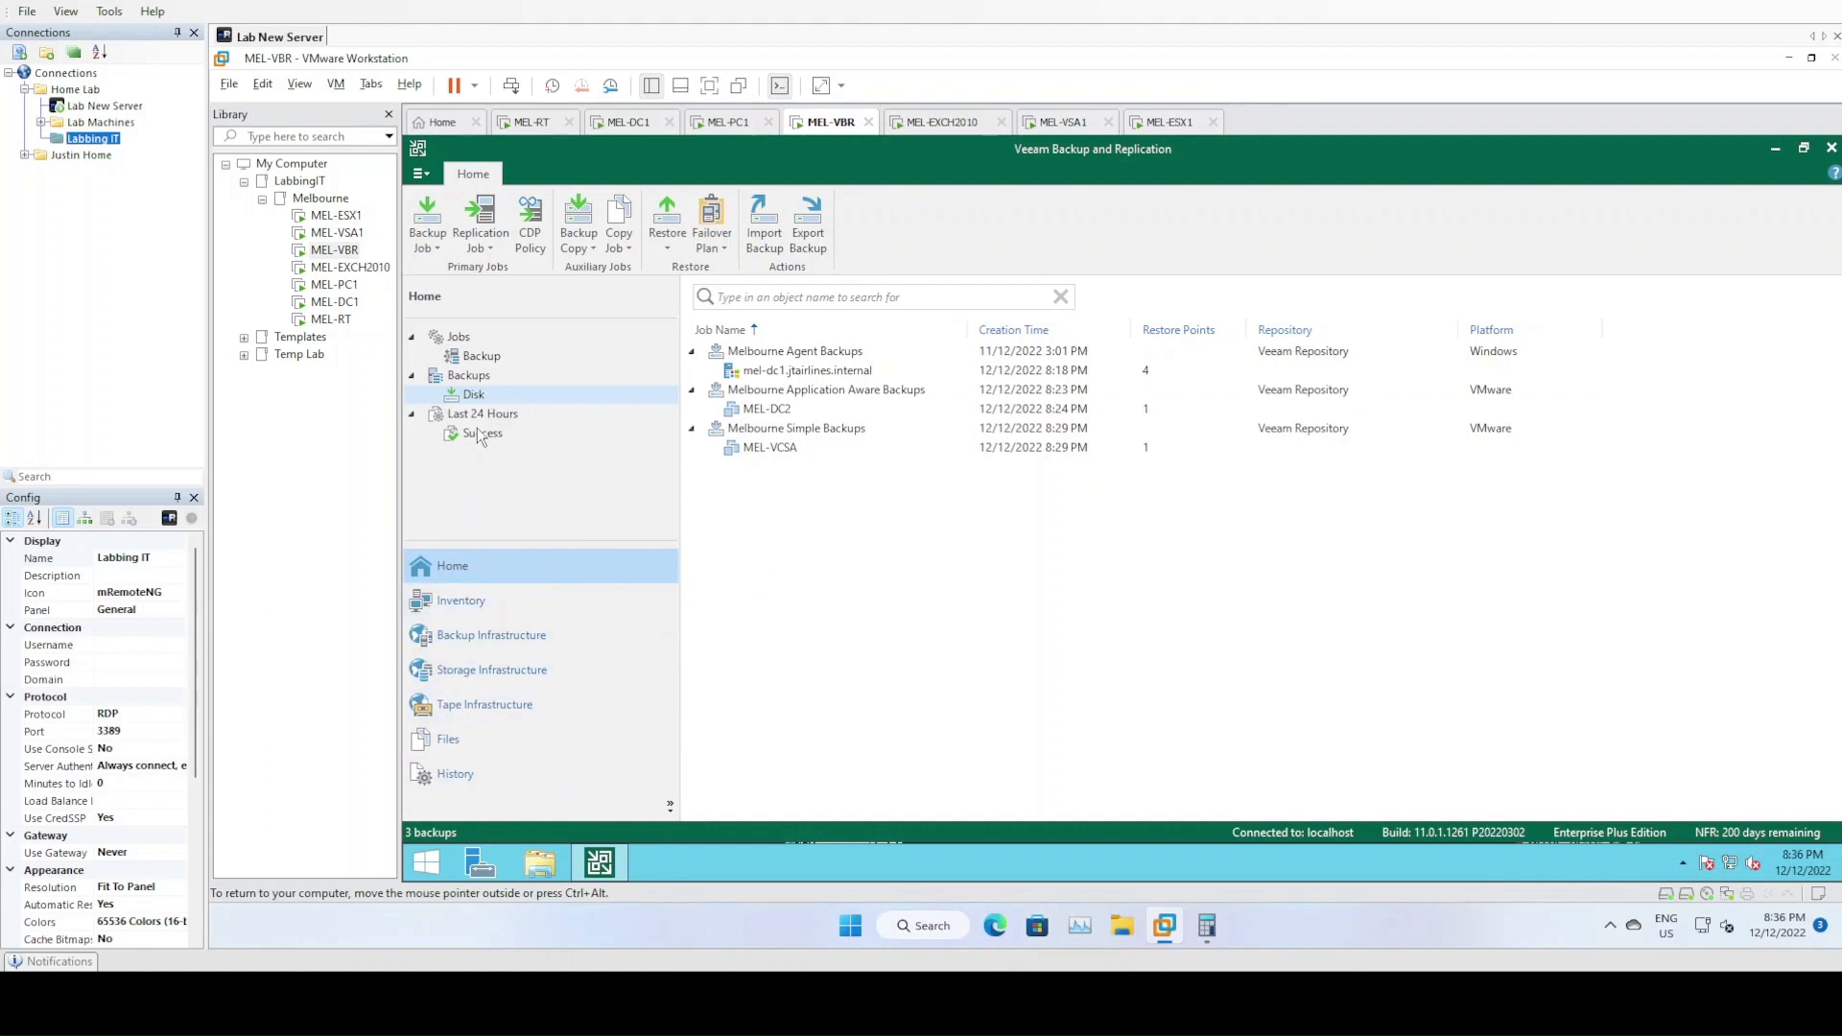
- Review the list of backup jobs and return to the disk backups
click(482, 357)
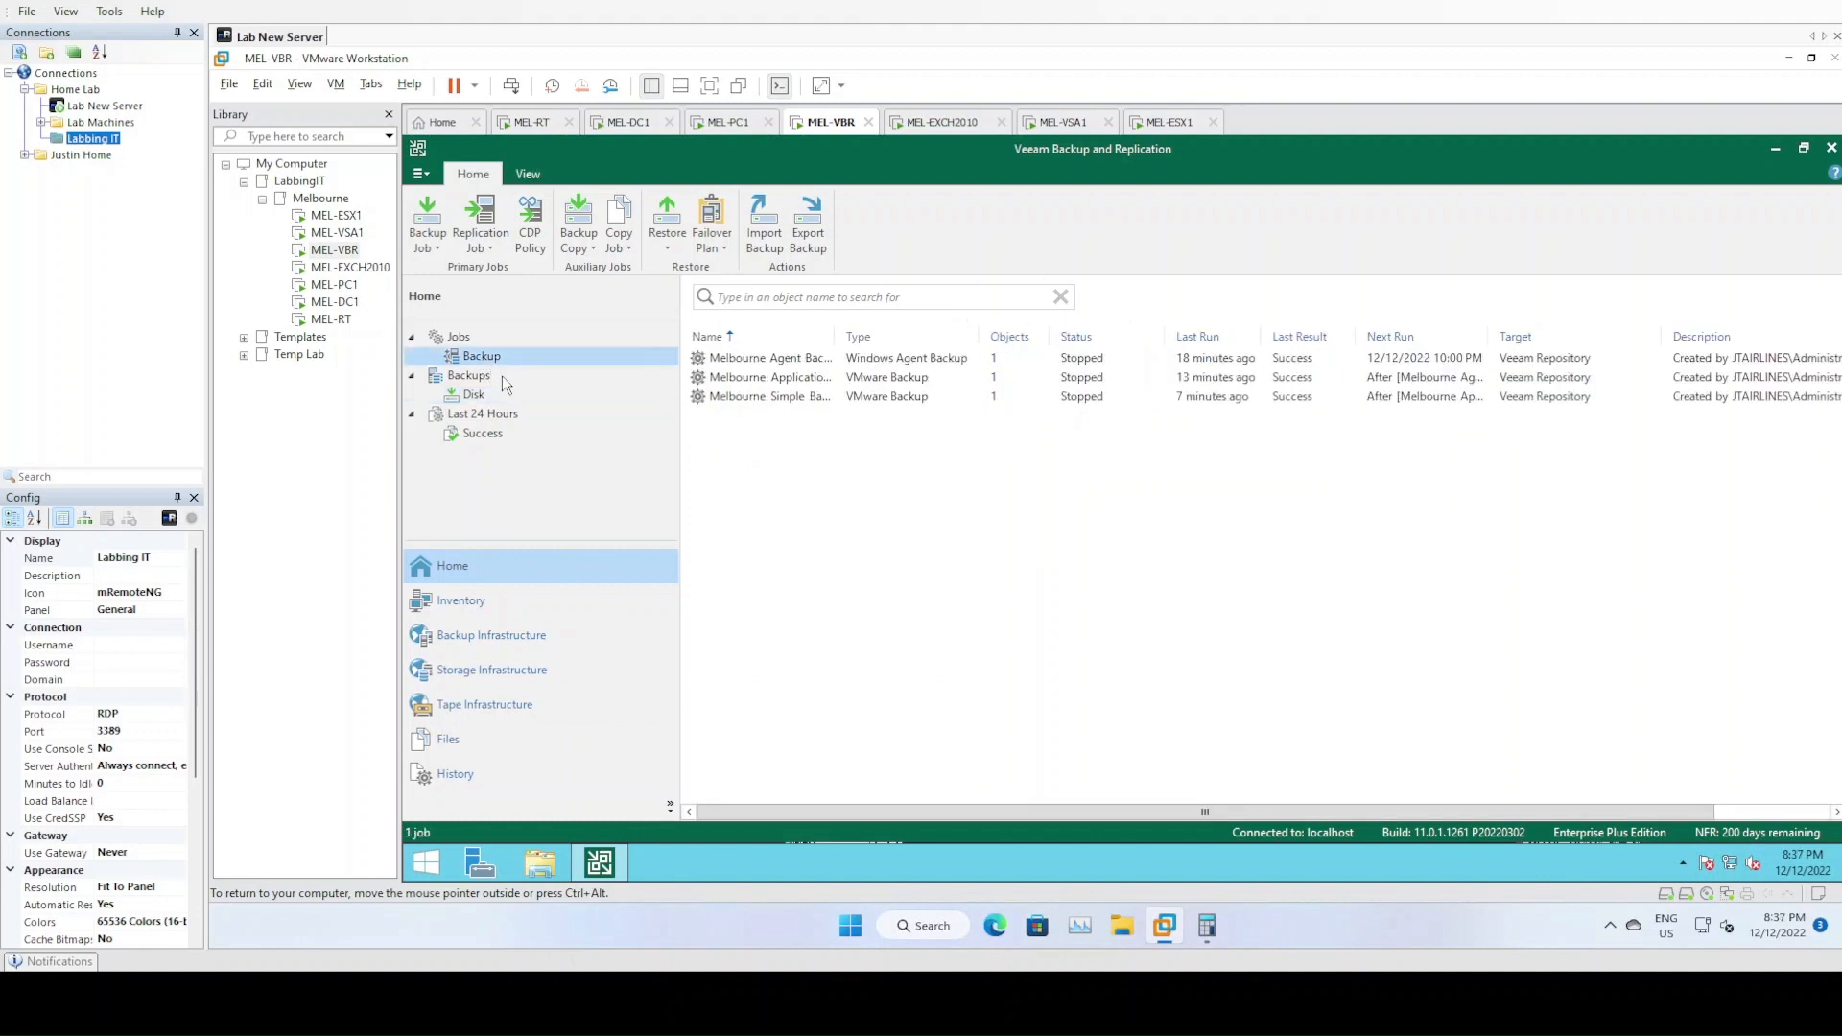
click(1092, 534)
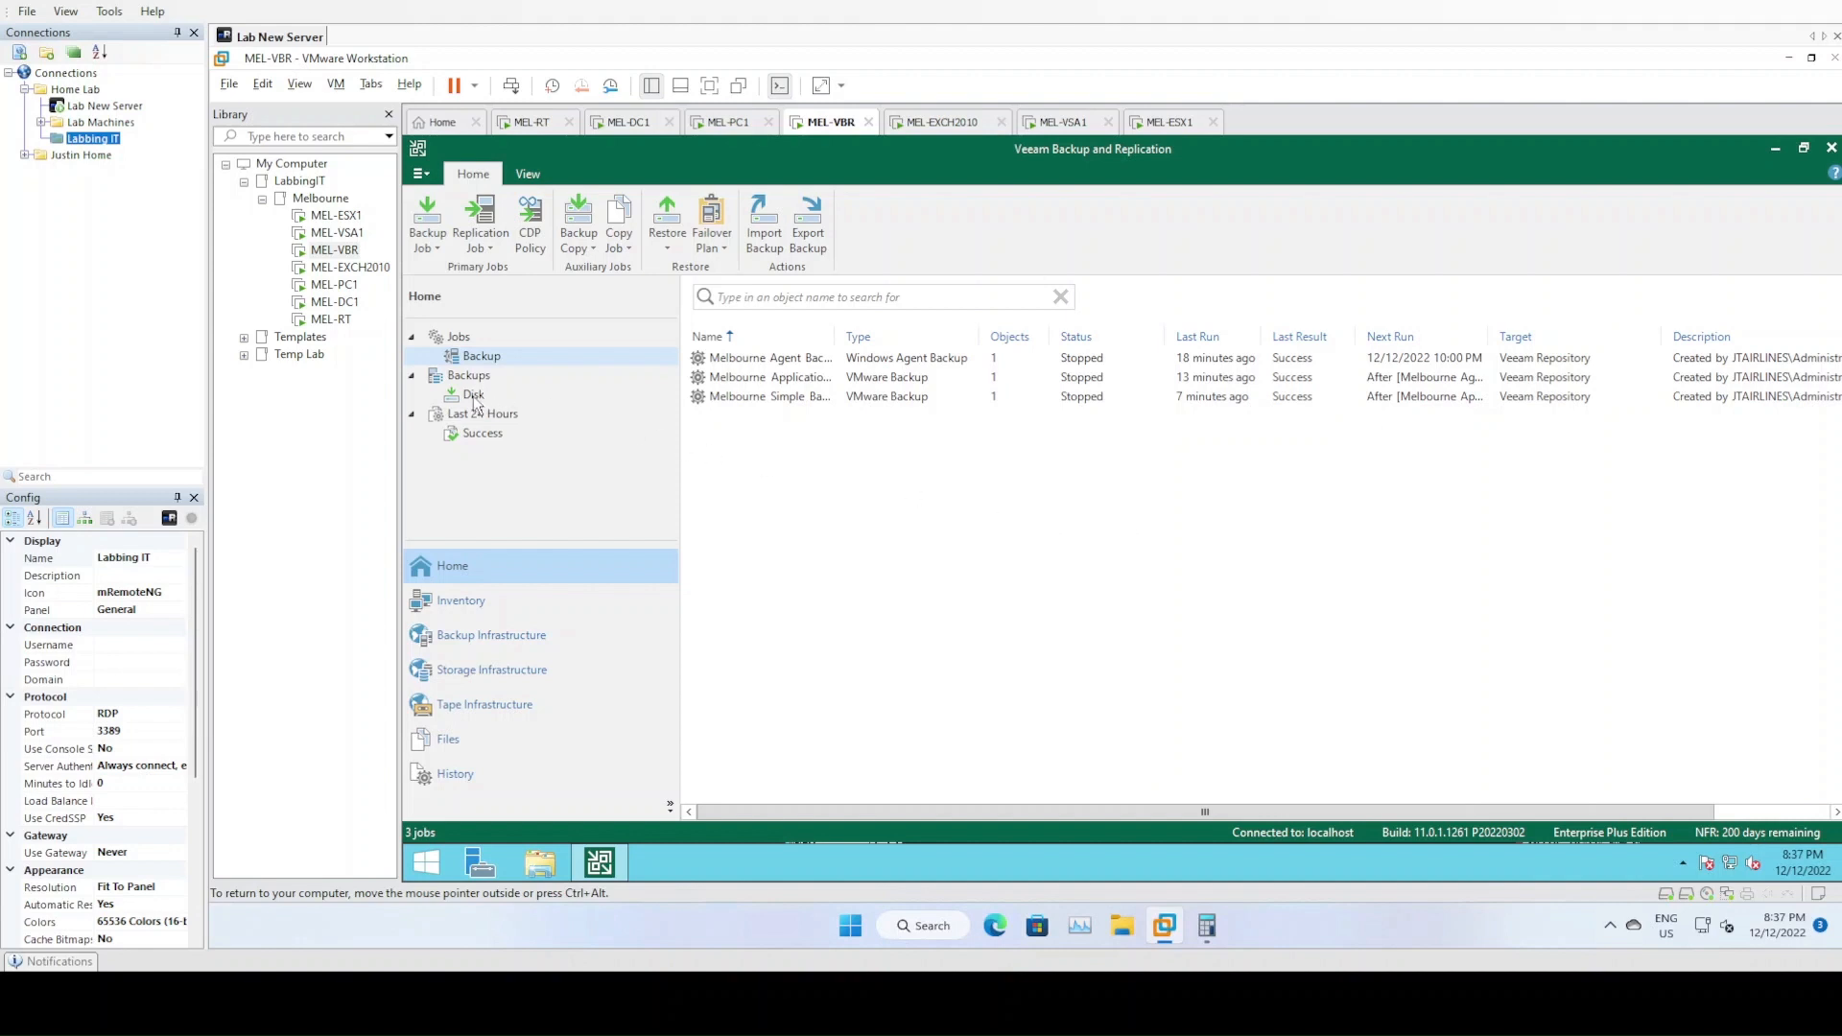
click(474, 396)
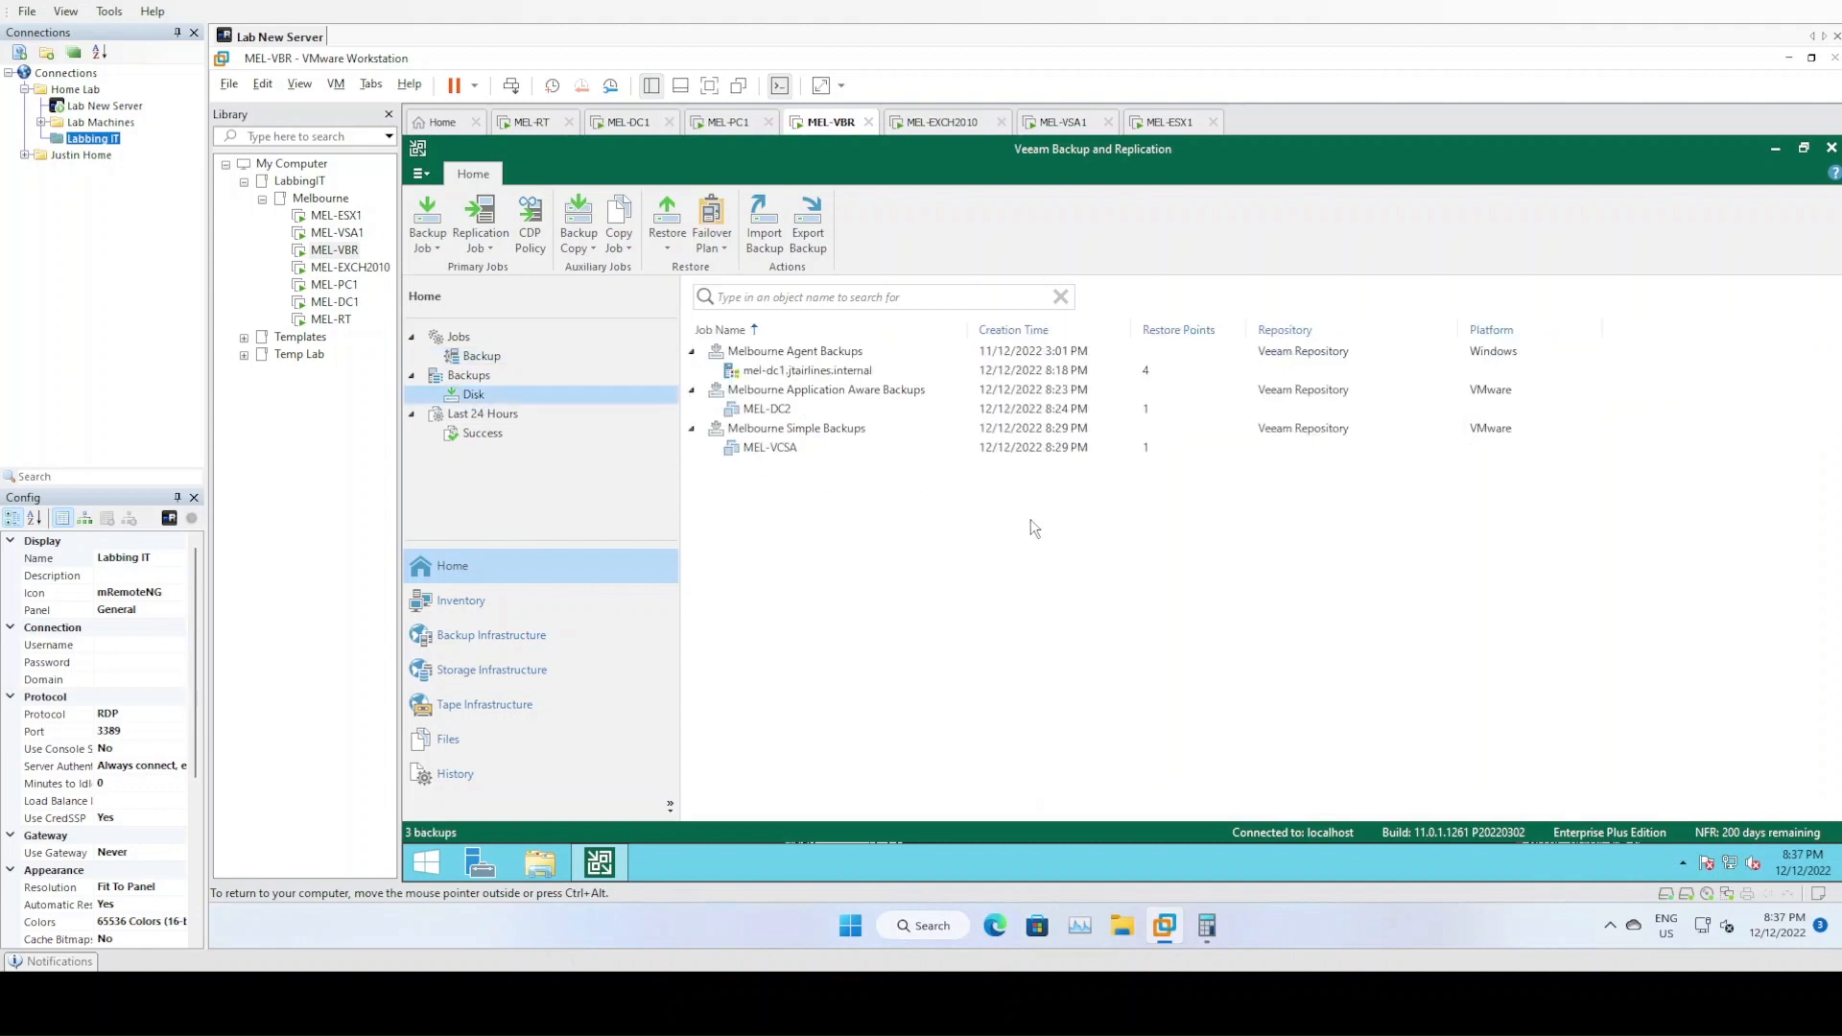
click(981, 526)
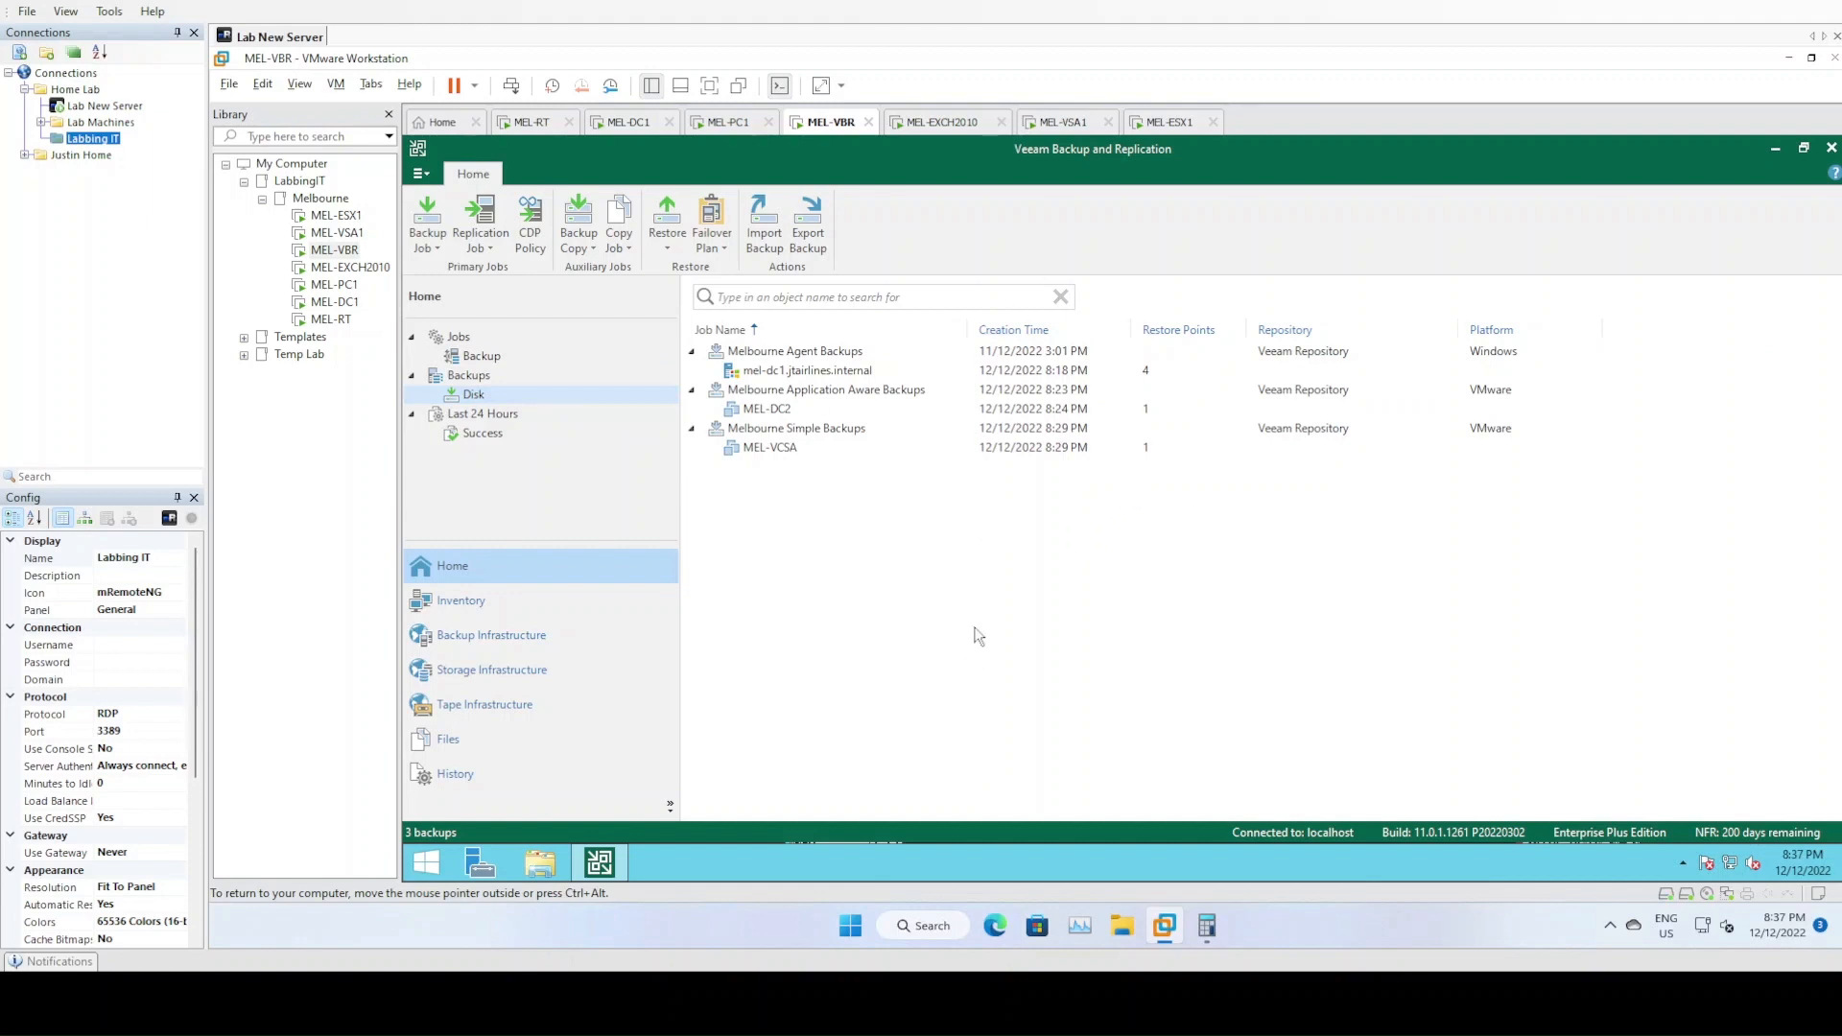
- Check the capacity and free space of the Veeam Repository and return to the disk backups
click(484, 635)
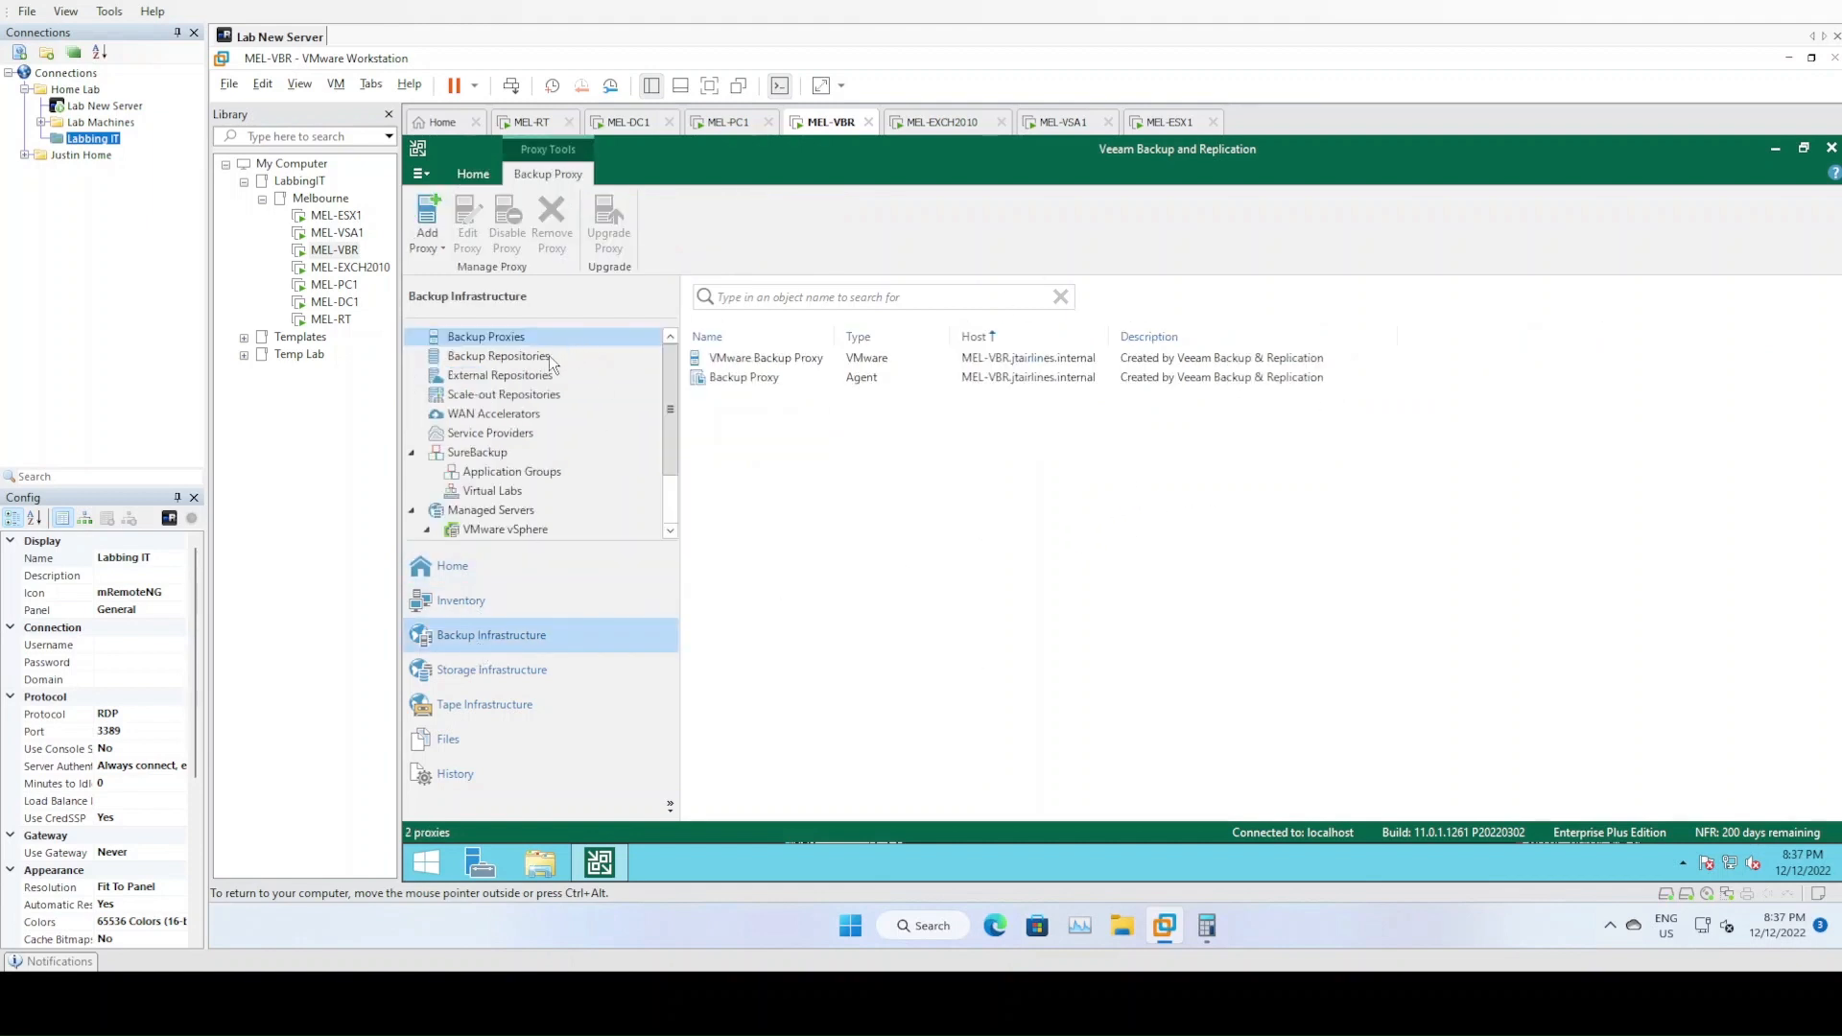
click(549, 355)
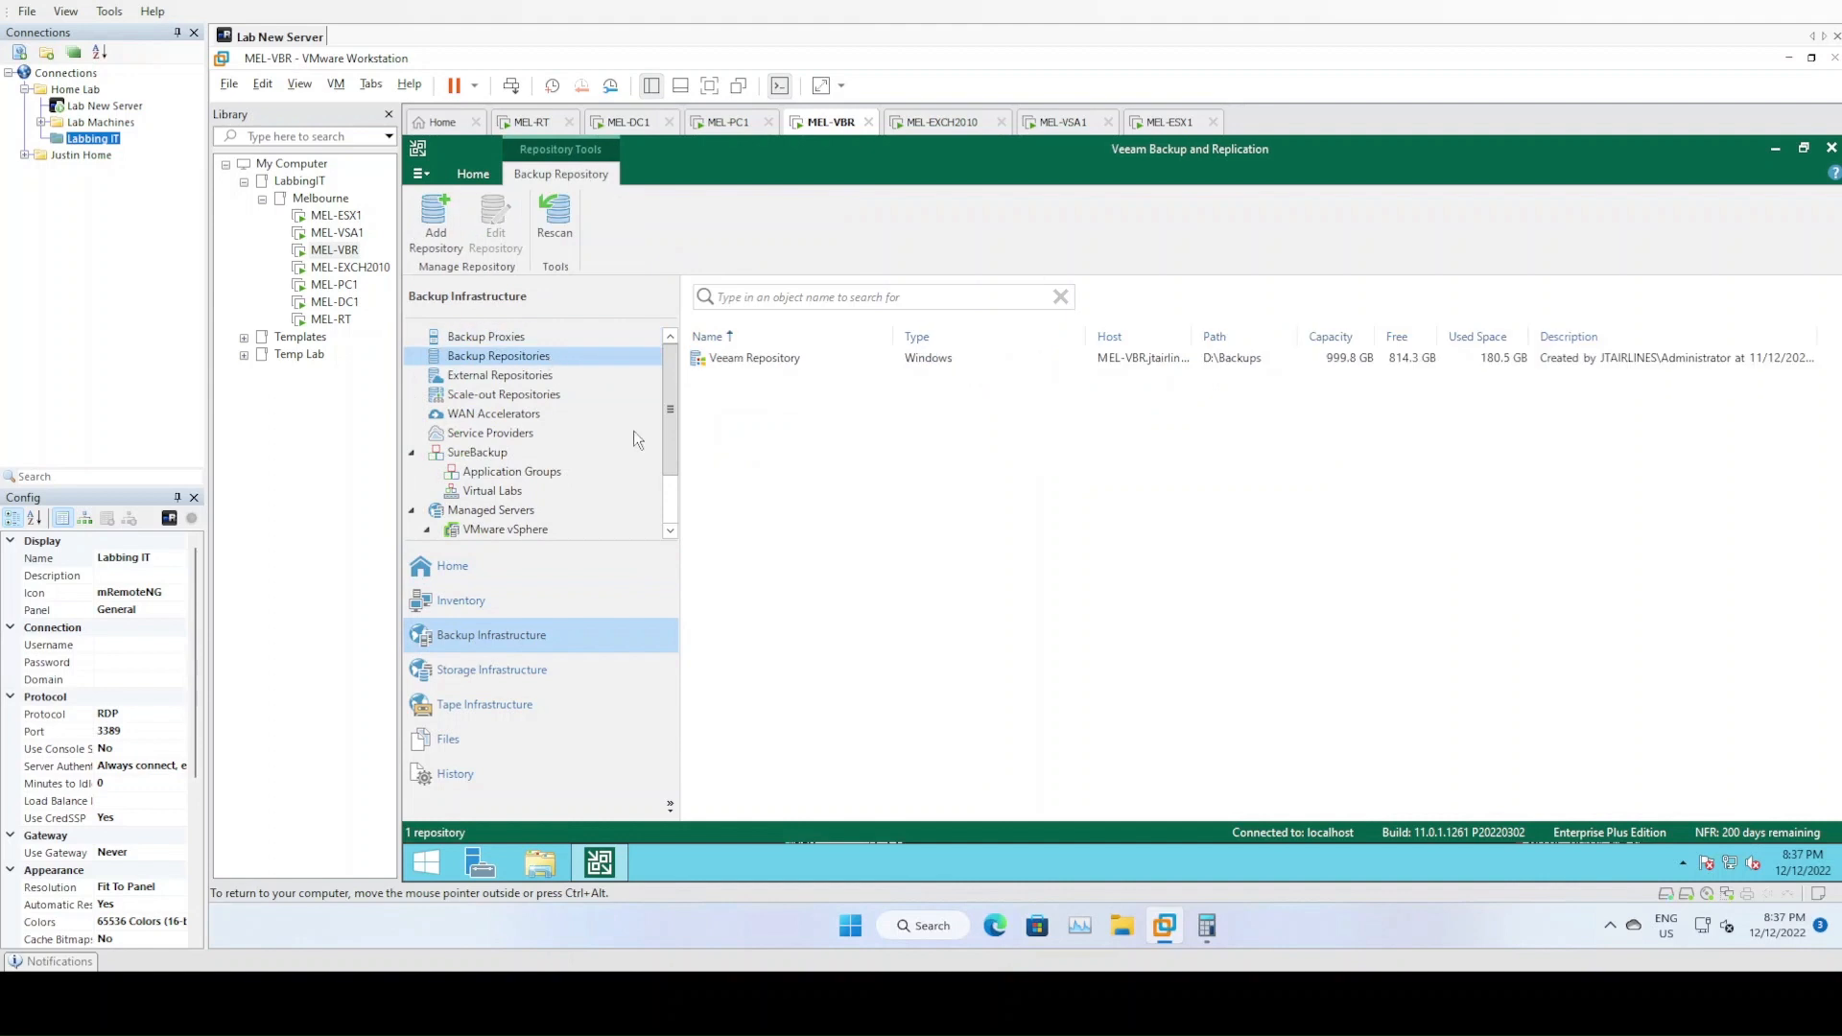
click(1374, 361)
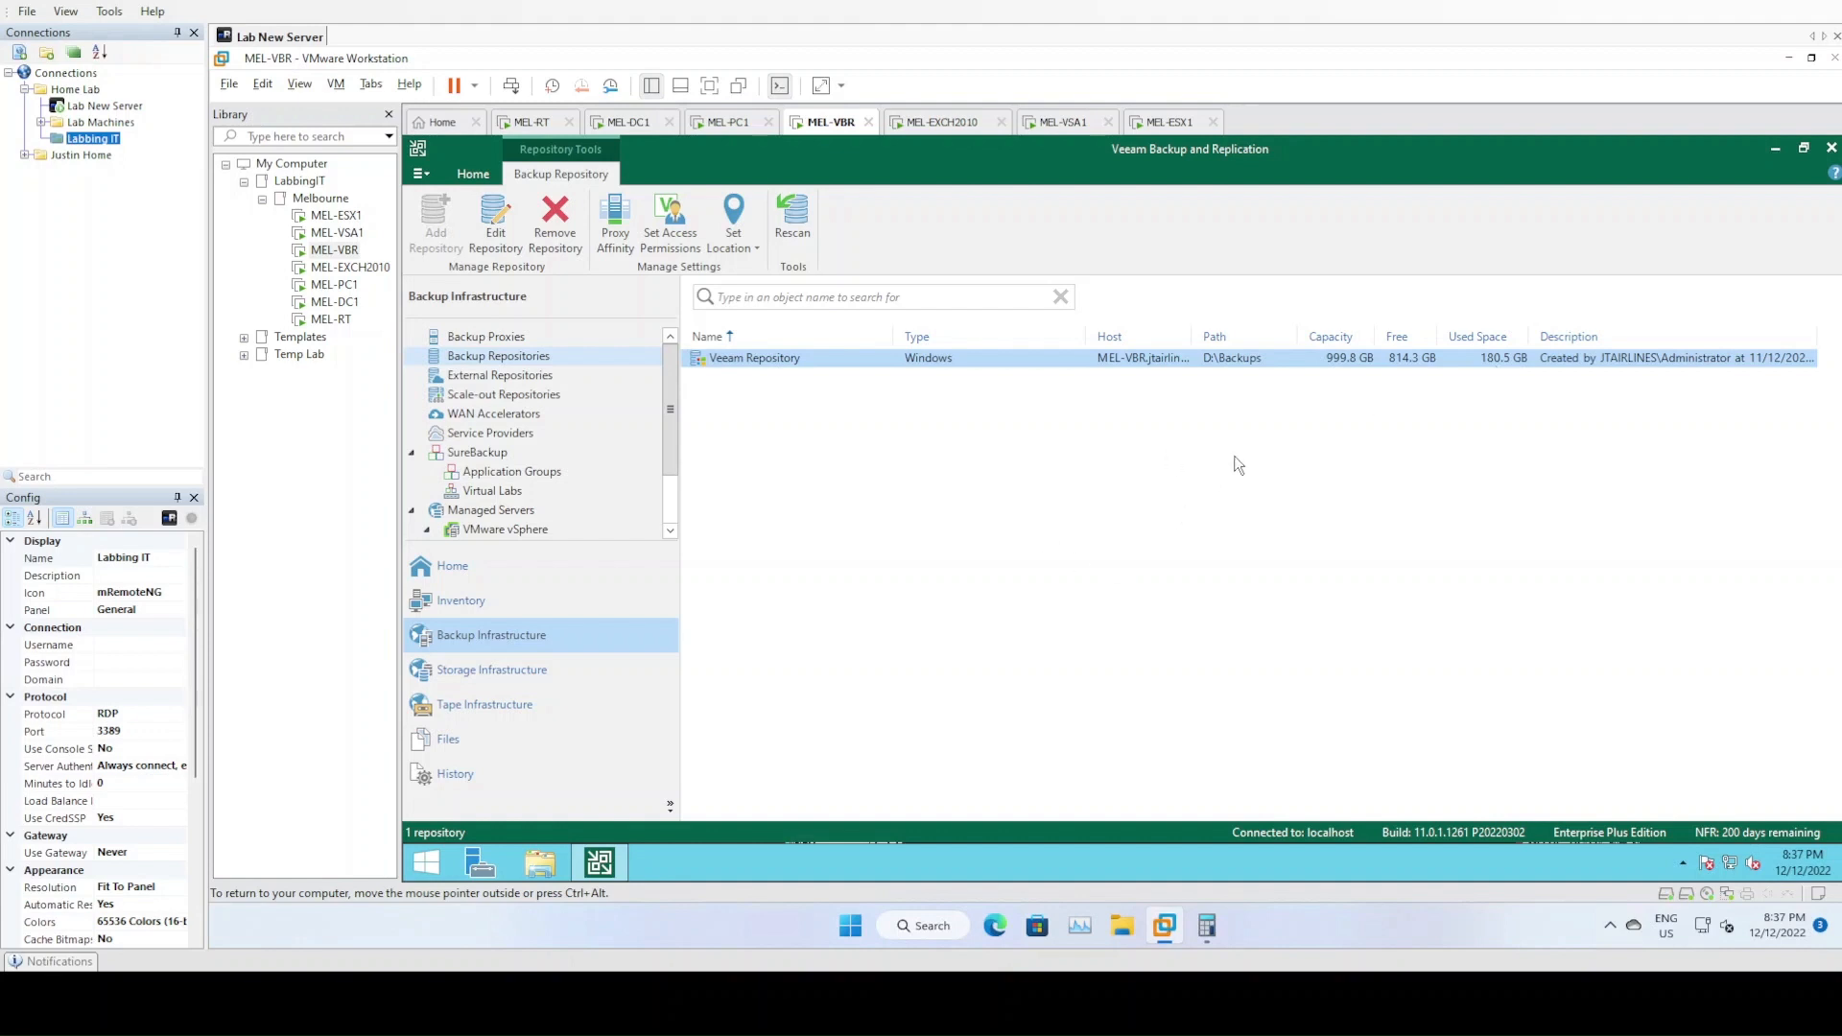
click(1015, 433)
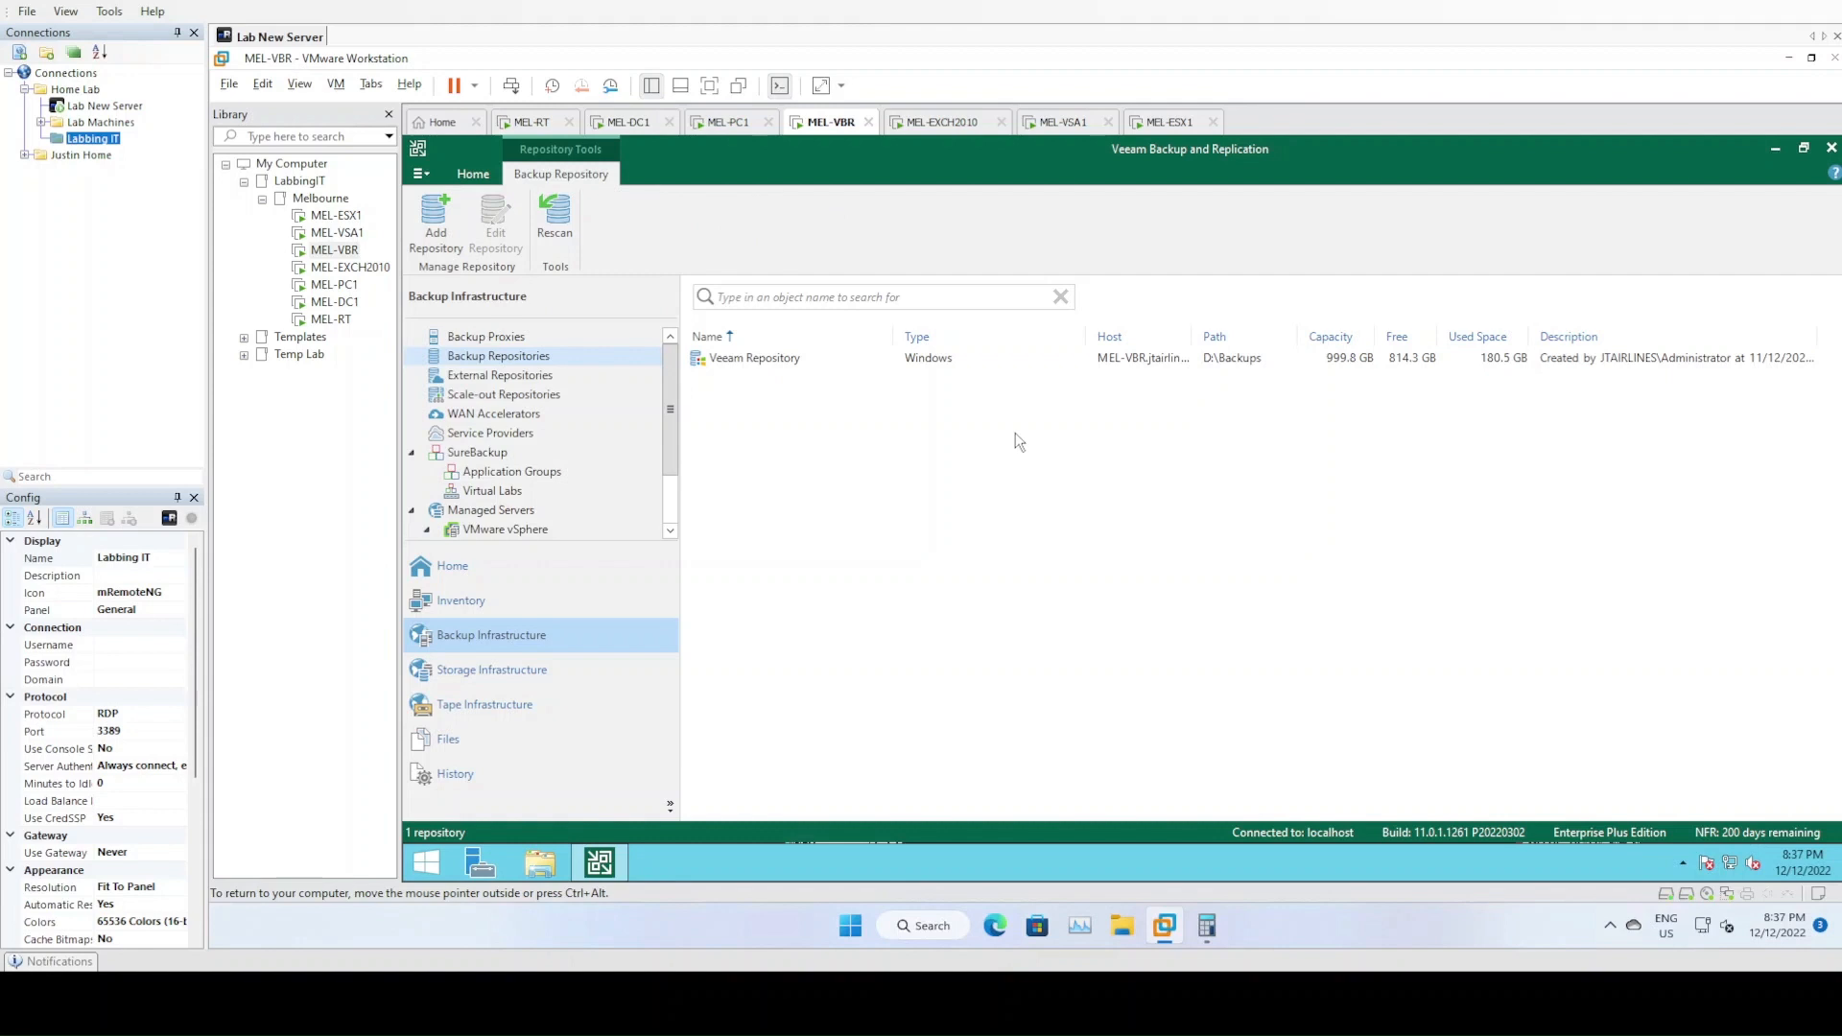
click(479, 576)
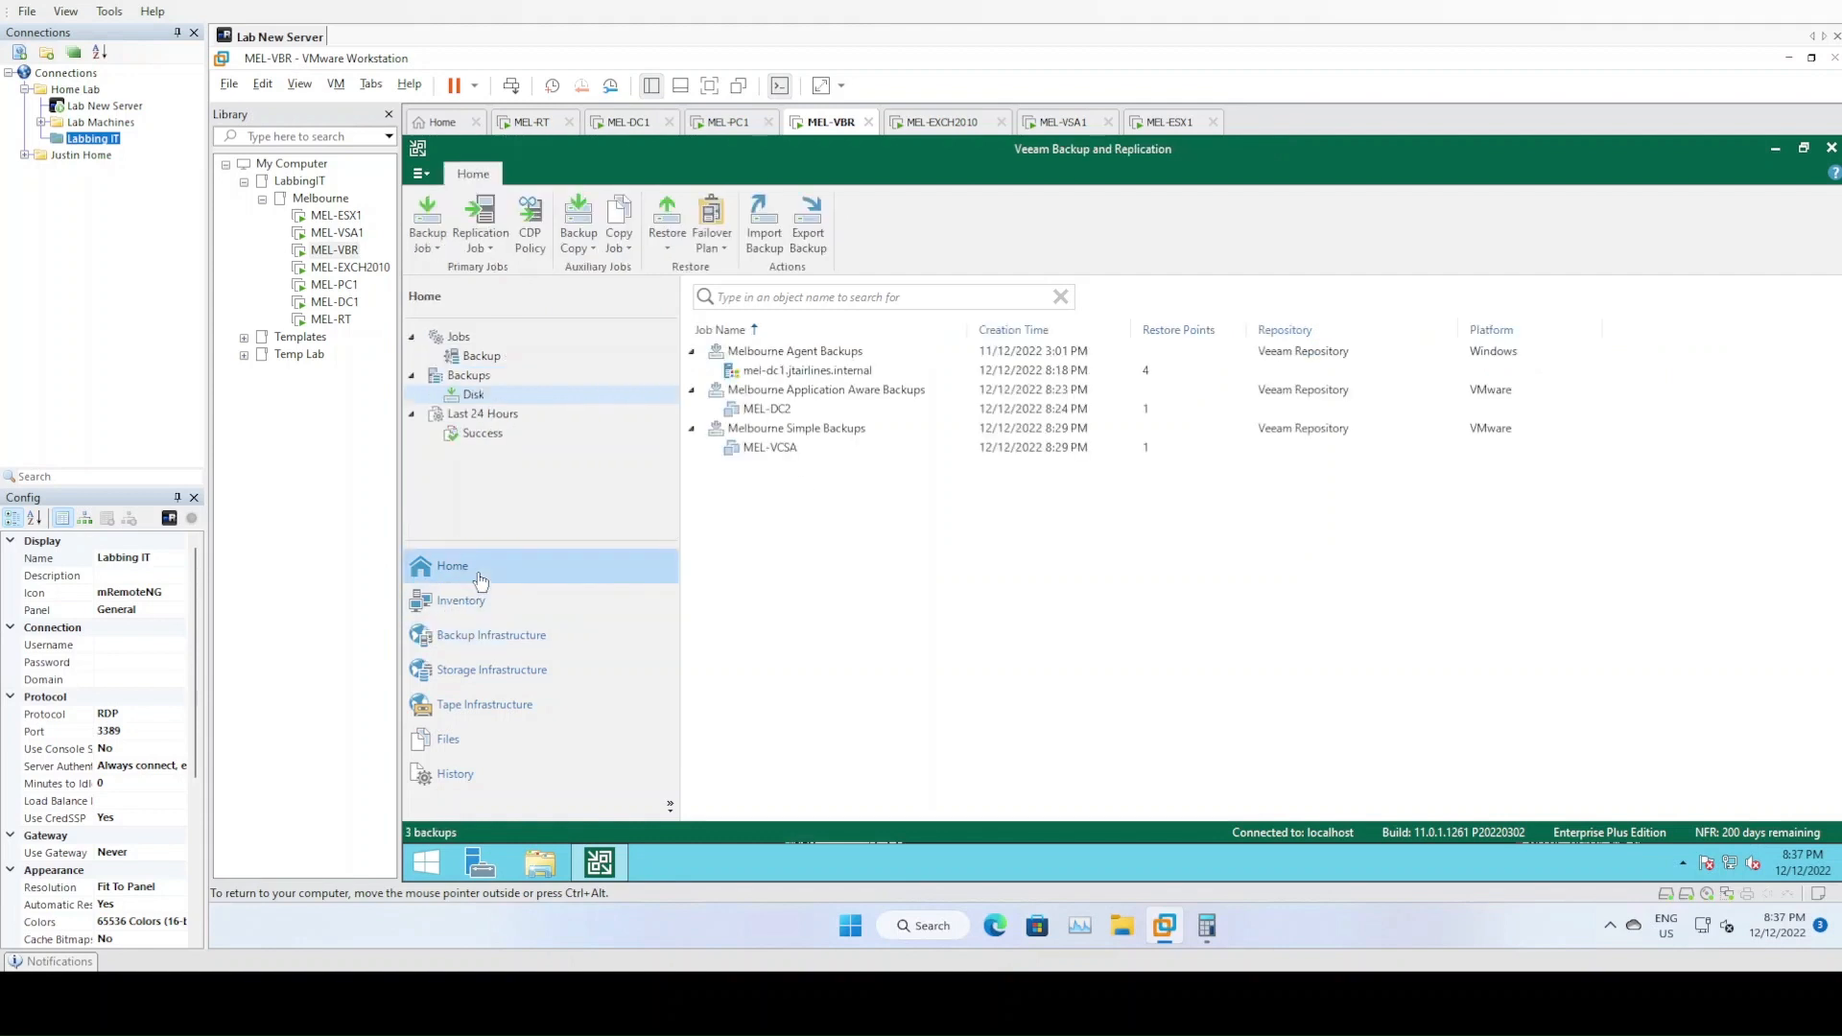